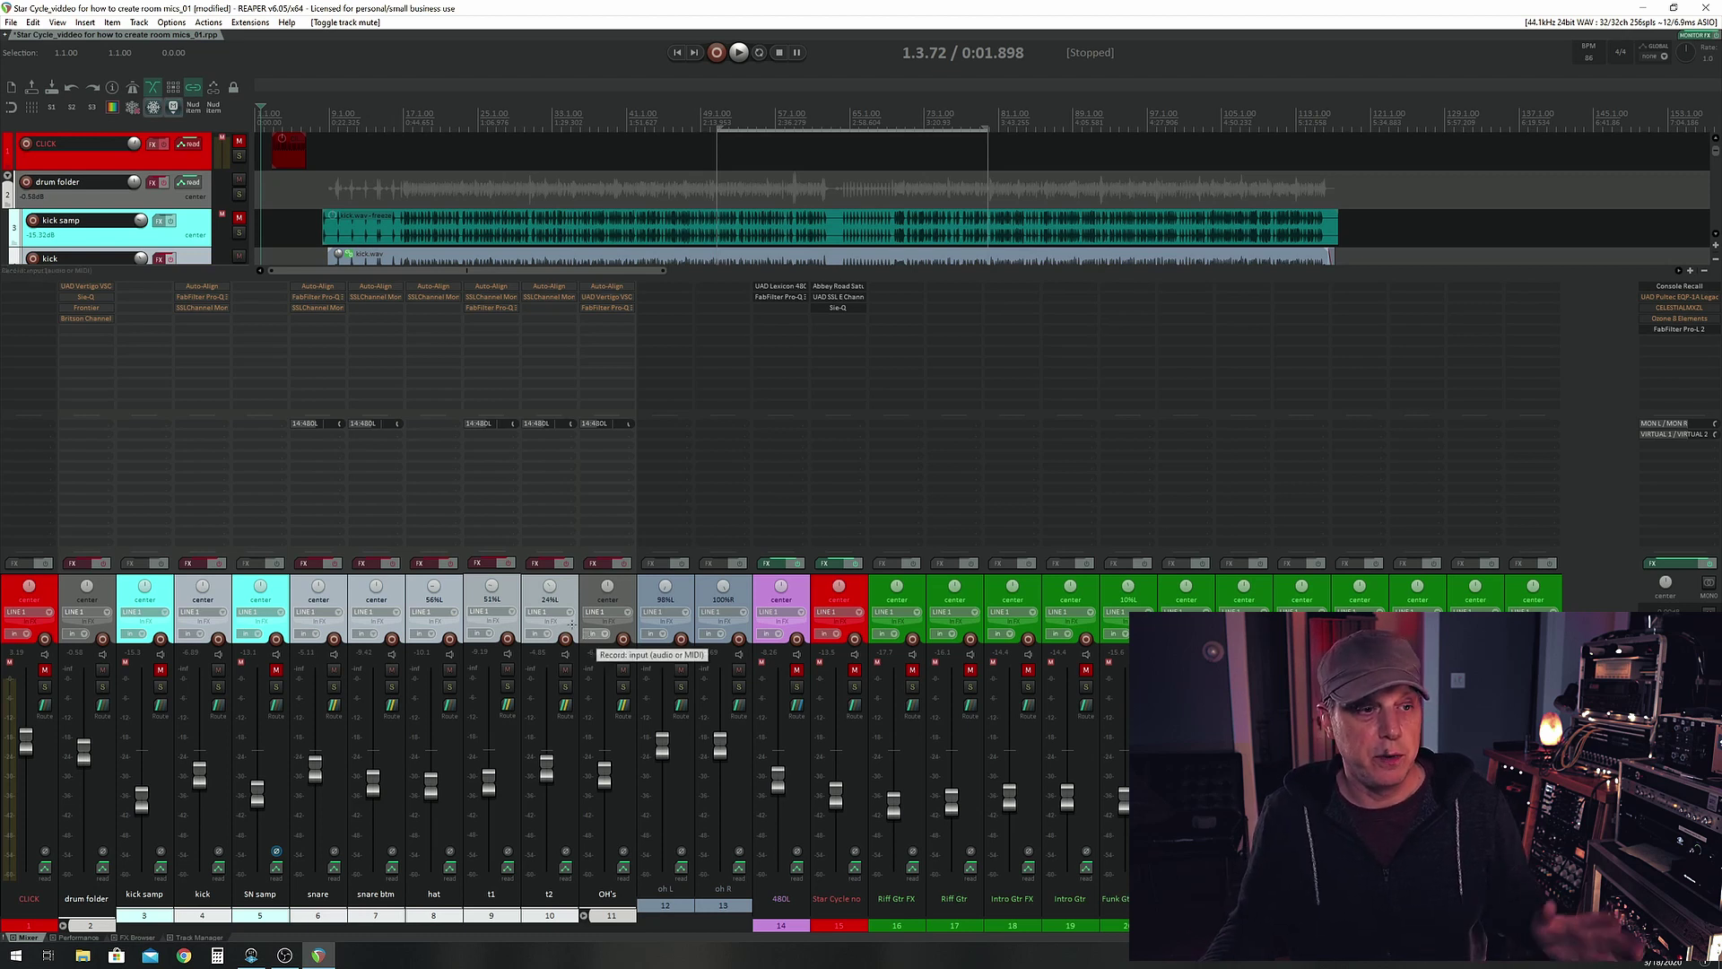
# Solo the drum folder and play the drums with the track effects bypassed and with them enabled
pyautogui.press('space')
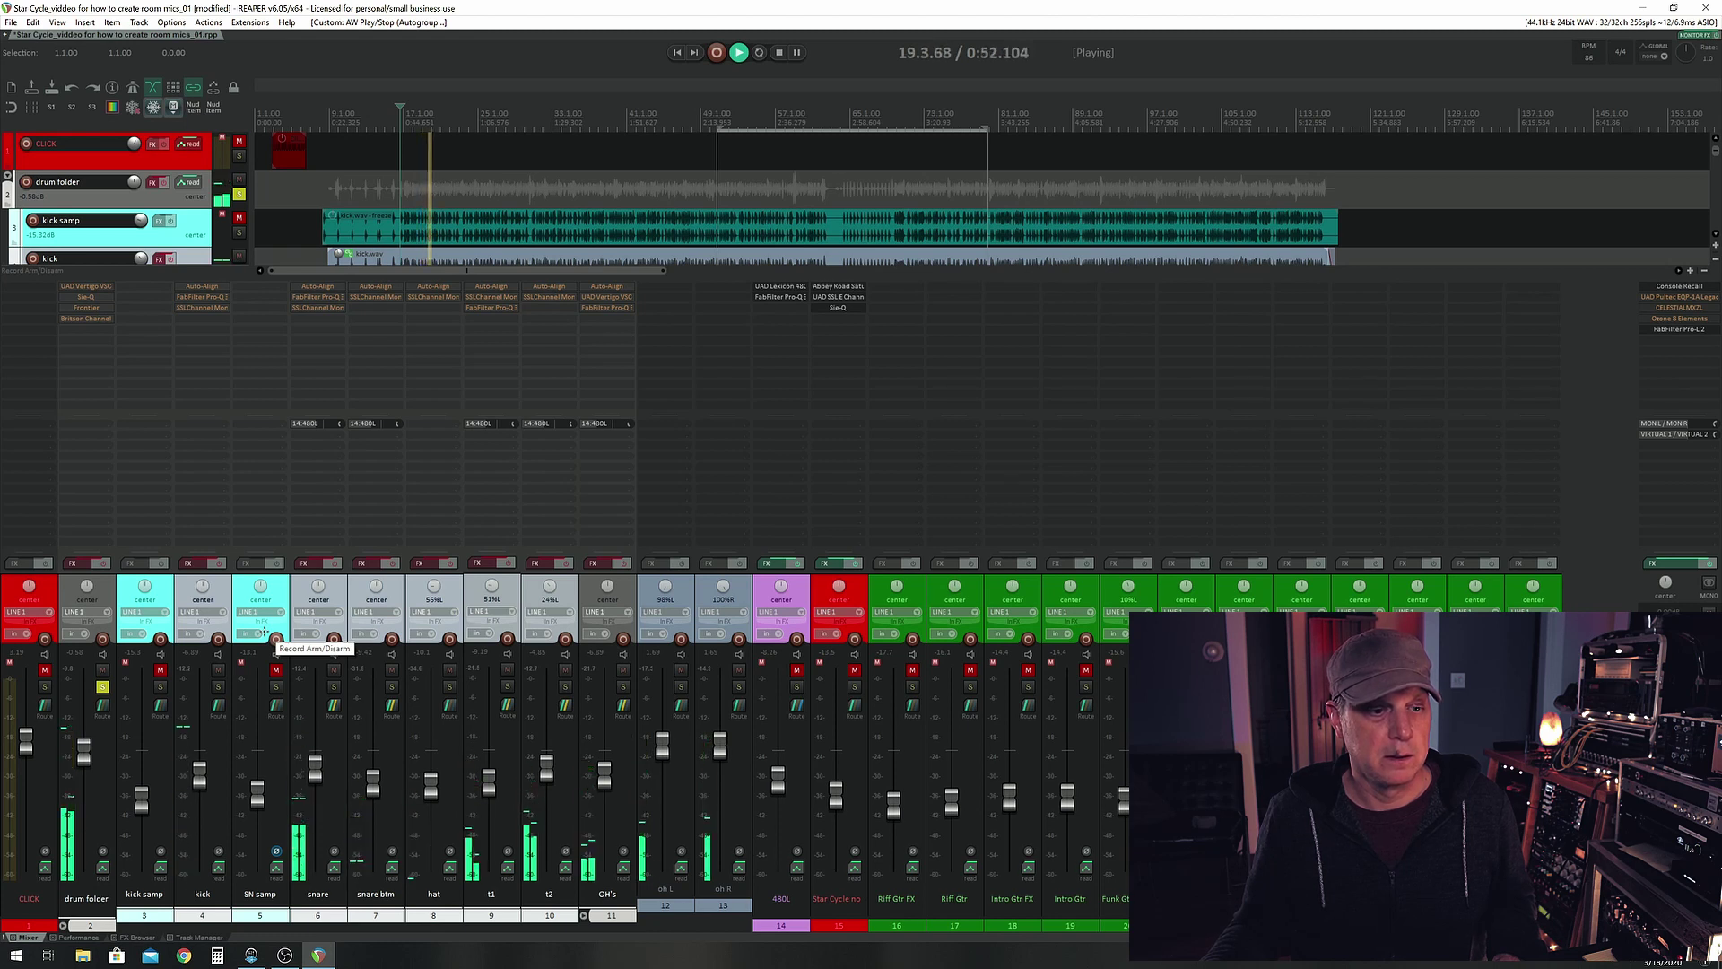
pyautogui.press('space')
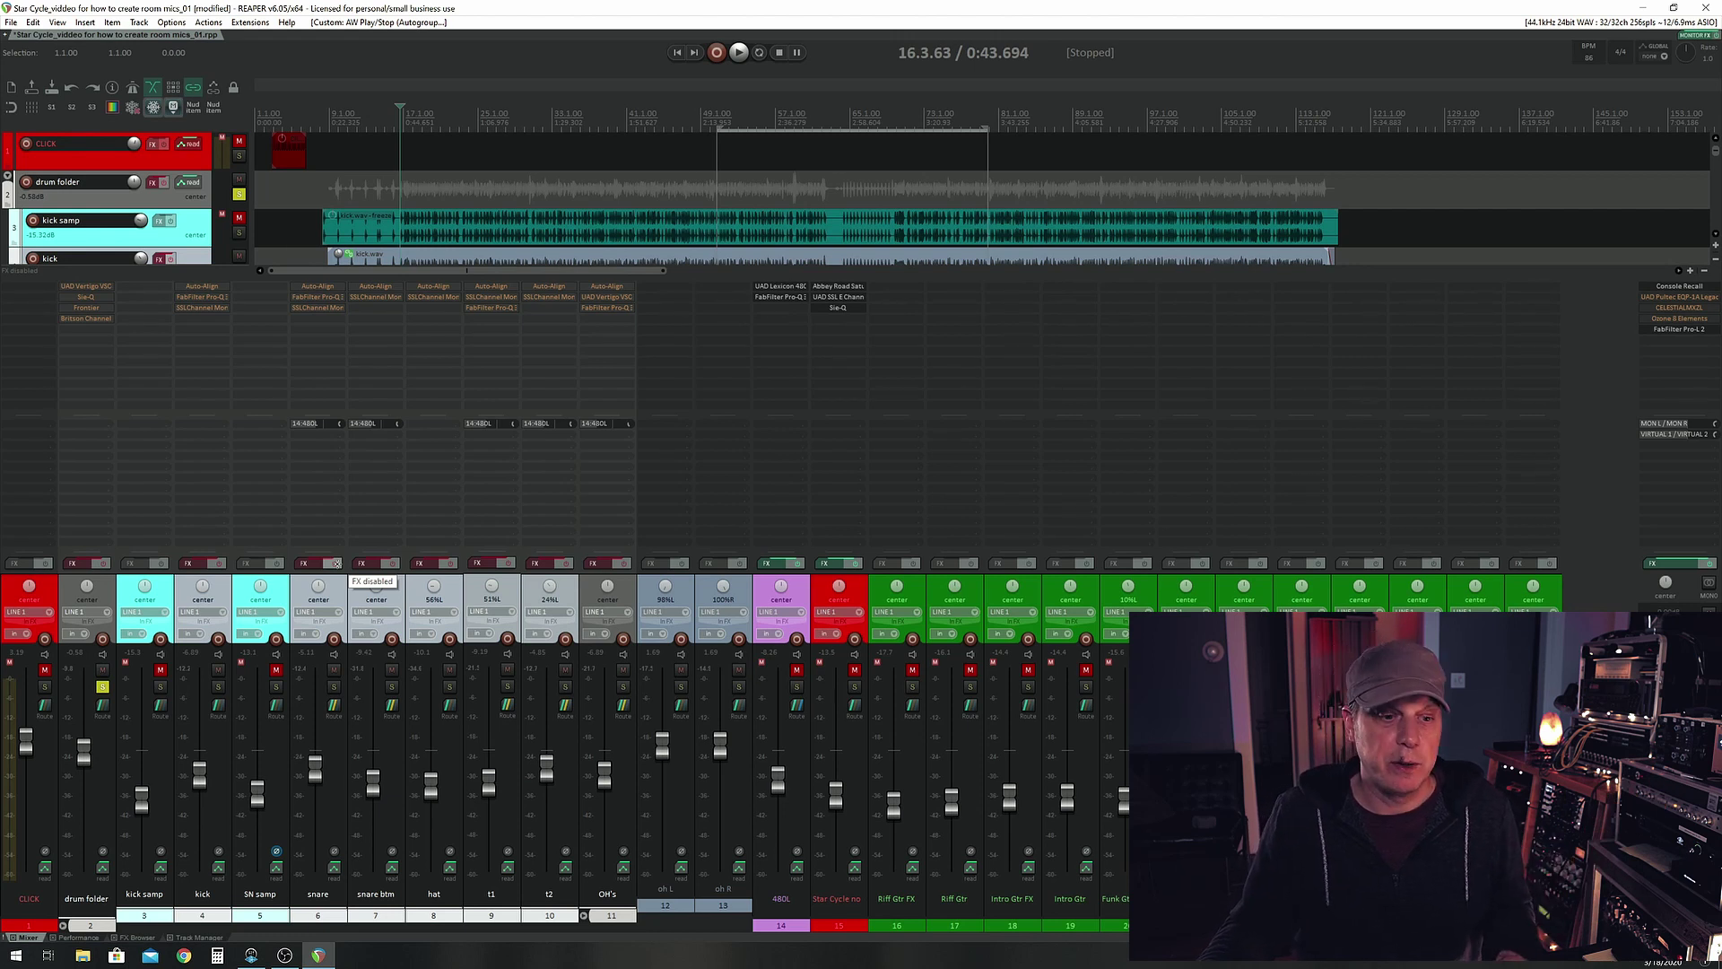
pyautogui.press('space')
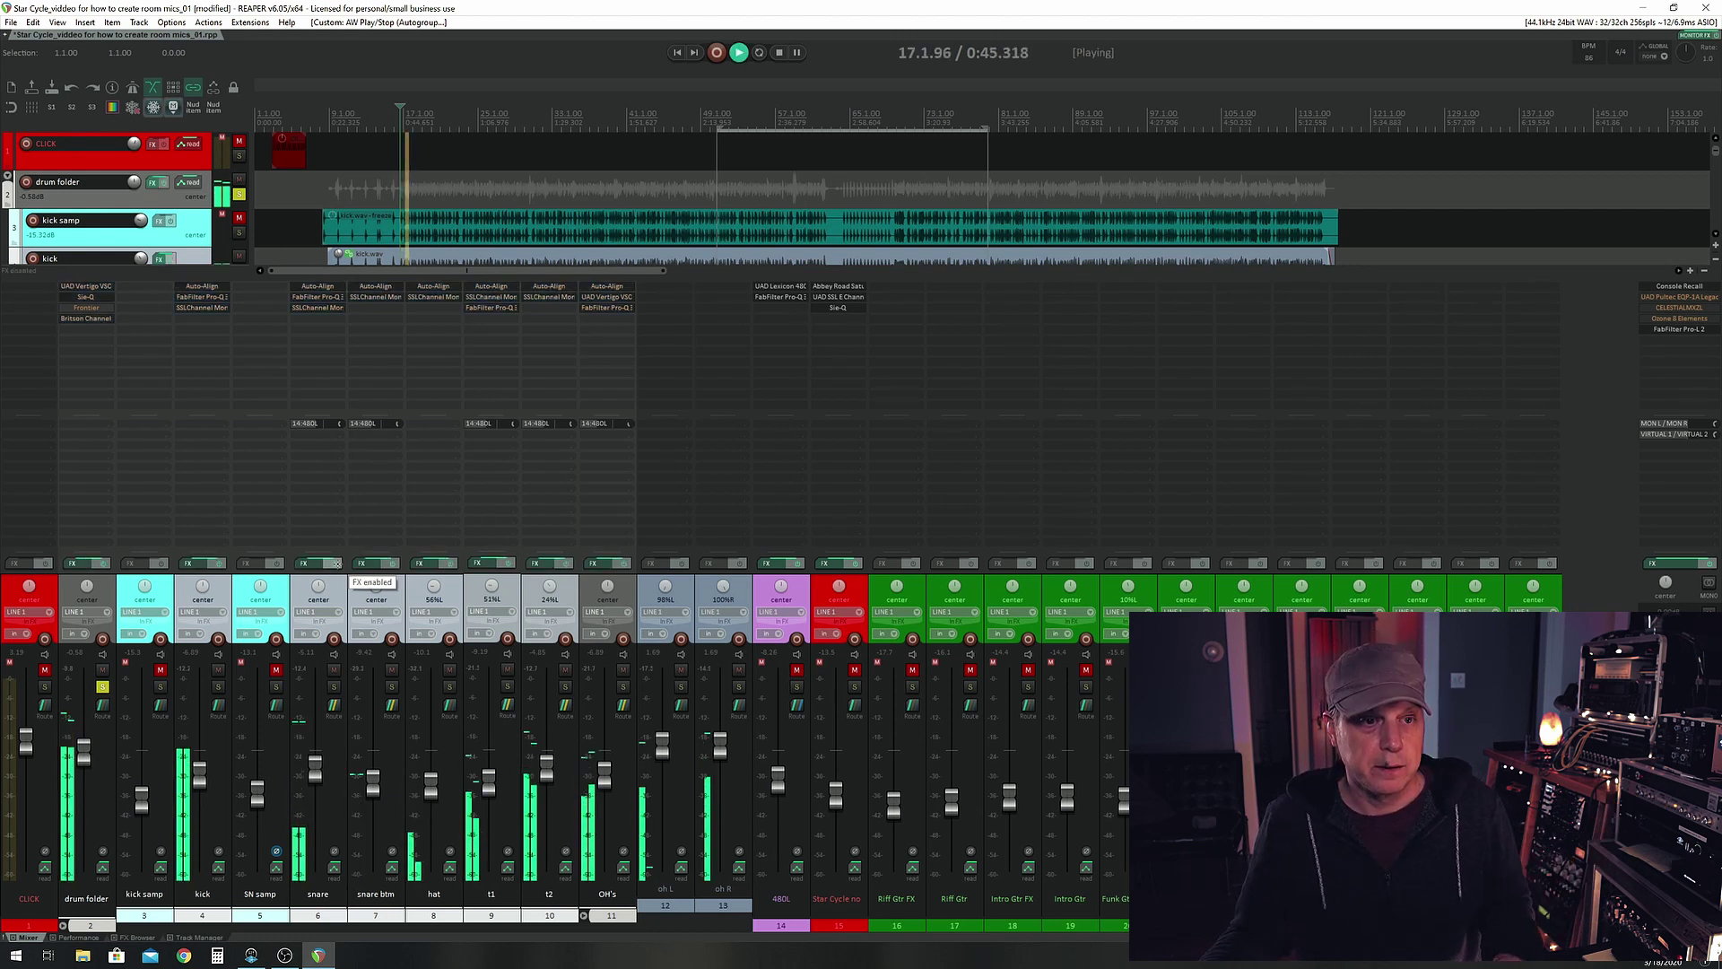
pyautogui.moveTo(392, 422)
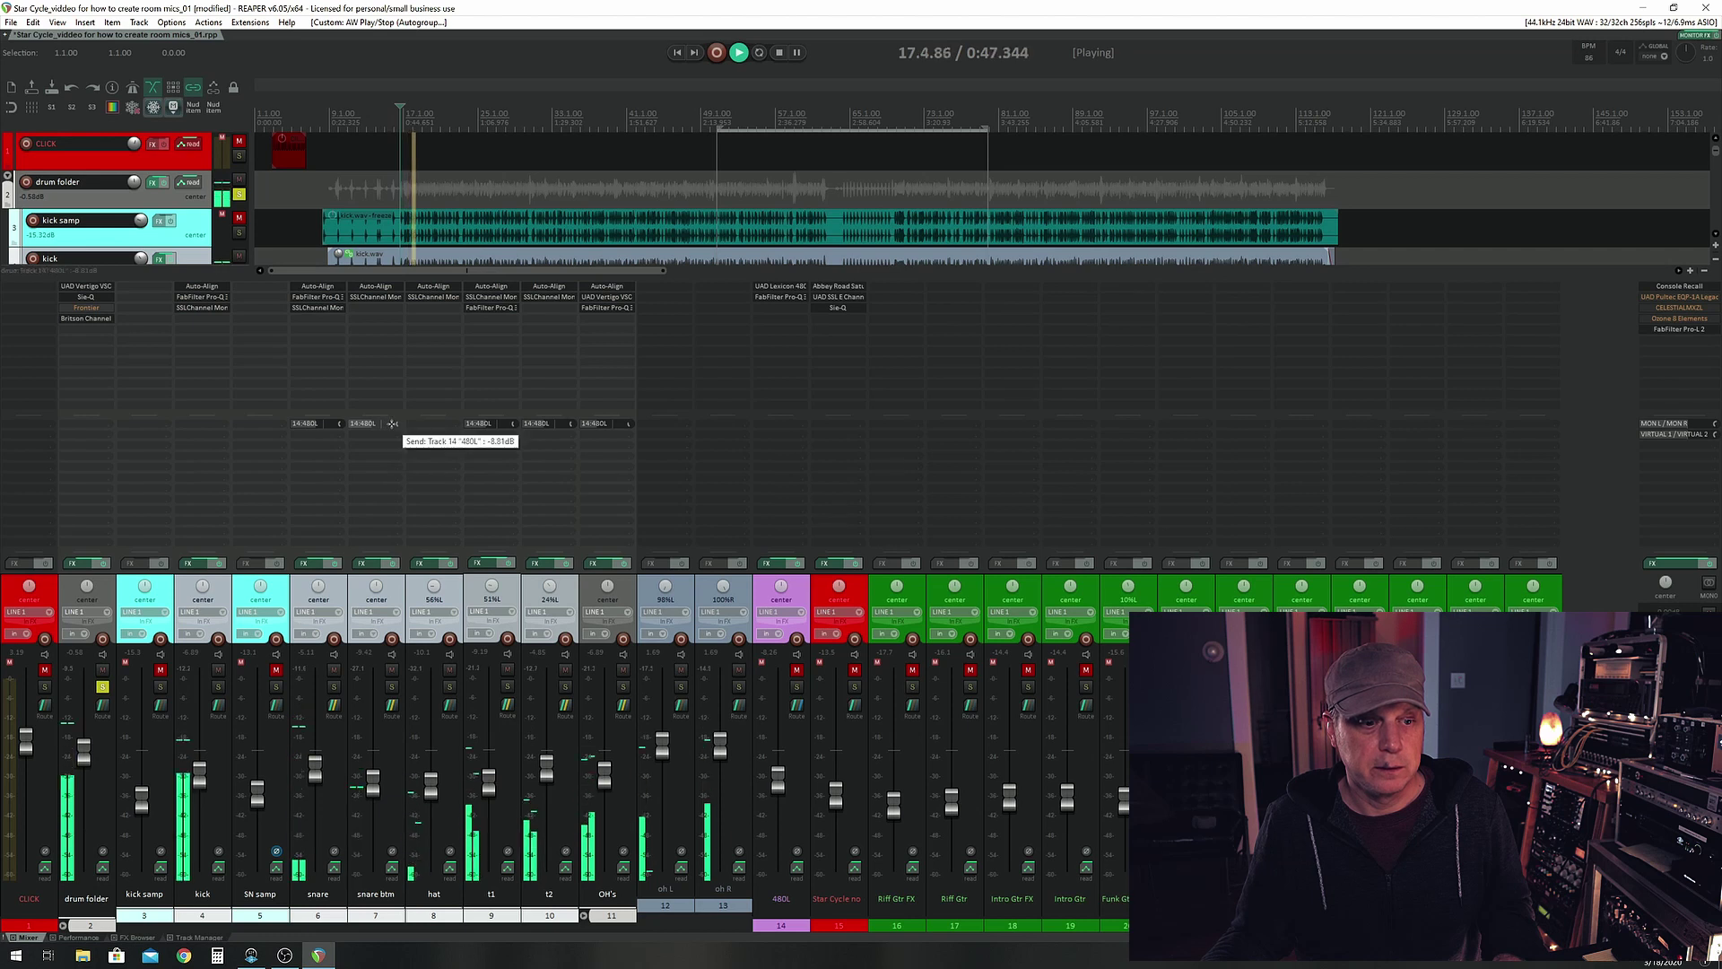
pyautogui.press('space')
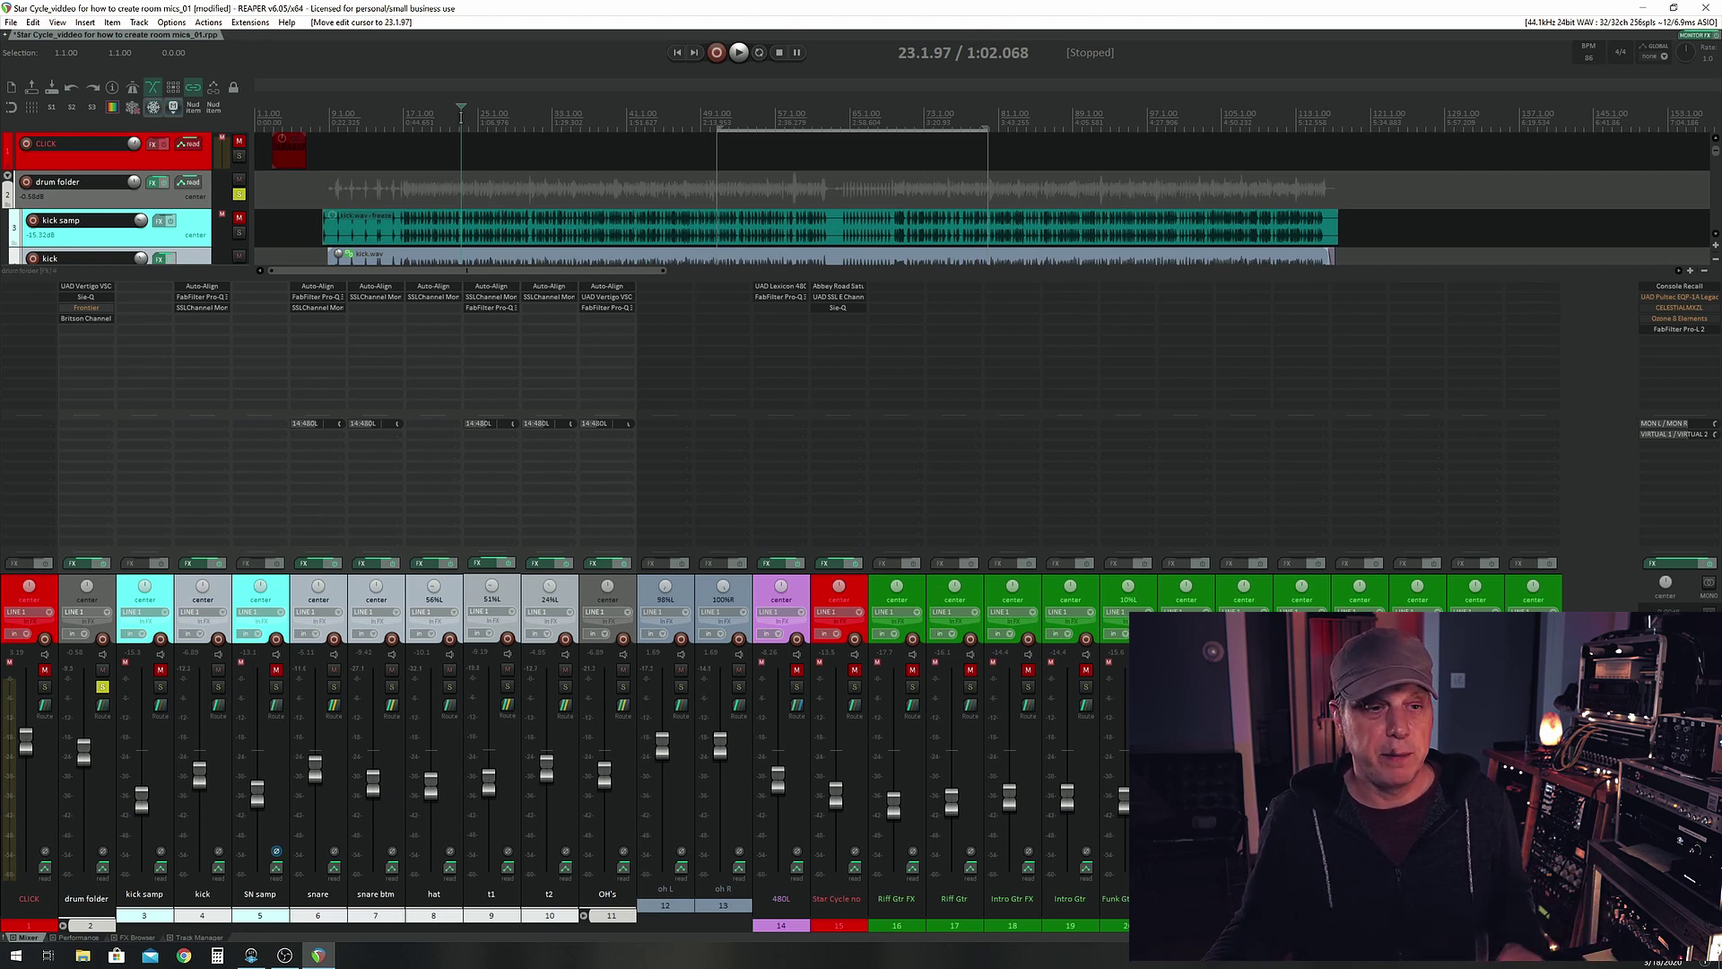
# Unmute the kick samp and SN samp tracks, playing the drums to hear the added samples
pyautogui.click(170, 594)
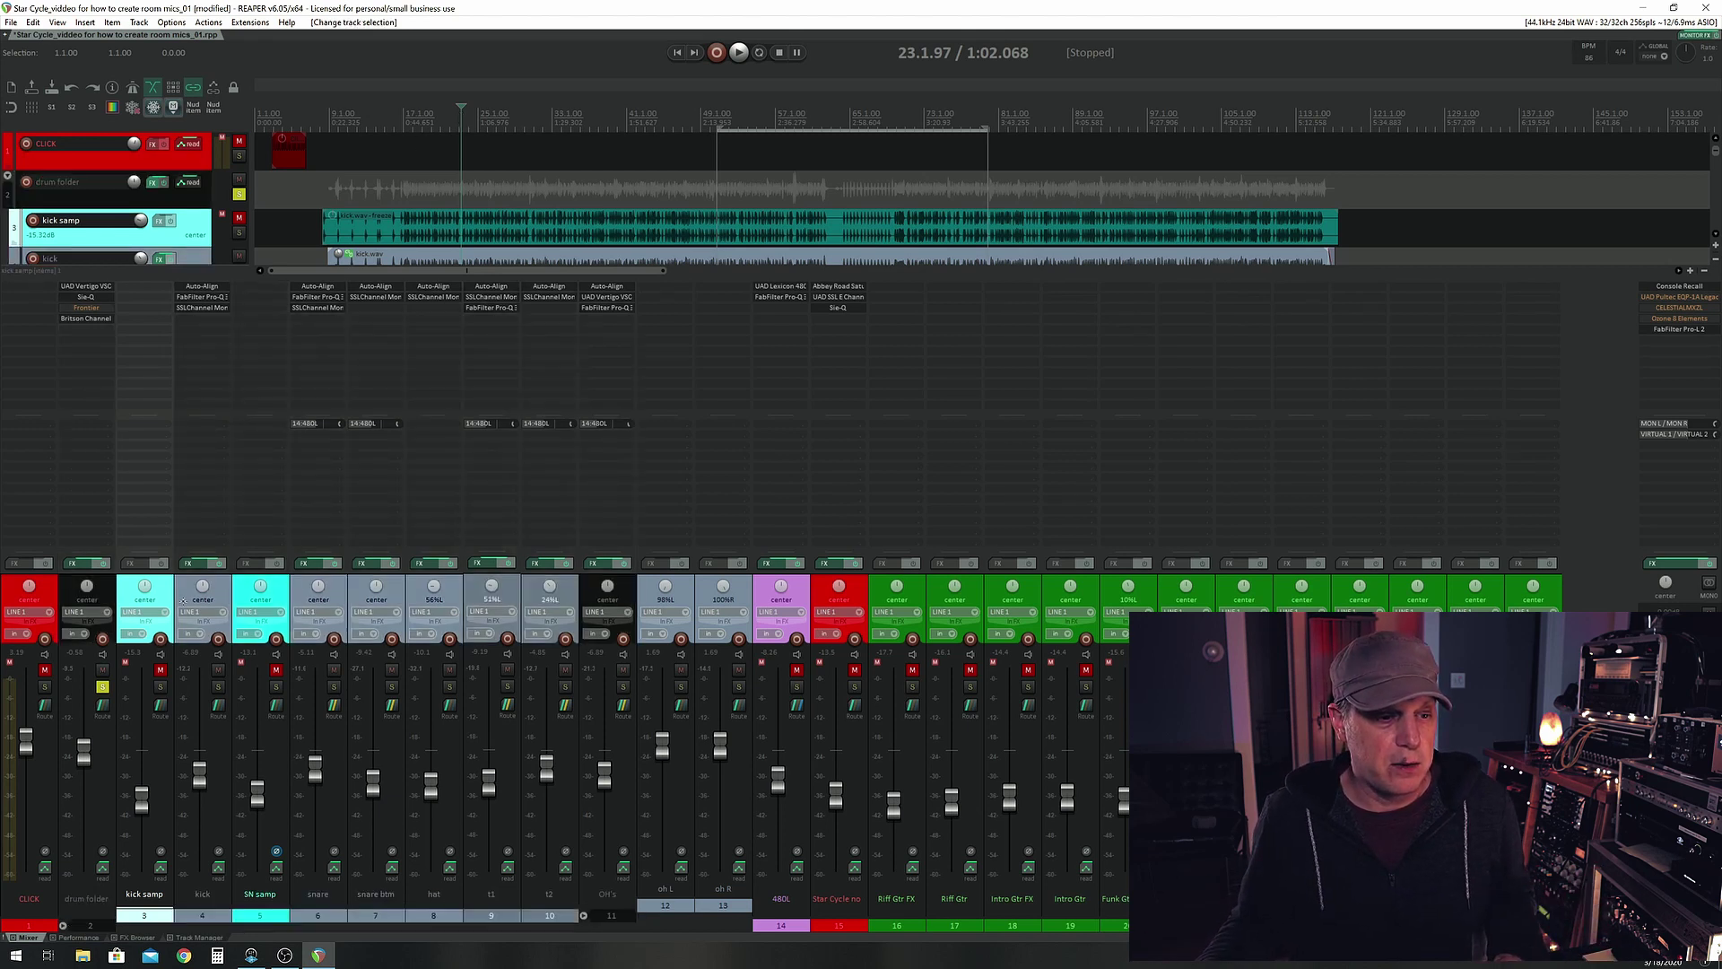
pyautogui.click(161, 669)
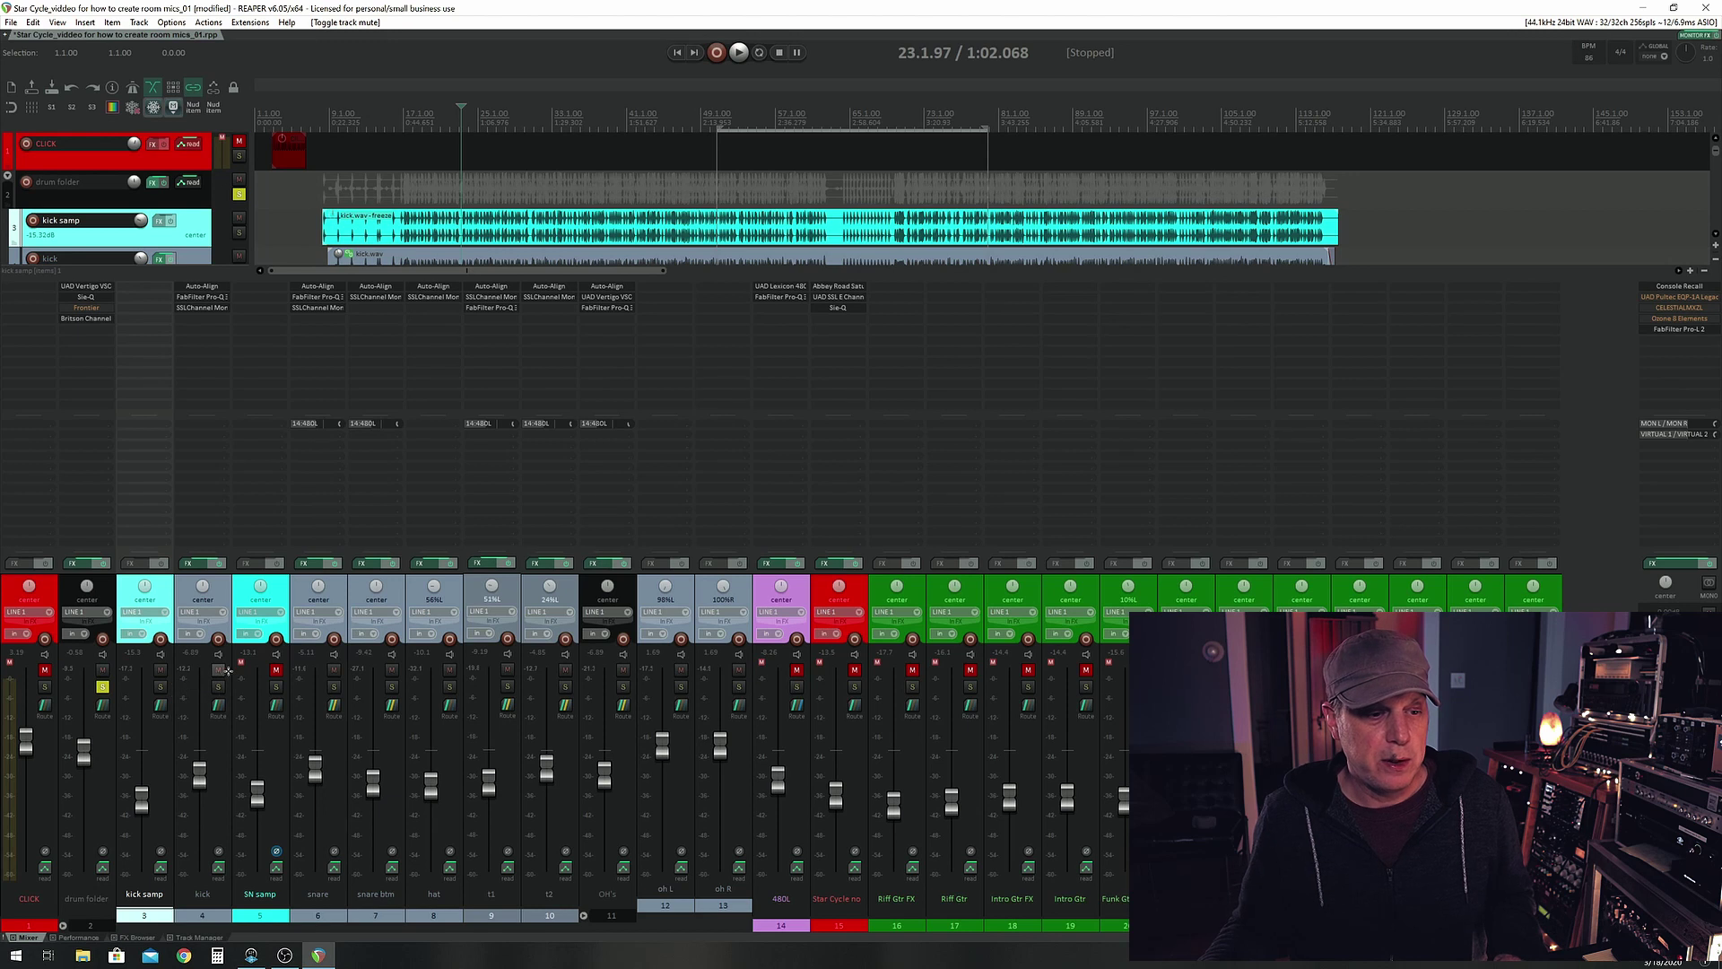
pyautogui.press('space')
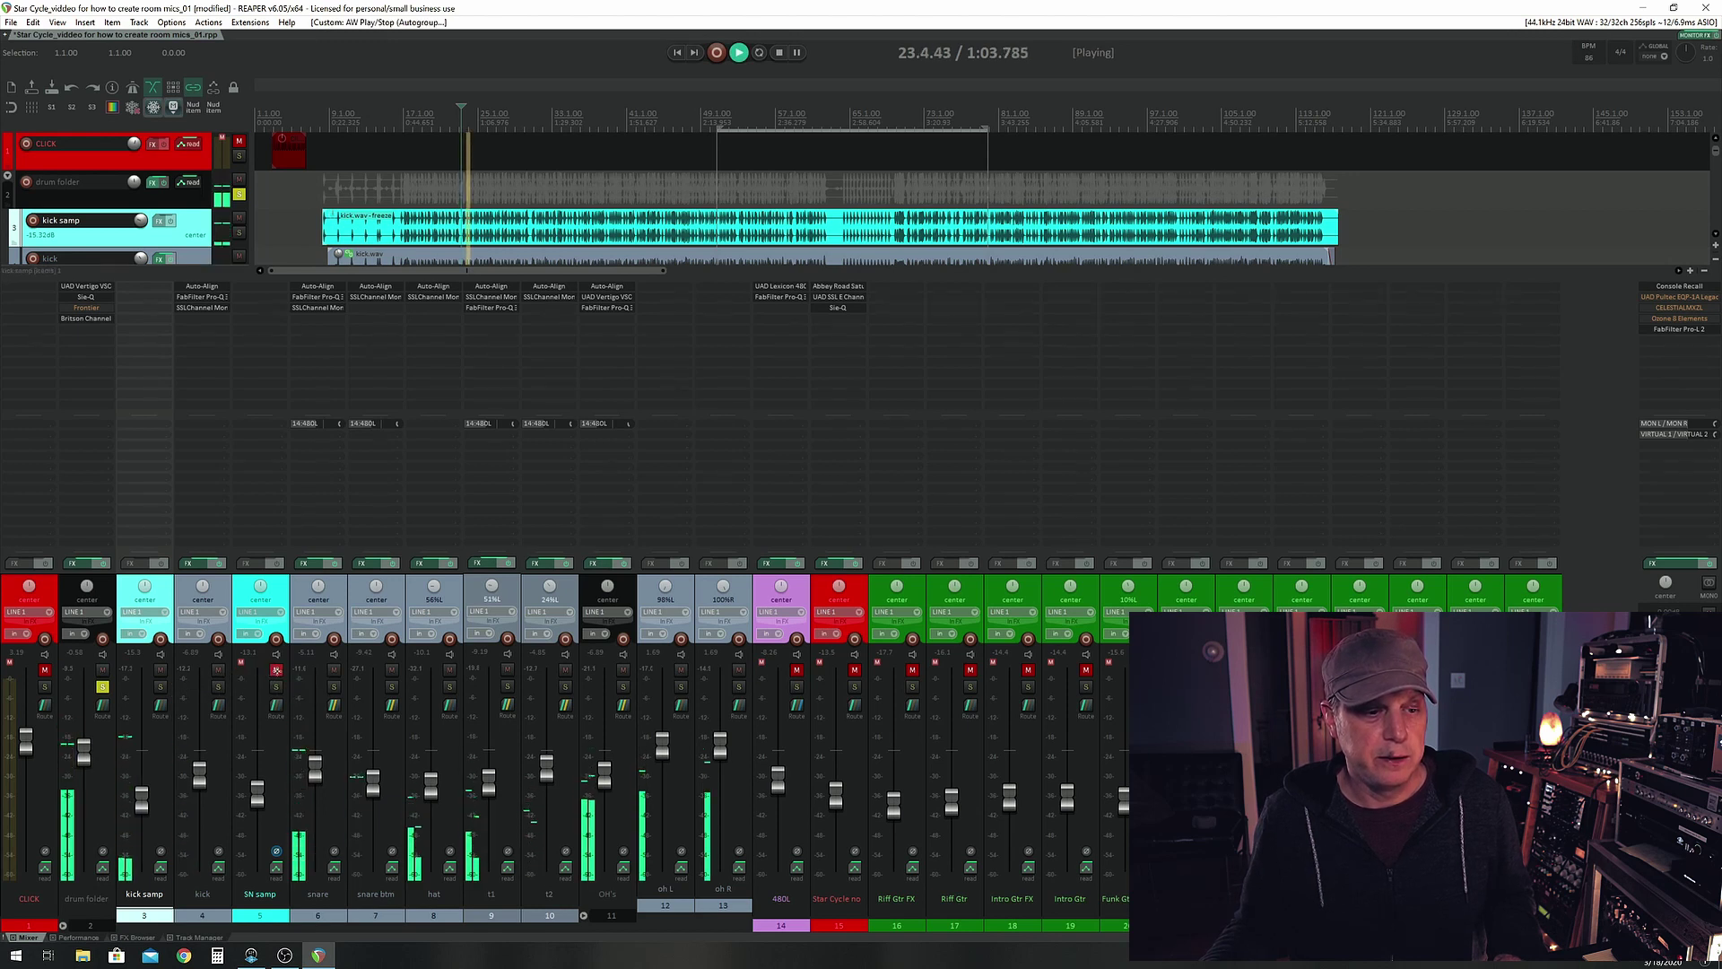
pyautogui.press('space')
pyautogui.click(275, 622)
pyautogui.press('space')
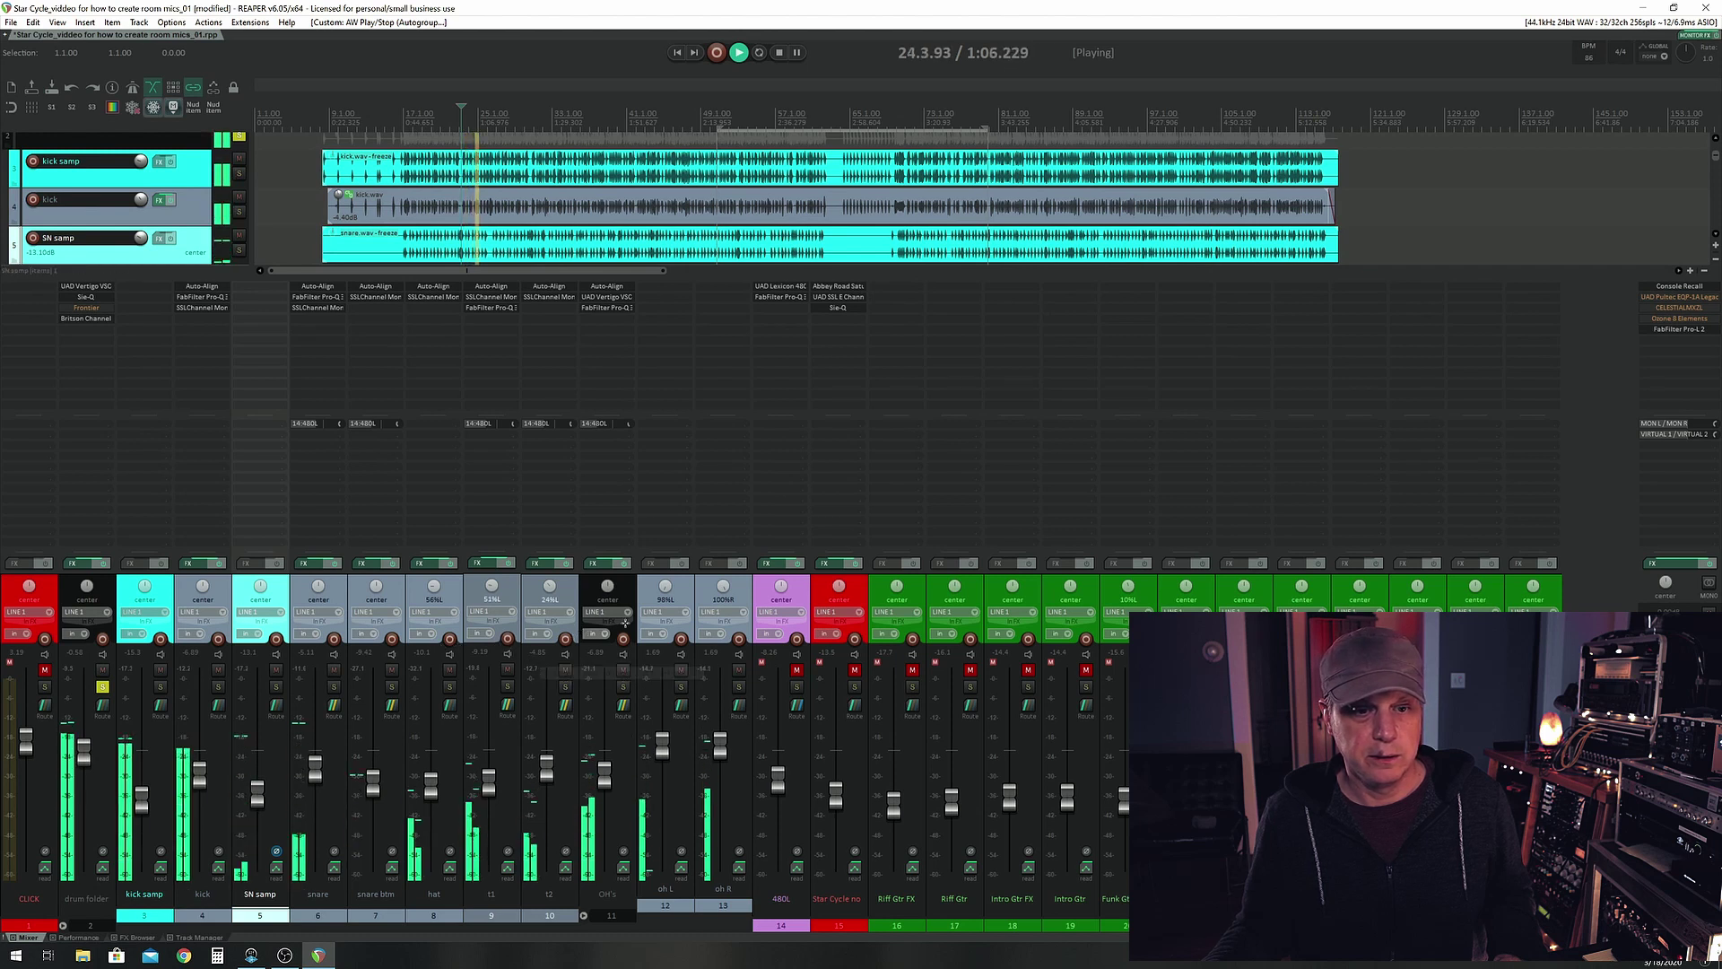
# Compare the drums with the kick samp and SN samp tracks muted and unmuted, nudging the kick samp volume down slightly
pyautogui.click(276, 670)
pyautogui.click(160, 670)
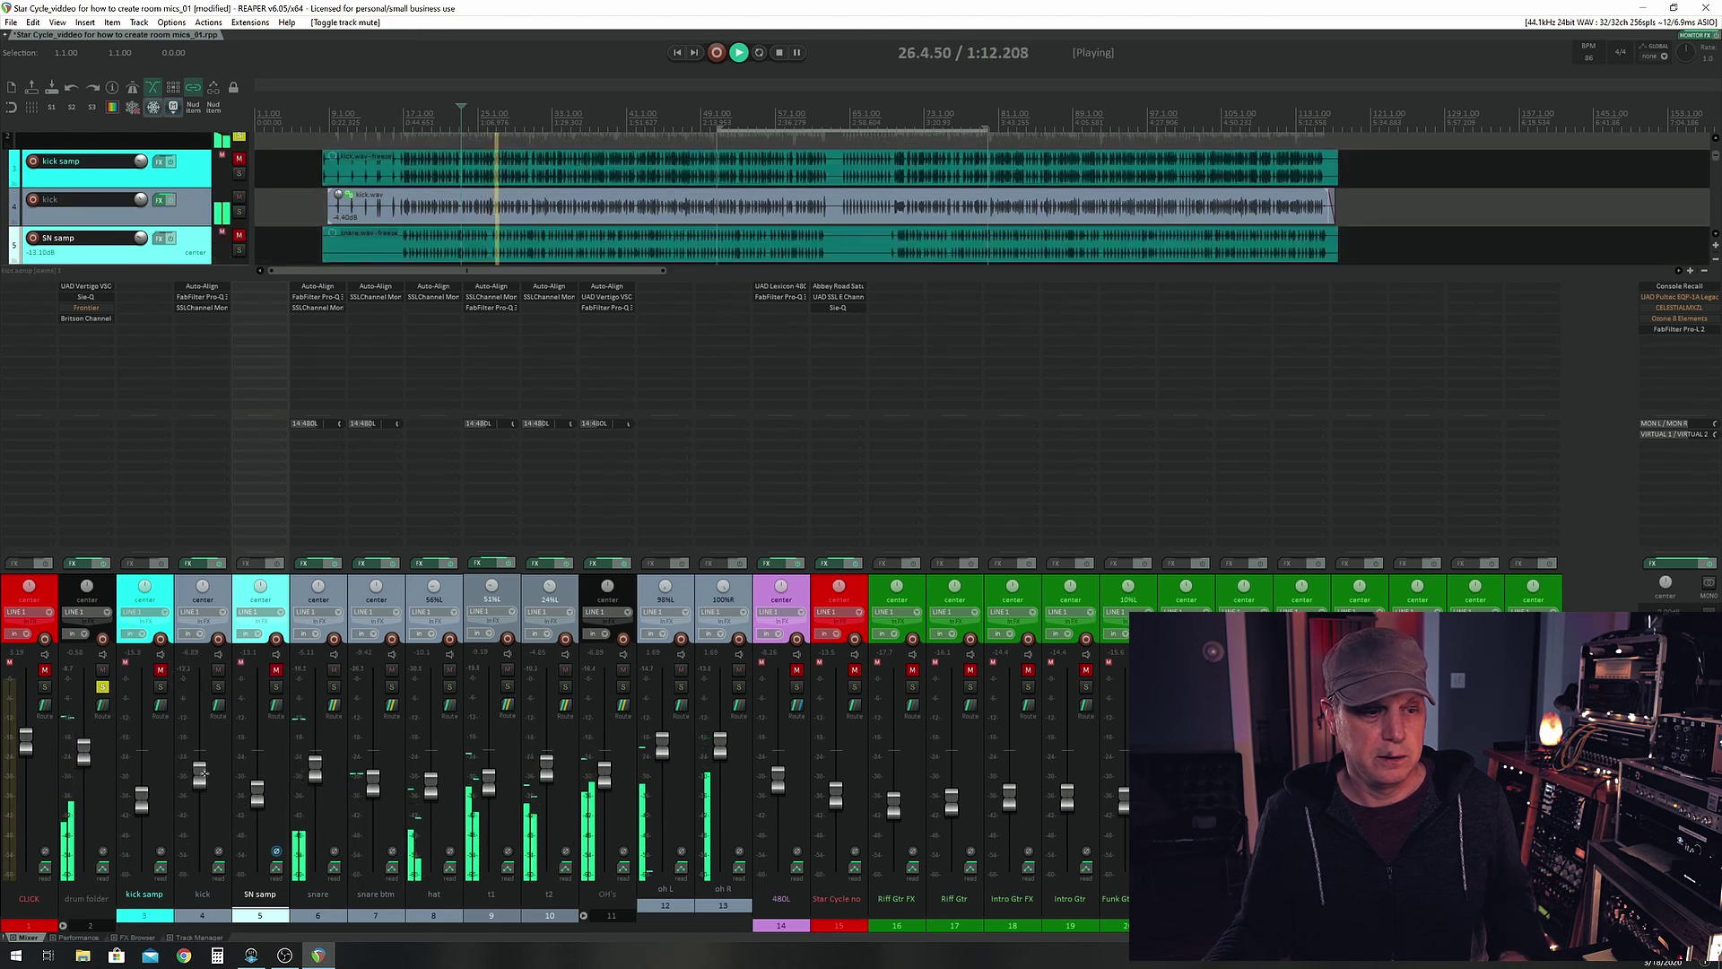
pyautogui.scroll(2, 182, 715)
pyautogui.click(160, 670)
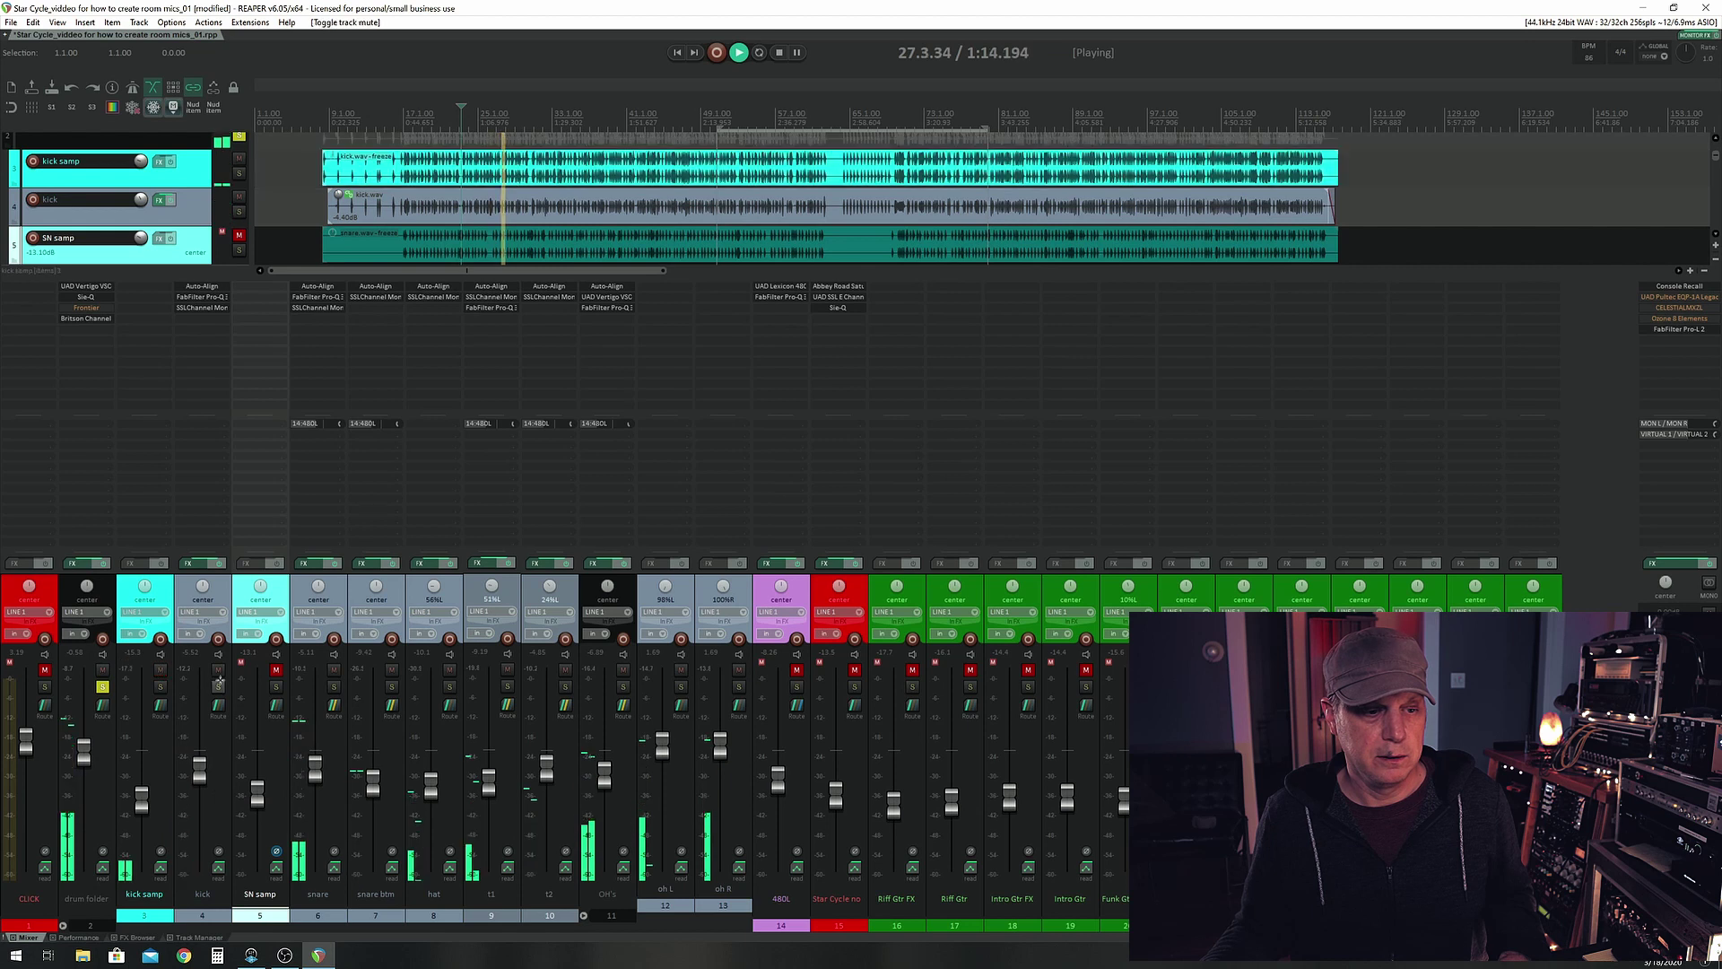
pyautogui.click(276, 670)
pyautogui.scroll(-2, 192, 777)
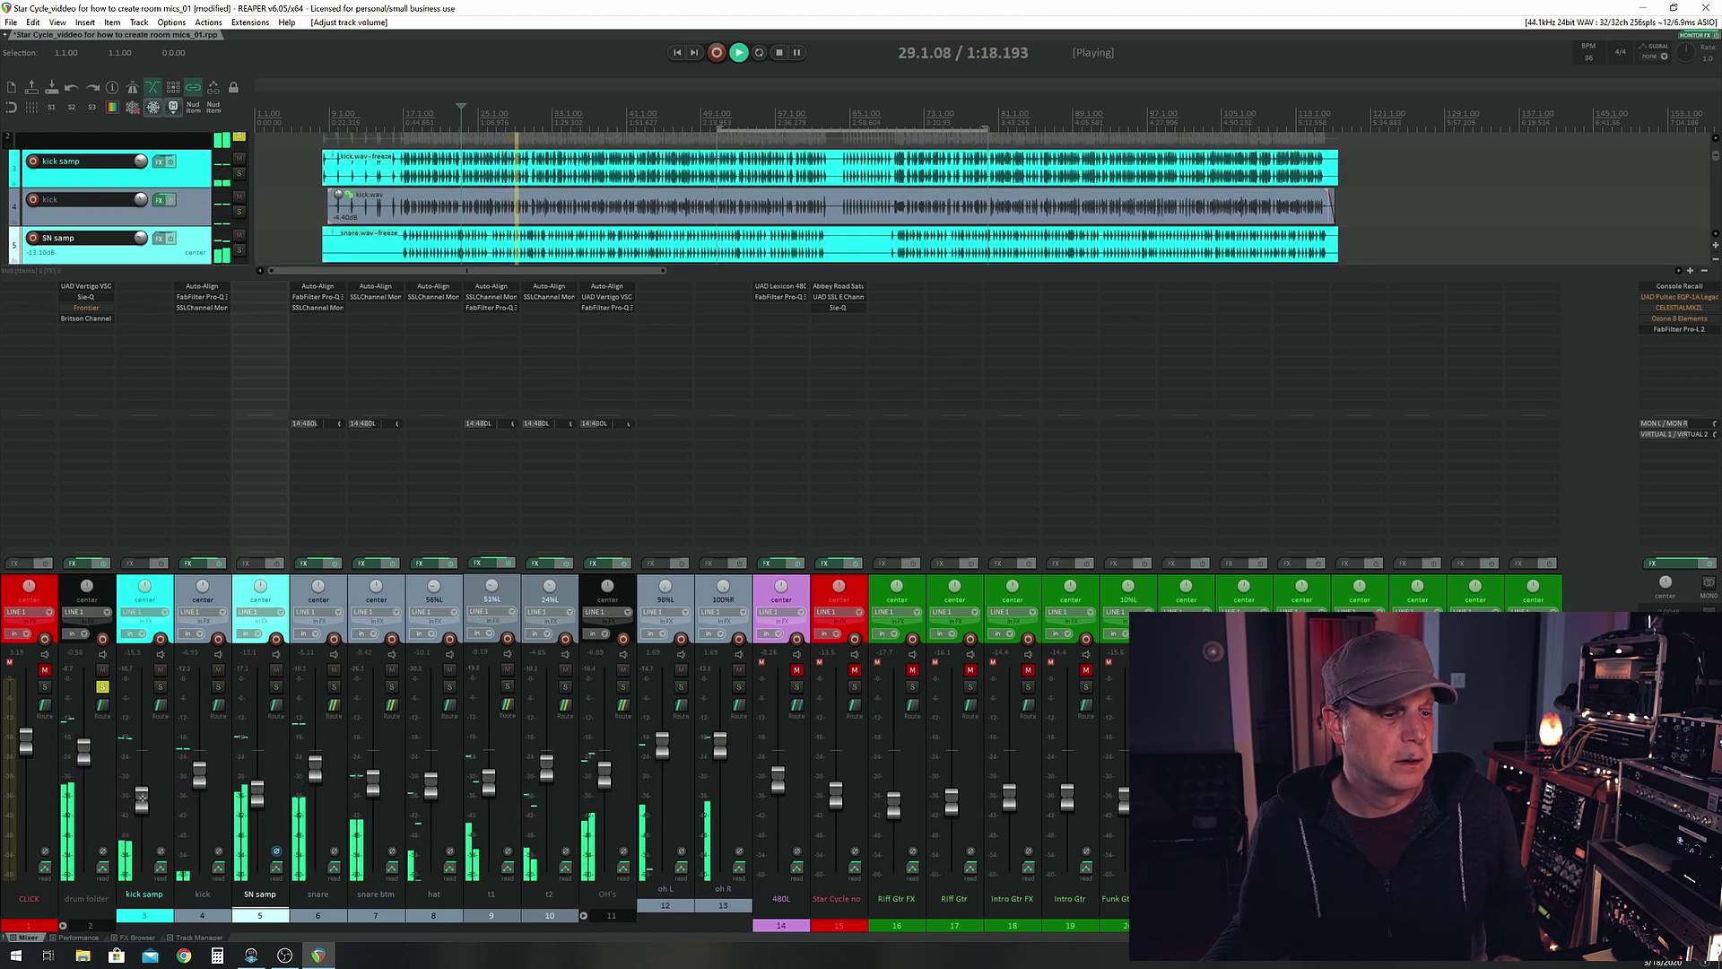
pyautogui.press('space')
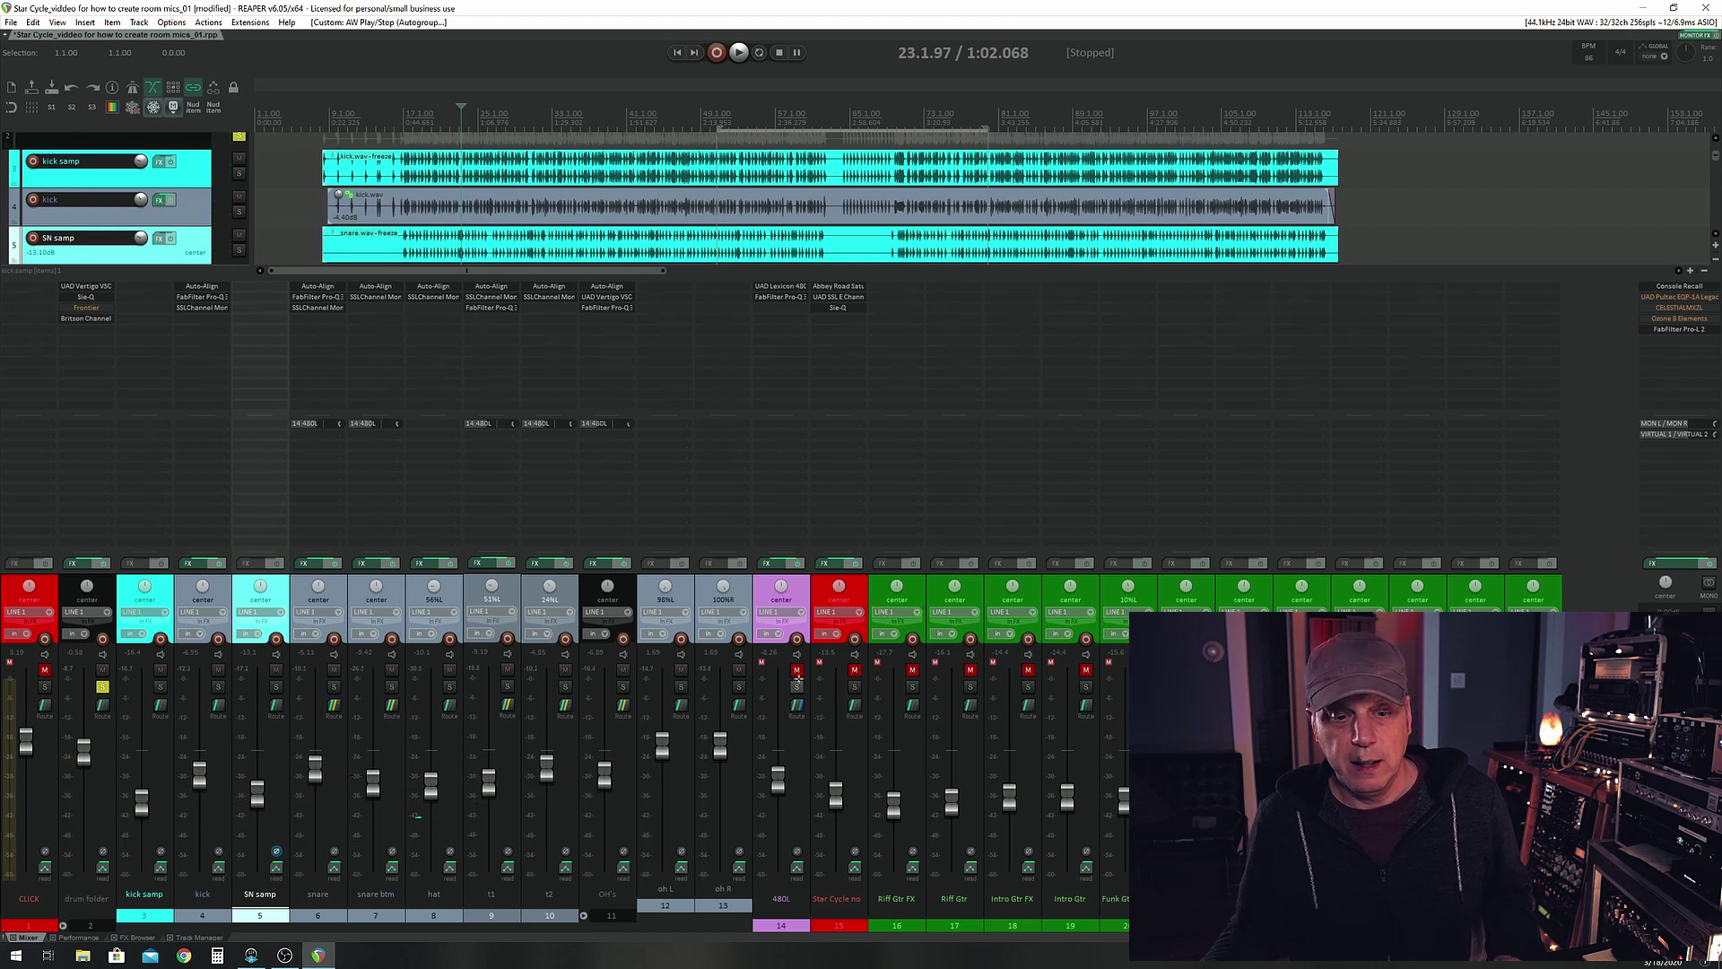
# View the UAD Lexicon 480L plug-in on the 480L track and audition the drums with that reverb track unmuted
pyautogui.click(780, 285)
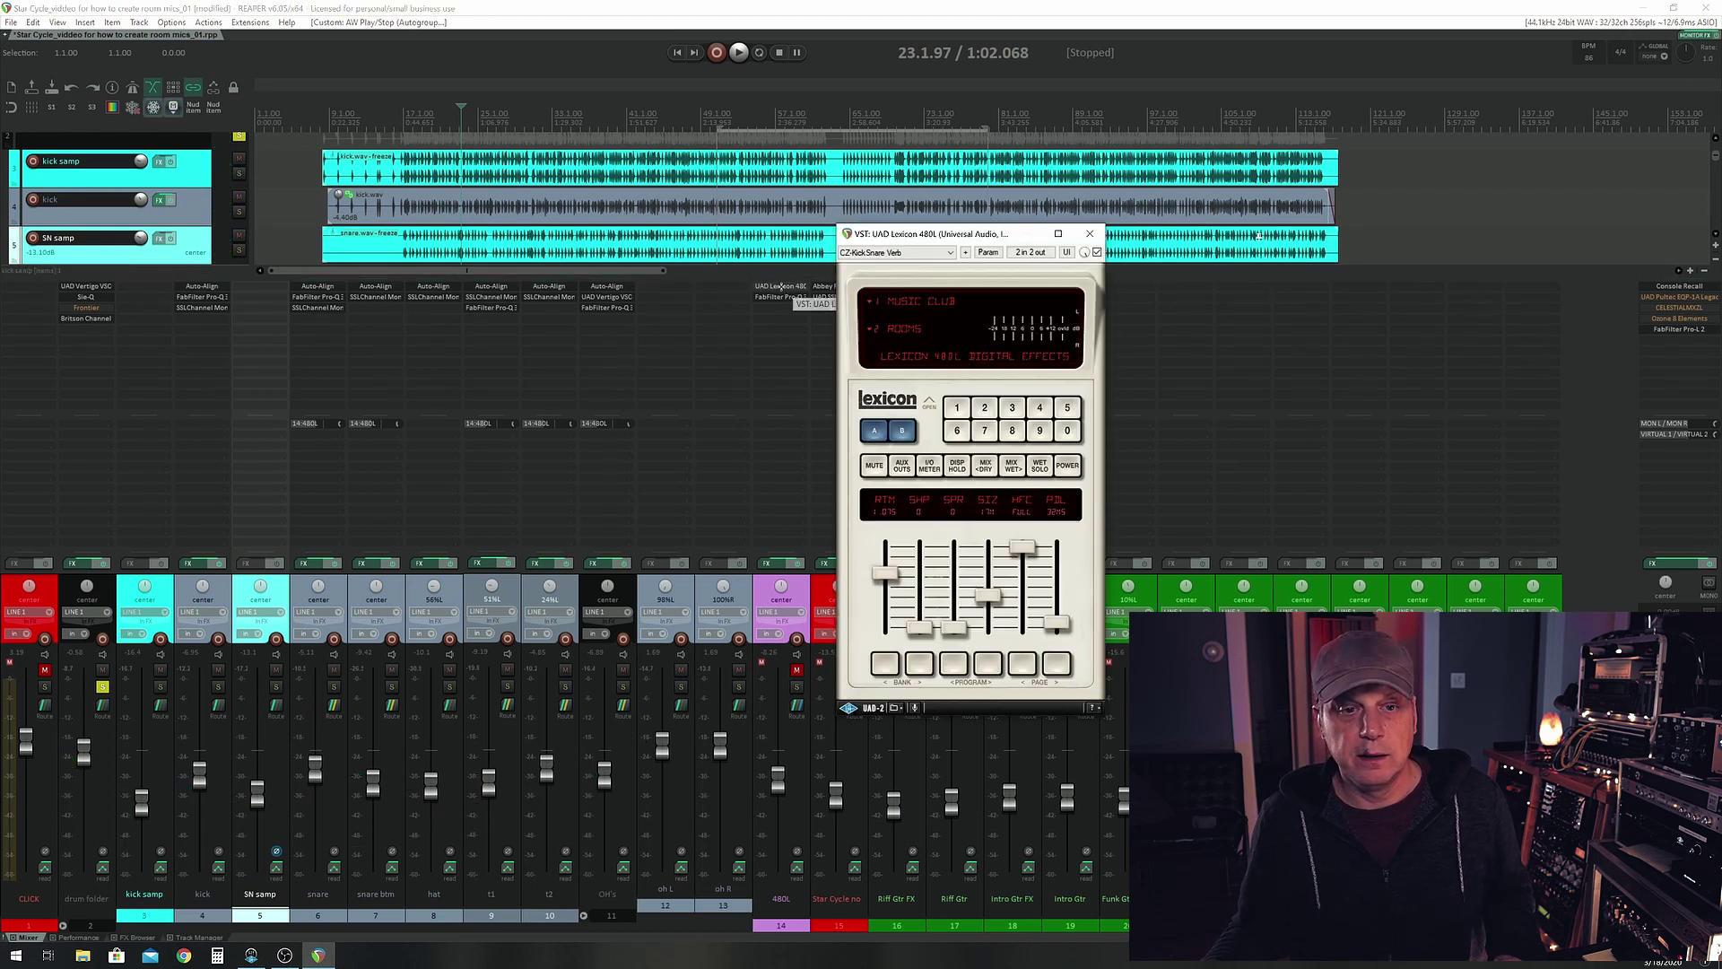
pyautogui.click(1090, 234)
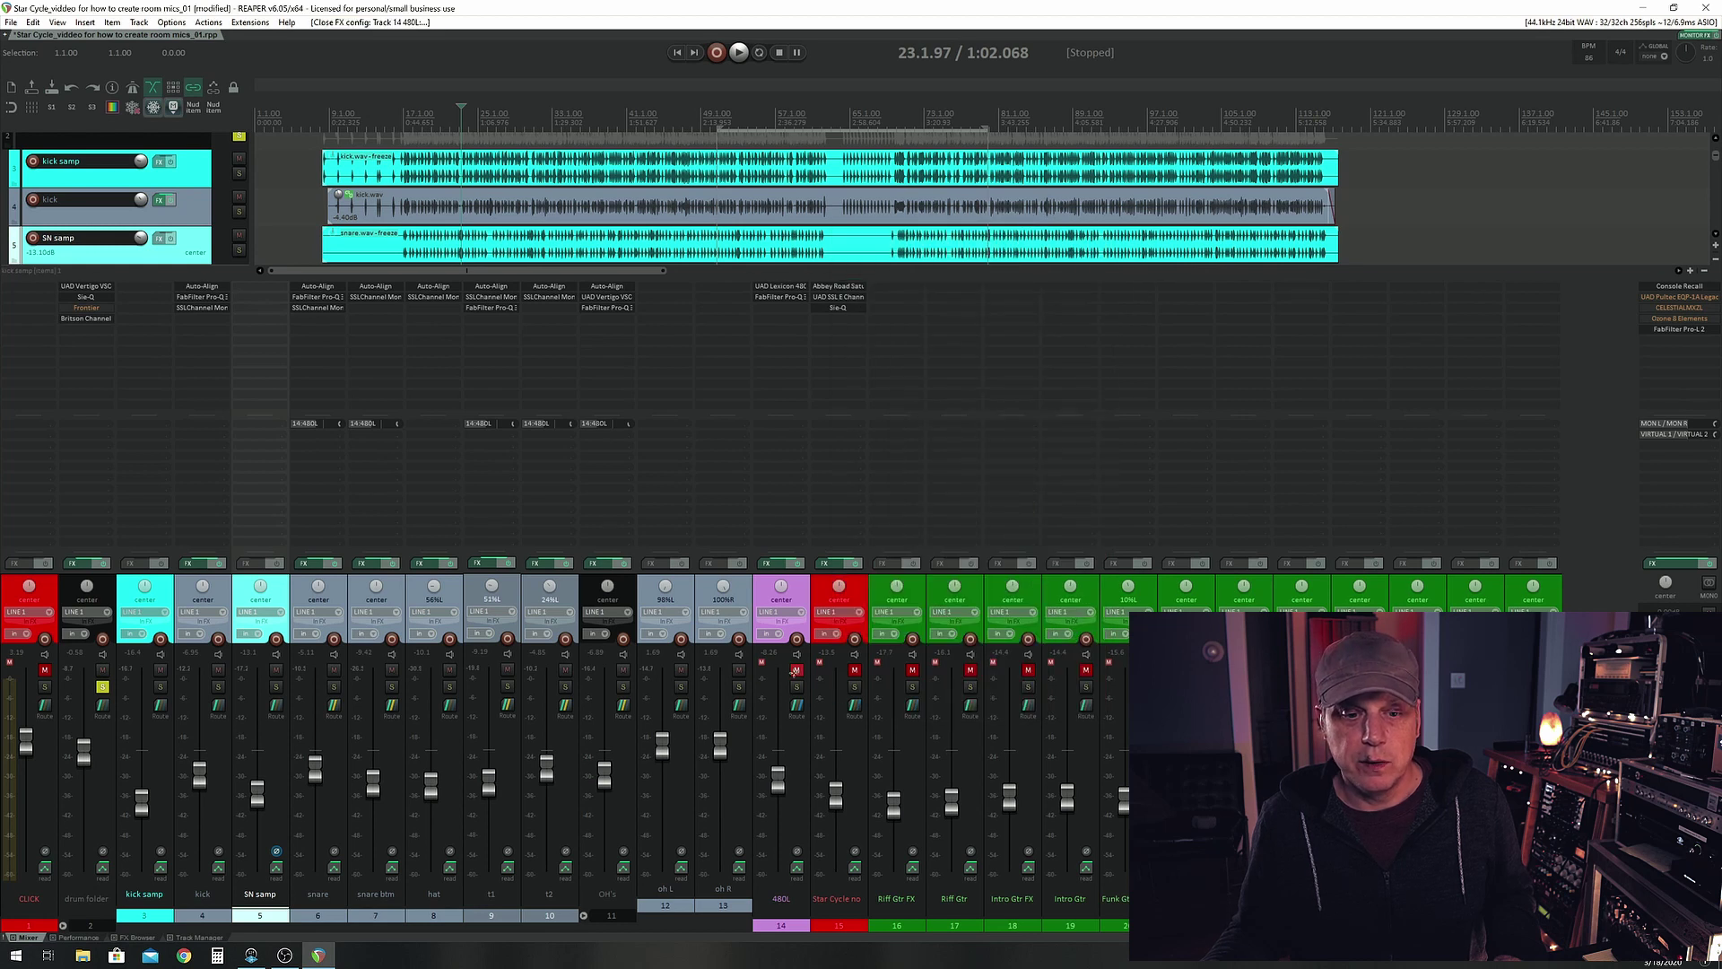
pyautogui.moveTo(778, 780); pyautogui.dragTo(778, 779)
pyautogui.click(796, 669)
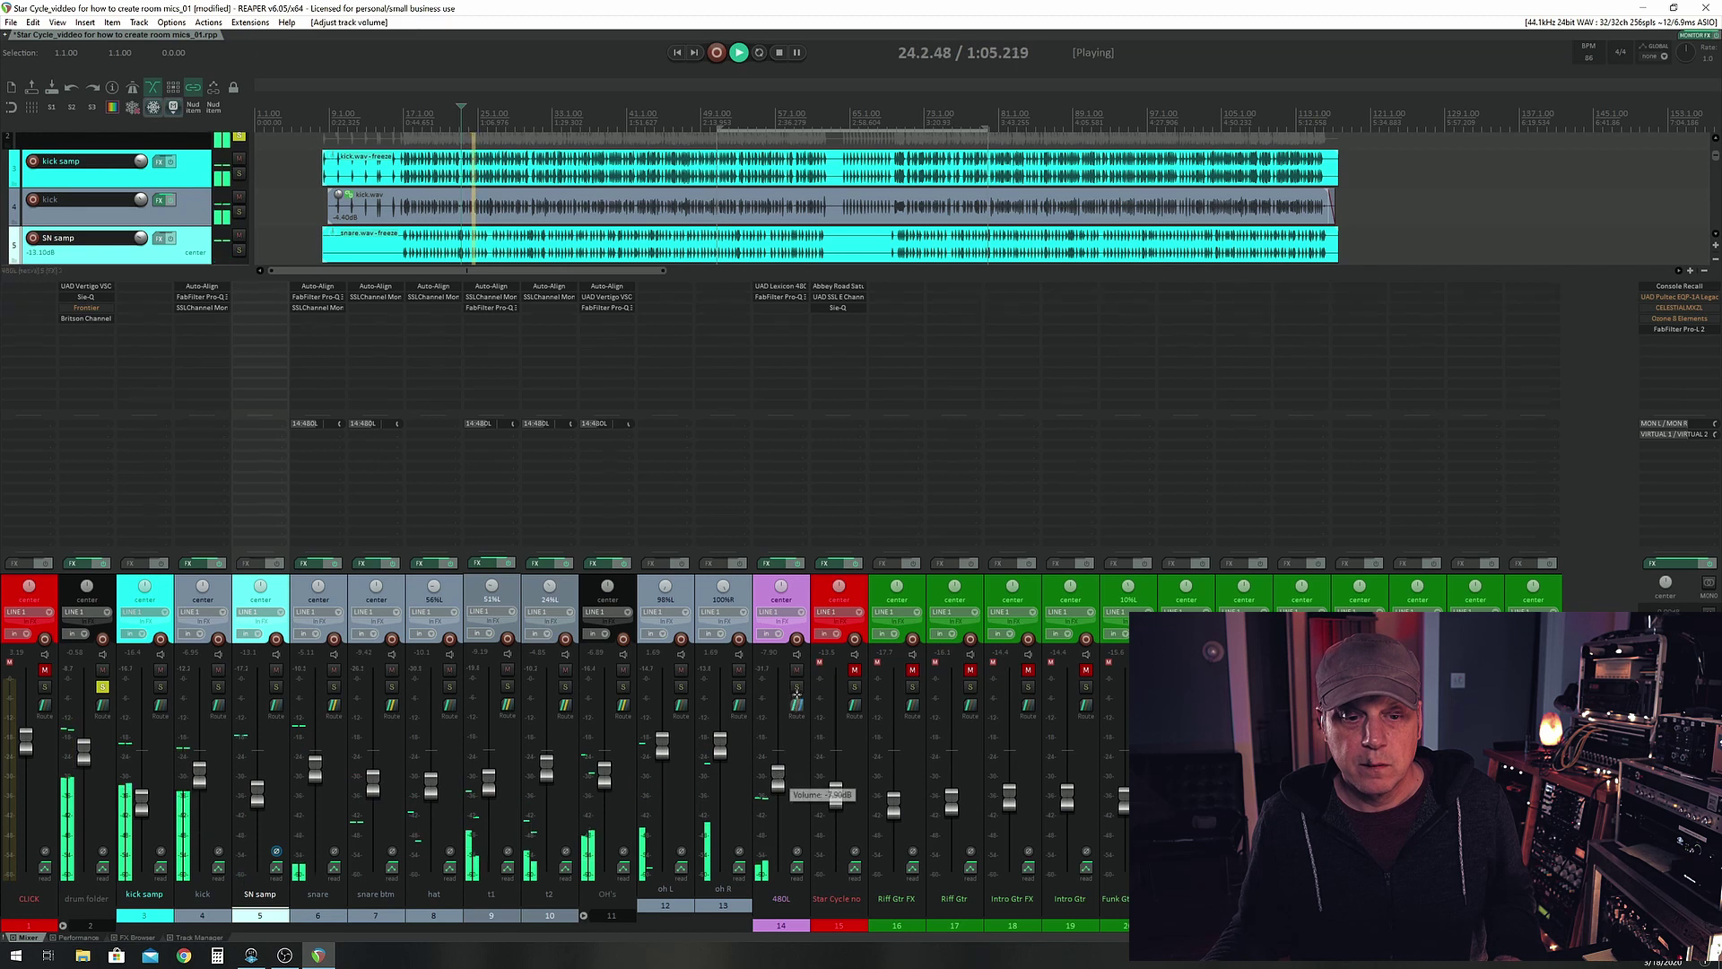
pyautogui.press('space')
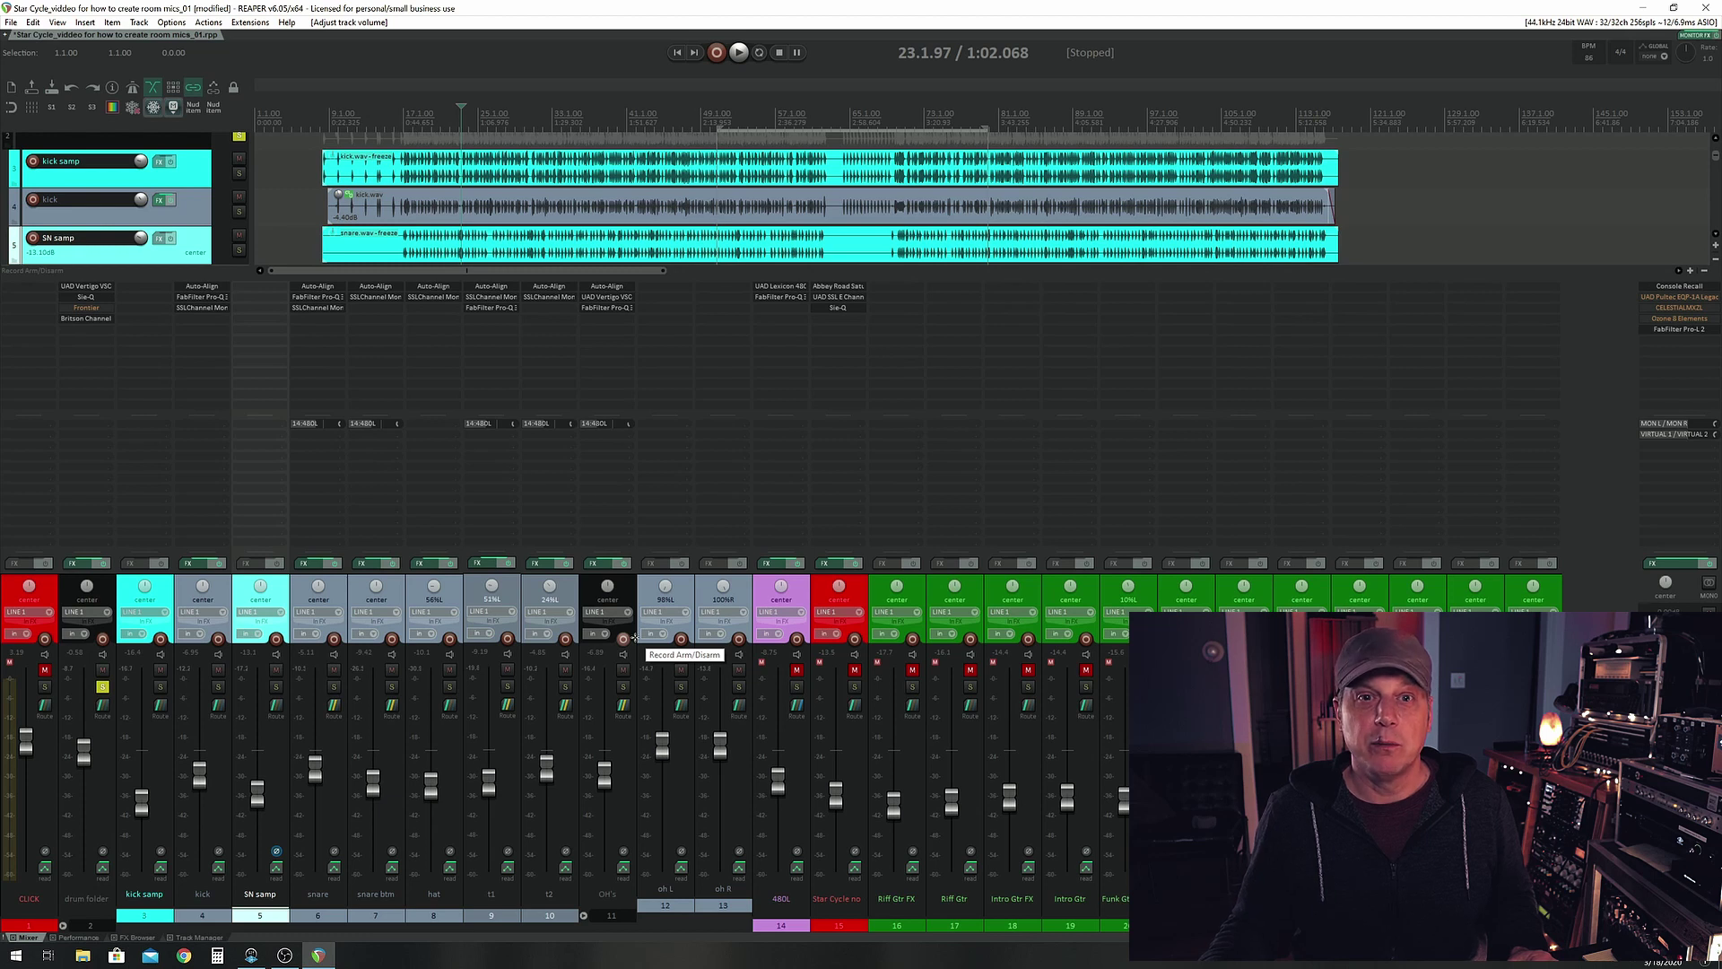
pyautogui.press('space')
pyautogui.press('space')
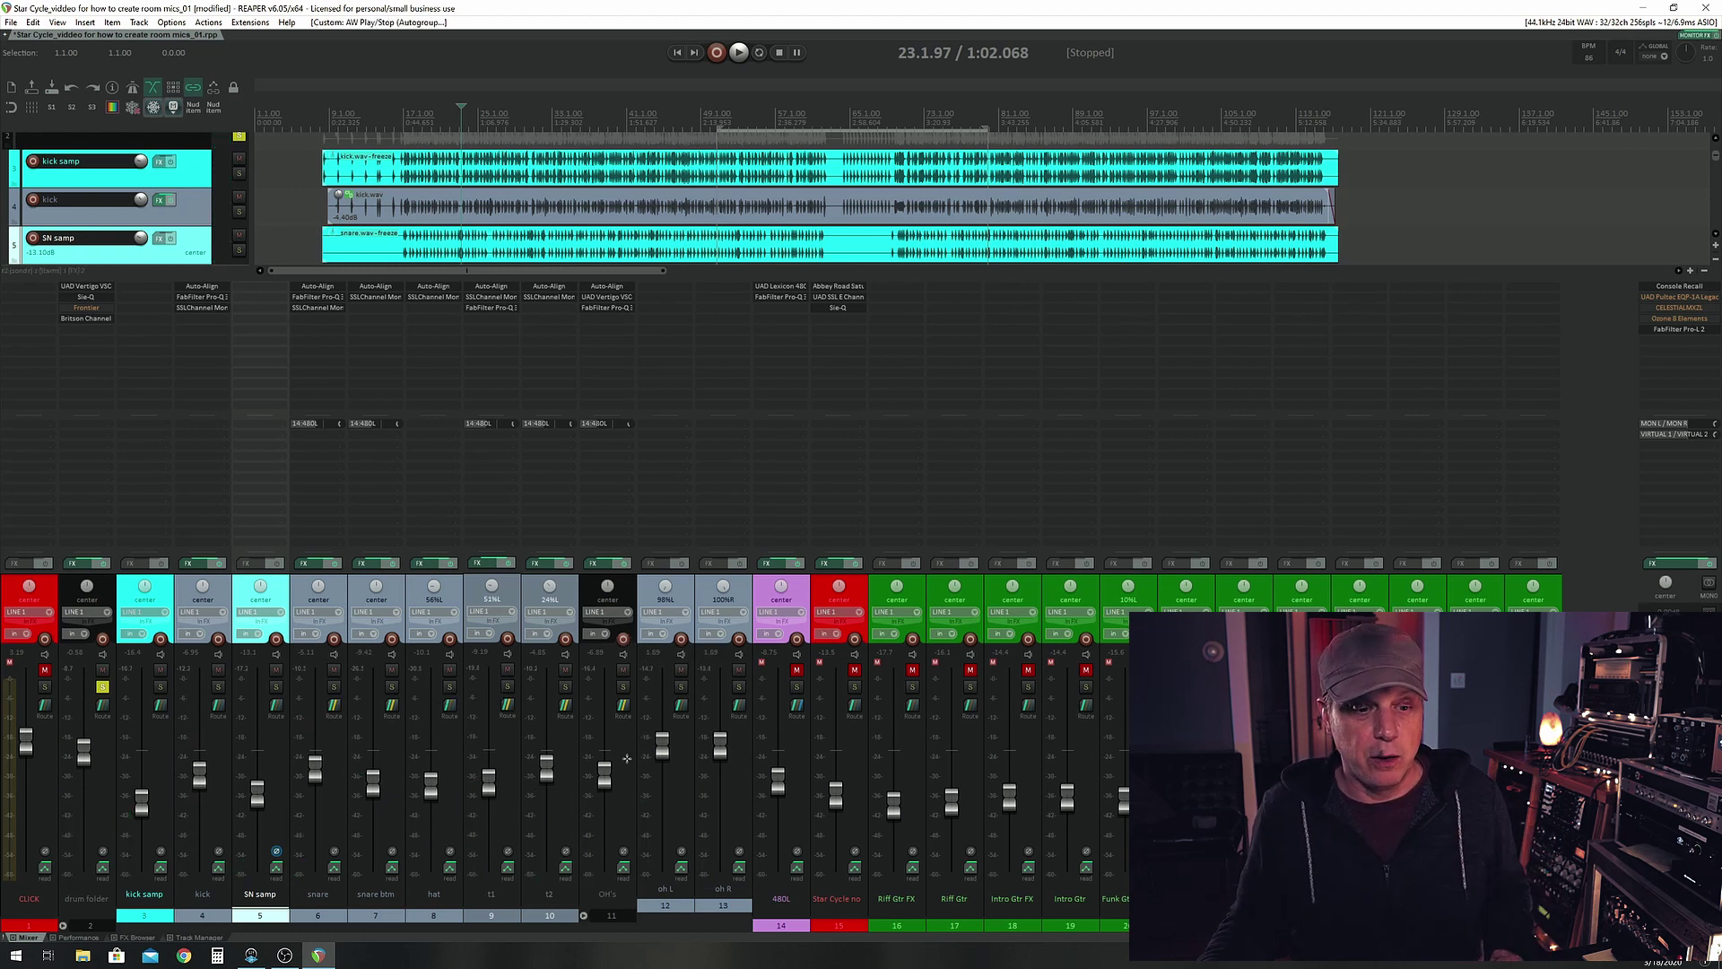
# Undo the trial change to the OH's track volume and solo the OH's track
pyautogui.click(605, 773)
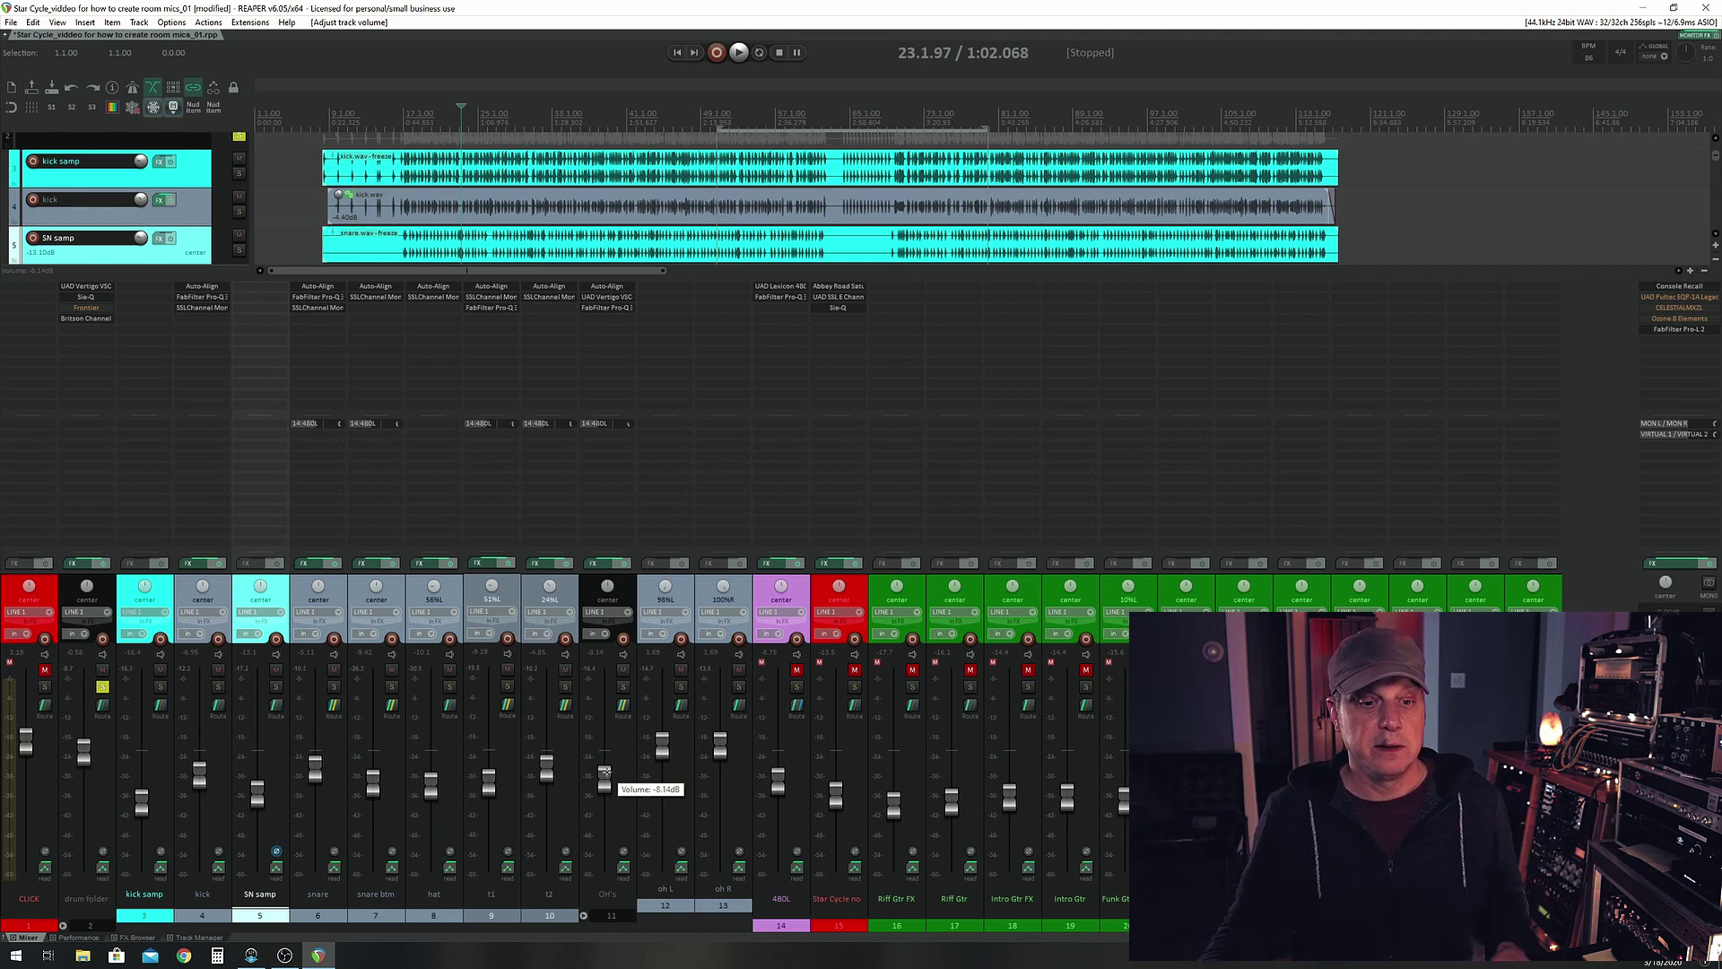
pyautogui.hotkey('ctrl', 'z')
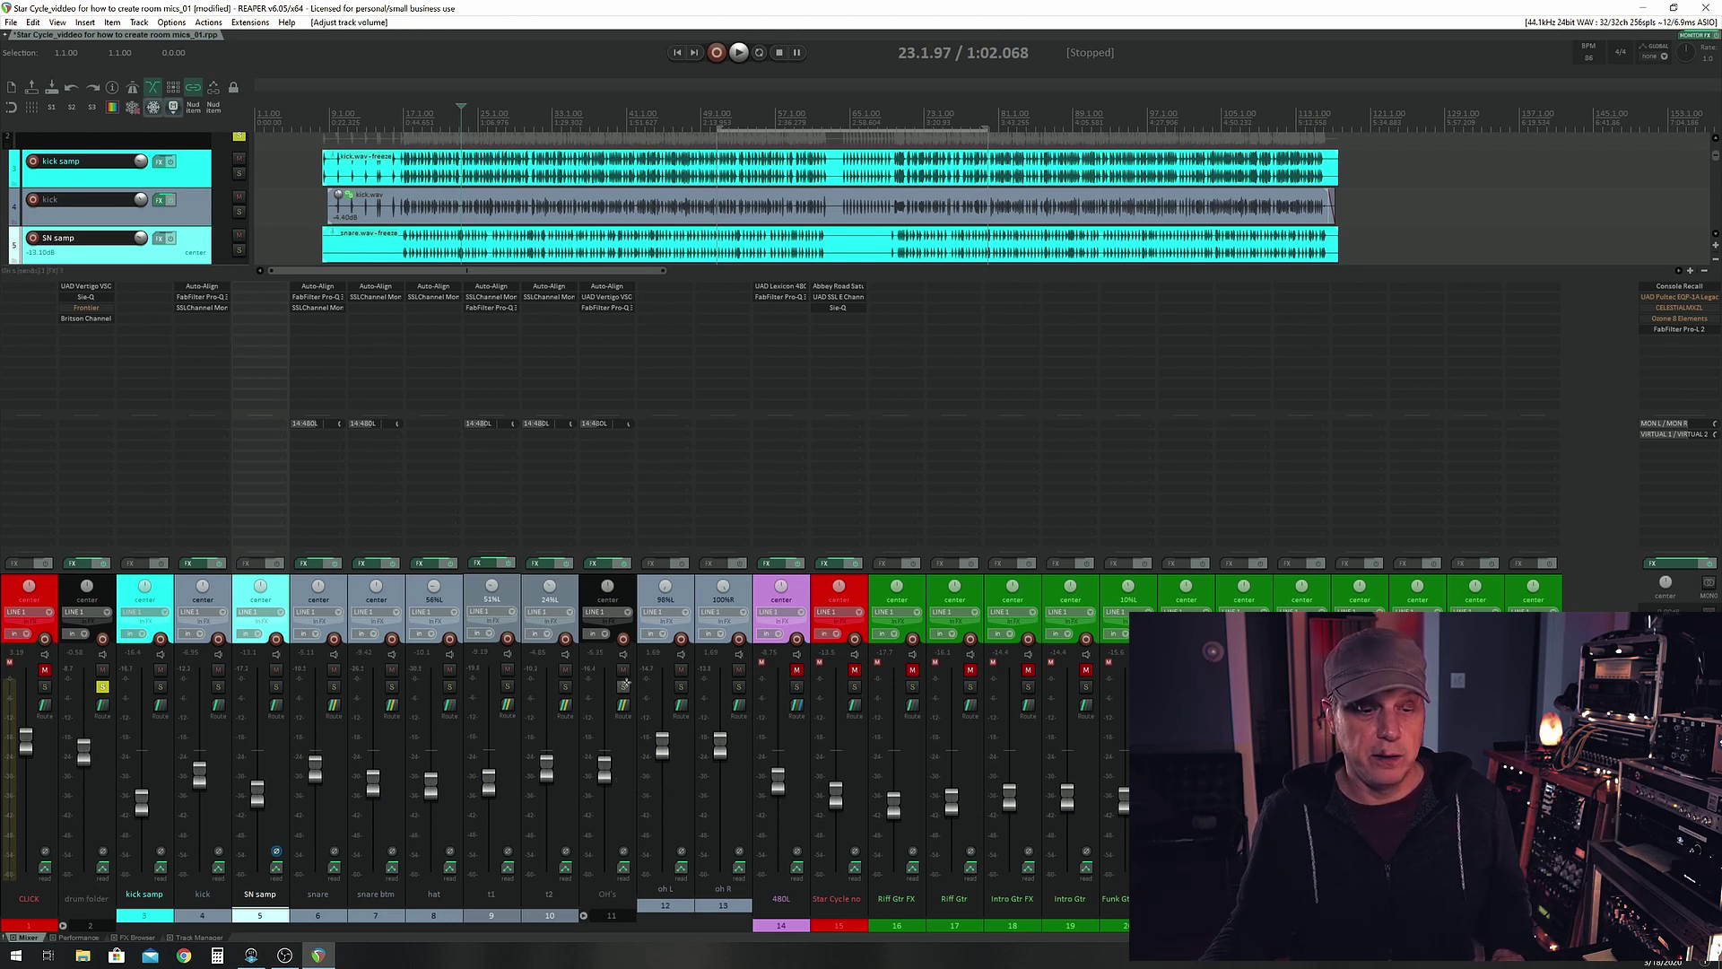
pyautogui.click(623, 686)
# Insert a new track after t2, name it "Faux room", and unsolo the OH's track
pyautogui.click(570, 593)
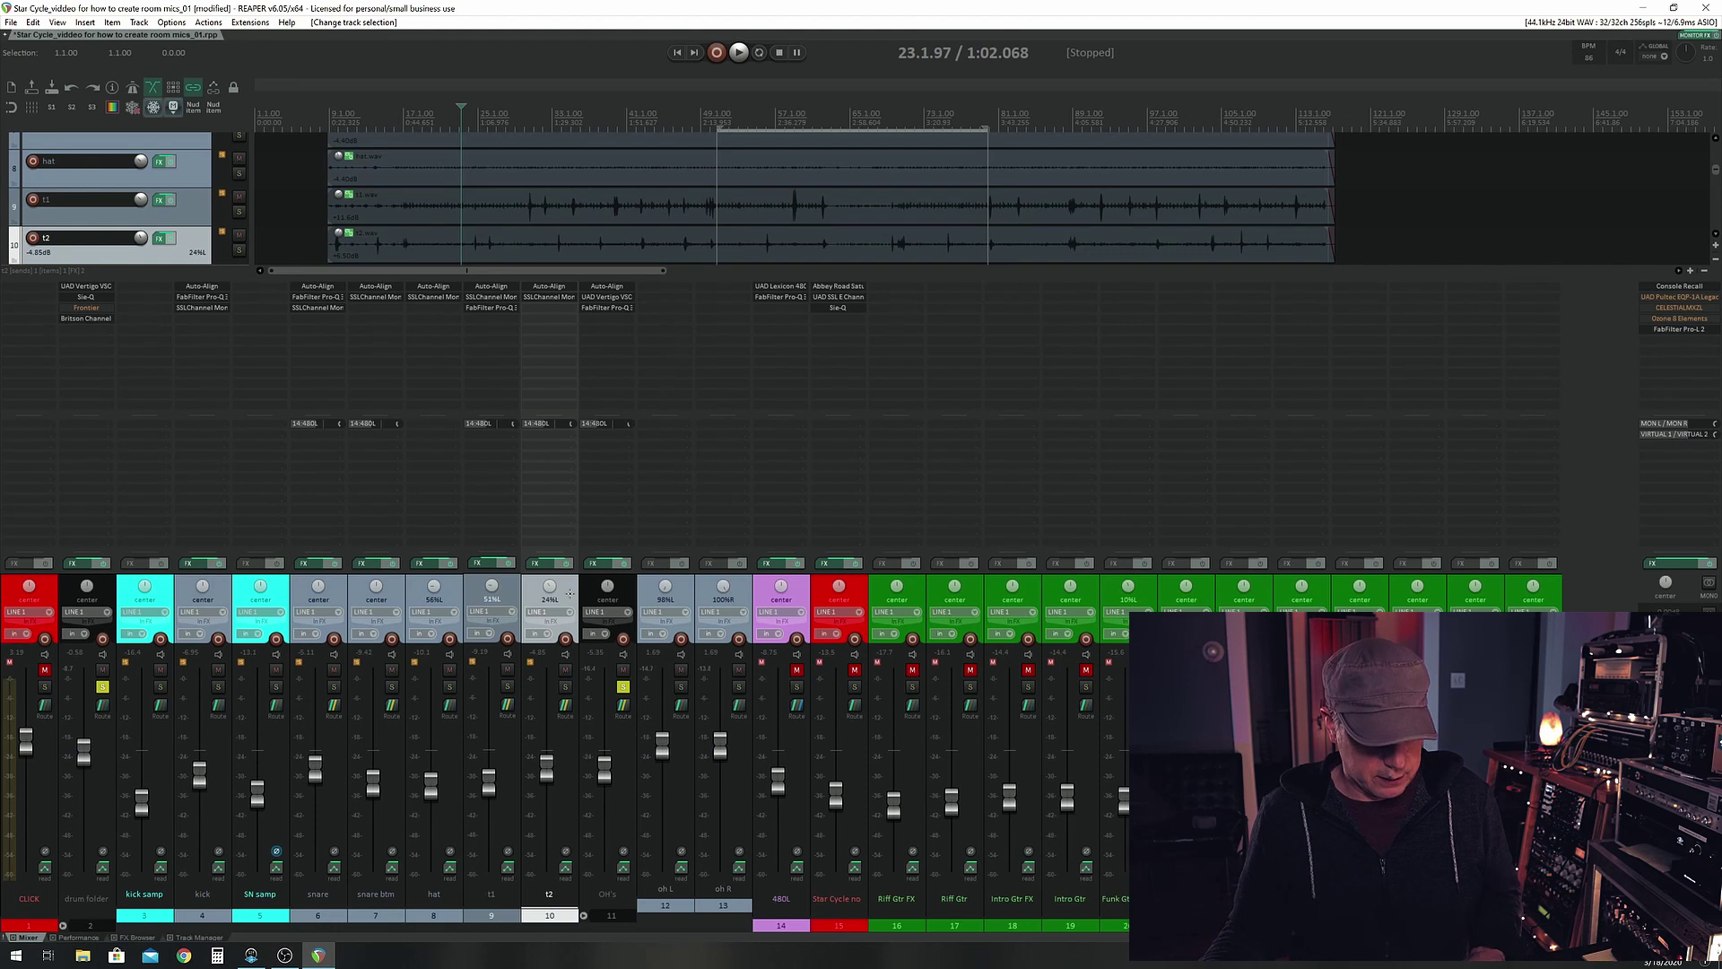
pyautogui.hotkey('ctrl', 'shift', 'n')
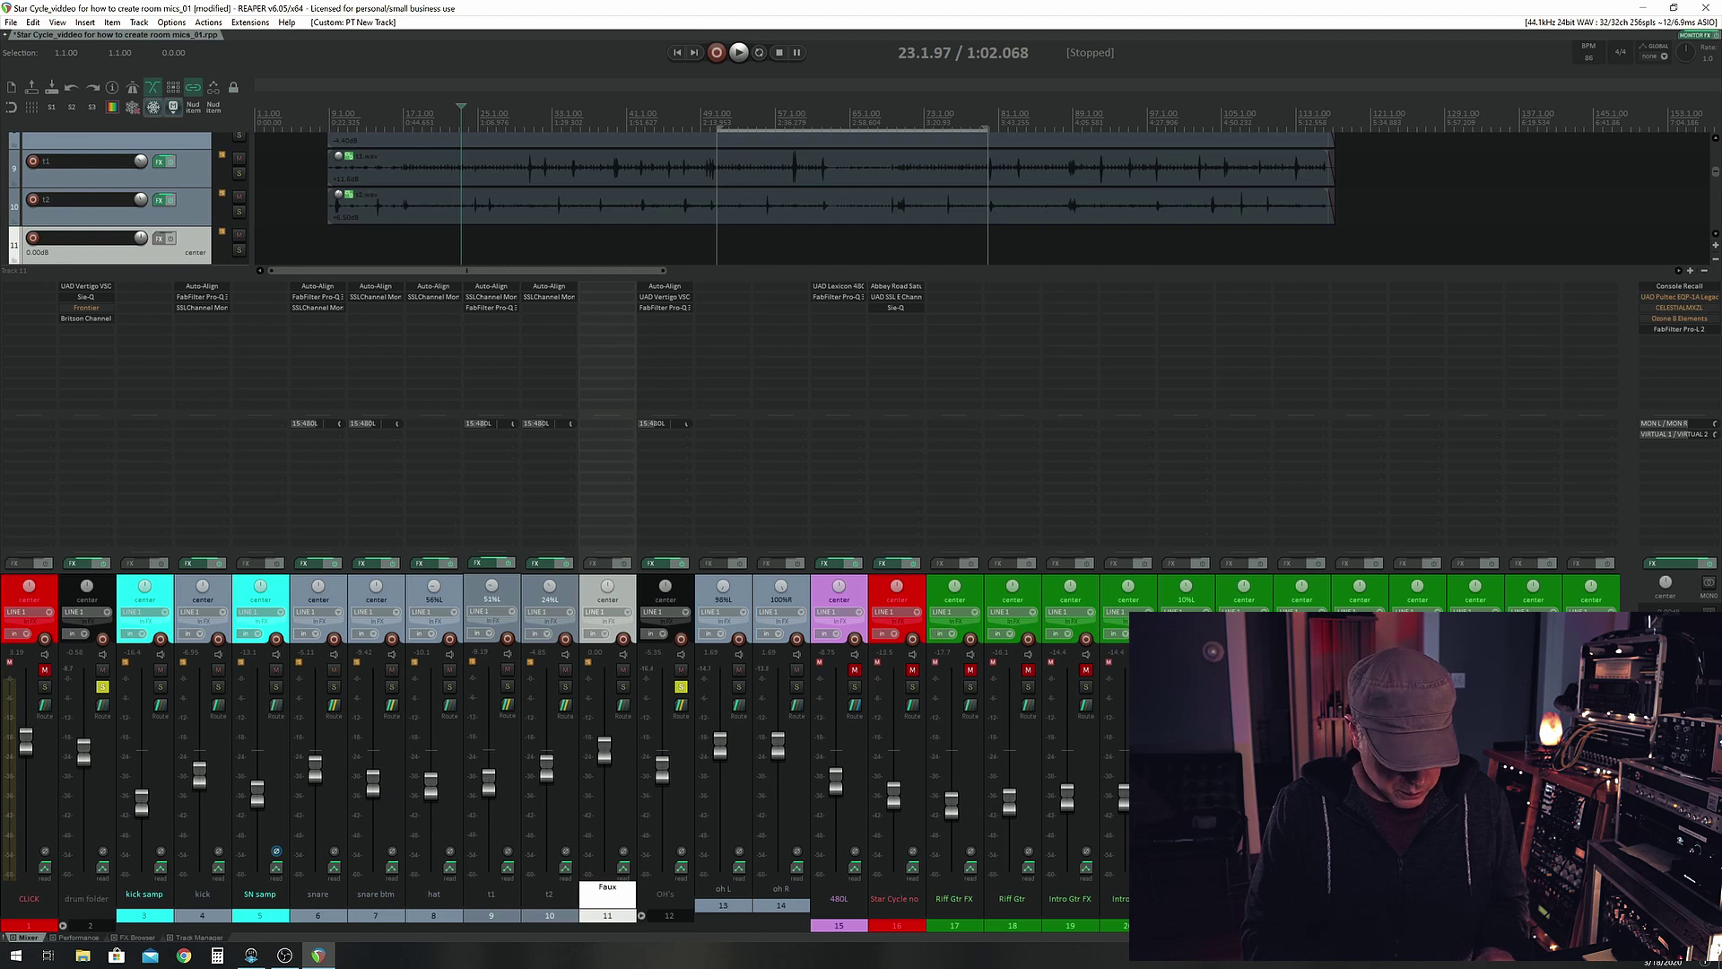
pyautogui.press('Return')
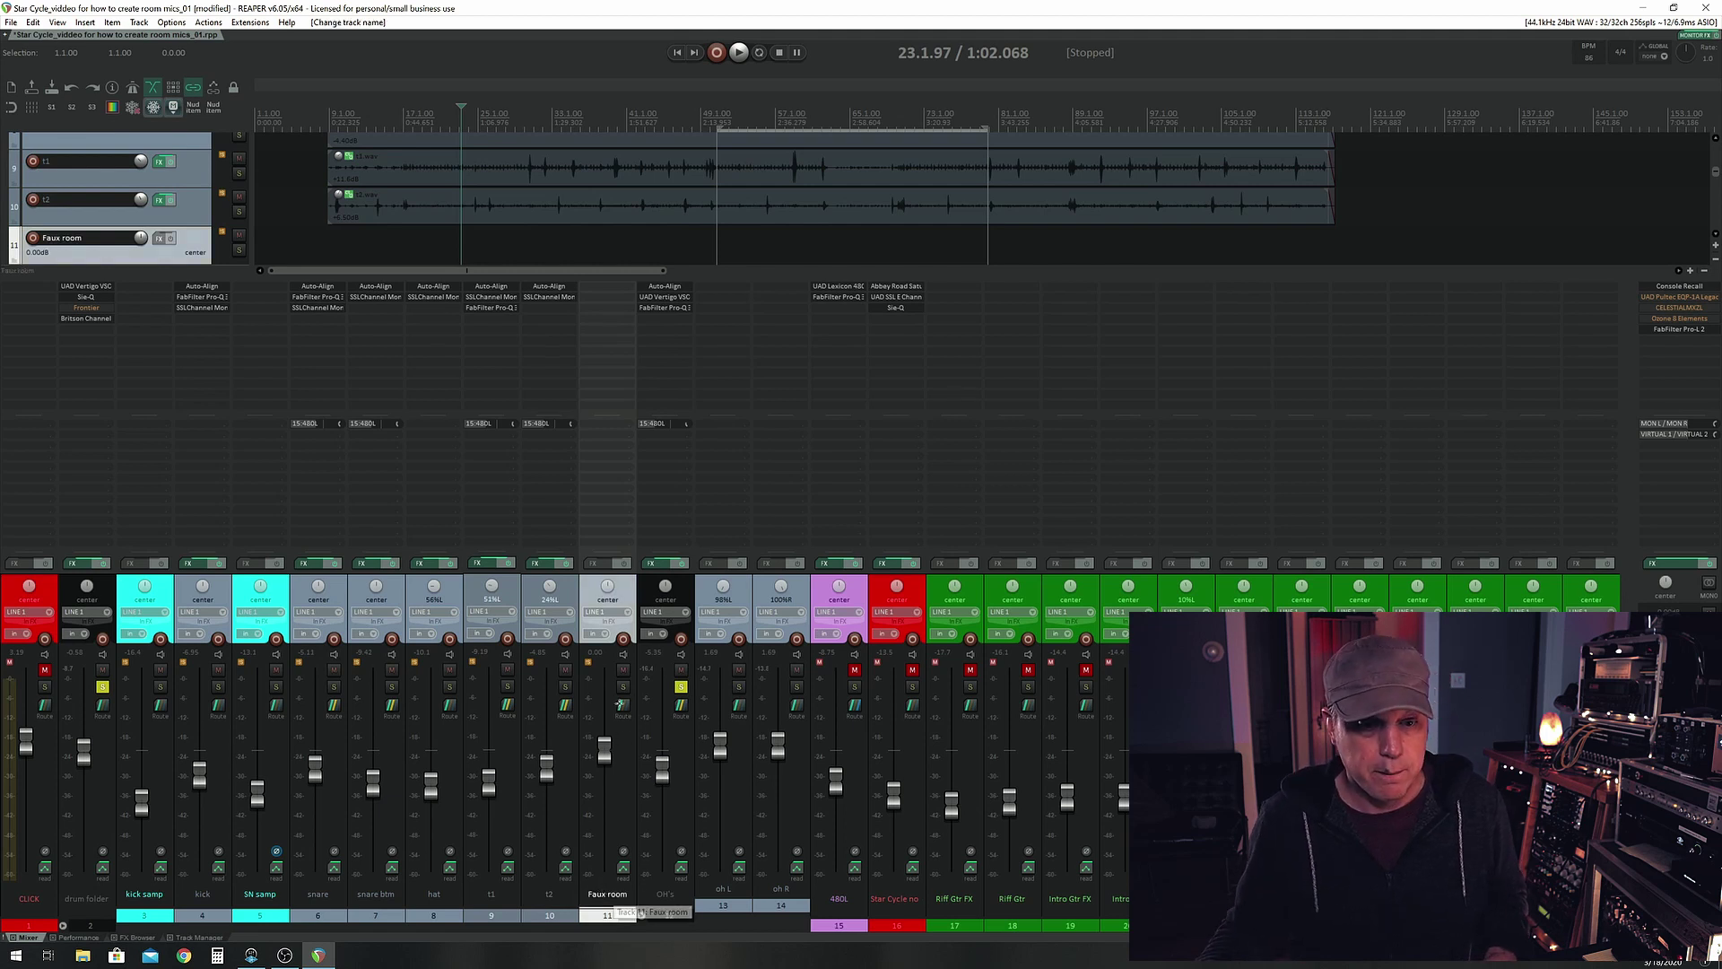
pyautogui.click(681, 686)
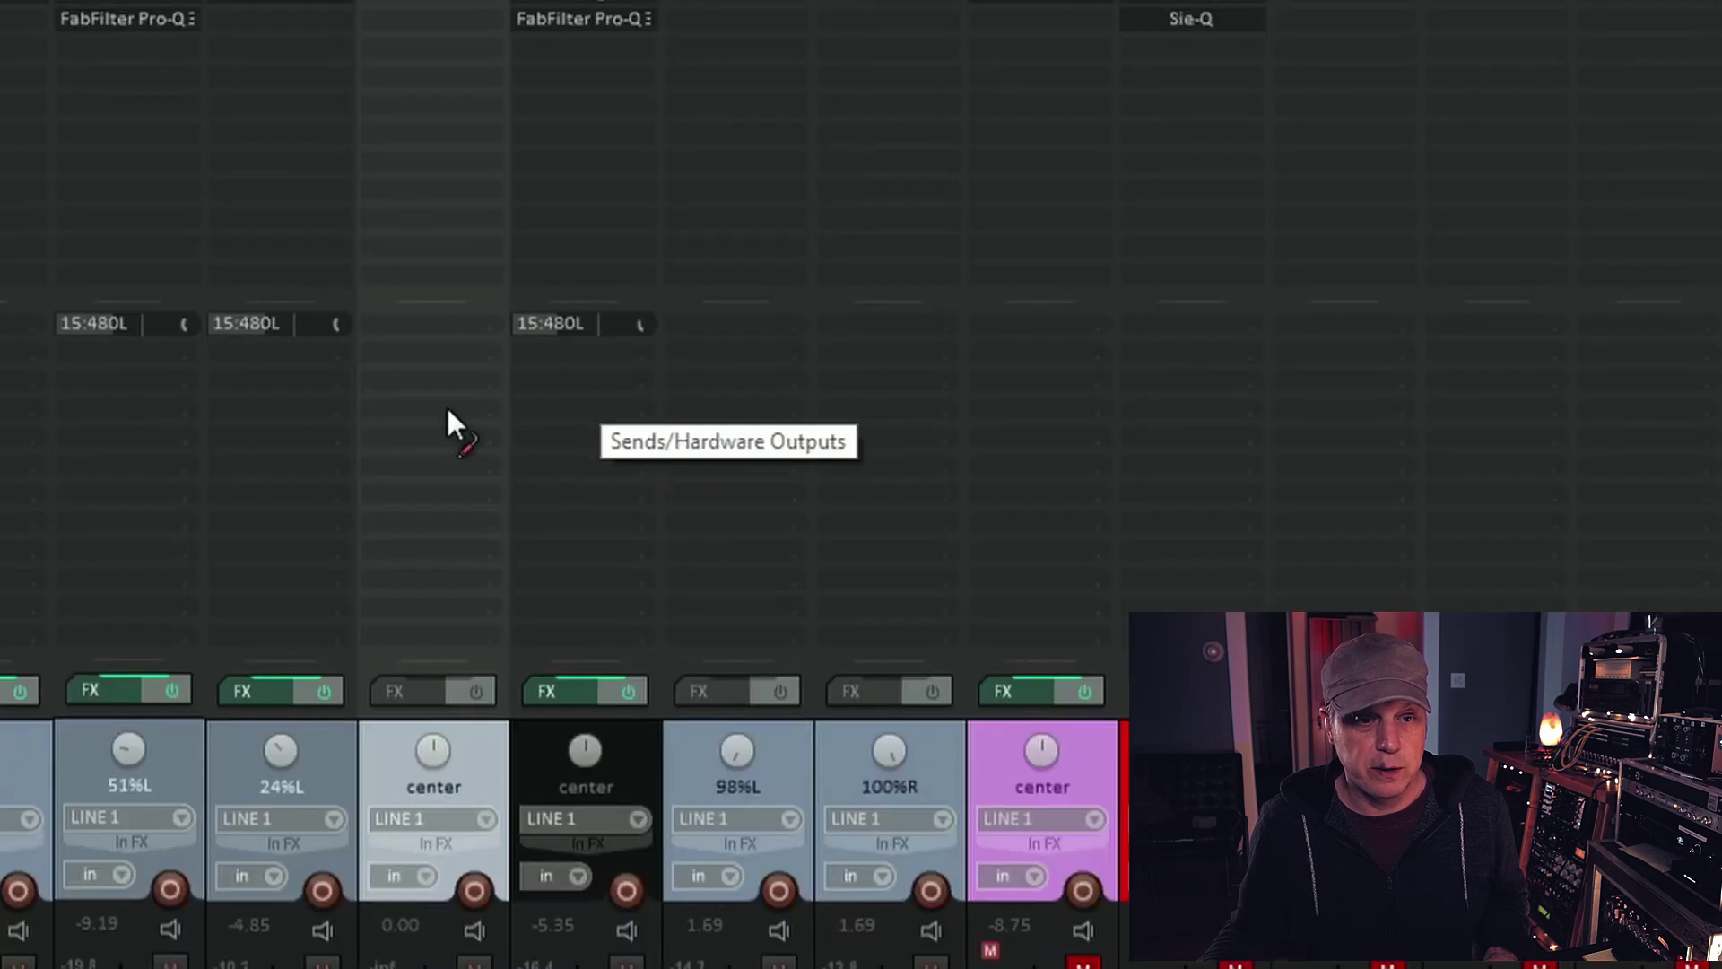
# Create a send from the OH's track to the Faux room track and set it to Pre-Fader (Post-FX)
pyautogui.moveTo(449, 414); pyautogui.dragTo(450, 418)
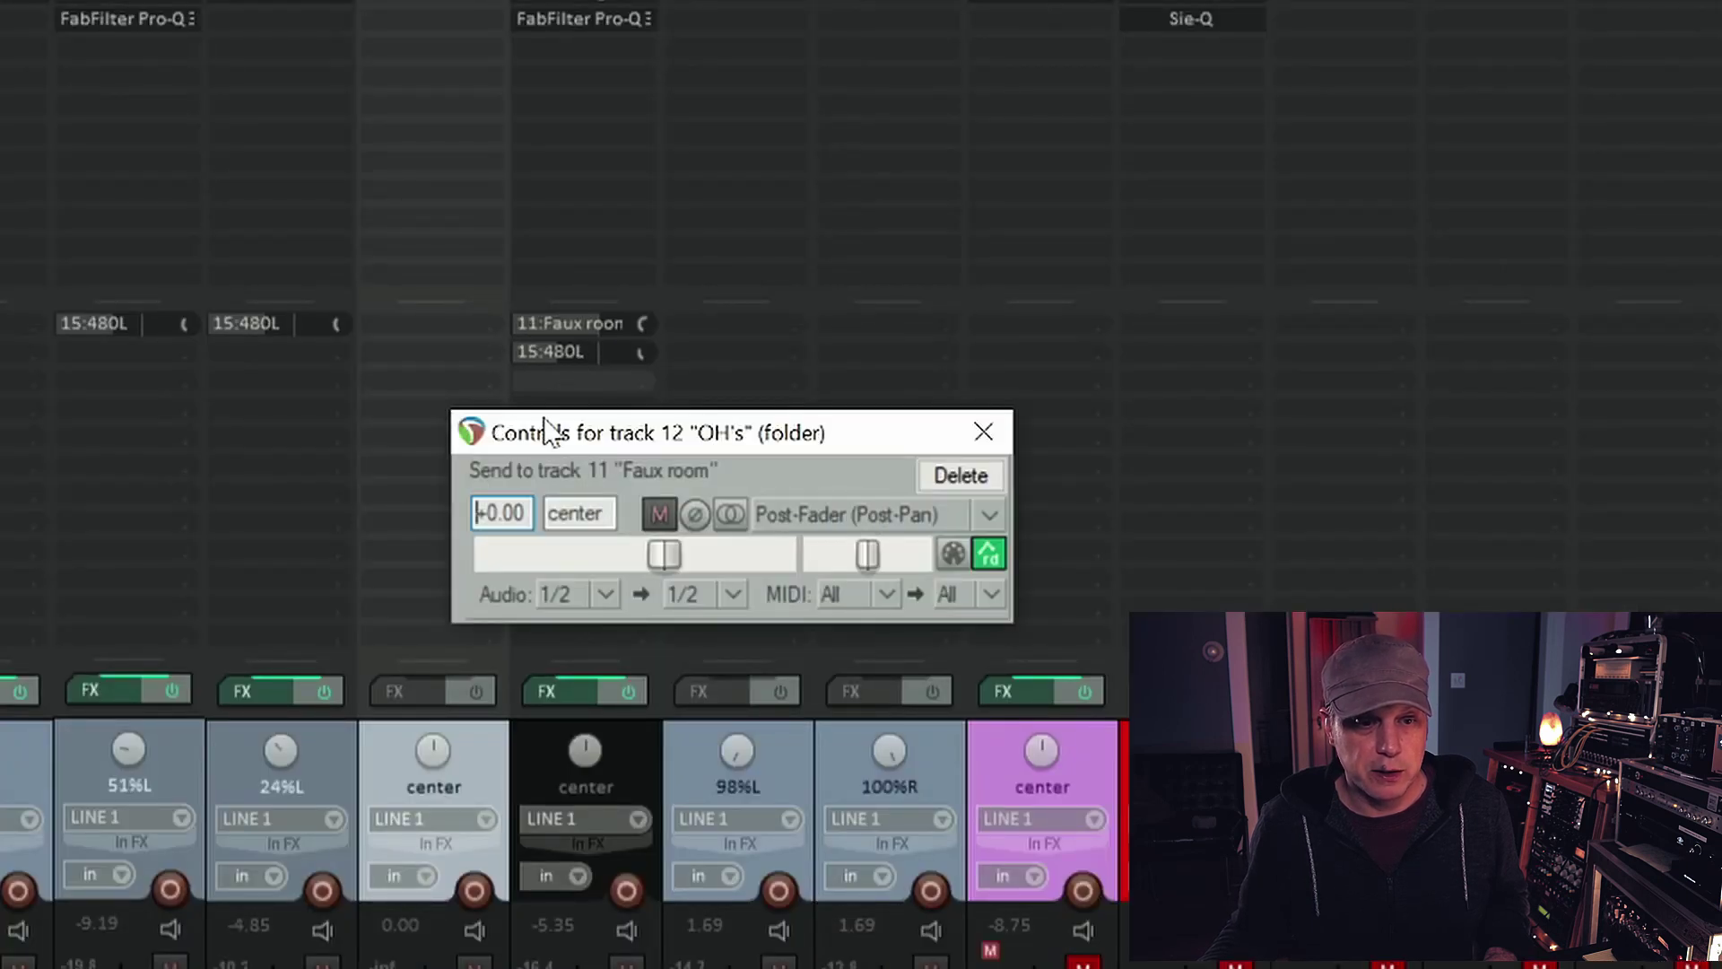
pyautogui.click(822, 511)
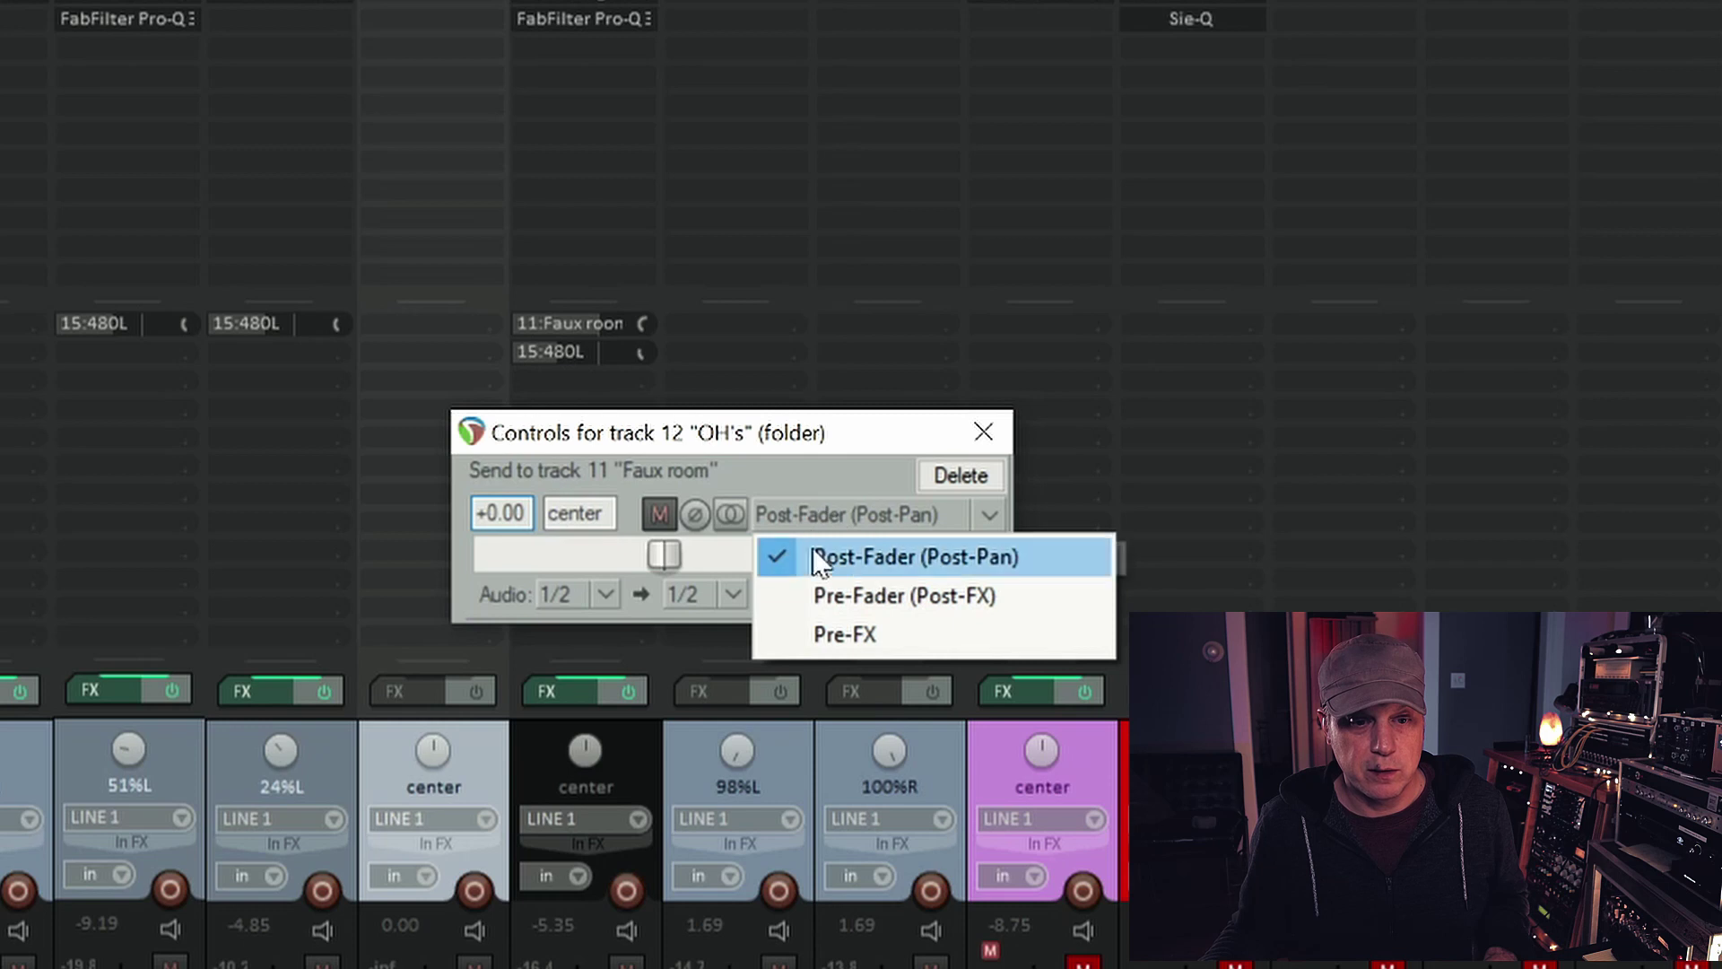
pyautogui.click(819, 594)
pyautogui.click(983, 431)
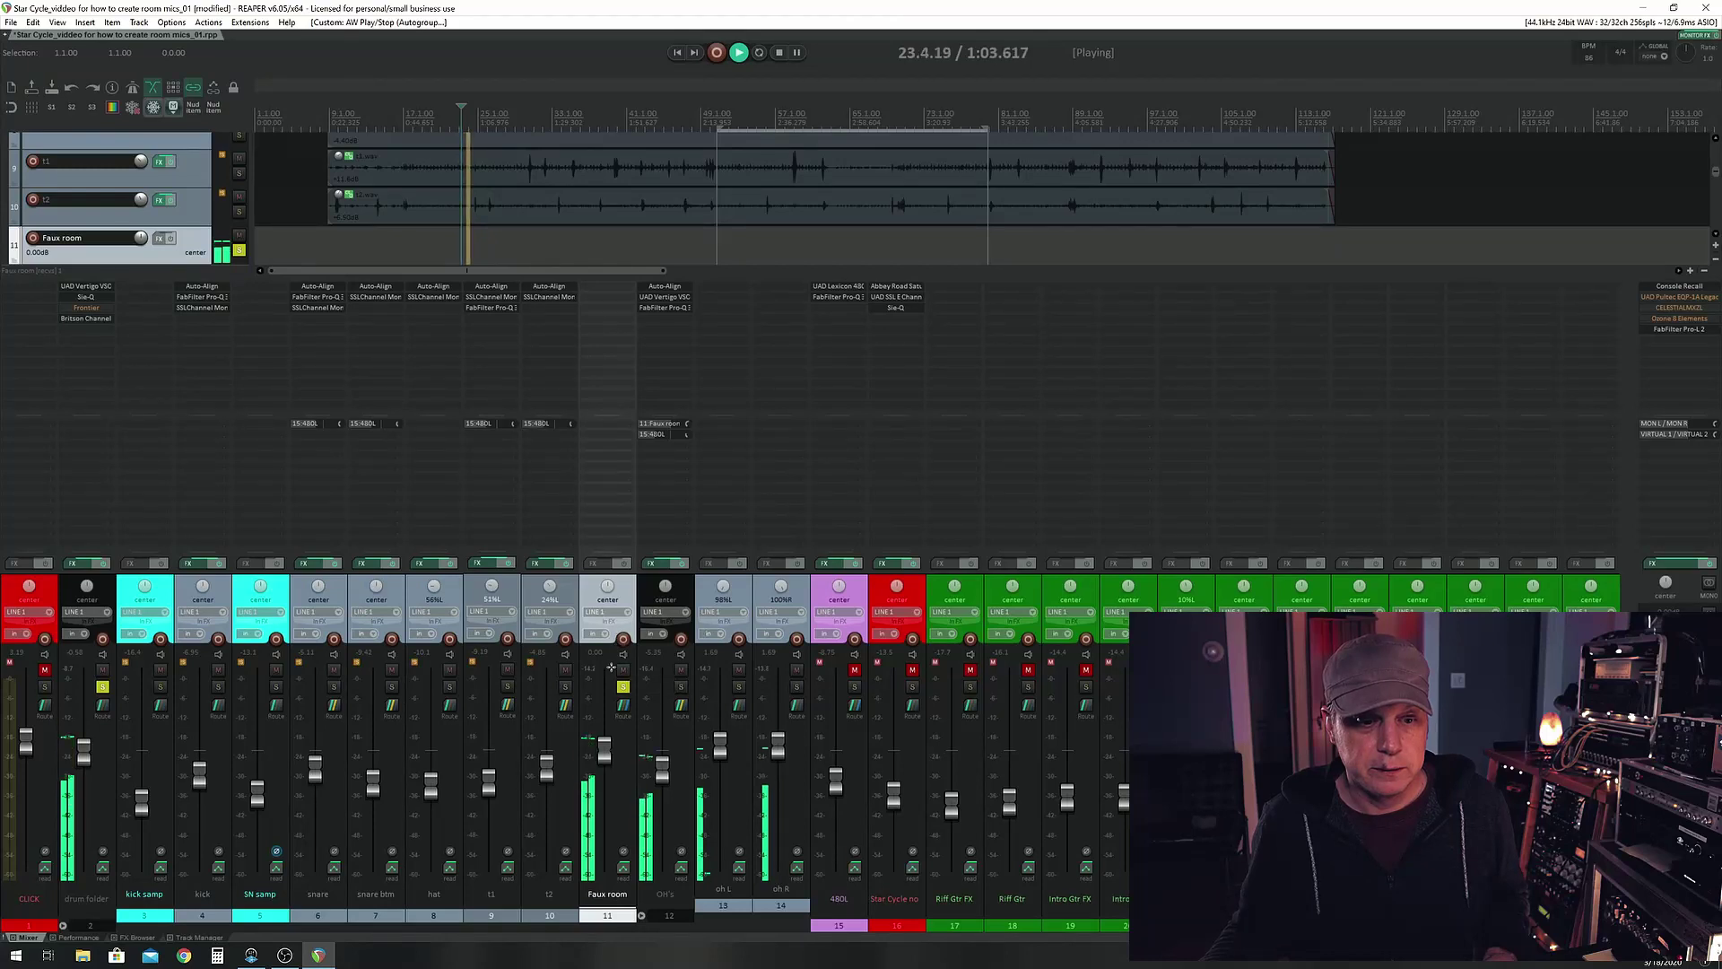
# Solo the Faux room track and lower its volume to -2.32 dB during playback
pyautogui.moveTo(604, 750); pyautogui.dragTo(603, 759)
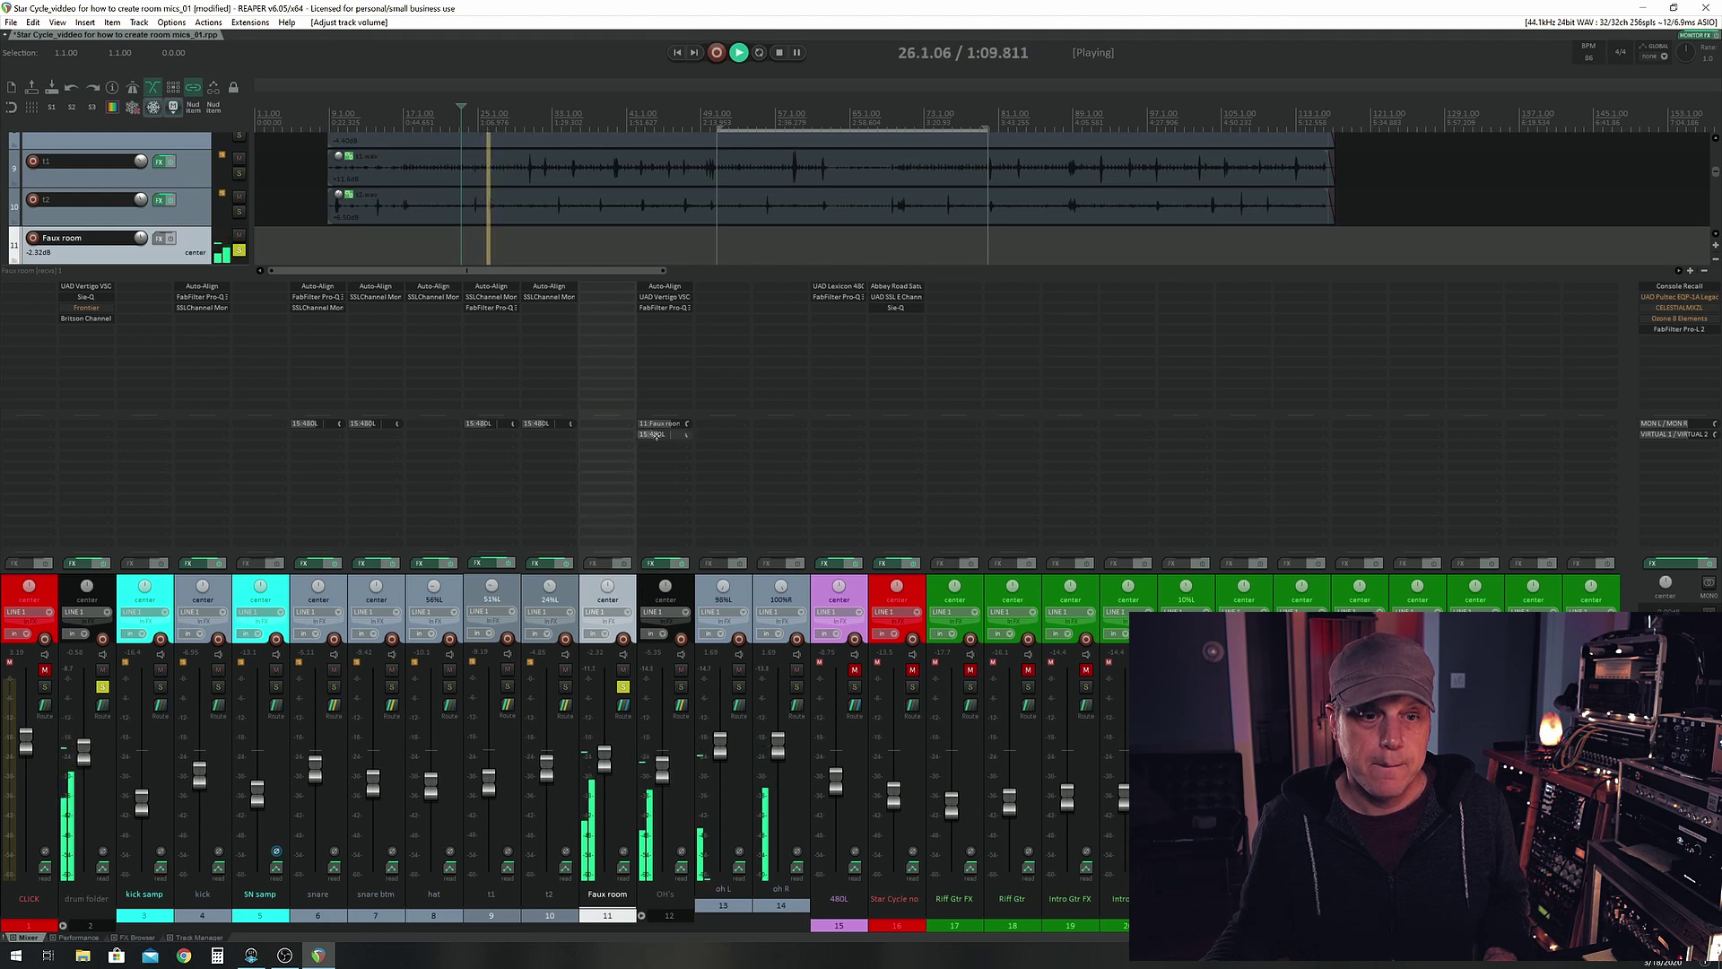
pyautogui.press('space')
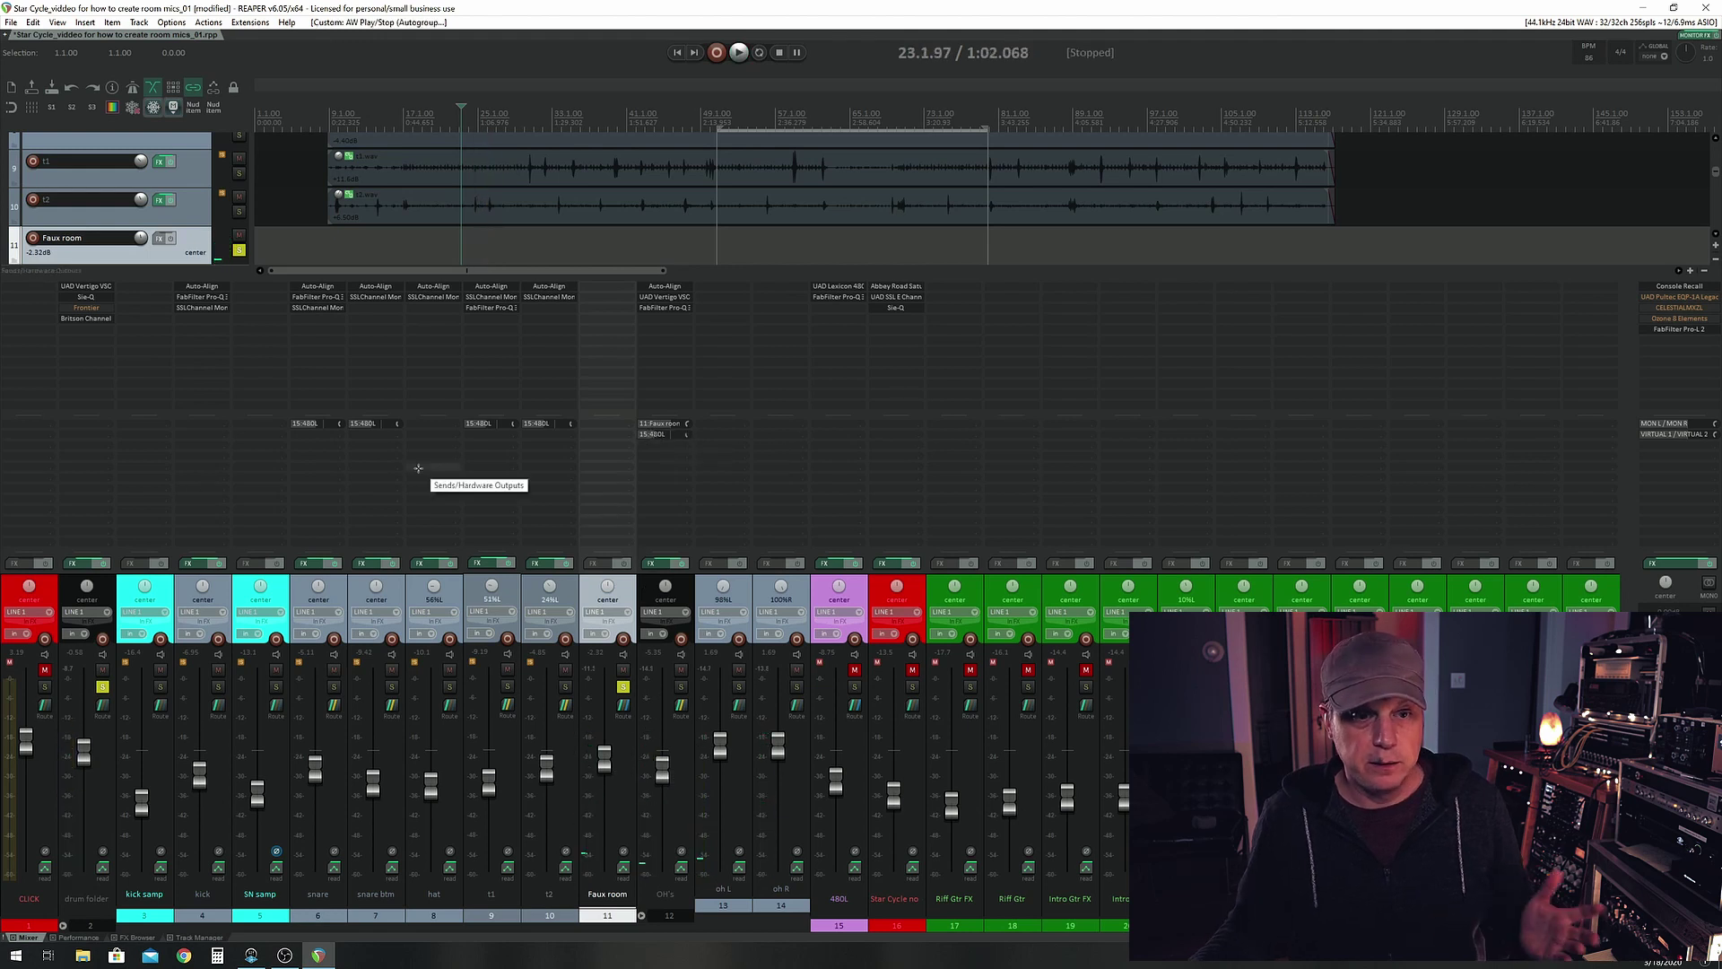
# Compare the Faux room sound with the OH's track effects bypassed and enabled, leaving them enabled
pyautogui.click(684, 564)
pyautogui.press('space')
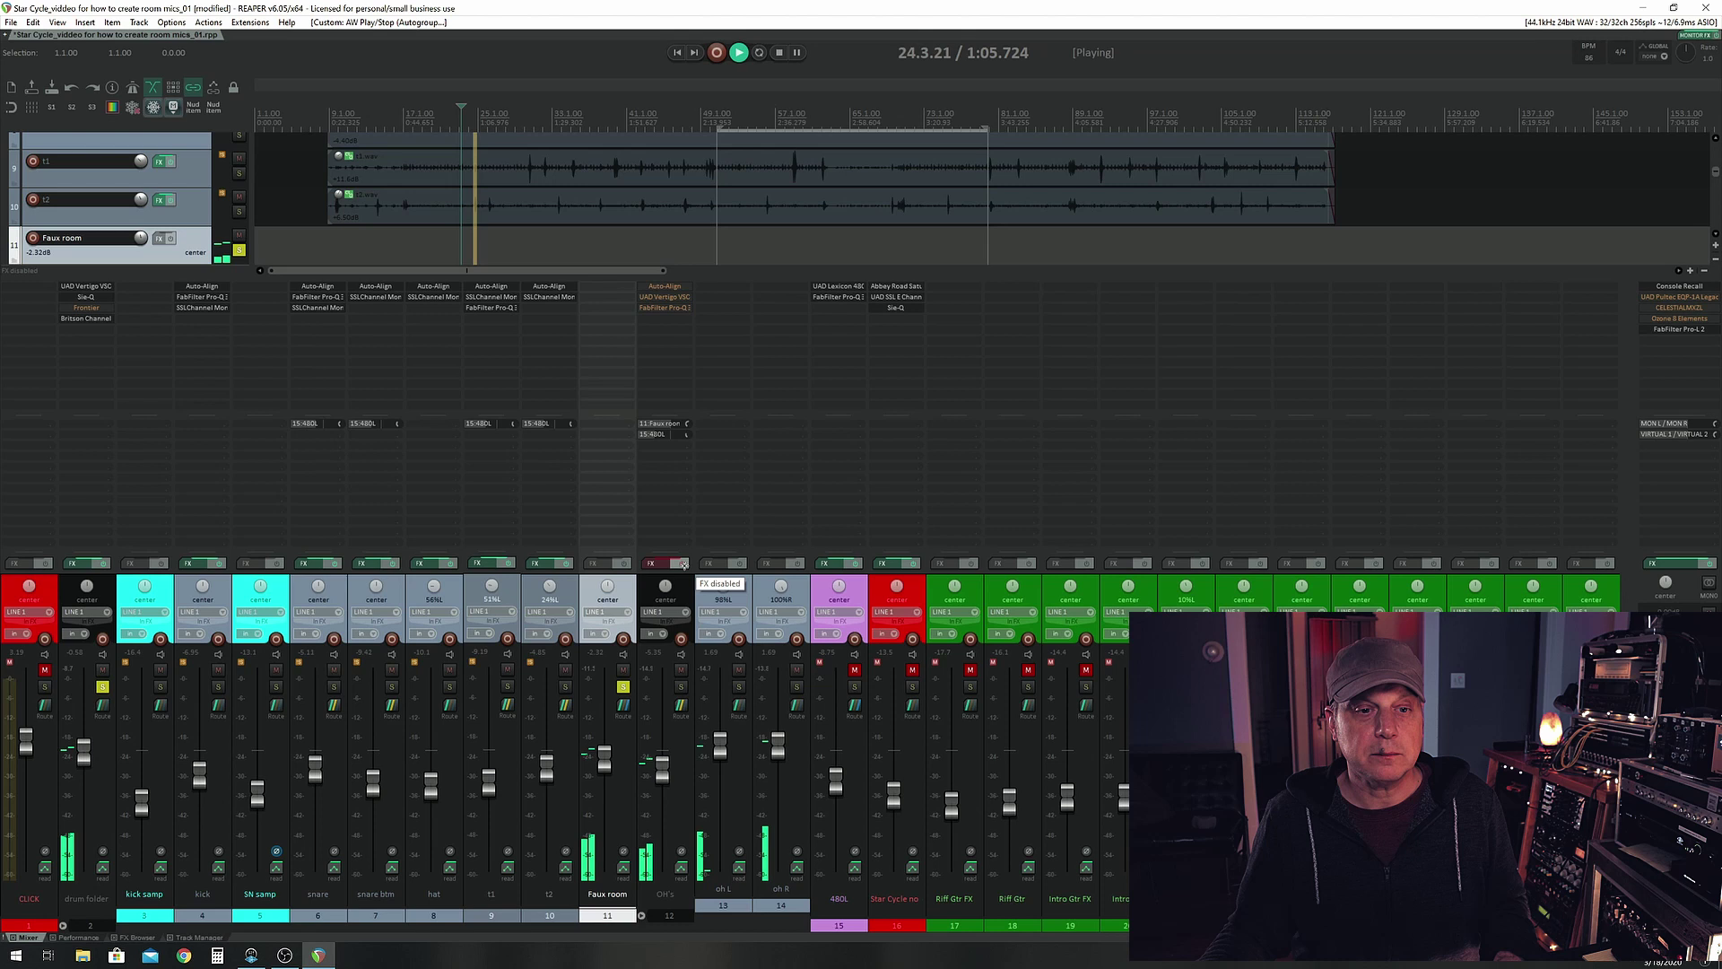
pyautogui.press('space')
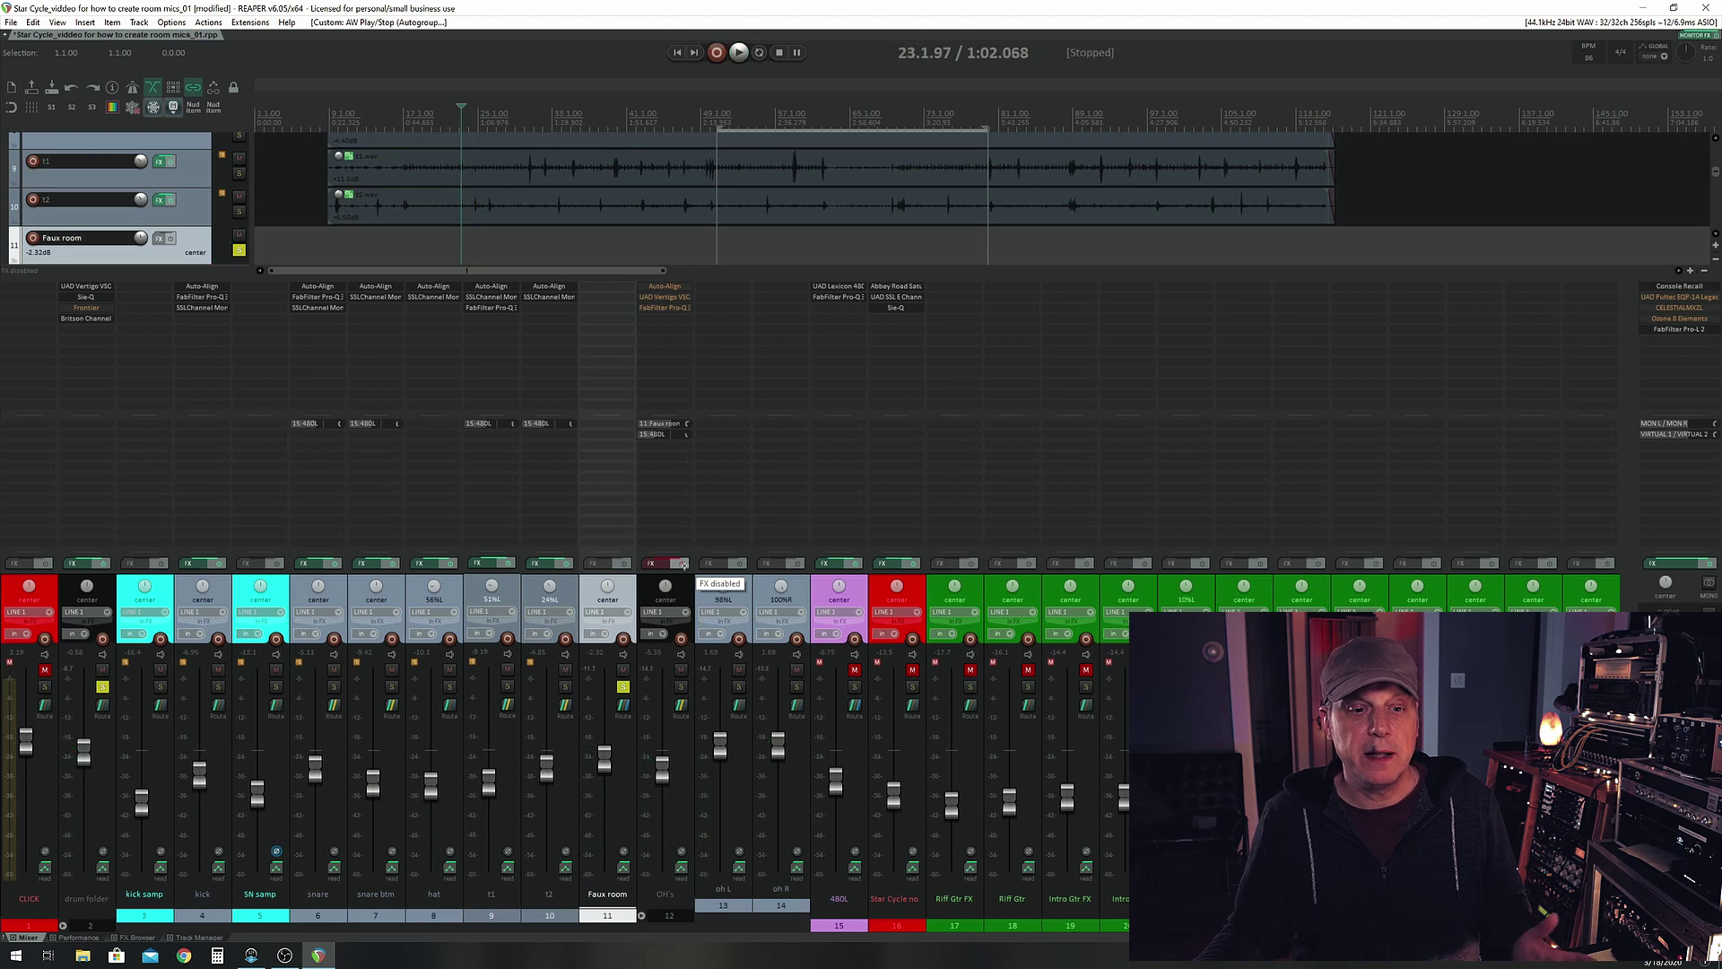
pyautogui.click(684, 565)
pyautogui.press('space')
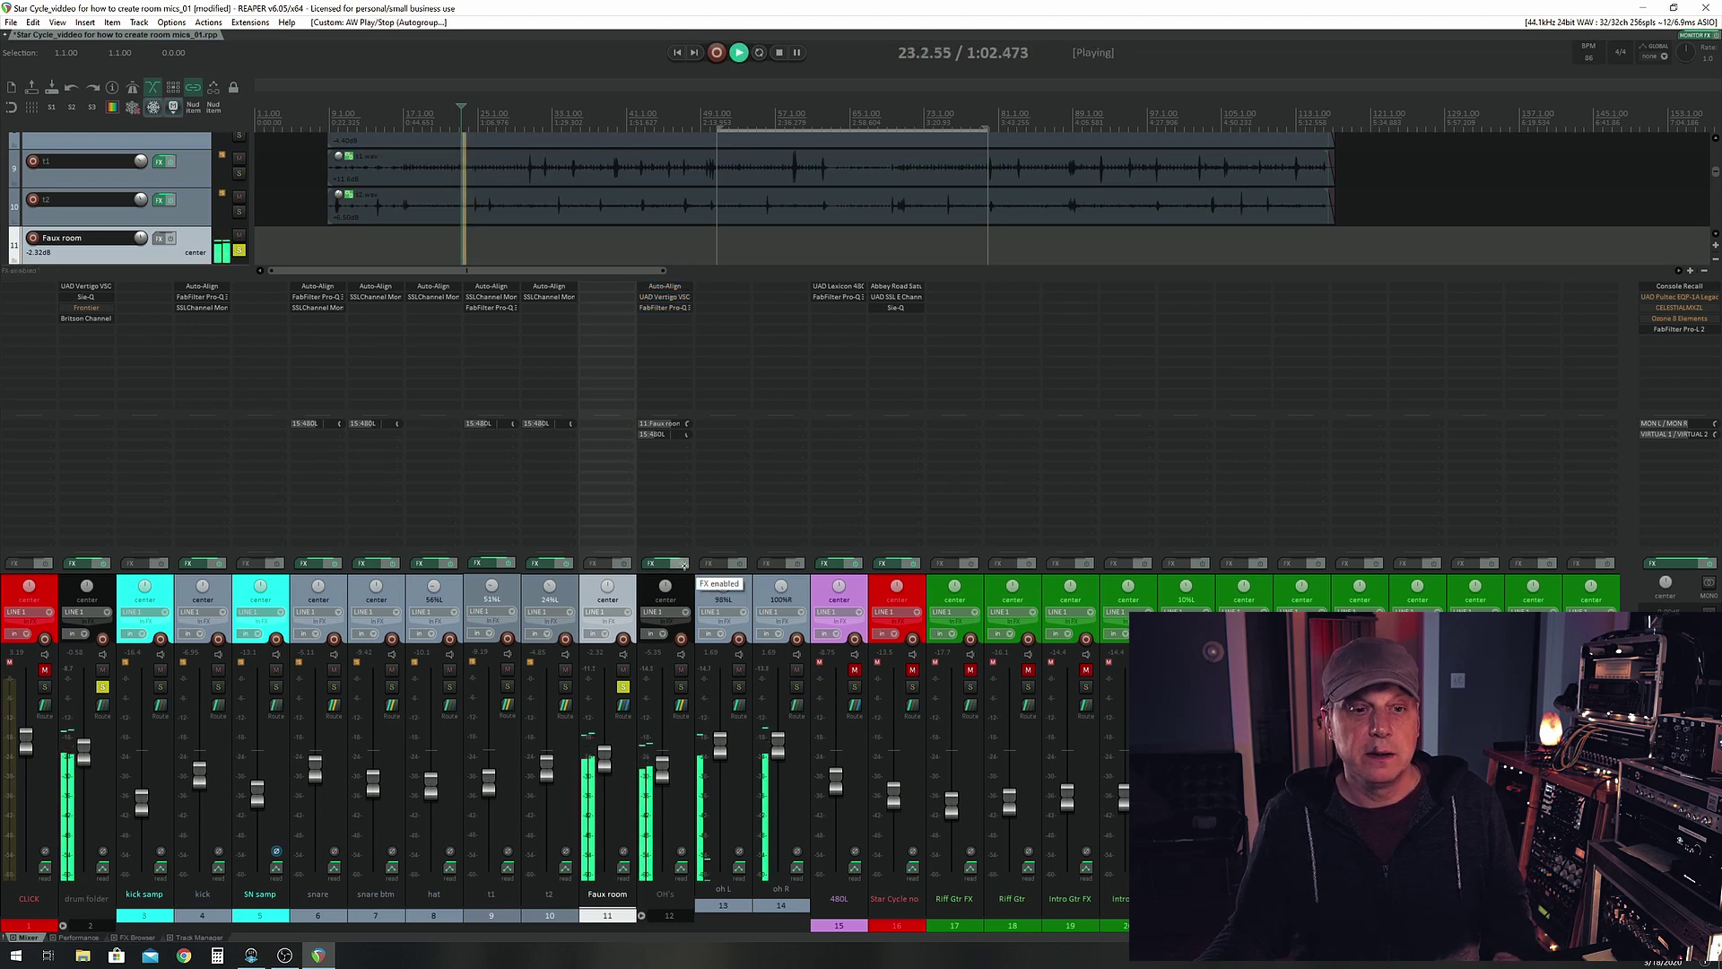
pyautogui.press('space')
# Examine the OH's track's UAD Vertigo VSC-2 compressor and its FabFilter Pro-Q 3 curve during playback
pyautogui.click(663, 296)
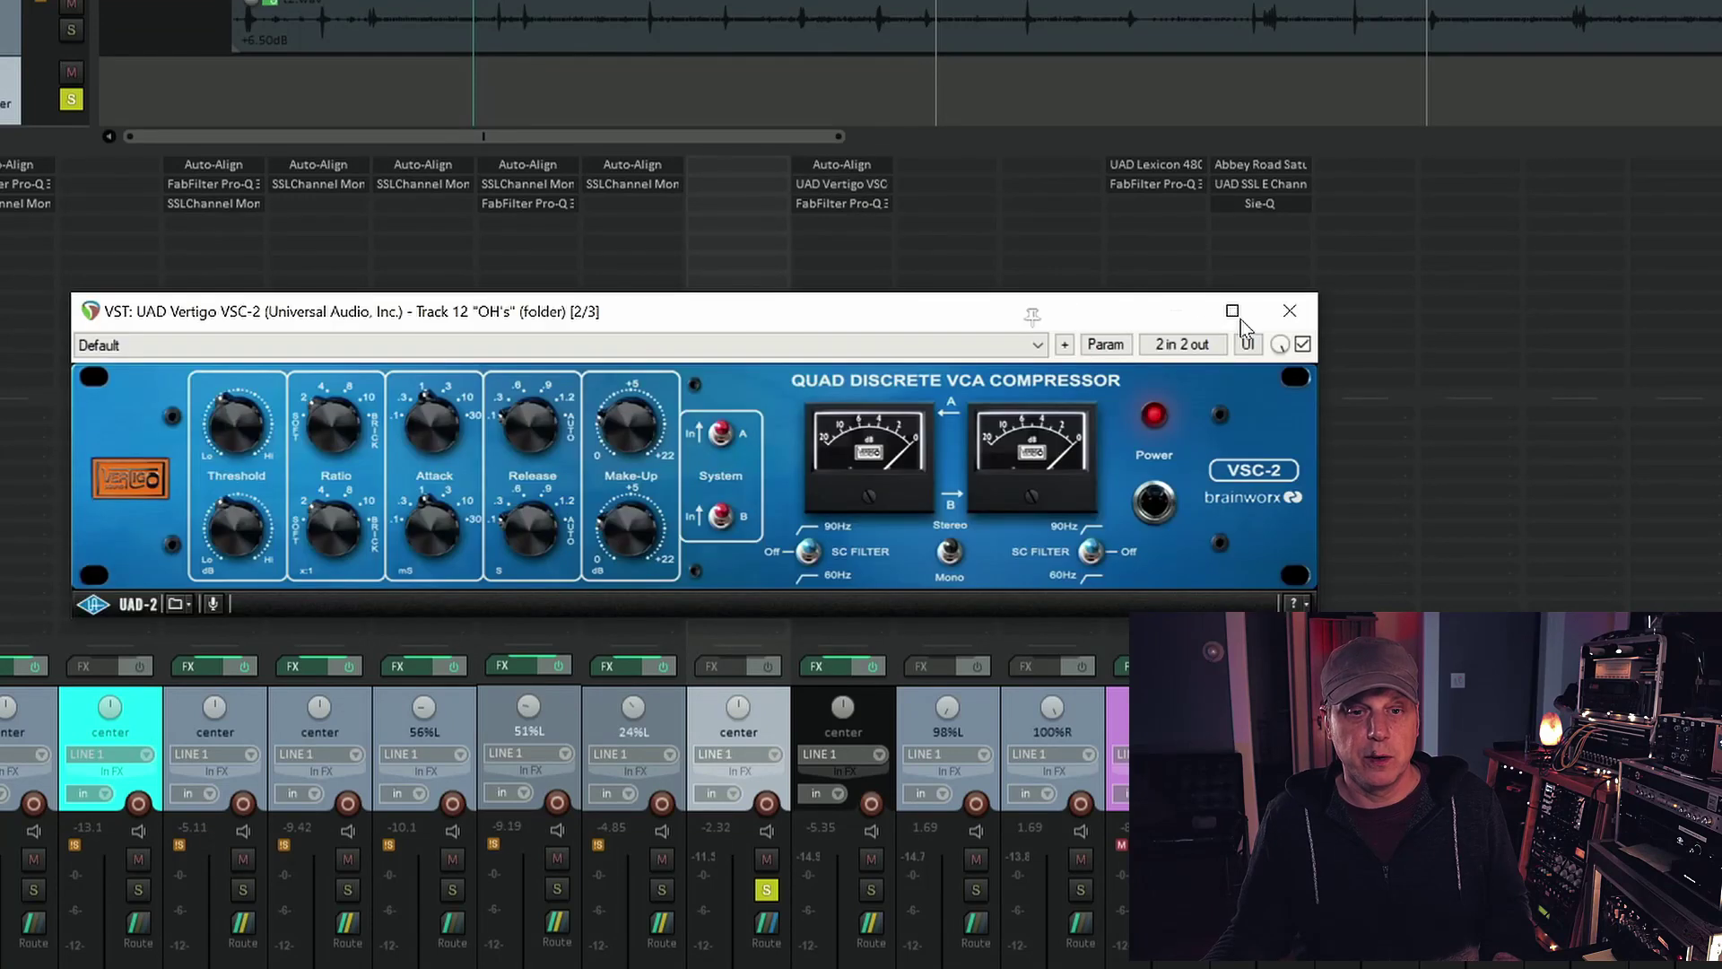
pyautogui.click(1285, 310)
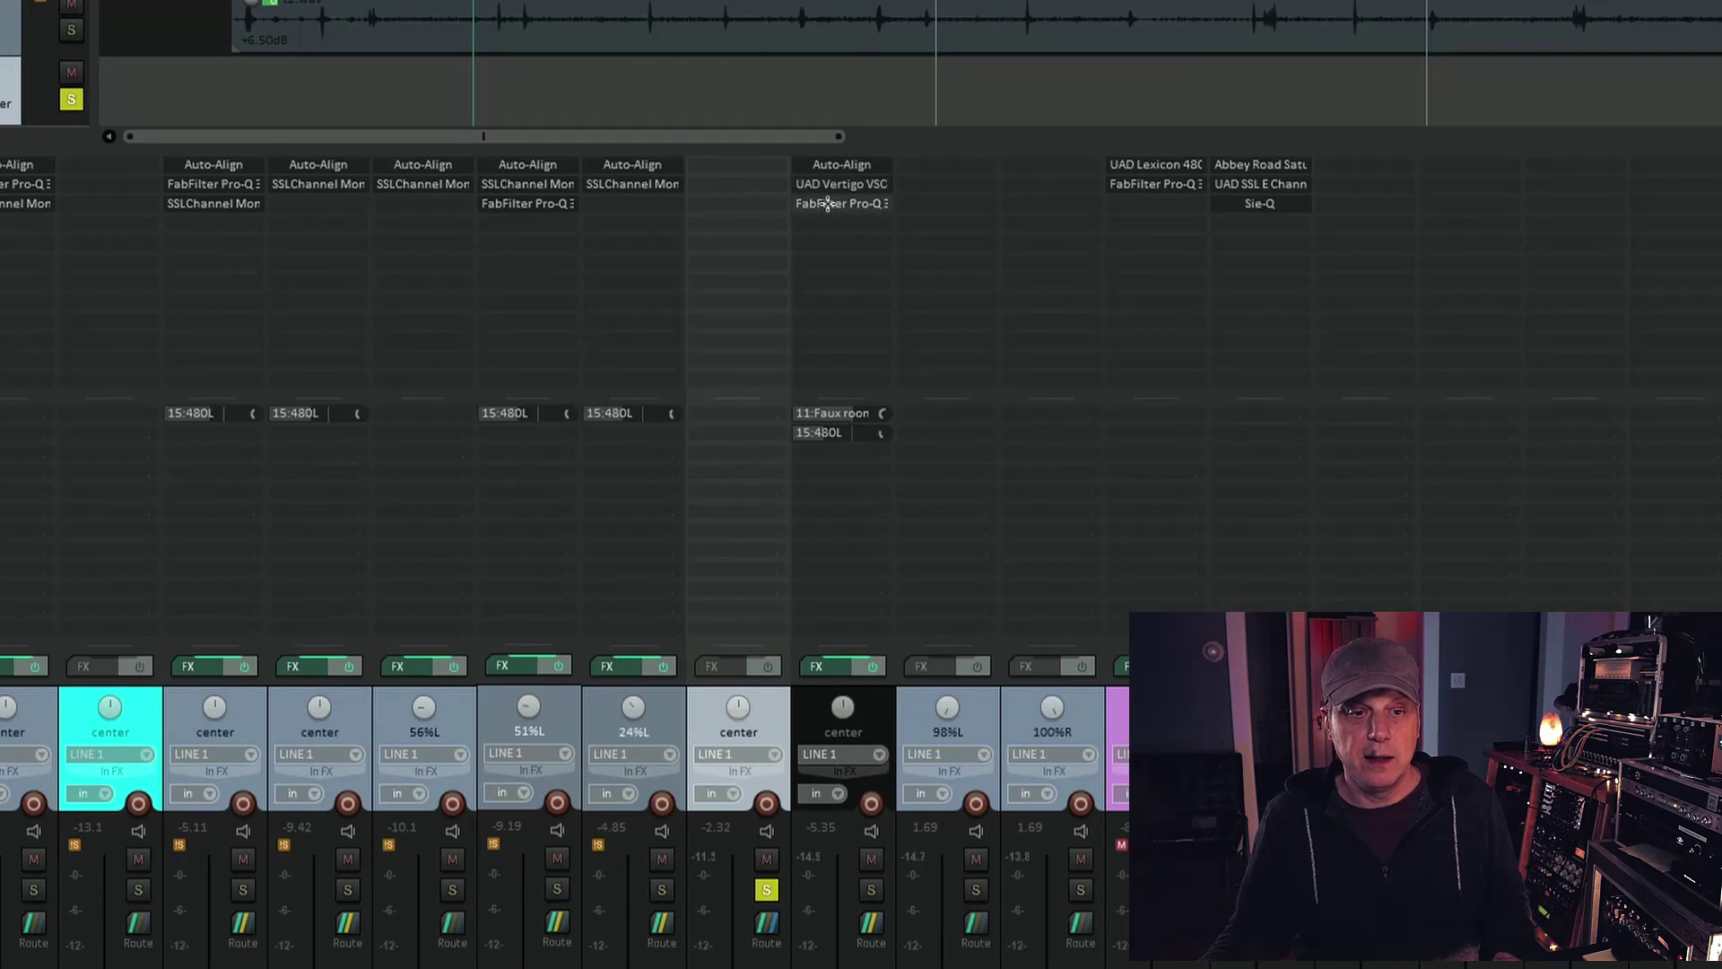
pyautogui.click(827, 203)
pyautogui.press('space')
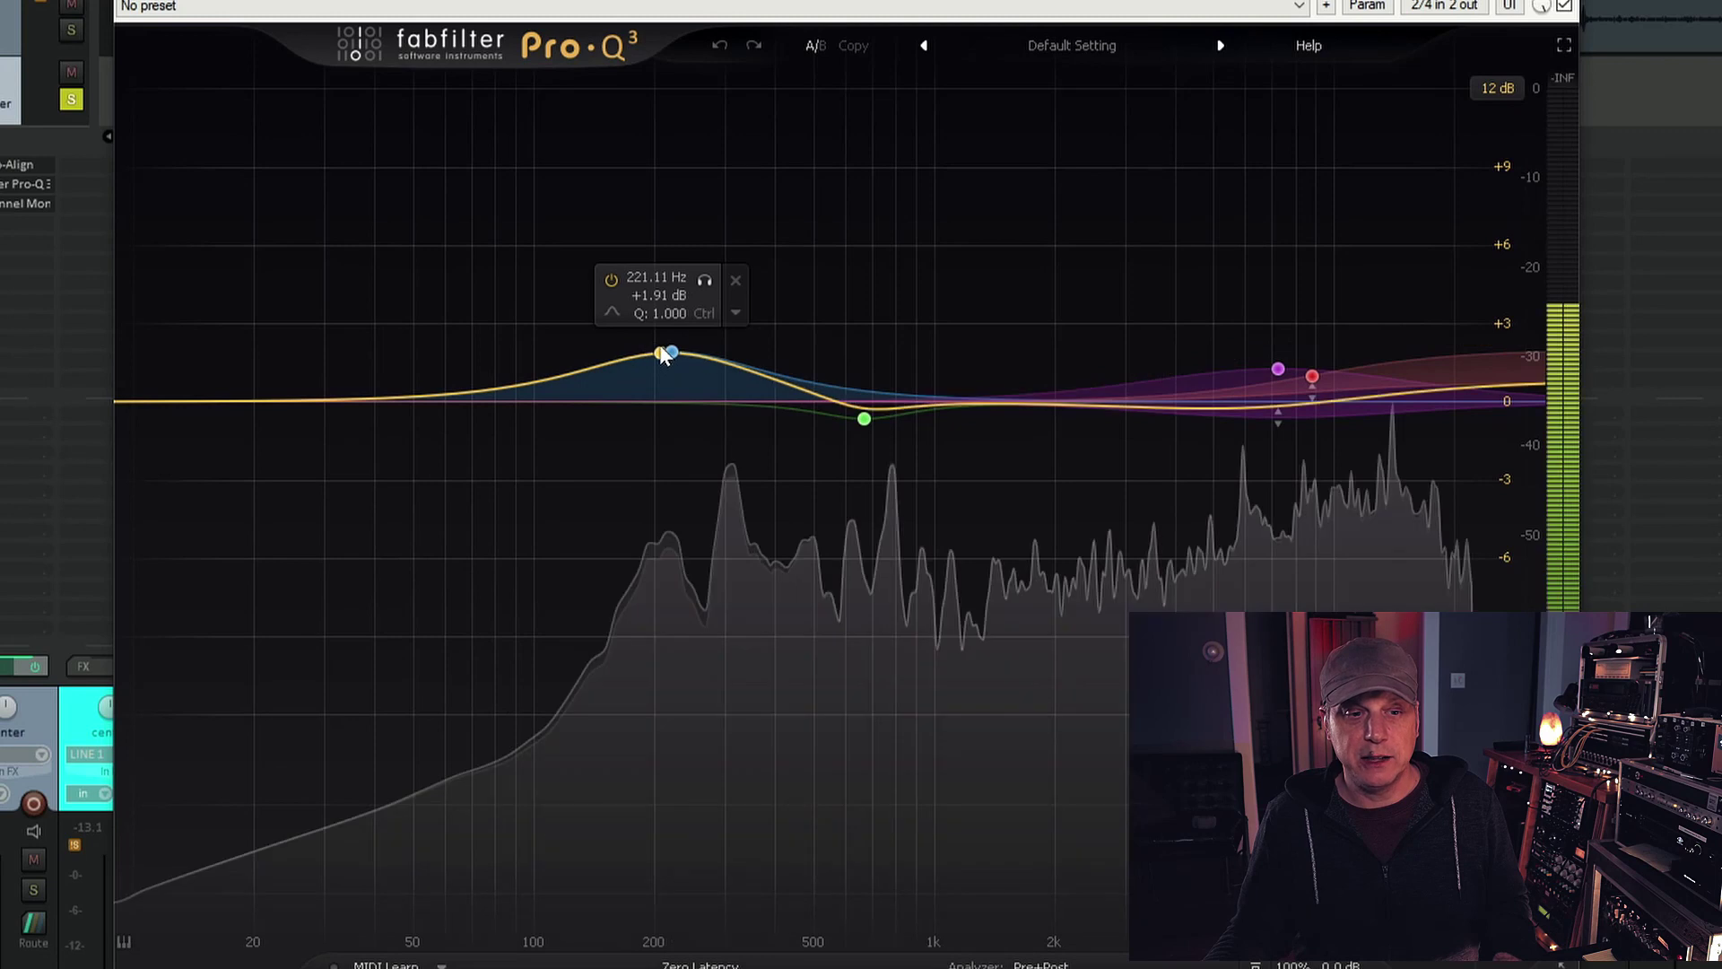
# Audition the OH's track's 221 Hz boost in solo and examine the high-frequency bands of its Pro-Q 3, leaving the settings as they are
pyautogui.click(706, 280)
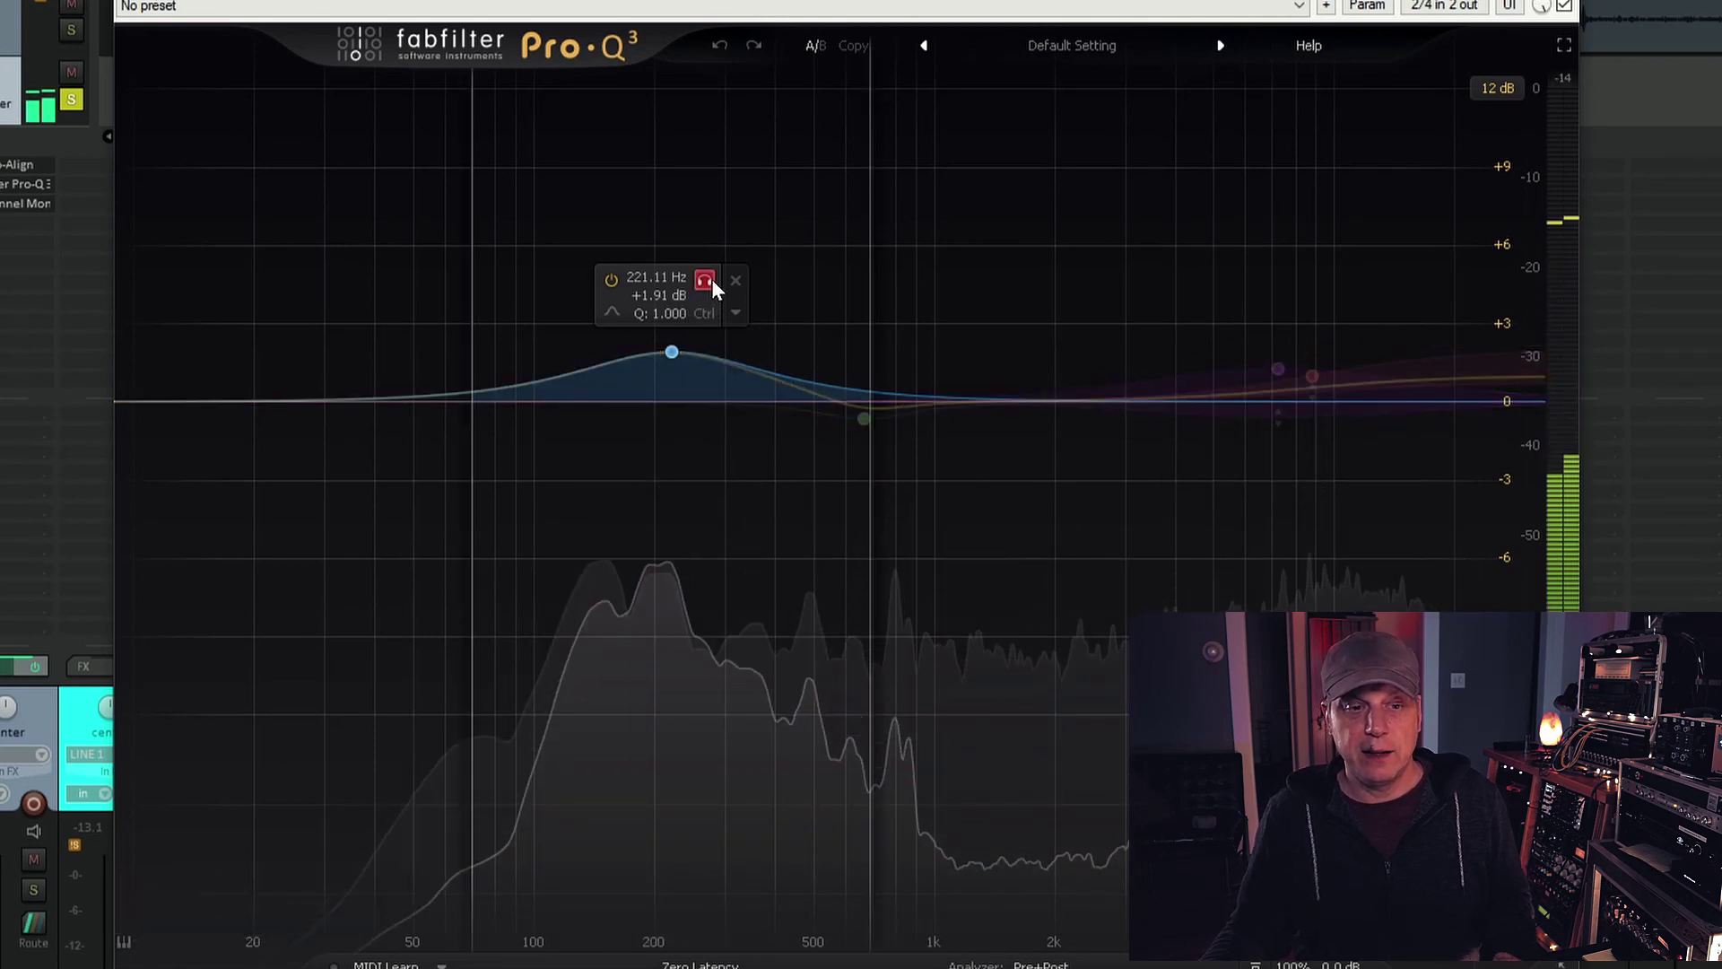
pyautogui.click(706, 280)
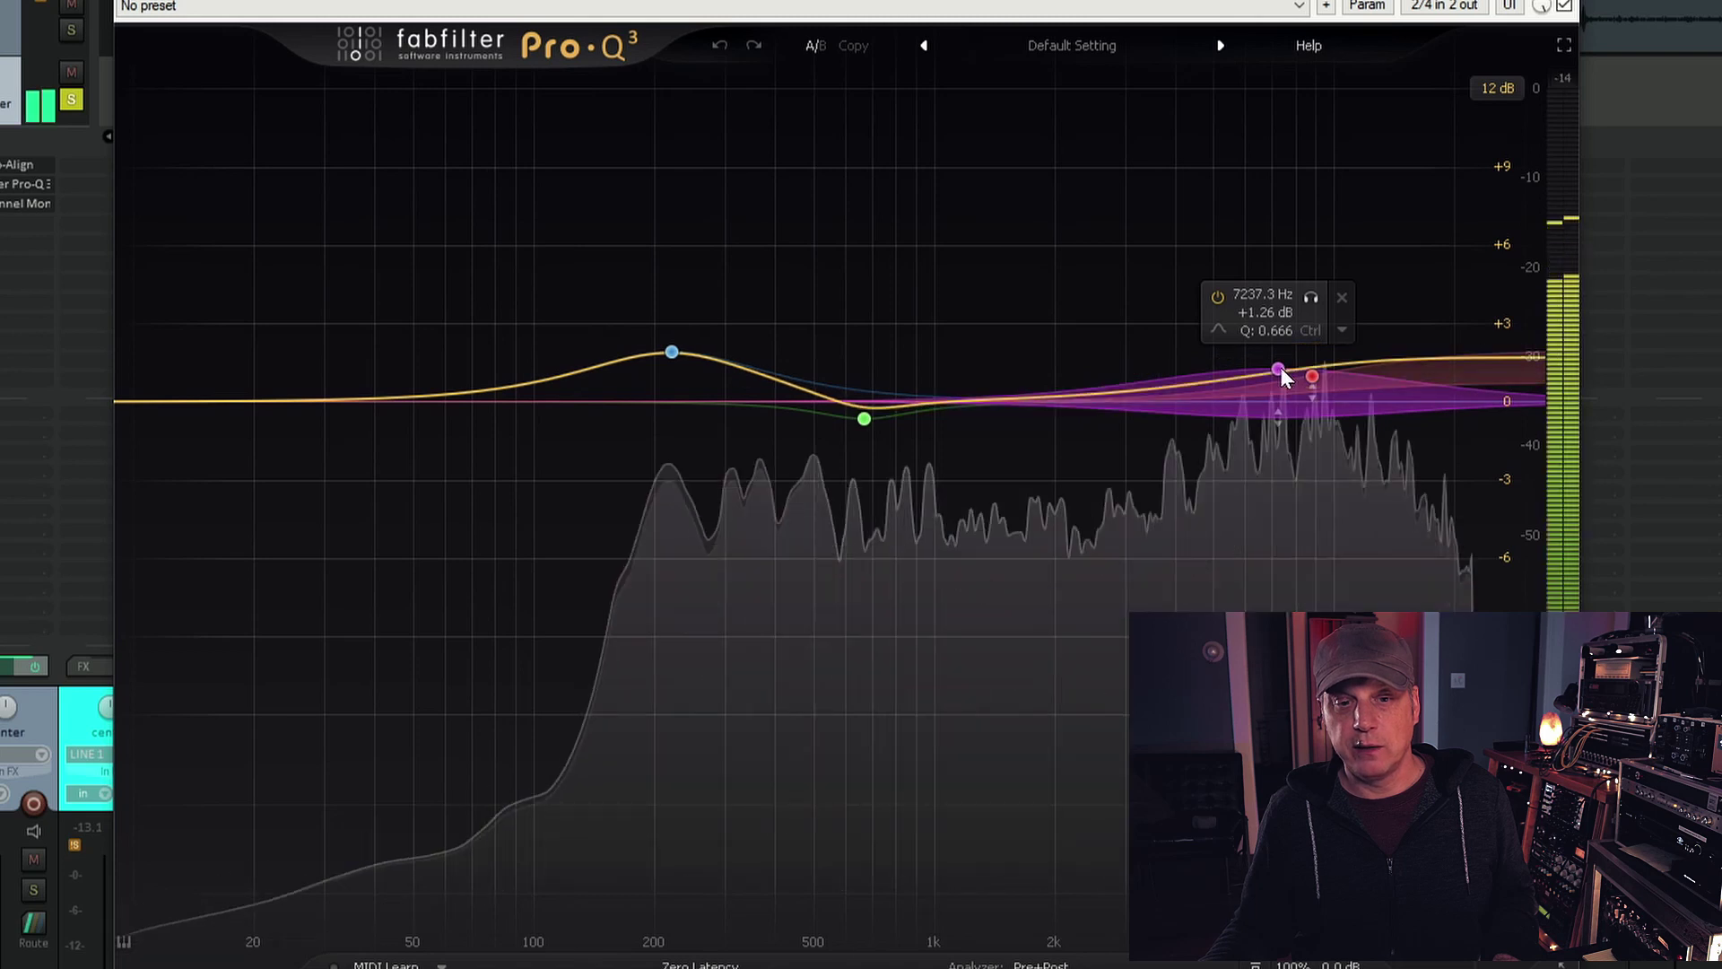
pyautogui.moveTo(1305, 375)
pyautogui.moveTo(1344, 304); pyautogui.dragTo(1343, 289)
pyautogui.press('space')
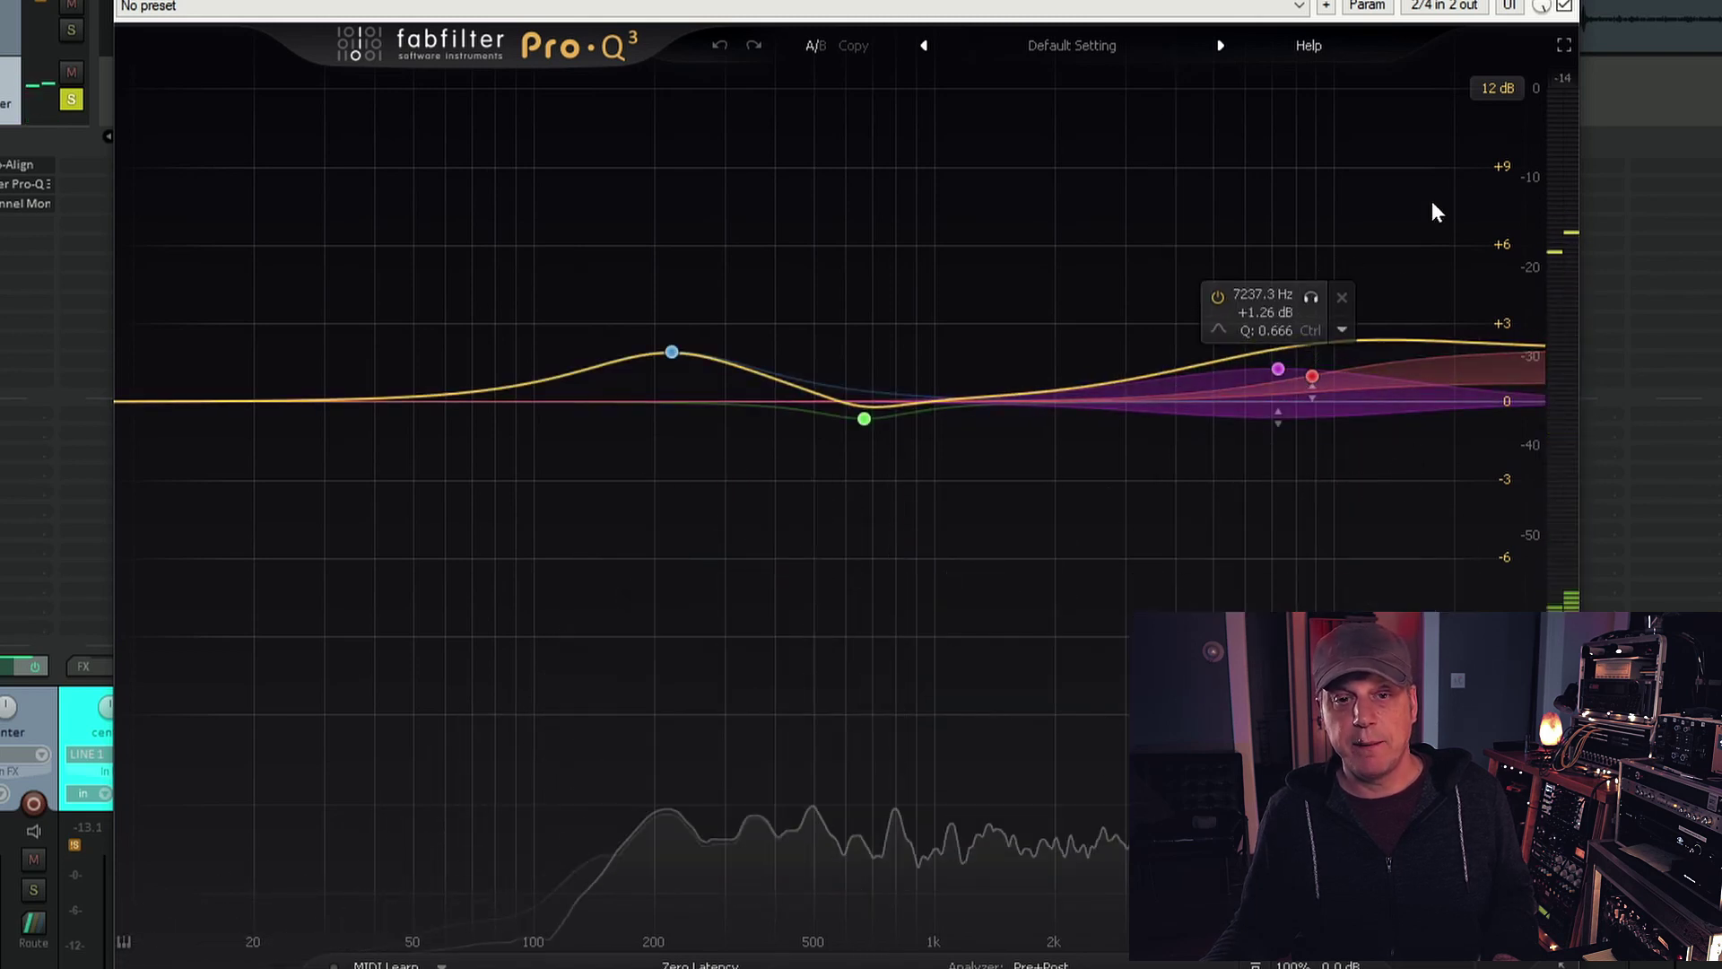
pyautogui.press('Escape')
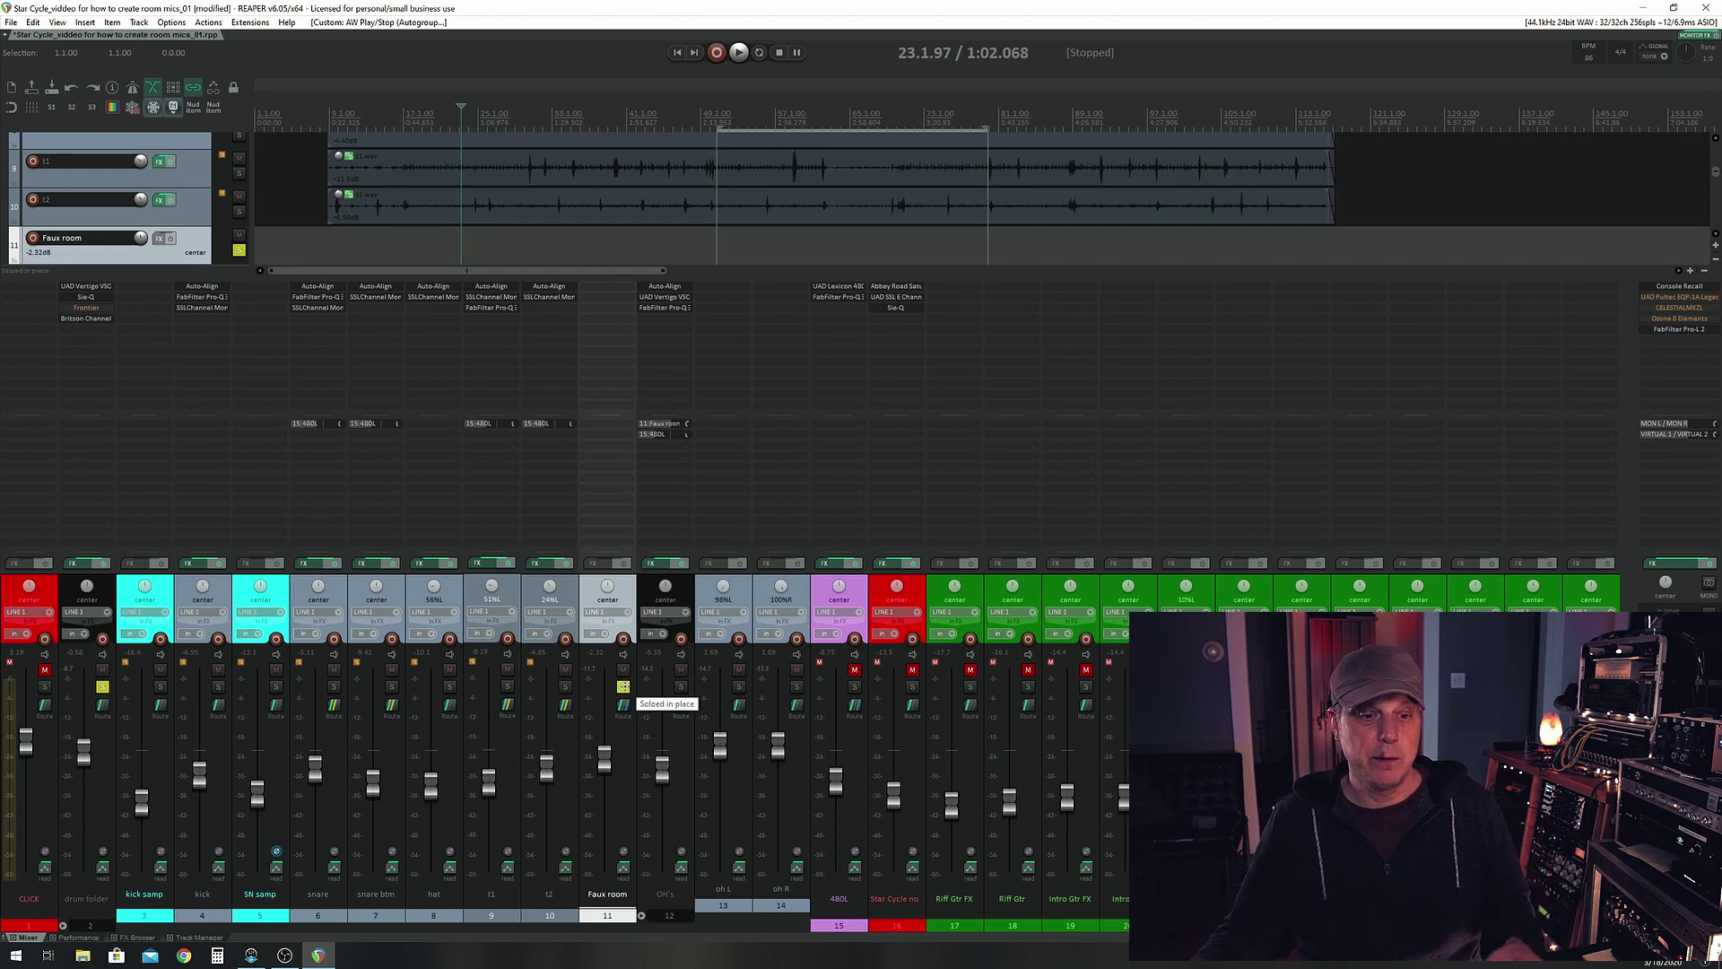
# Create a send from the kick track to the soloed Faux room track and set it to Pre-Fader (Post-FX)
pyautogui.click(624, 687)
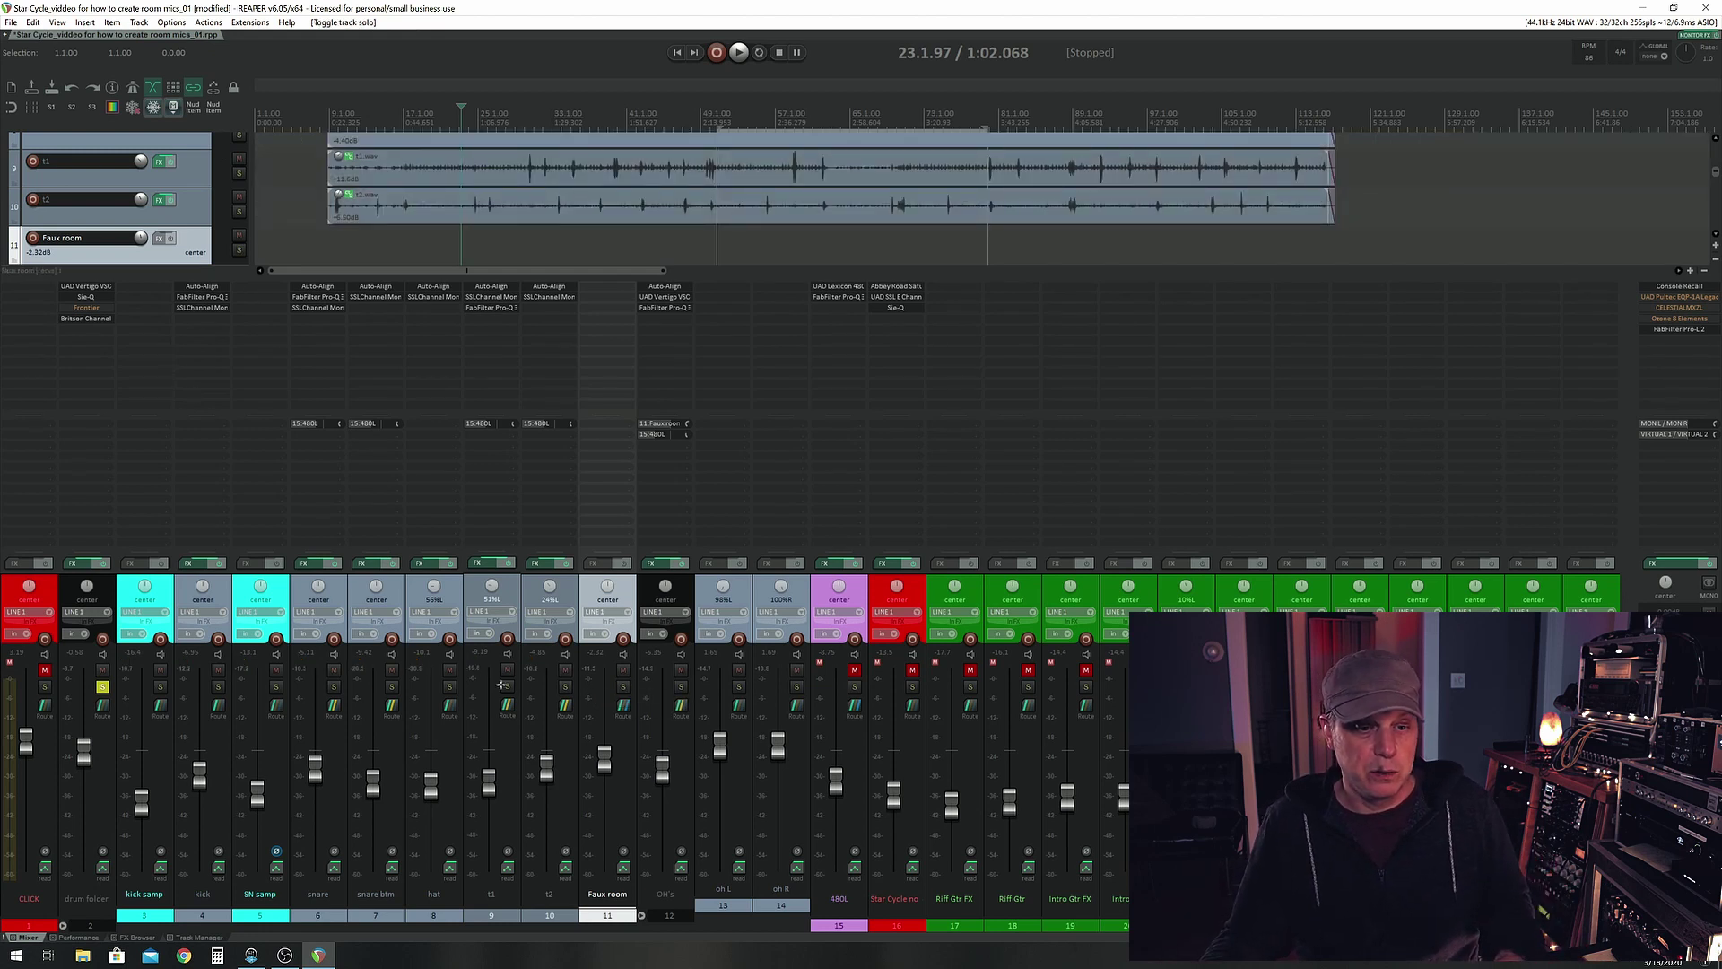
pyautogui.click(623, 687)
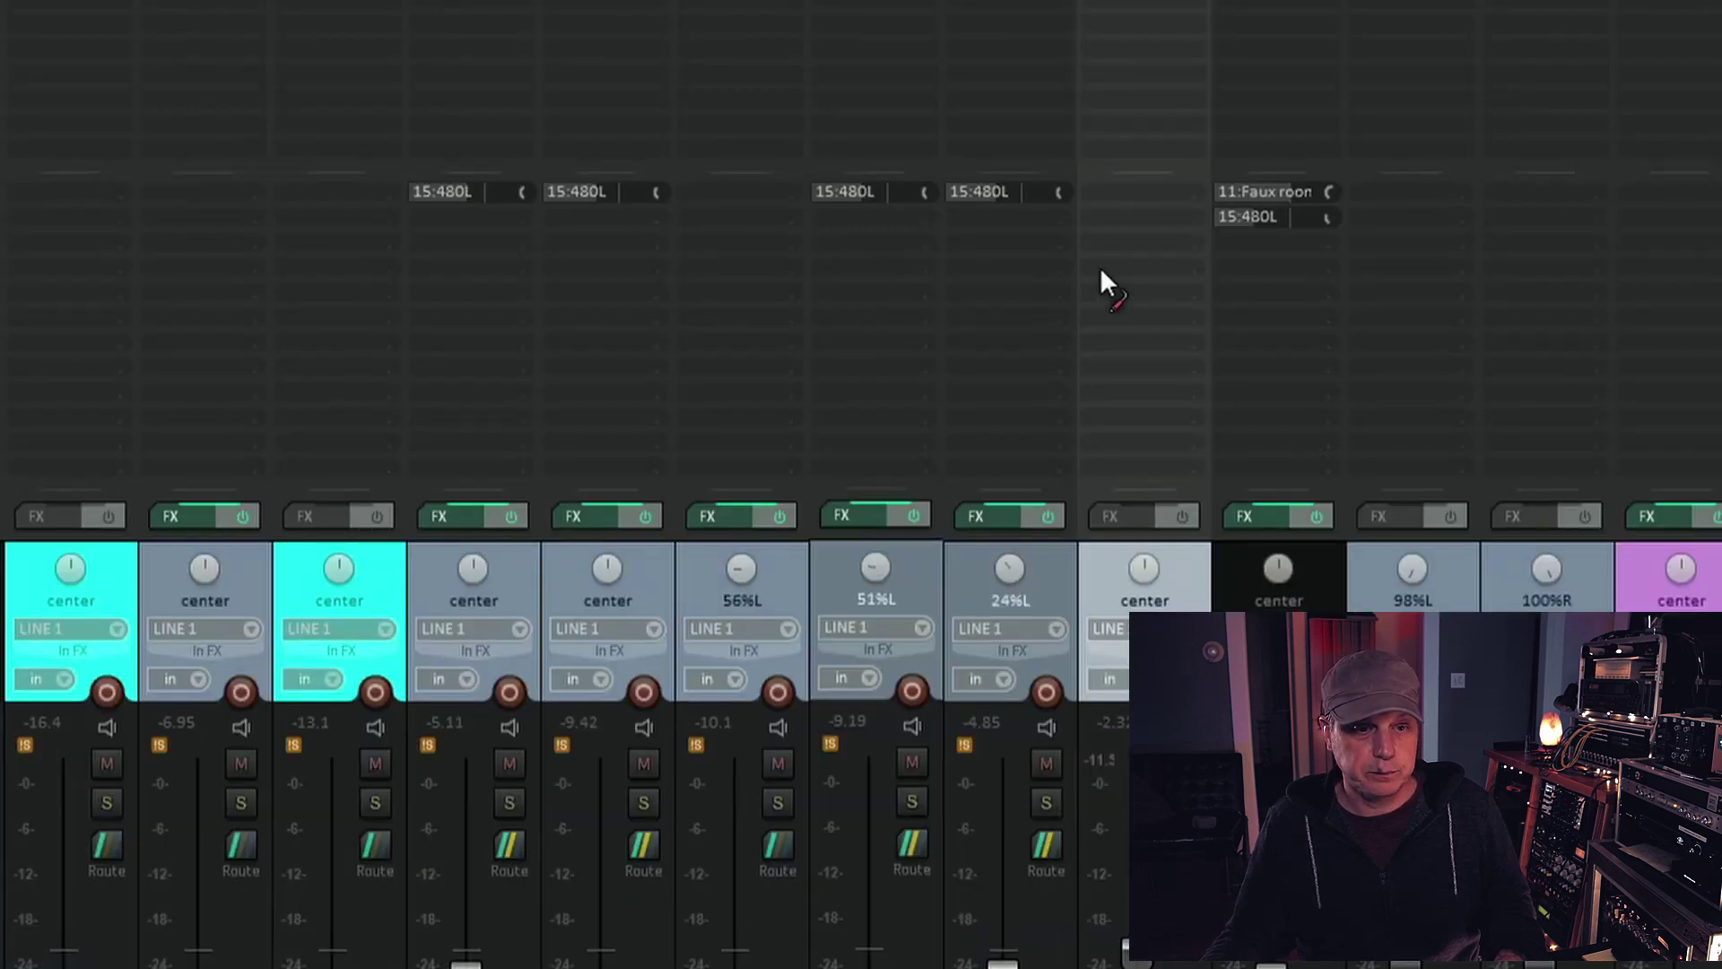
pyautogui.moveTo(1096, 274); pyautogui.dragTo(1112, 265)
pyautogui.click(1423, 354)
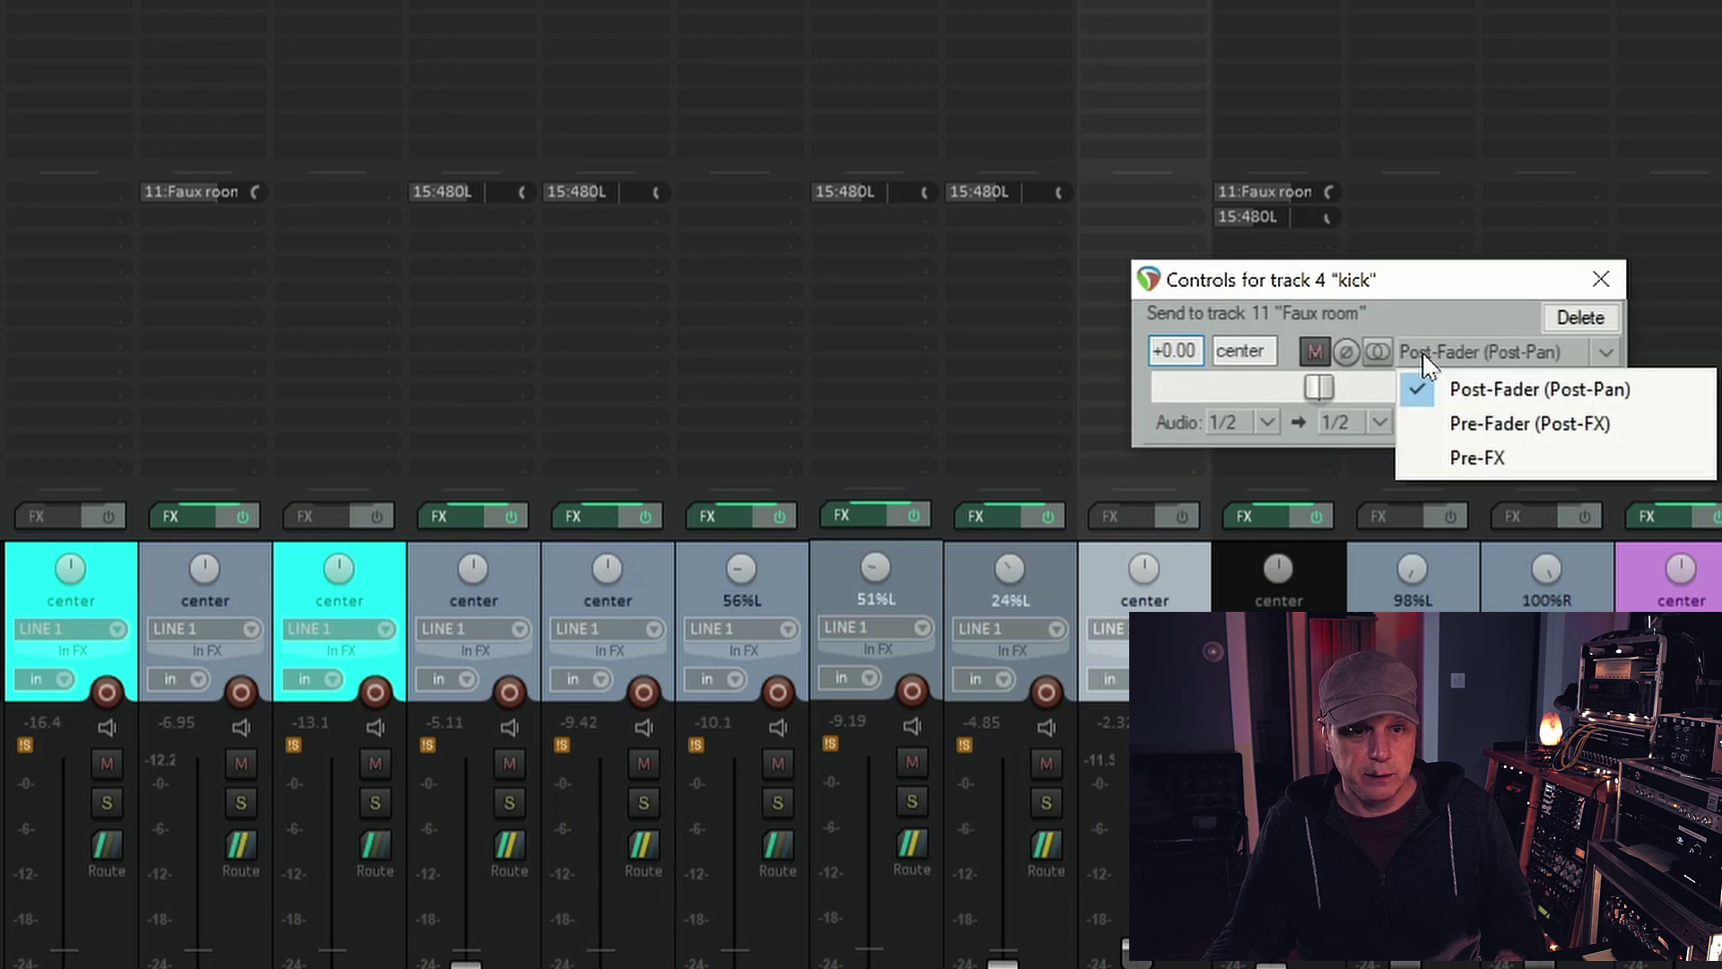
pyautogui.click(1448, 423)
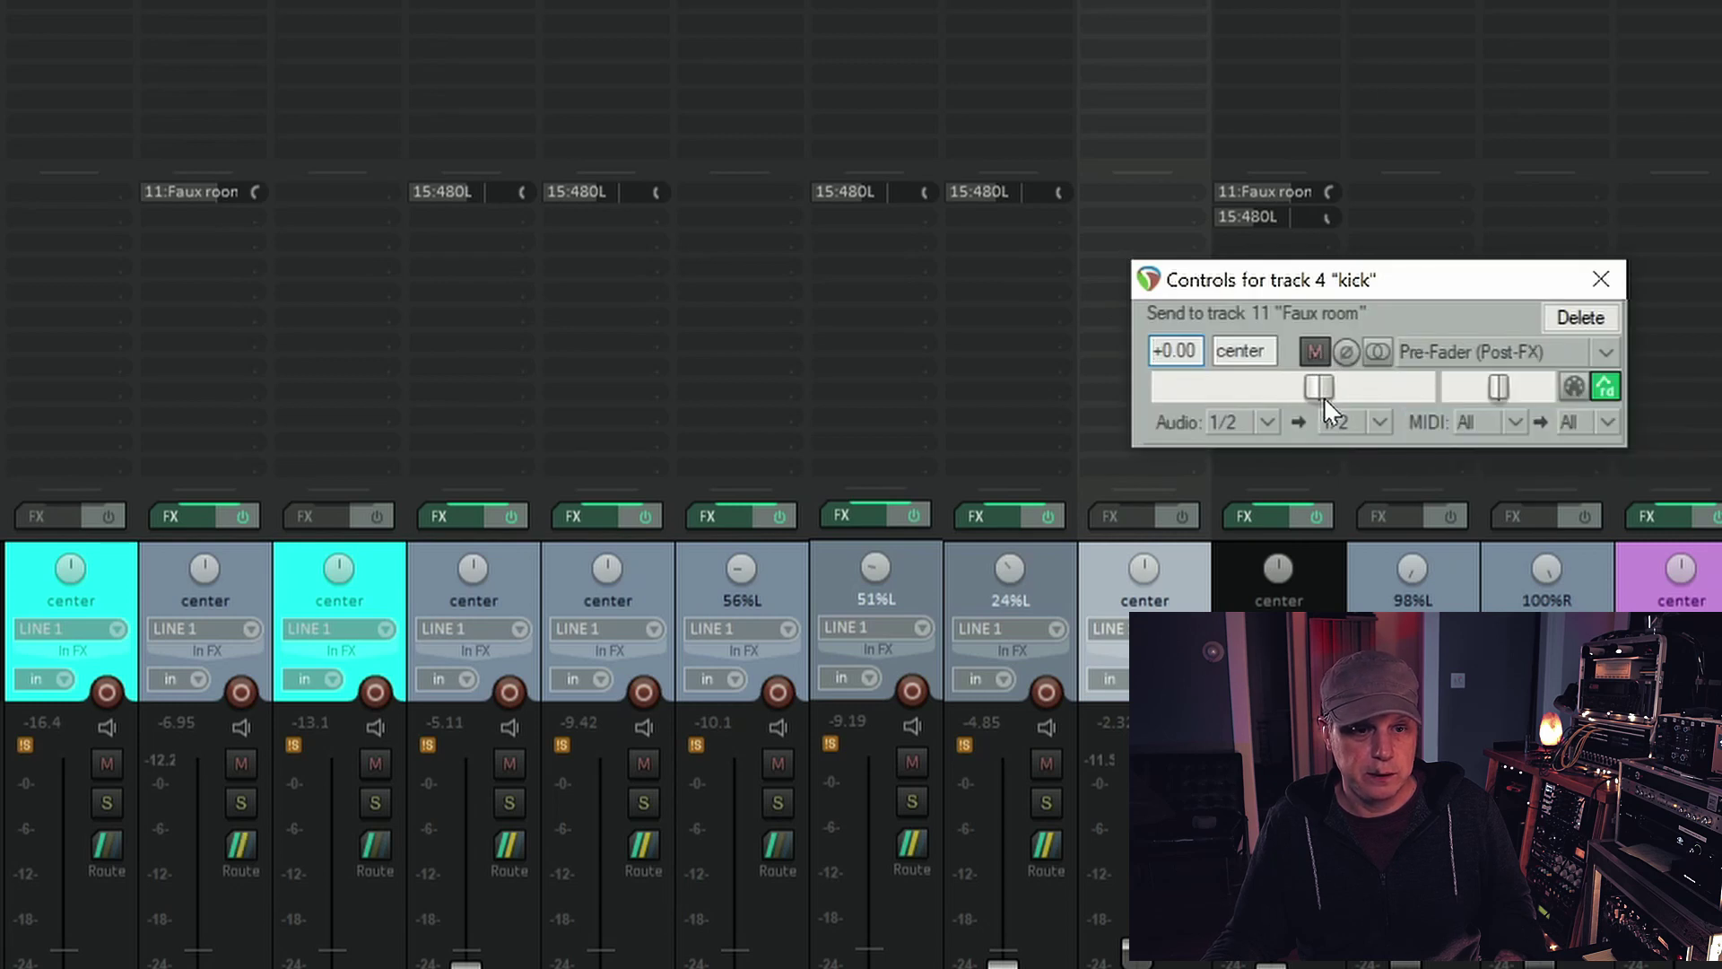
# Set the kick send's level to -13.94 dB during playback, comparing it muted, in mono and phase-inverted, and leave those options off
pyautogui.moveTo(1311, 394); pyautogui.dragTo(1250, 393)
pyautogui.click(1326, 346)
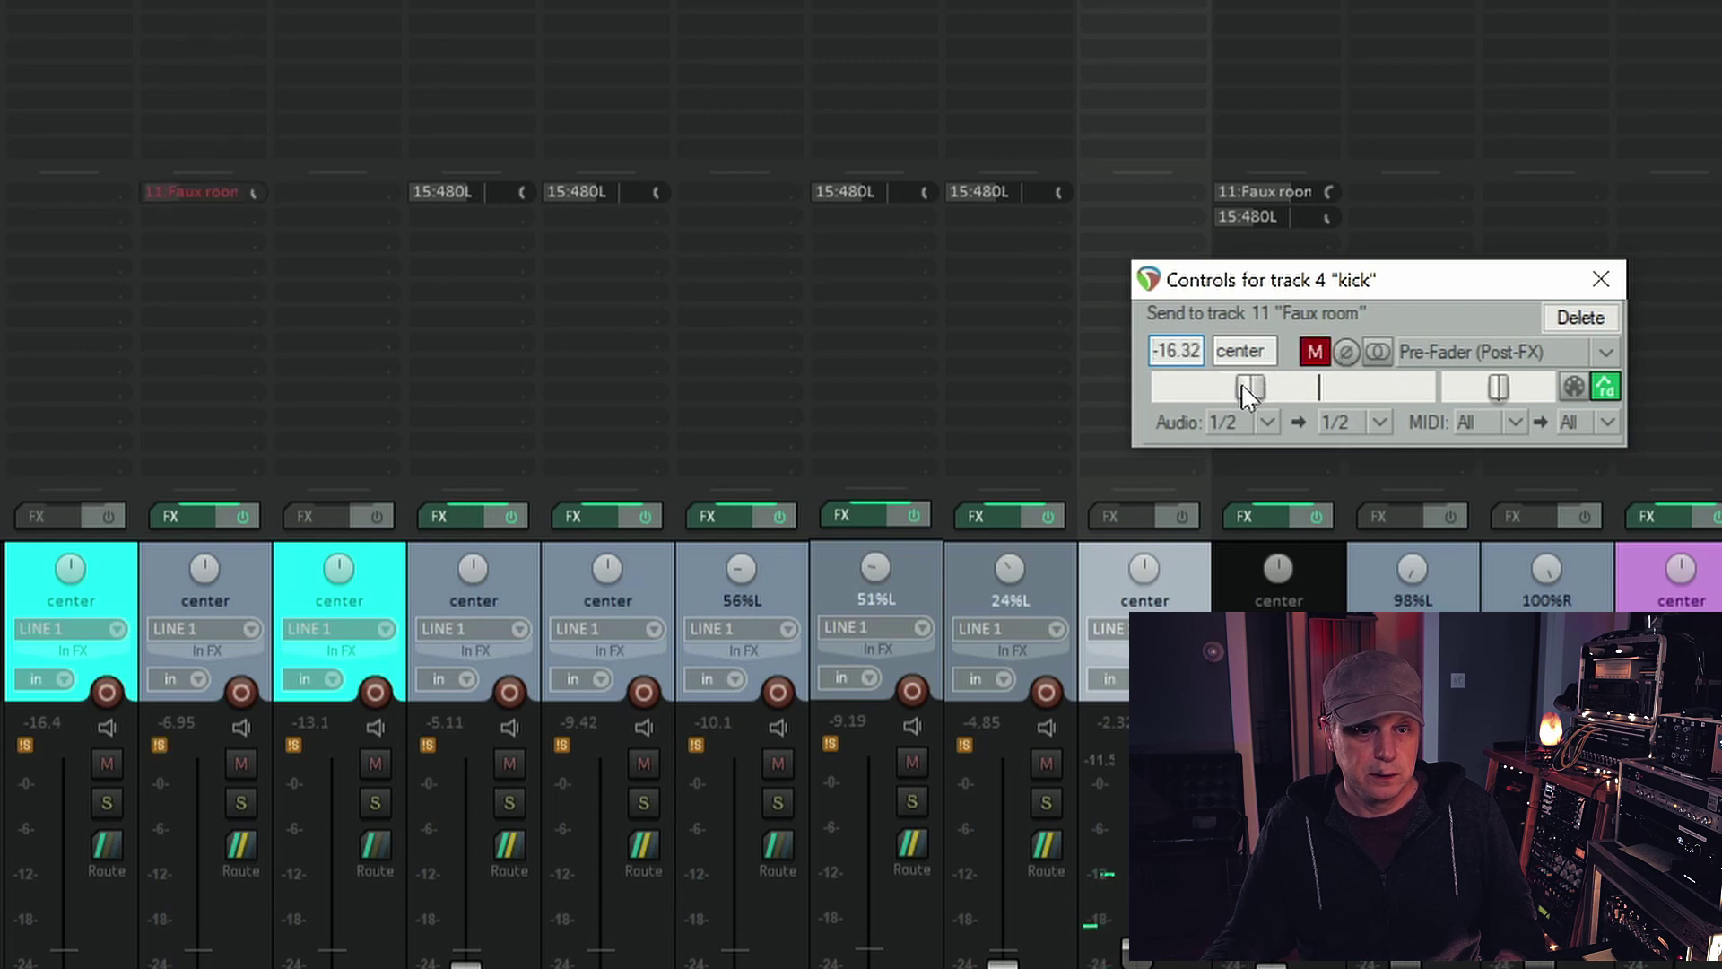
pyautogui.click(1316, 352)
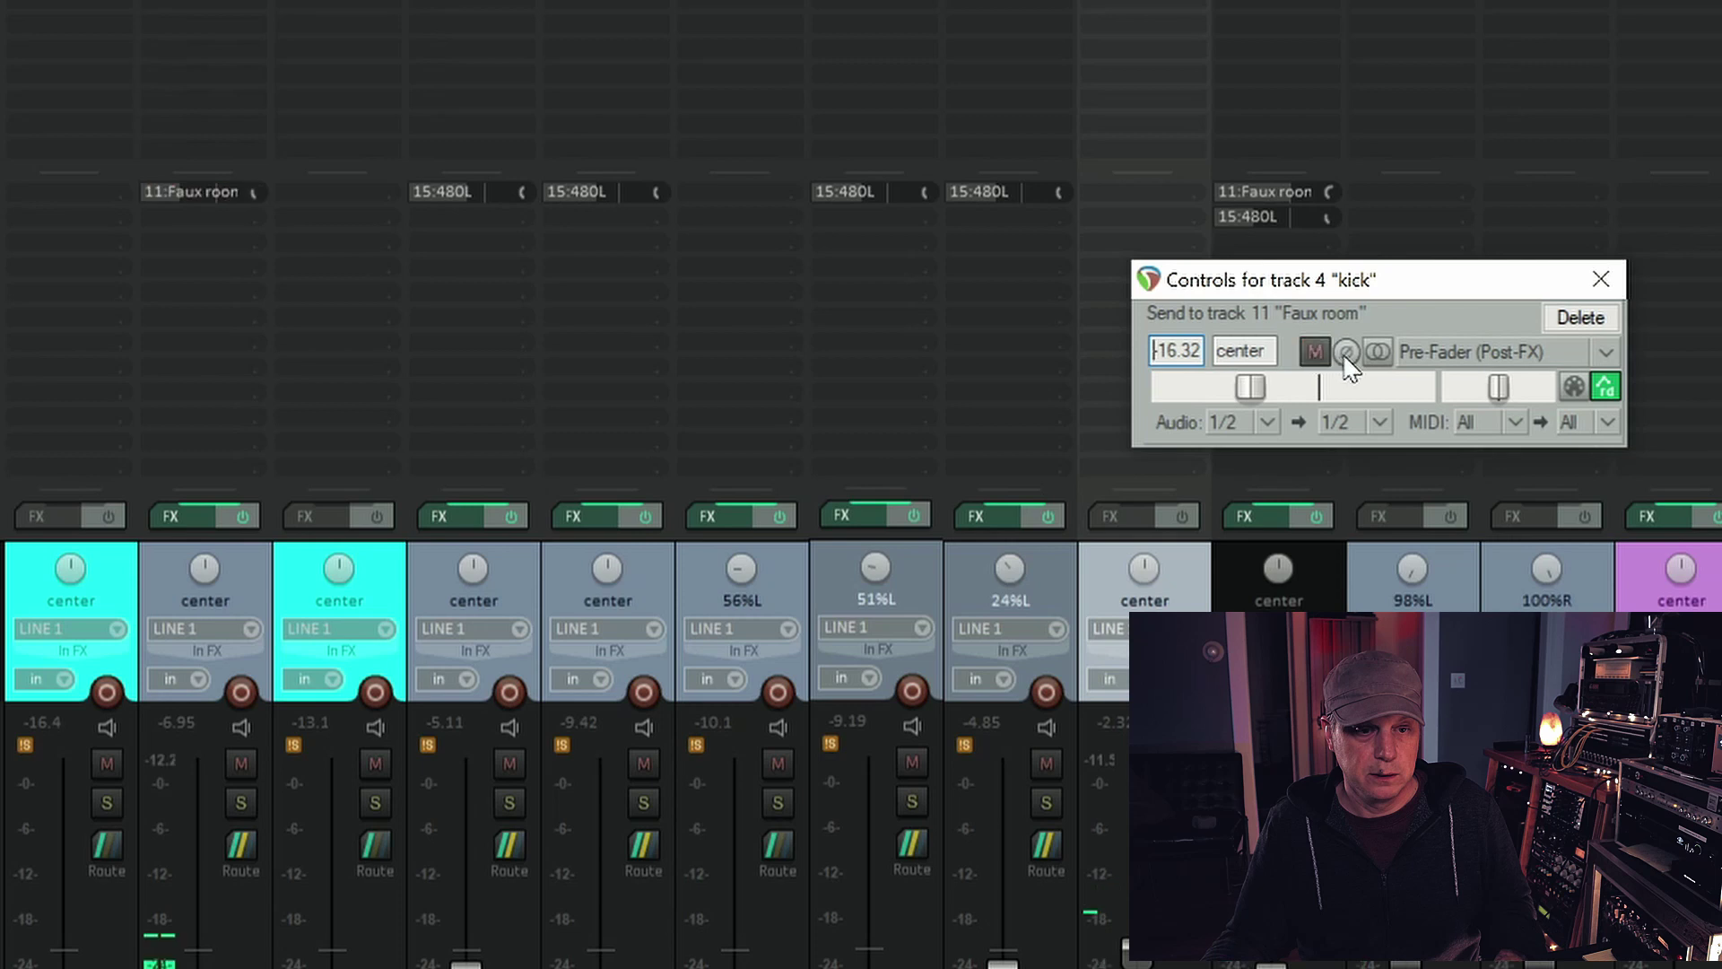
pyautogui.click(1376, 352)
pyautogui.click(1376, 351)
pyautogui.click(1345, 351)
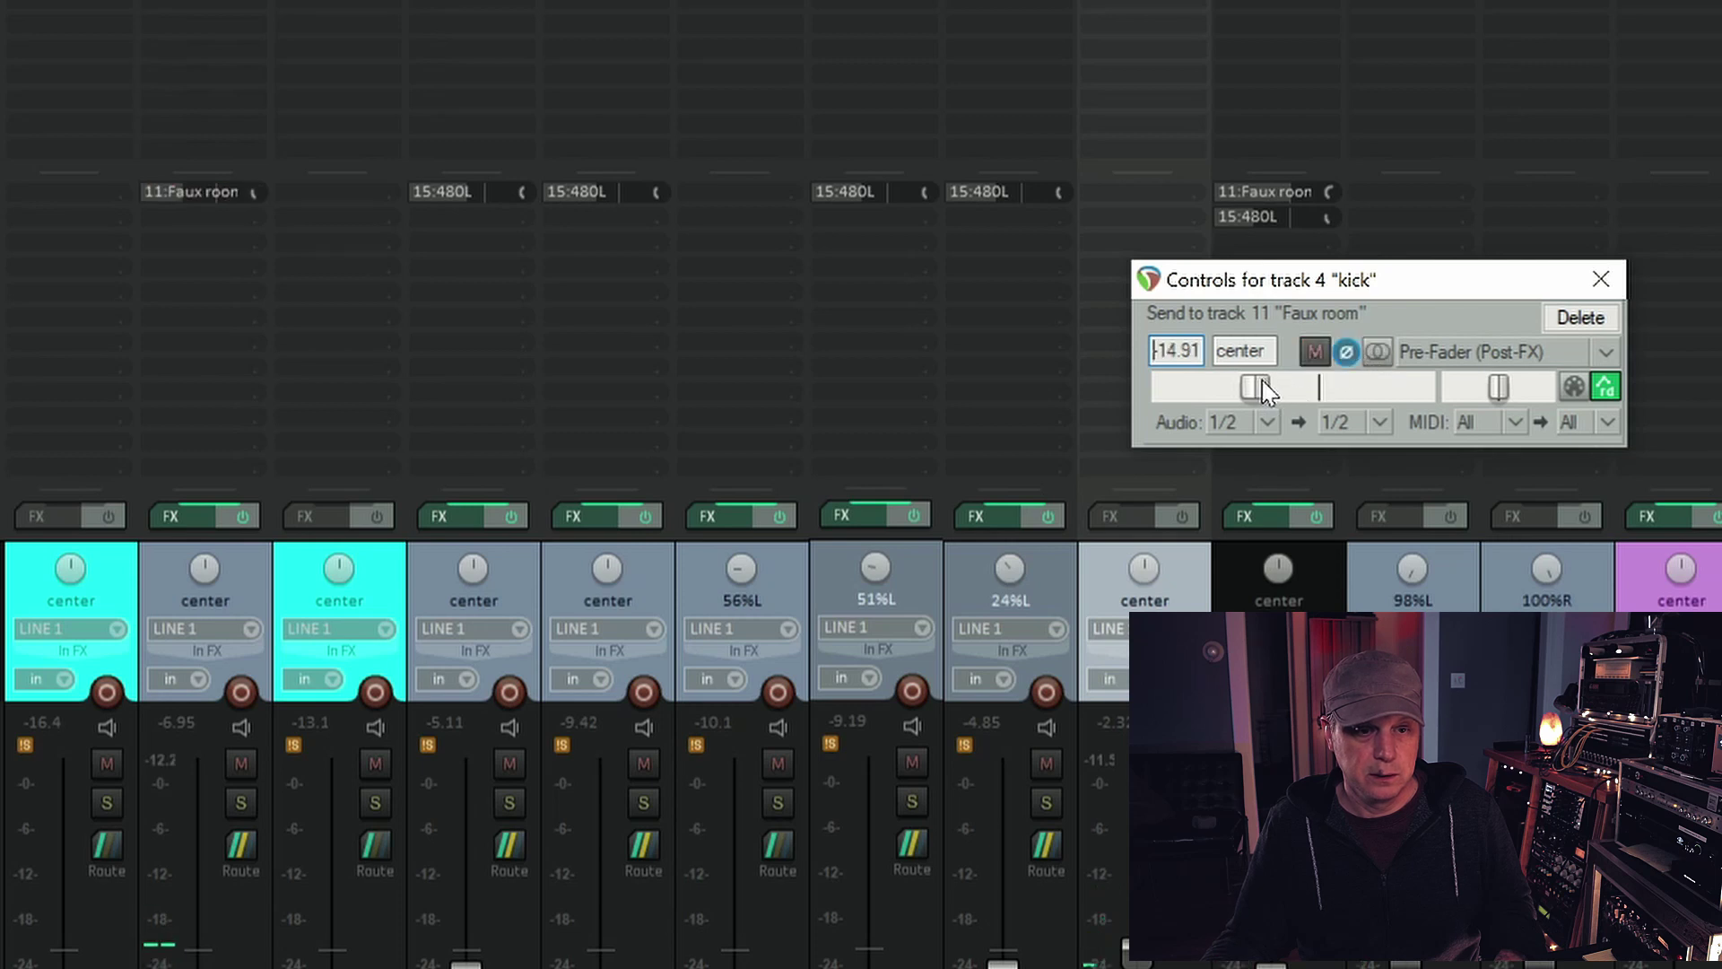
pyautogui.click(1346, 353)
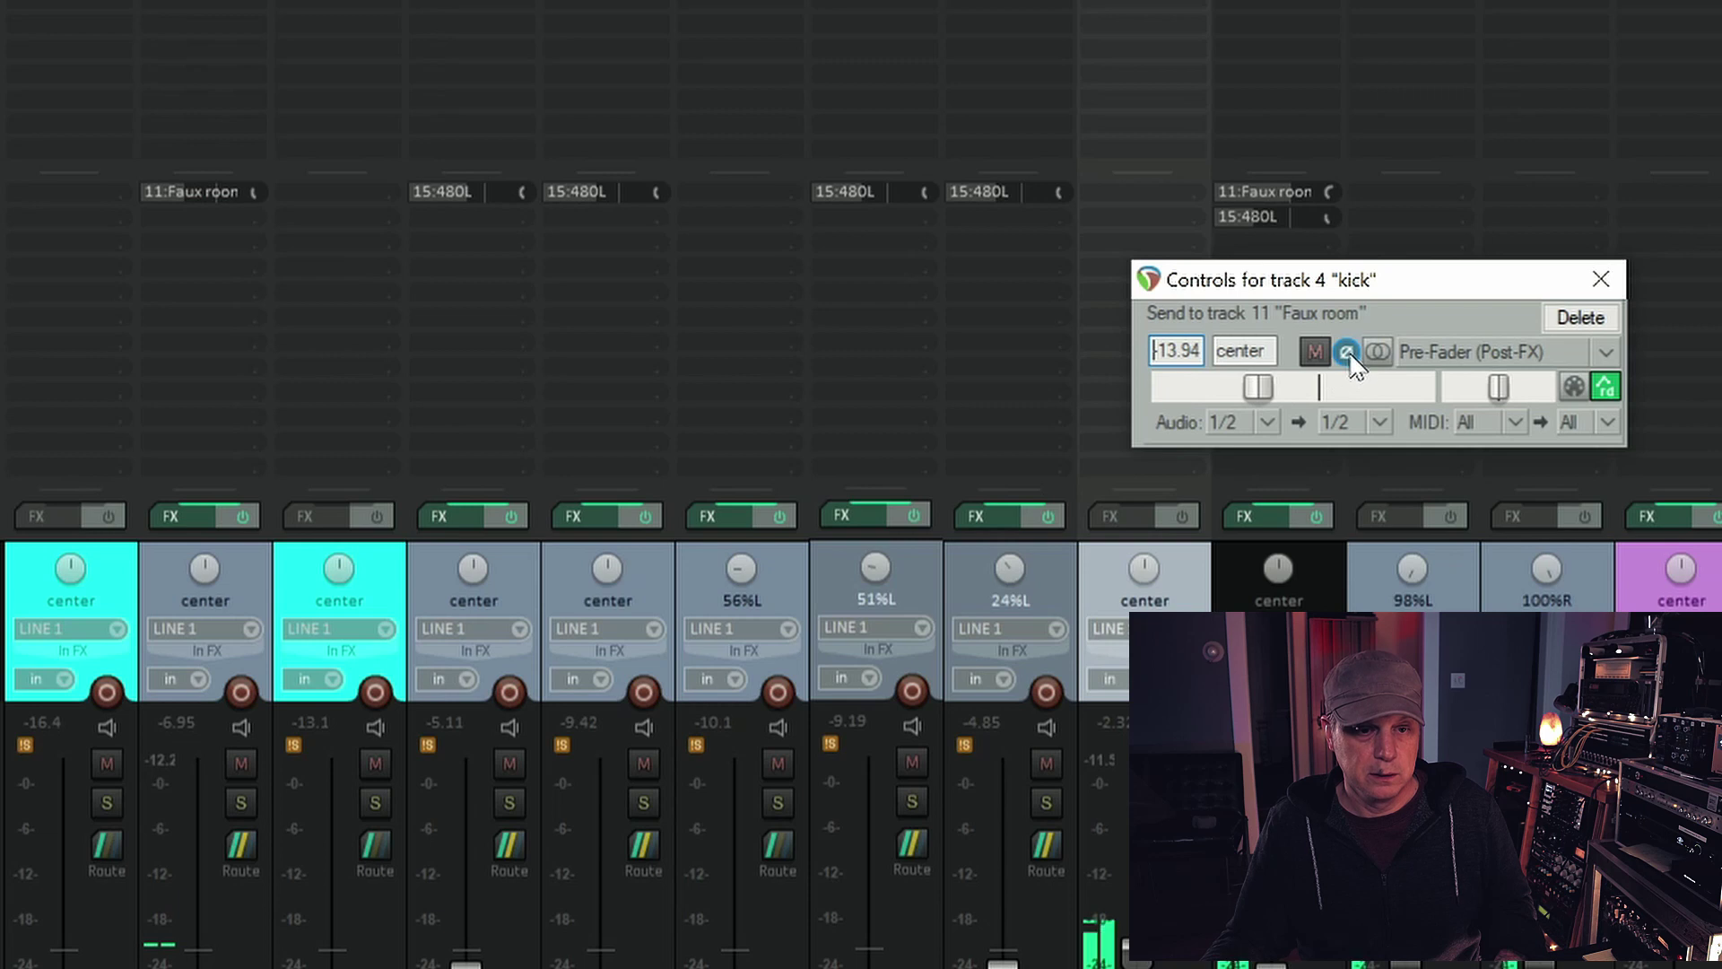
pyautogui.click(1600, 279)
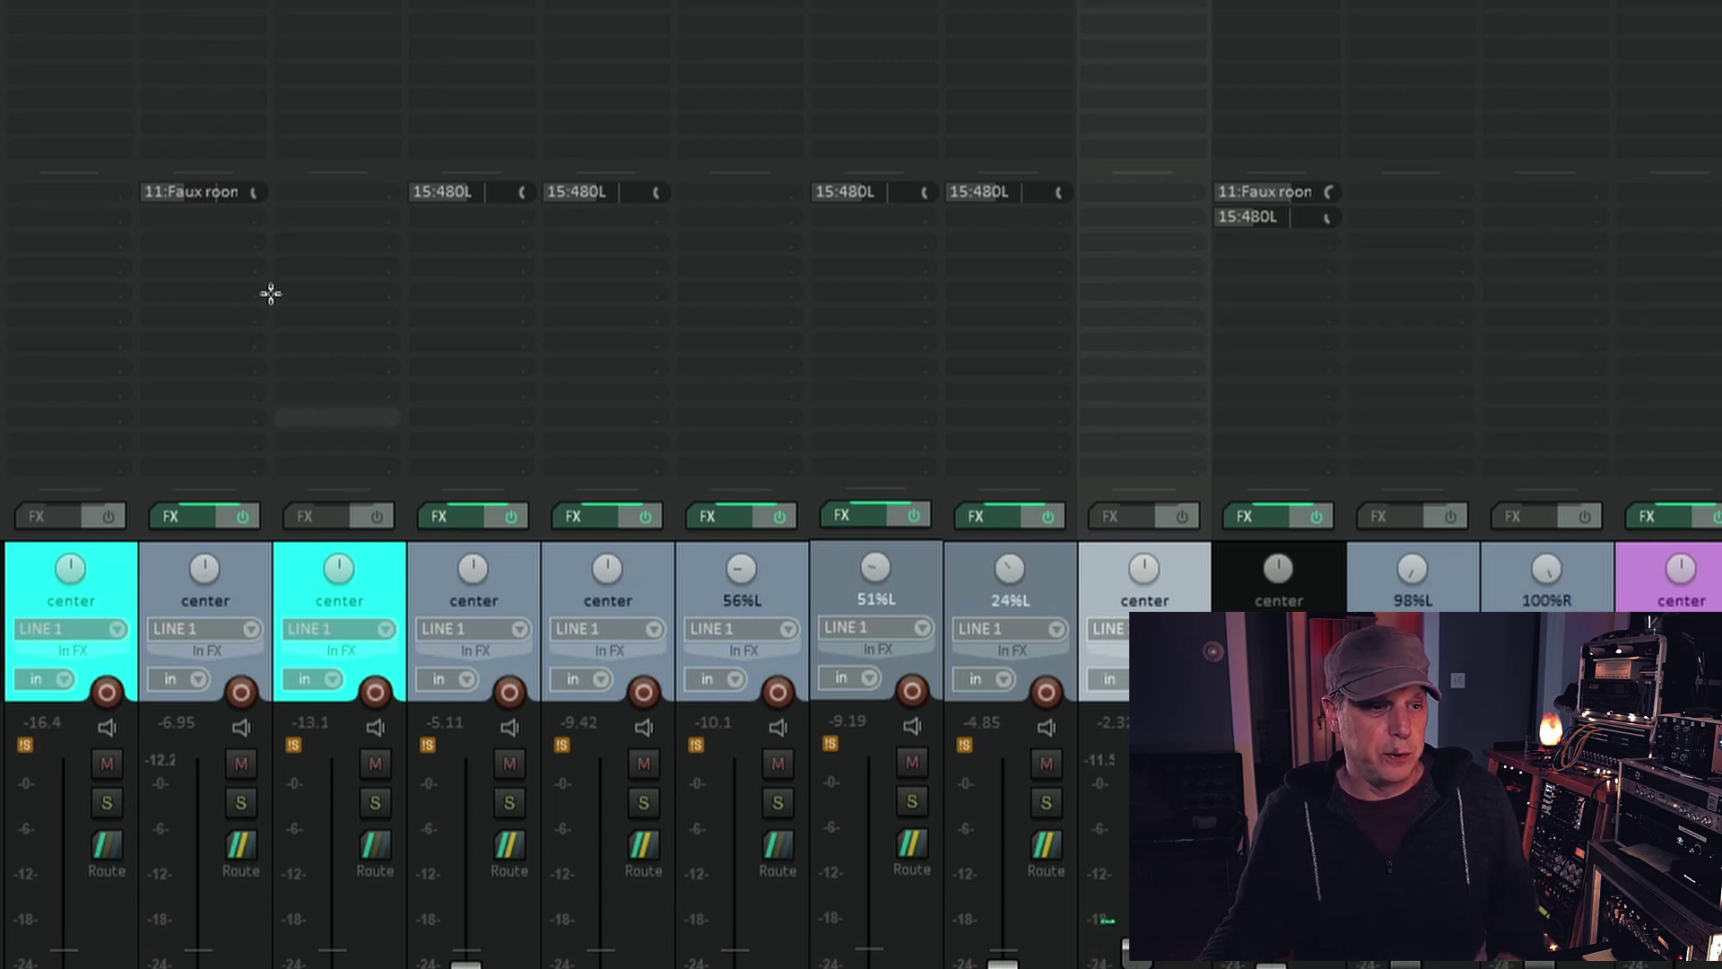
# Copy the kick track's Faux room send to the kick samp track and lower the copy to -32.33 dB
pyautogui.moveTo(212, 195); pyautogui.dragTo(97, 195)
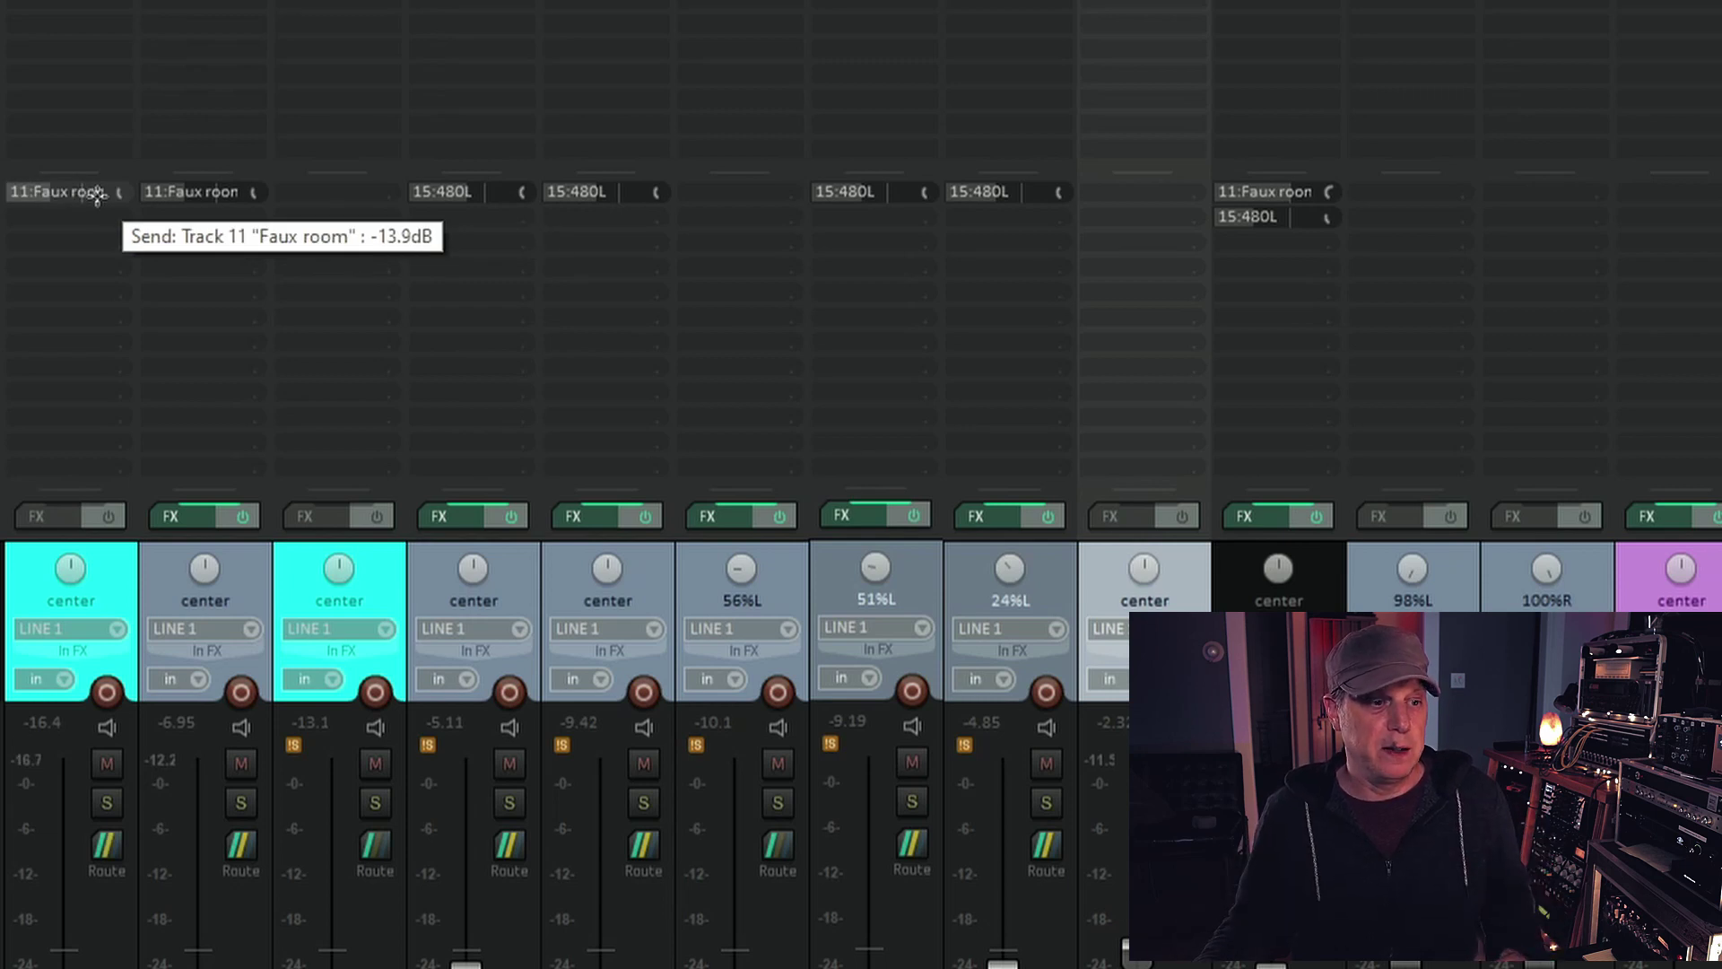
pyautogui.click(97, 196)
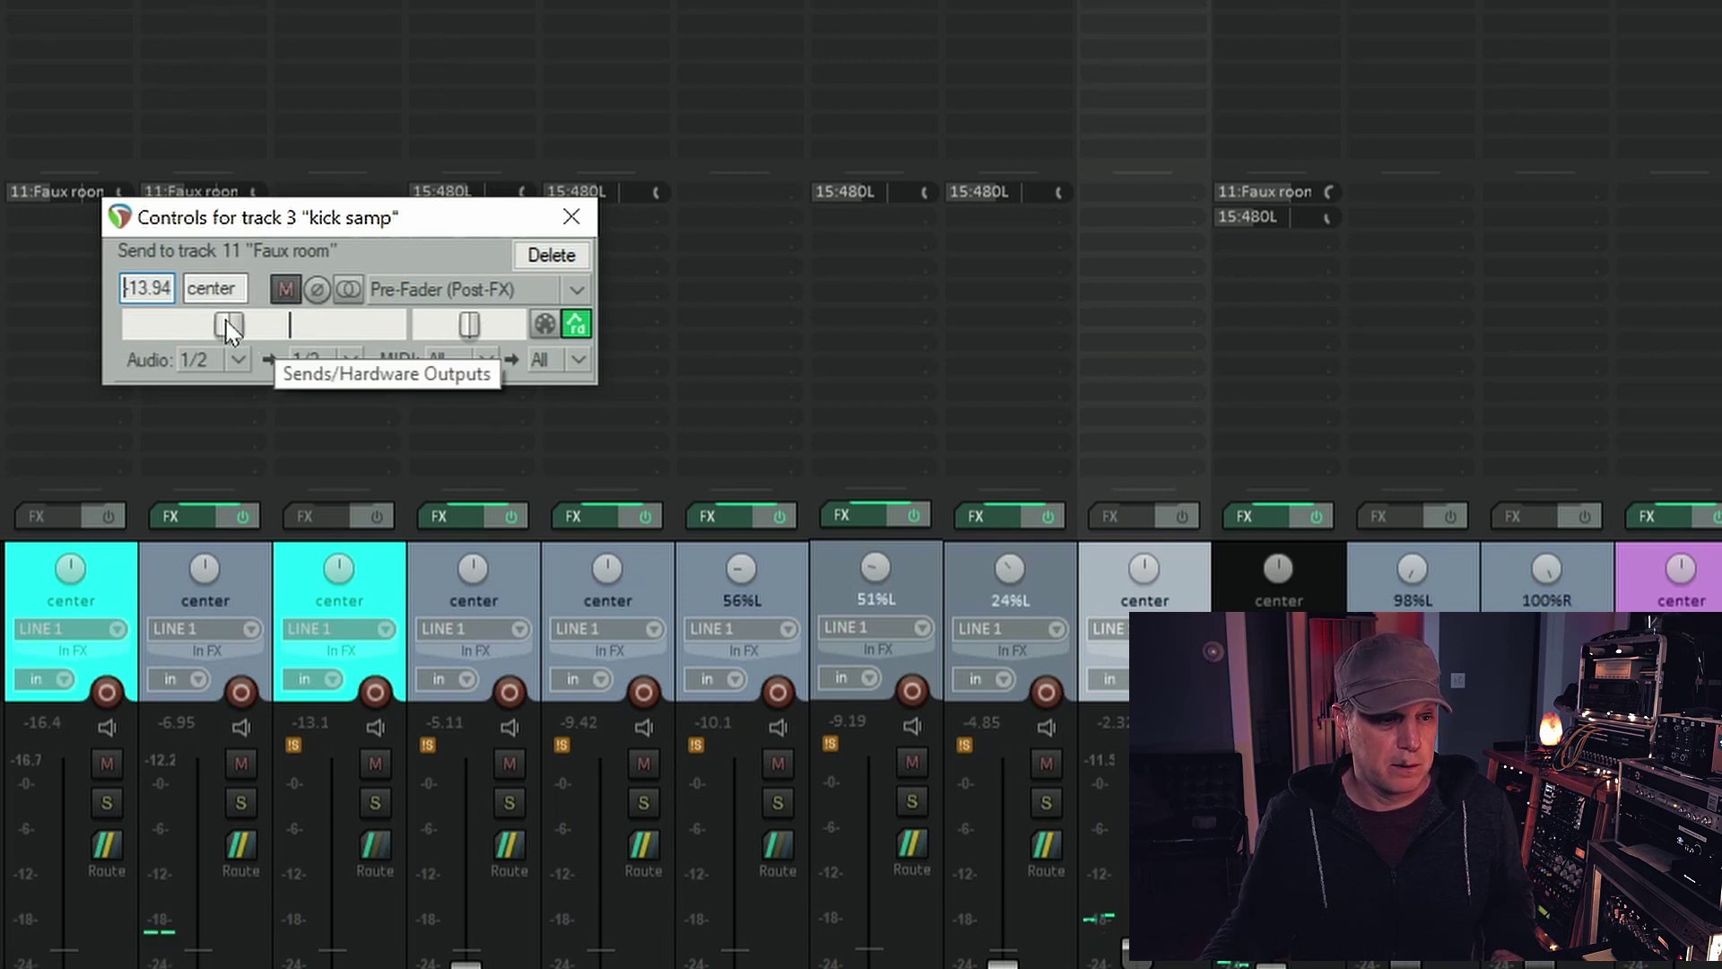
pyautogui.moveTo(217, 328); pyautogui.dragTo(184, 325)
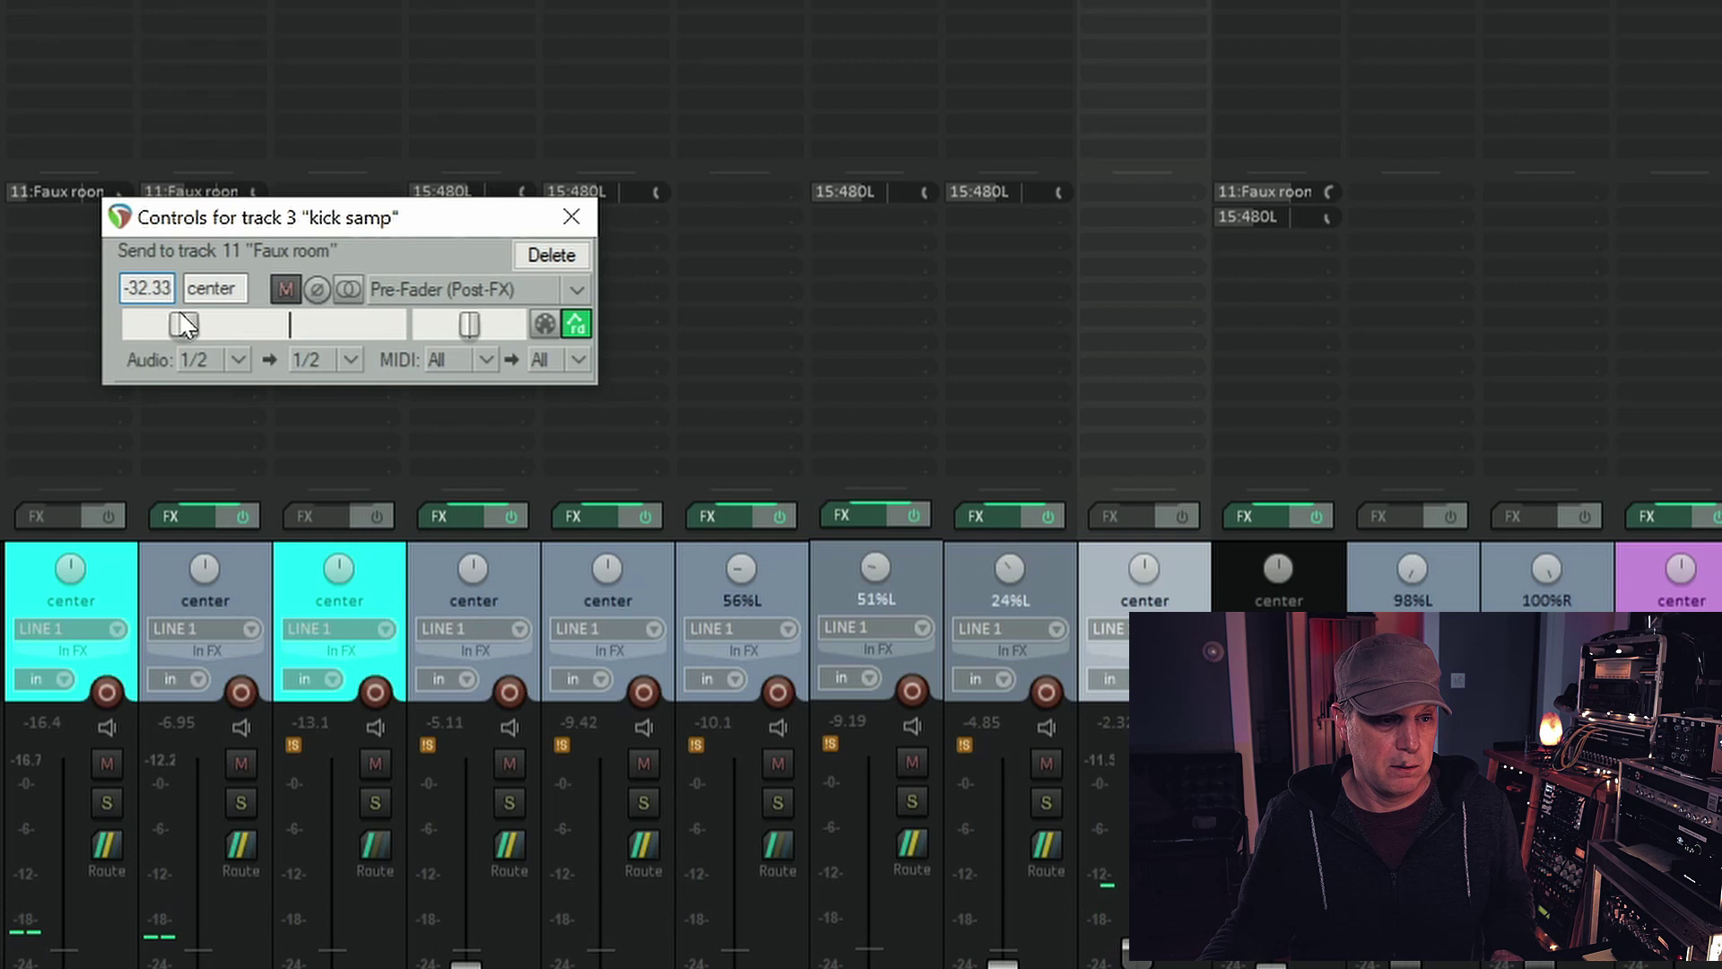
pyautogui.click(572, 216)
# Compare the Faux room sound with the kick samp and kick sends muted in turn, leaving both sends active
pyautogui.keyDown('alt'); pyautogui.click(77, 192); pyautogui.keyUp('alt')
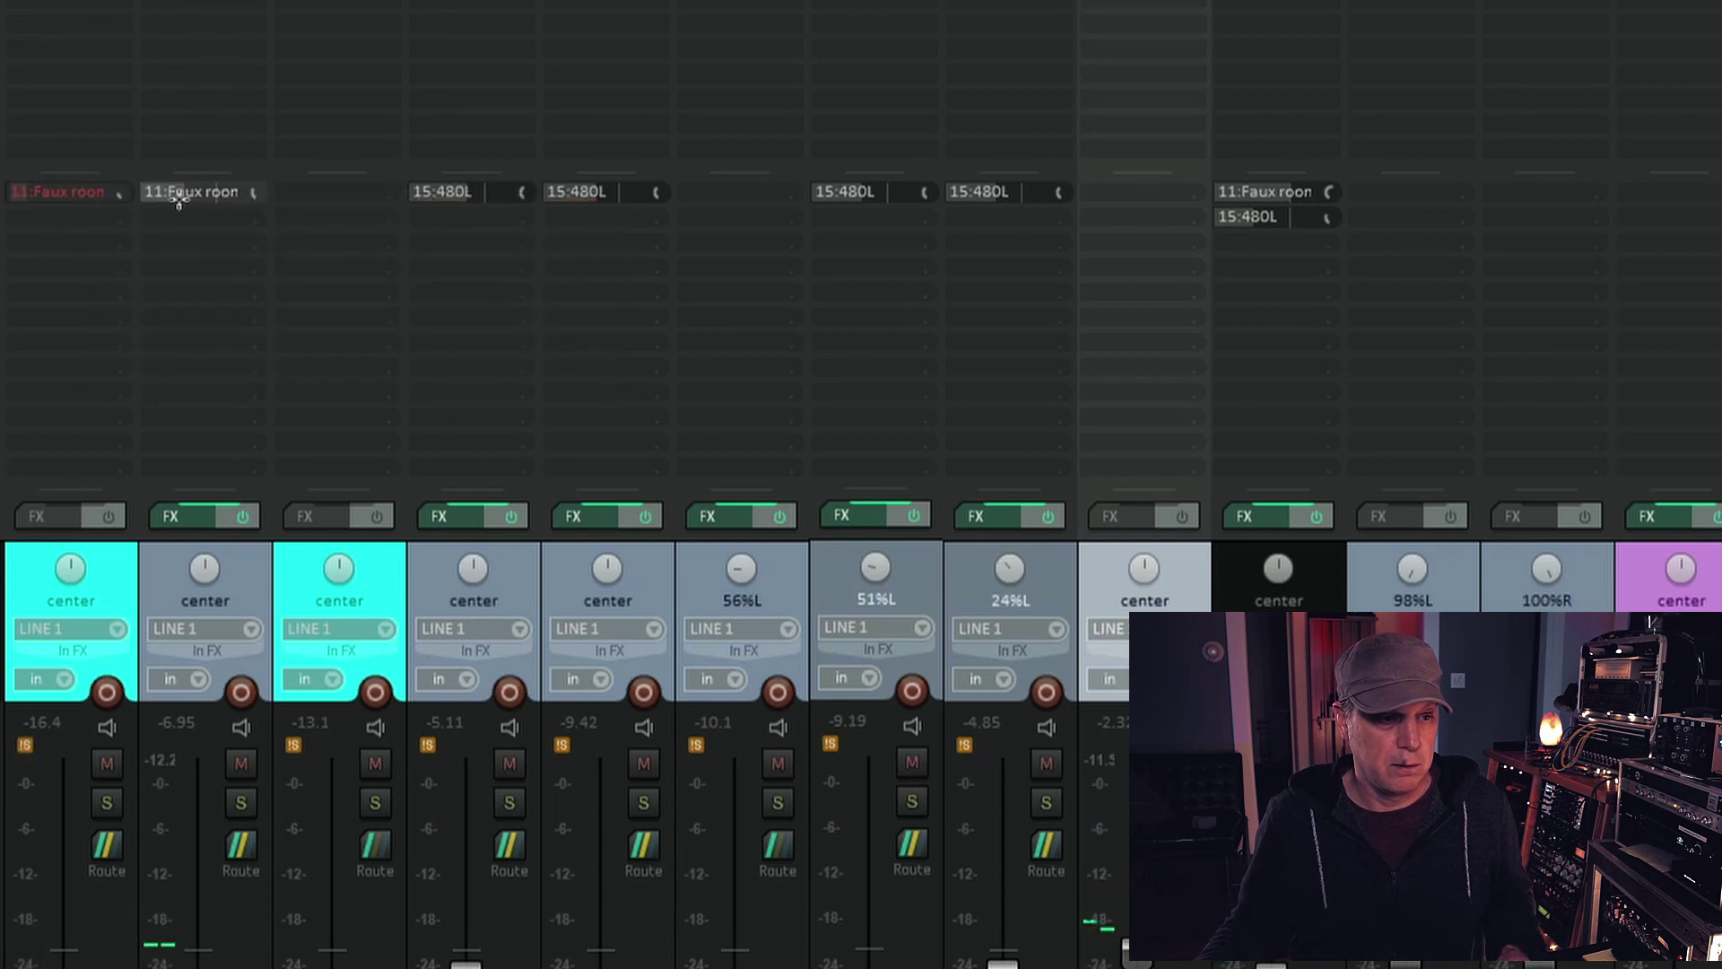
pyautogui.moveTo(258, 195); pyautogui.dragTo(259, 196)
pyautogui.keyDown('shift'); pyautogui.click(99, 198); pyautogui.keyUp('shift')
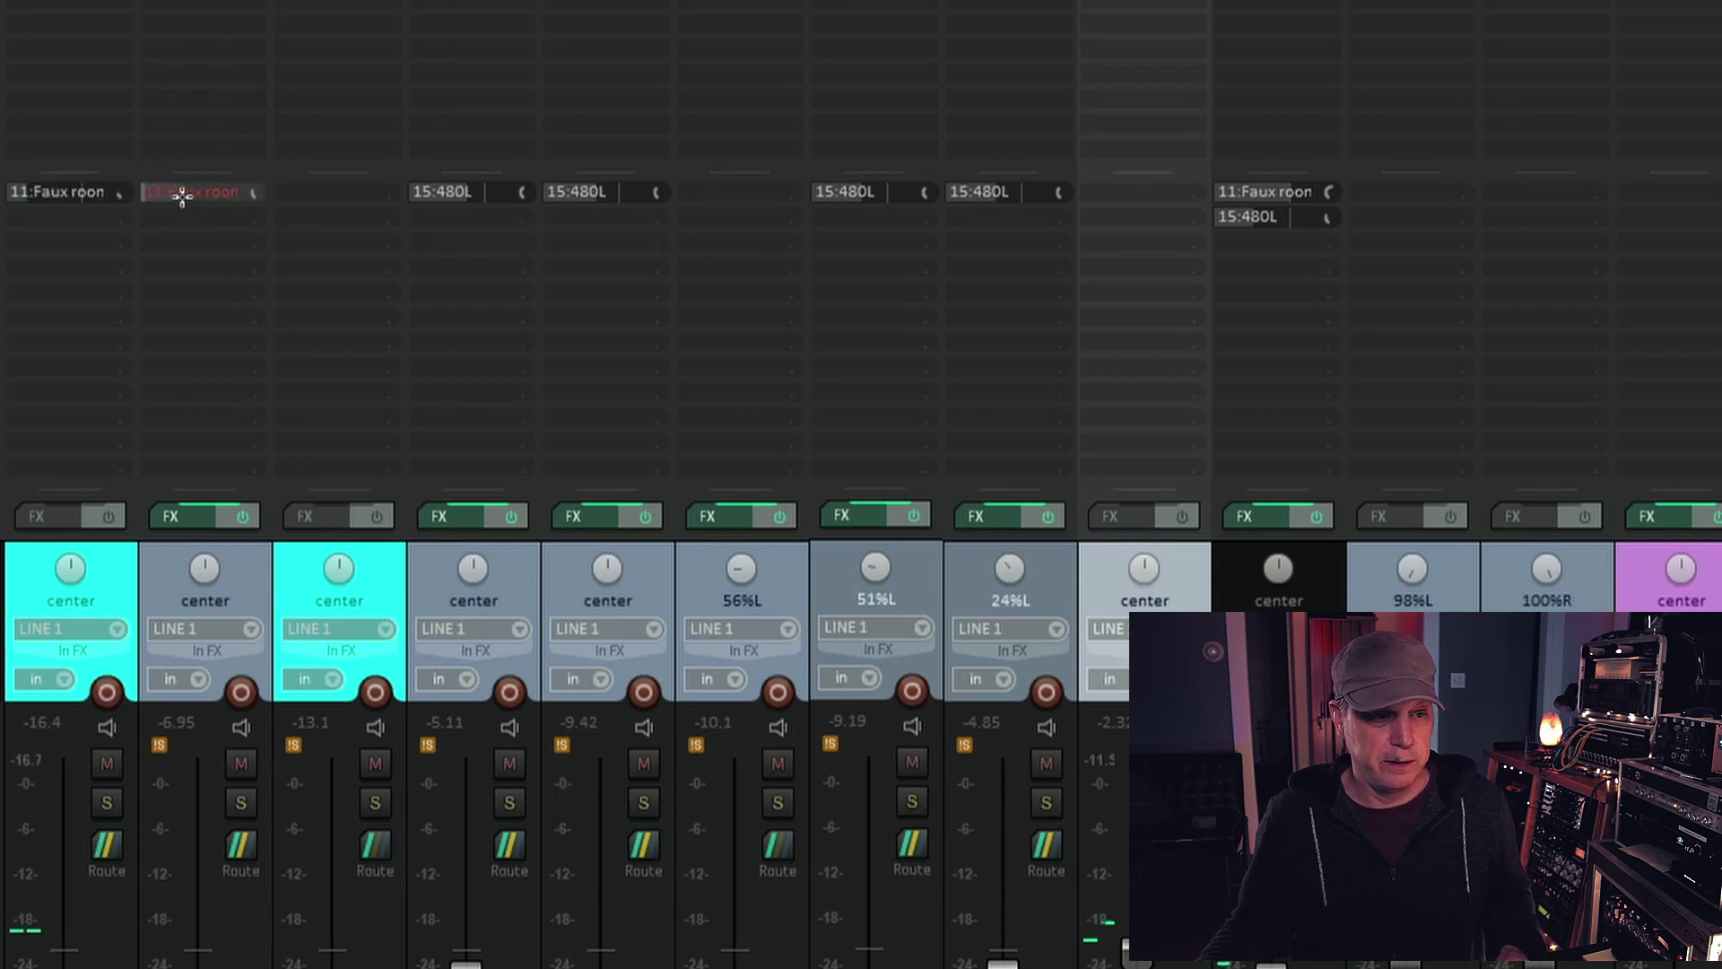
pyautogui.moveTo(116, 192); pyautogui.dragTo(112, 192)
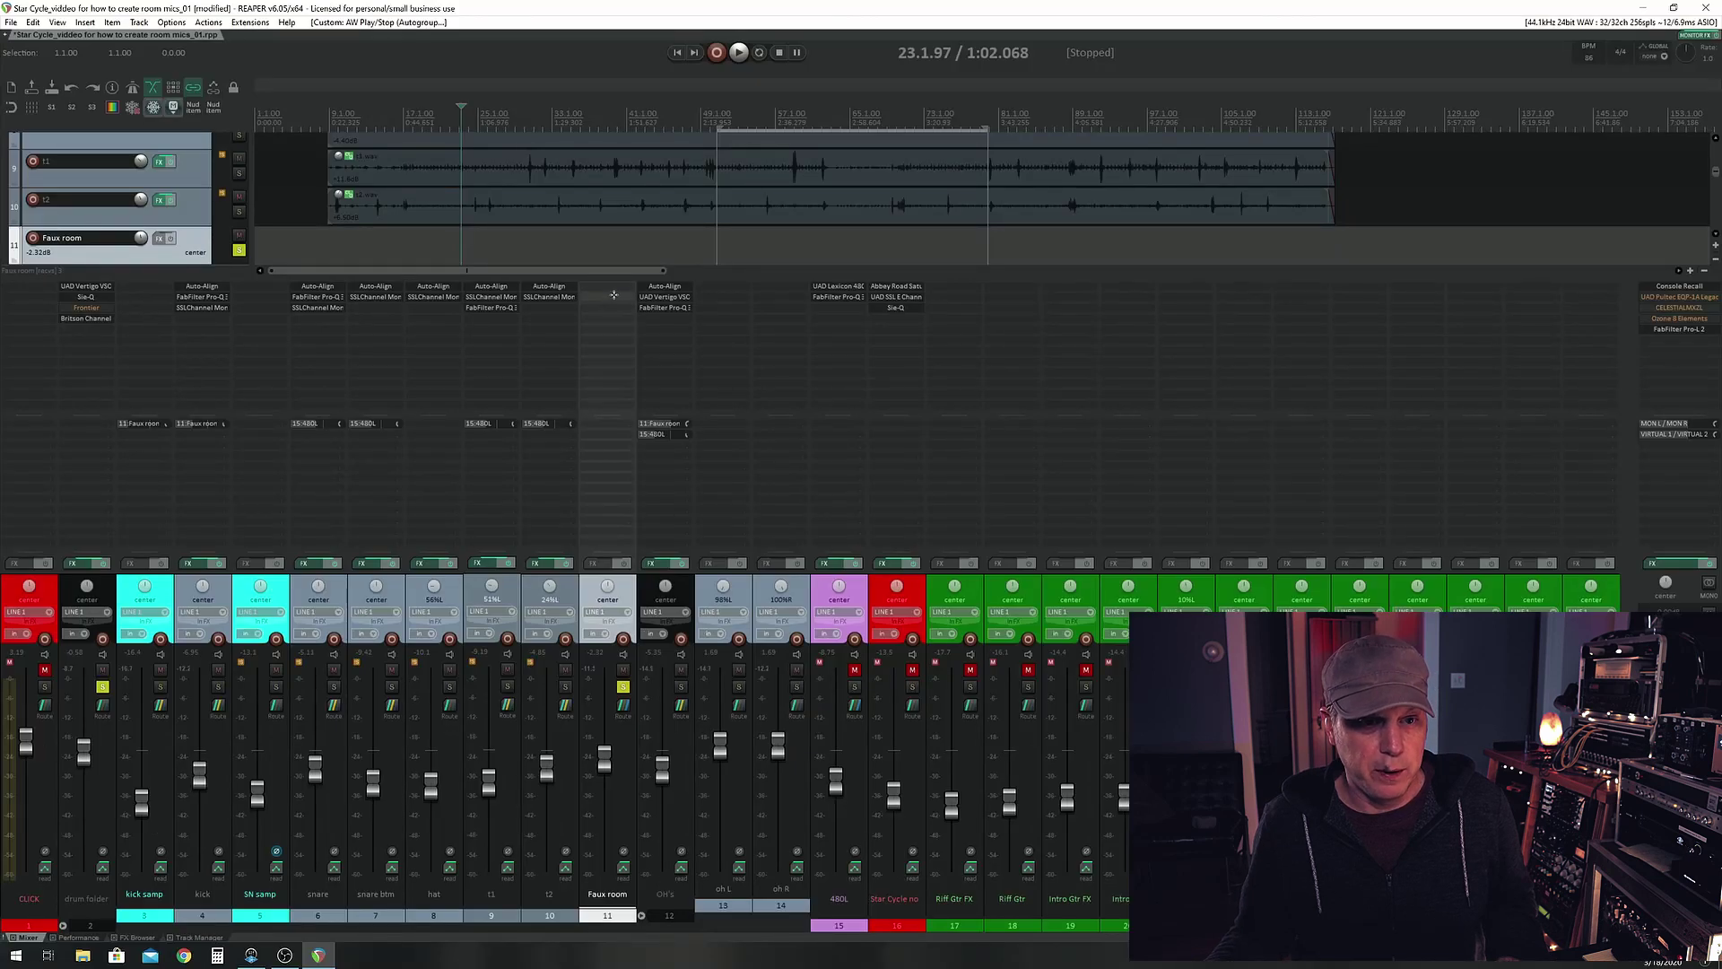
# Insert the Transpire plug-in by Sonic Anomaly on the Faux room track and place its window over the mixer
pyautogui.doubleClick(613, 295)
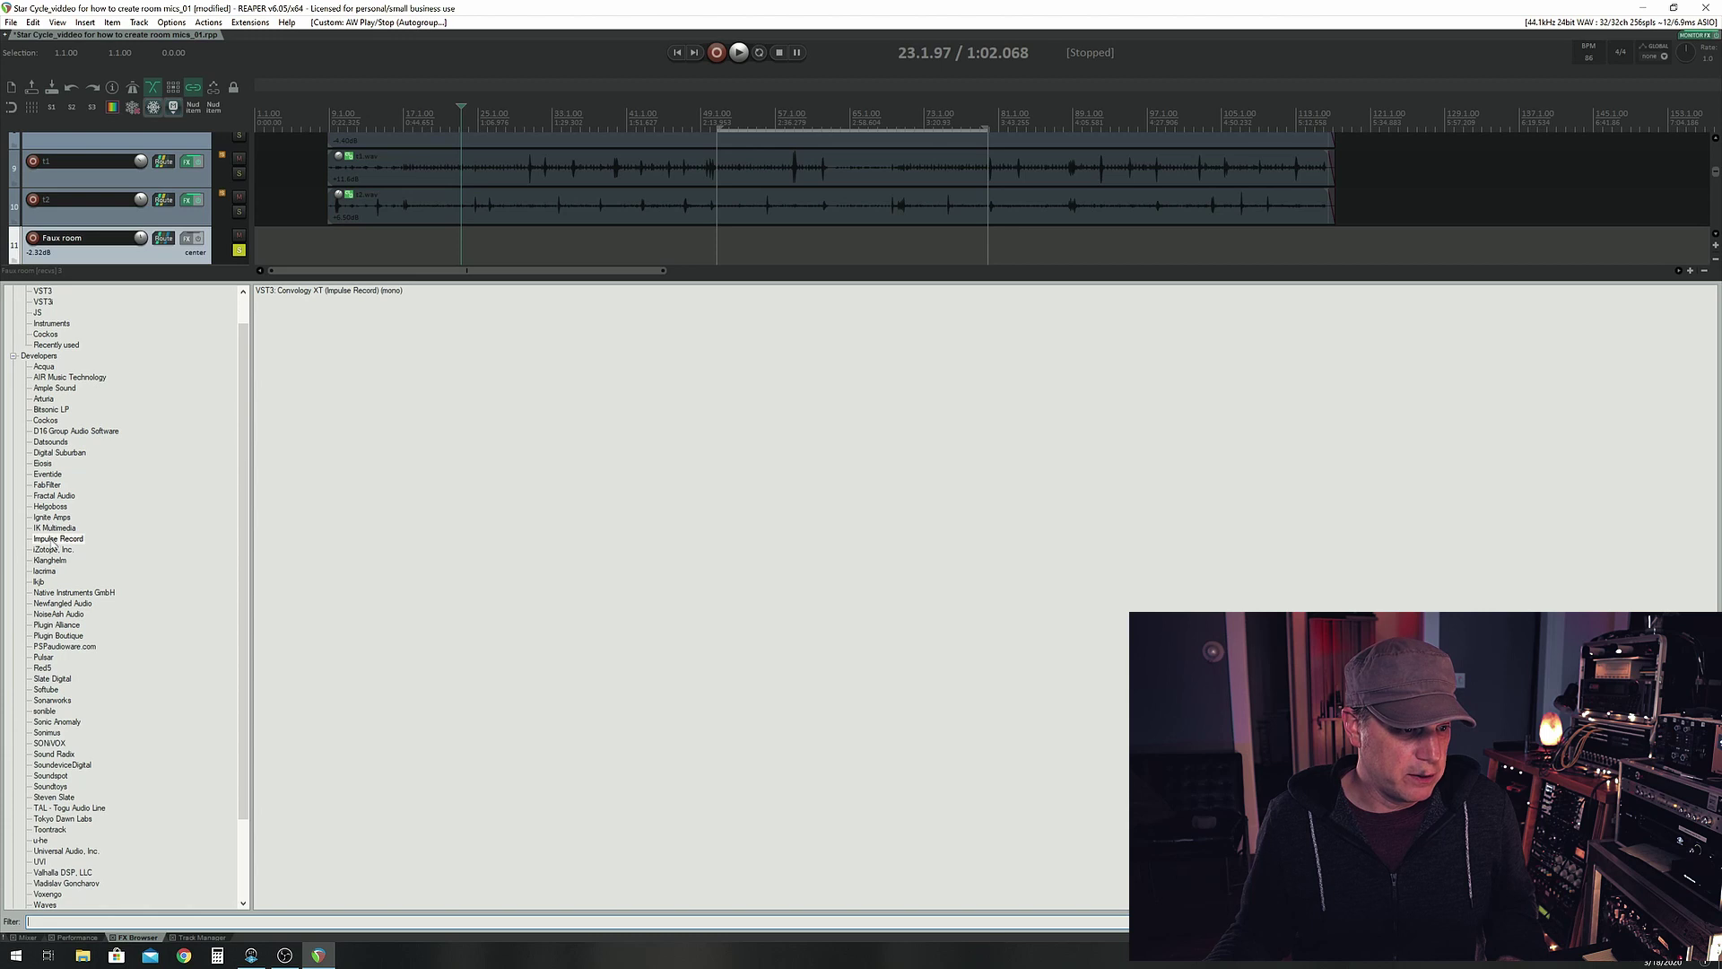
pyautogui.click(45, 722)
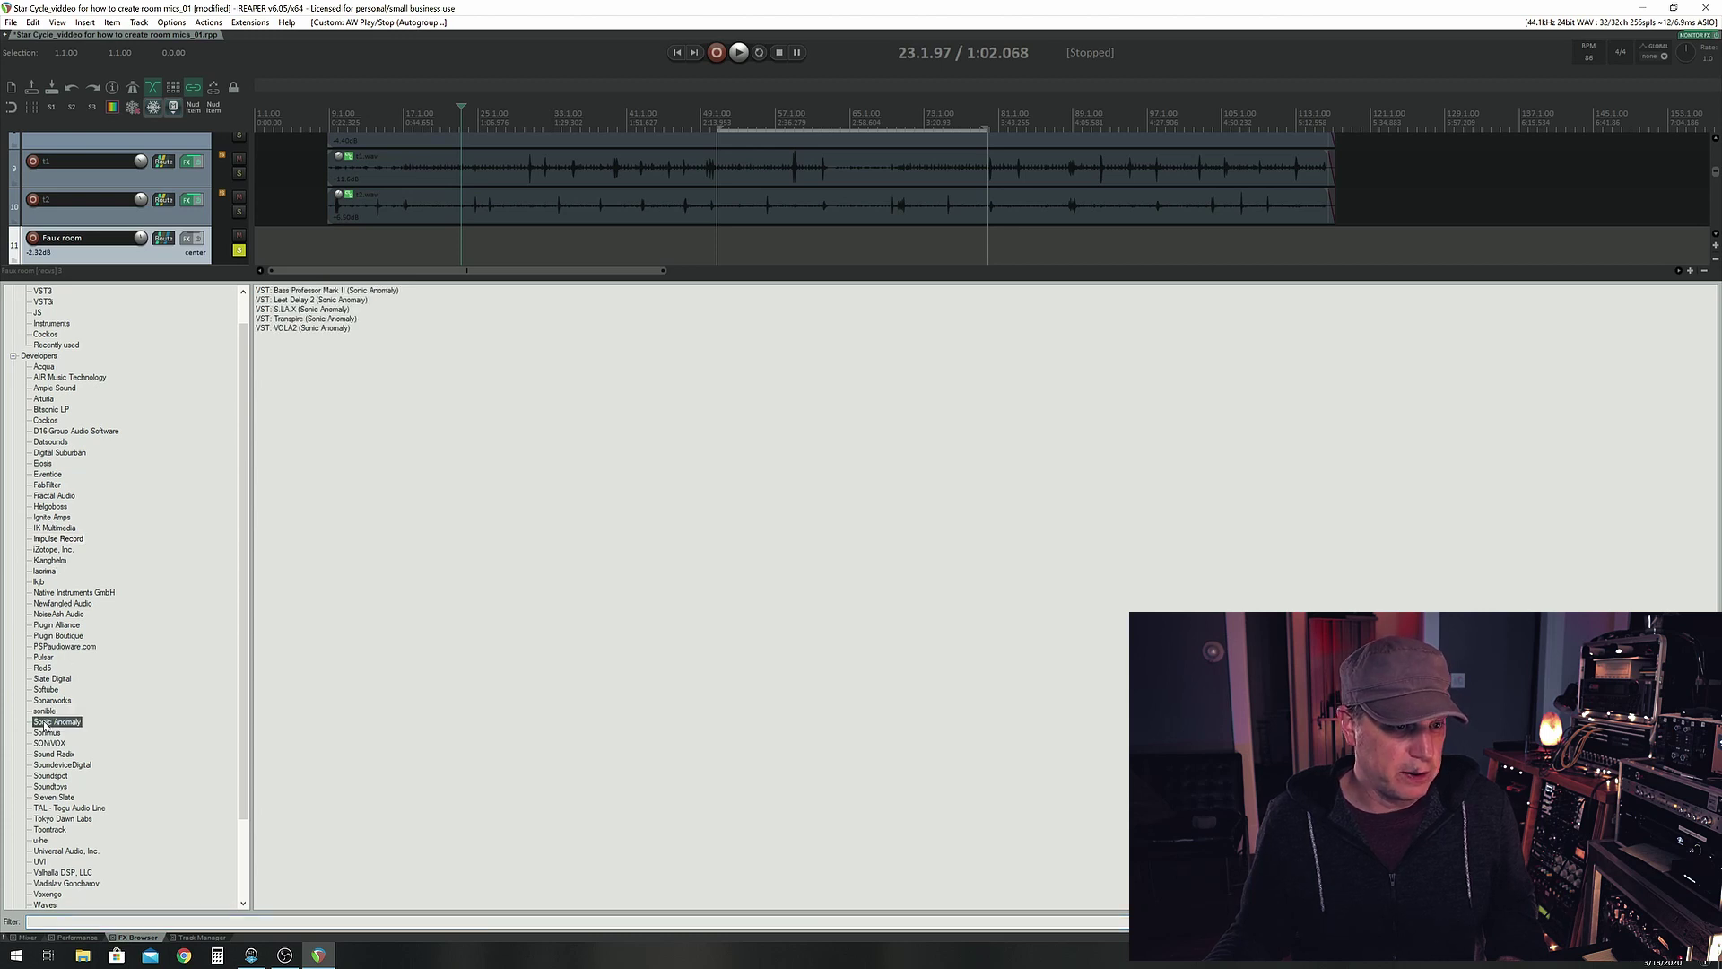
pyautogui.doubleClick(293, 318)
pyautogui.moveTo(169, 50); pyautogui.dragTo(513, 213)
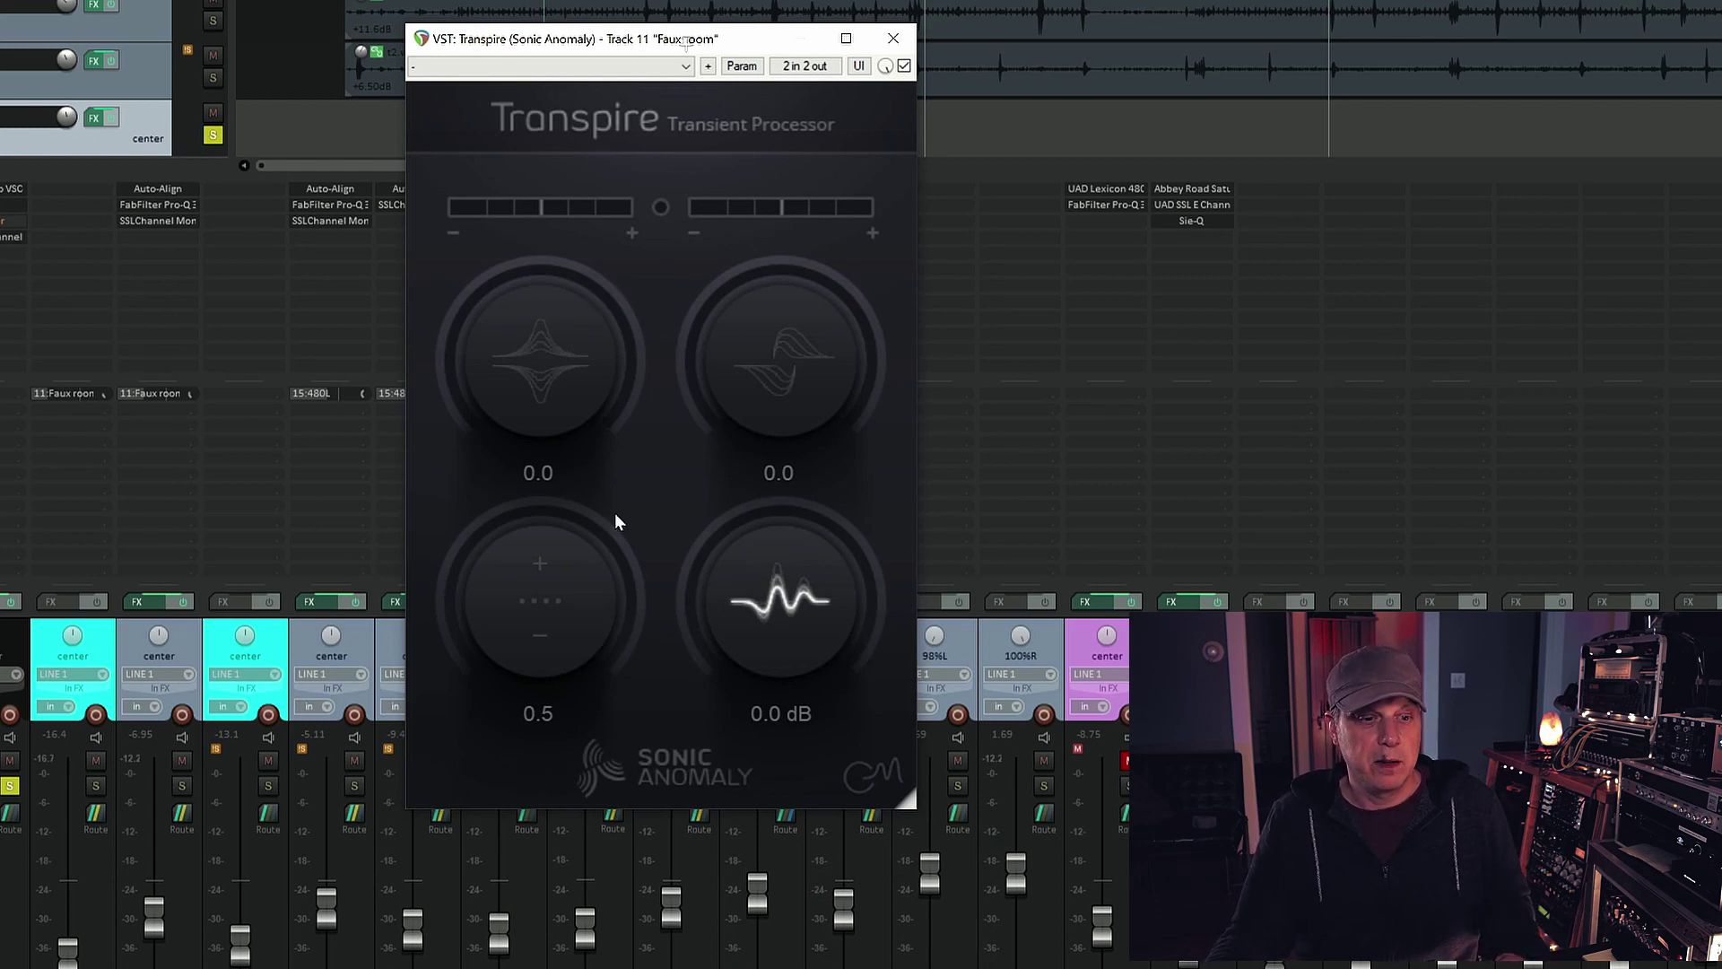
# Reduce Transpire's attack to -6.5 on the Faux room track during playback
pyautogui.moveTo(555, 343)
pyautogui.mouseDown()
pyautogui.moveTo(567, 290)
pyautogui.moveTo(547, 339)
pyautogui.mouseUp()
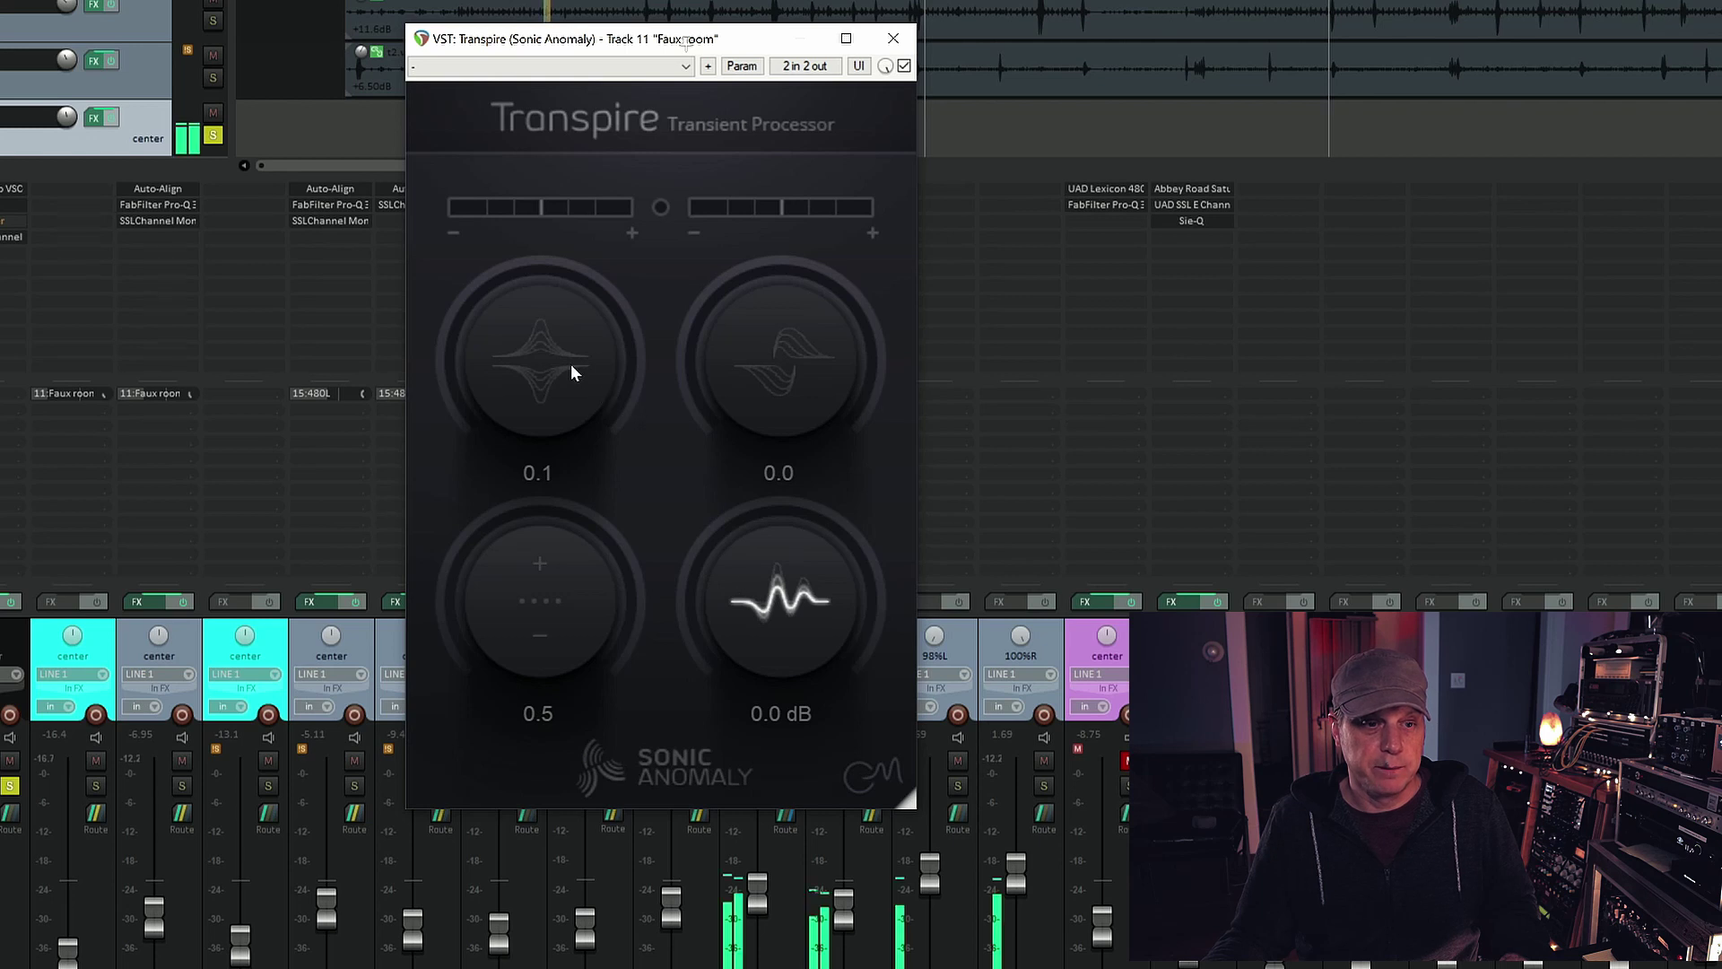
pyautogui.moveTo(534, 304); pyautogui.dragTo(537, 357)
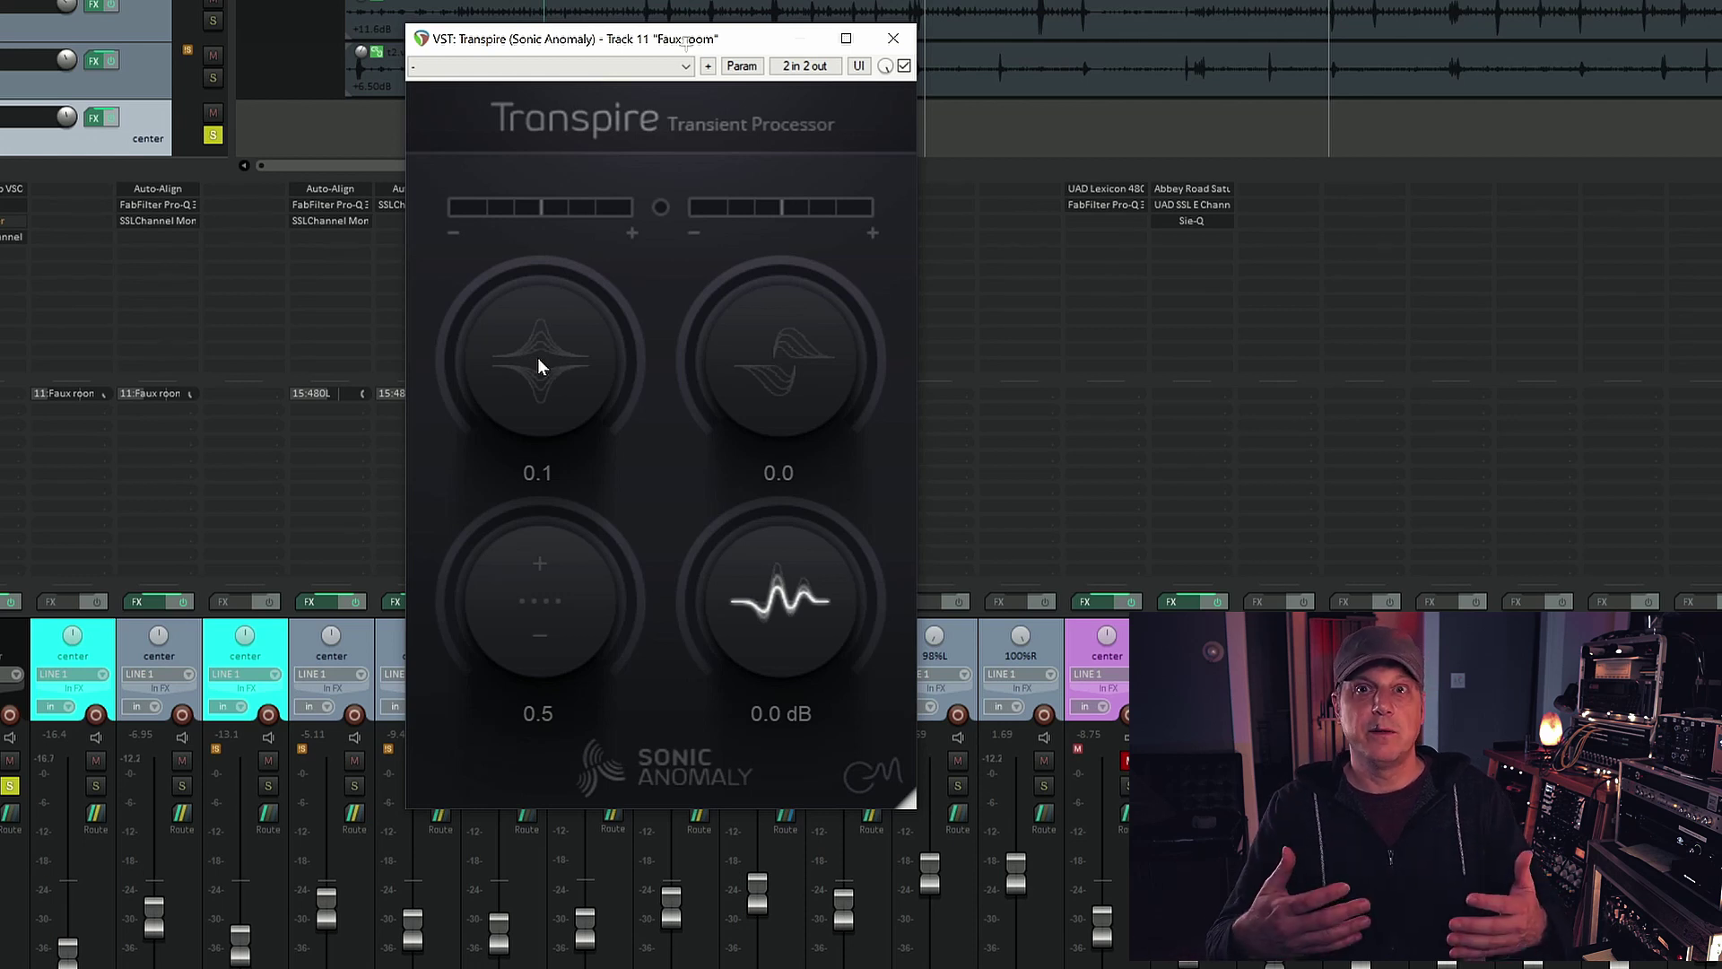
pyautogui.moveTo(536, 344); pyautogui.dragTo(487, 606)
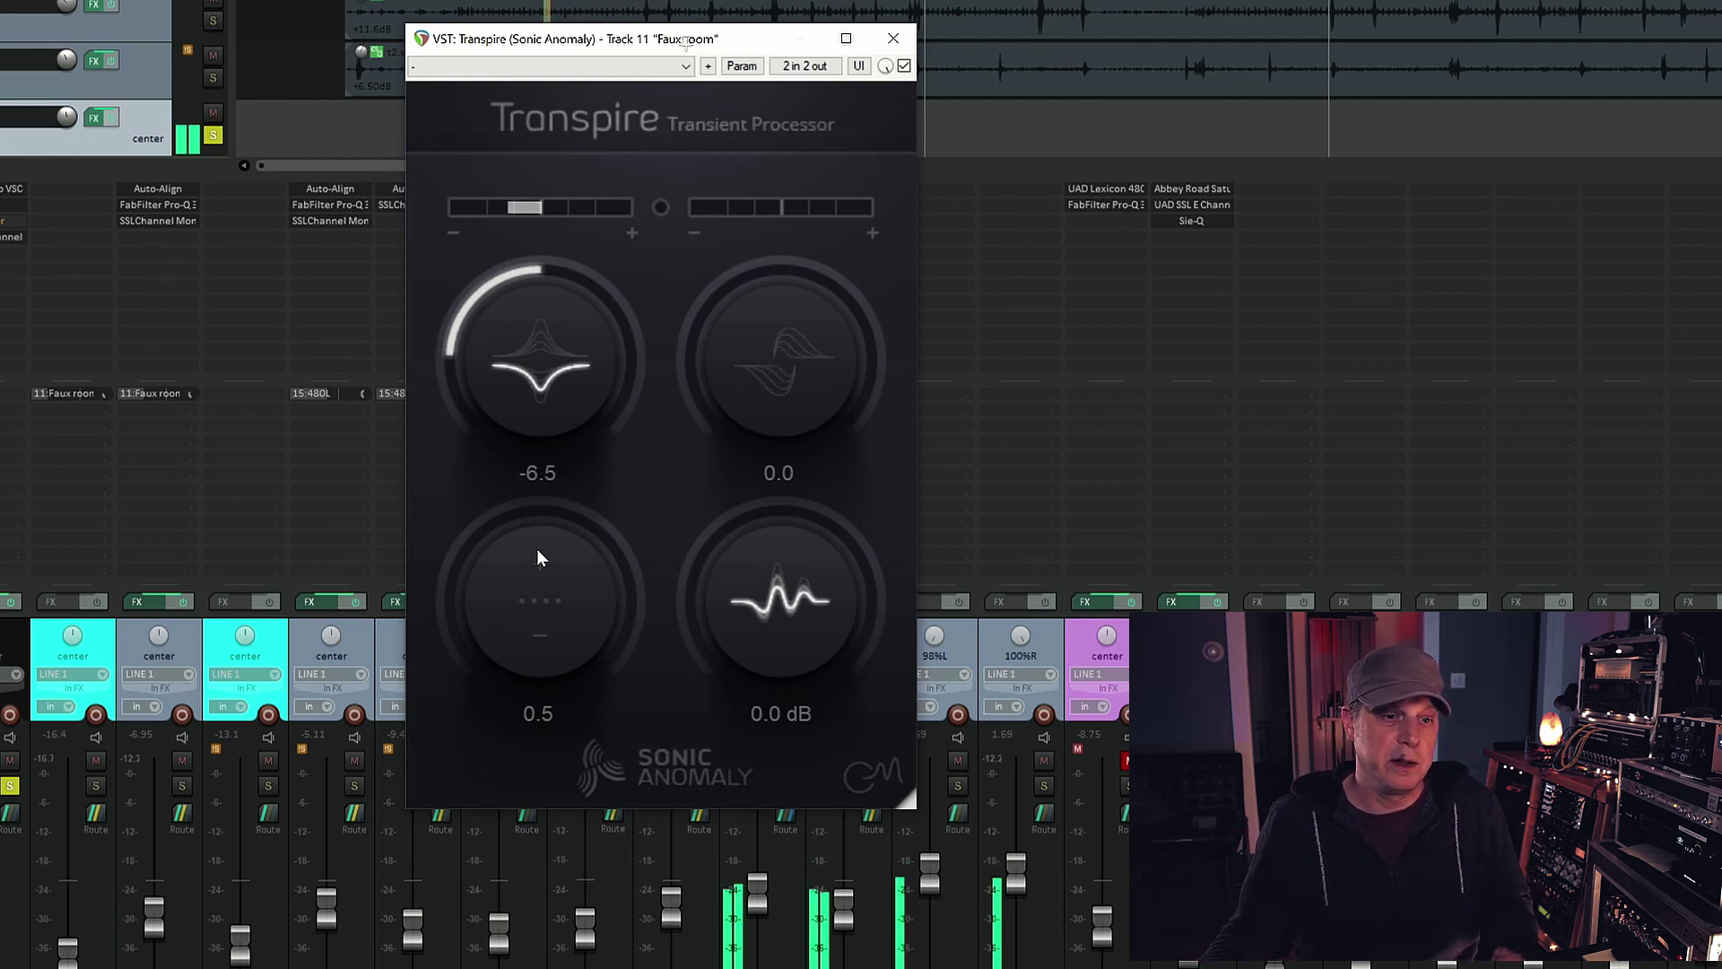
# Try negative sustain in Transpire, settle on 4.8, and set the dotted plus/minus knob to 0.6
pyautogui.moveTo(734, 333); pyautogui.dragTo(654, 544)
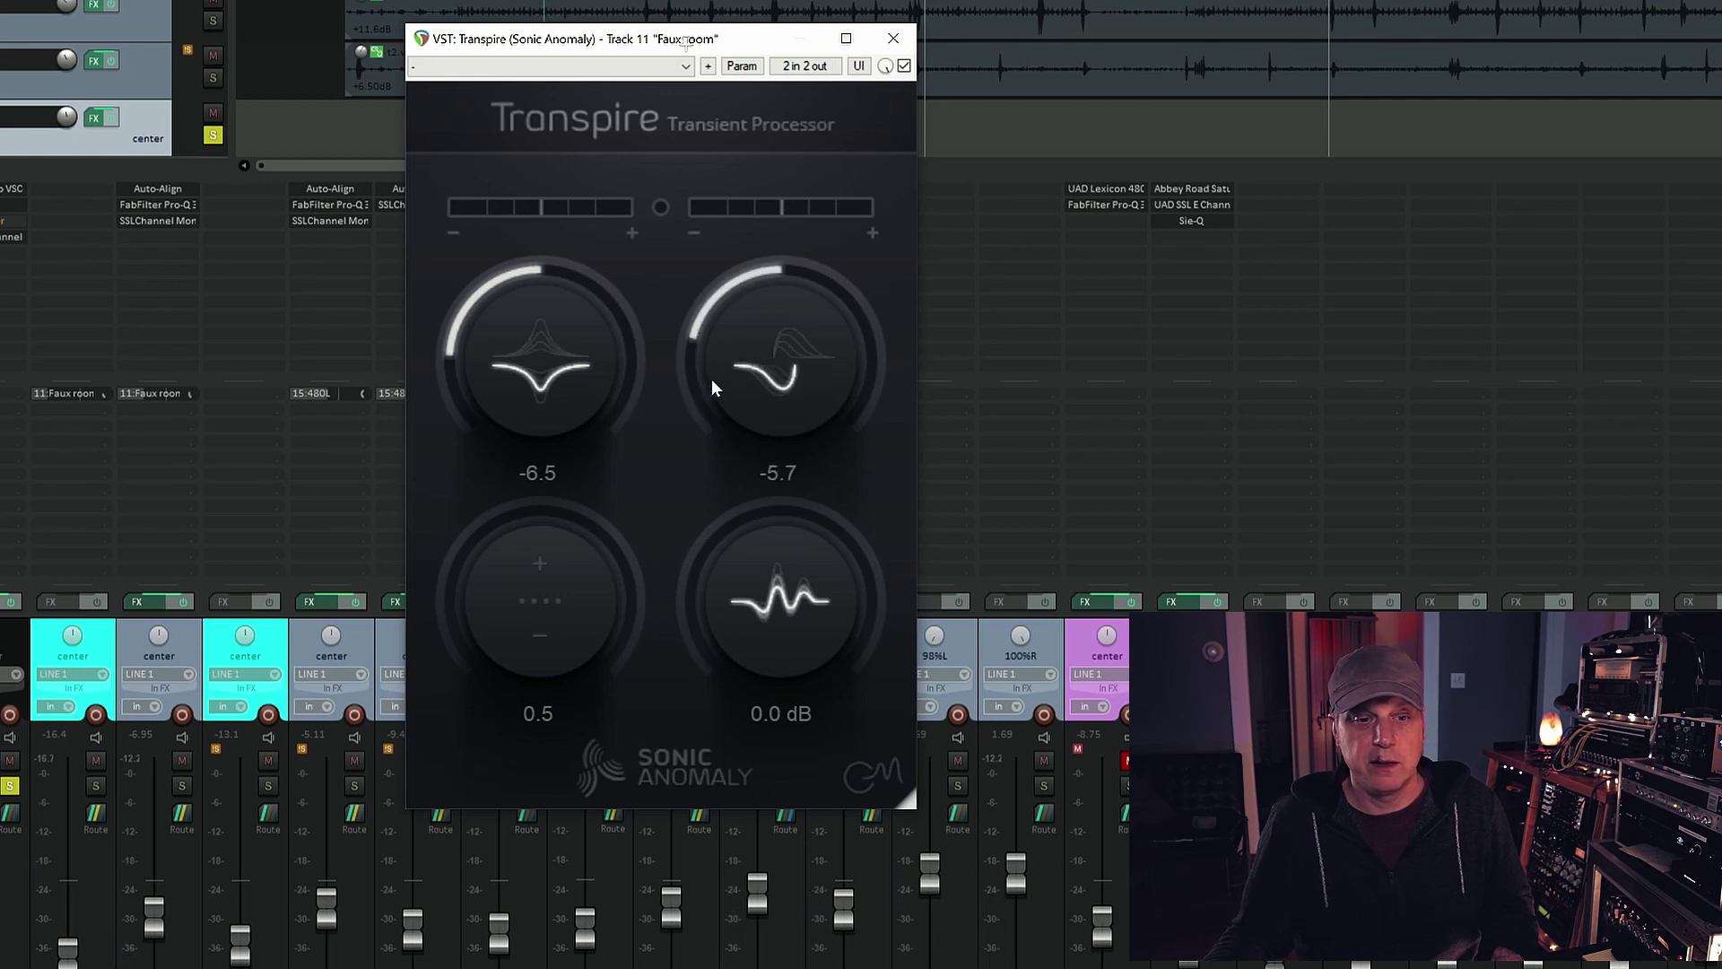
pyautogui.moveTo(712, 362); pyautogui.dragTo(694, 444)
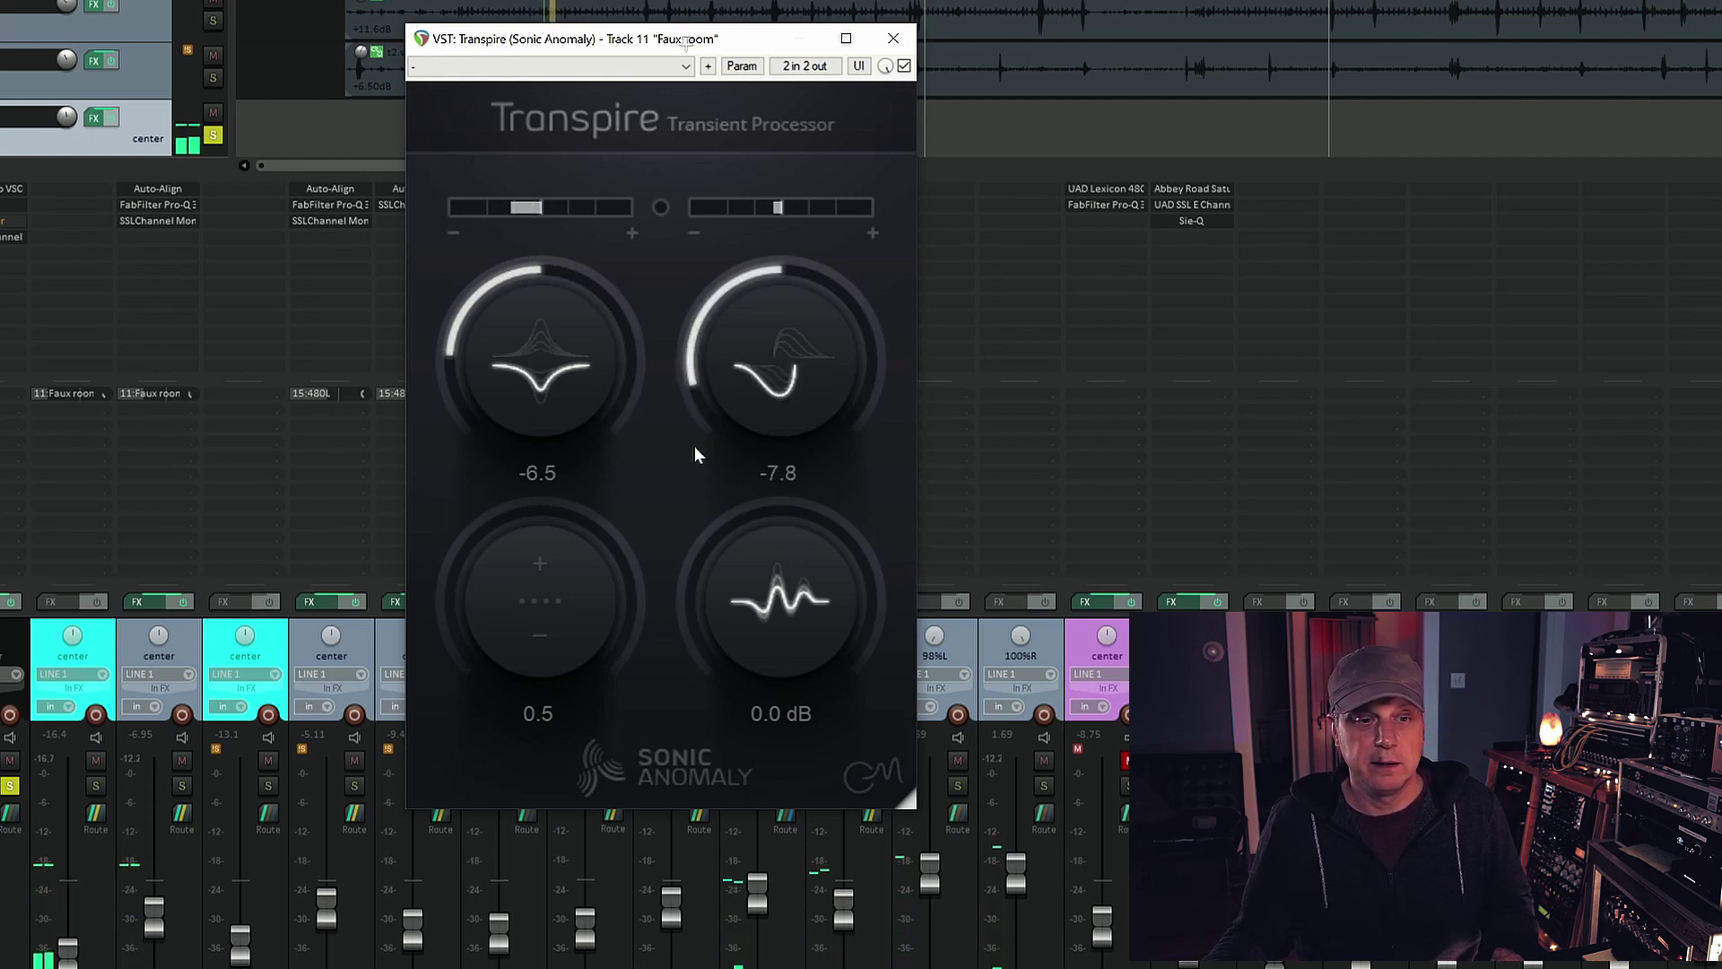
pyautogui.moveTo(702, 380); pyautogui.dragTo(765, 0)
pyautogui.moveTo(685, 40); pyautogui.dragTo(684, 53)
pyautogui.moveTo(543, 540); pyautogui.dragTo(550, 508)
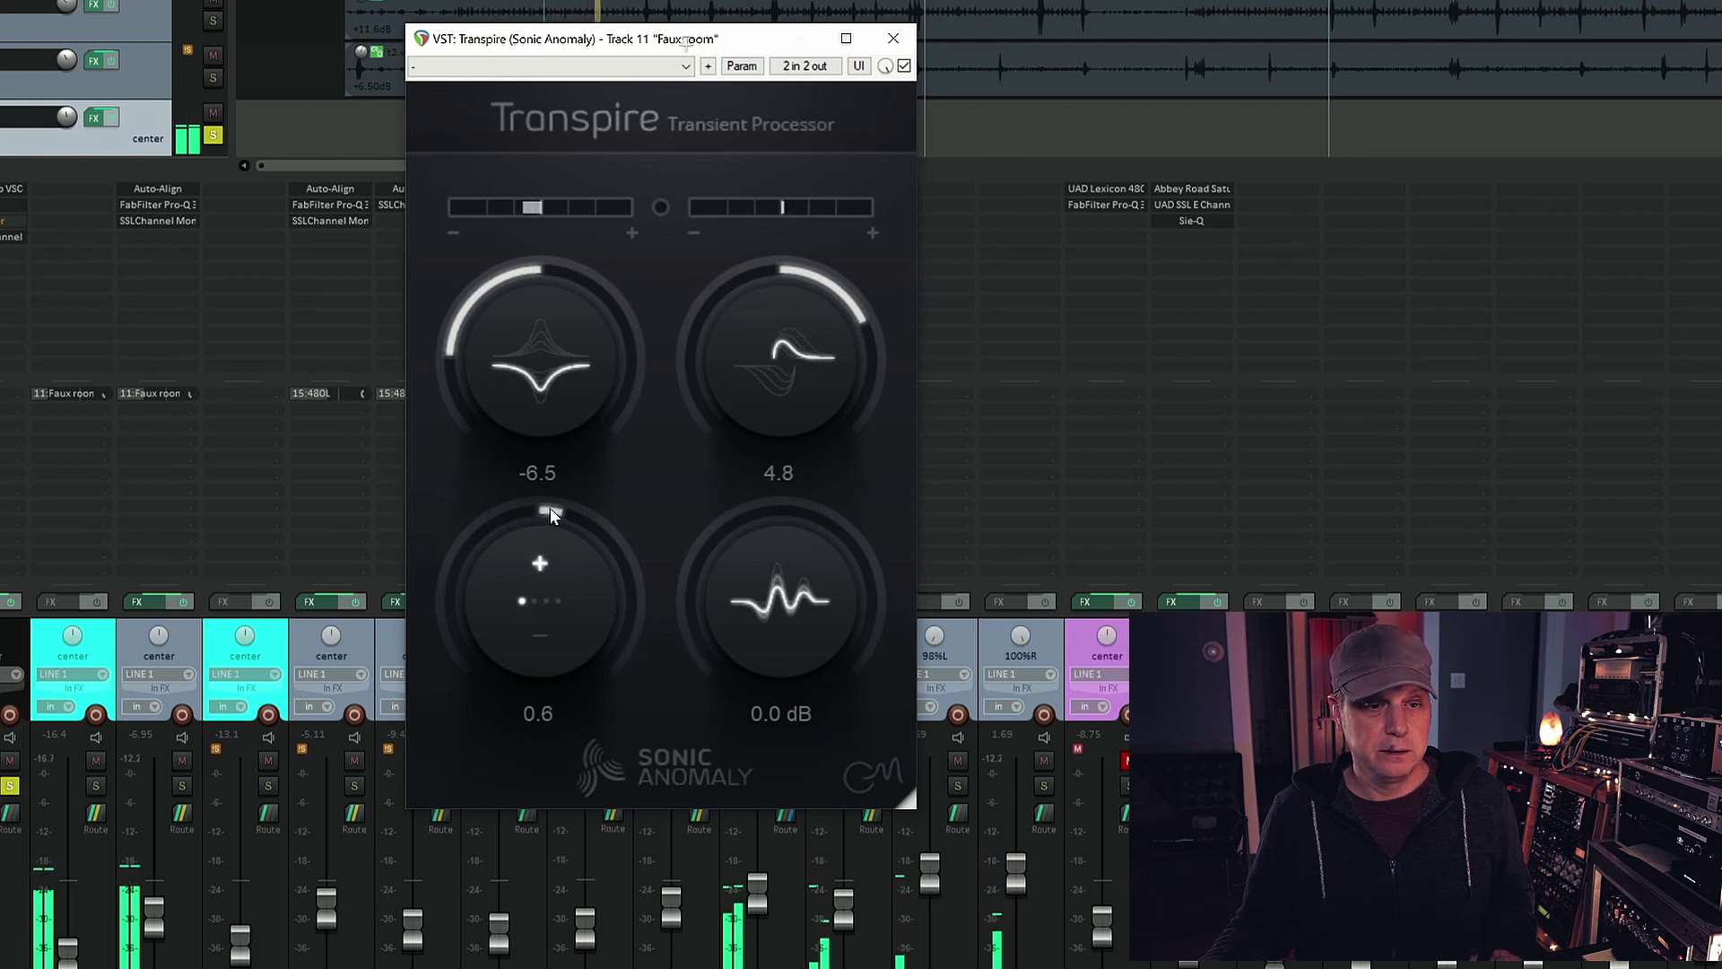
# Compare Transpire bypassed and enabled during playback, set its sustain to 5.0, and close it with the effect enabled
pyautogui.click(903, 65)
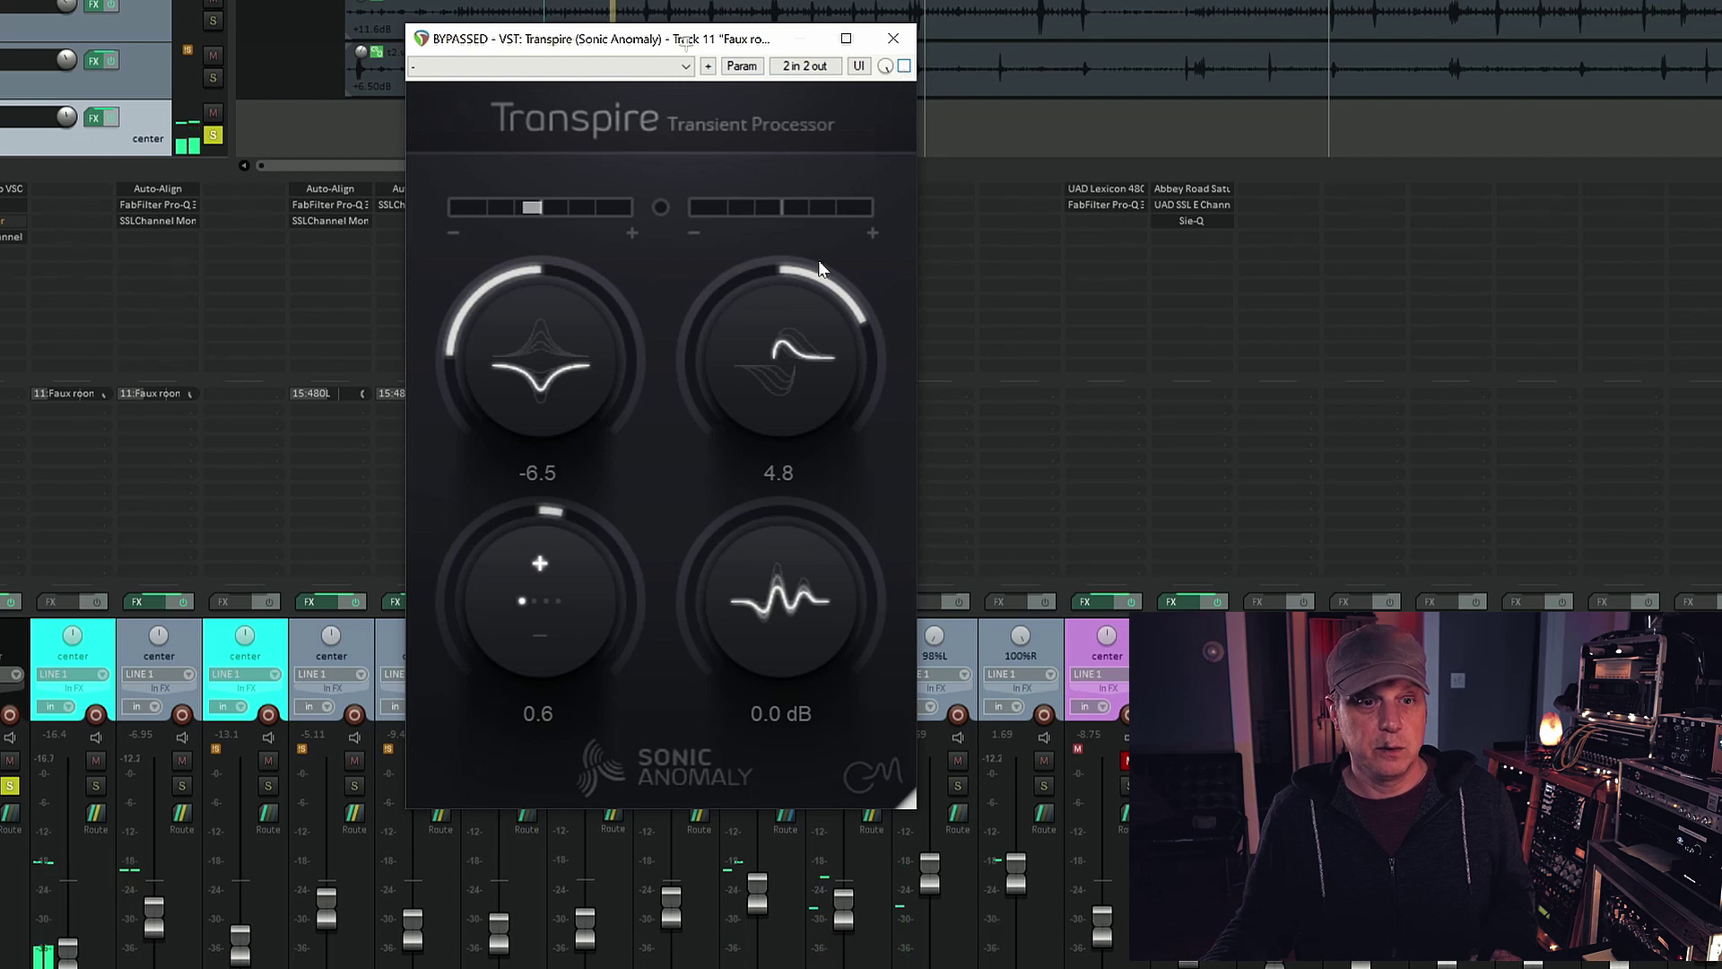
pyautogui.scroll(2, 807, 278)
pyautogui.click(903, 65)
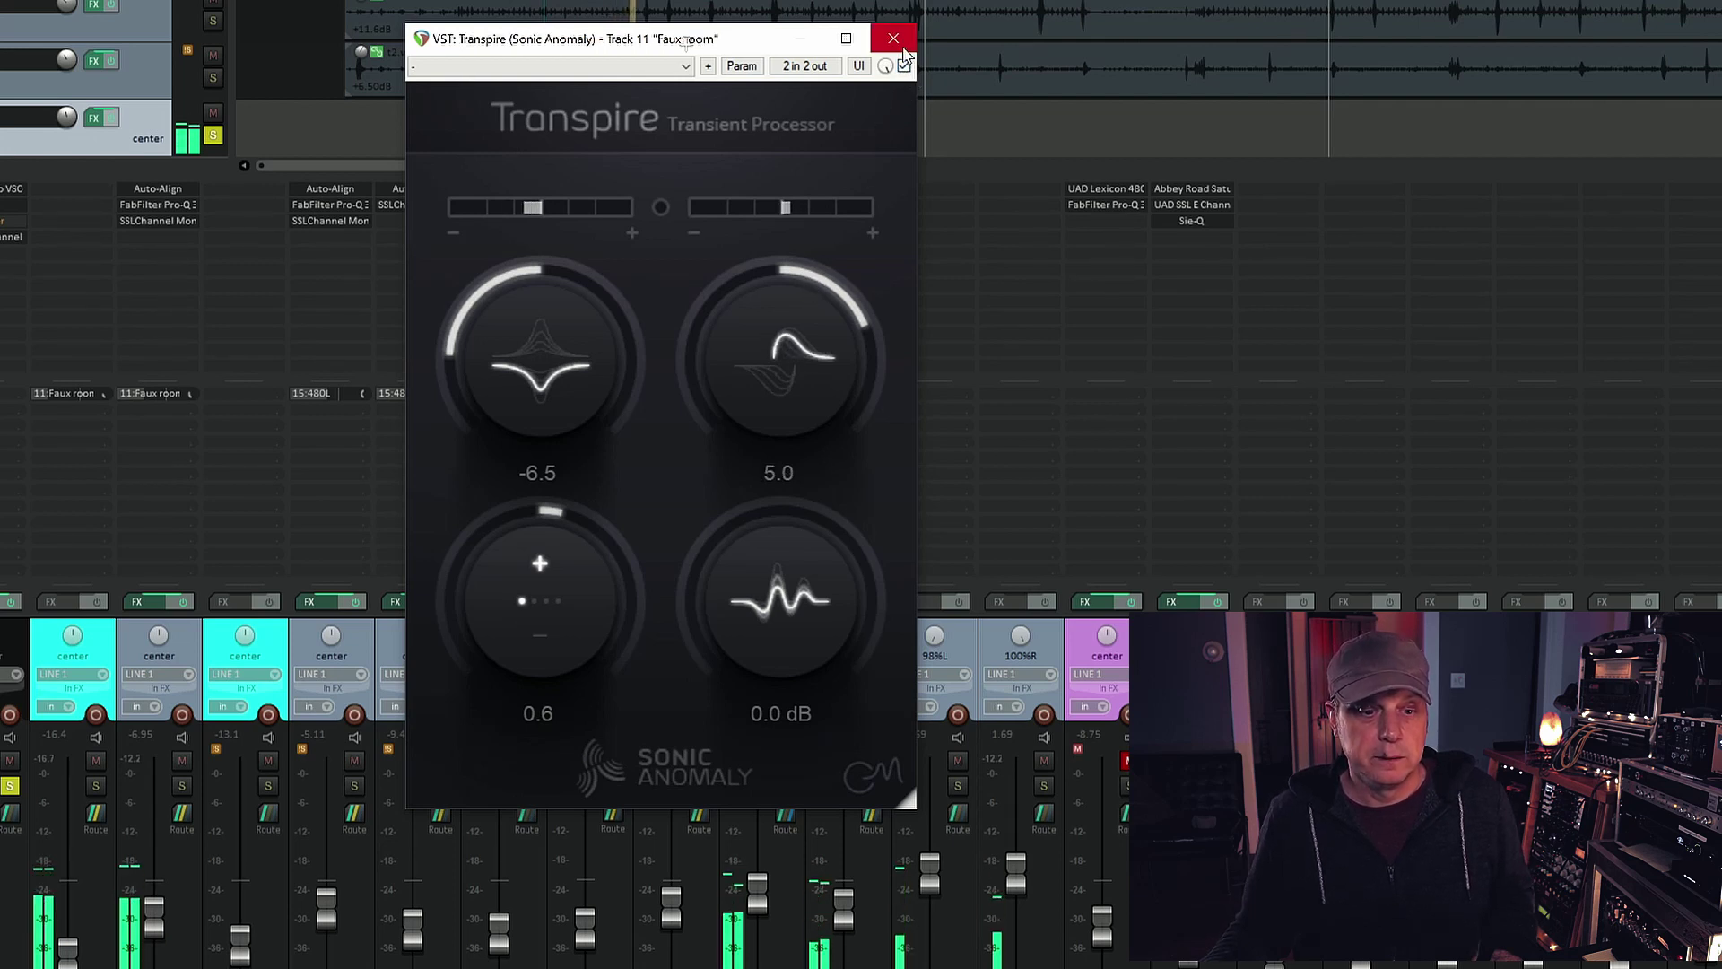
pyautogui.click(899, 43)
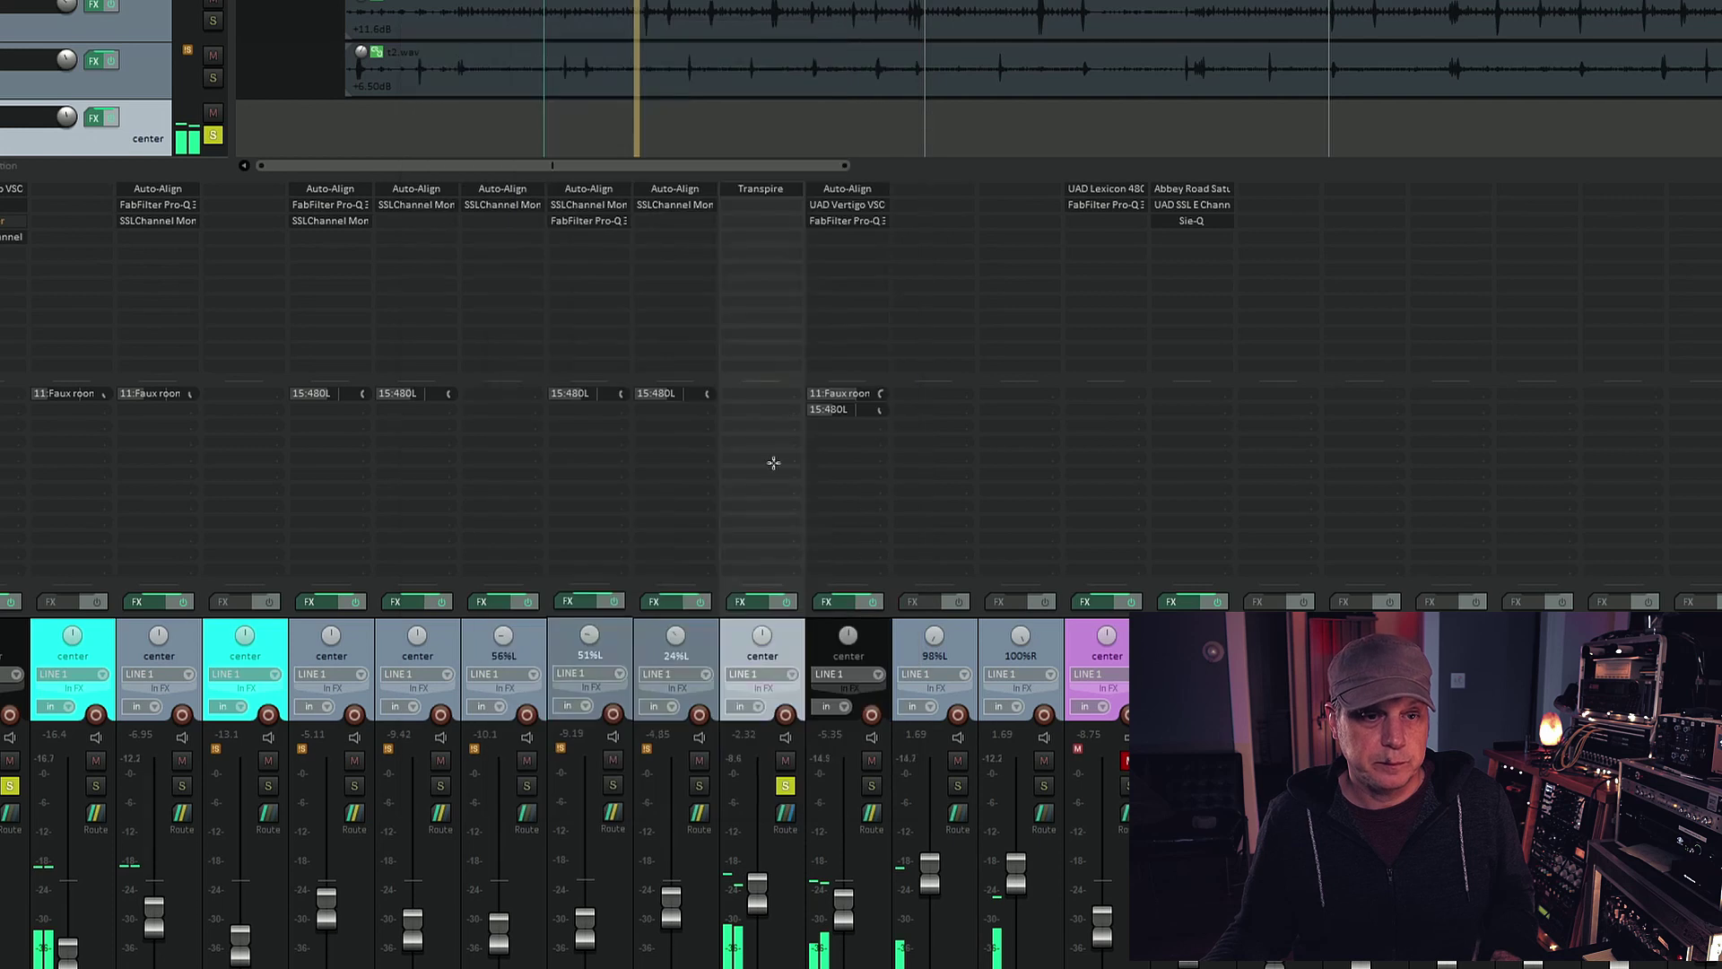
# Insert the VST3 FabFilter Pro-Q 3 after Transpire on the Faux room track and add a +0.89 dB bell band at 6160.4 Hz
pyautogui.doubleClick(763, 237)
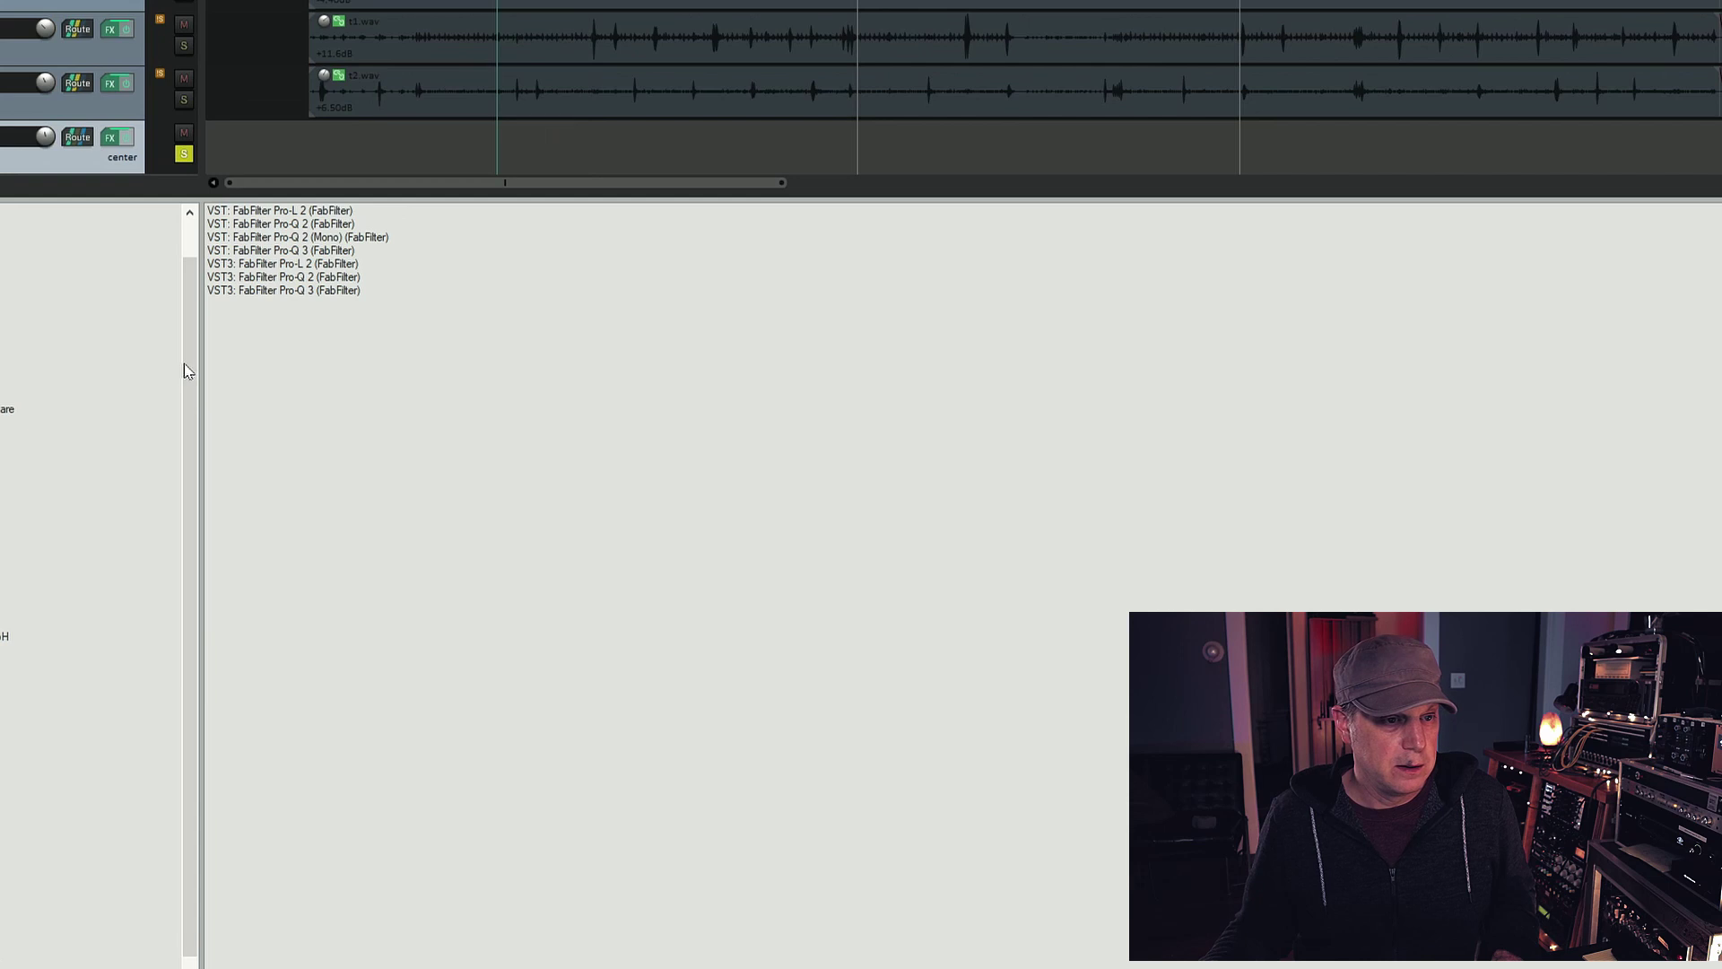
pyautogui.doubleClick(240, 296)
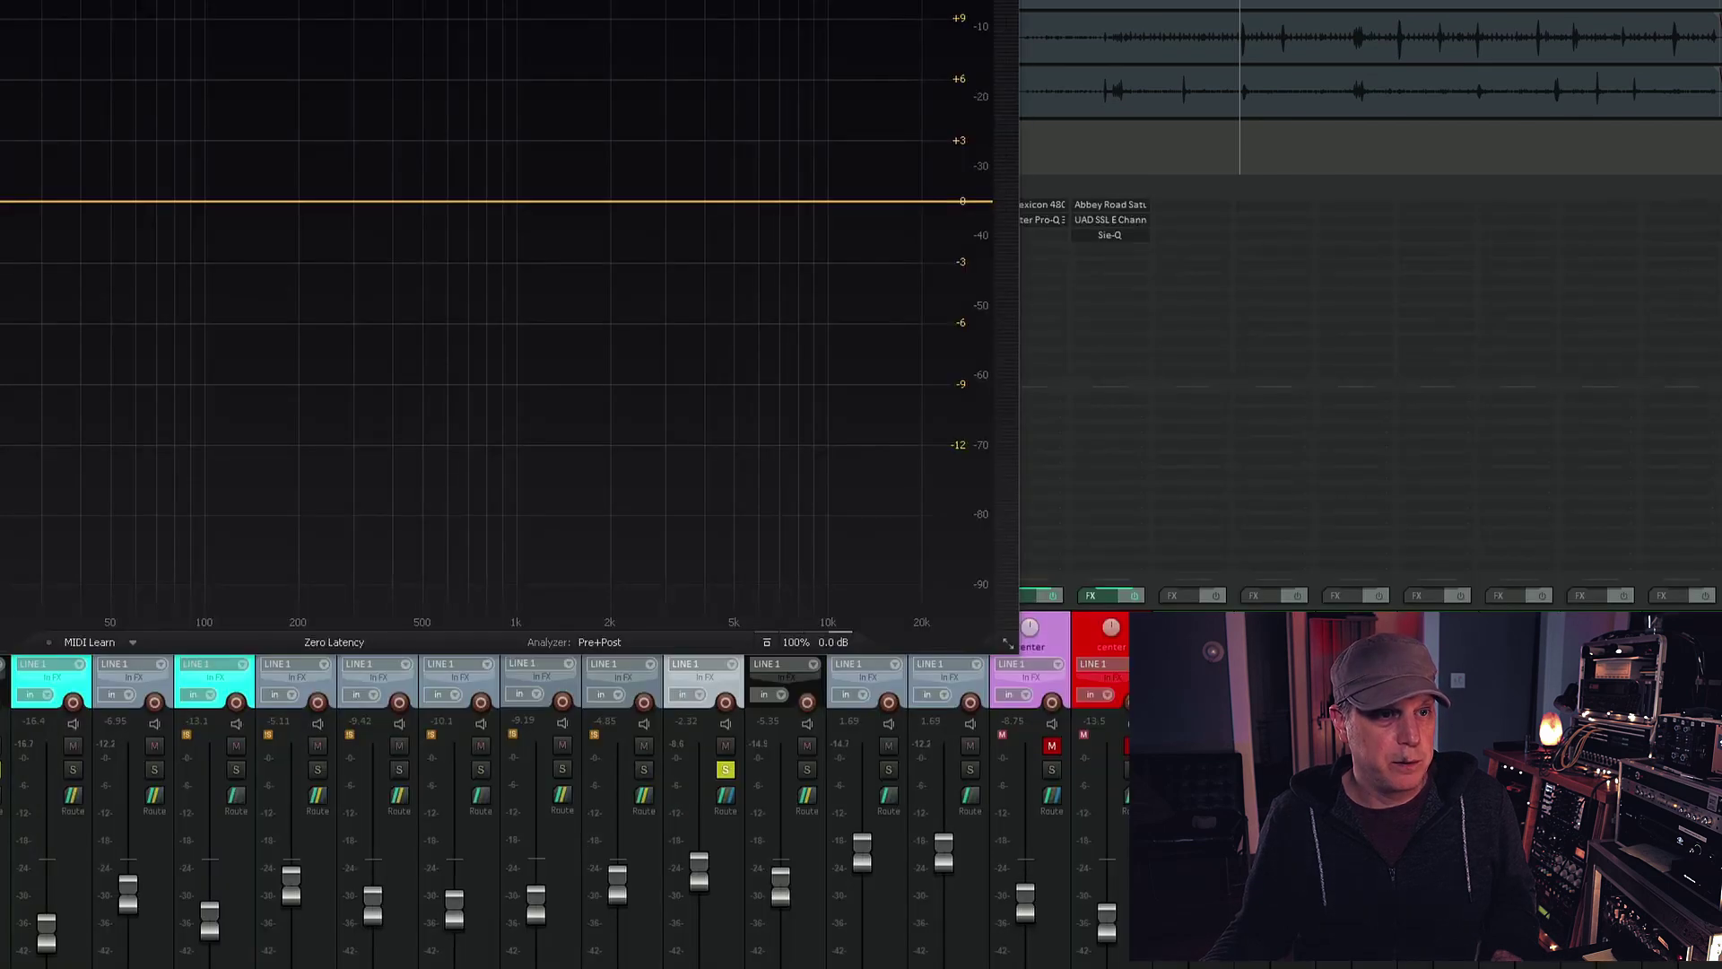
pyautogui.press('space')
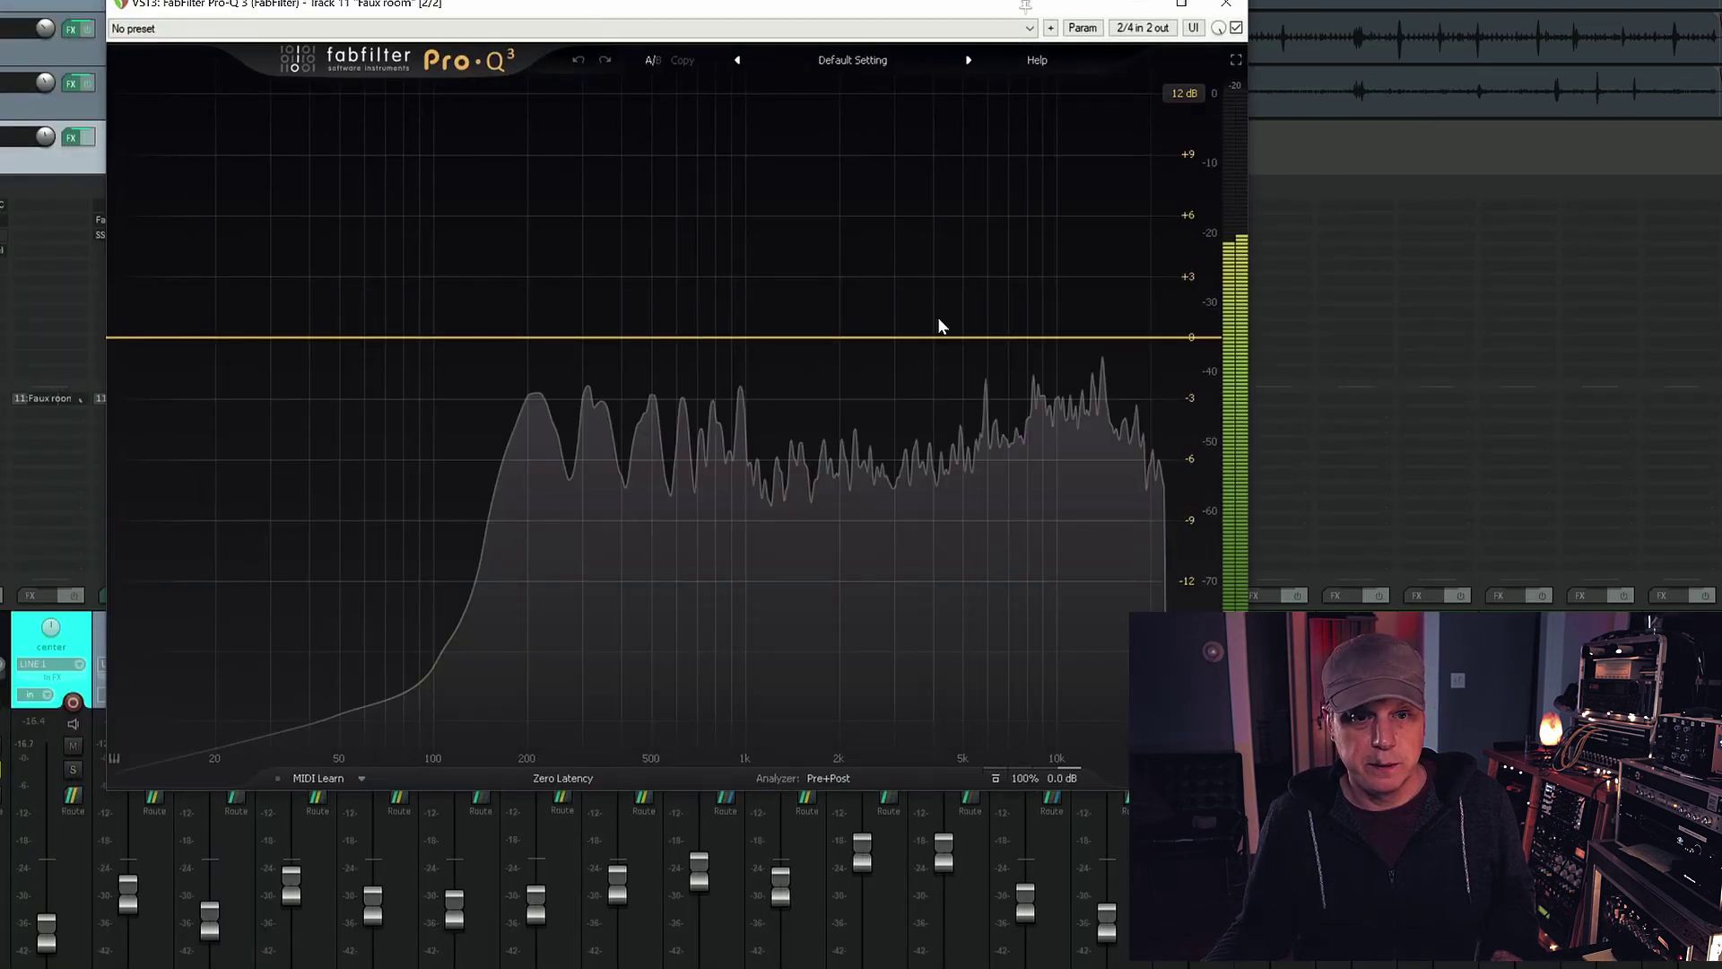
pyautogui.press('space')
pyautogui.moveTo(991, 339); pyautogui.dragTo(994, 322)
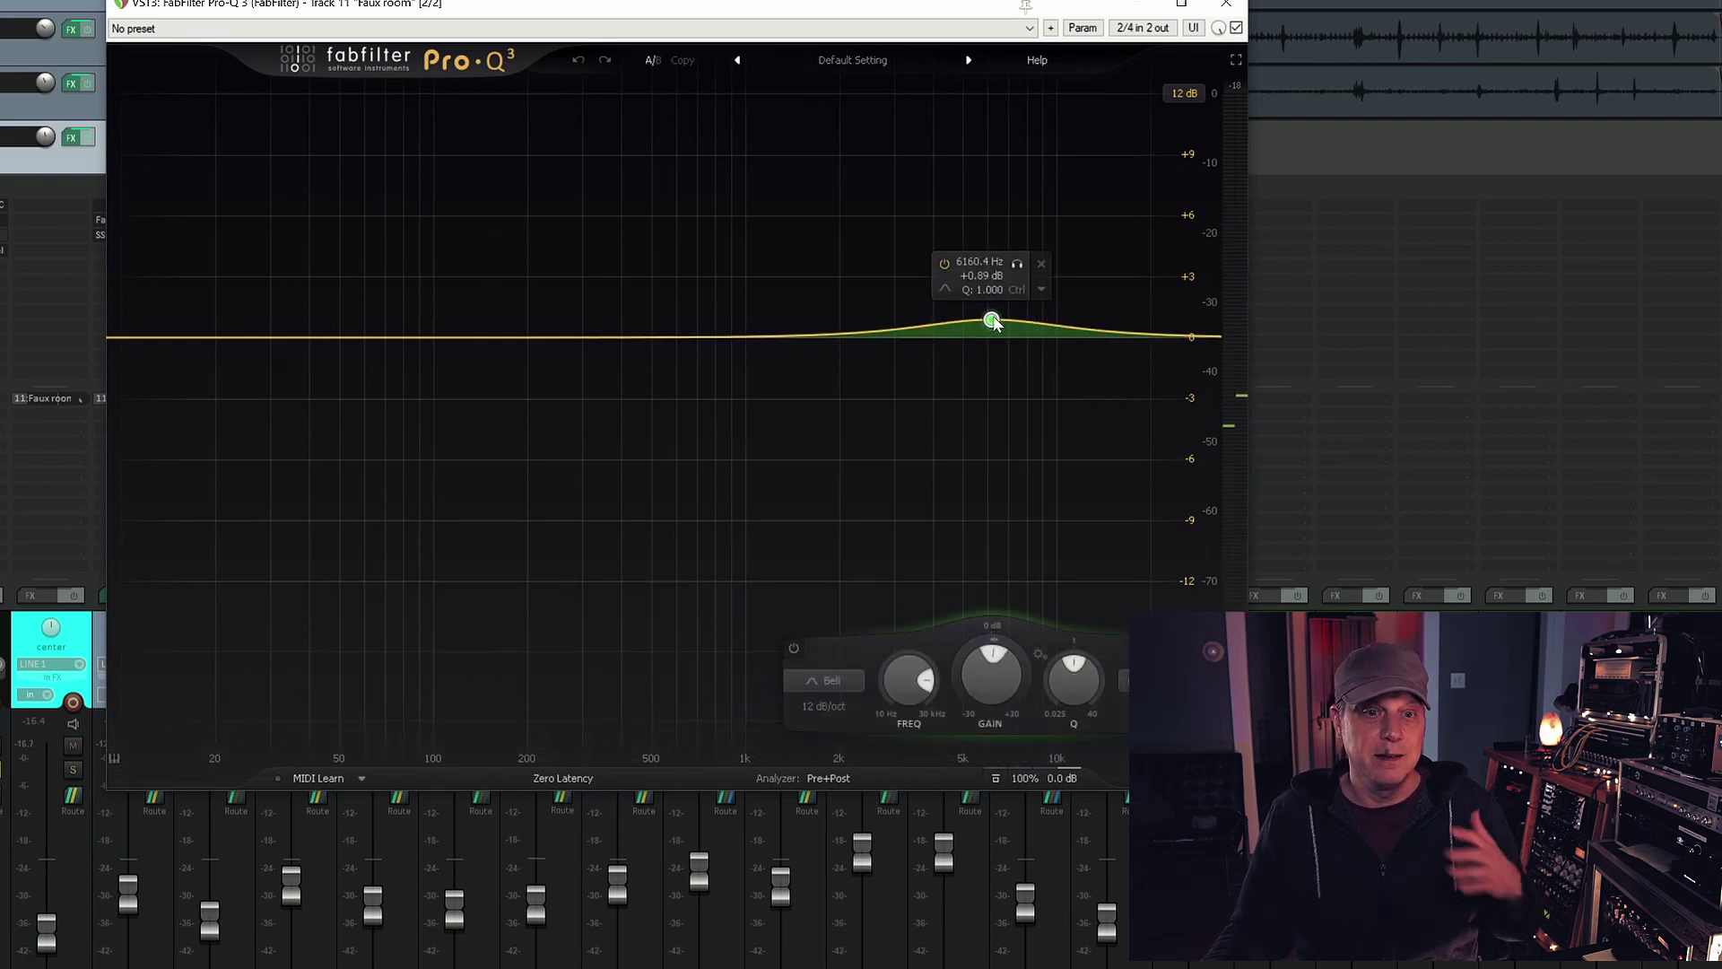
# Make the high bell band dynamic with a -30.0 dB threshold and place it at 8152.5 Hz, -0.05 dB during playback
pyautogui.moveTo(994, 323); pyautogui.dragTo(994, 322)
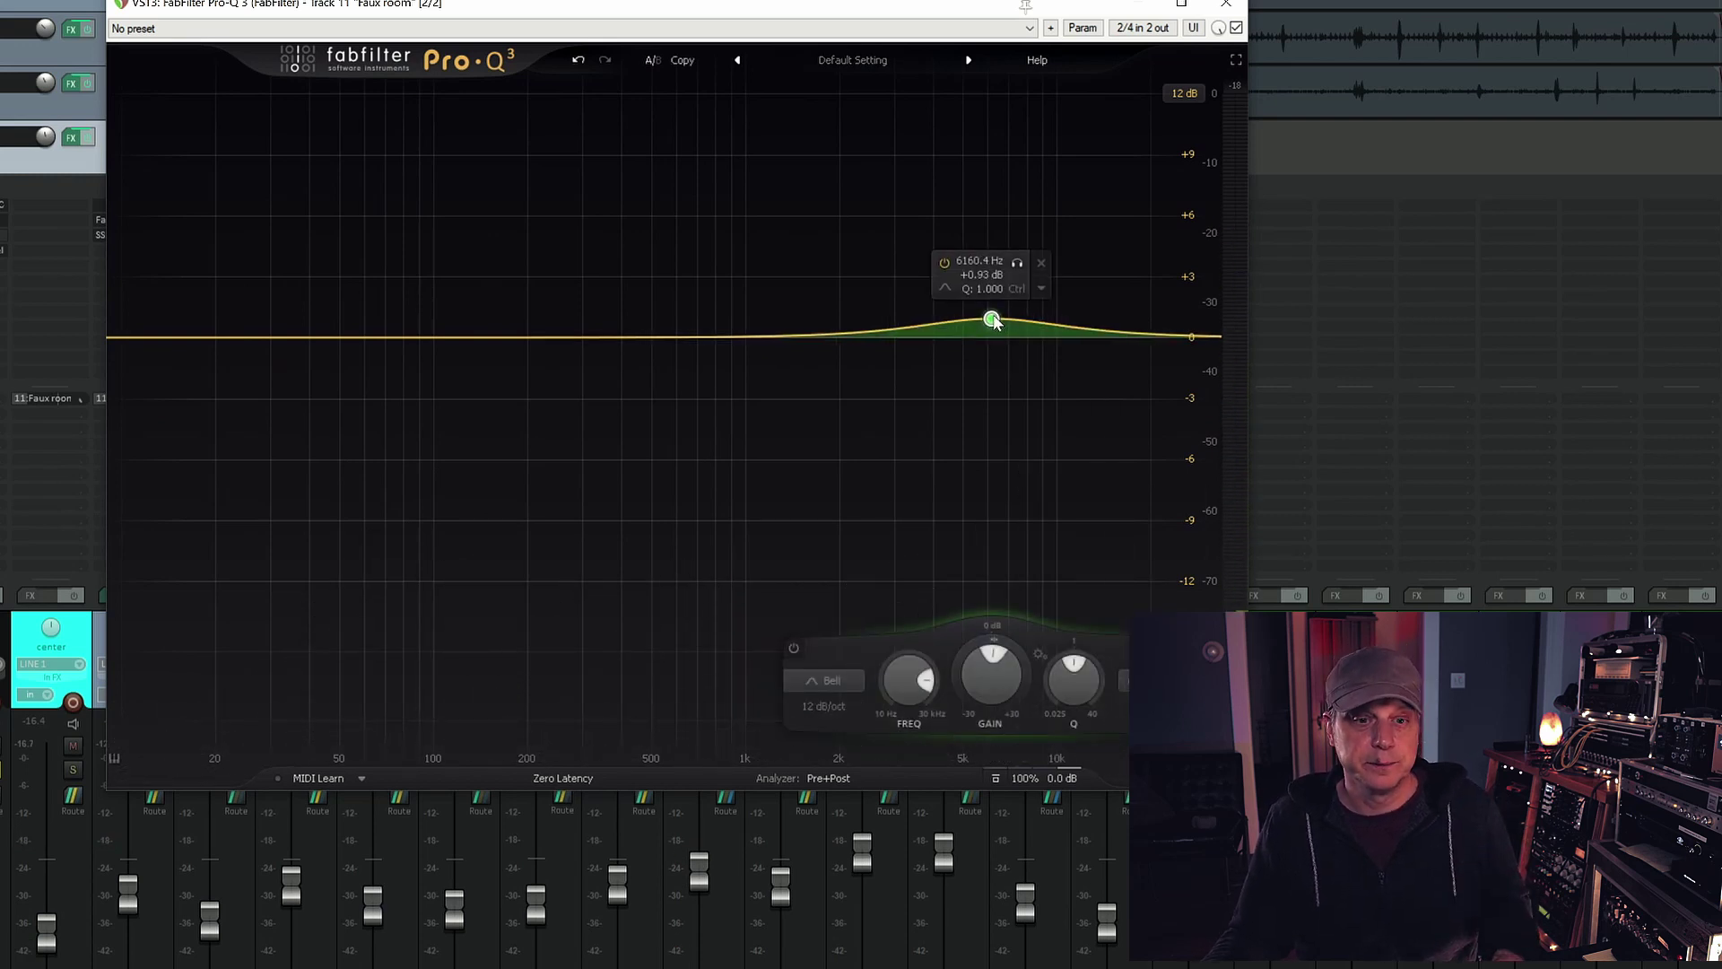
pyautogui.press('space')
pyautogui.moveTo(993, 322); pyautogui.dragTo(1036, 266)
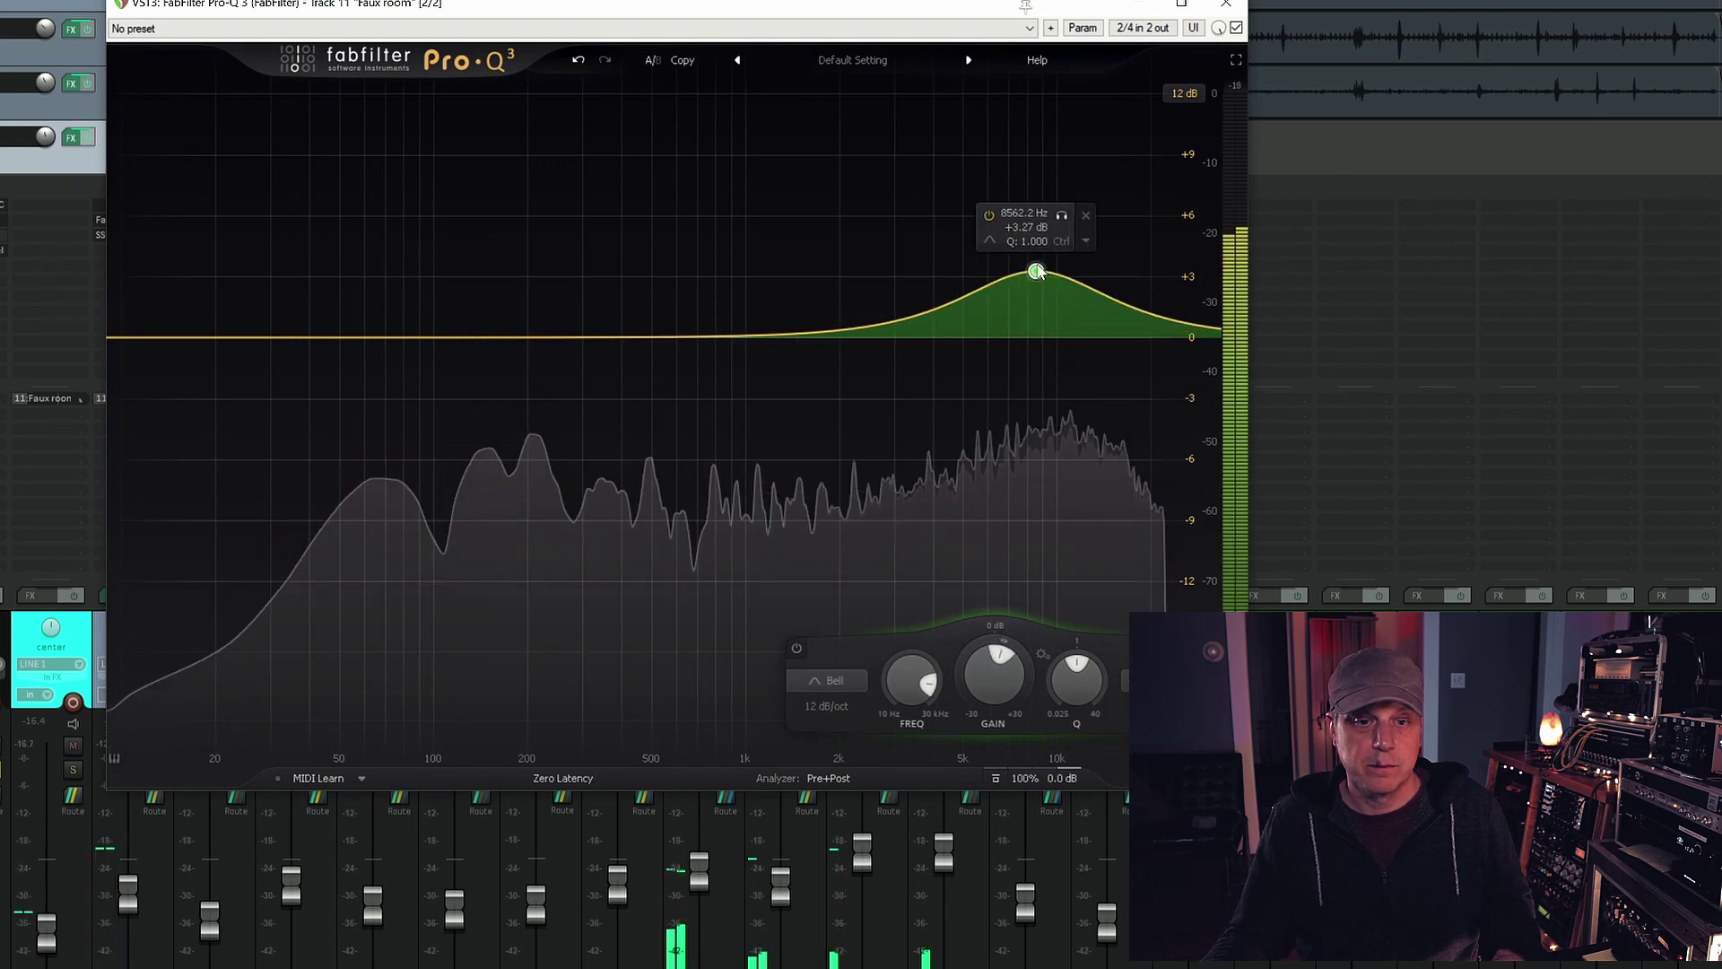
pyautogui.moveTo(1041, 307); pyautogui.dragTo(1028, 345)
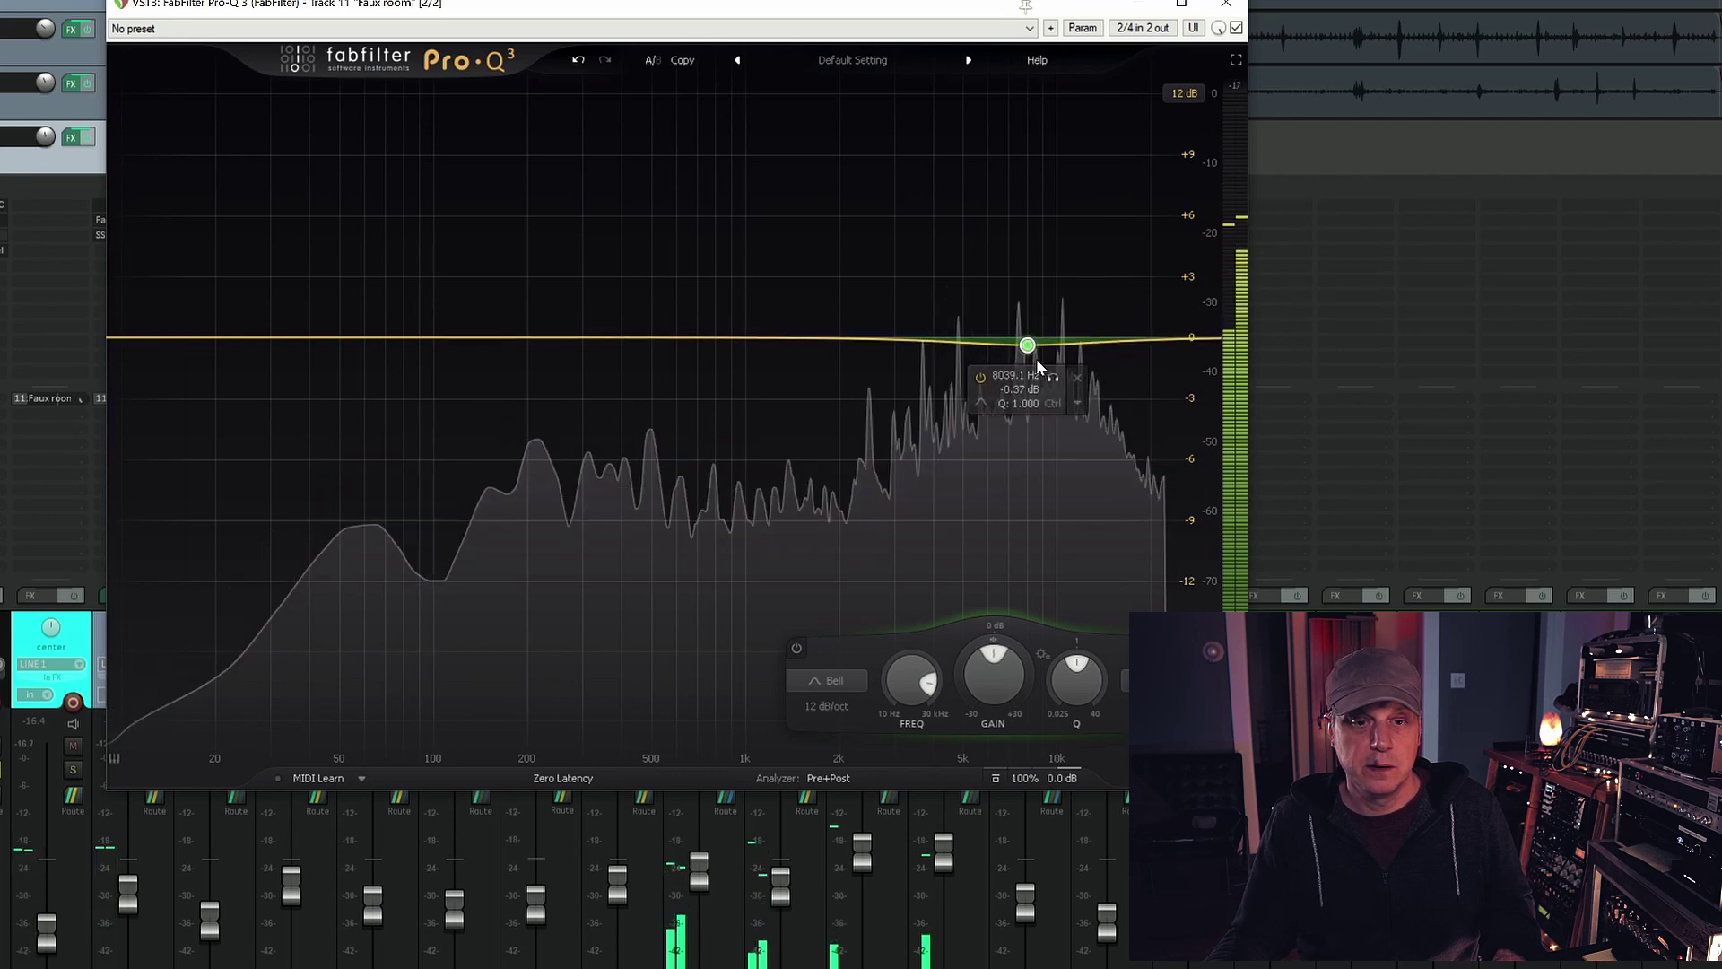
pyautogui.click(1079, 402)
pyautogui.click(1101, 467)
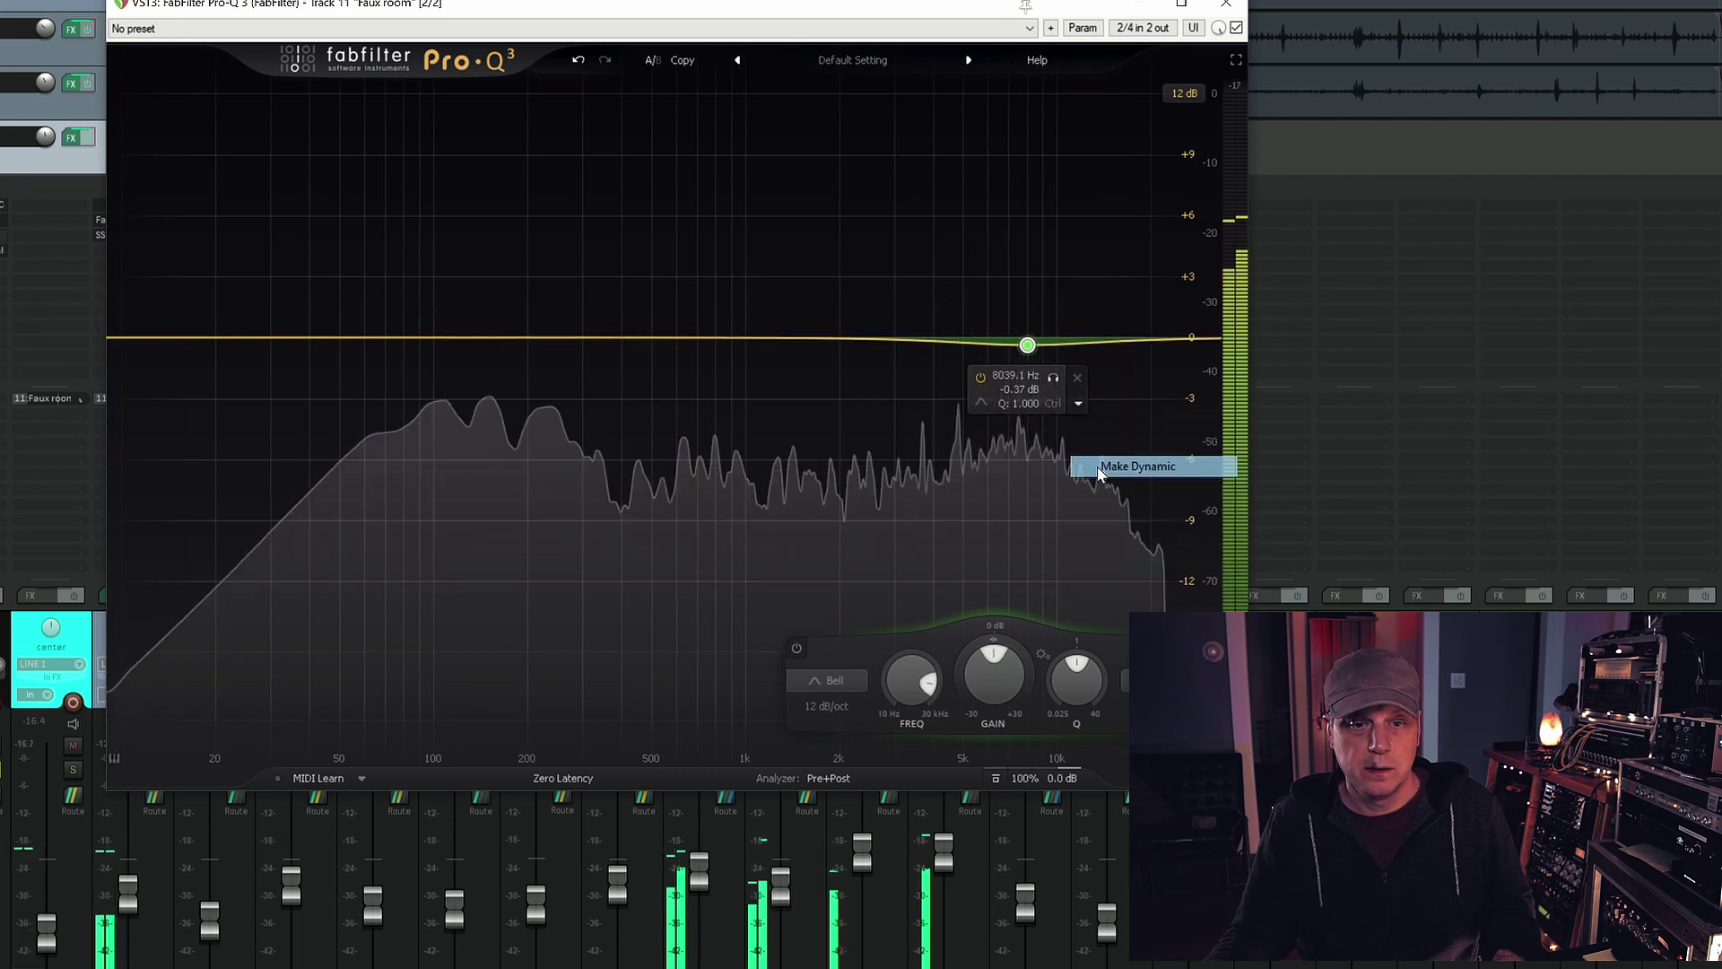
pyautogui.moveTo(1046, 659); pyautogui.dragTo(1047, 687)
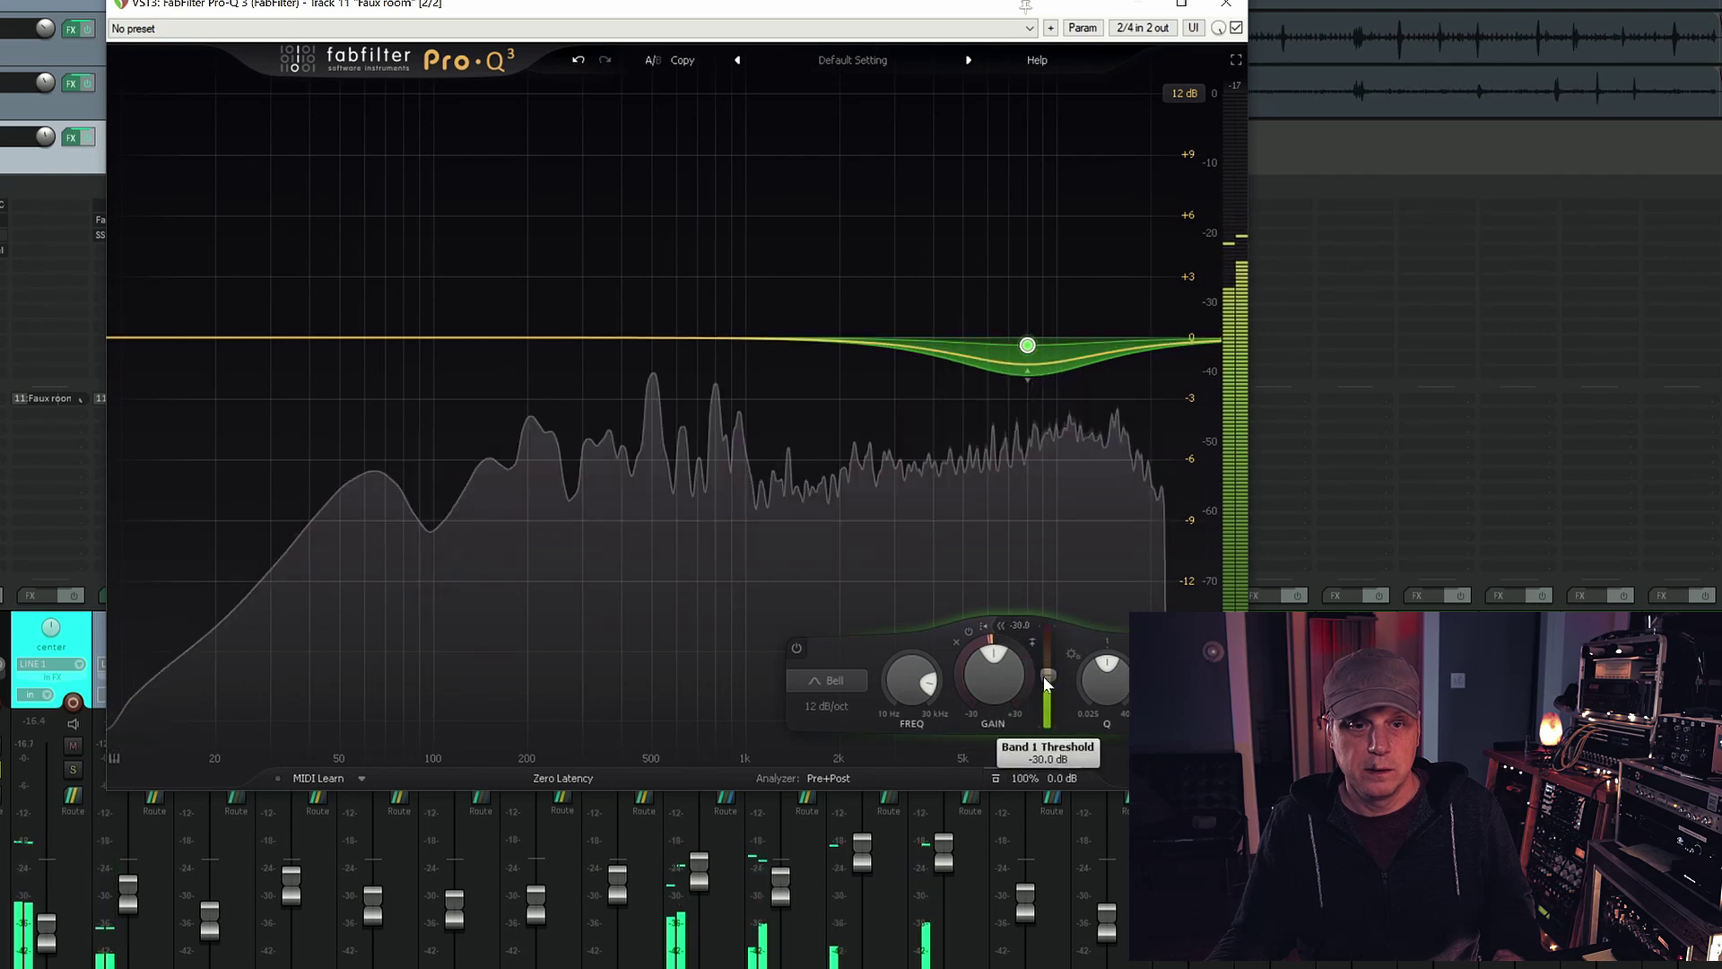
pyautogui.moveTo(1030, 384)
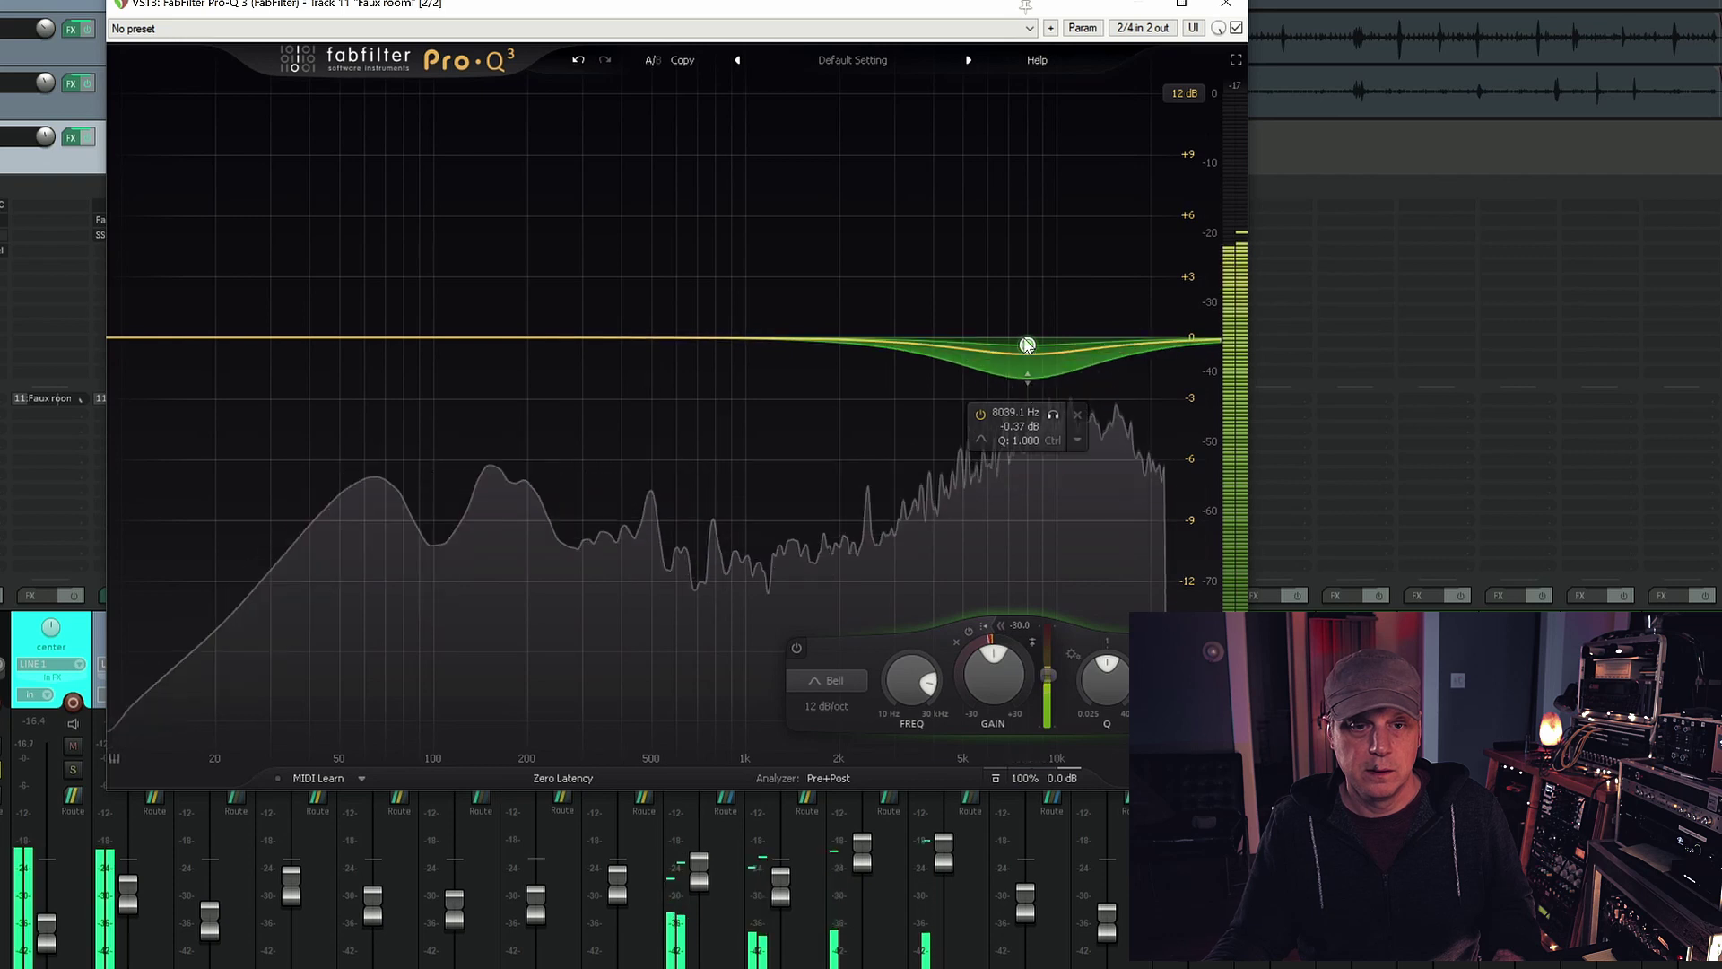
pyautogui.moveTo(1047, 361); pyautogui.dragTo(1068, 341)
# Add a high shelf band at 10941 Hz with +0.65 dB gain and make it dynamic
pyautogui.click(1081, 337)
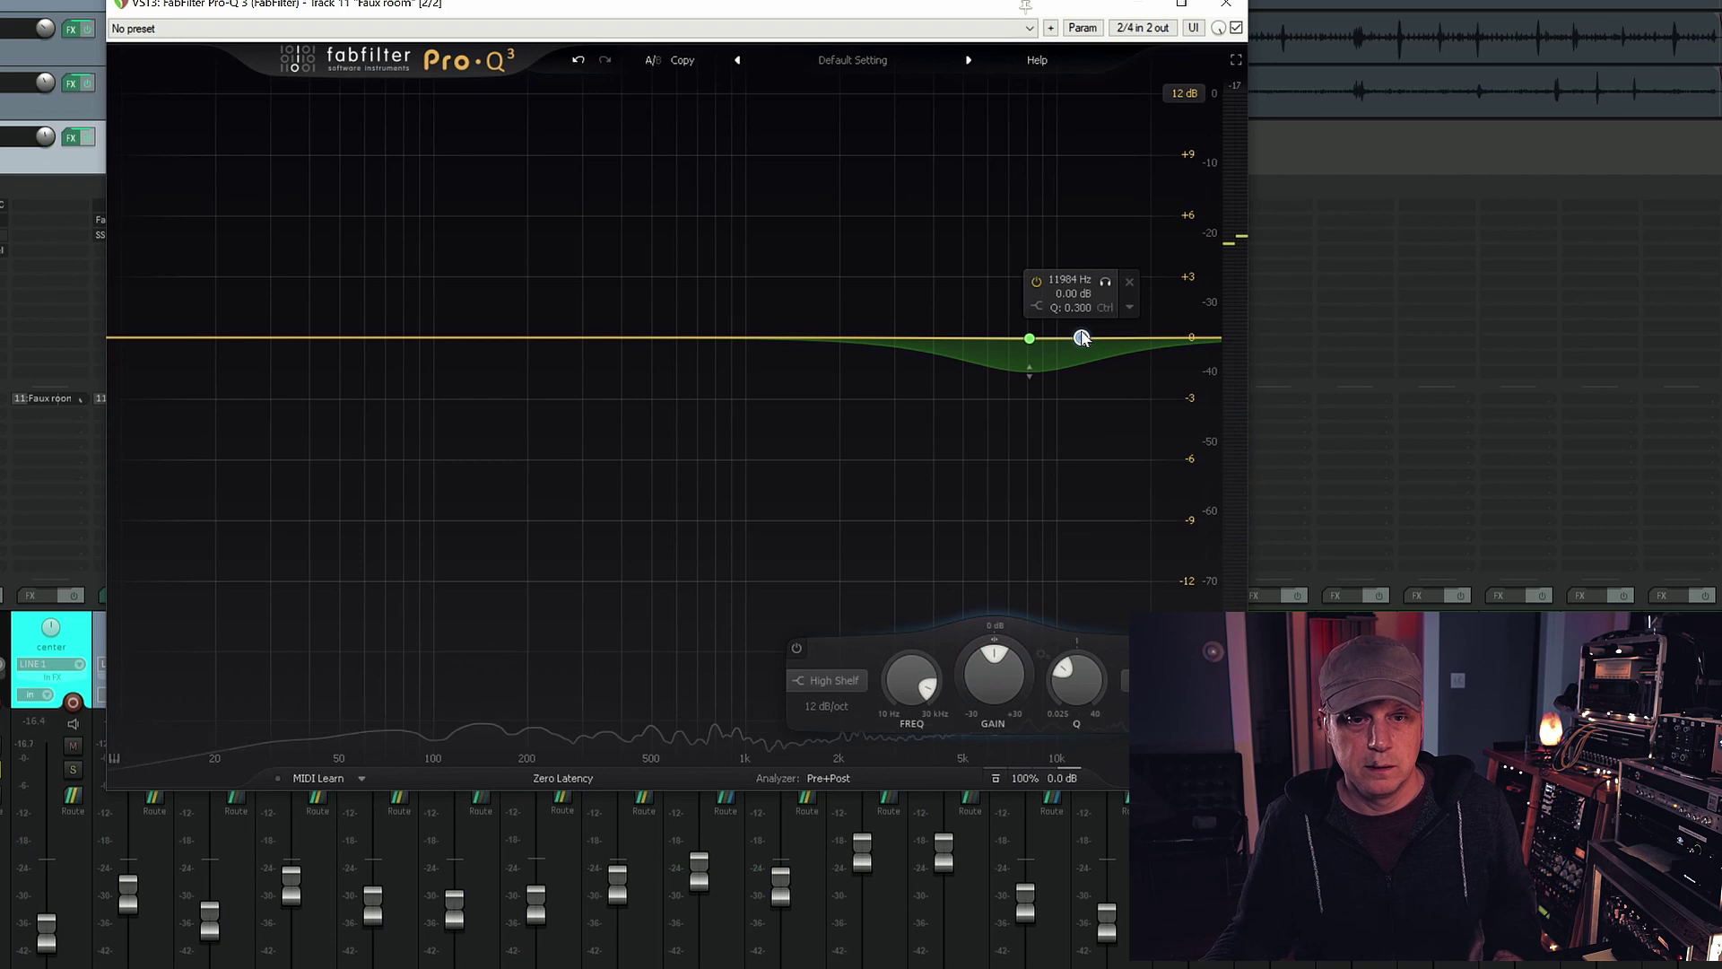
pyautogui.moveTo(1080, 332); pyautogui.dragTo(1069, 313)
pyautogui.click(1107, 302)
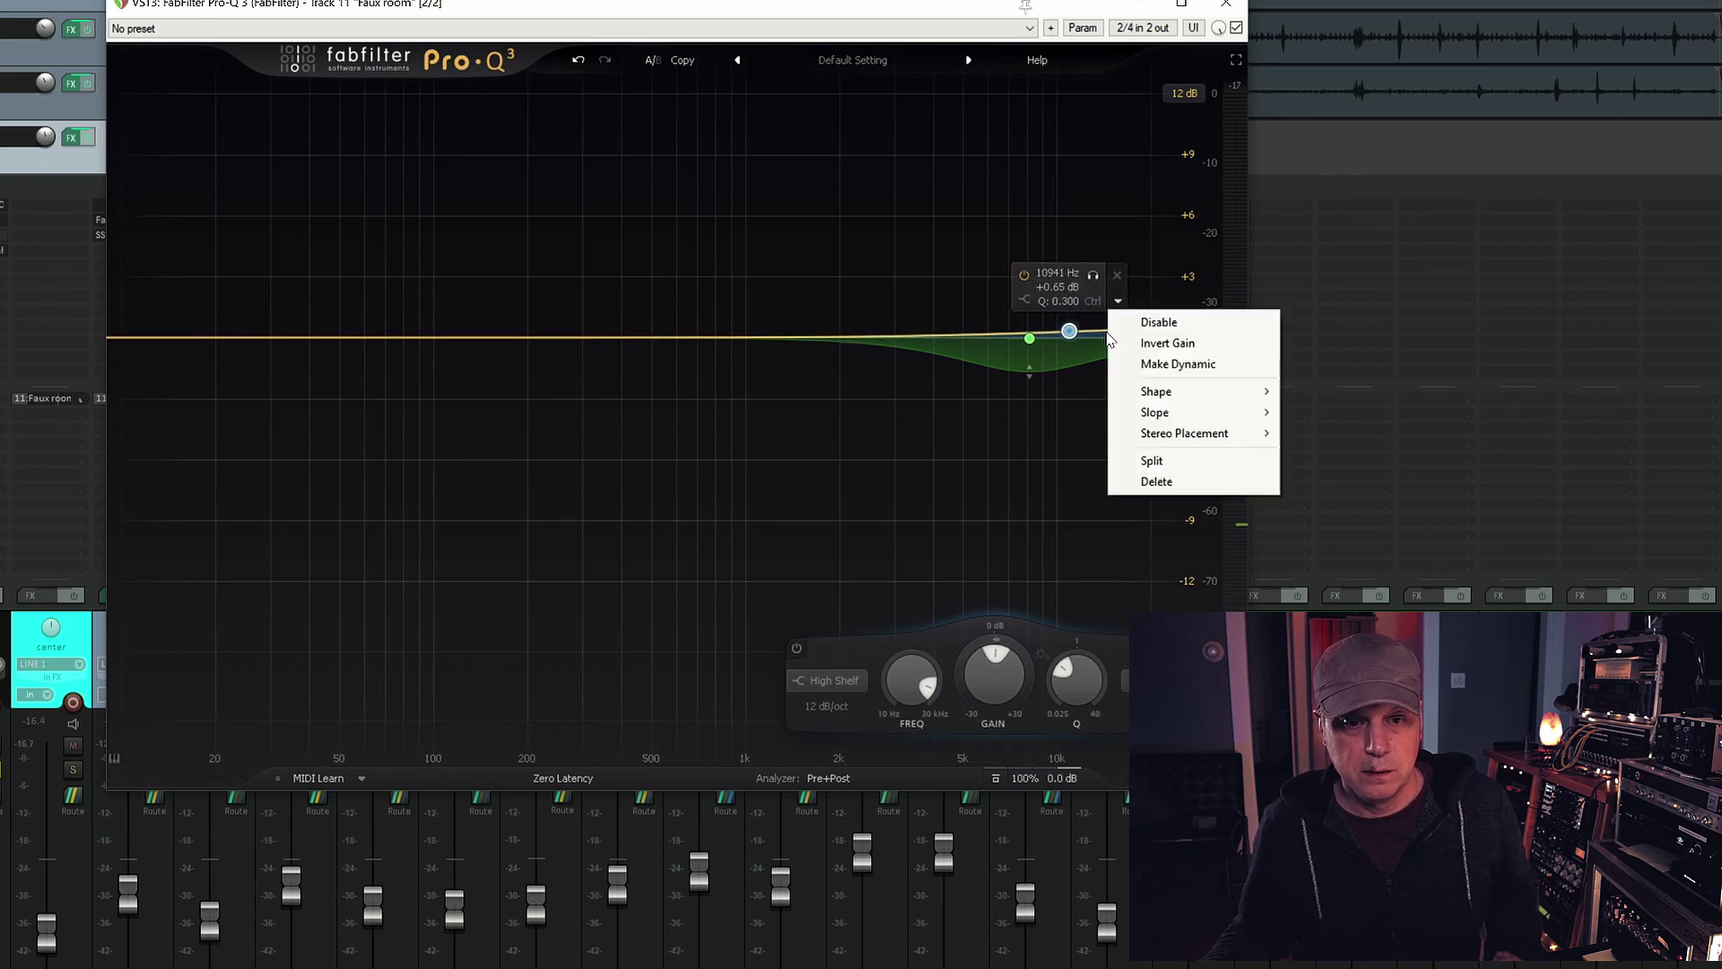
pyautogui.click(1129, 364)
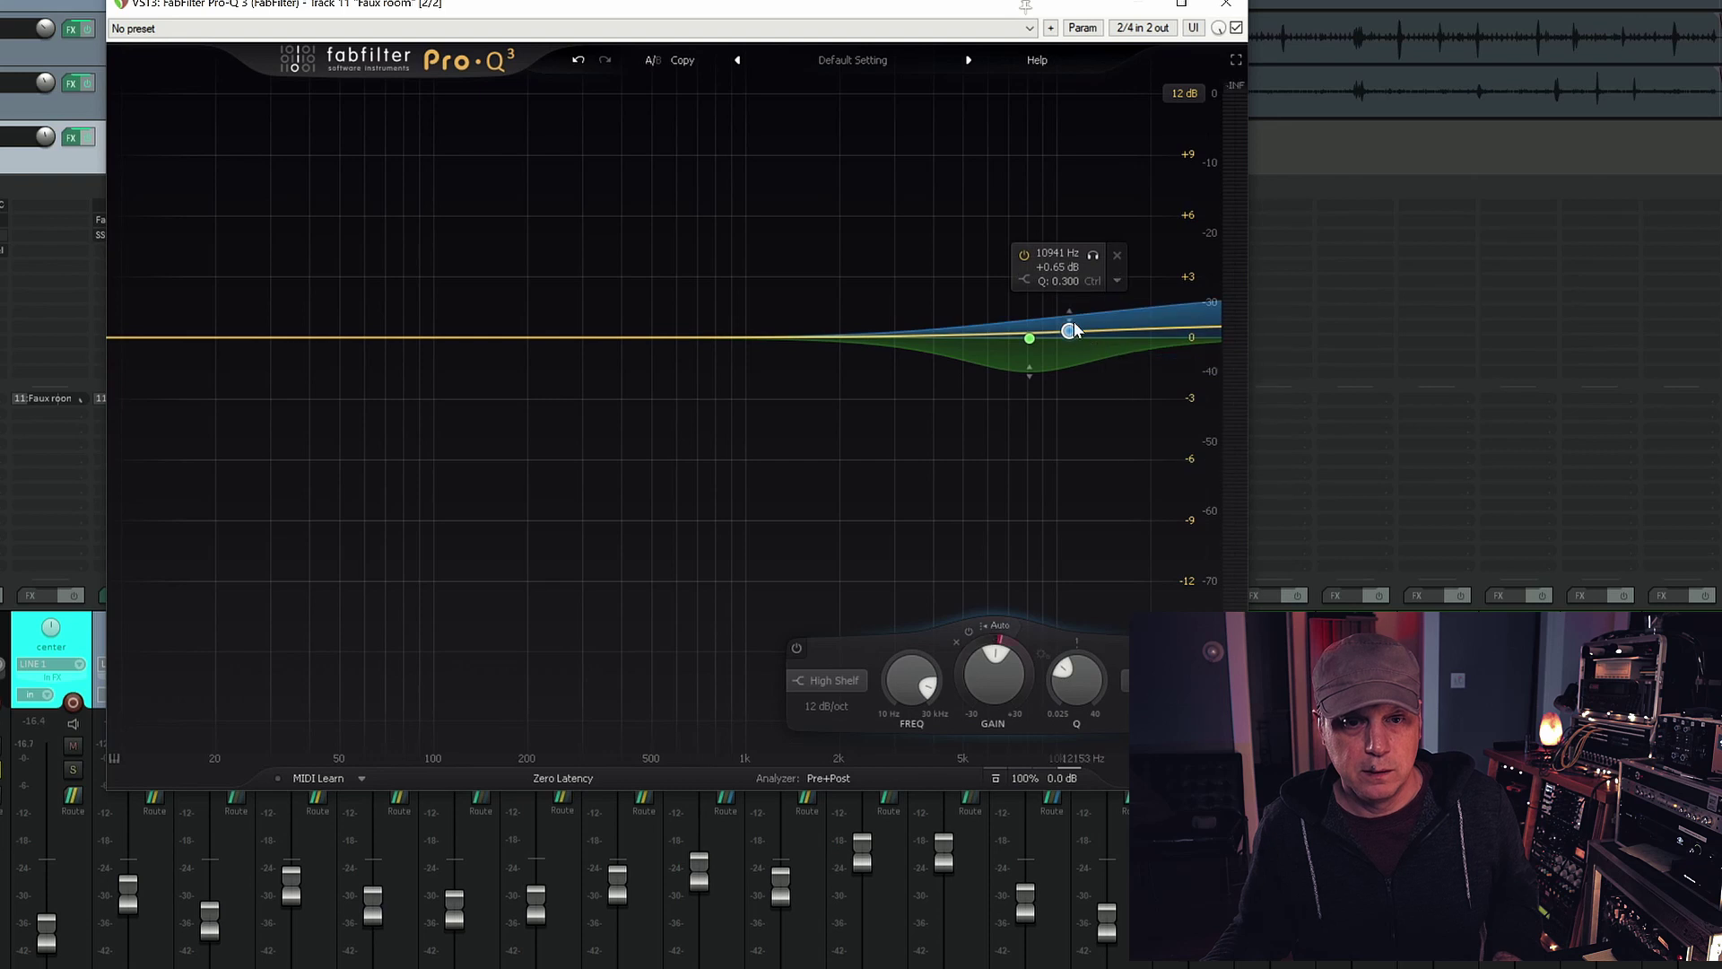
# Set the high shelf to Q 0.503, 10714 Hz and +1.21 dB during playback, with its dynamic range acting downward
pyautogui.press('space')
pyautogui.moveTo(1069, 310); pyautogui.dragTo(1060, 265)
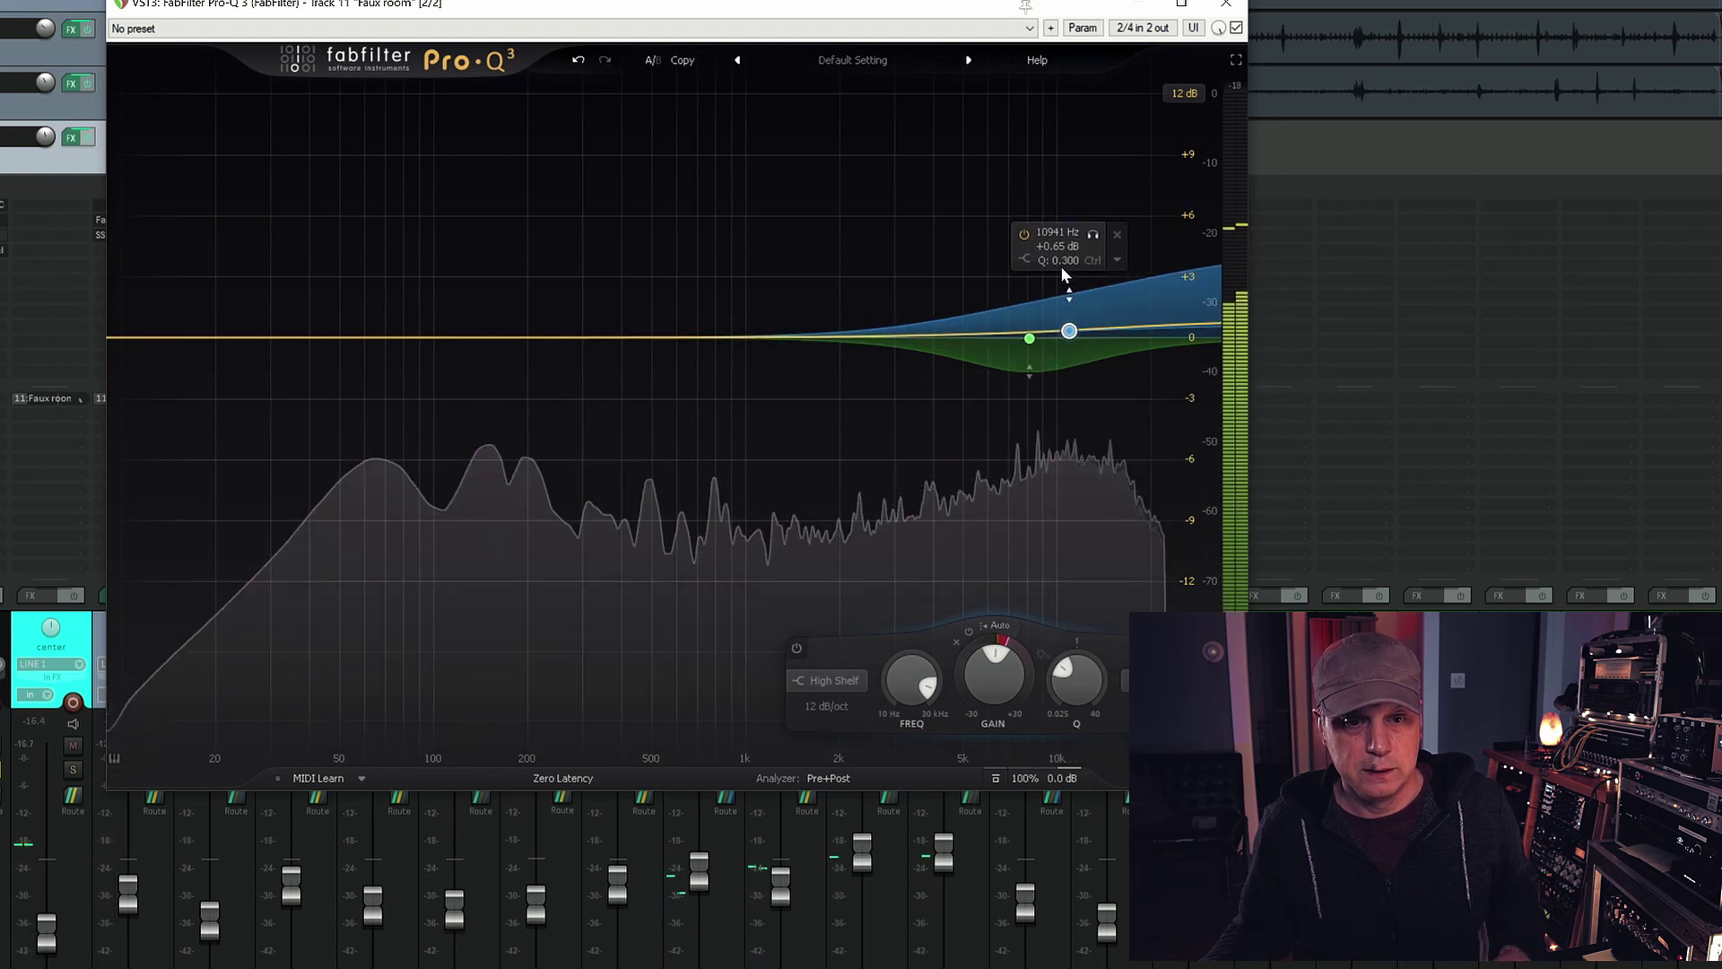
pyautogui.scroll(2, 1062, 260)
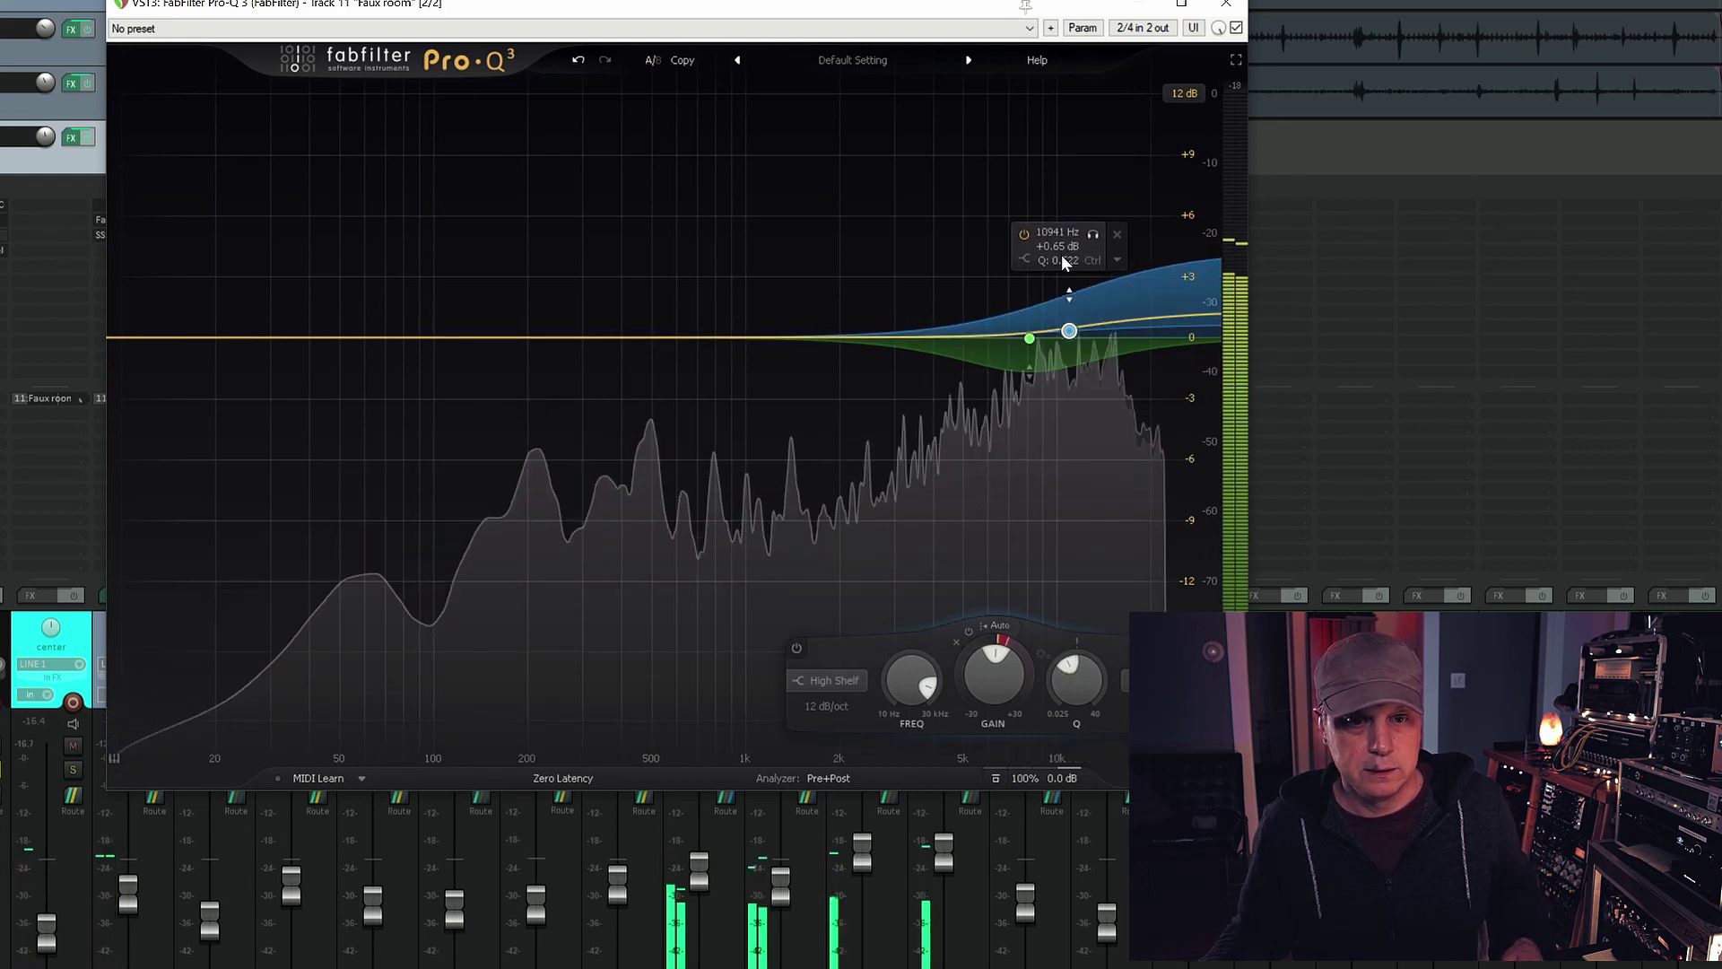
pyautogui.scroll(5, 1062, 260)
pyautogui.moveTo(1069, 294); pyautogui.dragTo(1068, 367)
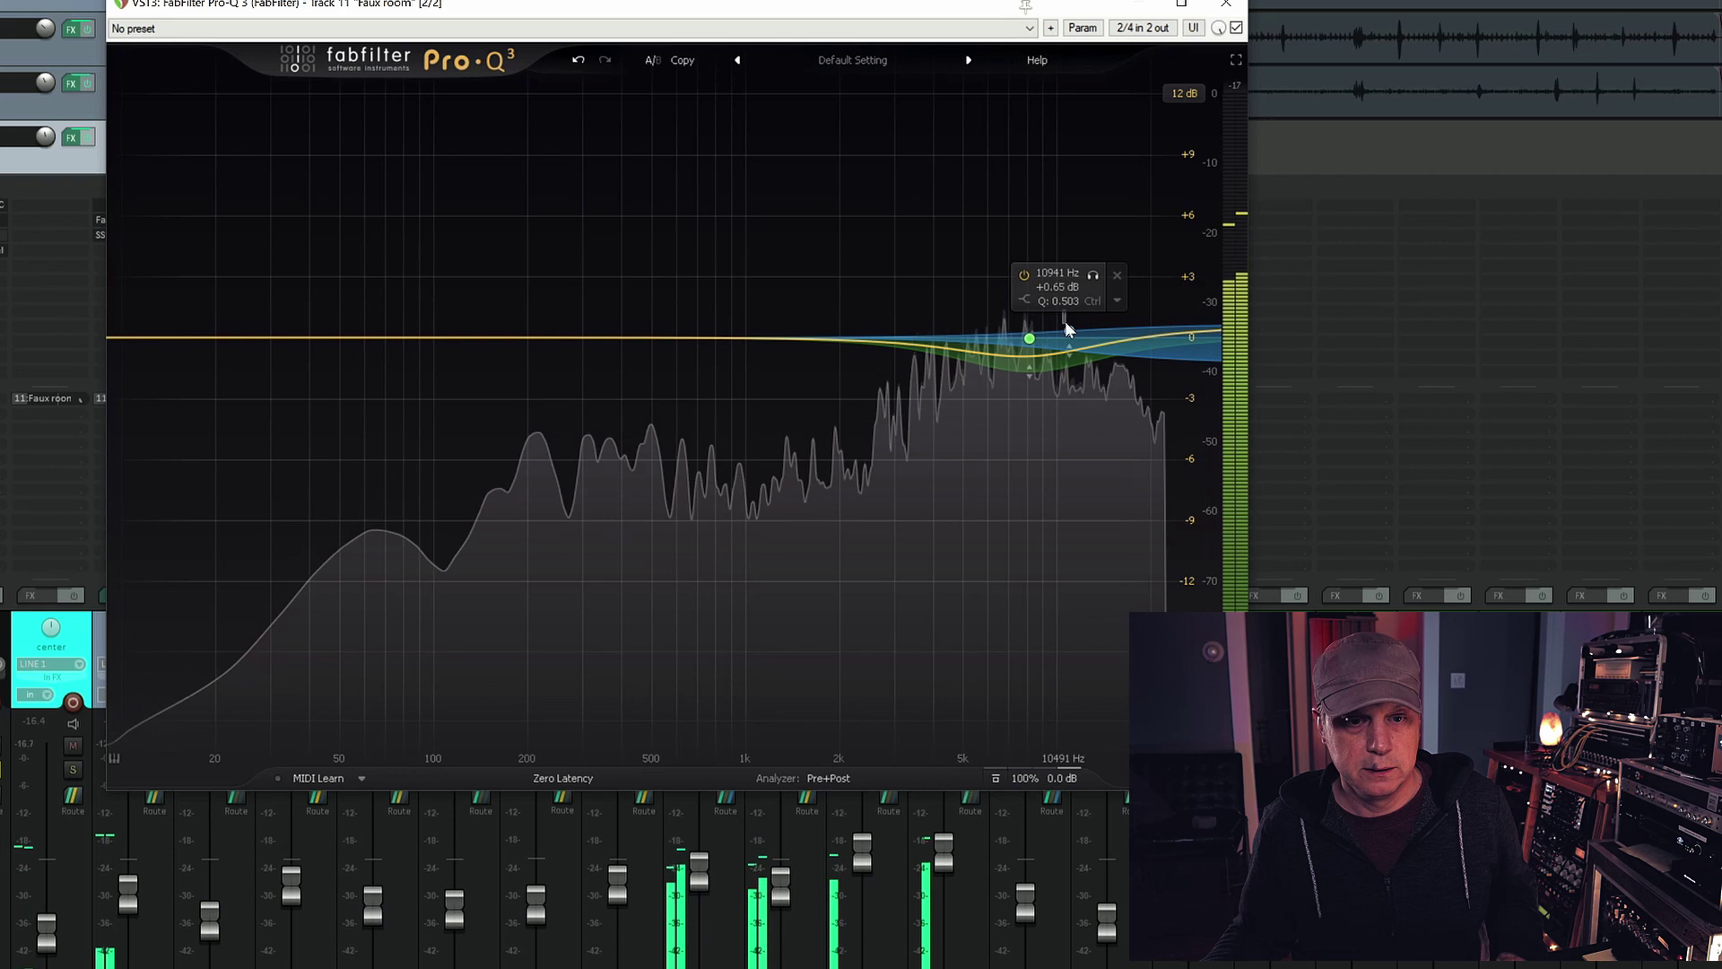
pyautogui.moveTo(1068, 328); pyautogui.dragTo(1069, 370)
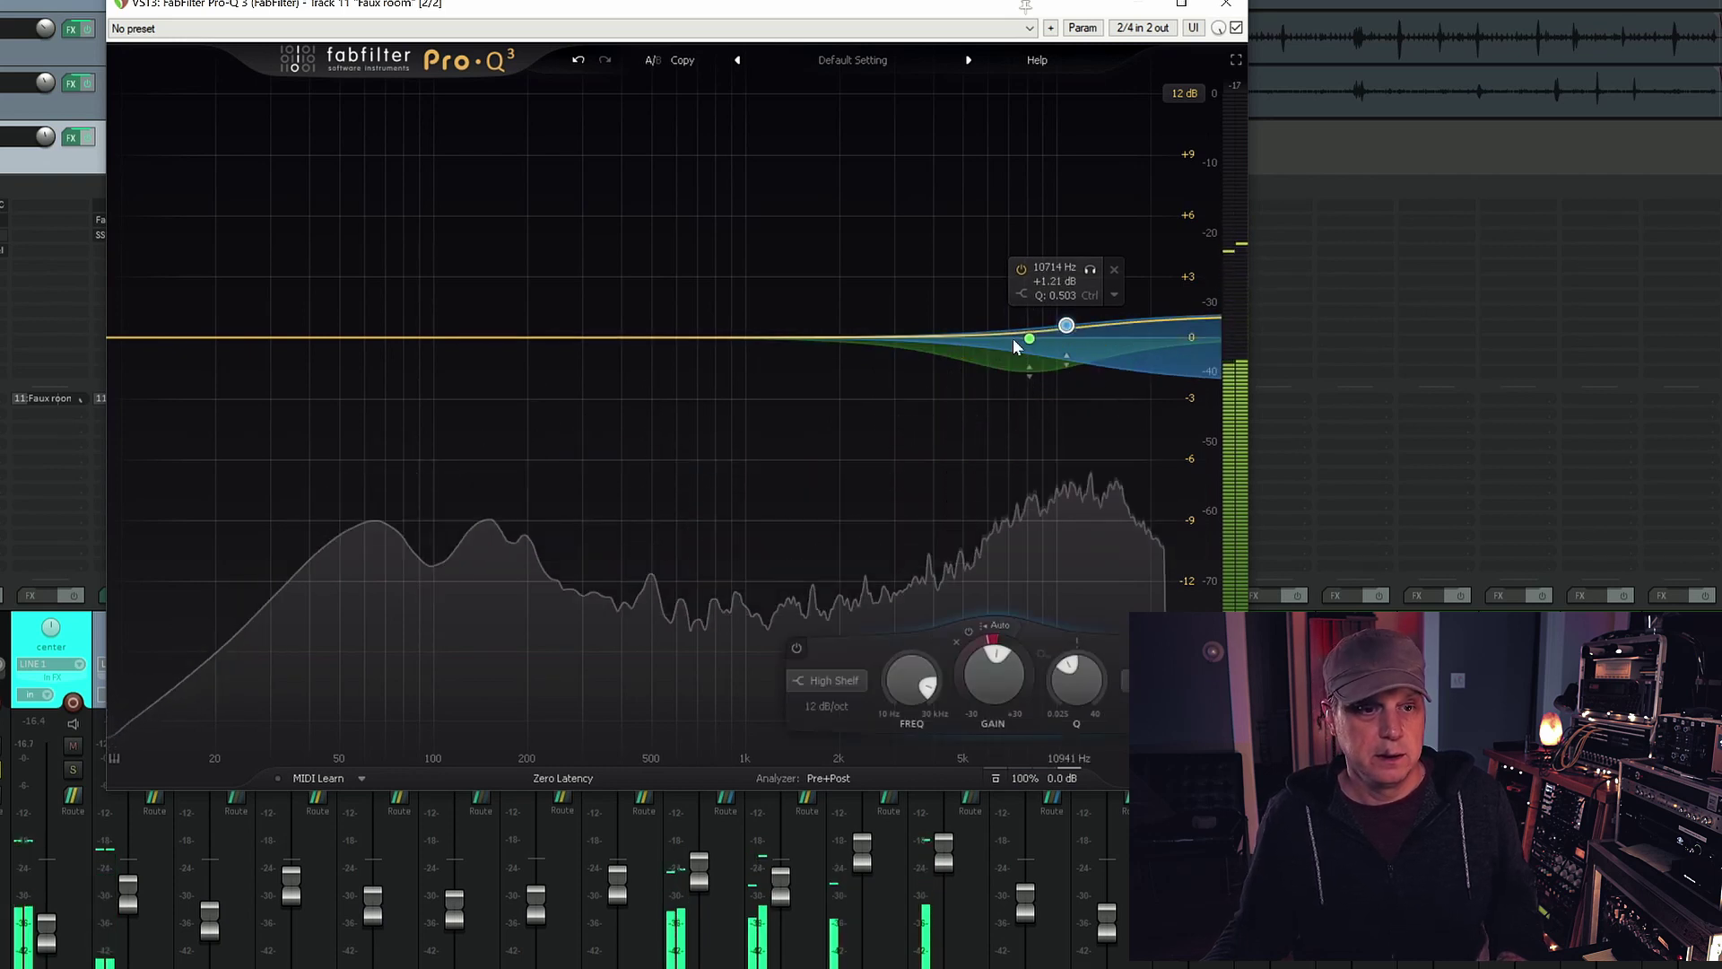
# Add a dynamic bell cut at 313.84 Hz with -0.42 dB gain, adjust its dynamic range, and close the equalizer
pyautogui.click(554, 344)
pyautogui.moveTo(554, 343); pyautogui.dragTo(591, 361)
pyautogui.click(583, 201)
pyautogui.rightClick(633, 404)
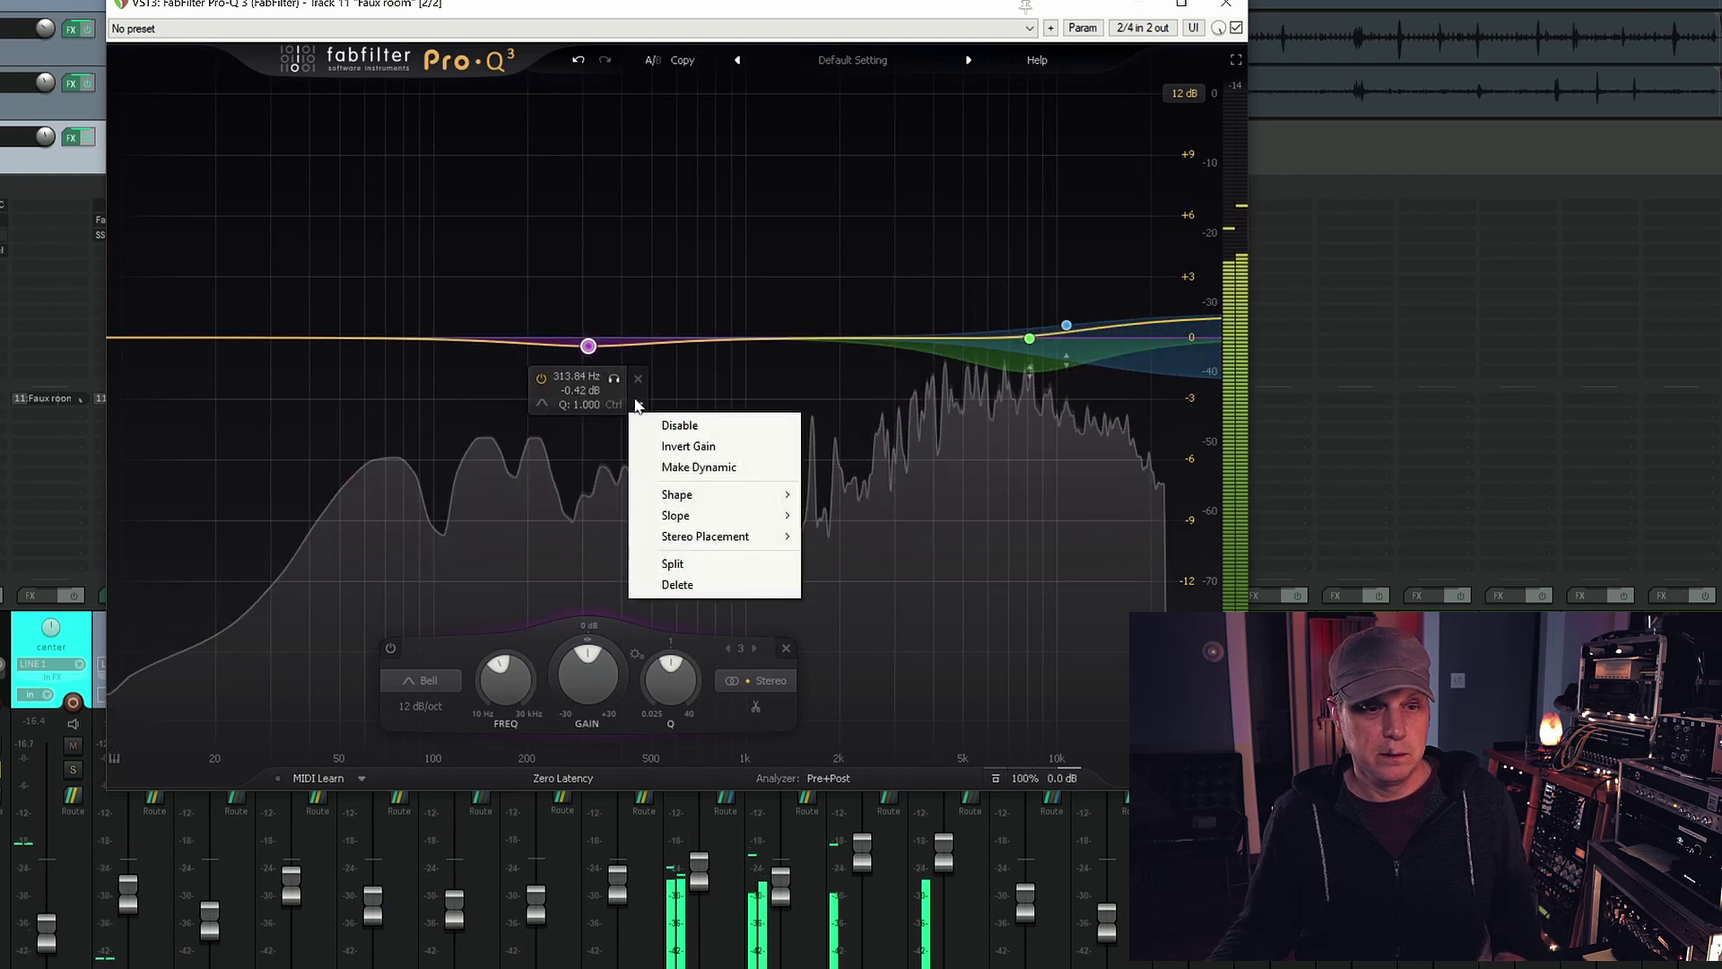
pyautogui.click(698, 466)
pyautogui.moveTo(594, 381)
pyautogui.mouseDown()
pyautogui.moveTo(588, 400)
pyautogui.moveTo(590, 386)
pyautogui.mouseUp()
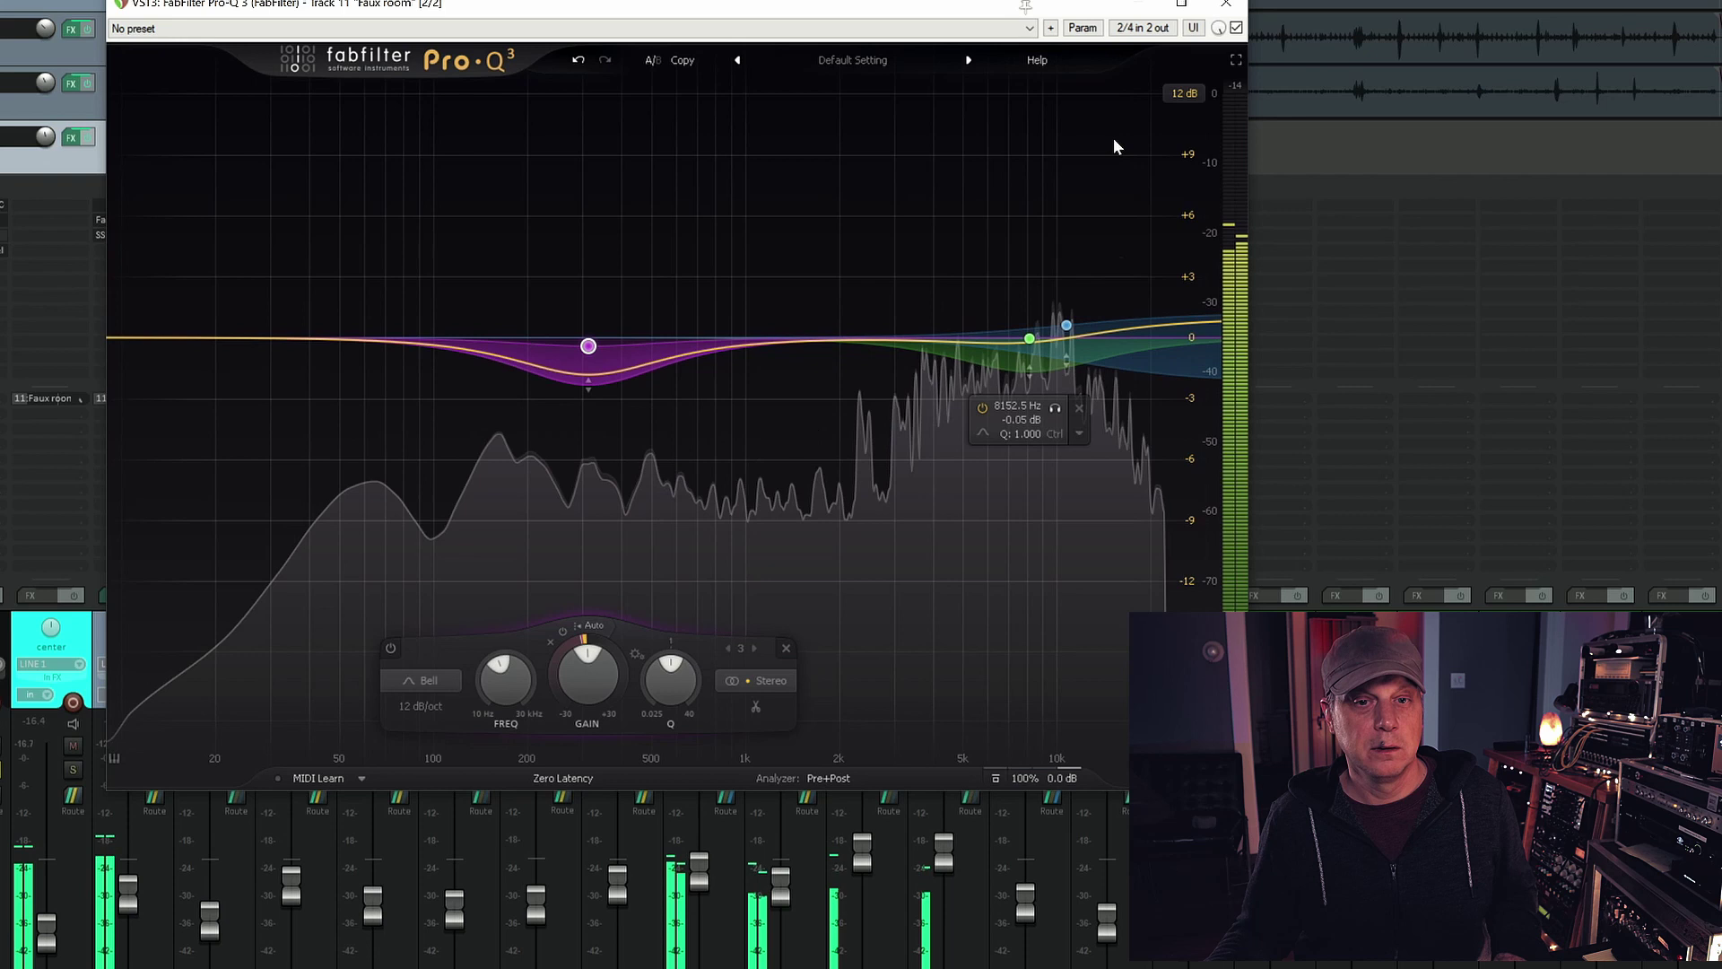
pyautogui.click(1228, 4)
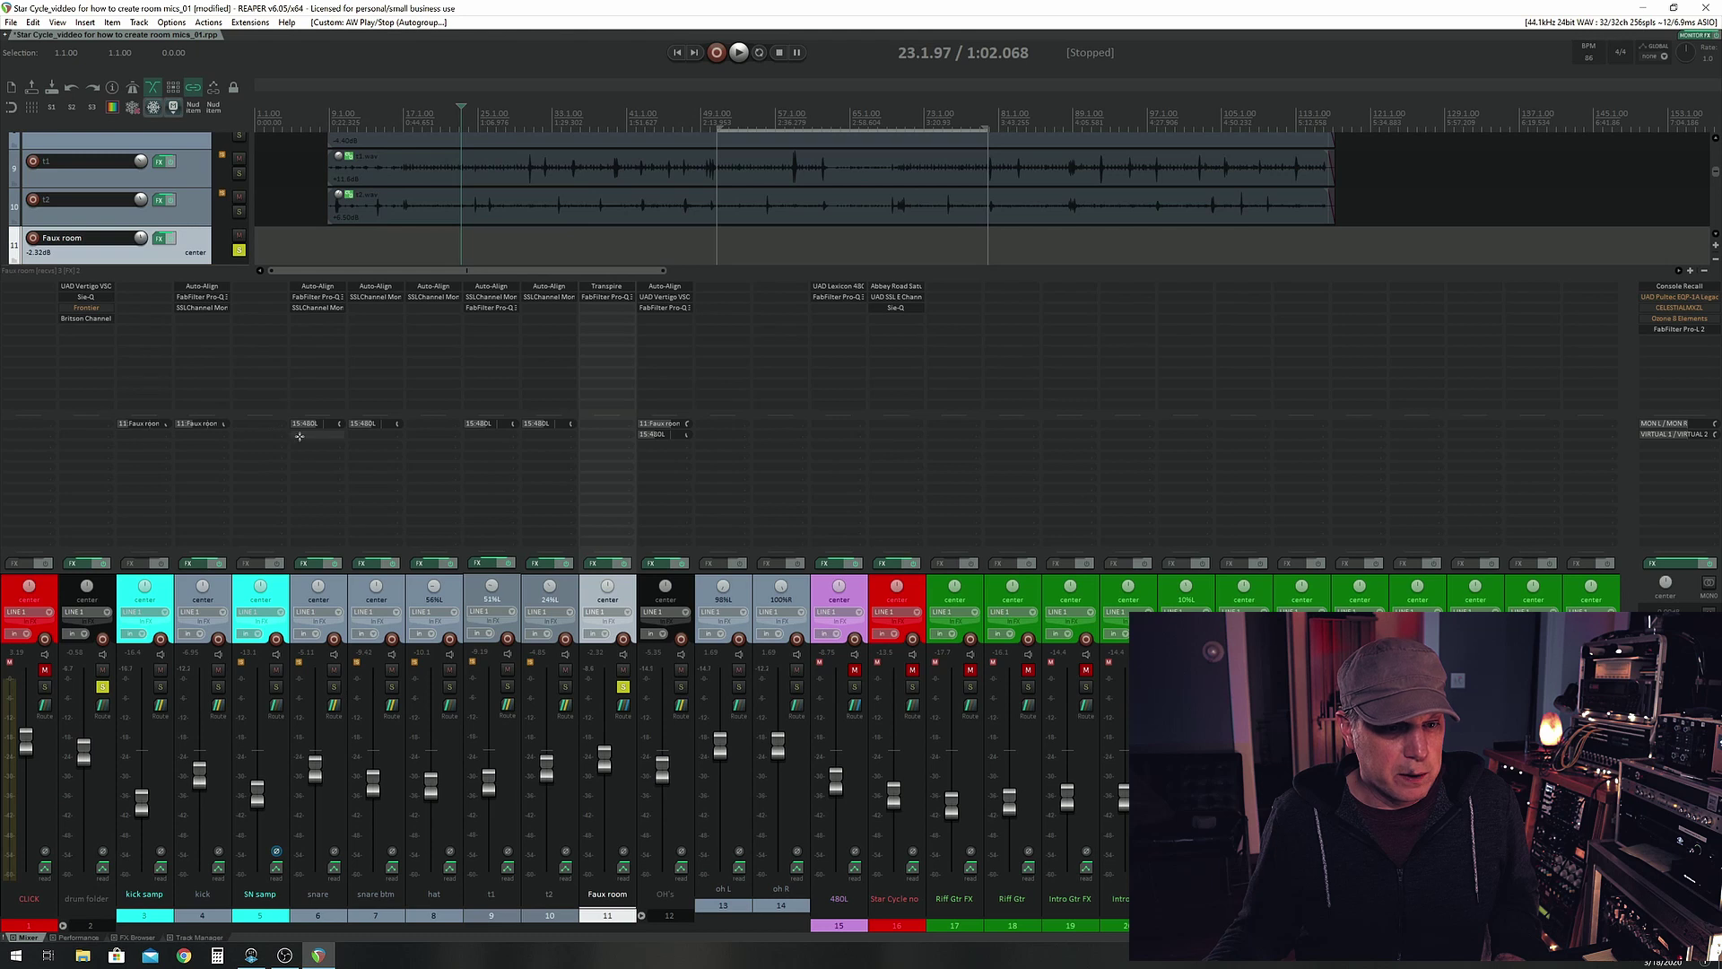
# Send the snare track to Faux room as Pre-Fader (Post-FX) and lower the send to -12.71 dB during playback
pyautogui.click(300, 437)
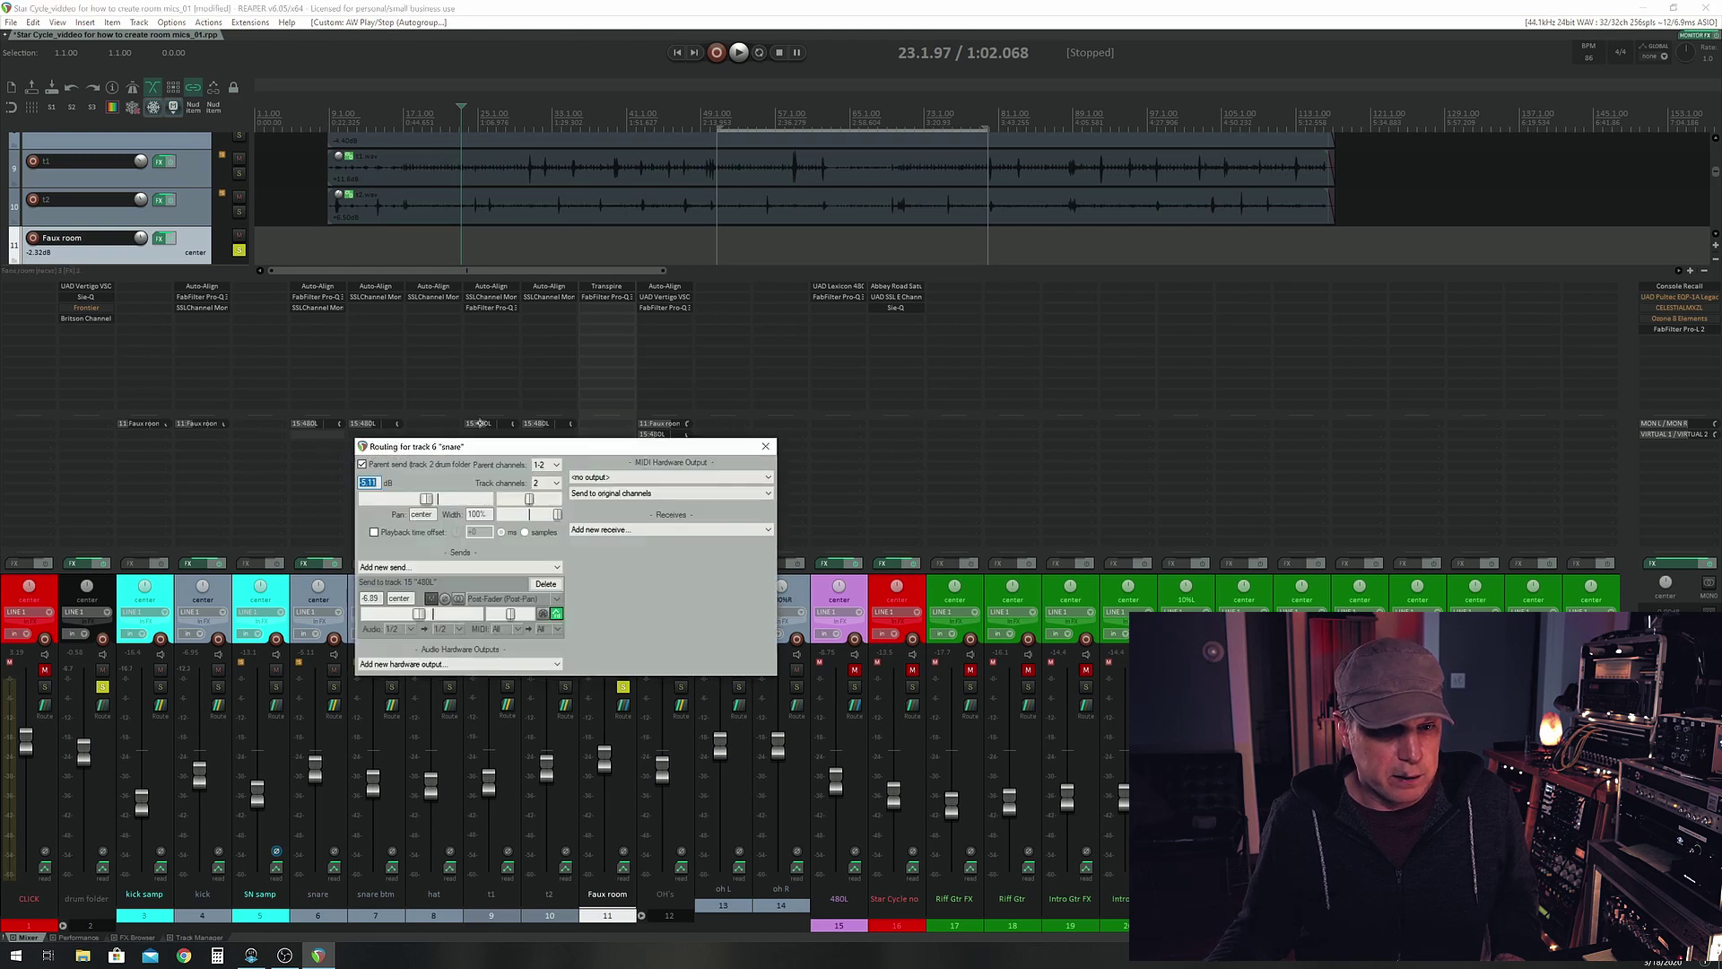
pyautogui.click(766, 446)
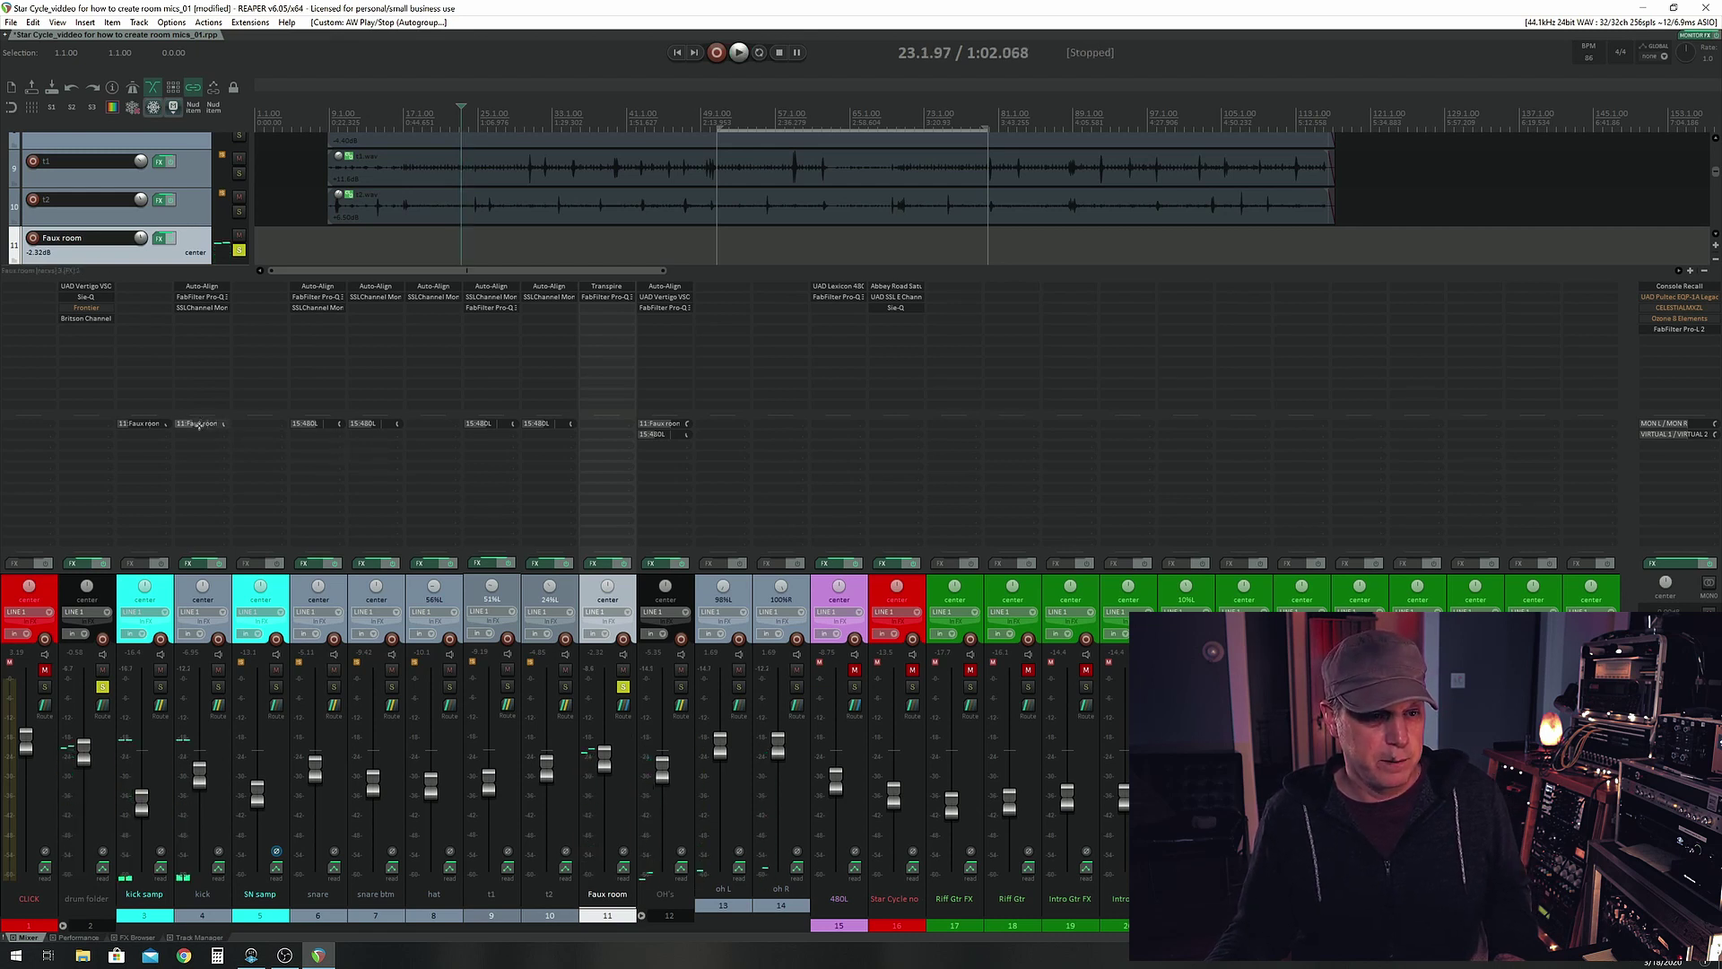
pyautogui.press('space')
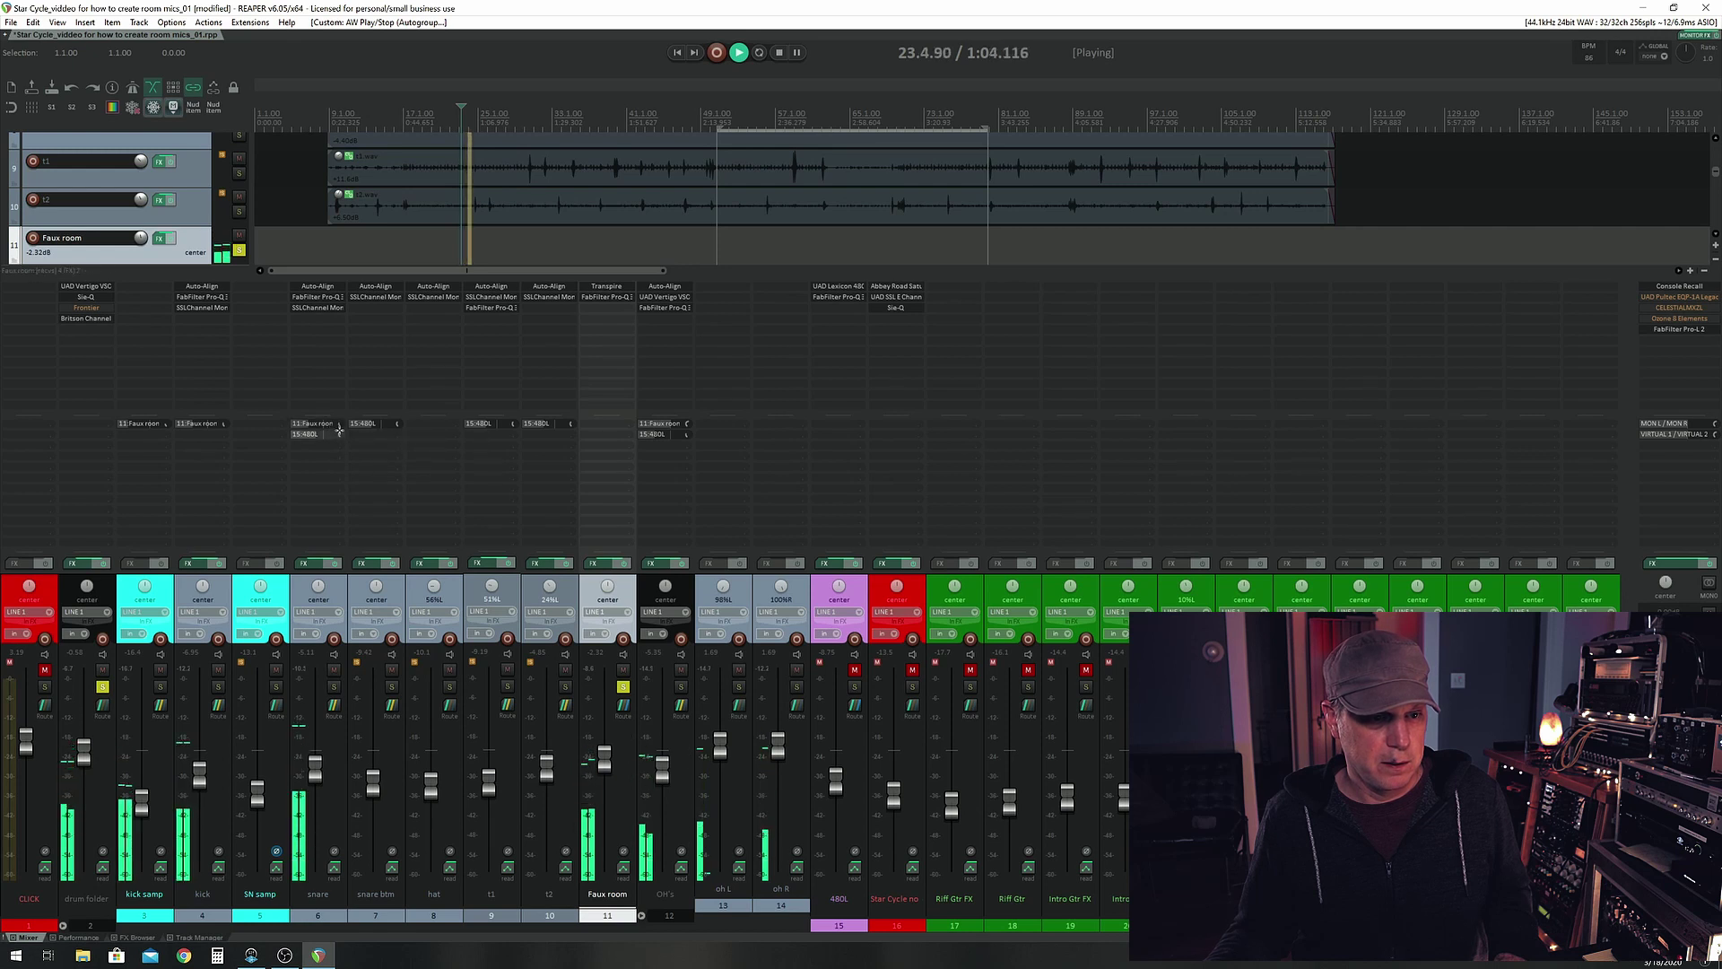
pyautogui.click(319, 423)
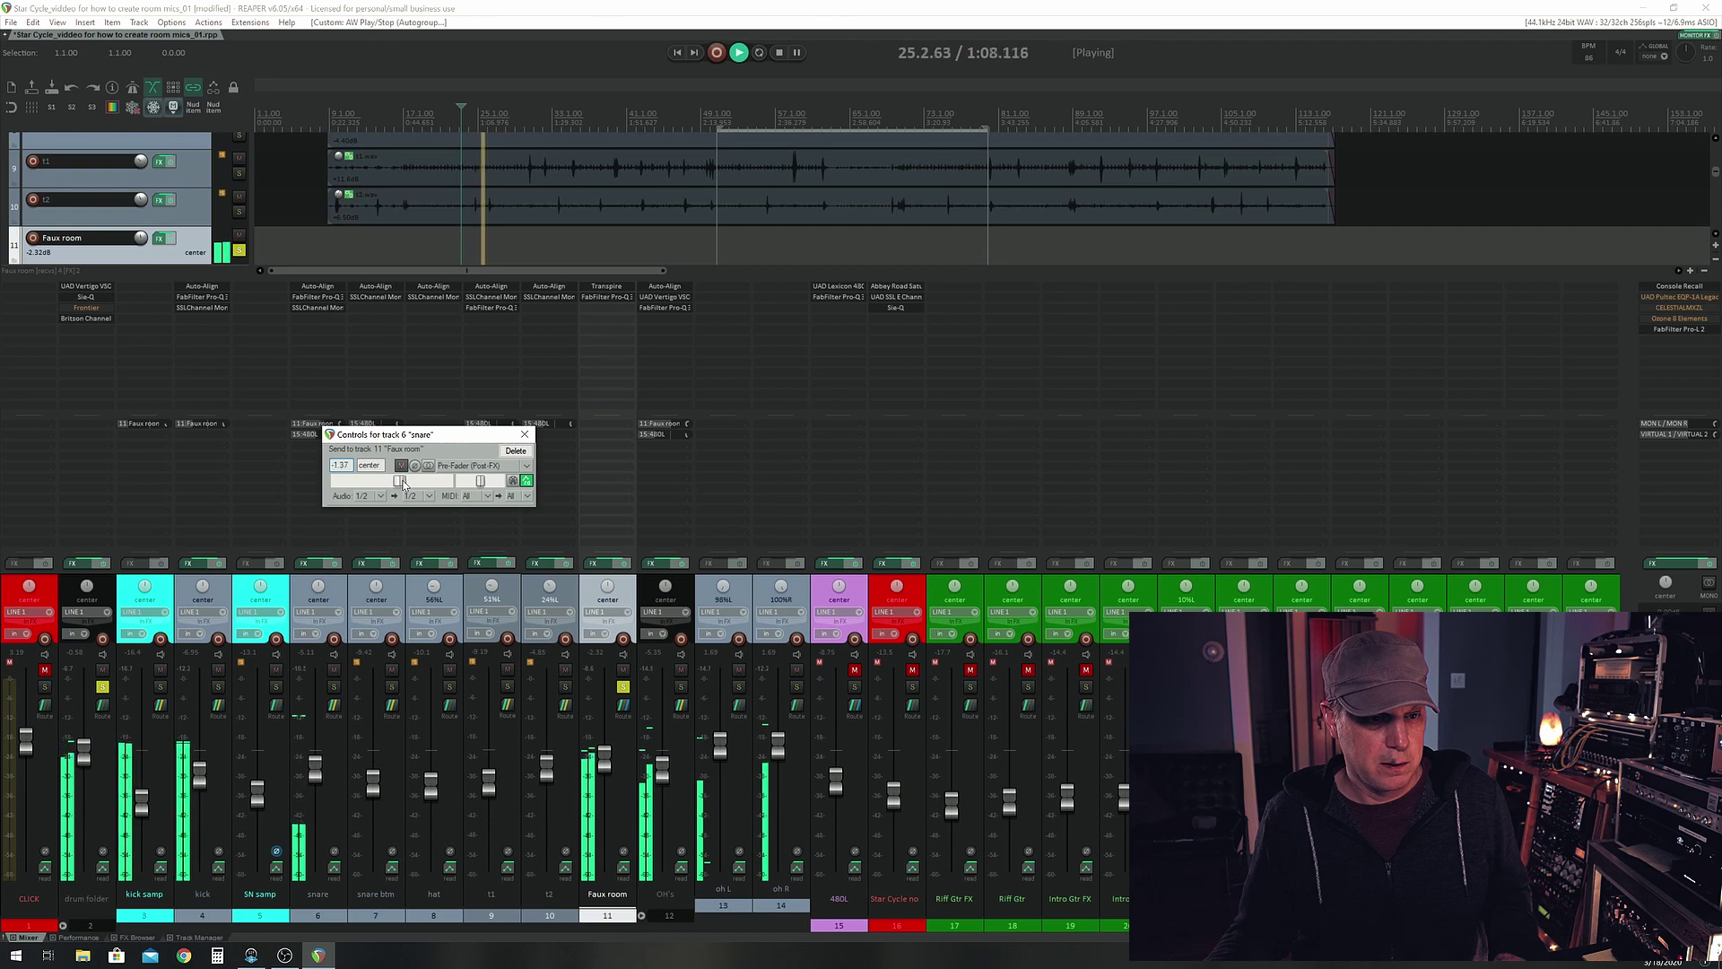
pyautogui.moveTo(386, 482); pyautogui.dragTo(377, 480)
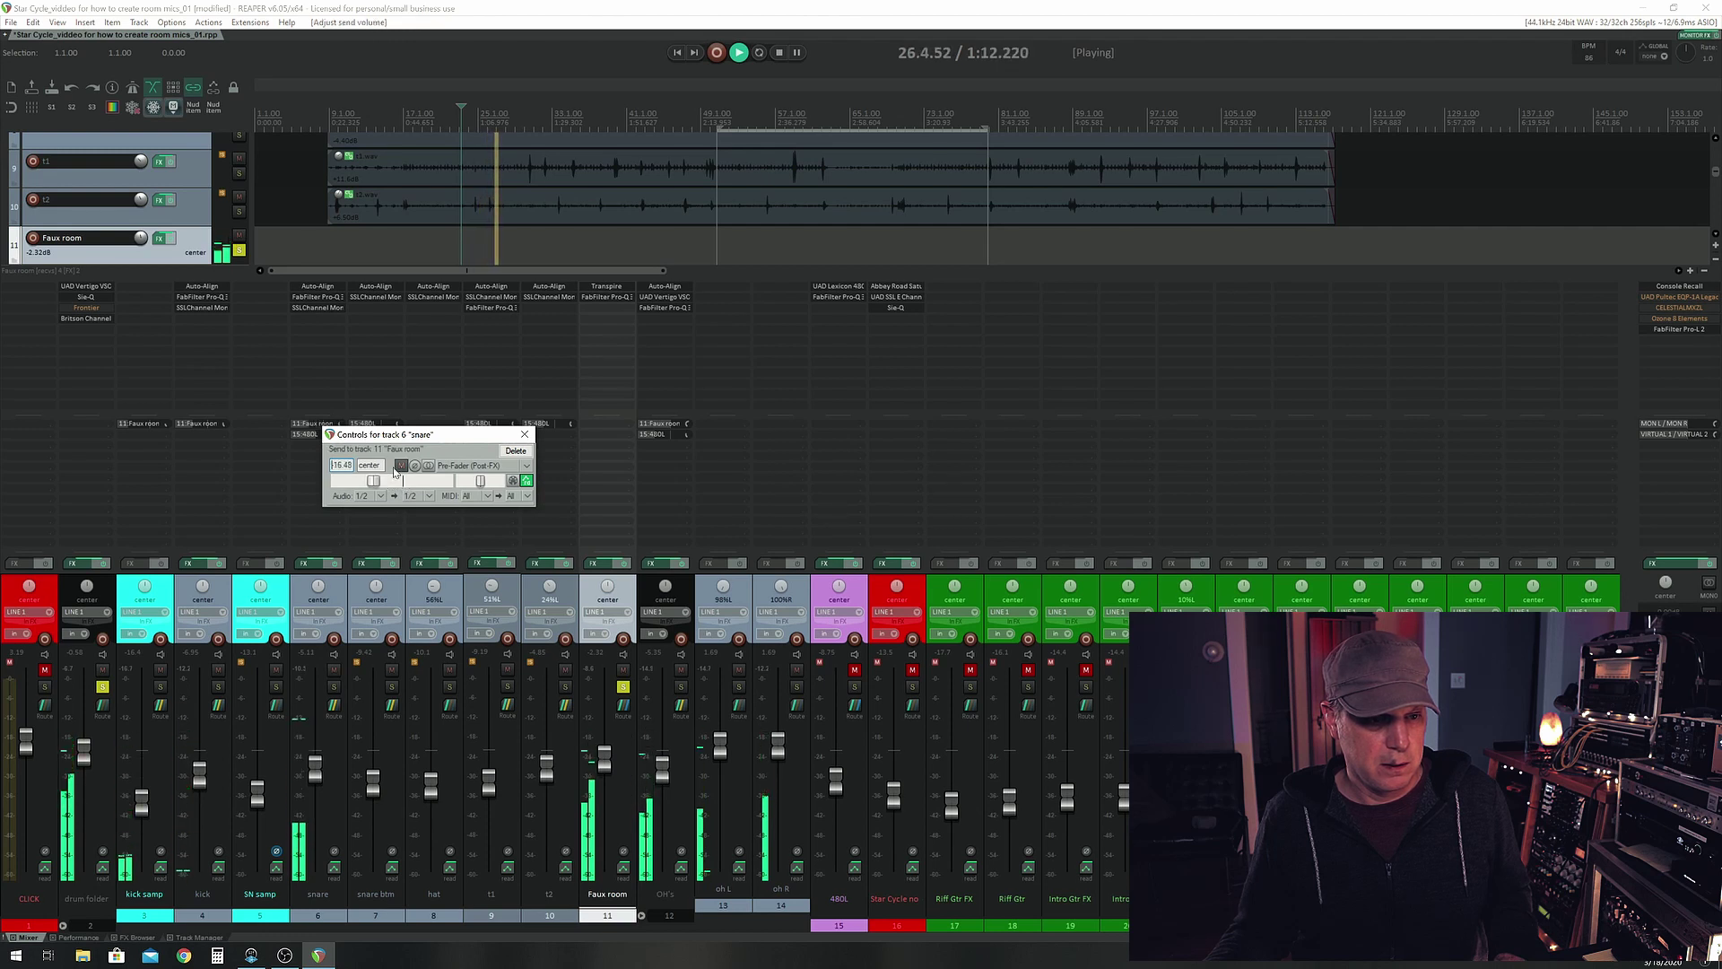
# Toggle the snare send's mute and phase inversion to compare by ear, and close the send controls
pyautogui.click(401, 466)
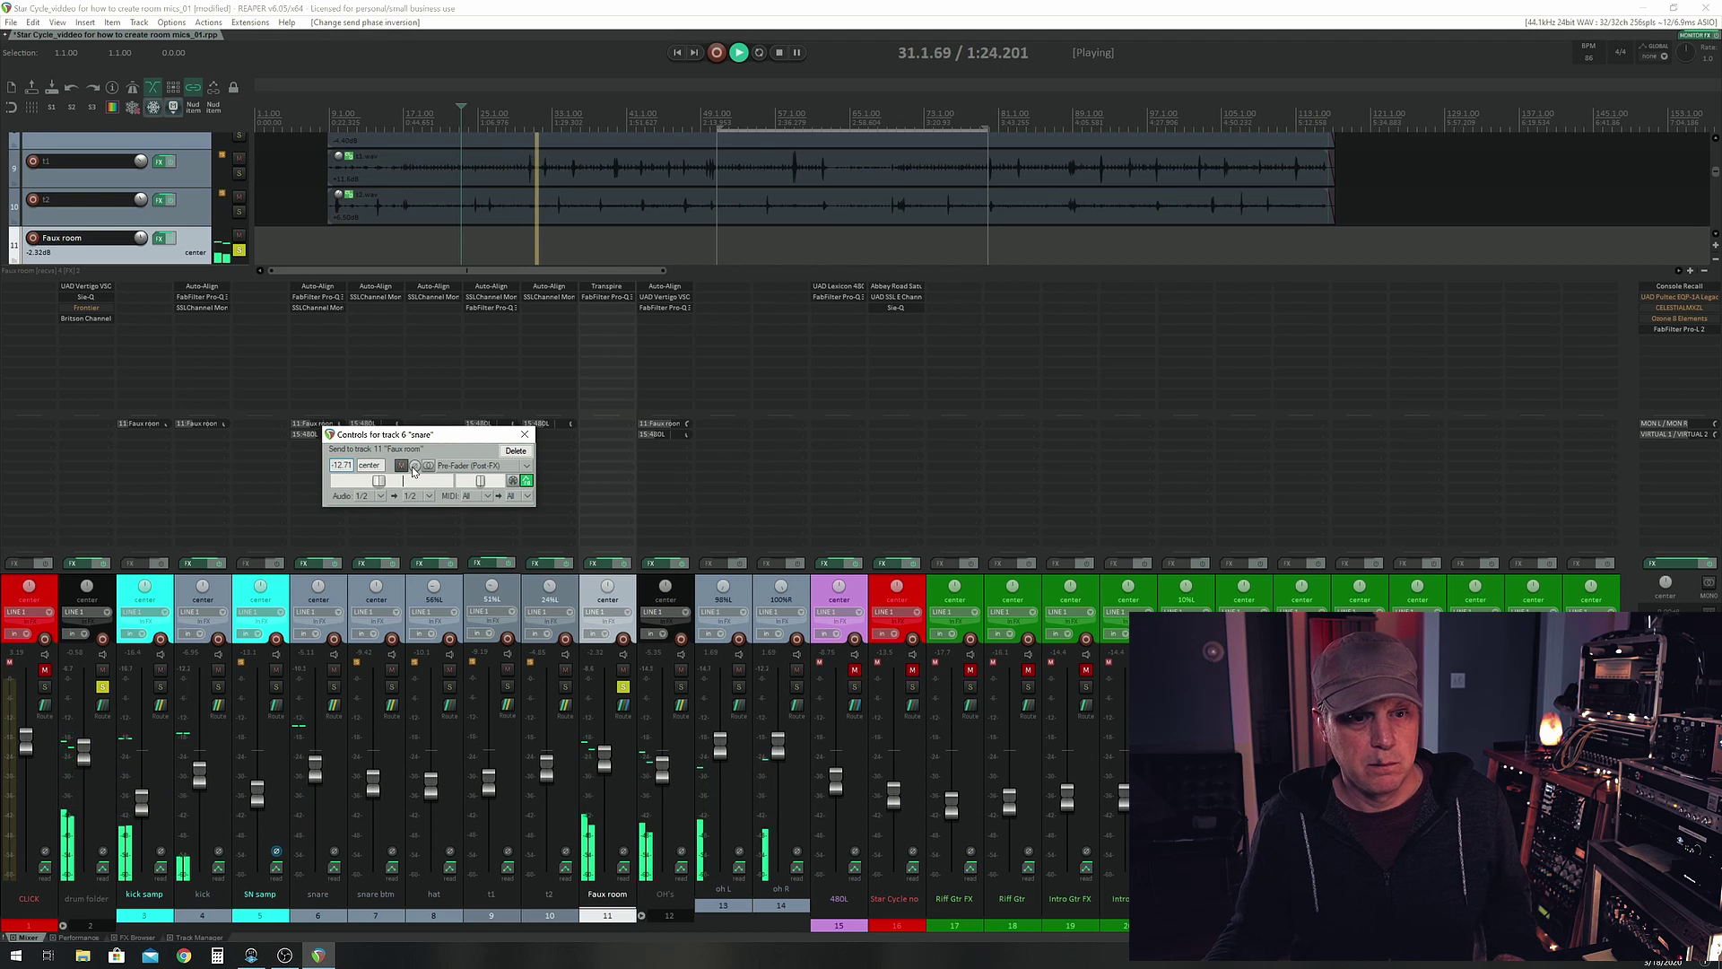
pyautogui.click(414, 466)
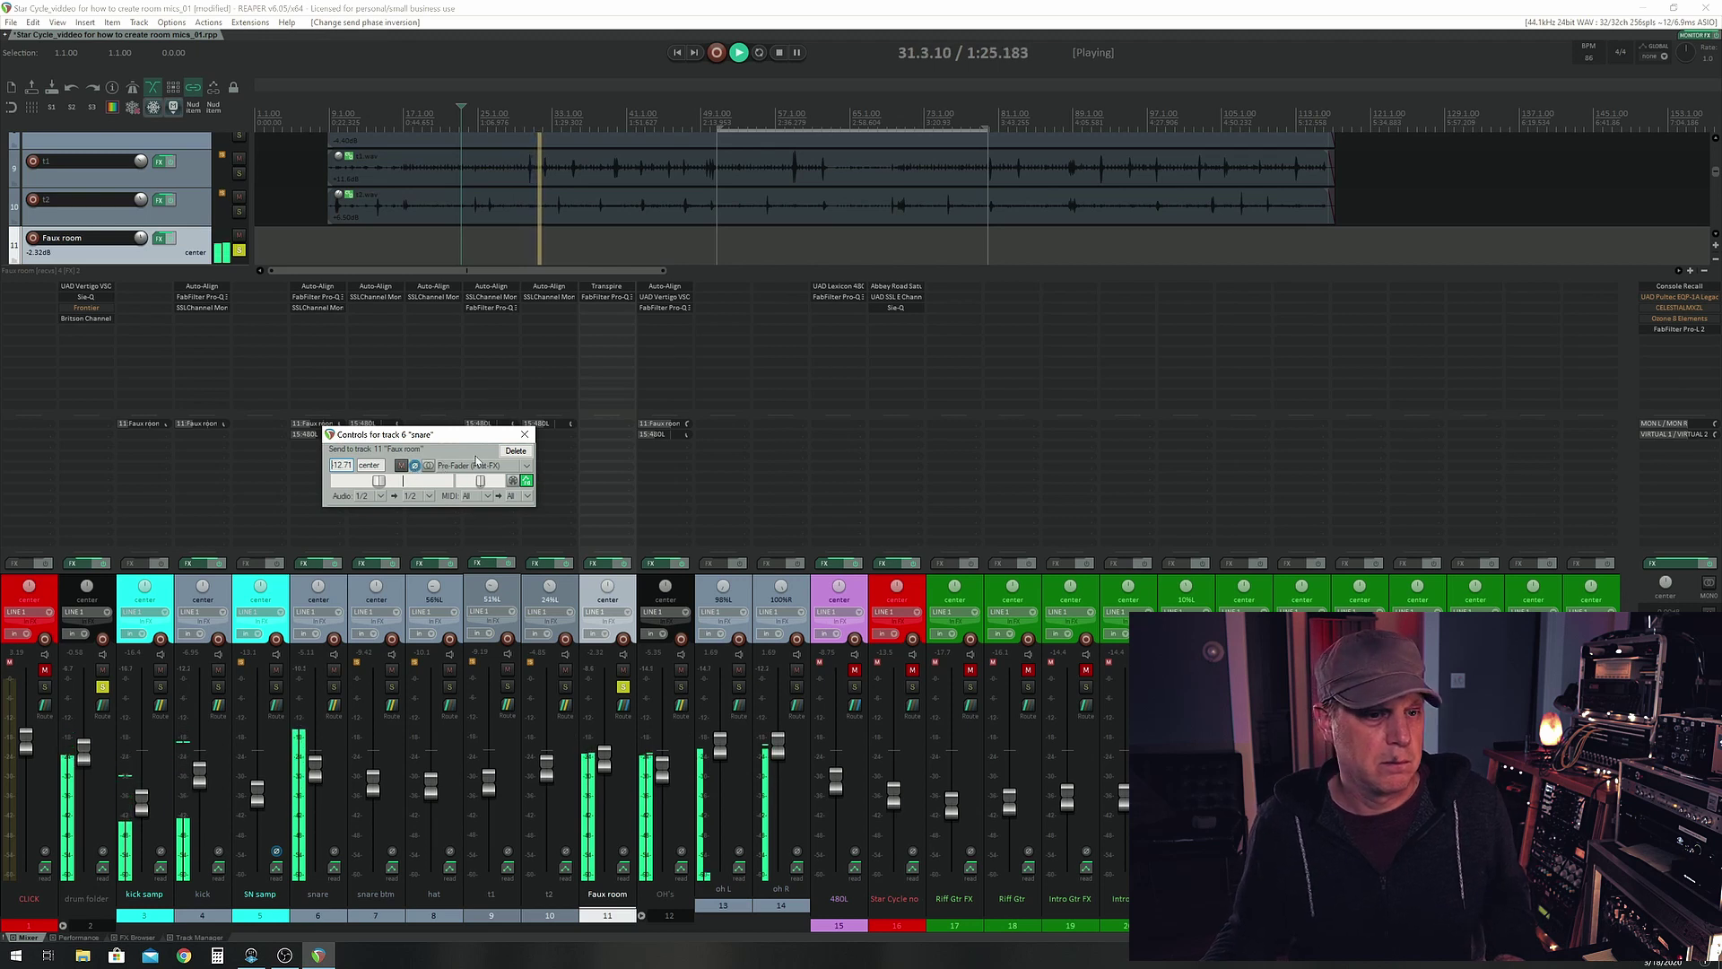
pyautogui.click(526, 436)
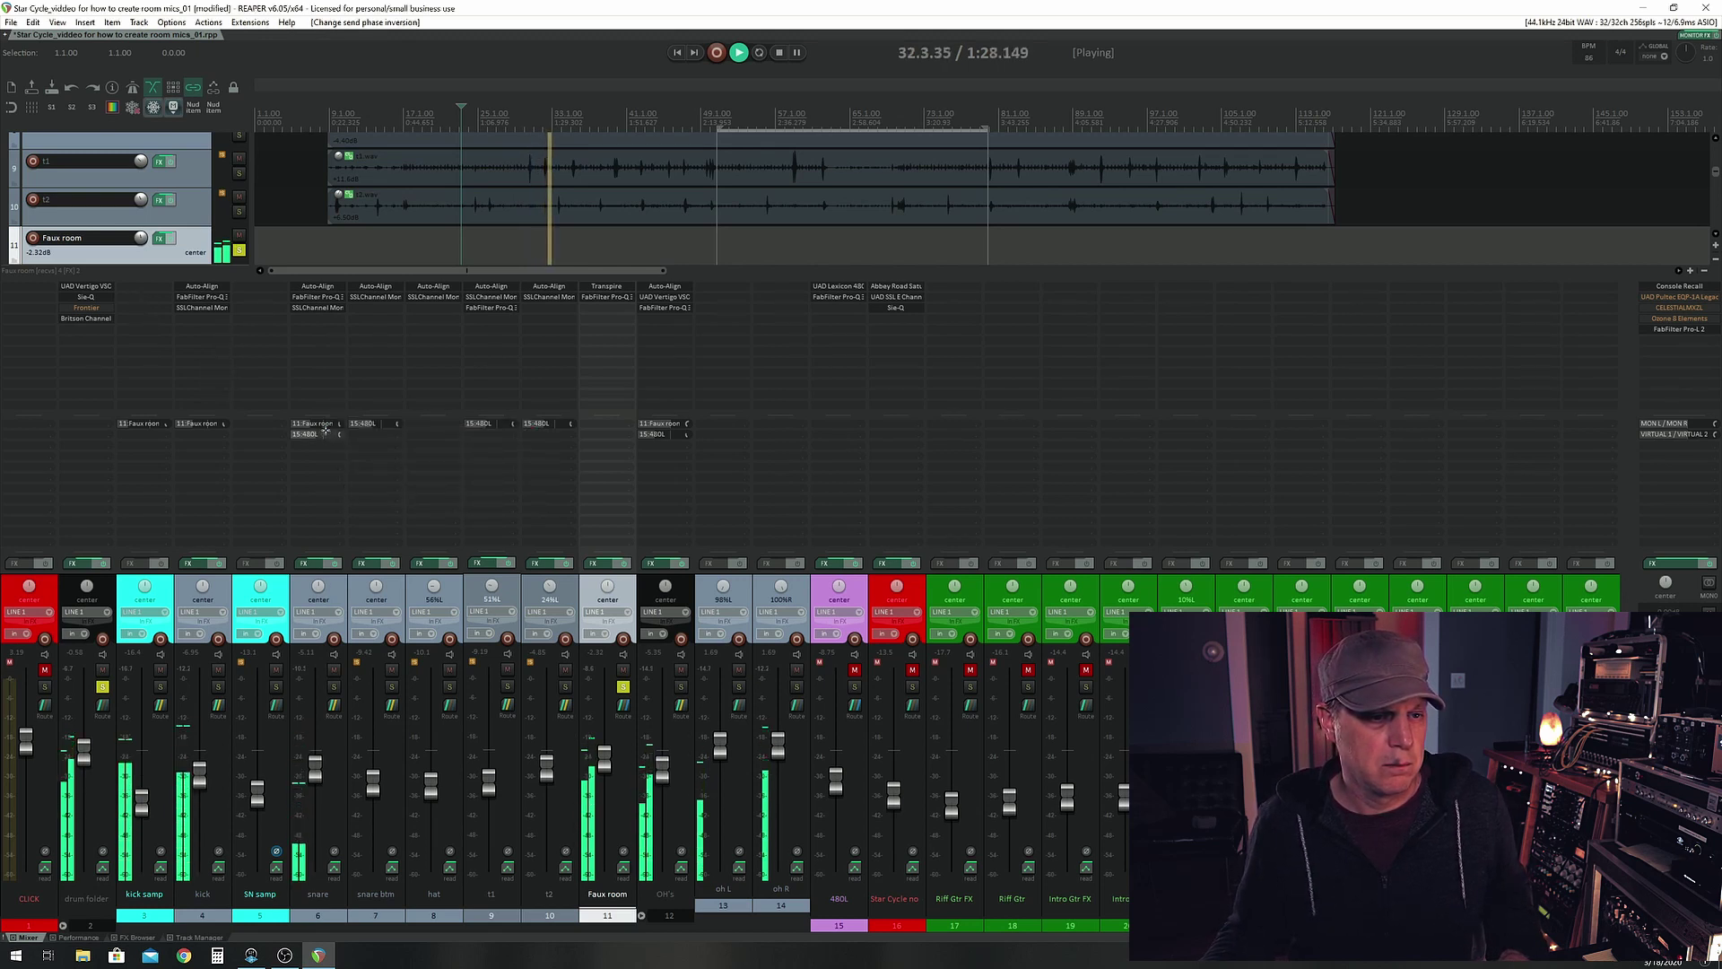
# Stop playback, clear the overheads' solo, solo the Faux room track, and audition it briefly
pyautogui.click(276, 686)
pyautogui.press('space')
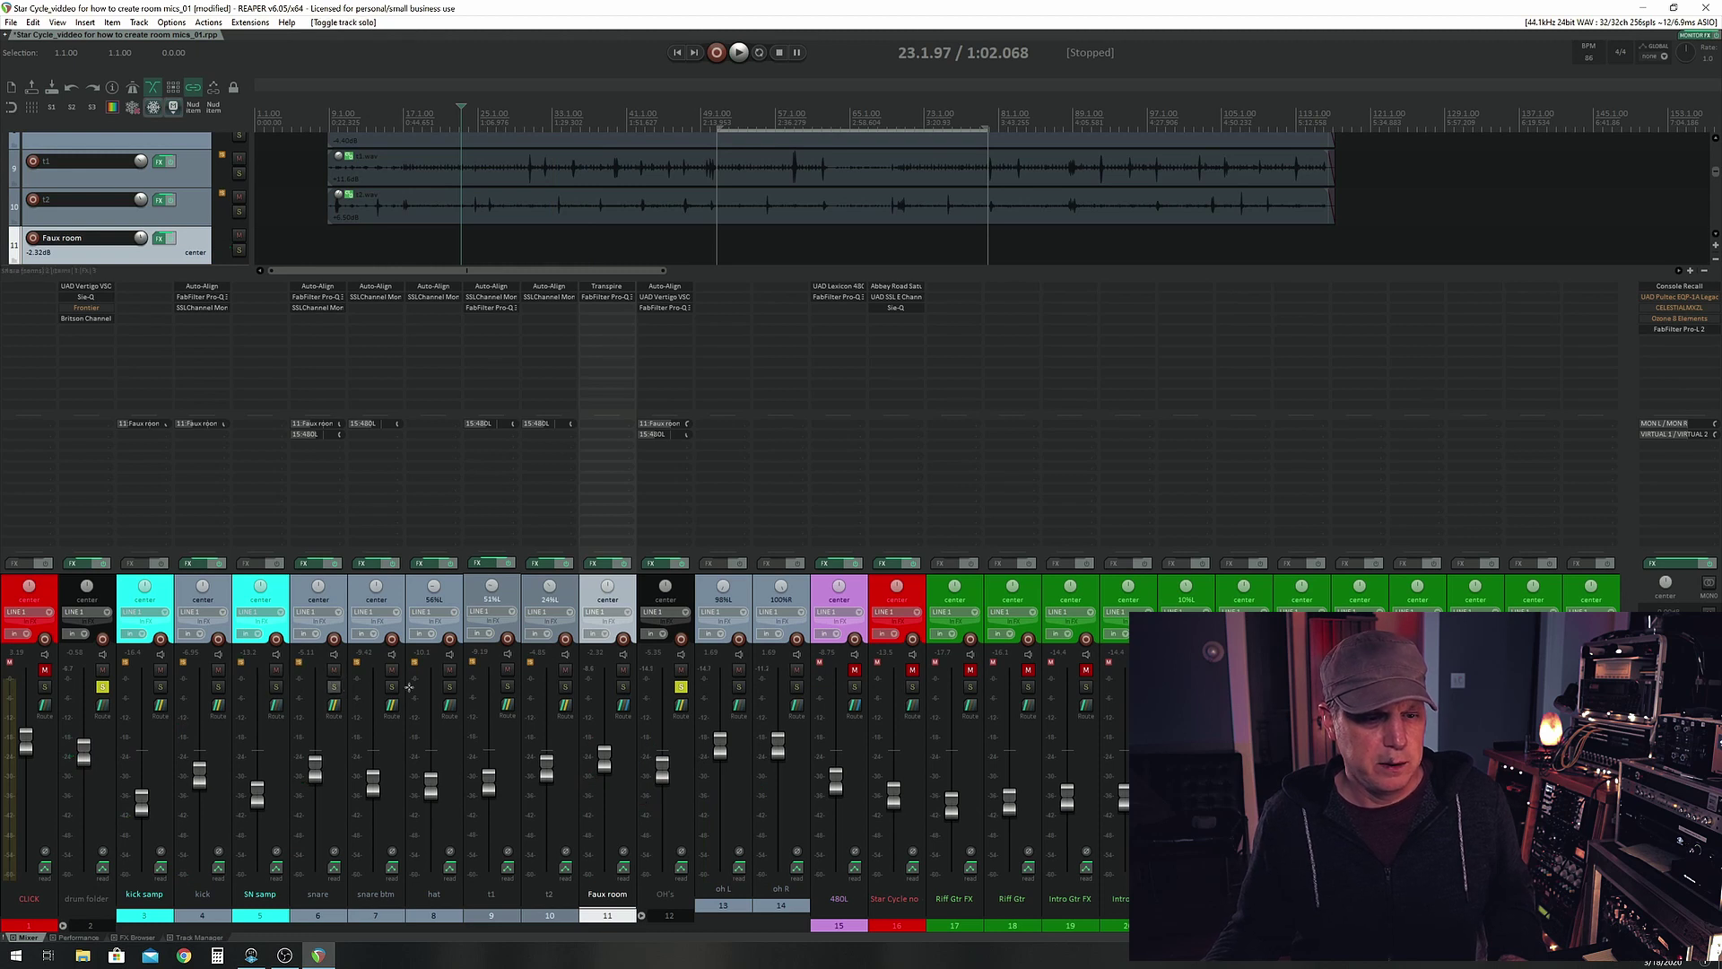
pyautogui.click(681, 686)
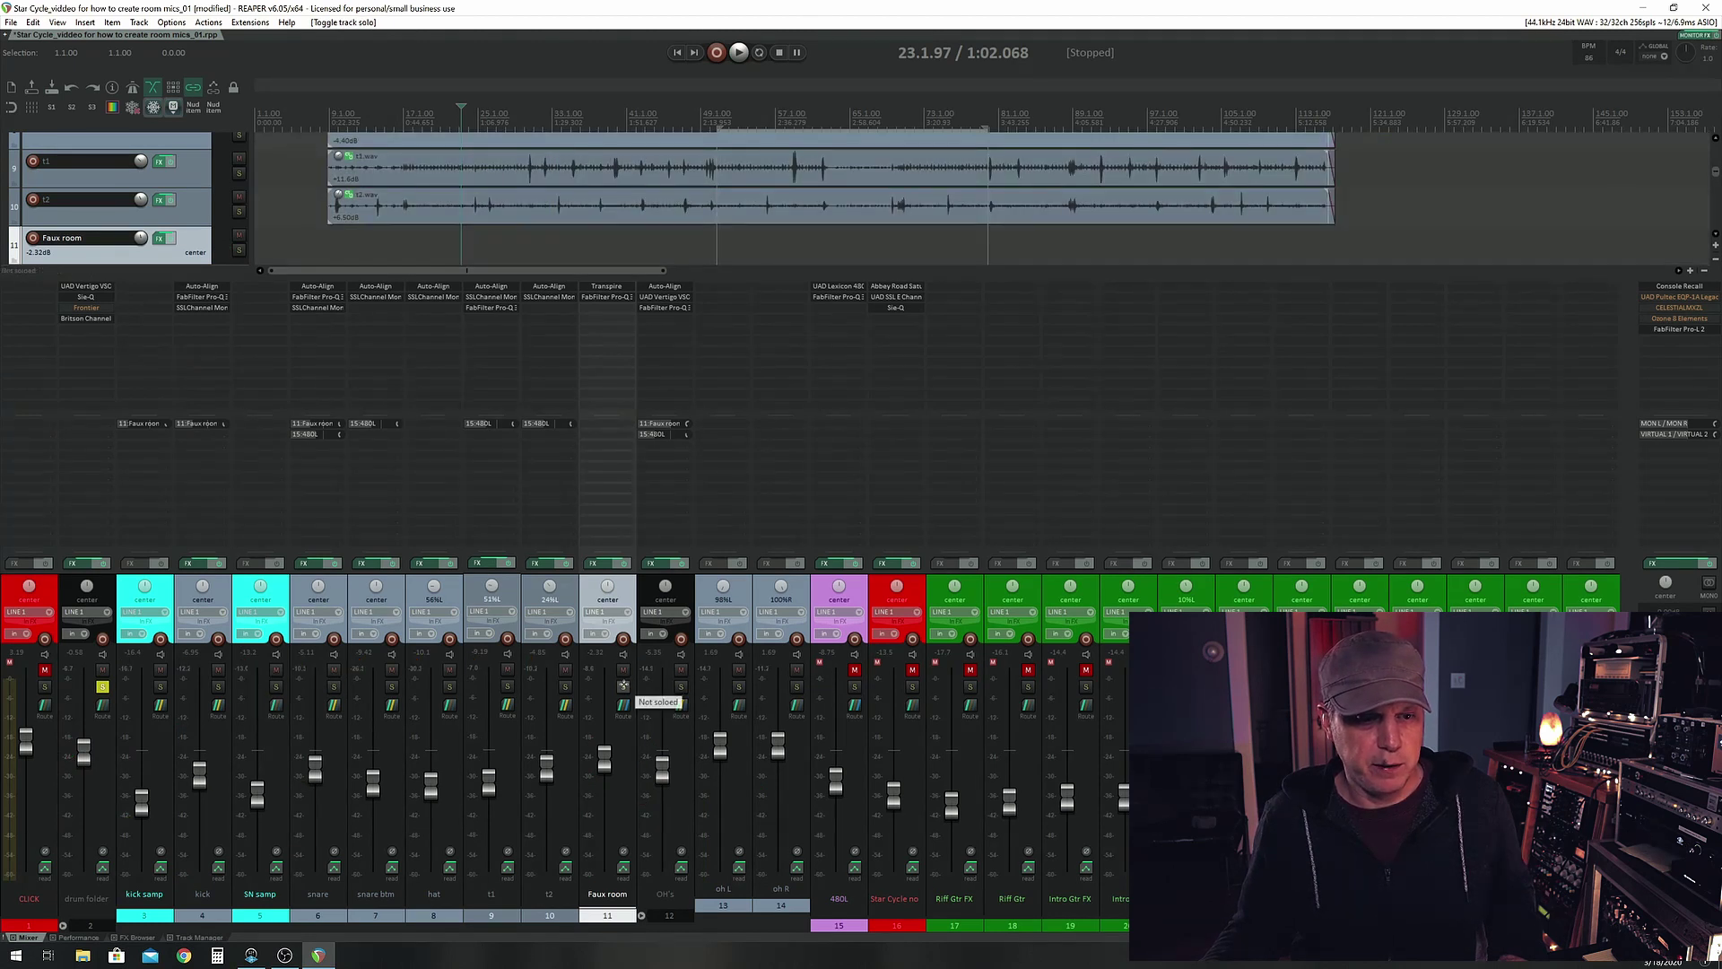
pyautogui.click(624, 686)
pyautogui.press('space')
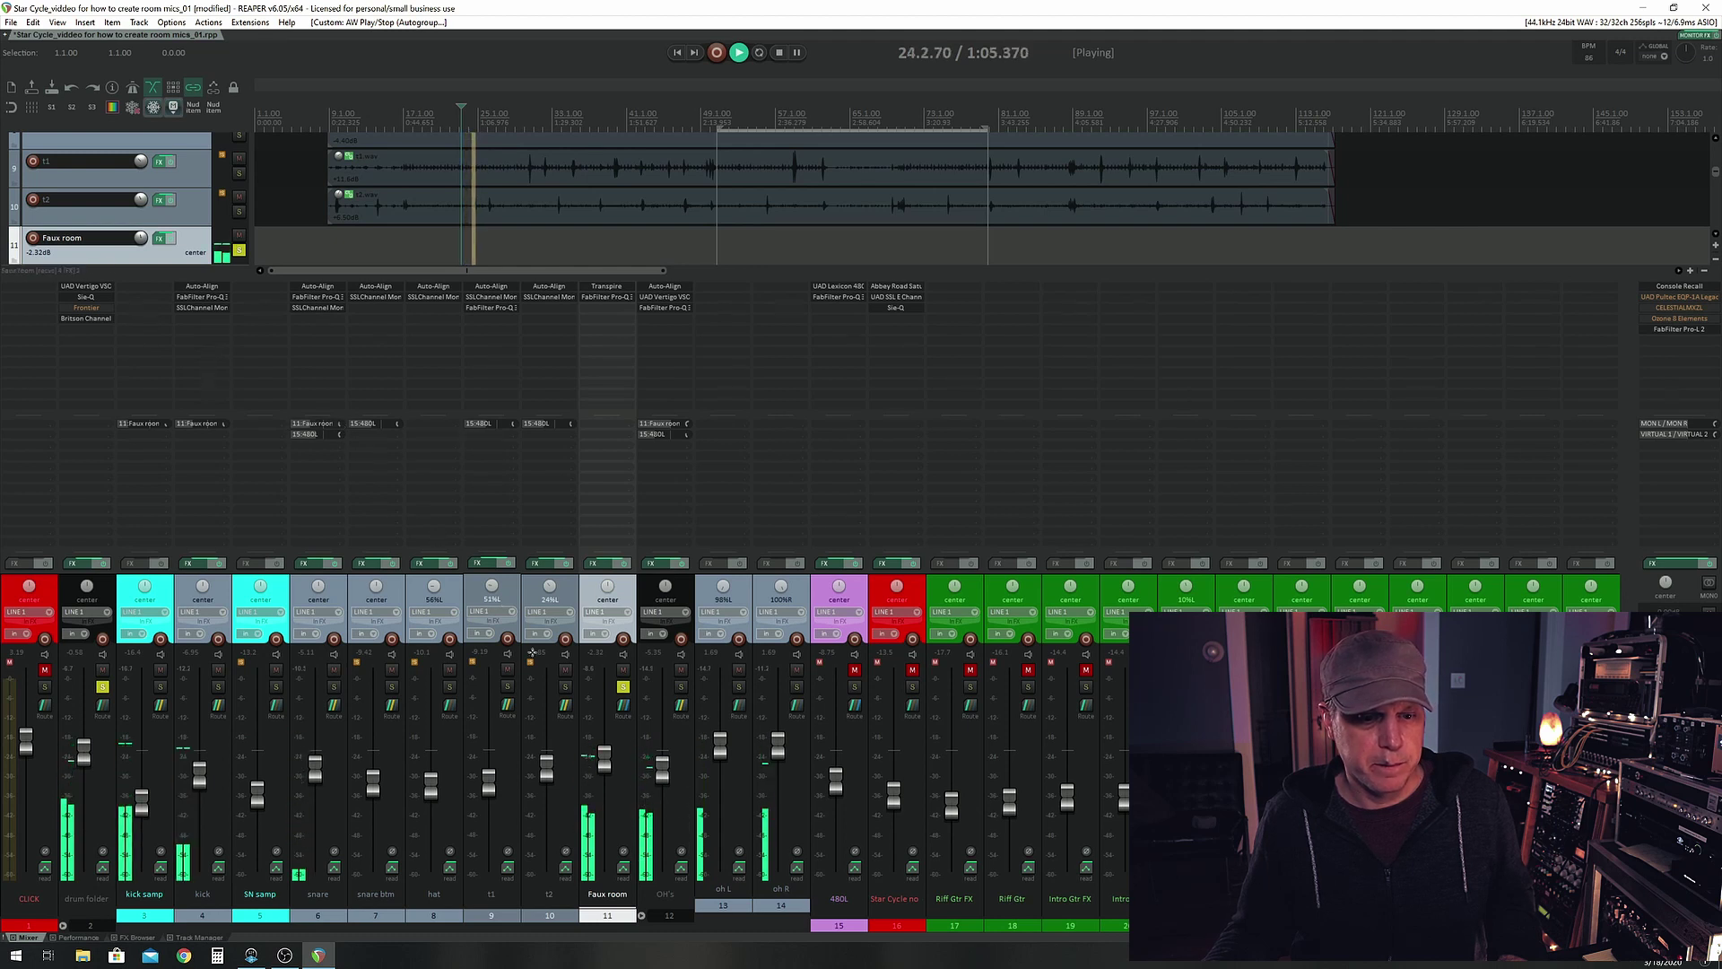
pyautogui.press('space')
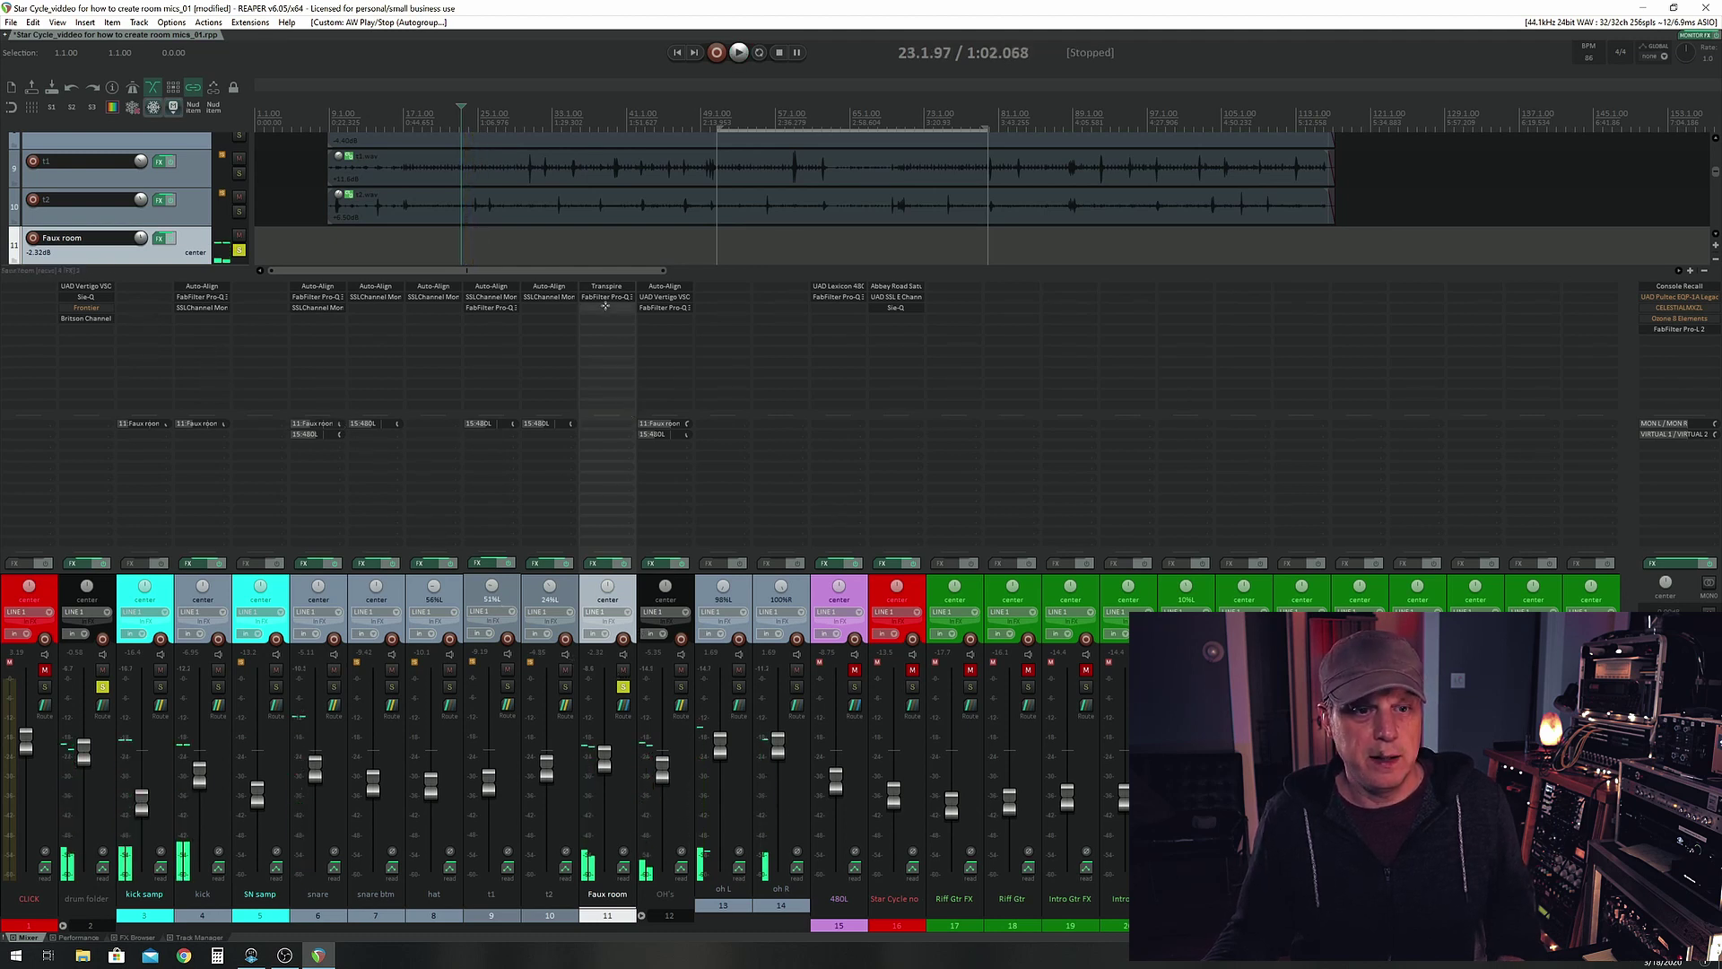
# Review the Transpire and Pro-Q 3 settings on the Faux room track, closing each plug-in window
pyautogui.click(606, 287)
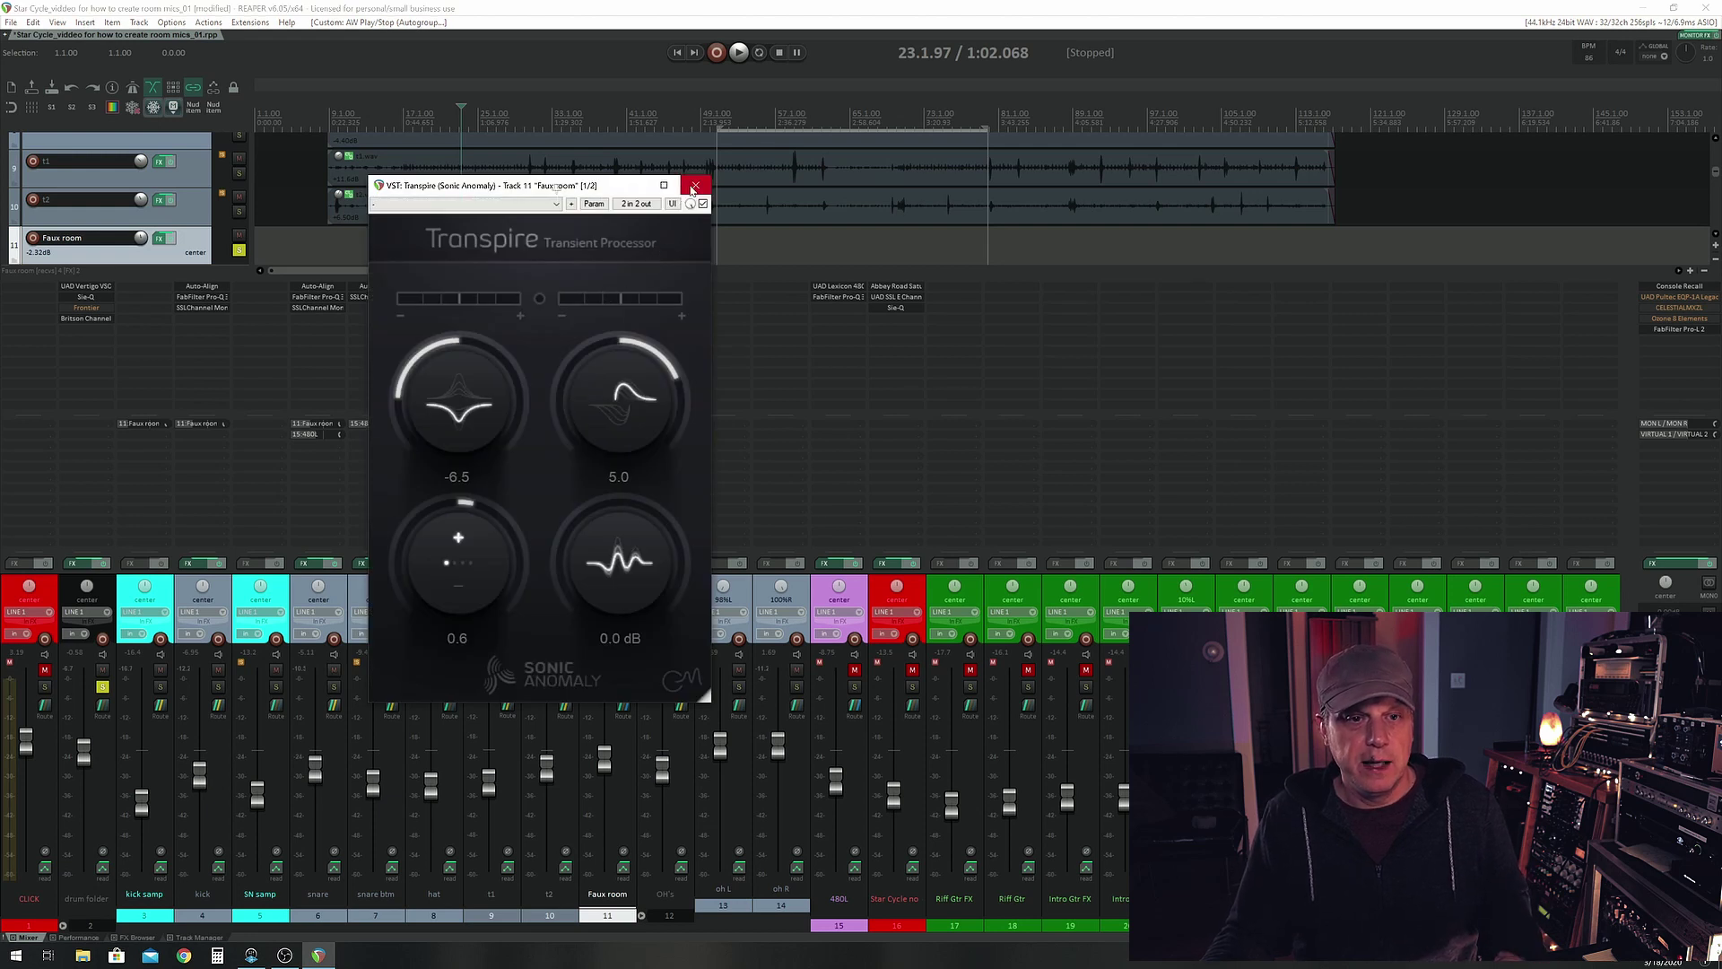
pyautogui.click(694, 186)
pyautogui.click(600, 297)
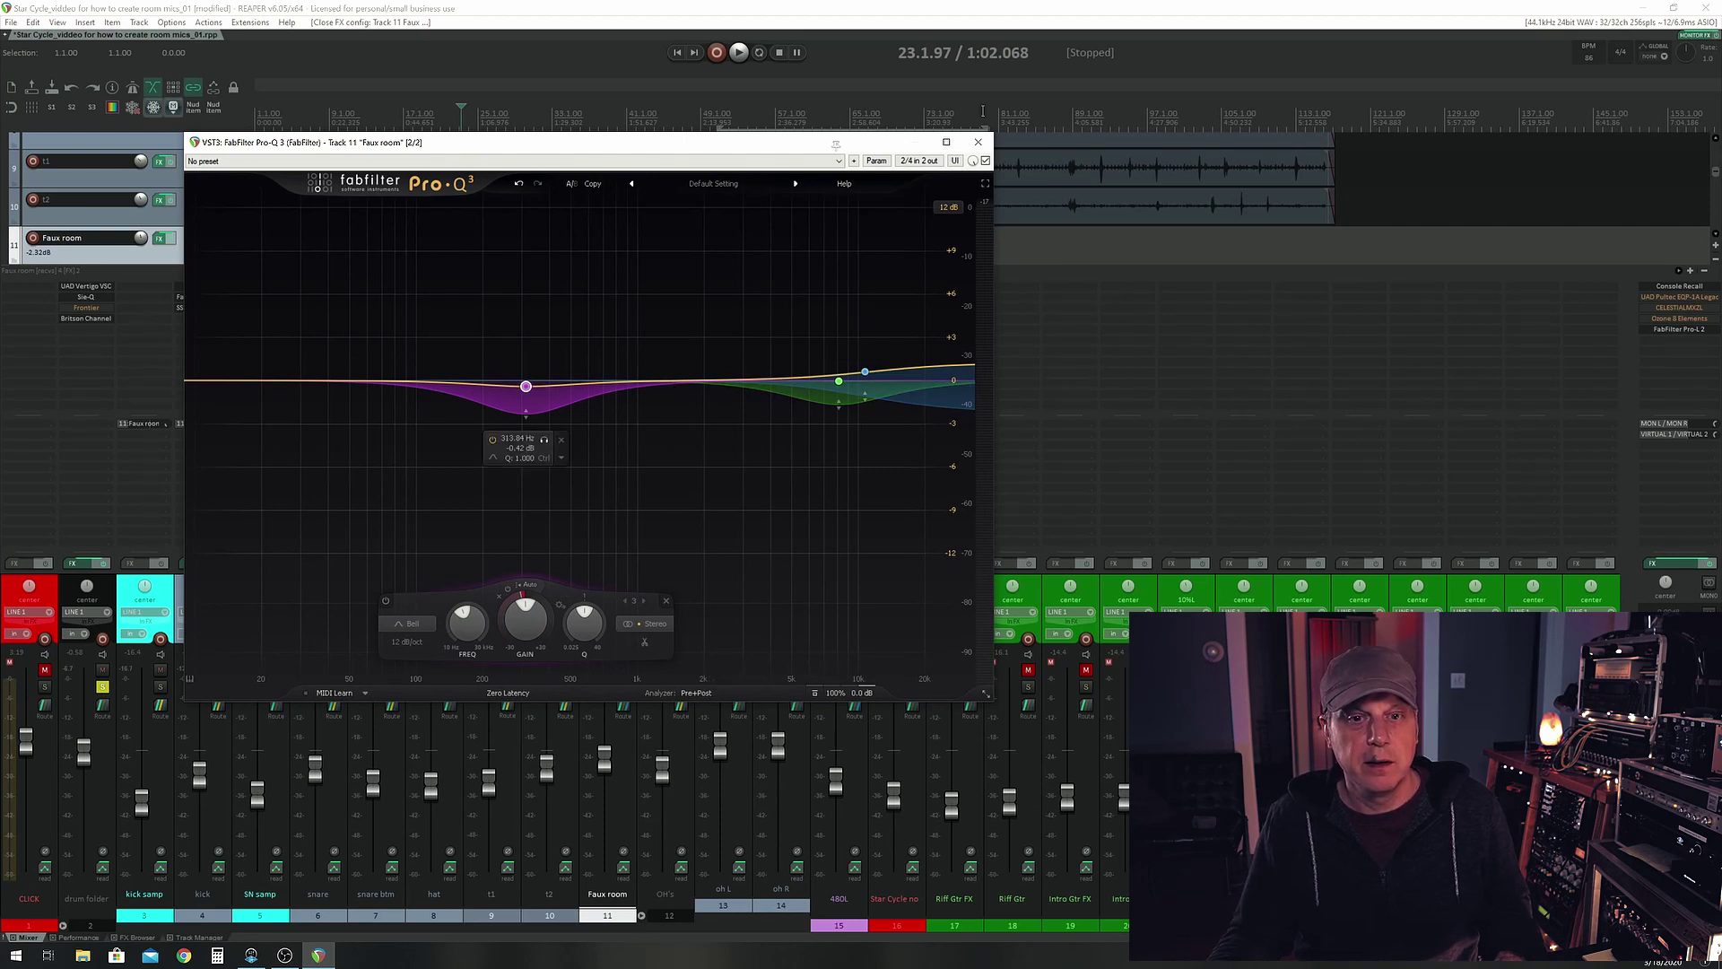
pyautogui.click(979, 143)
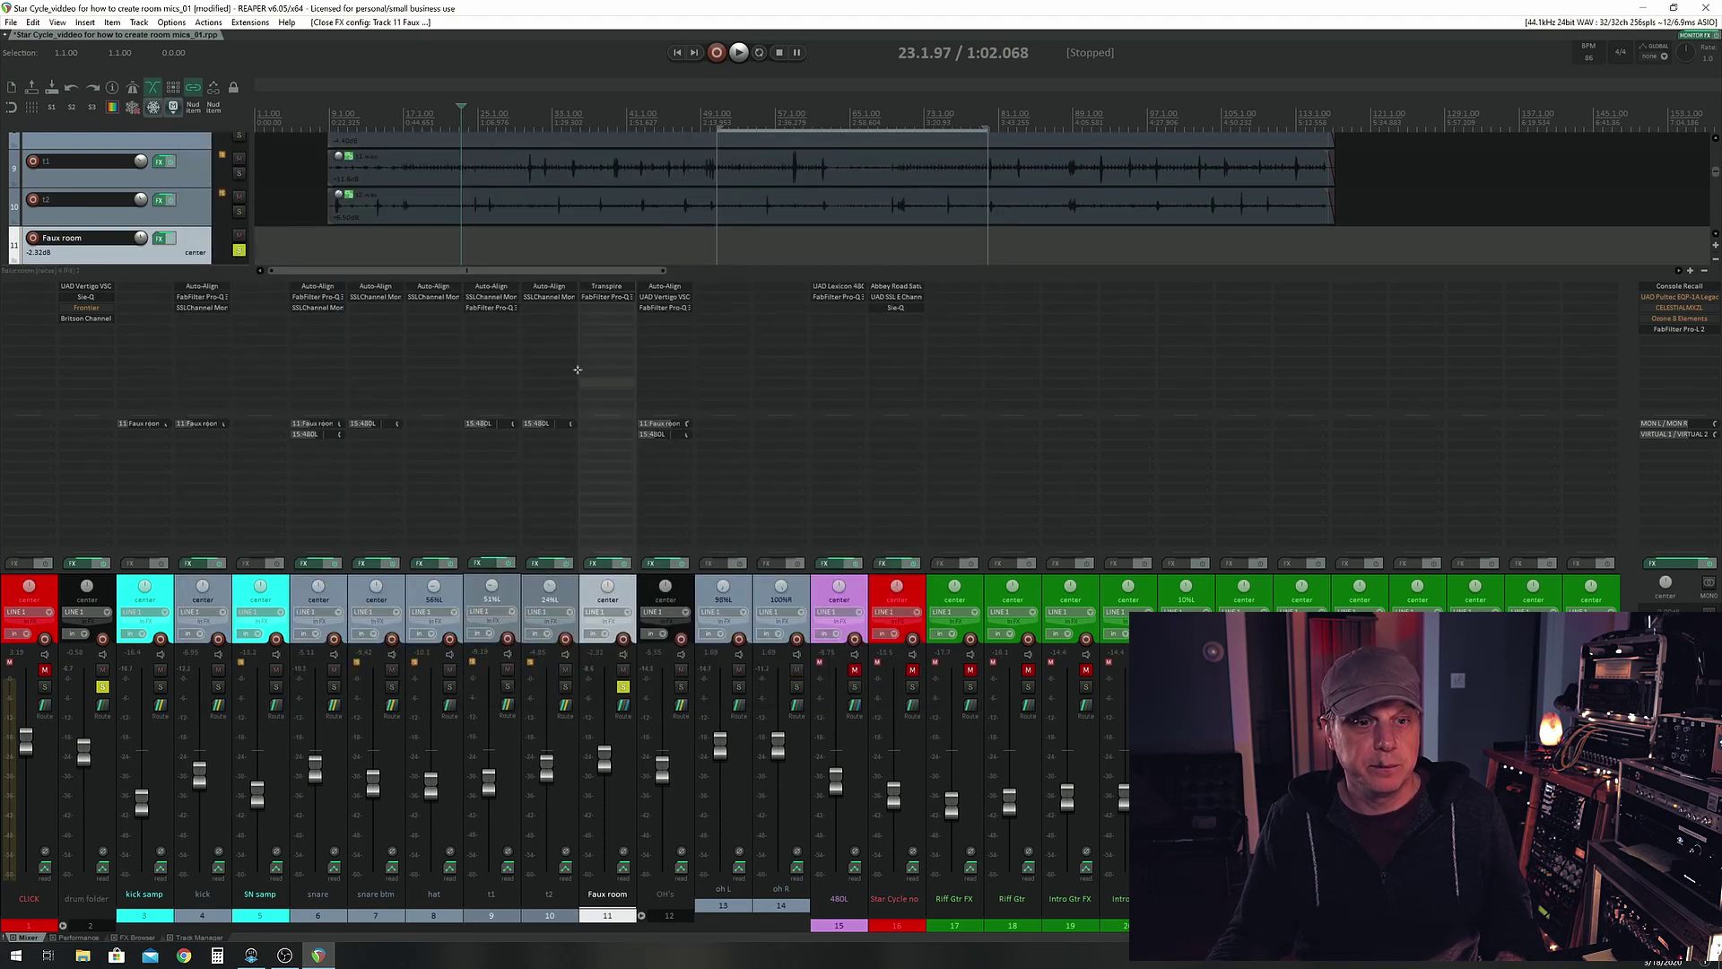
# Insert the UAD Ocean Way Studios VST after Pro-Q 3 on the Faux room track, start playback, and show its studio interior
pyautogui.doubleClick(601, 307)
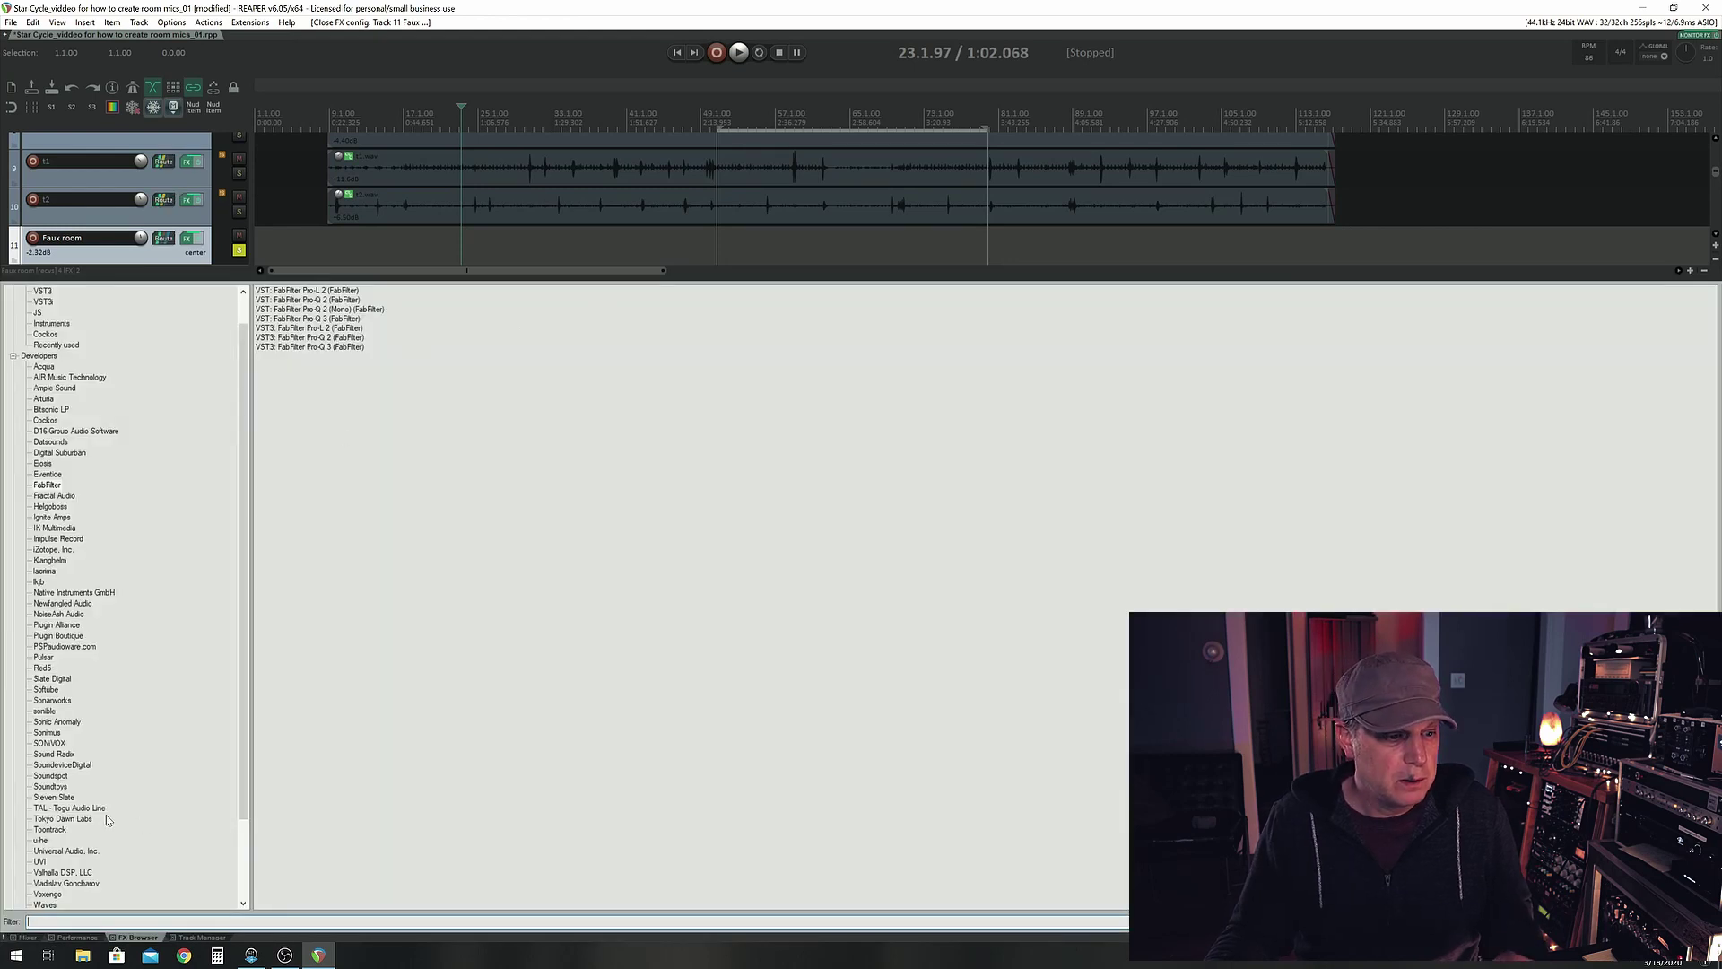
pyautogui.click(54, 797)
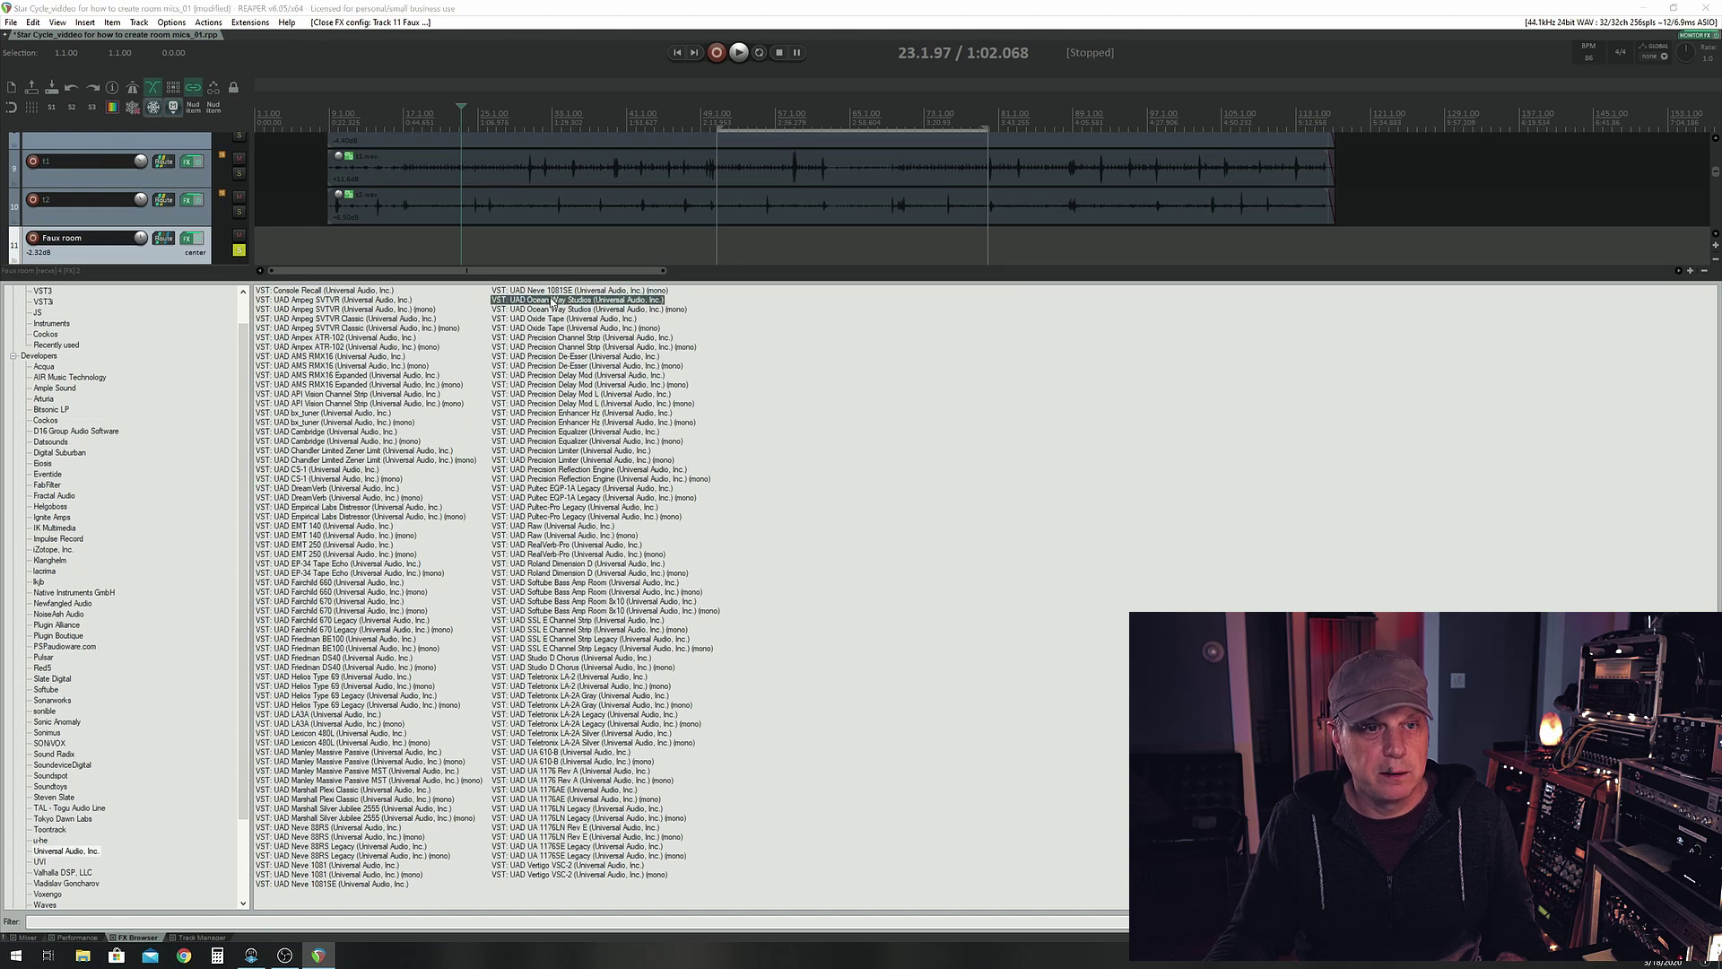
pyautogui.doubleClick(553, 302)
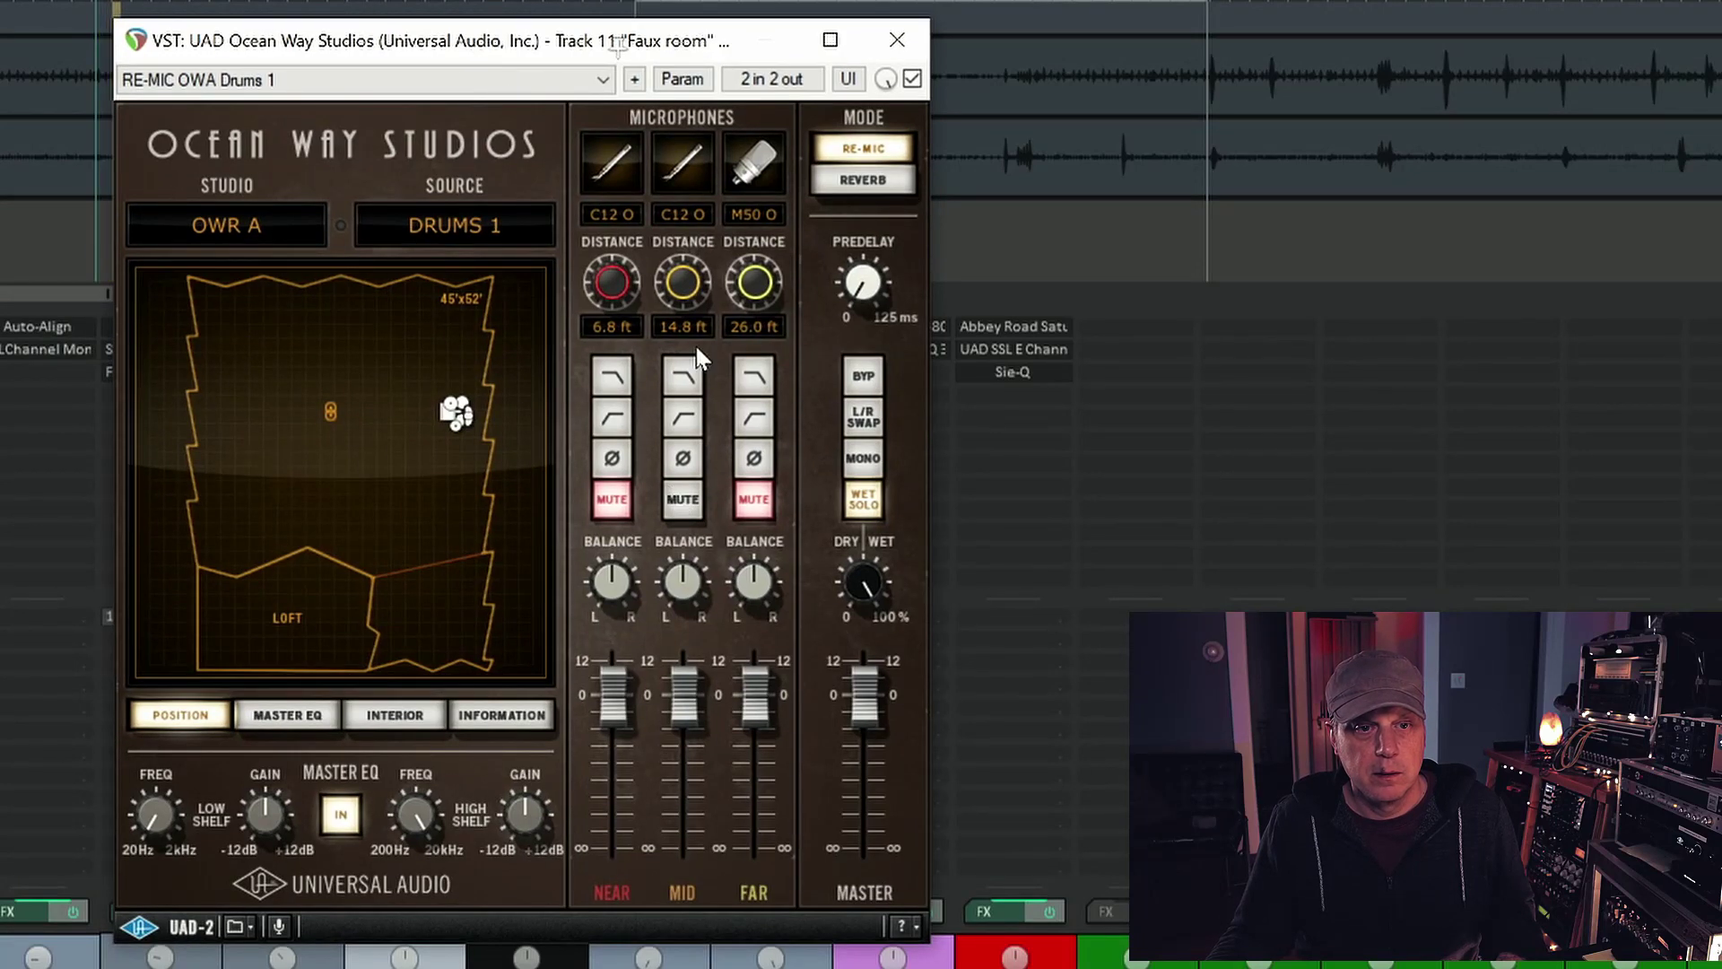
pyautogui.press('space')
pyautogui.click(370, 715)
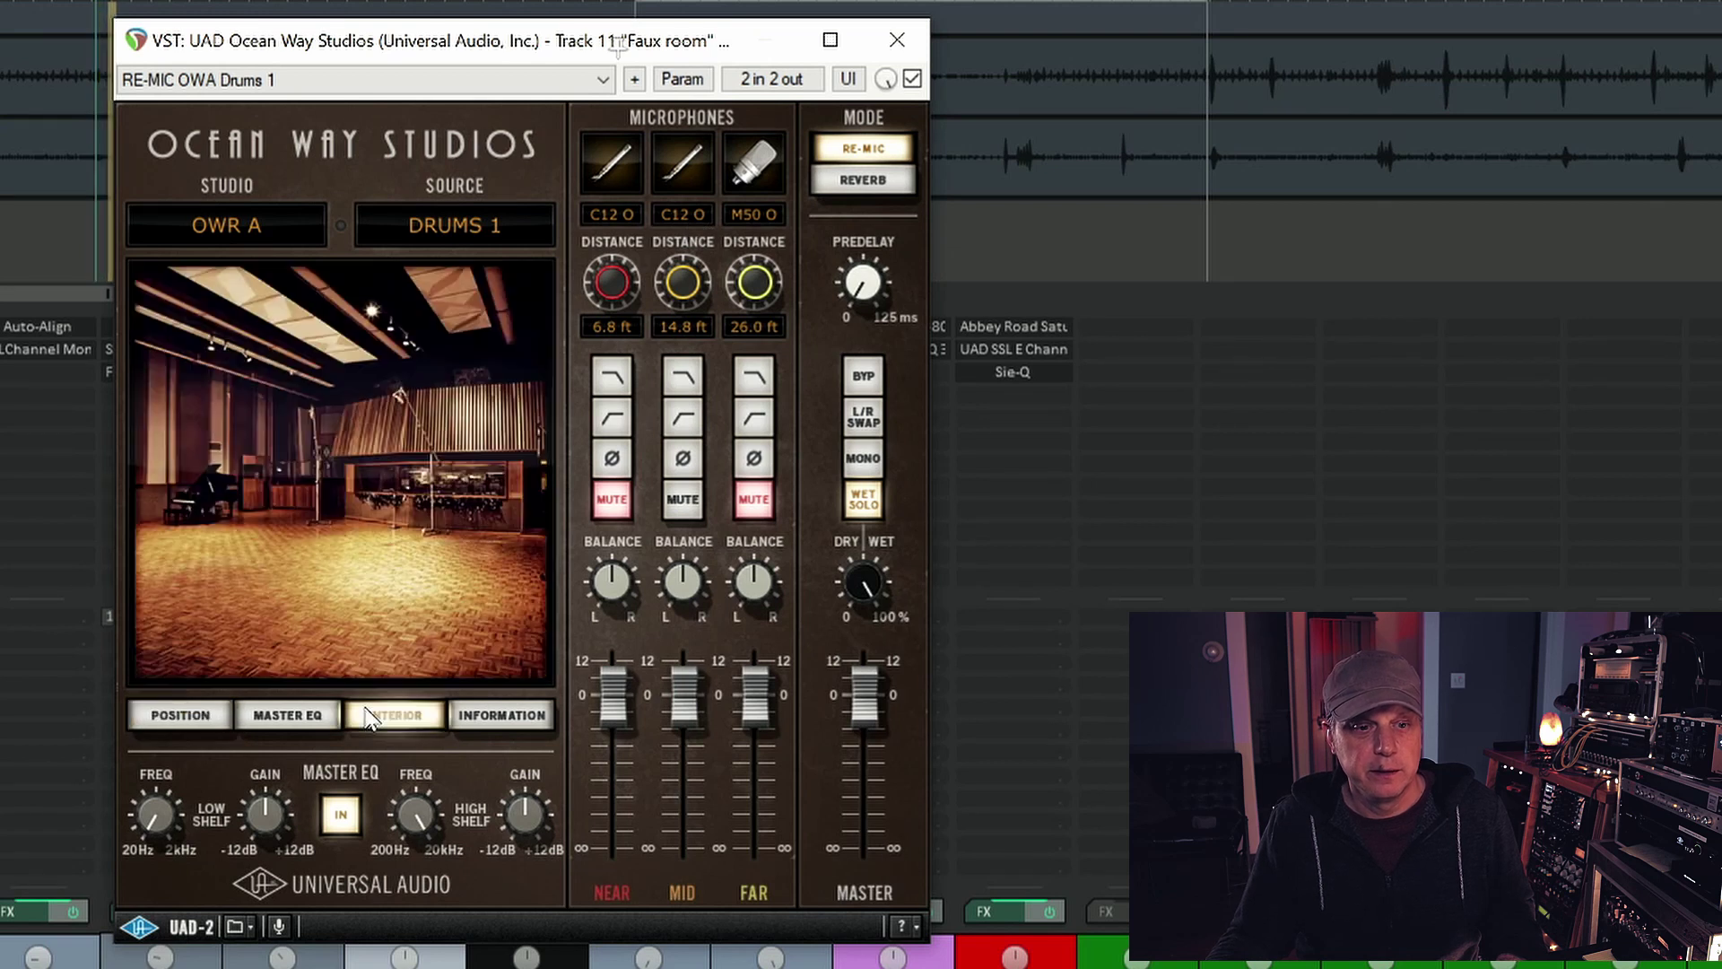
# Show the microphone position view and try the Drums 2 source in studio OWR A
pyautogui.click(214, 718)
pyautogui.click(470, 222)
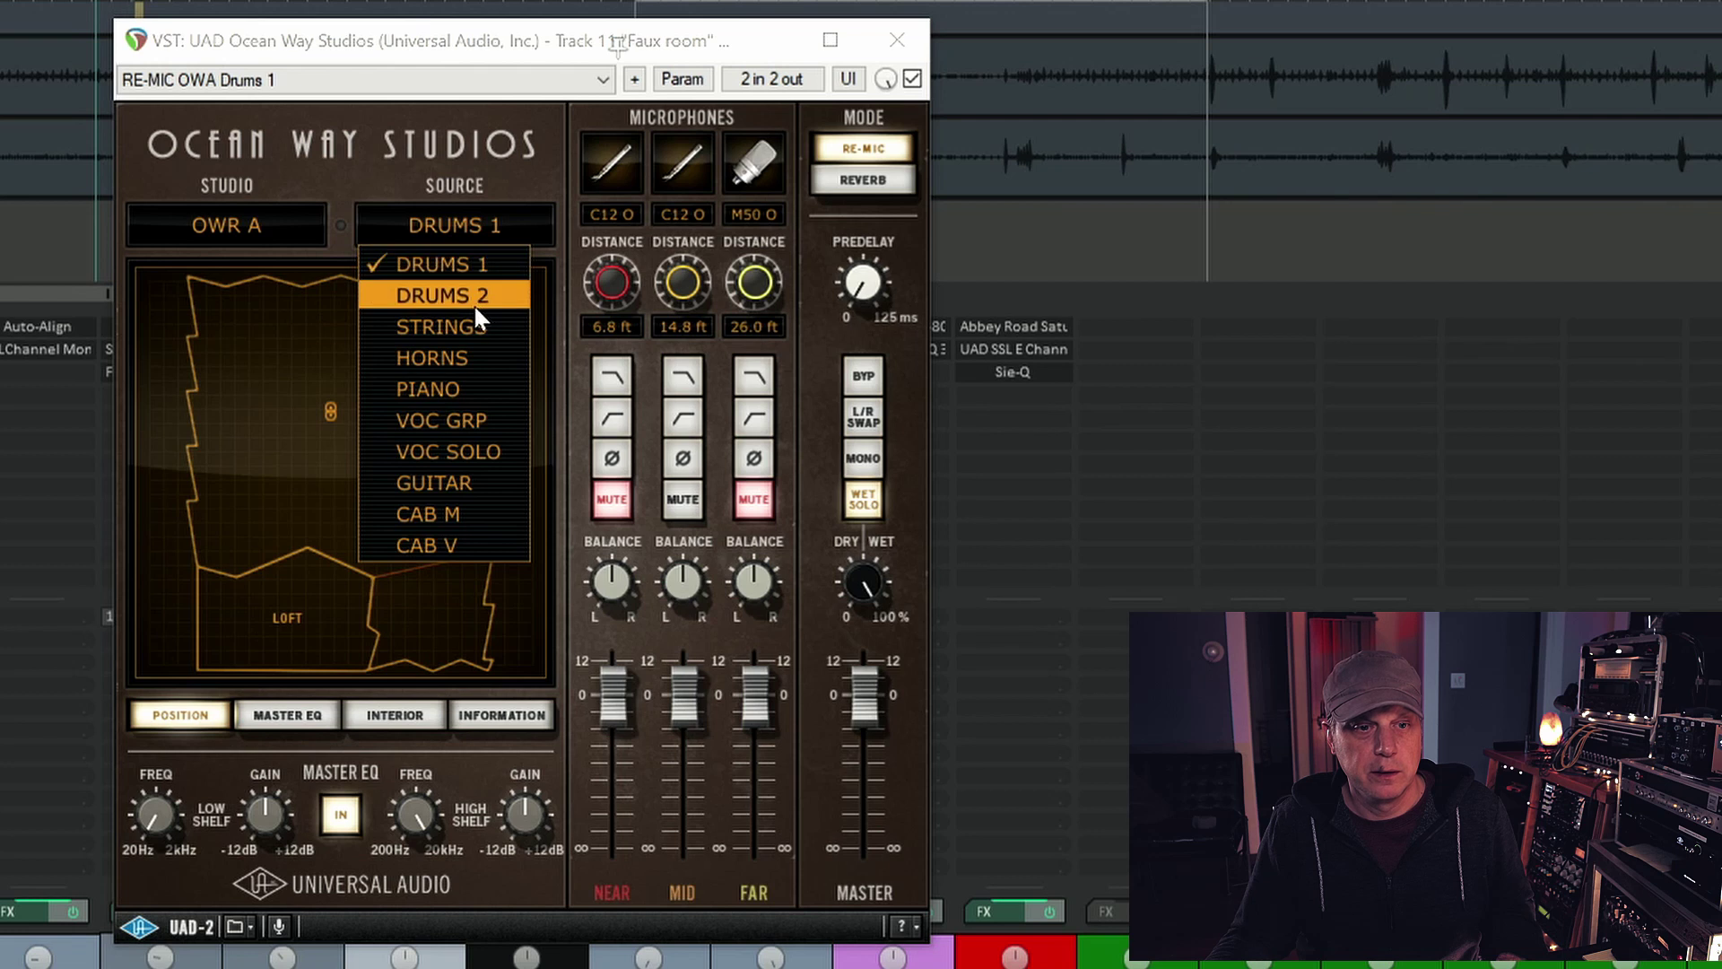
pyautogui.click(473, 302)
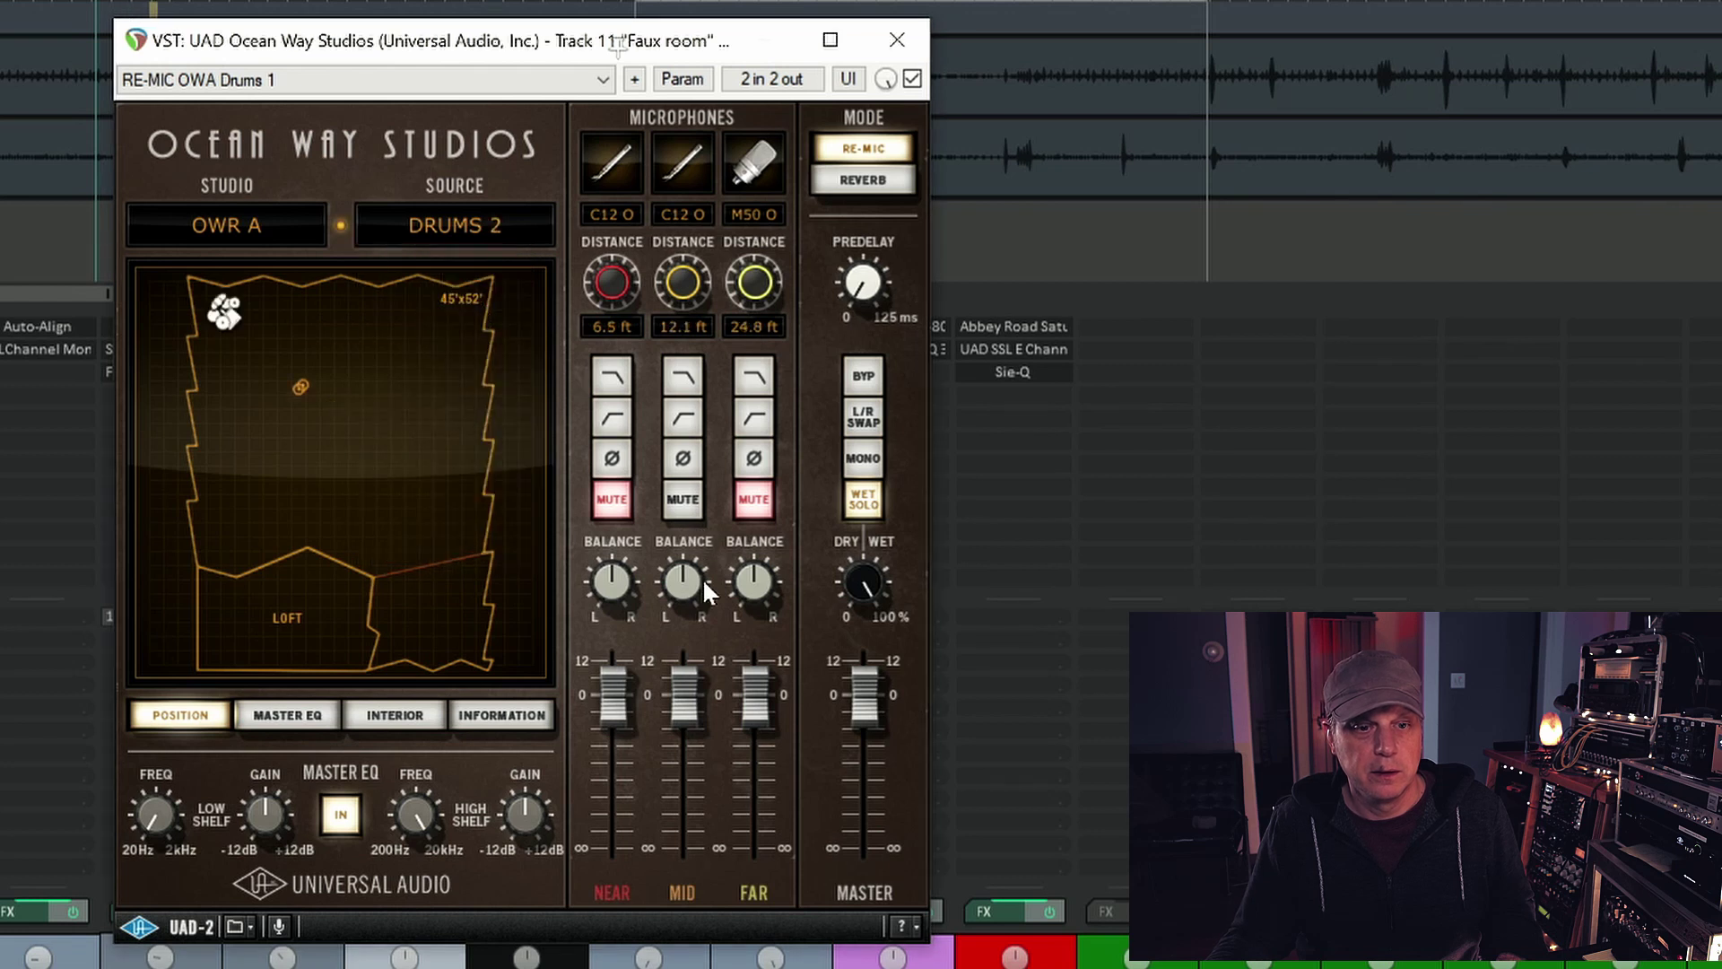
pyautogui.click(684, 418)
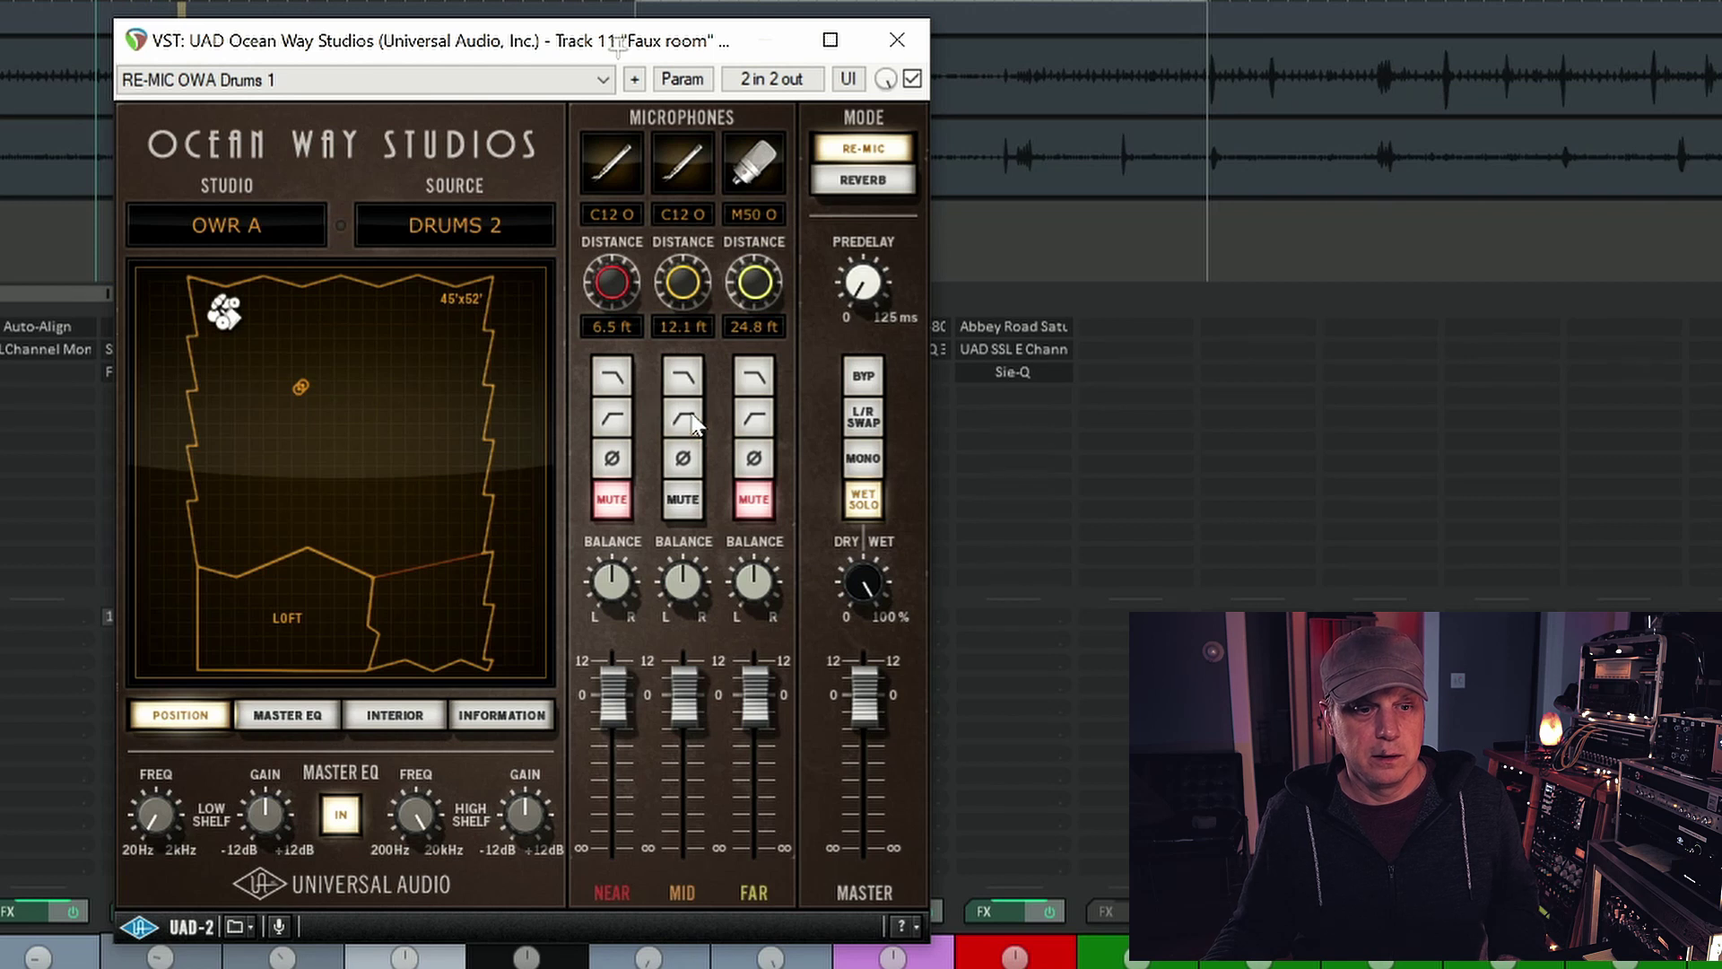
# Switch the Ocean Way studio to OWR B, look at its interior, and return to the position view
pyautogui.click(270, 235)
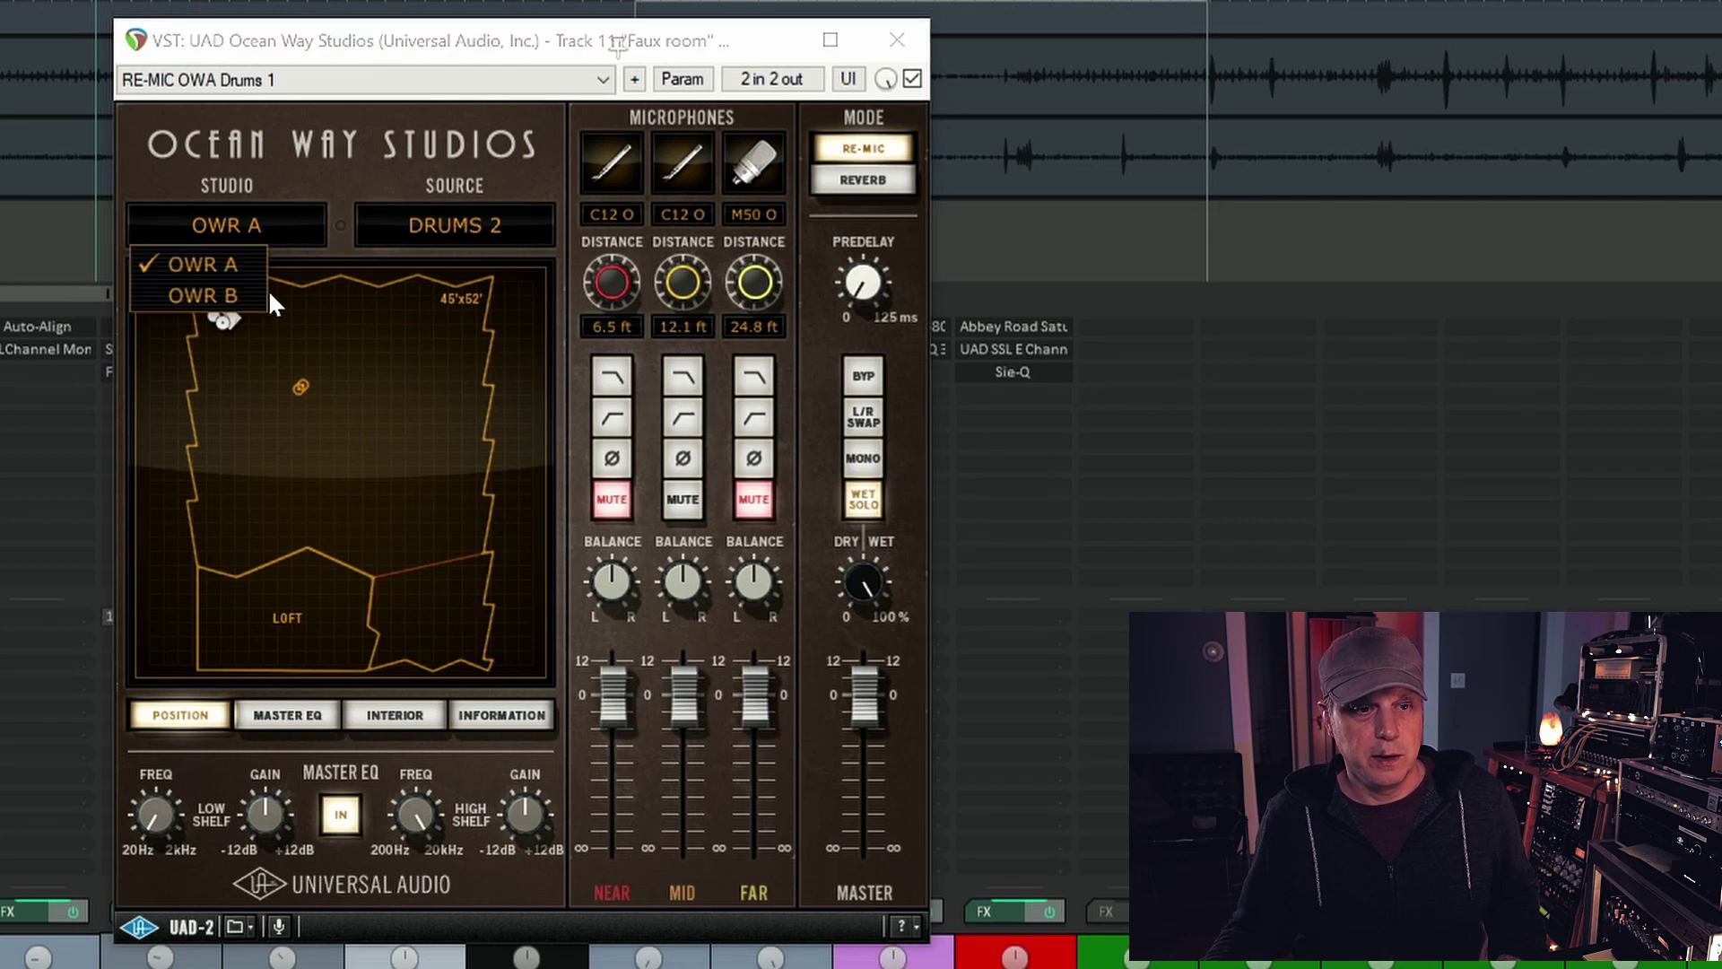
pyautogui.click(231, 296)
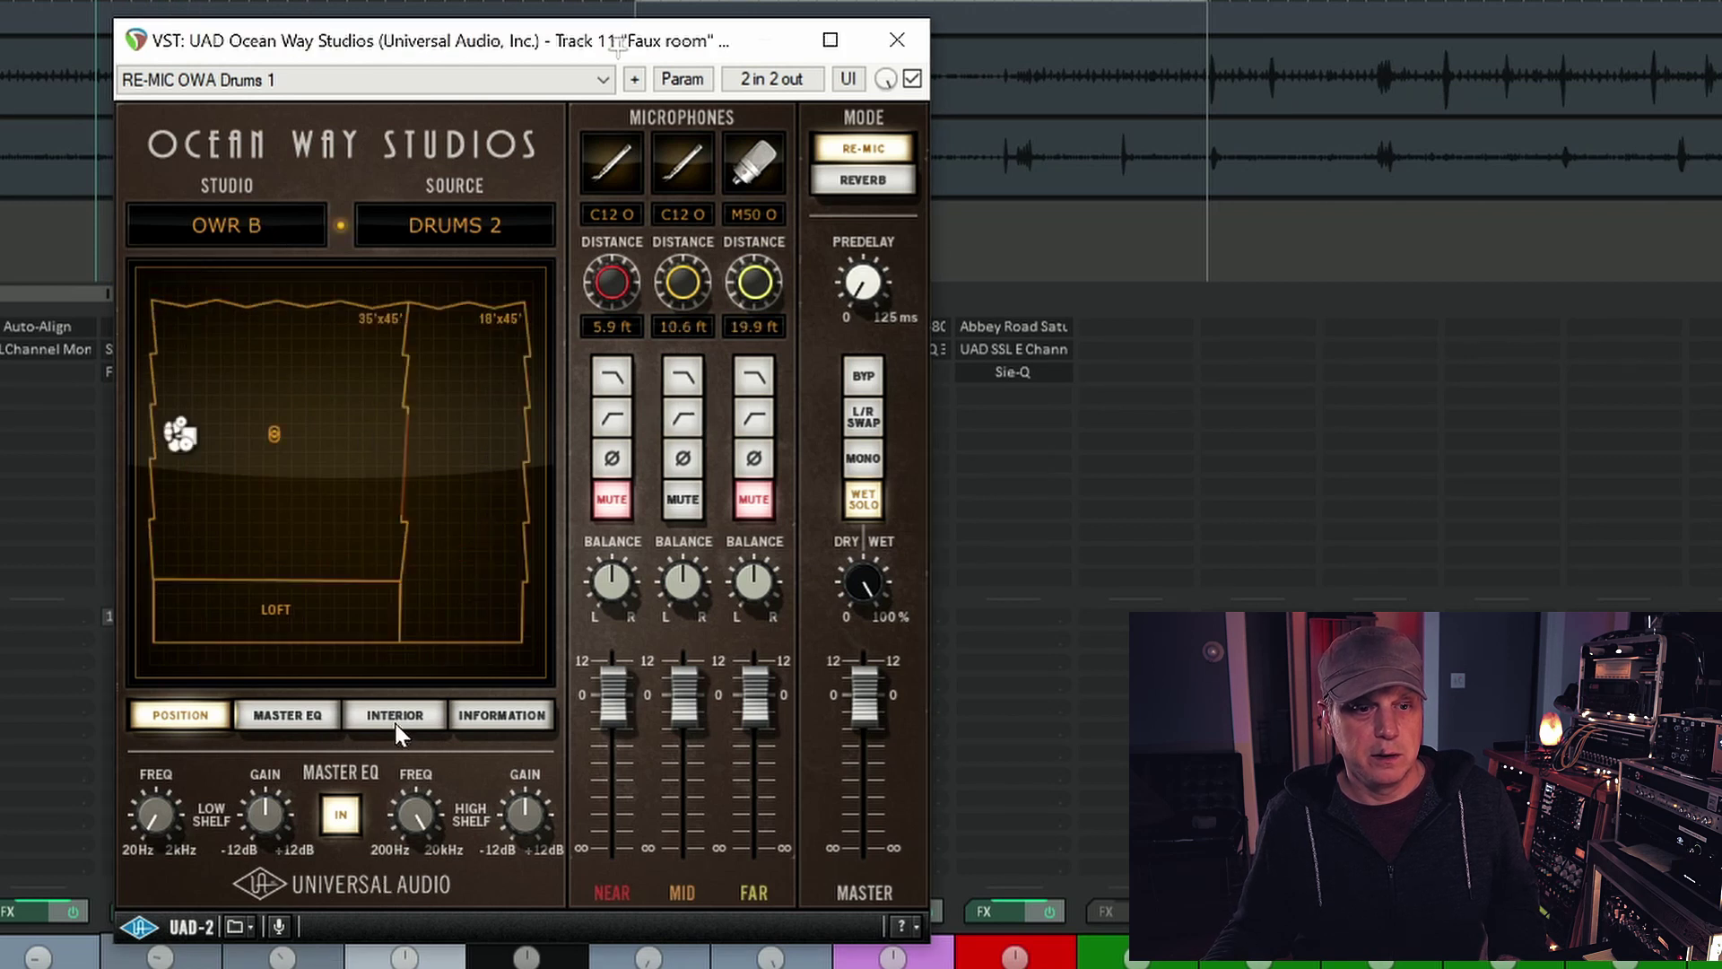
pyautogui.click(396, 718)
pyautogui.click(203, 718)
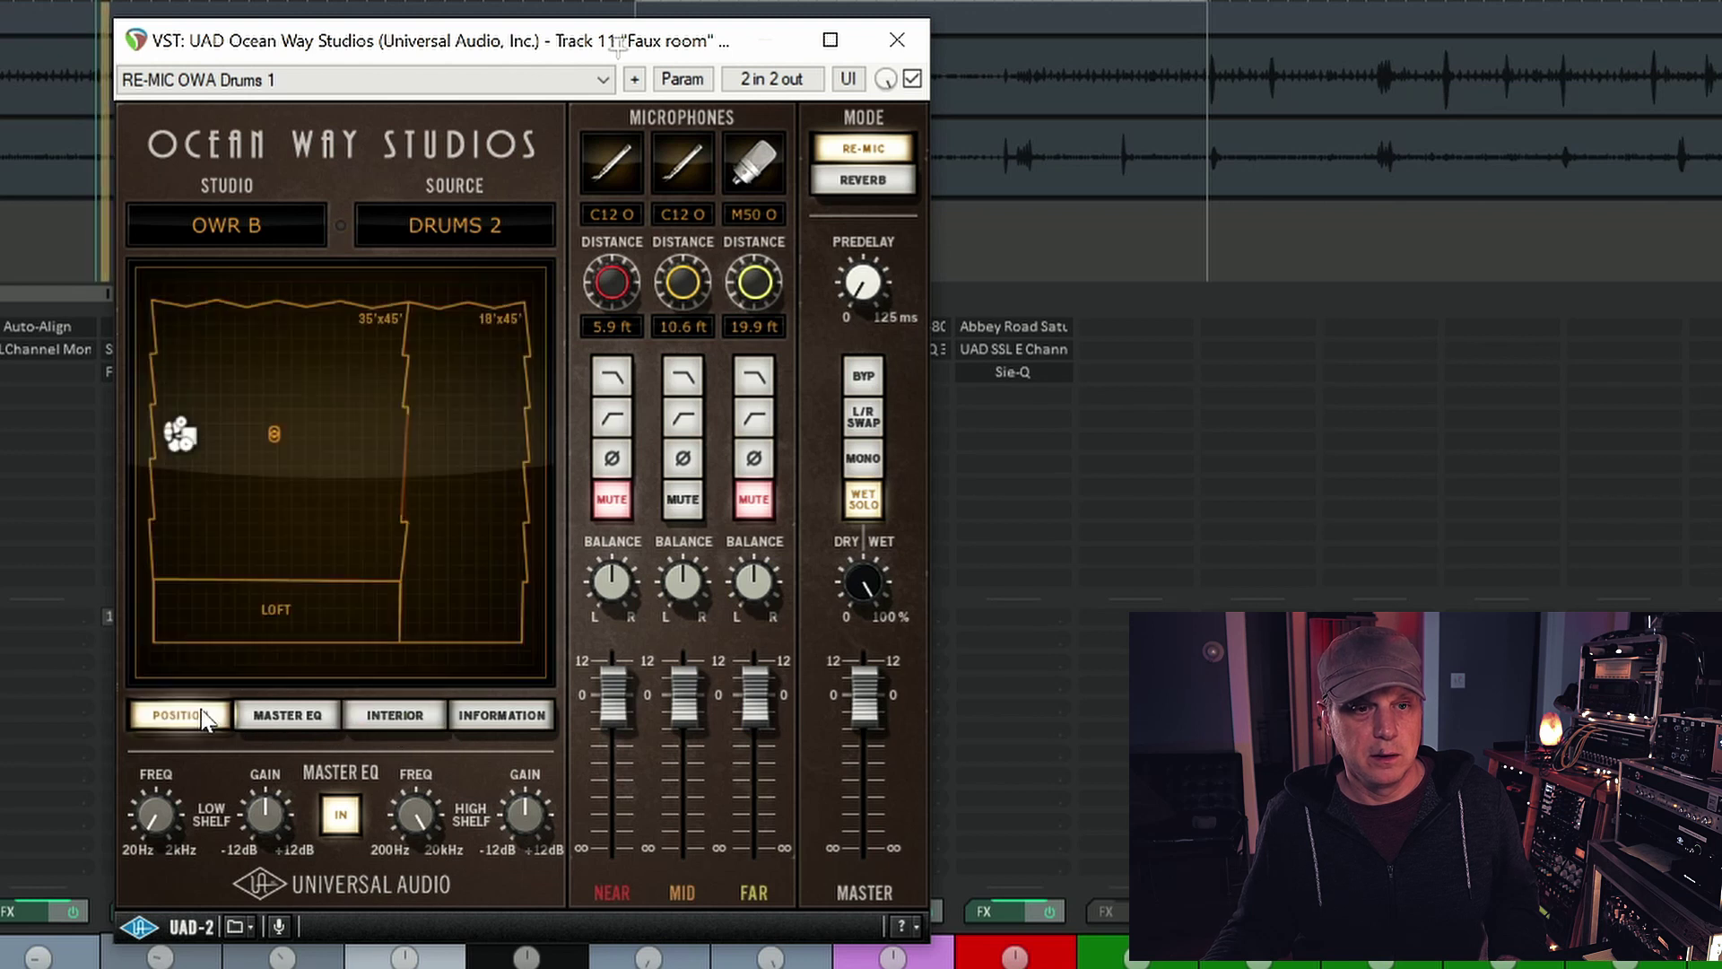
# Compare the Drums 1 and Drums 2 sources in OWR B, settling on Drums 1, with the far microphones unmuted and lowered and the mid low-cut off
pyautogui.click(429, 235)
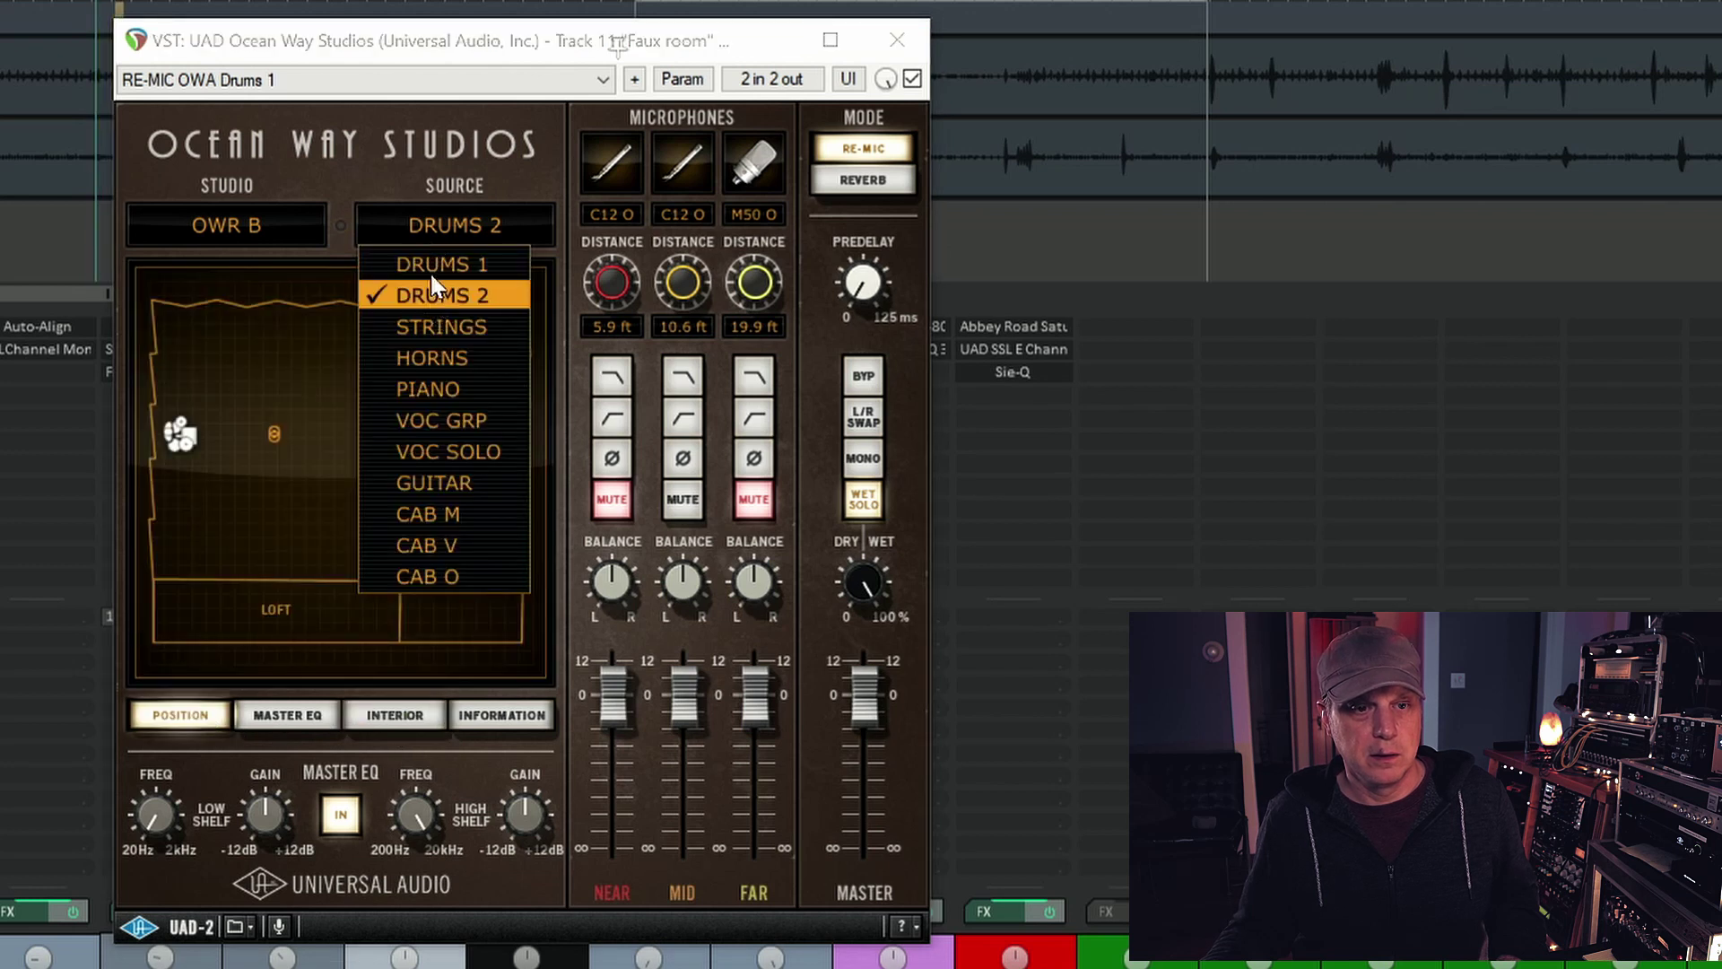
pyautogui.click(428, 263)
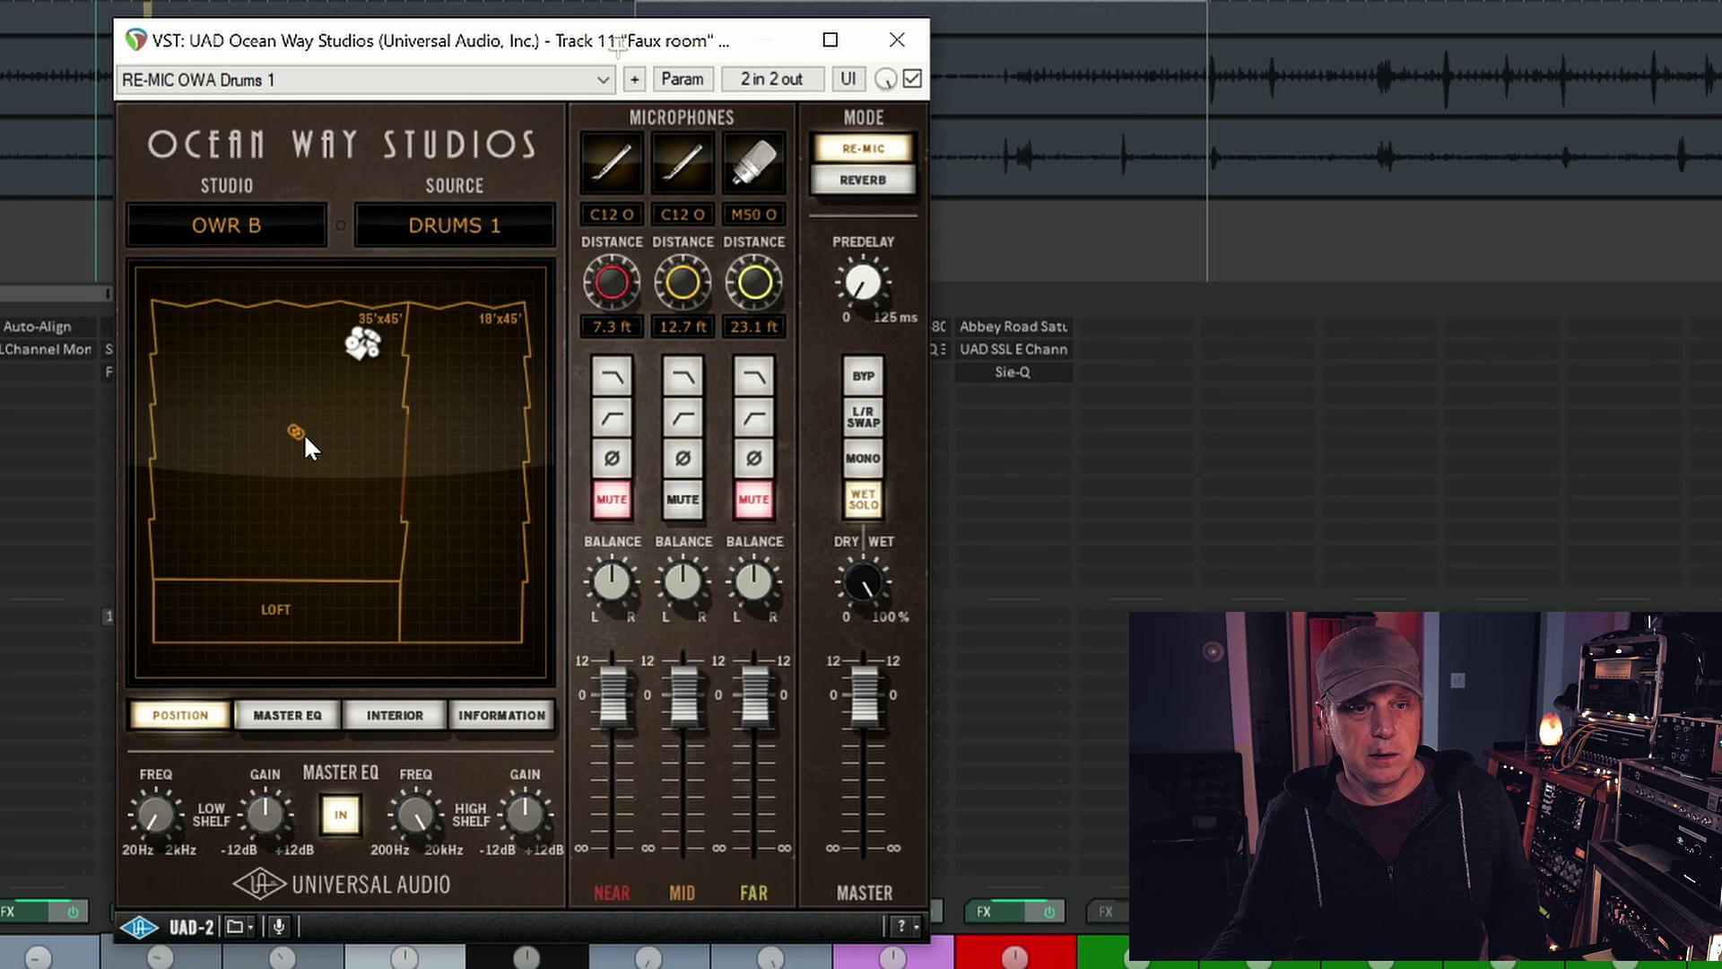
pyautogui.click(432, 231)
pyautogui.click(430, 294)
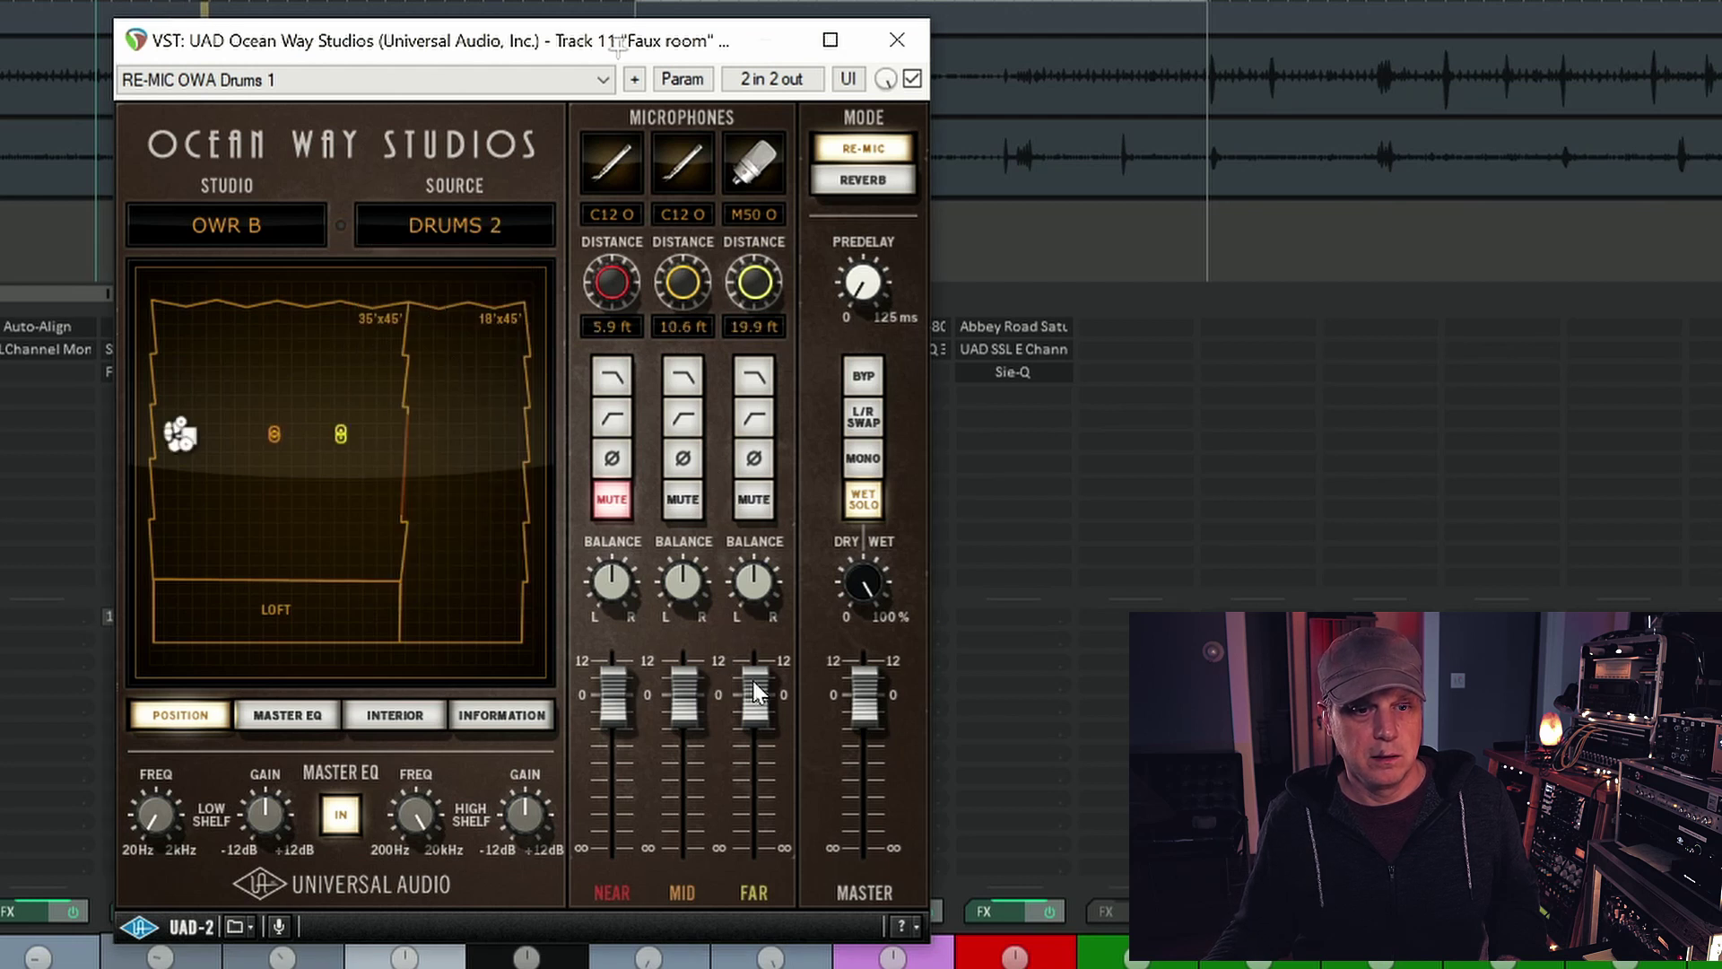
pyautogui.click(470, 224)
pyautogui.click(458, 261)
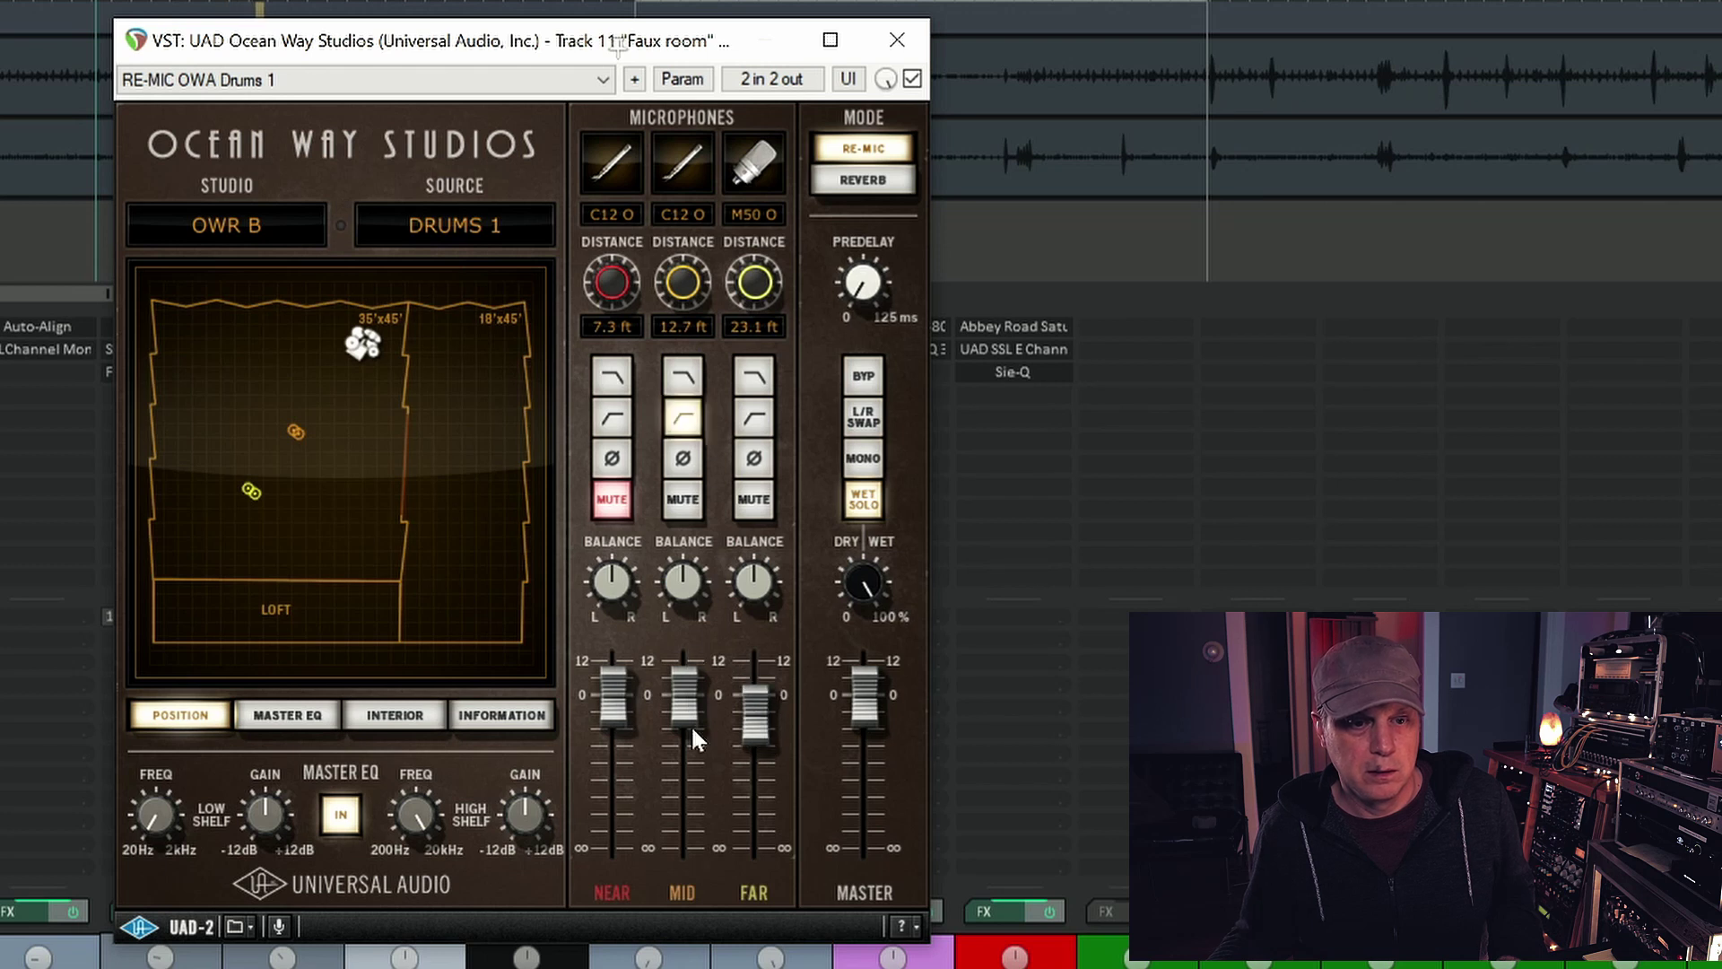
pyautogui.click(686, 423)
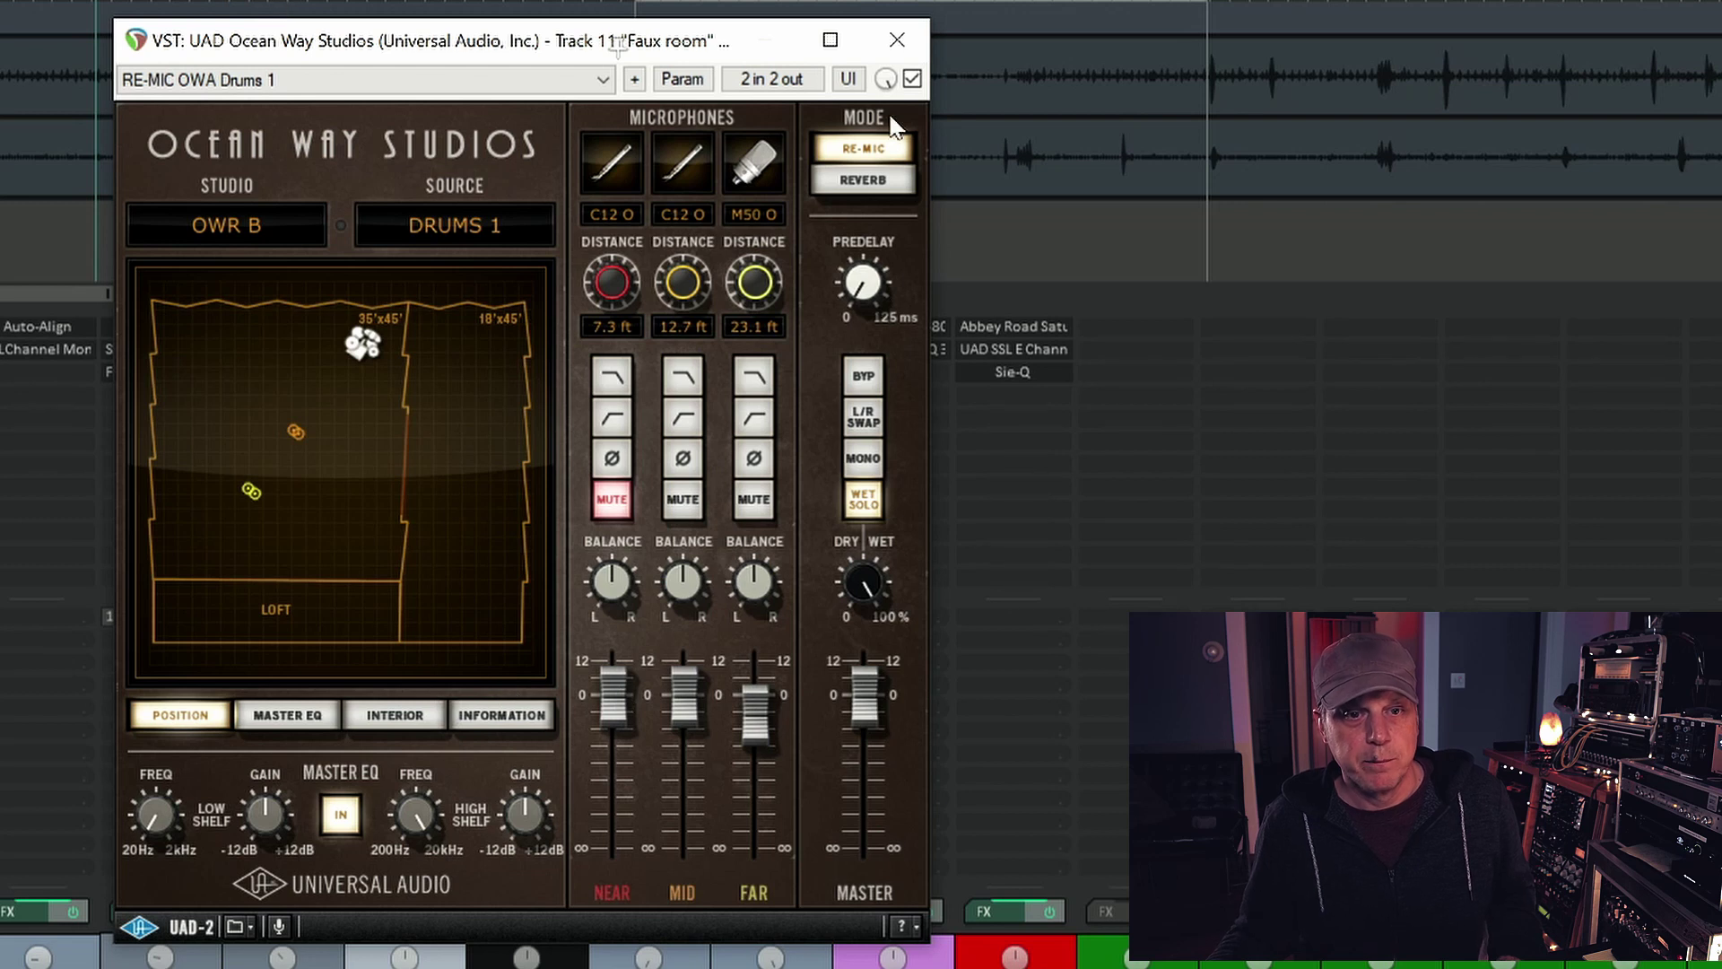
# Compare Reverb with Re-Mic mode and the bypassed with the active plug-in, ending with Re-Mic active
pyautogui.click(861, 182)
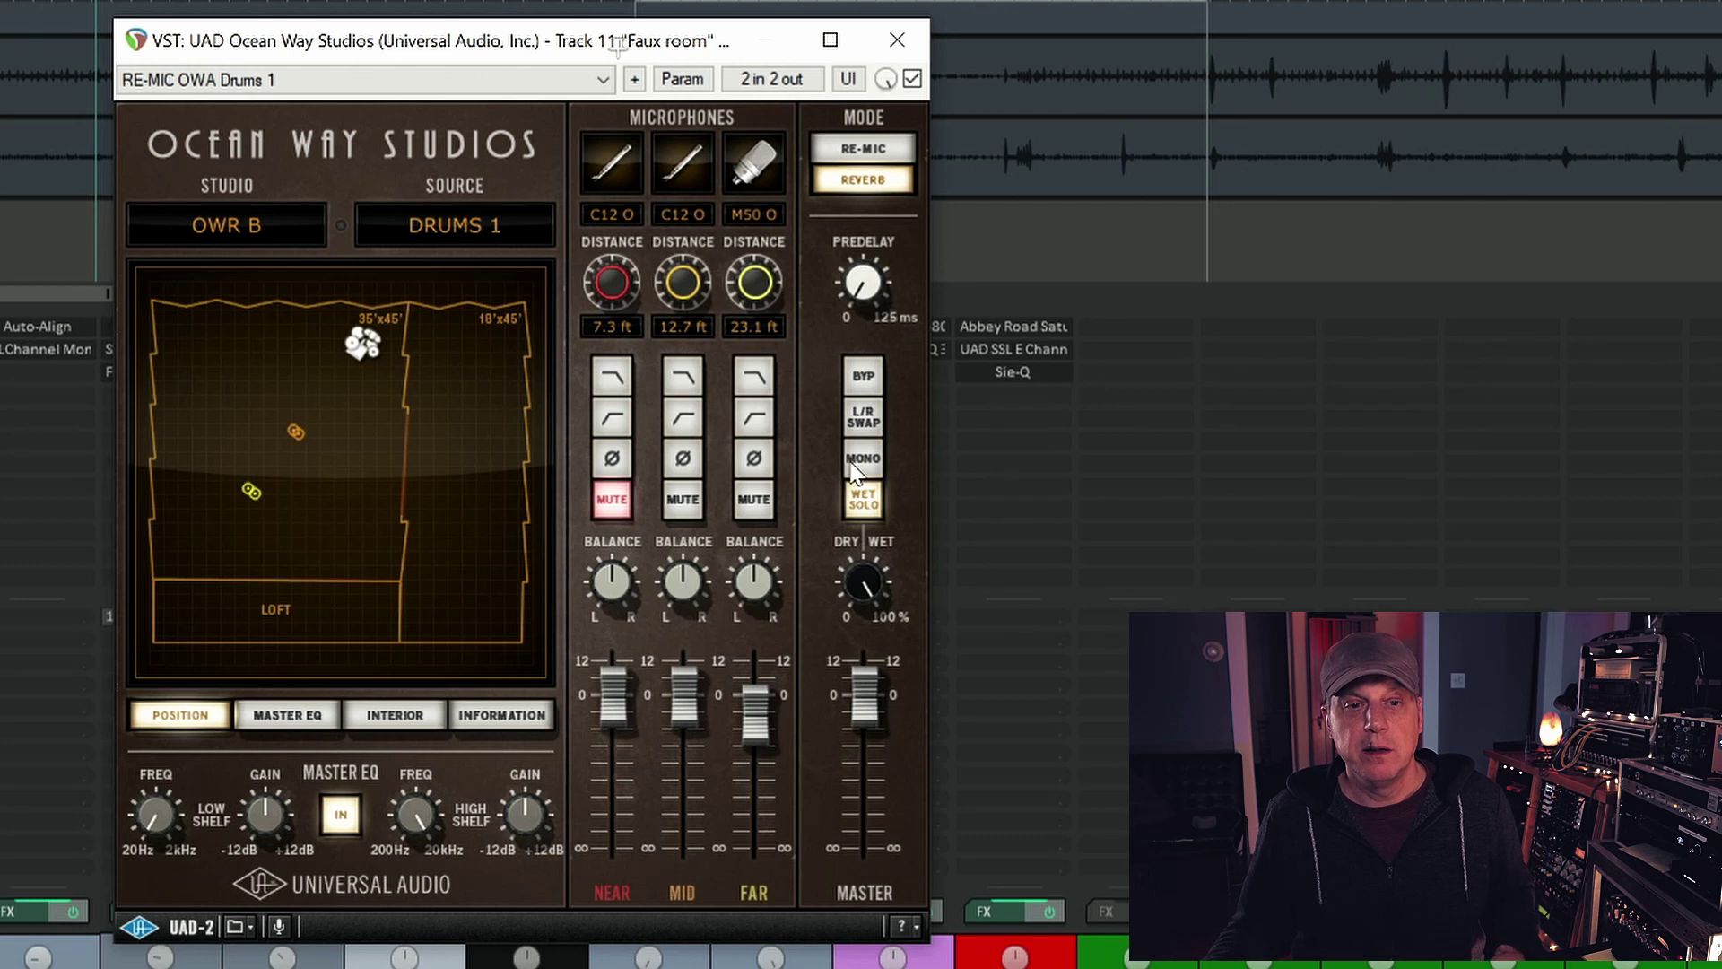
pyautogui.click(861, 147)
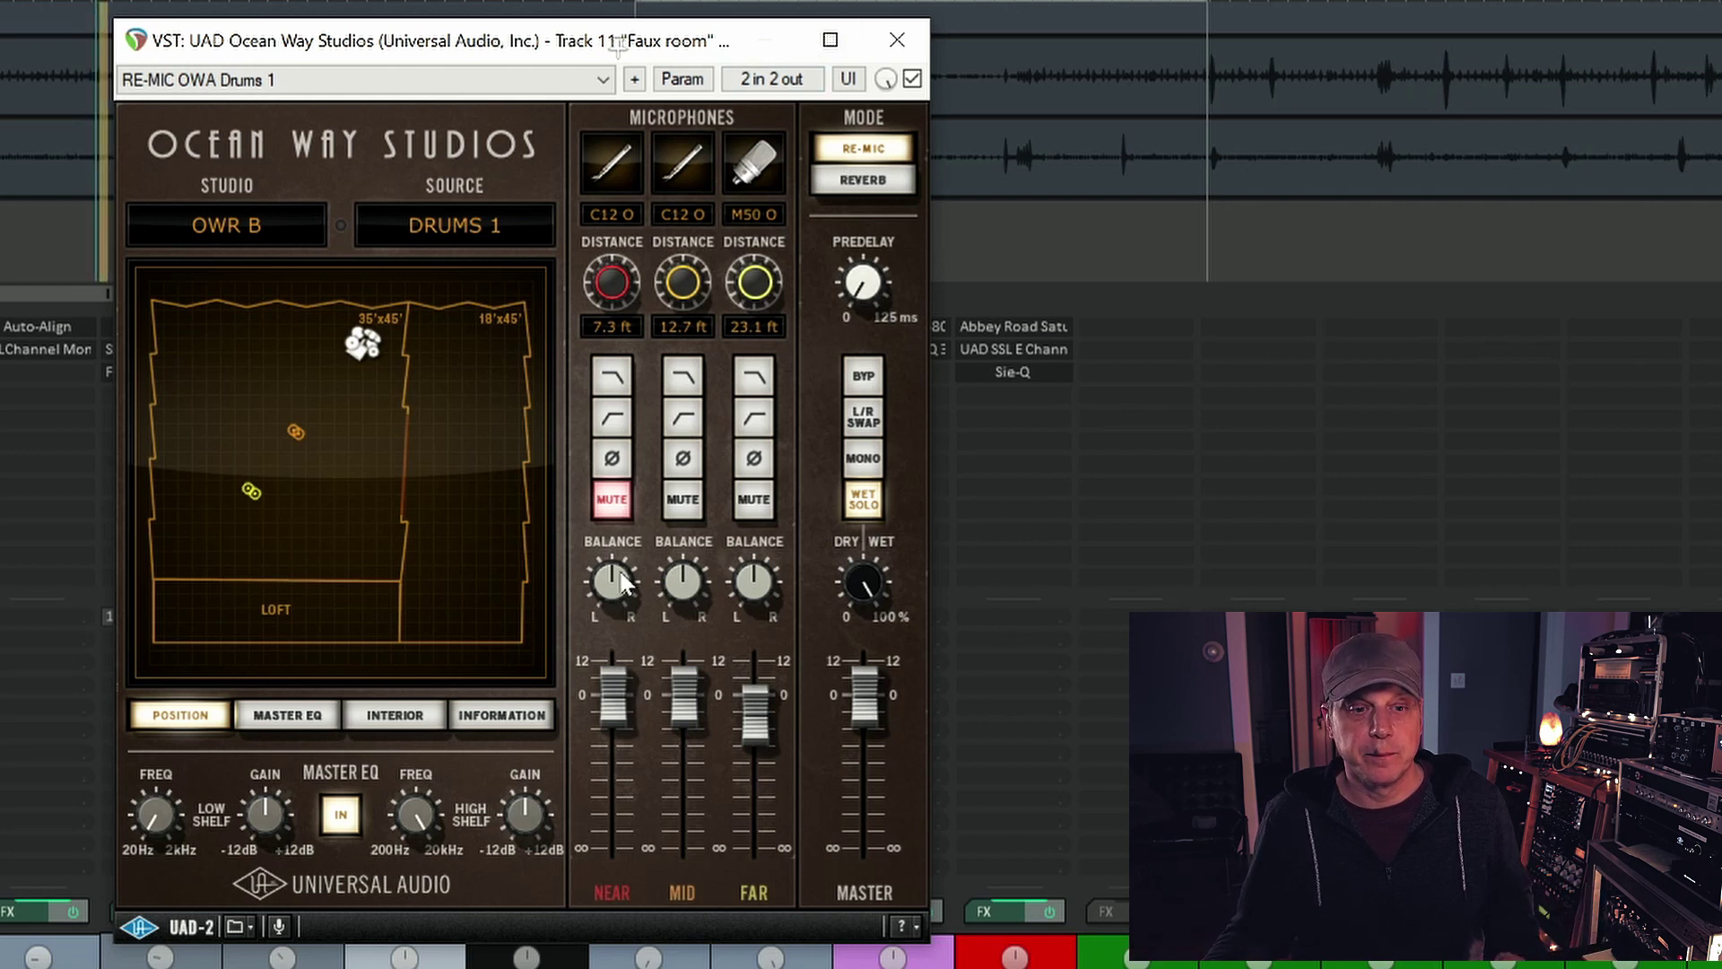
pyautogui.click(911, 79)
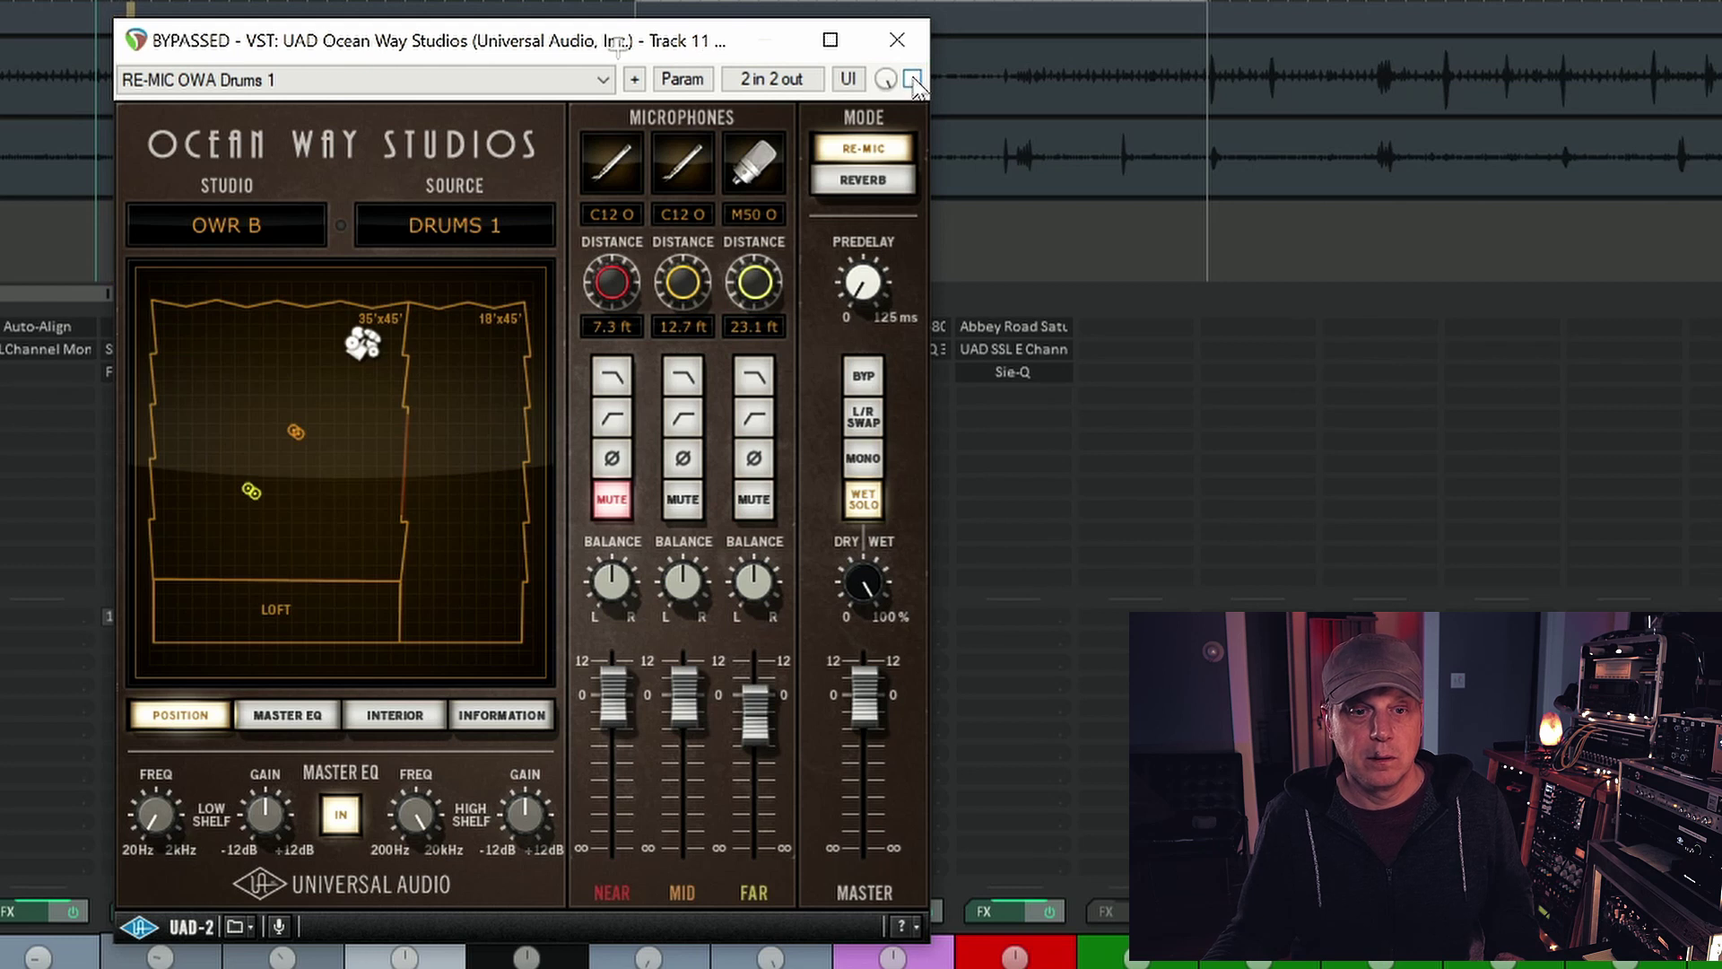
pyautogui.click(911, 79)
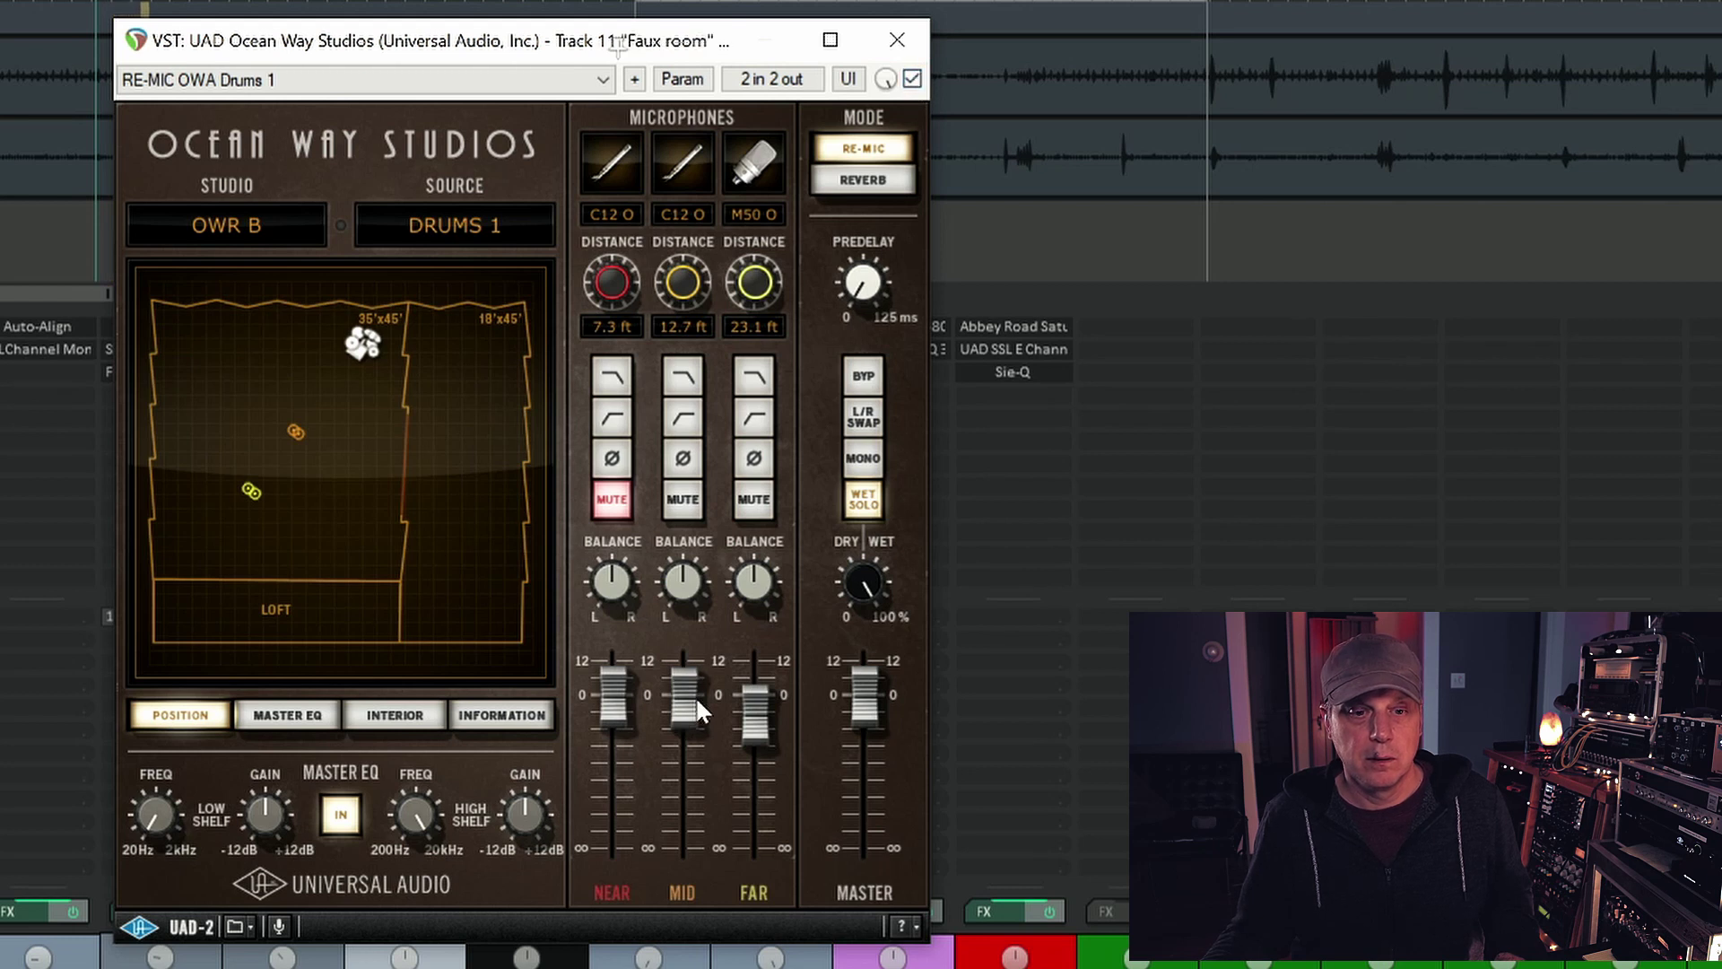
# Cut the master EQ's low shelf by about 2 dB in Ocean Way Studios and close the plug-in
pyautogui.click(287, 715)
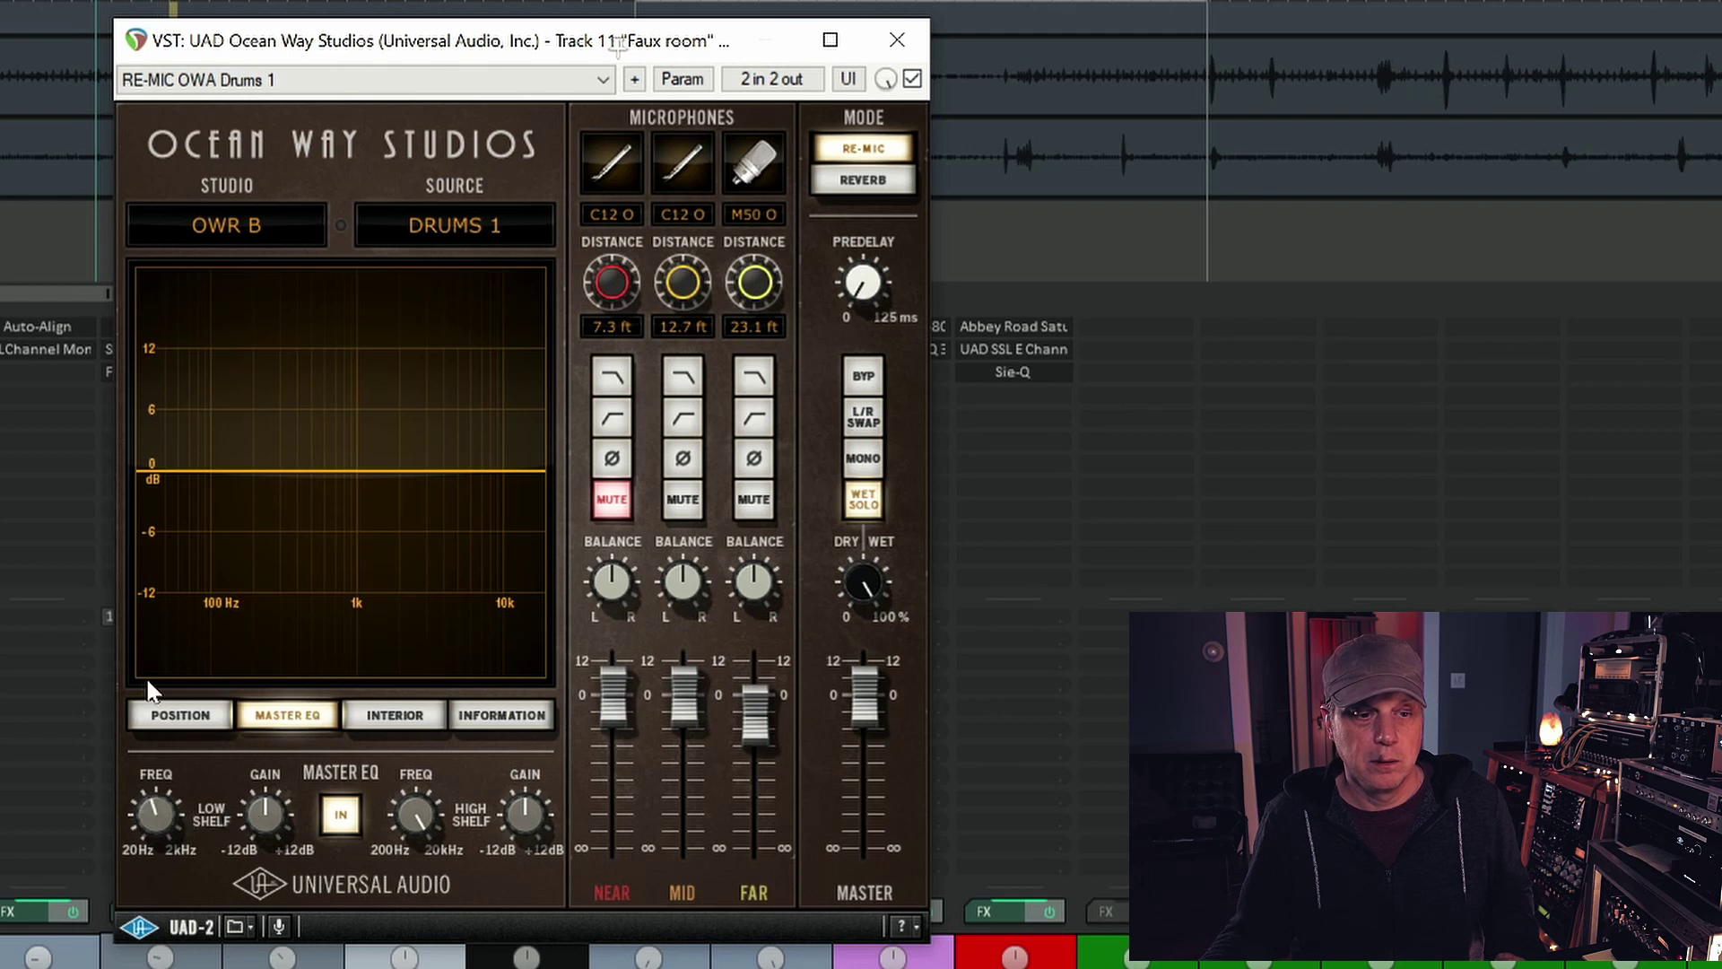
pyautogui.moveTo(268, 770); pyautogui.dragTo(216, 784)
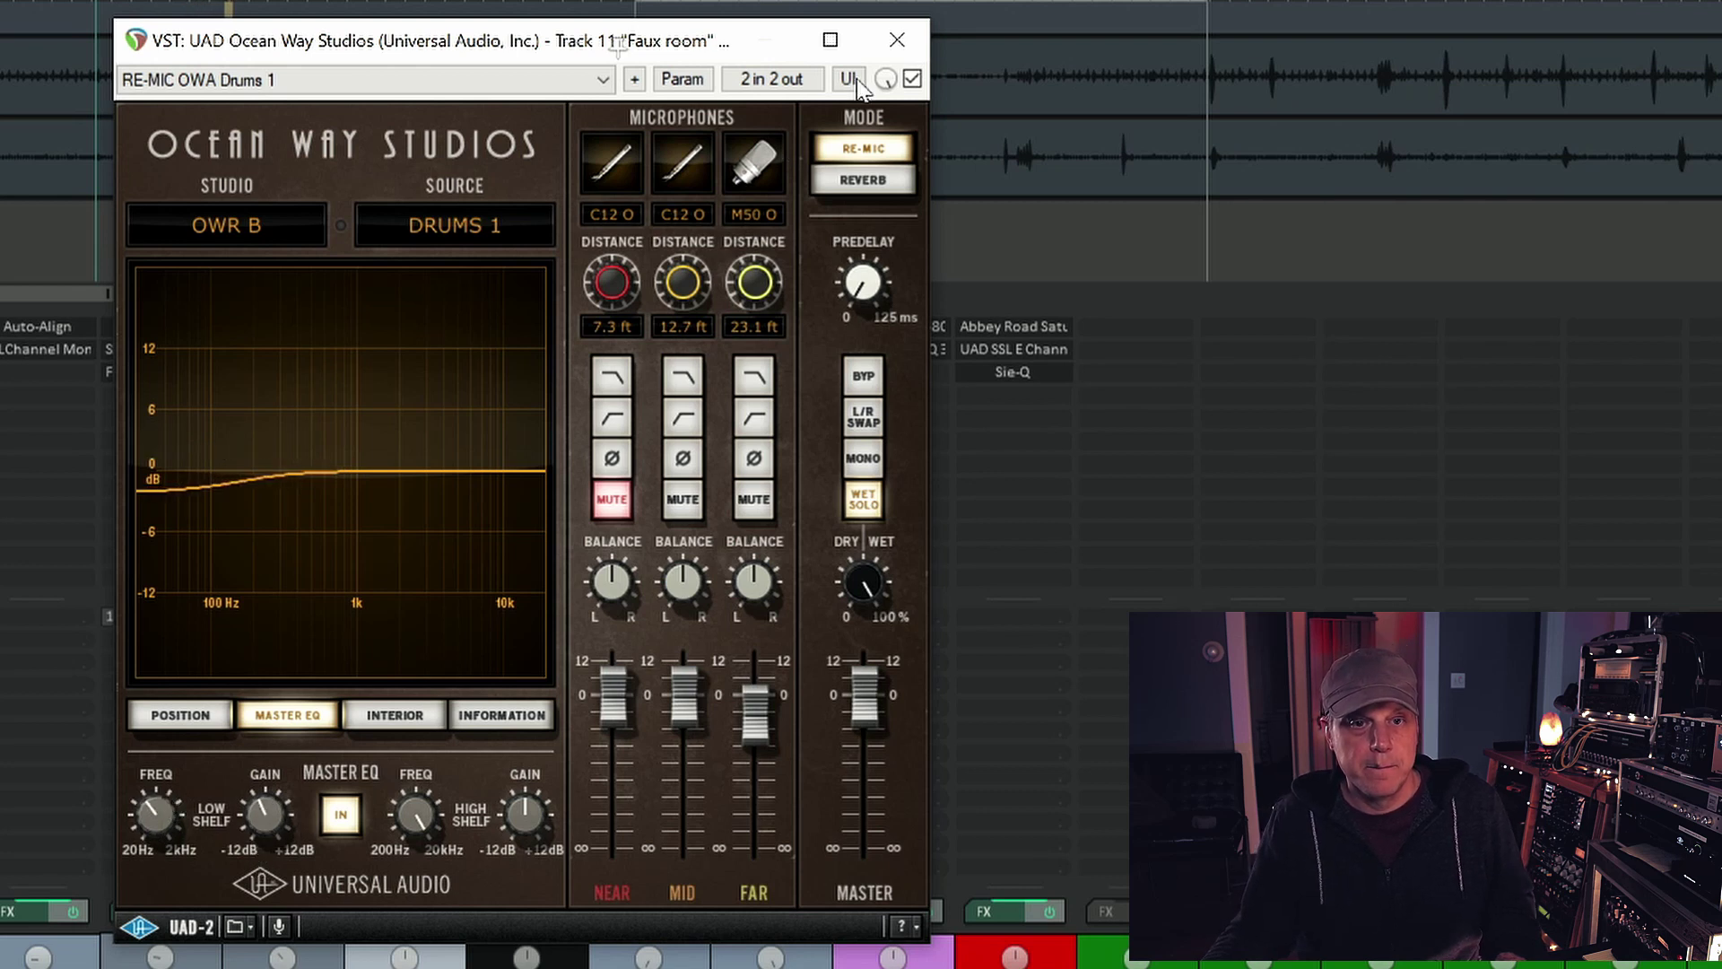
pyautogui.click(897, 39)
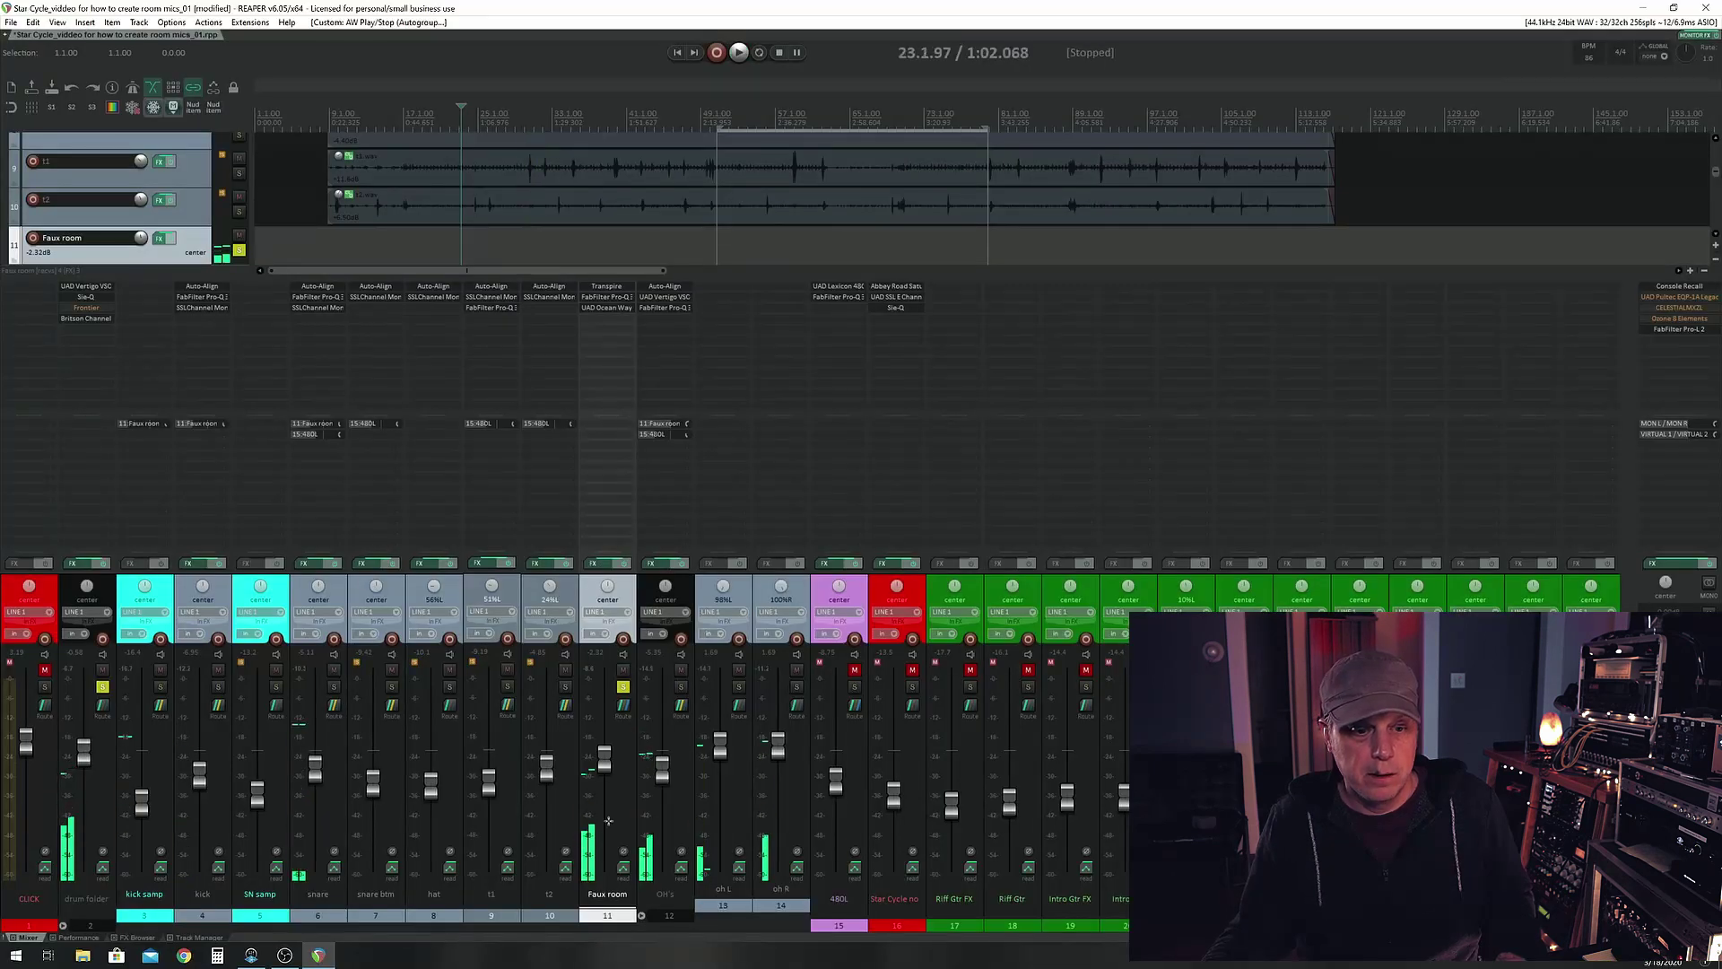
# Clear the Faux room track's solo, start playback, and blend the track into the drums at about -2.07 dB
pyautogui.click(622, 687)
pyautogui.press('space')
pyautogui.moveTo(598, 872); pyautogui.dragTo(604, 760)
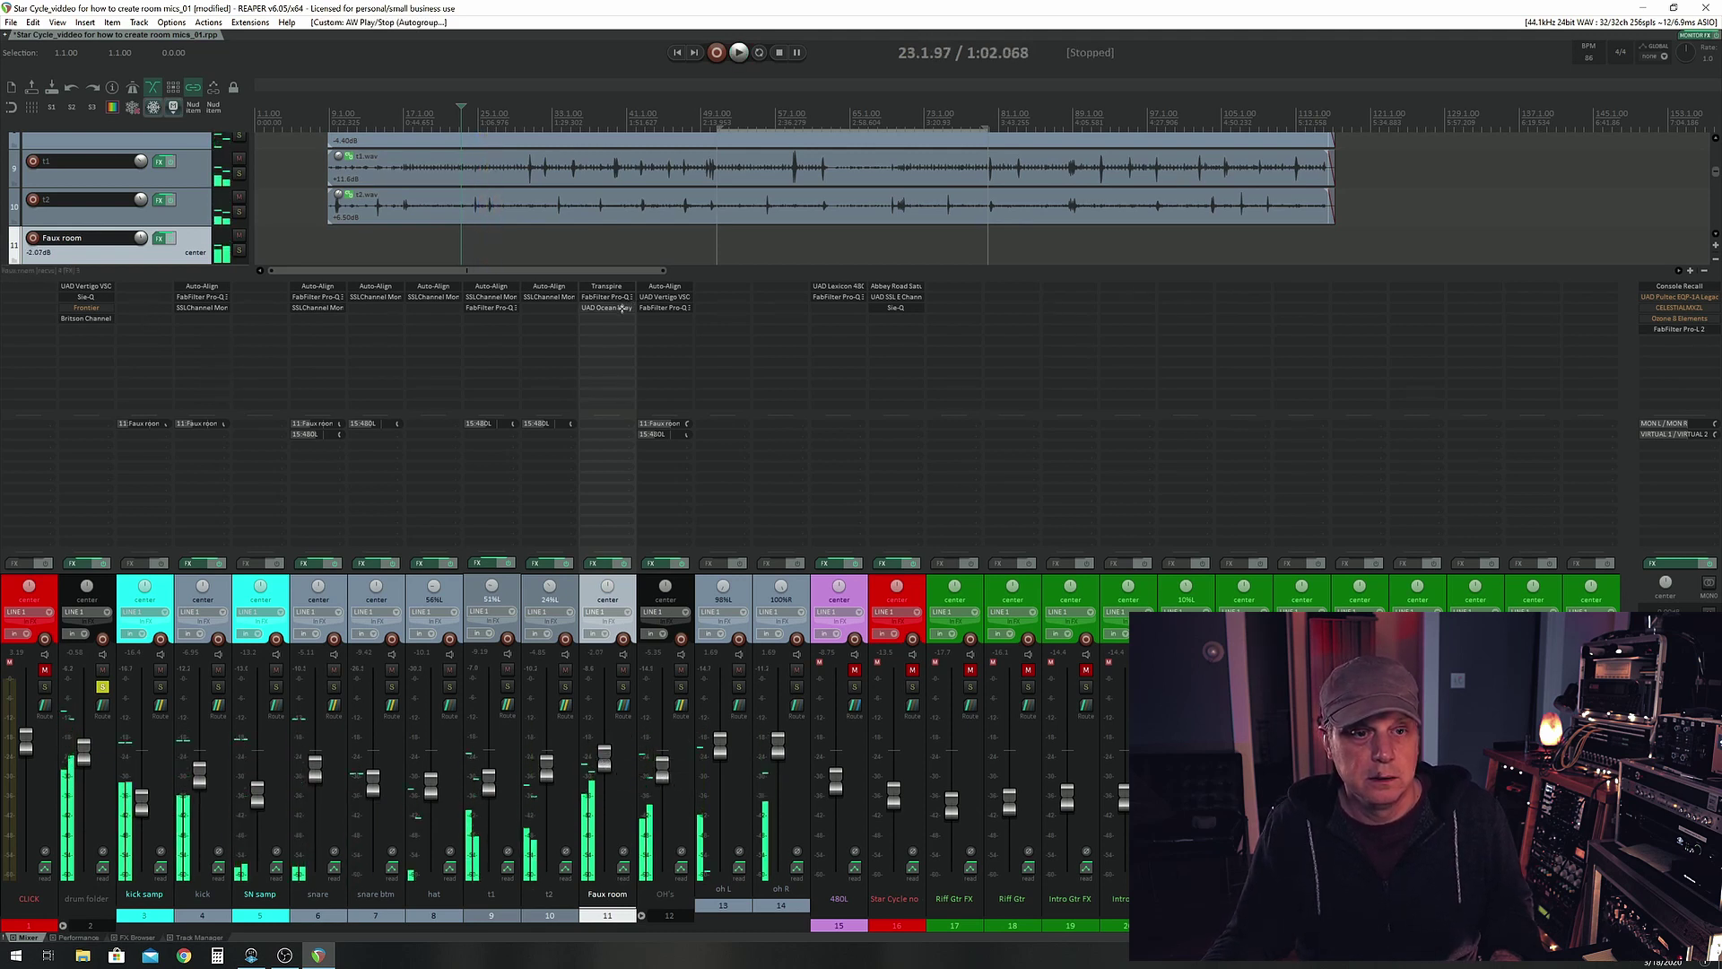
# Reopen Ocean Way Studios on the Faux room track, switch the studio to OWR A, and view its interior and microphone positions
pyautogui.doubleClick(623, 307)
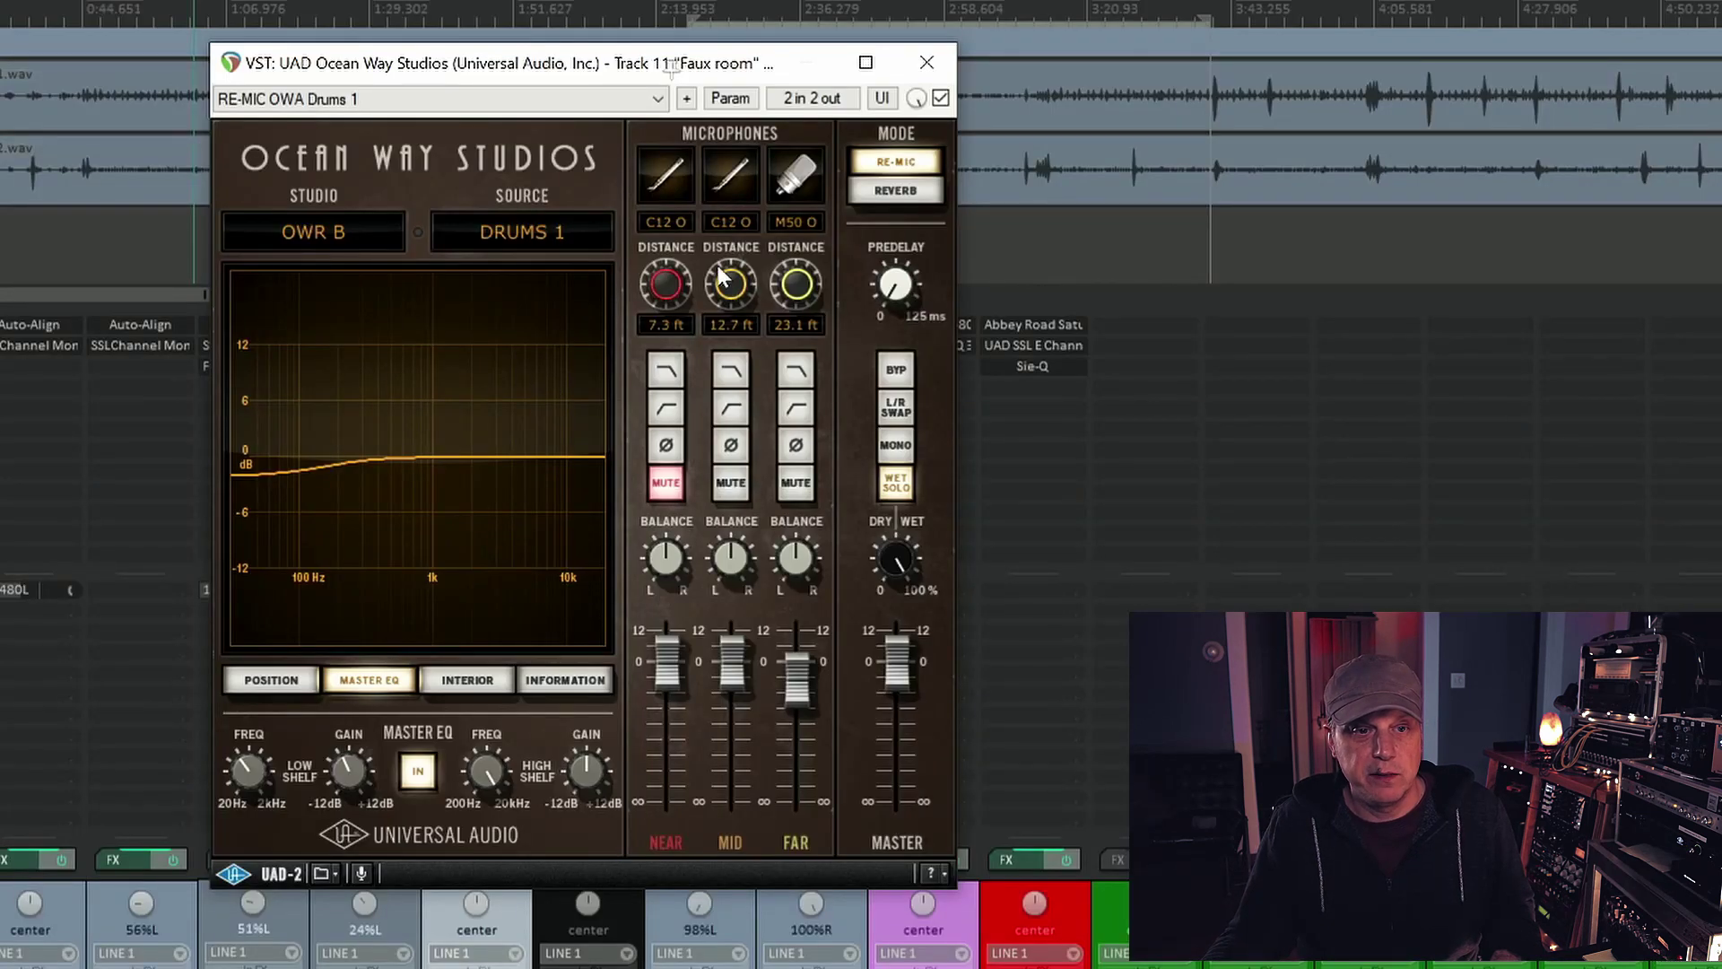
pyautogui.click(336, 229)
pyautogui.click(328, 266)
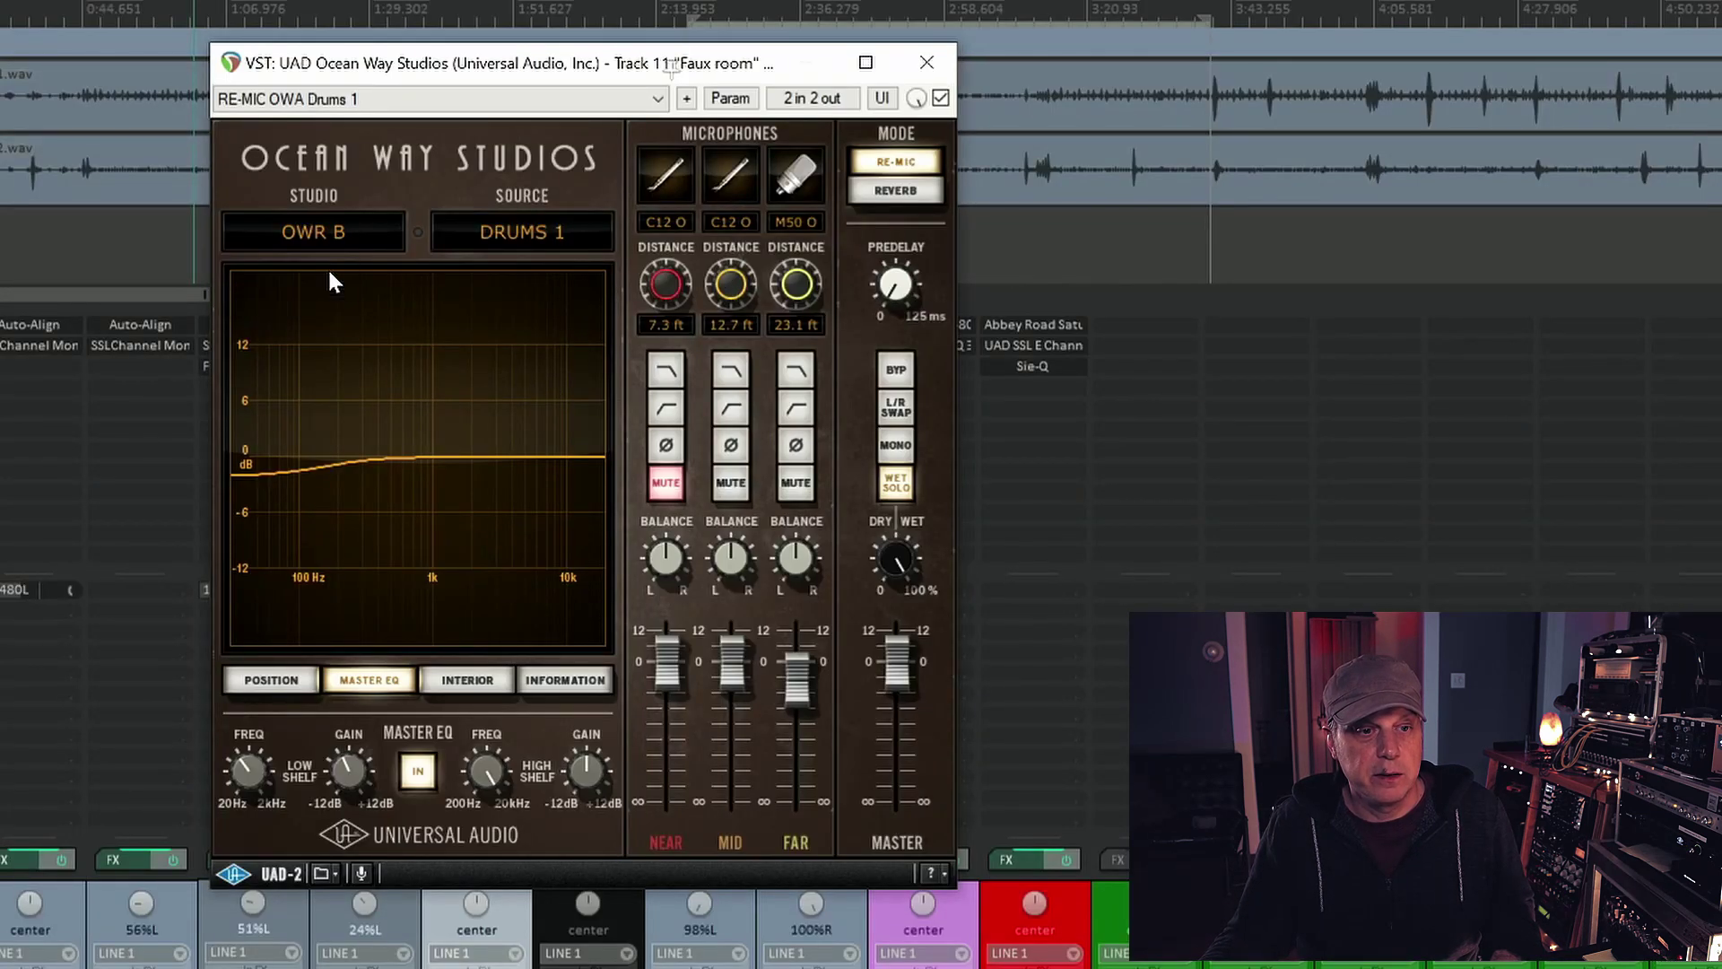
pyautogui.click(496, 686)
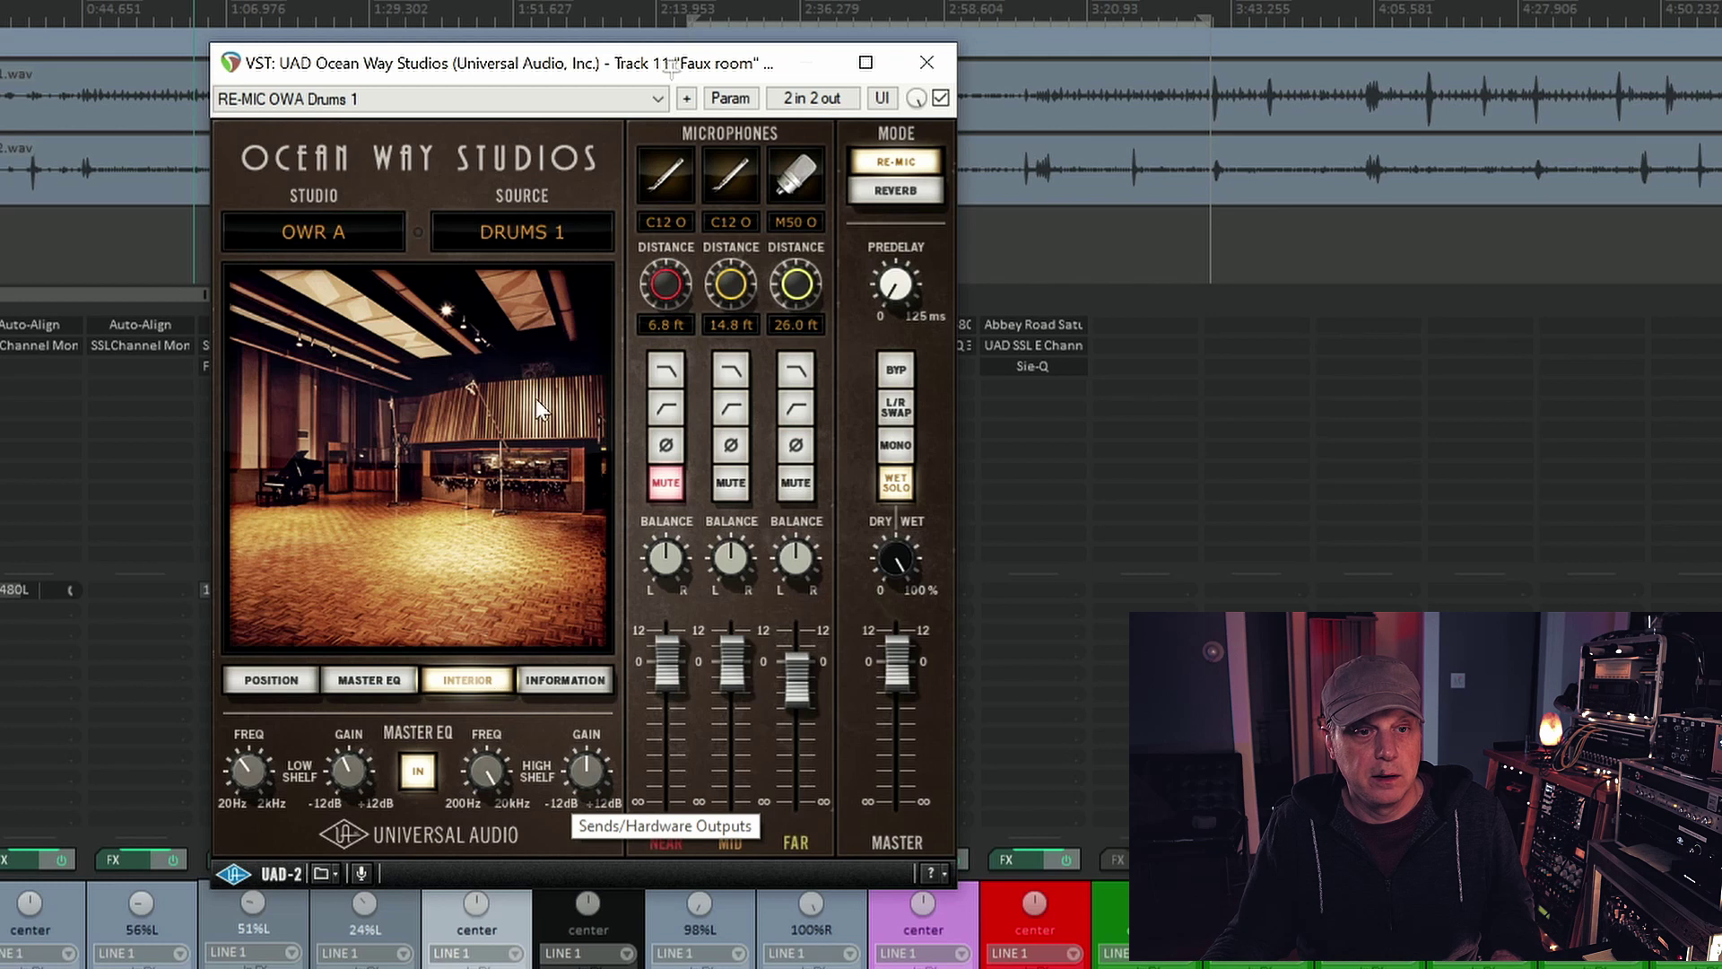
pyautogui.click(275, 681)
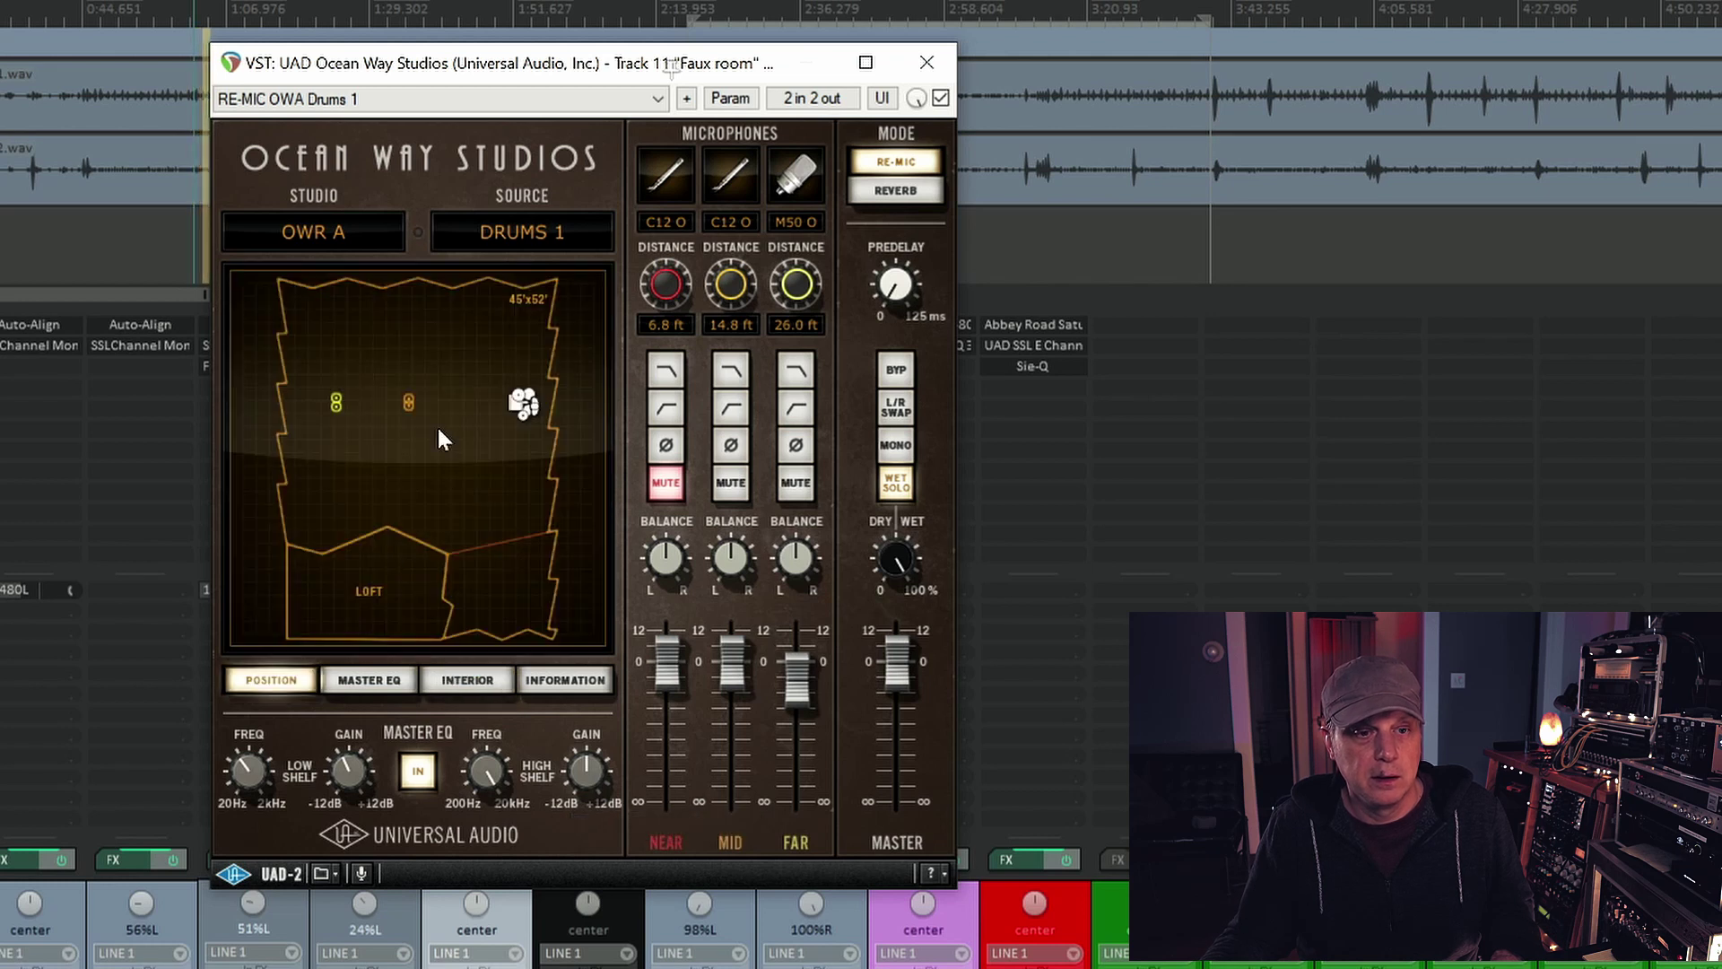
# Set the source to Drums 2, adjust the mid microphone distance and far level, and close the plug-in
pyautogui.click(540, 219)
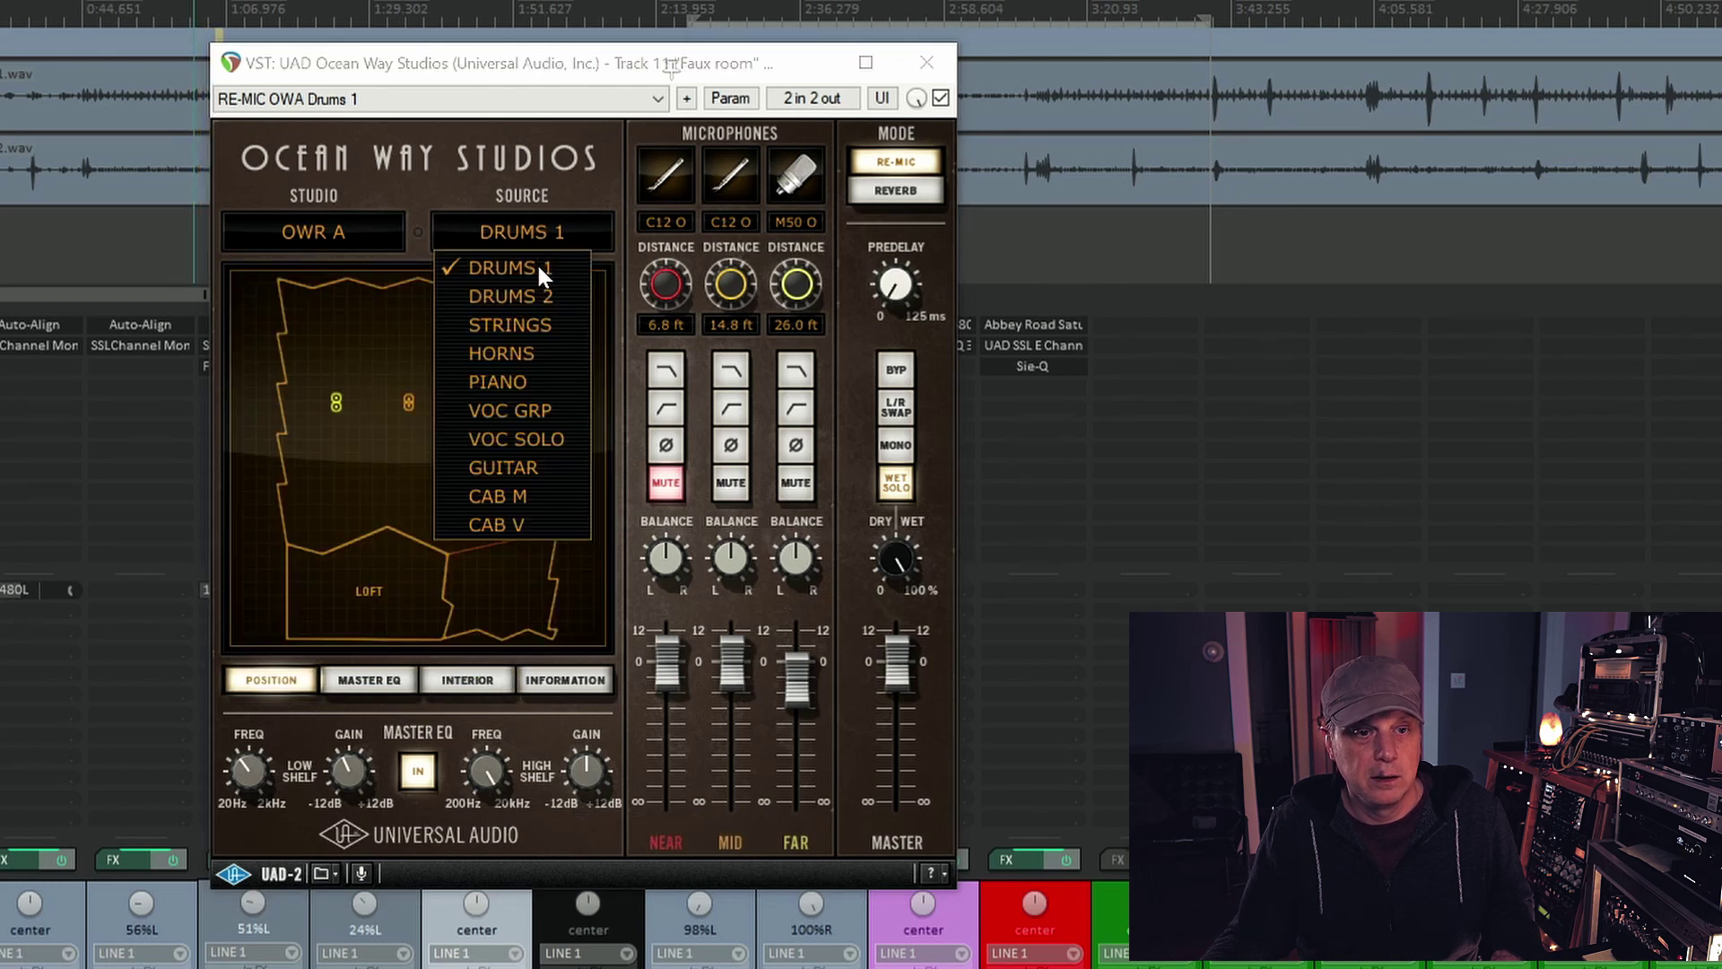
pyautogui.click(531, 278)
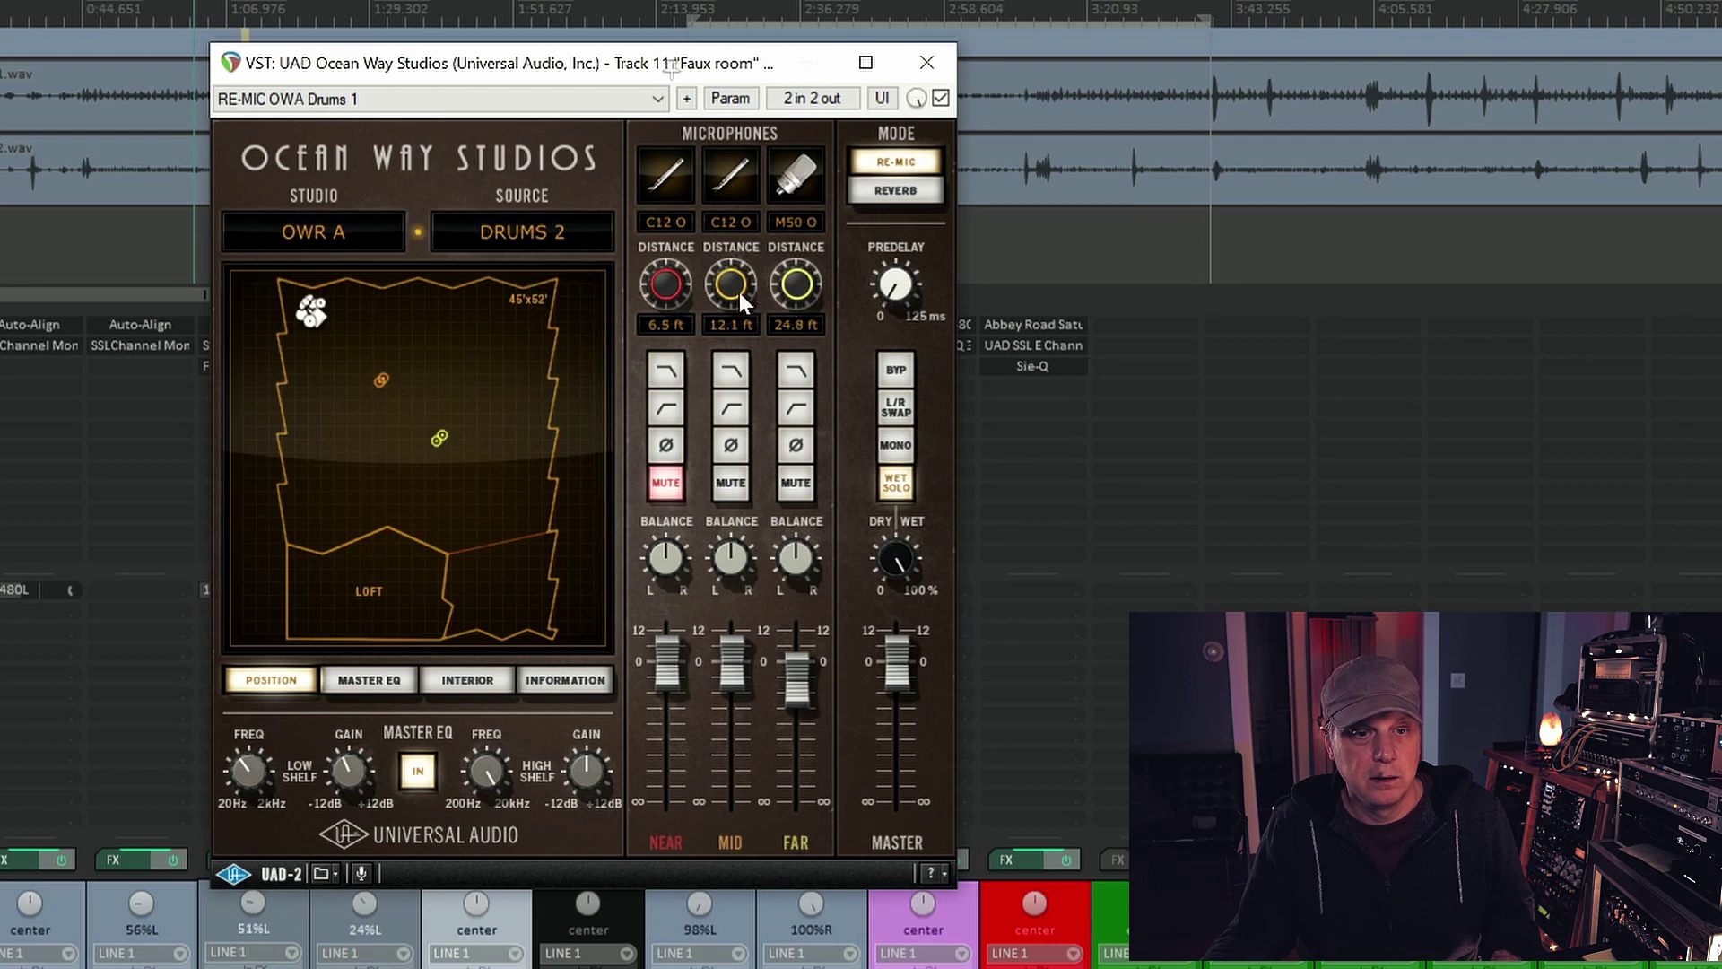
pyautogui.moveTo(740, 293); pyautogui.dragTo(741, 281)
pyautogui.moveTo(791, 663); pyautogui.dragTo(788, 676)
pyautogui.click(939, 72)
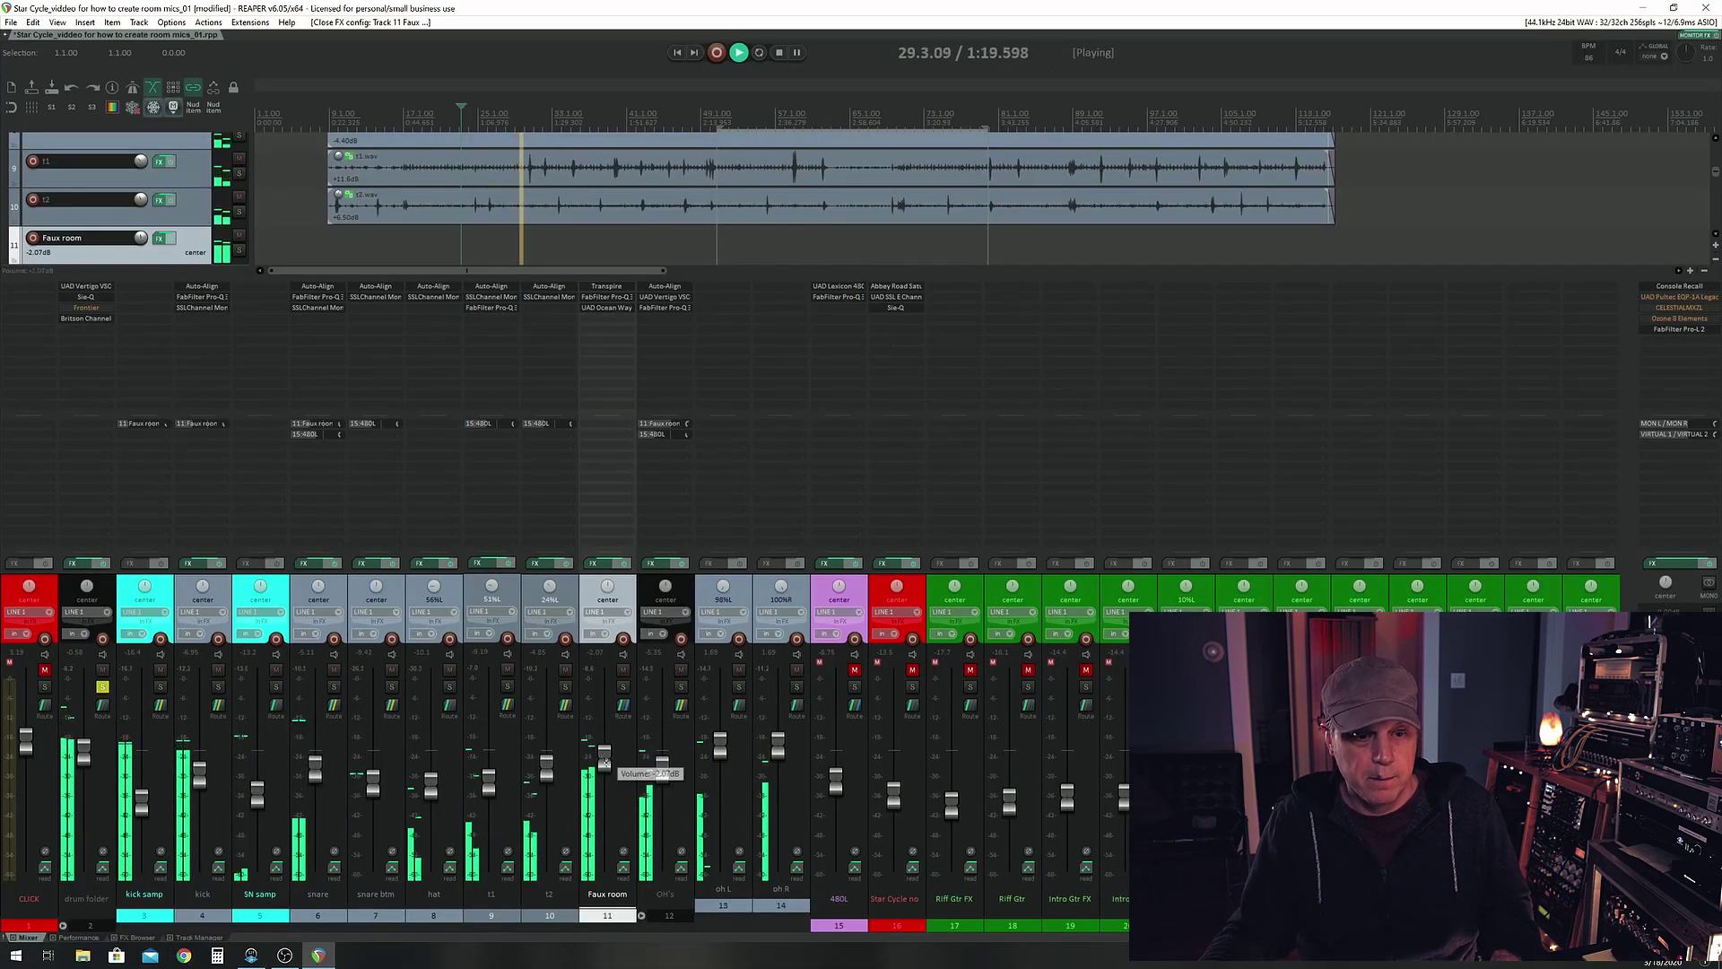
# Lower the Faux room track's volume to -3.15 dB, stop playback, and solo the track
pyautogui.moveTo(604, 762)
pyautogui.mouseDown()
pyautogui.moveTo(606, 862)
pyautogui.moveTo(610, 761)
pyautogui.mouseUp()
pyautogui.press('space')
pyautogui.click(624, 686)
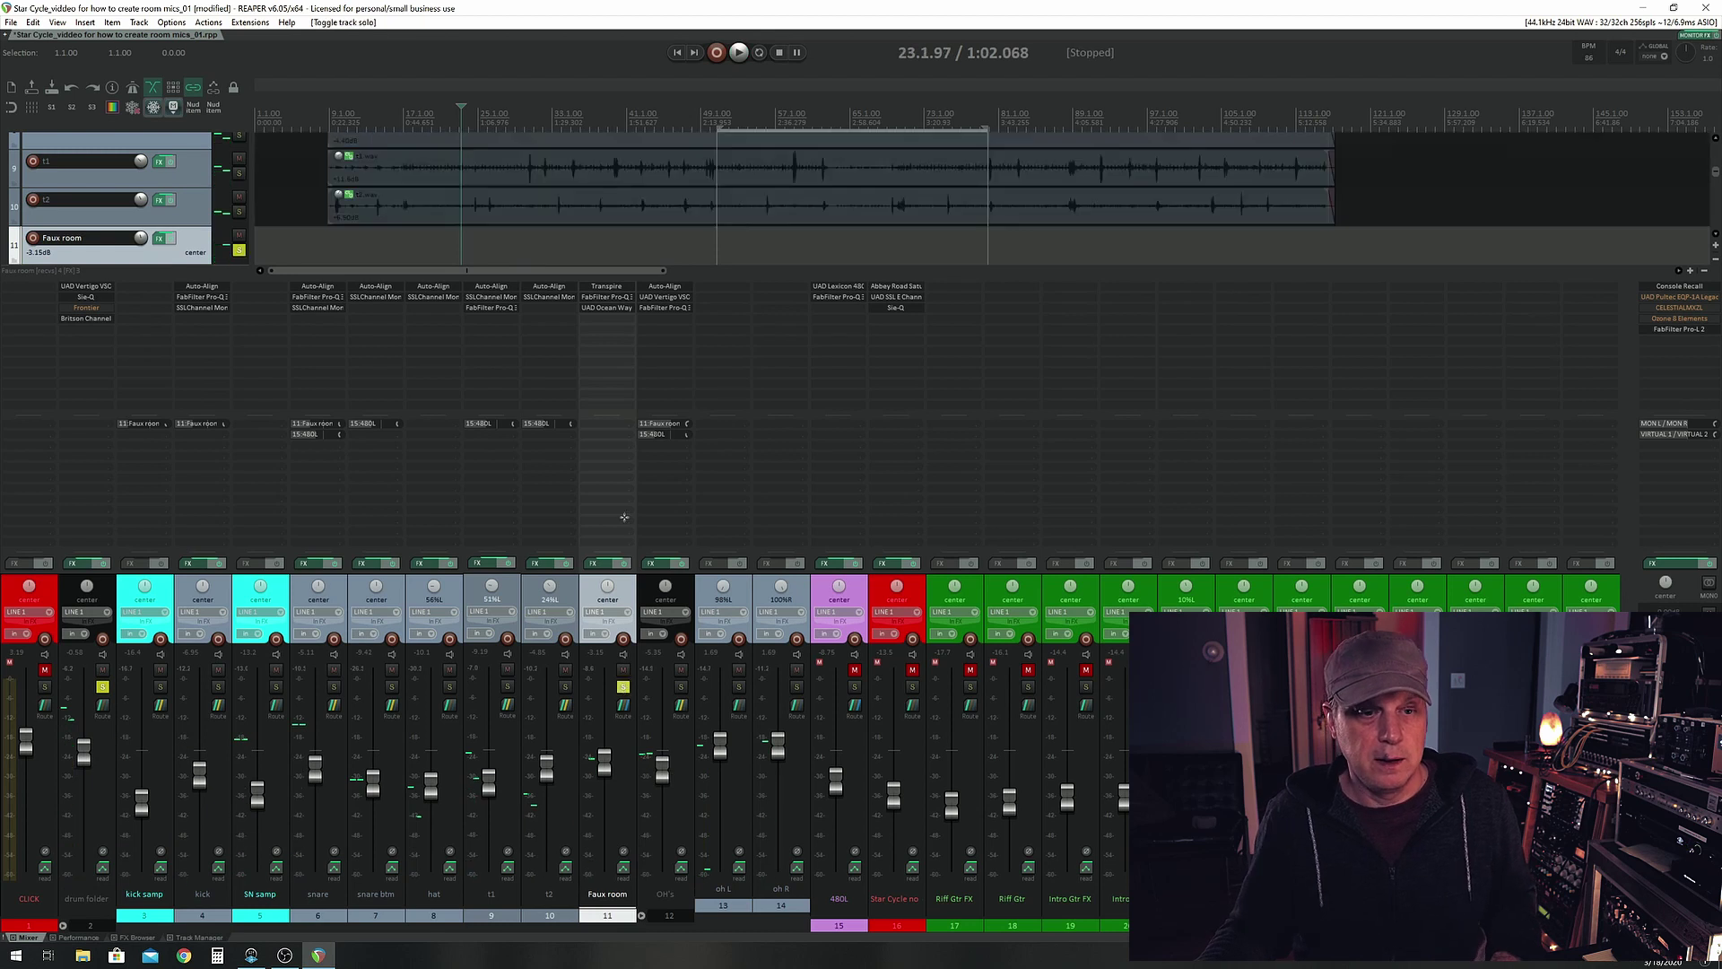
# Insert the UAD Chandler Limited Zener Limit after Ocean Way Studios on the Faux room track and load the JC-Drum Room Comp preset
pyautogui.doubleClick(615, 321)
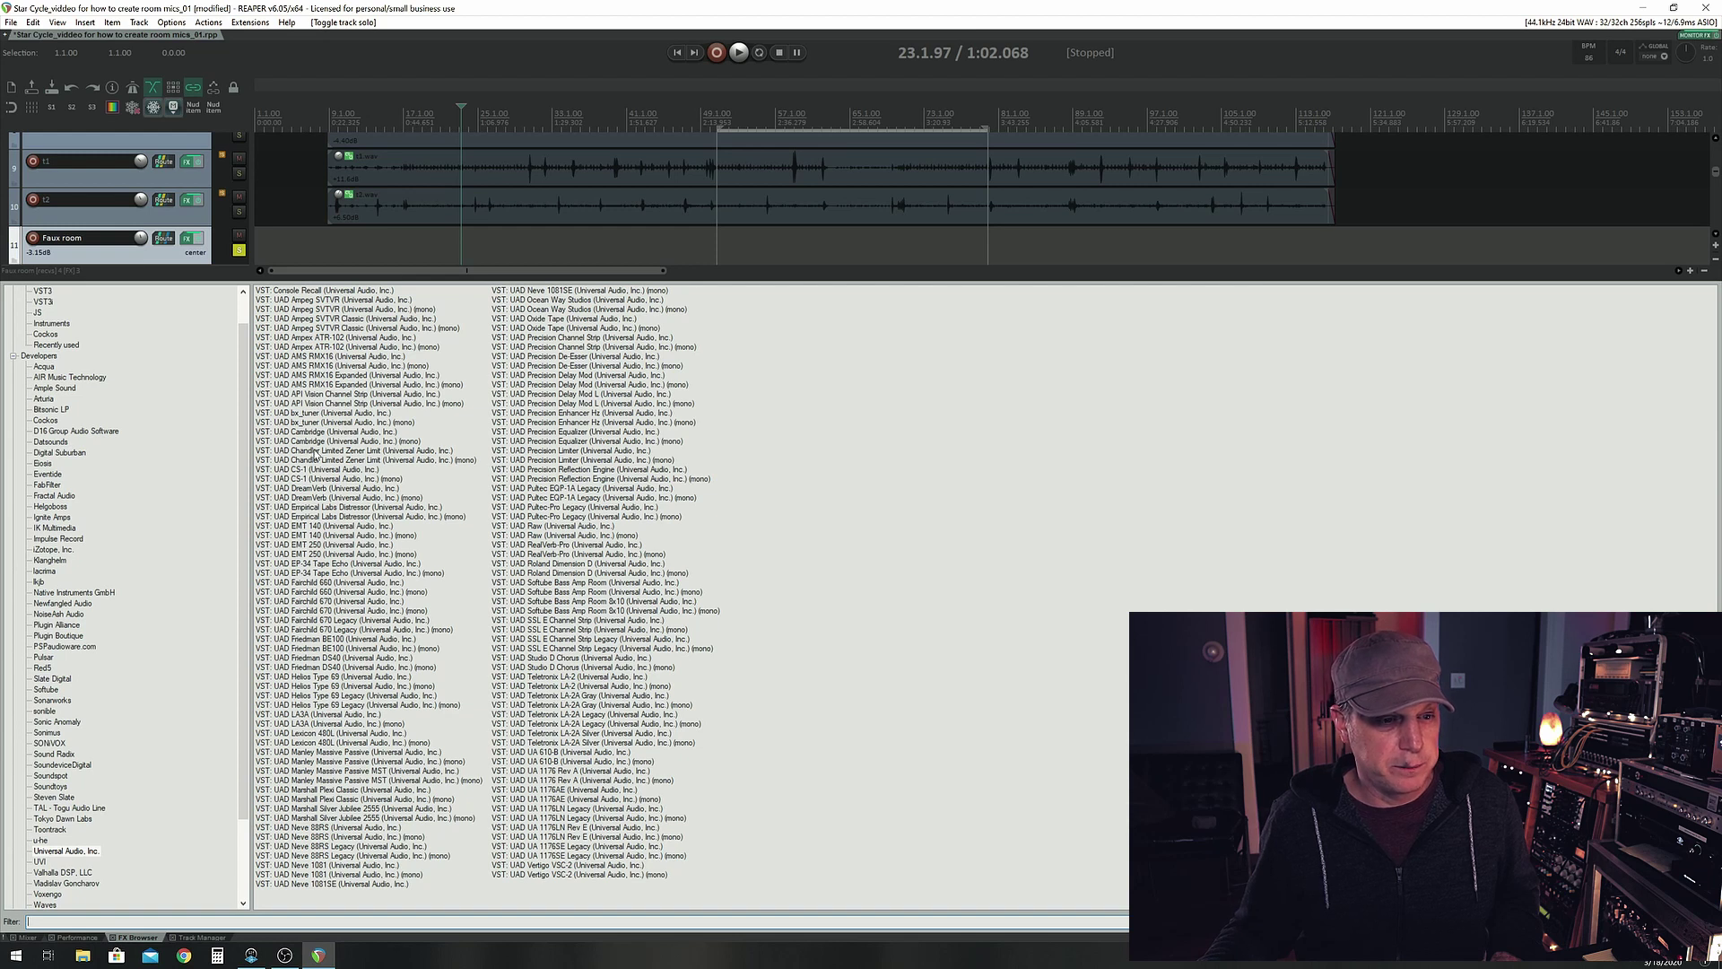
pyautogui.doubleClick(316, 451)
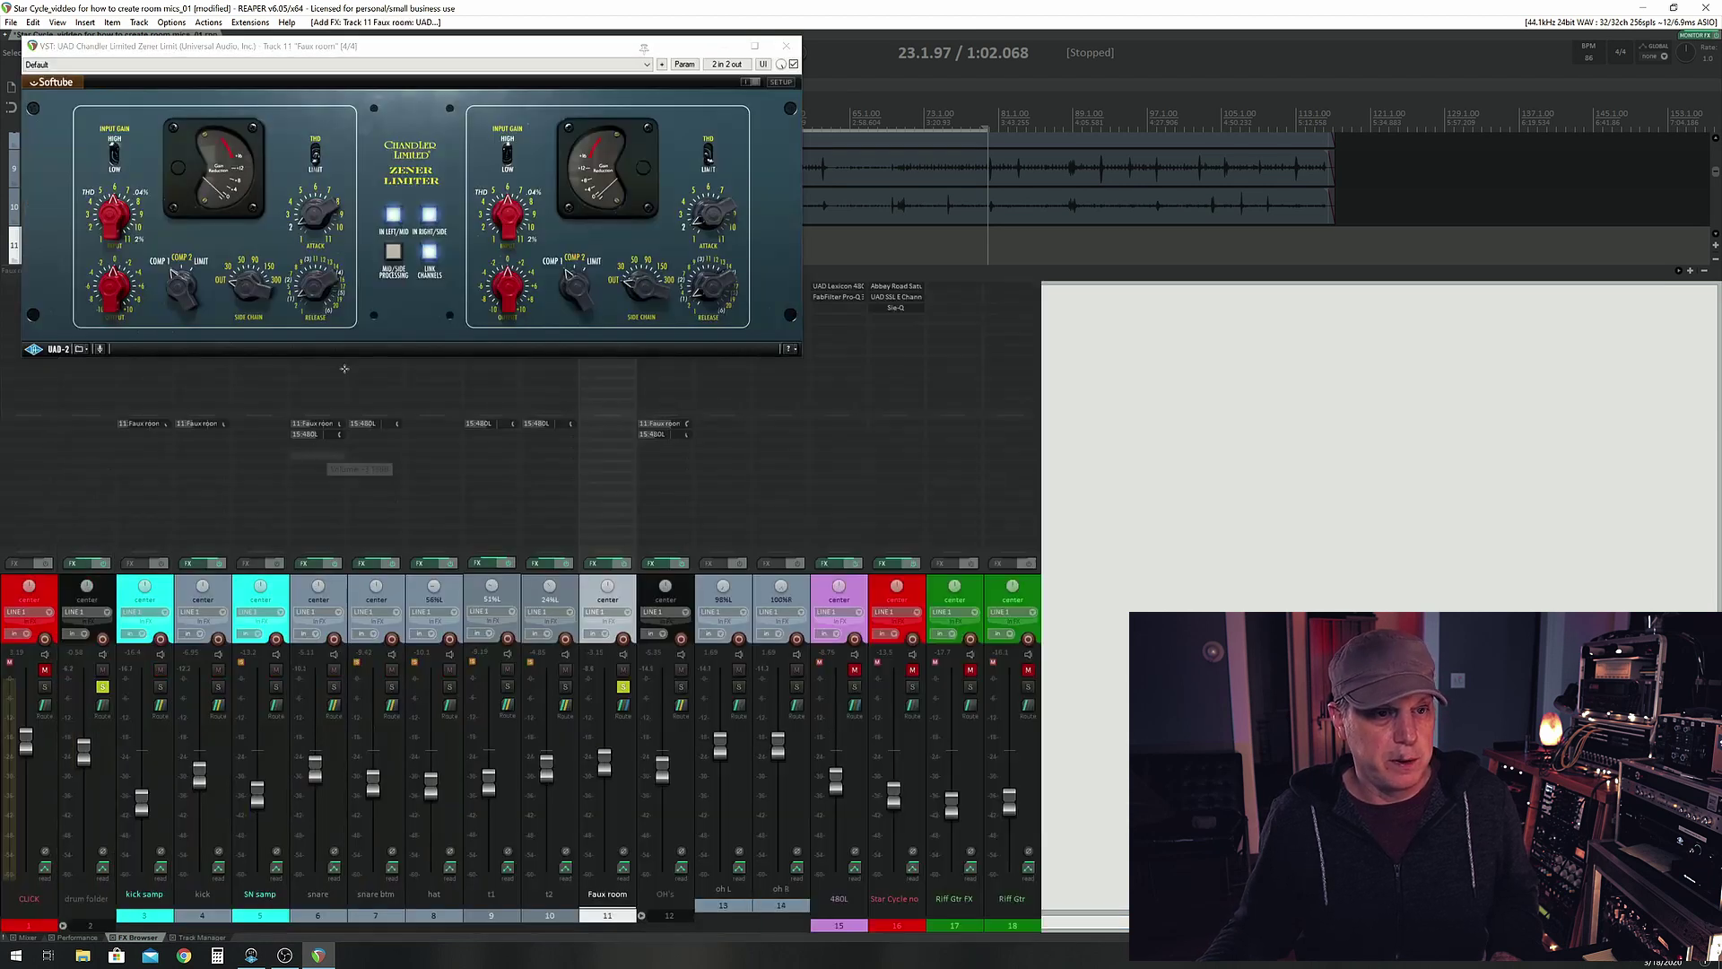
pyautogui.click(381, 68)
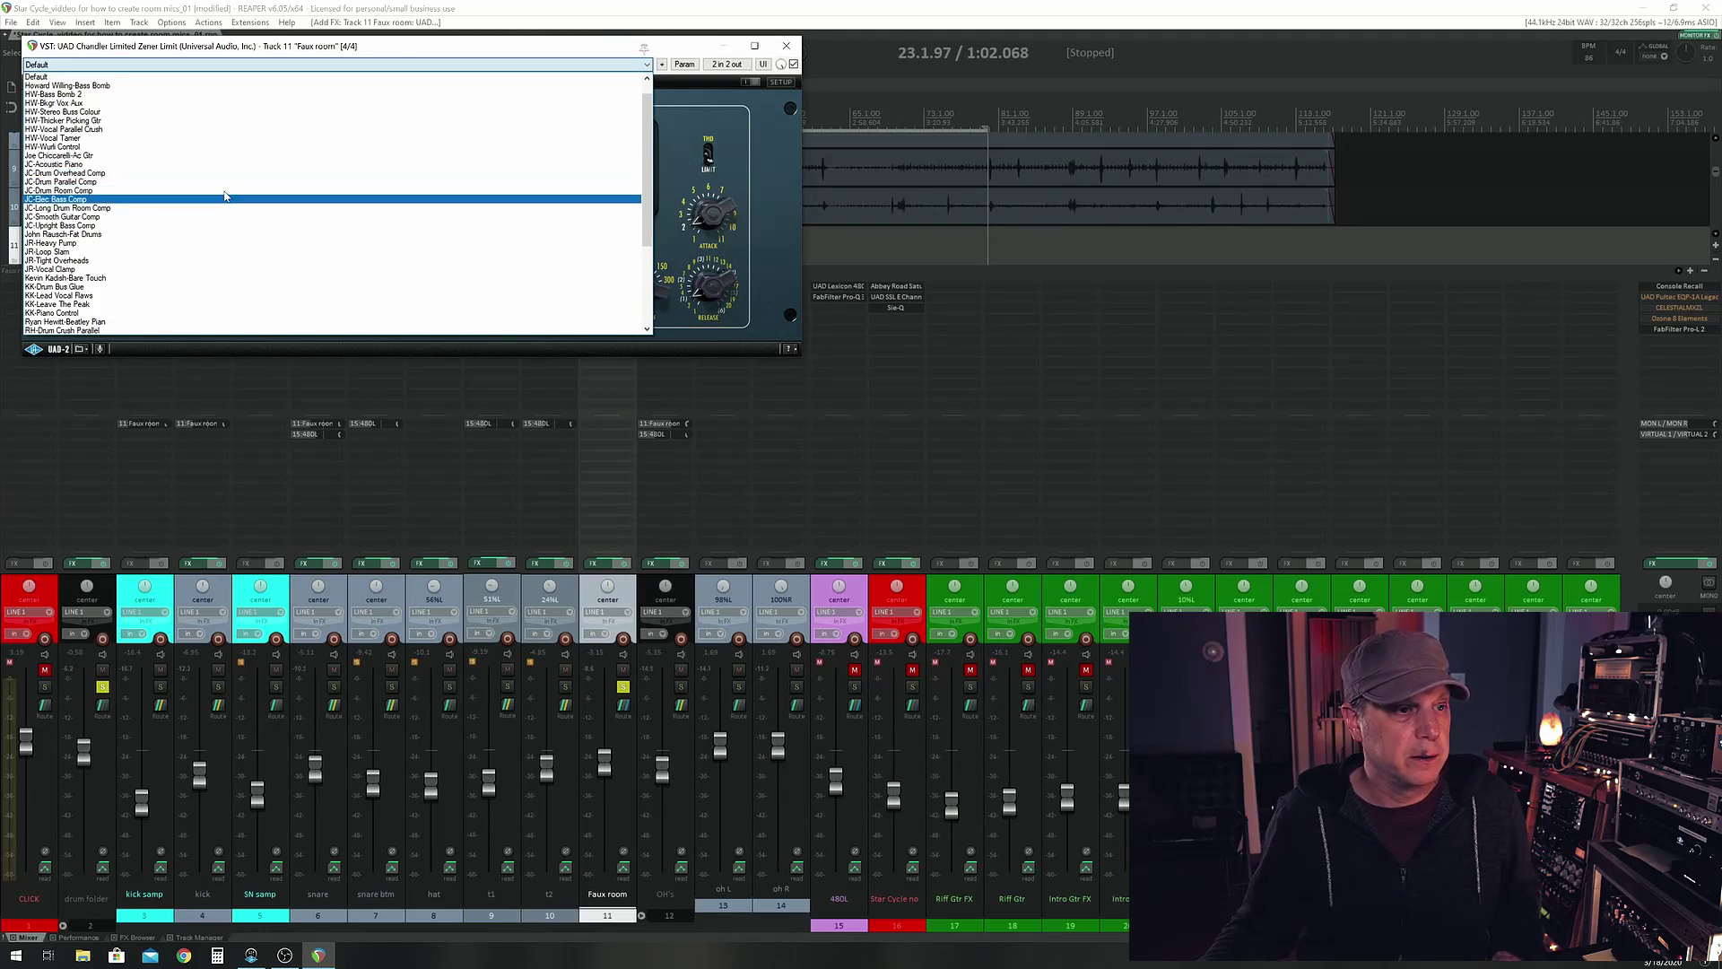
pyautogui.click(224, 190)
pyautogui.moveTo(301, 51); pyautogui.dragTo(377, 135)
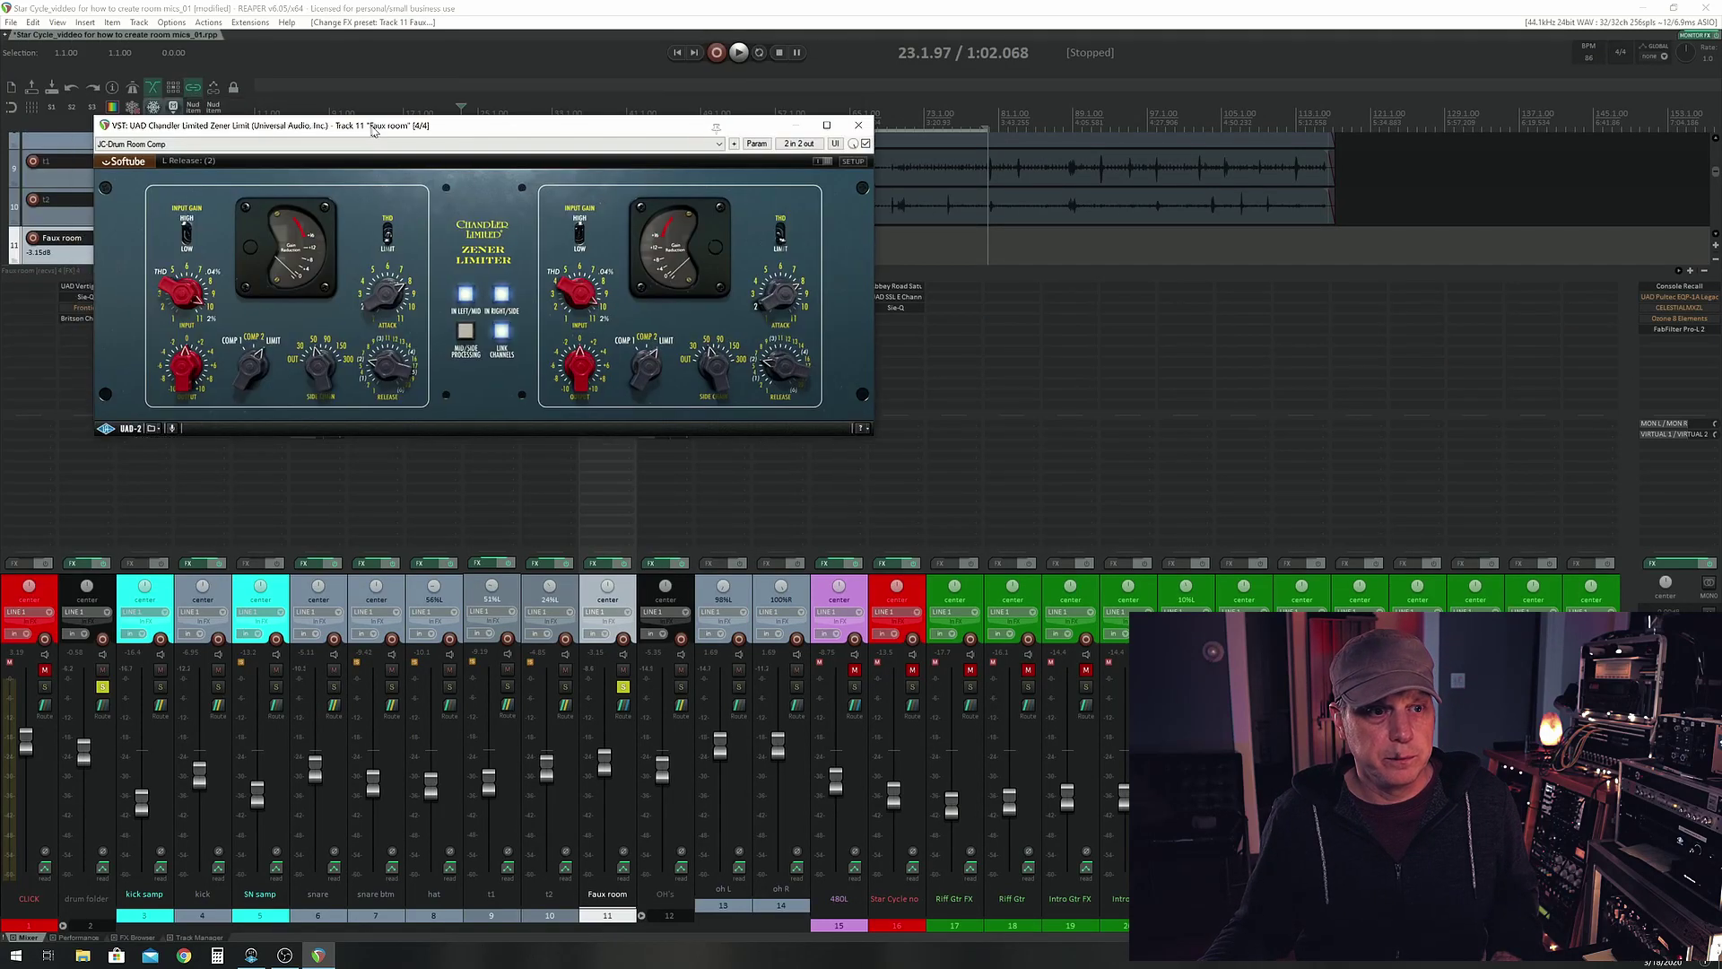
# Set the Zener Limiter's input to 8, output to -1 dB, and attack to 7
pyautogui.moveTo(179, 305); pyautogui.dragTo(182, 323)
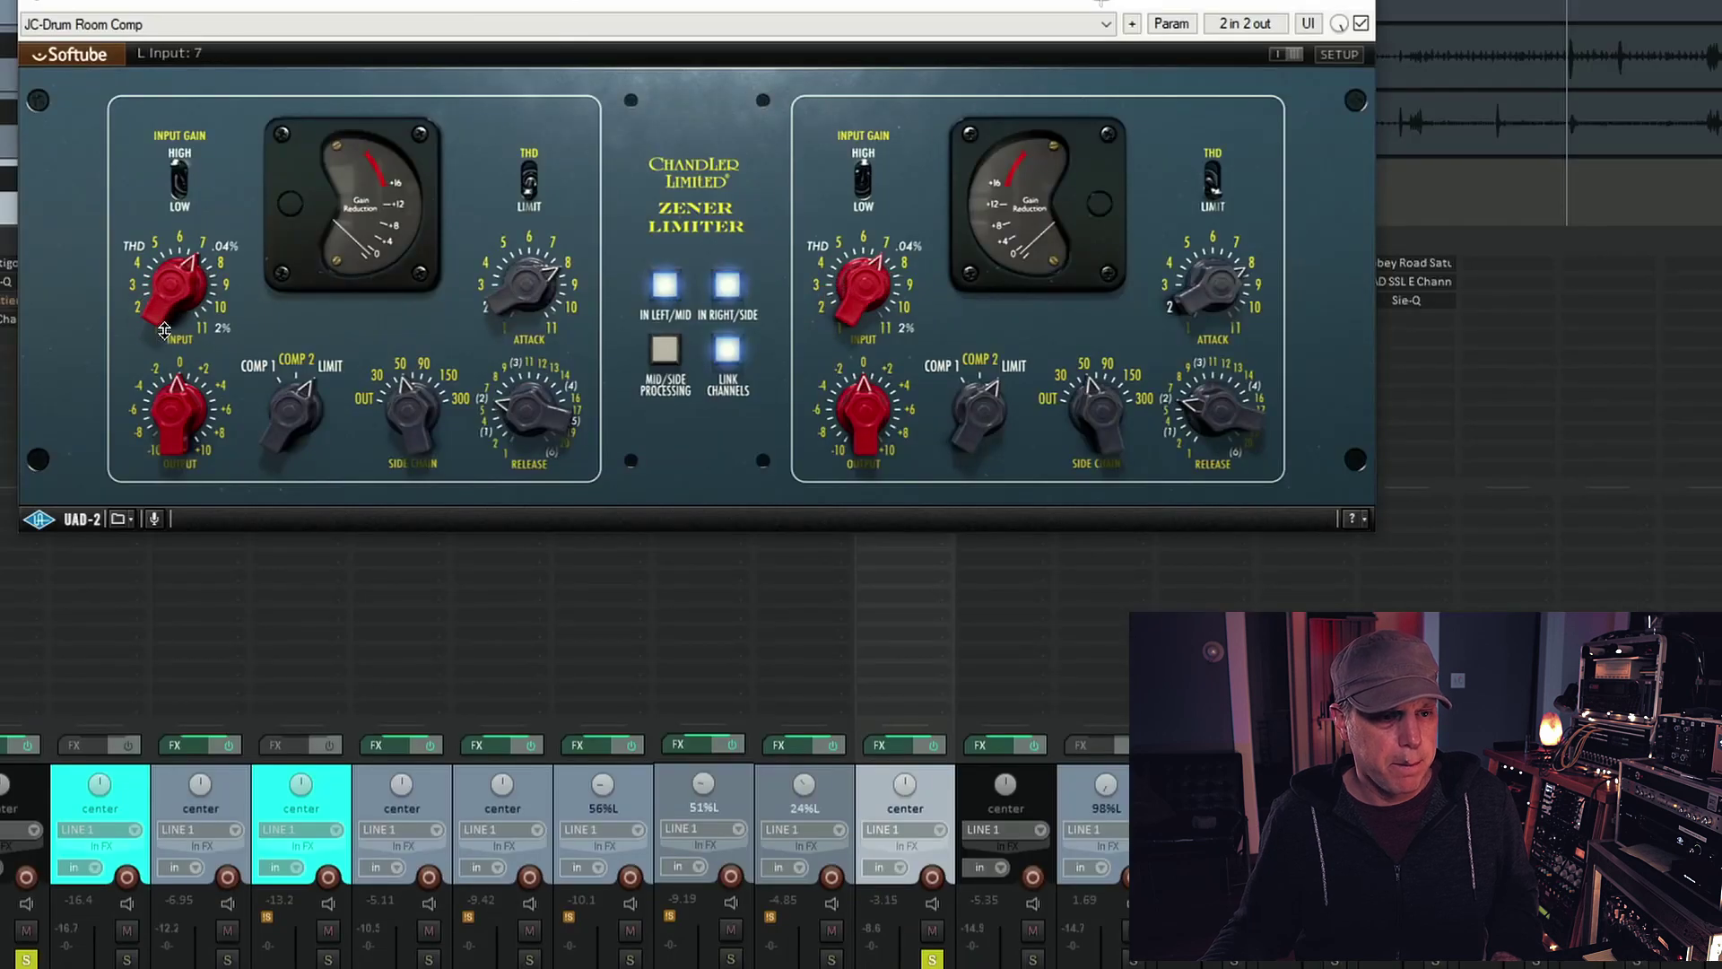
pyautogui.moveTo(166, 410); pyautogui.dragTo(159, 431)
pyautogui.moveTo(167, 294)
pyautogui.mouseDown()
pyautogui.moveTo(180, 238)
pyautogui.moveTo(167, 281)
pyautogui.mouseUp()
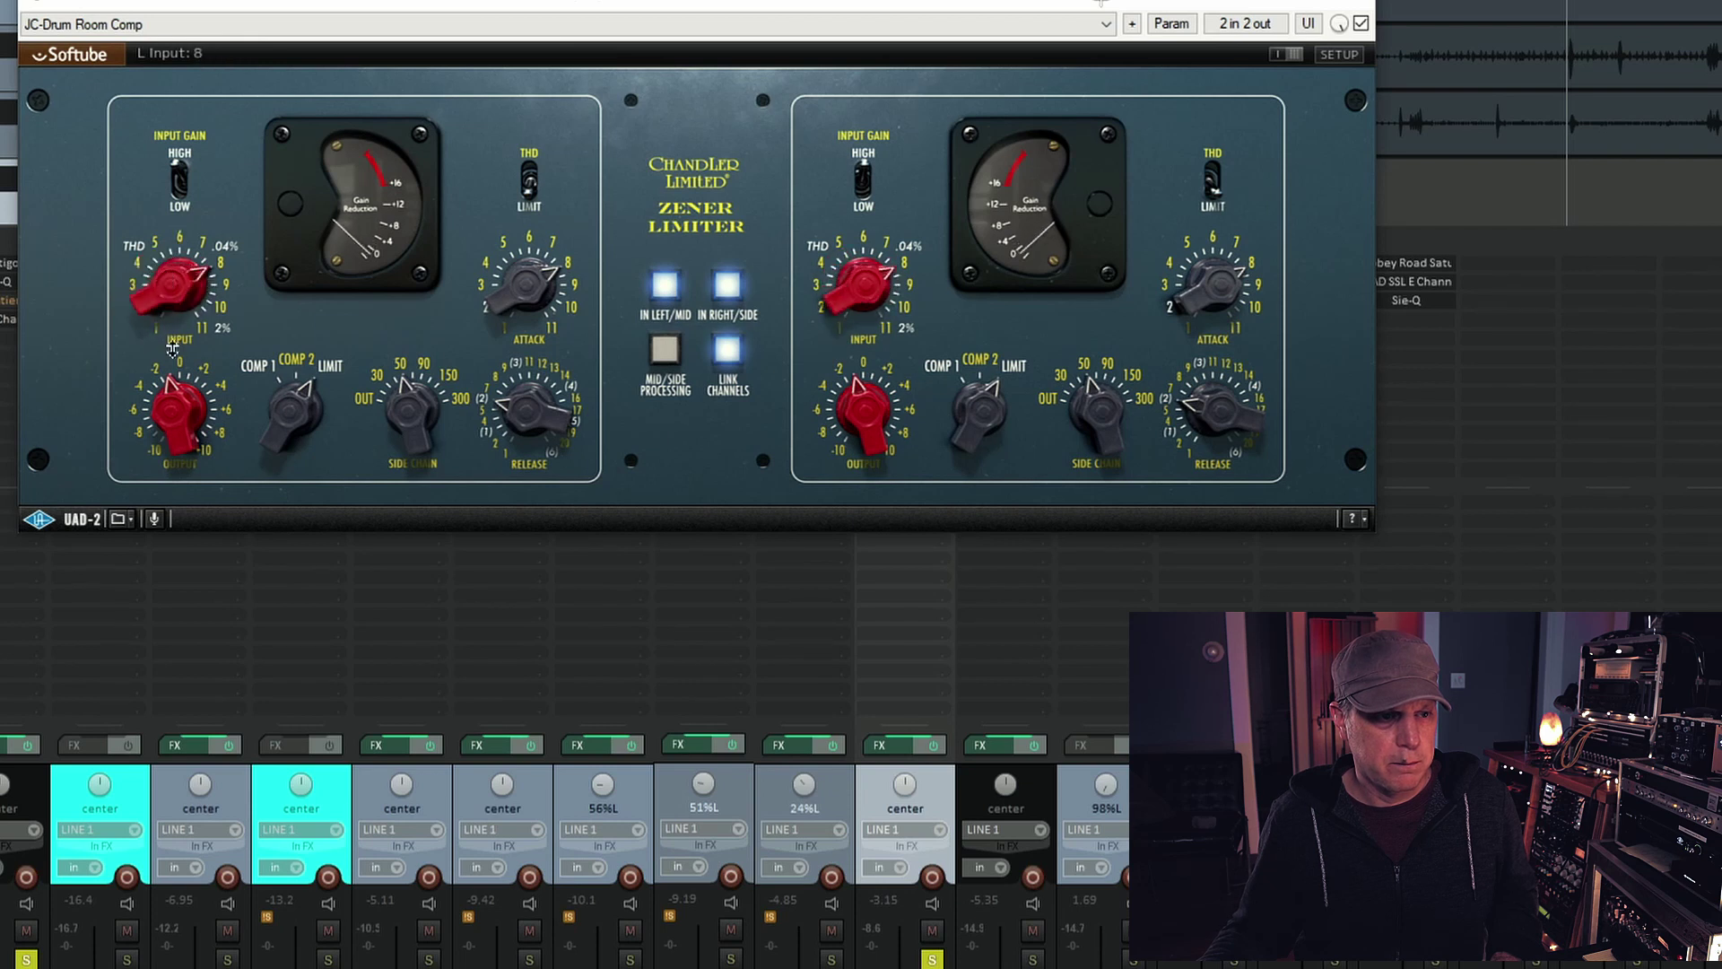
pyautogui.moveTo(168, 422); pyautogui.dragTo(168, 411)
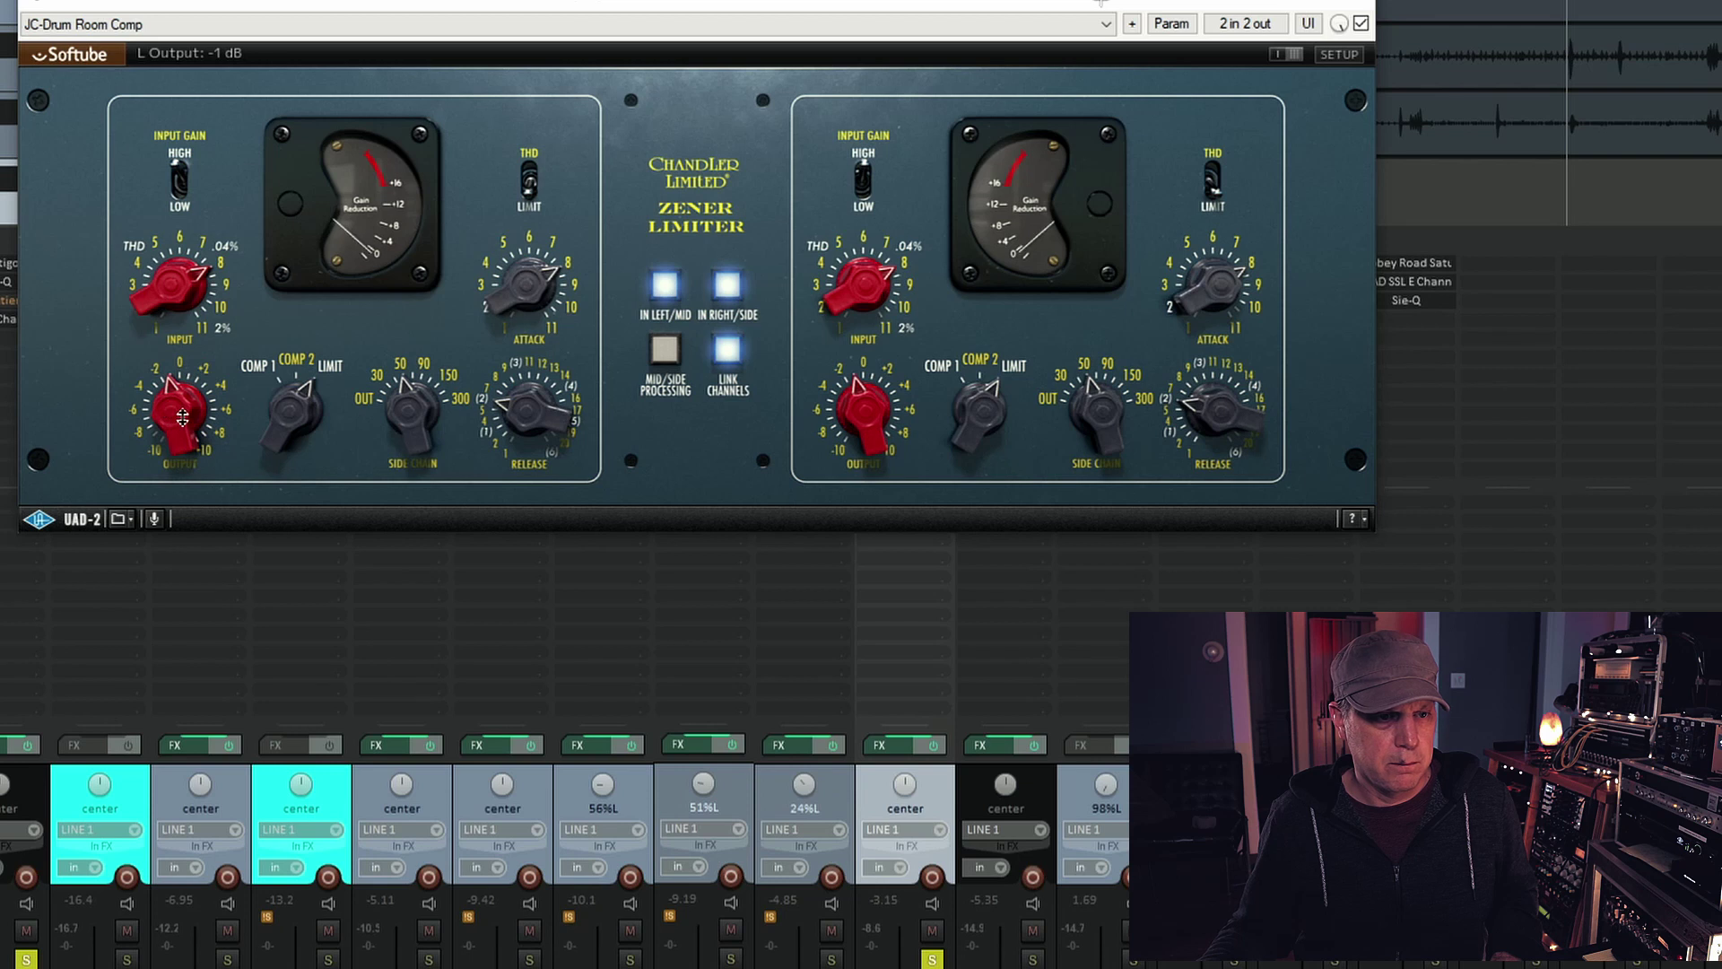
pyautogui.moveTo(534, 271)
pyautogui.mouseDown()
pyautogui.moveTo(530, 306)
pyautogui.moveTo(525, 291)
pyautogui.mouseUp()
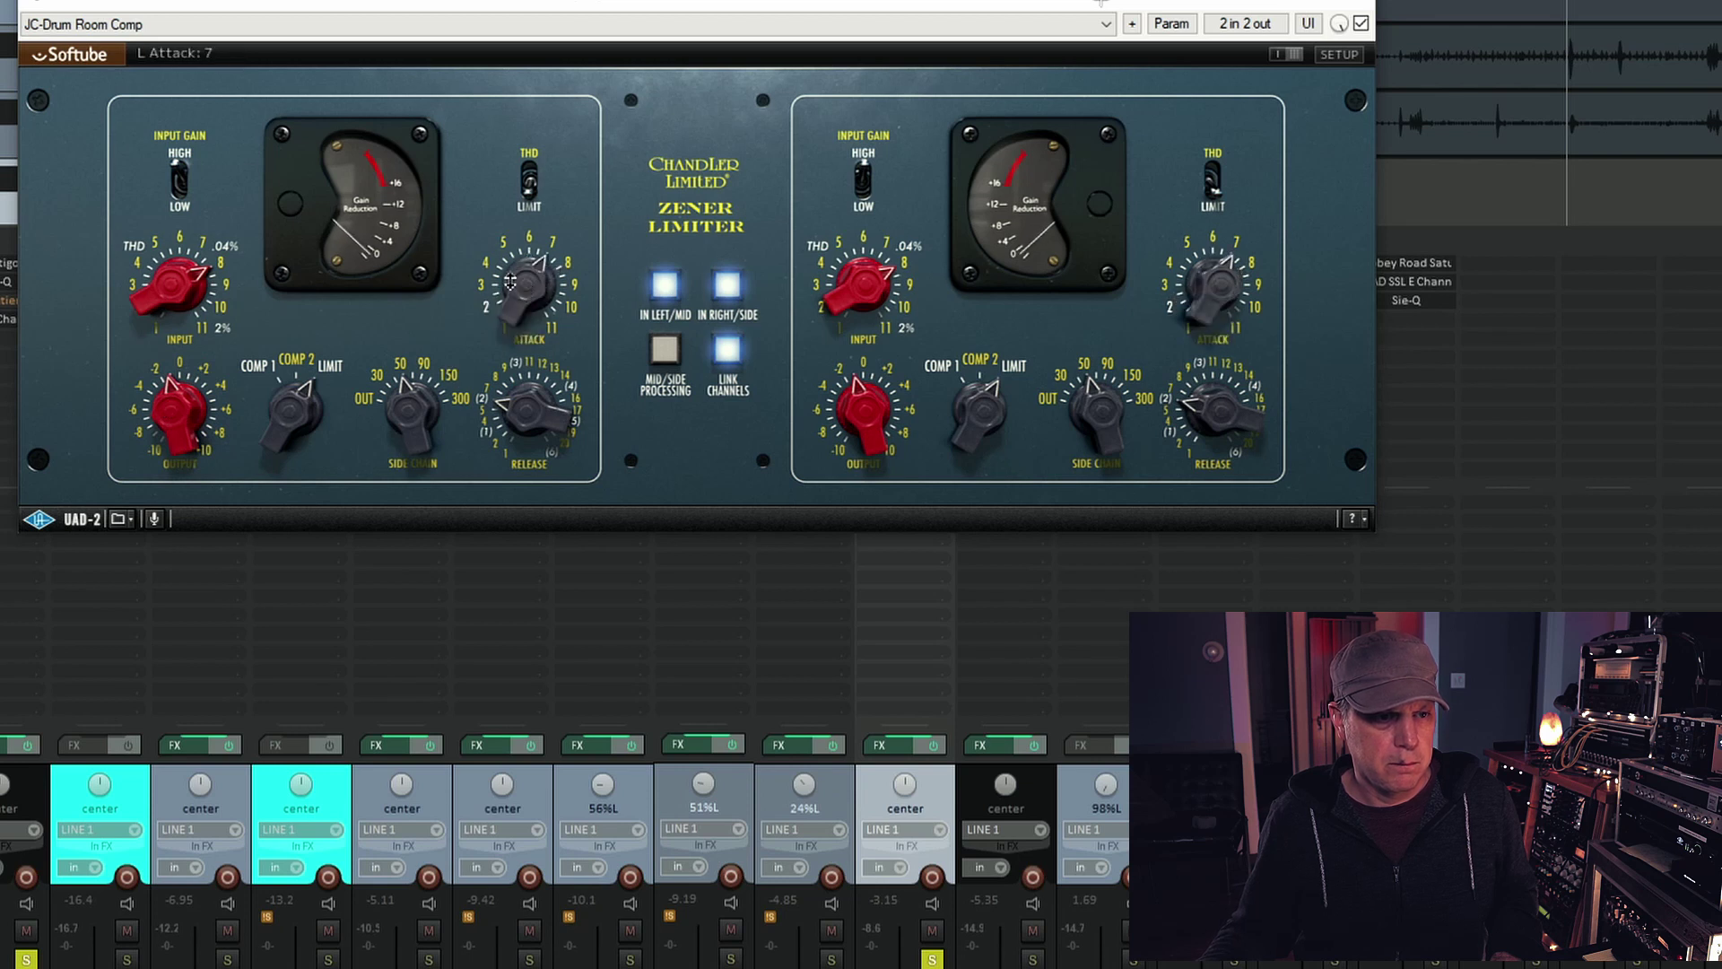
# Fine-tune the Zener Limiter's input knob and close the plug-in
pyautogui.moveTo(173, 308); pyautogui.dragTo(296, 250)
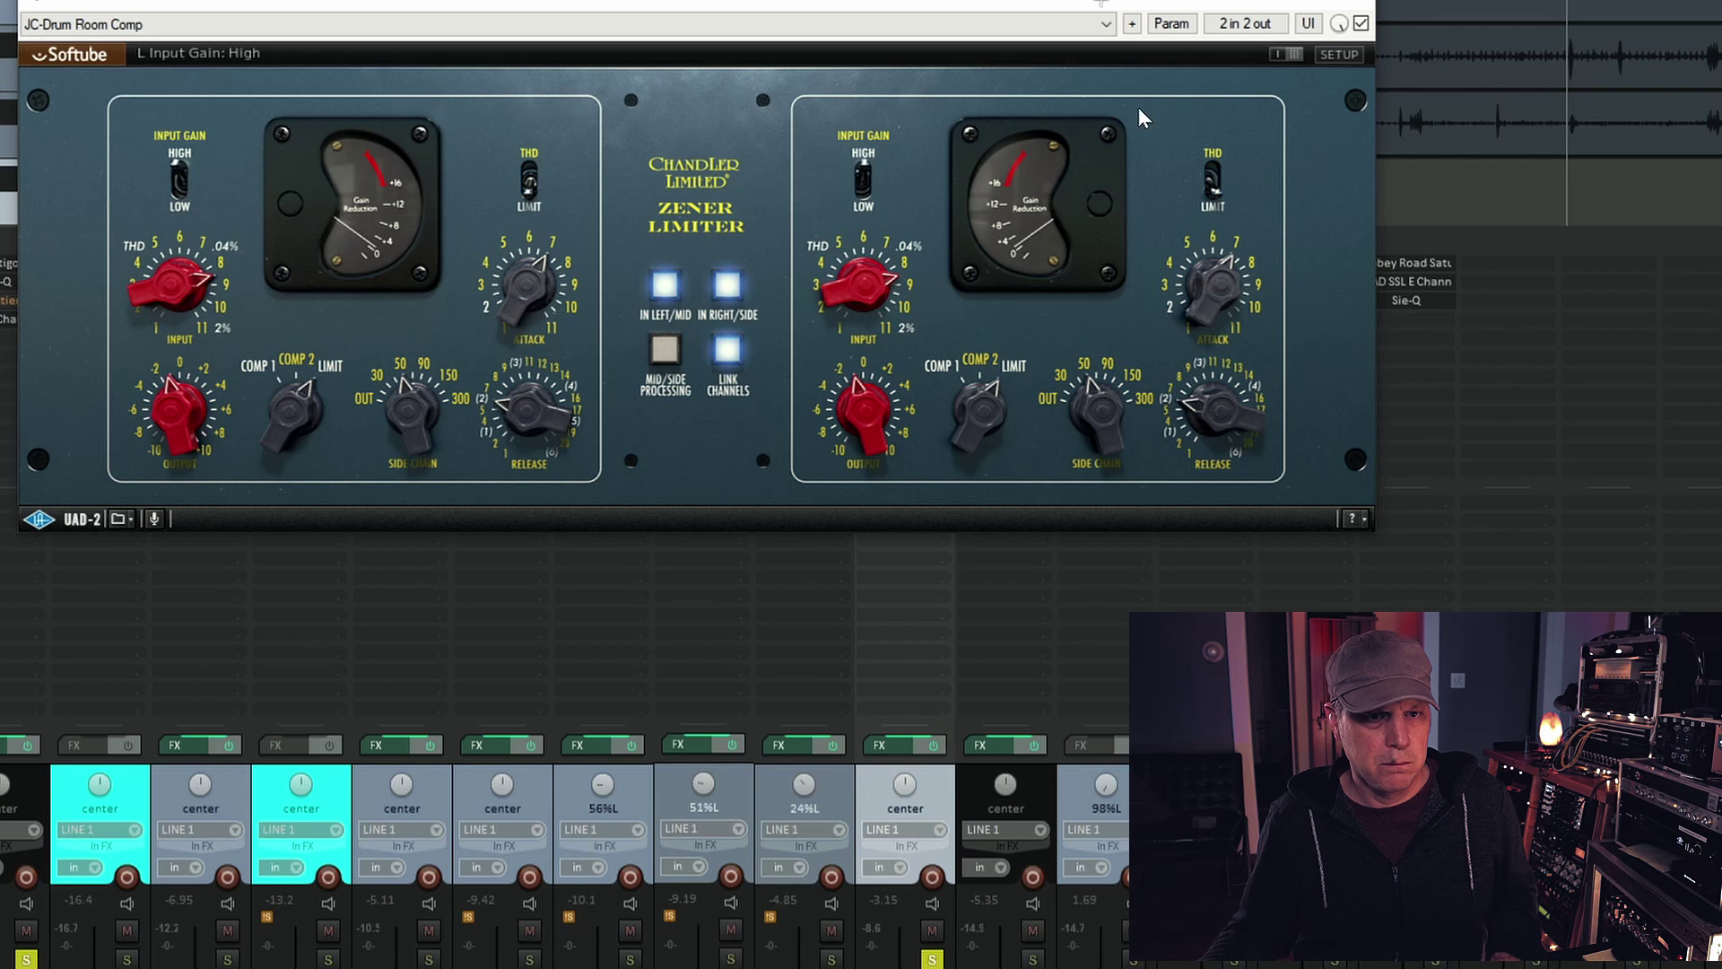
pyautogui.click(1351, 3)
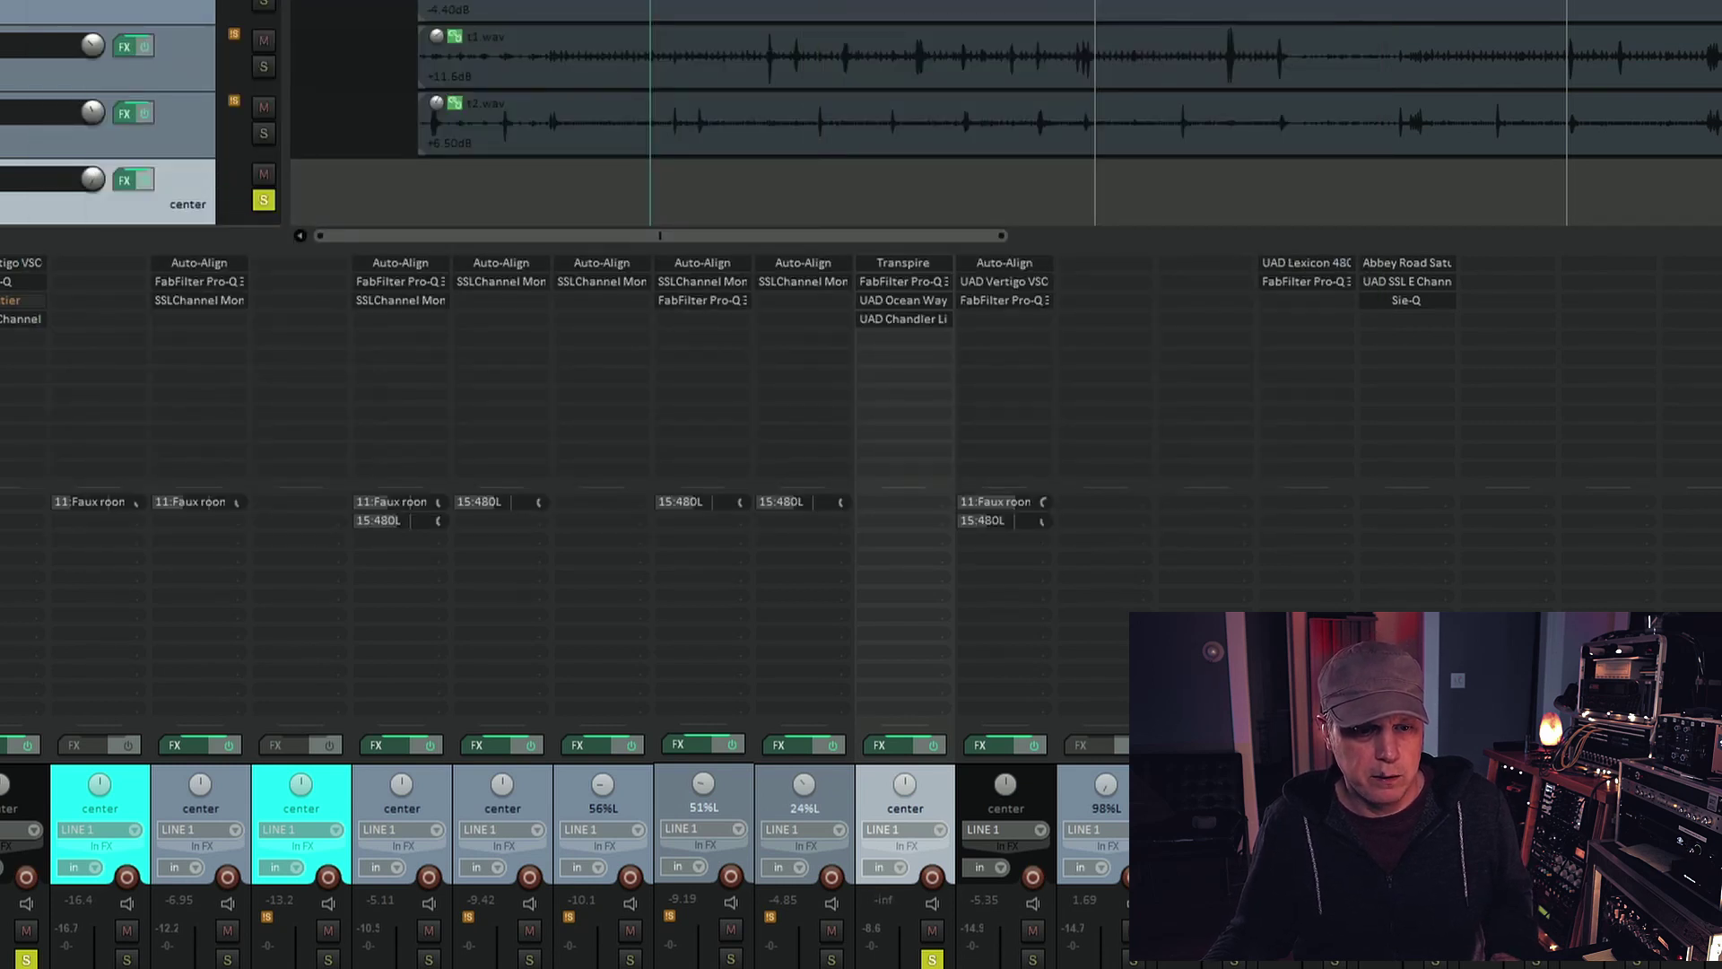
# Unsolo the Faux room track, blend its volume in from silence to -11.15 dB, solo it again, and stop playback
pyautogui.click(932, 958)
pyautogui.moveTo(899, 968); pyautogui.dragTo(900, 968)
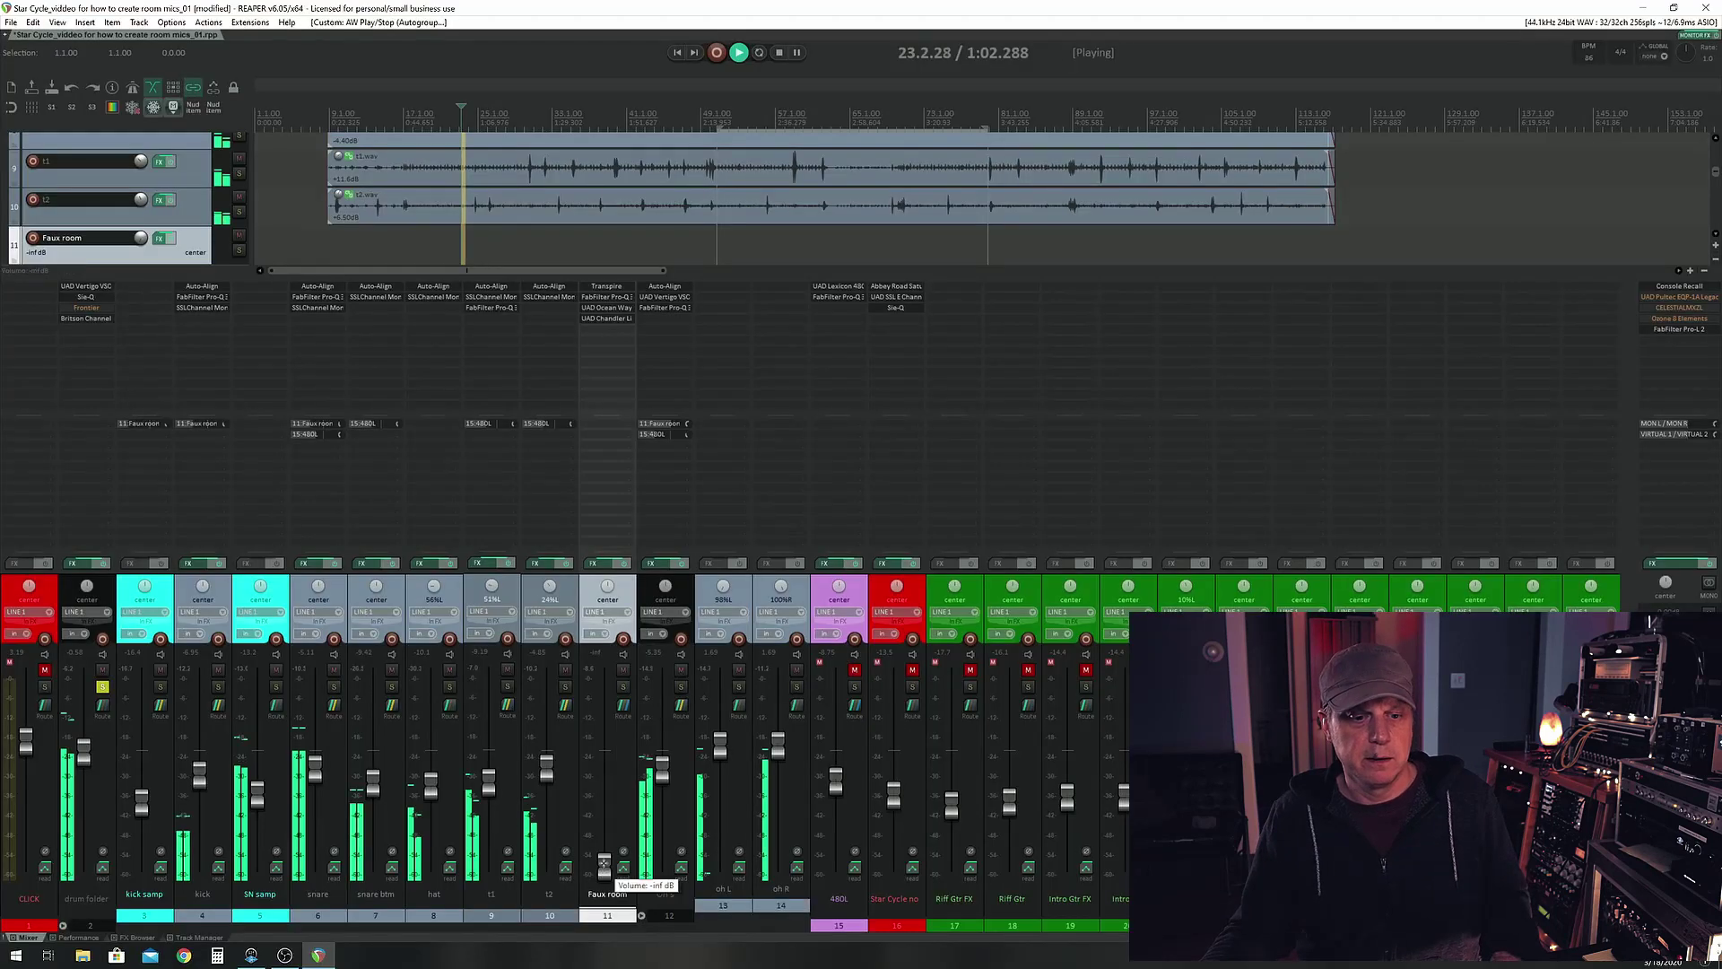
pyautogui.moveTo(606, 809); pyautogui.dragTo(608, 796)
pyautogui.click(623, 686)
pyautogui.press('space')
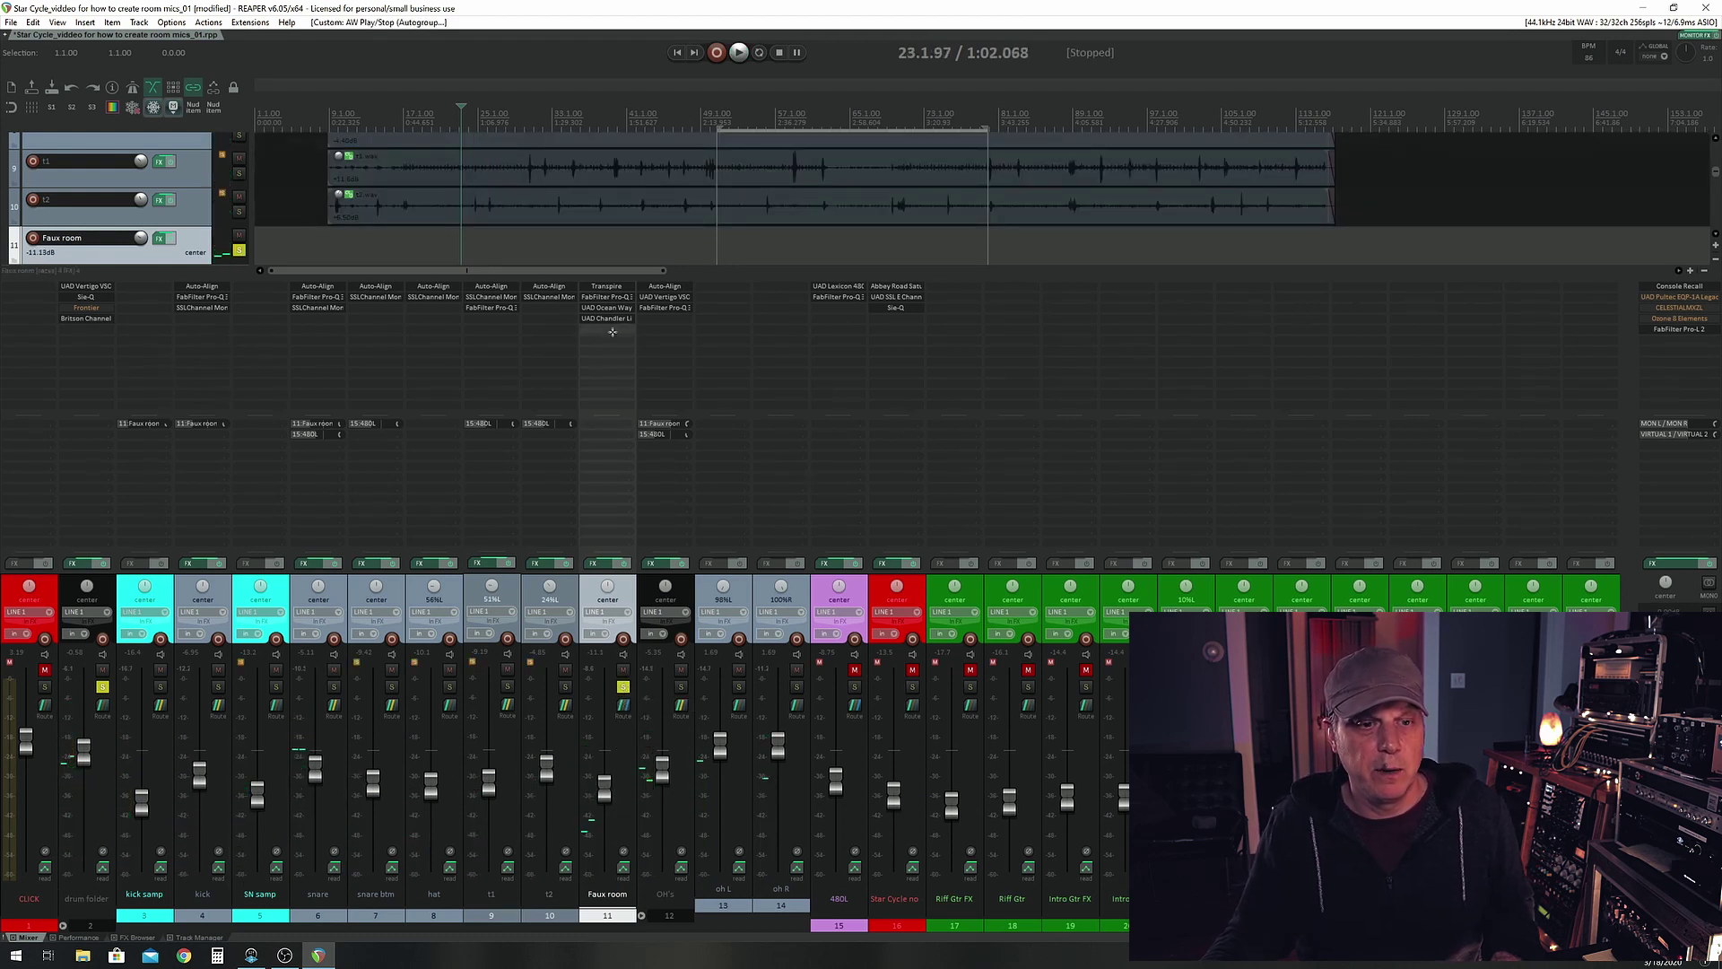
# Insert the VST3 FabFilter Pro-Q 3 after the Zener Limiter on the Faux room track and reposition its window
pyautogui.click(137, 938)
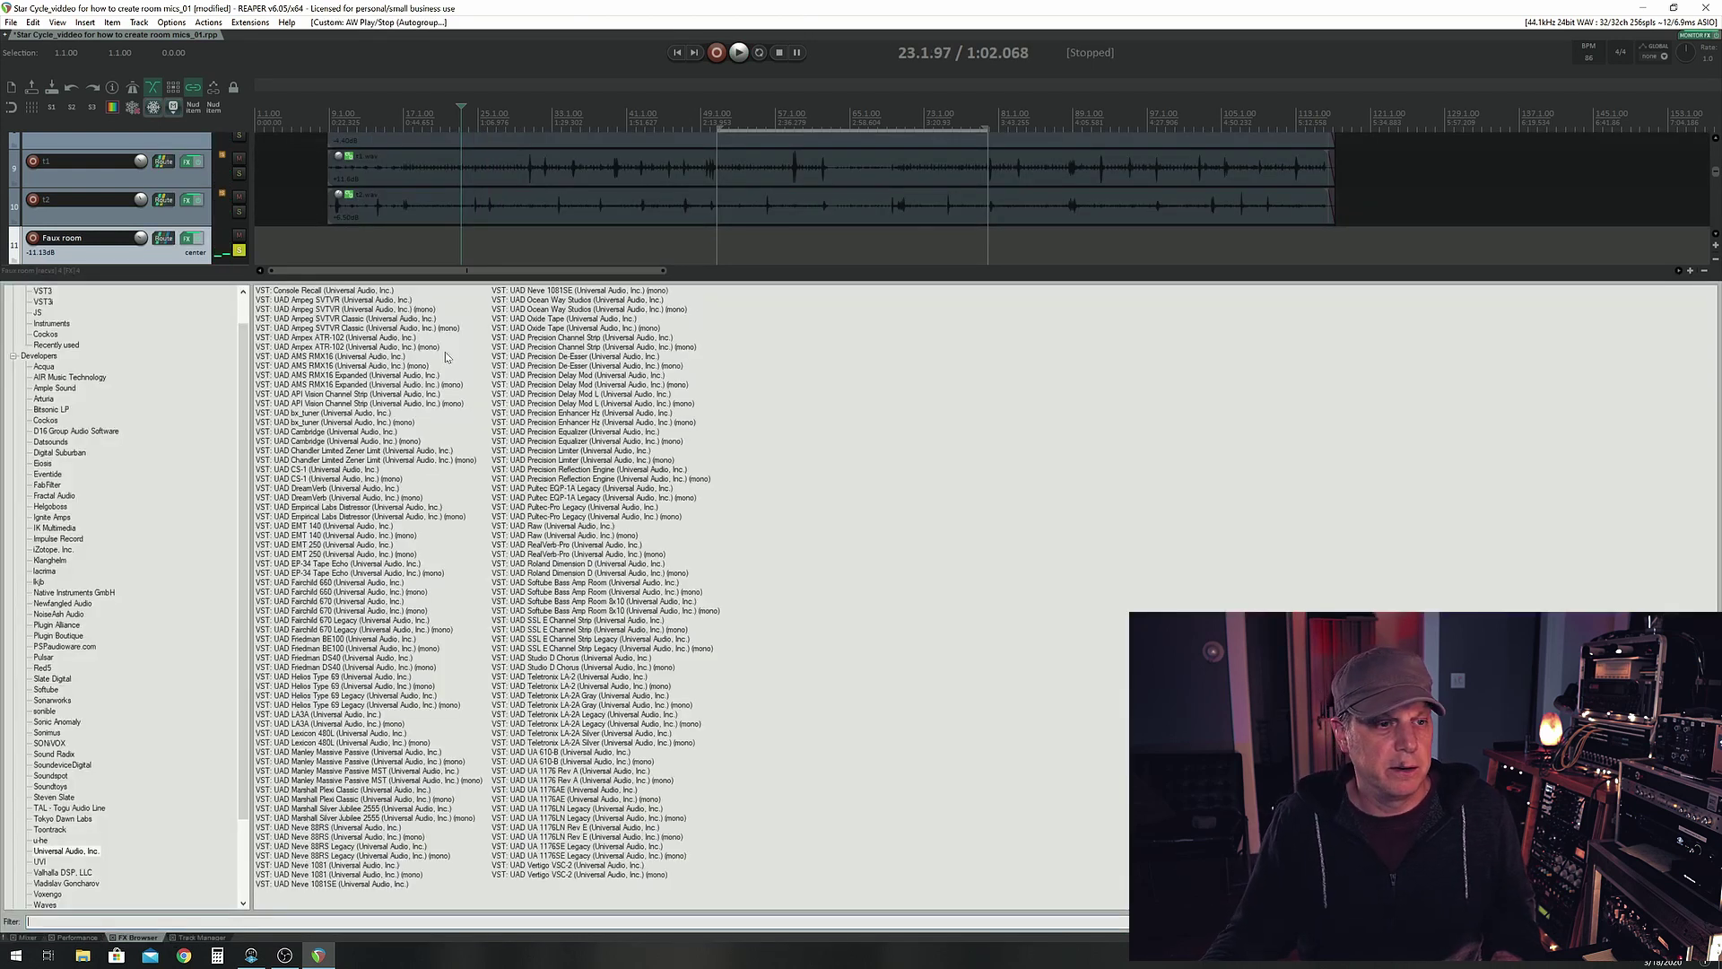
pyautogui.click(48, 484)
pyautogui.doubleClick(324, 348)
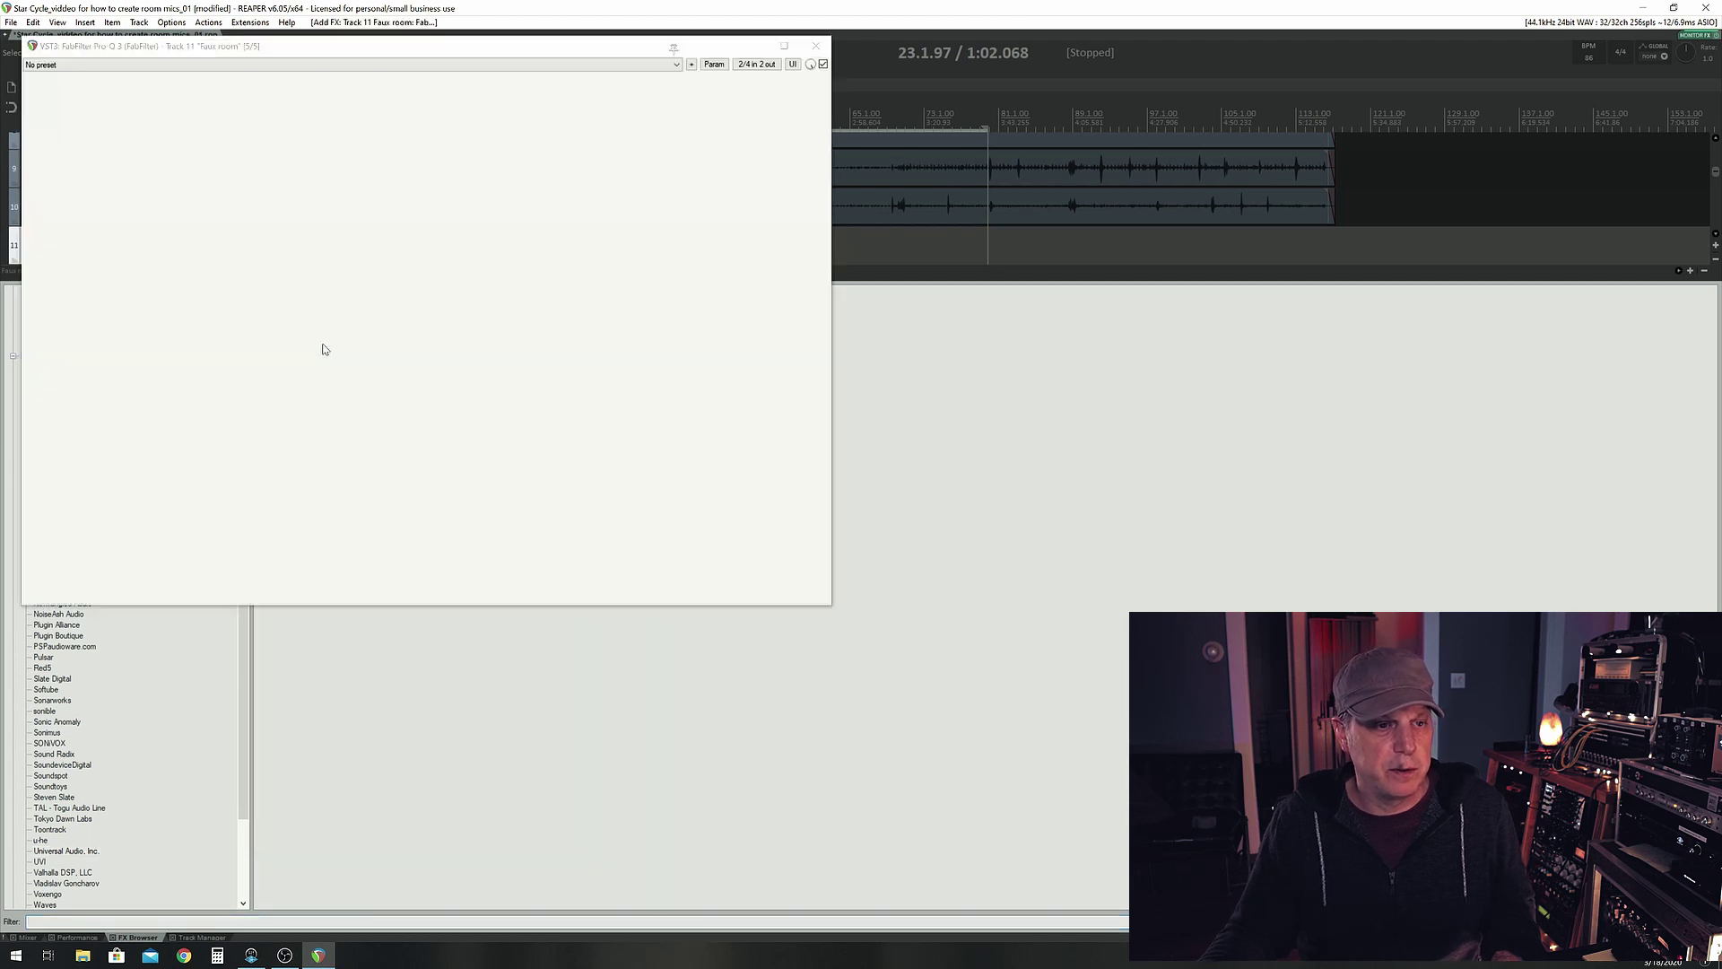
pyautogui.moveTo(311, 51); pyautogui.dragTo(589, 129)
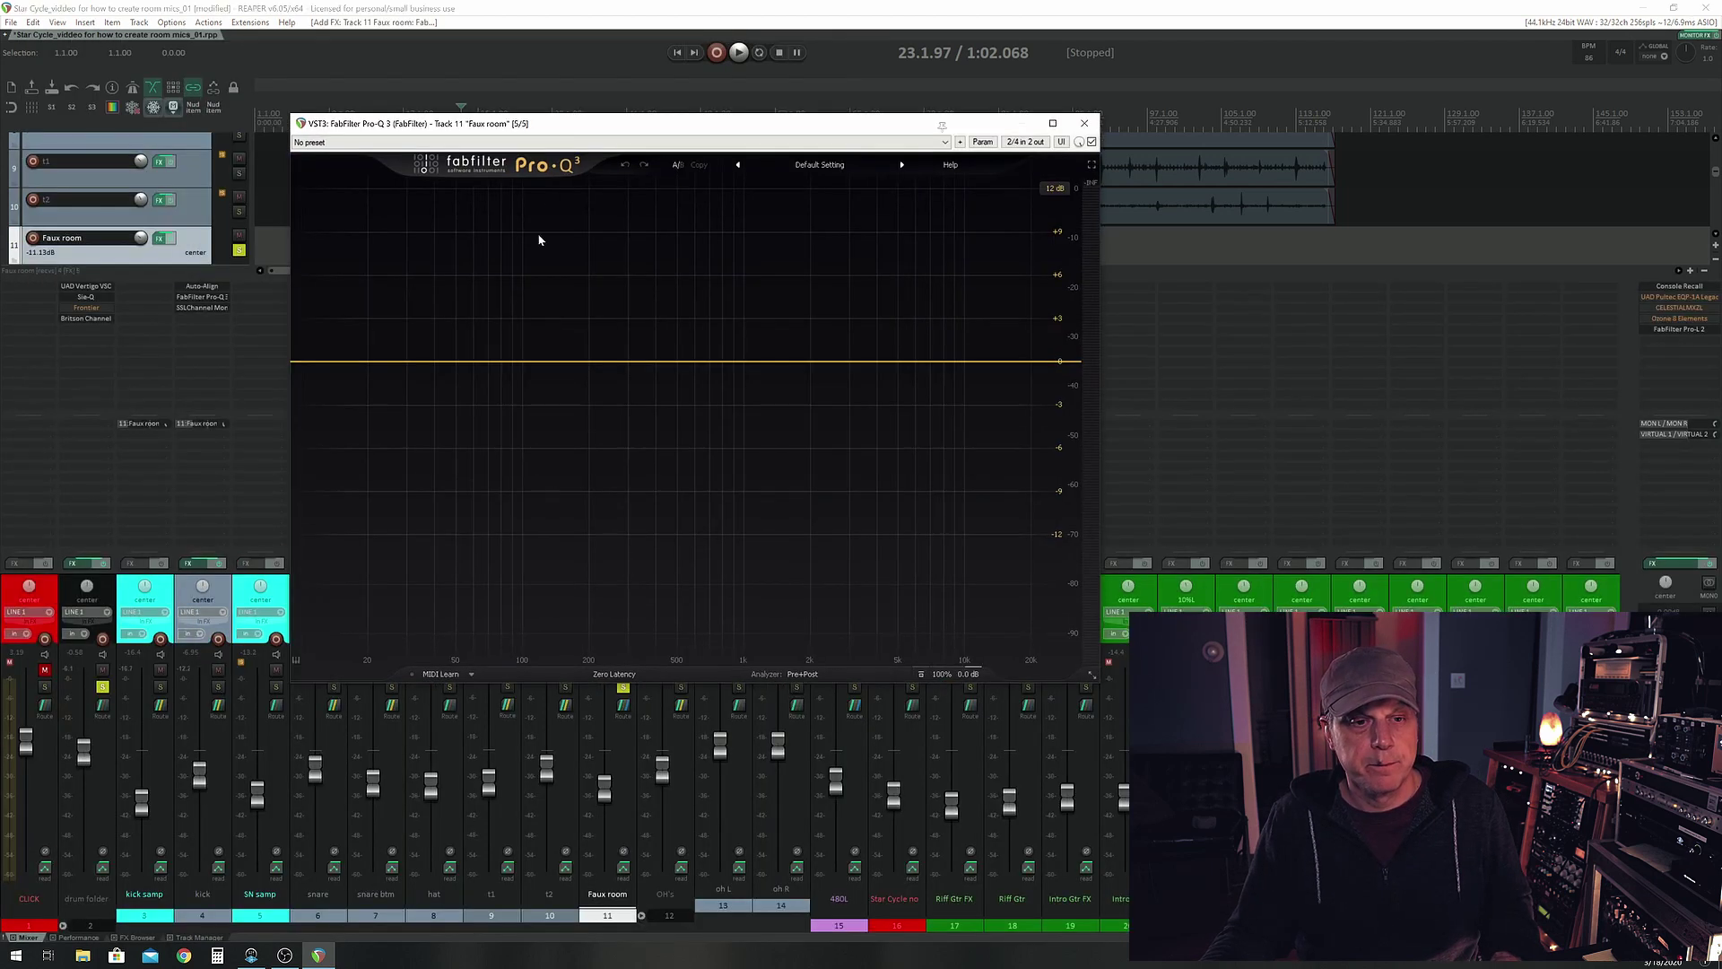
# During playback, add a dynamic bell at 78.411 Hz with -0.42 dB gain and a low cut at 37.58 Hz
pyautogui.press('space')
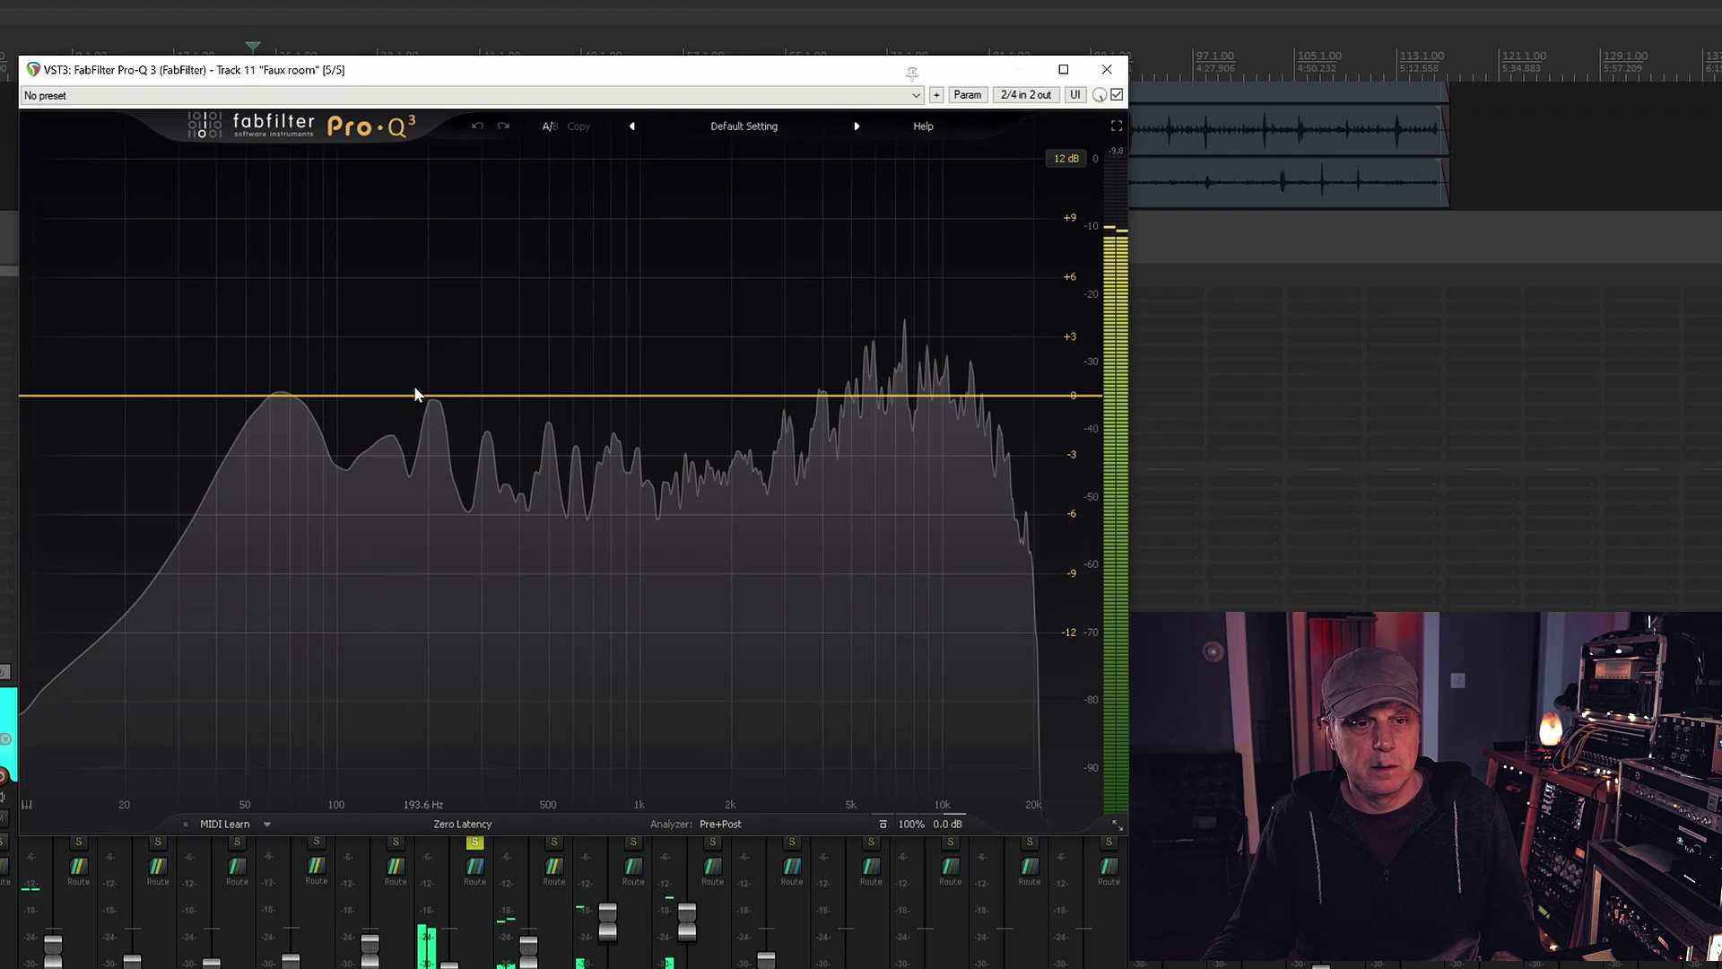
pyautogui.moveTo(404, 395); pyautogui.dragTo(305, 405)
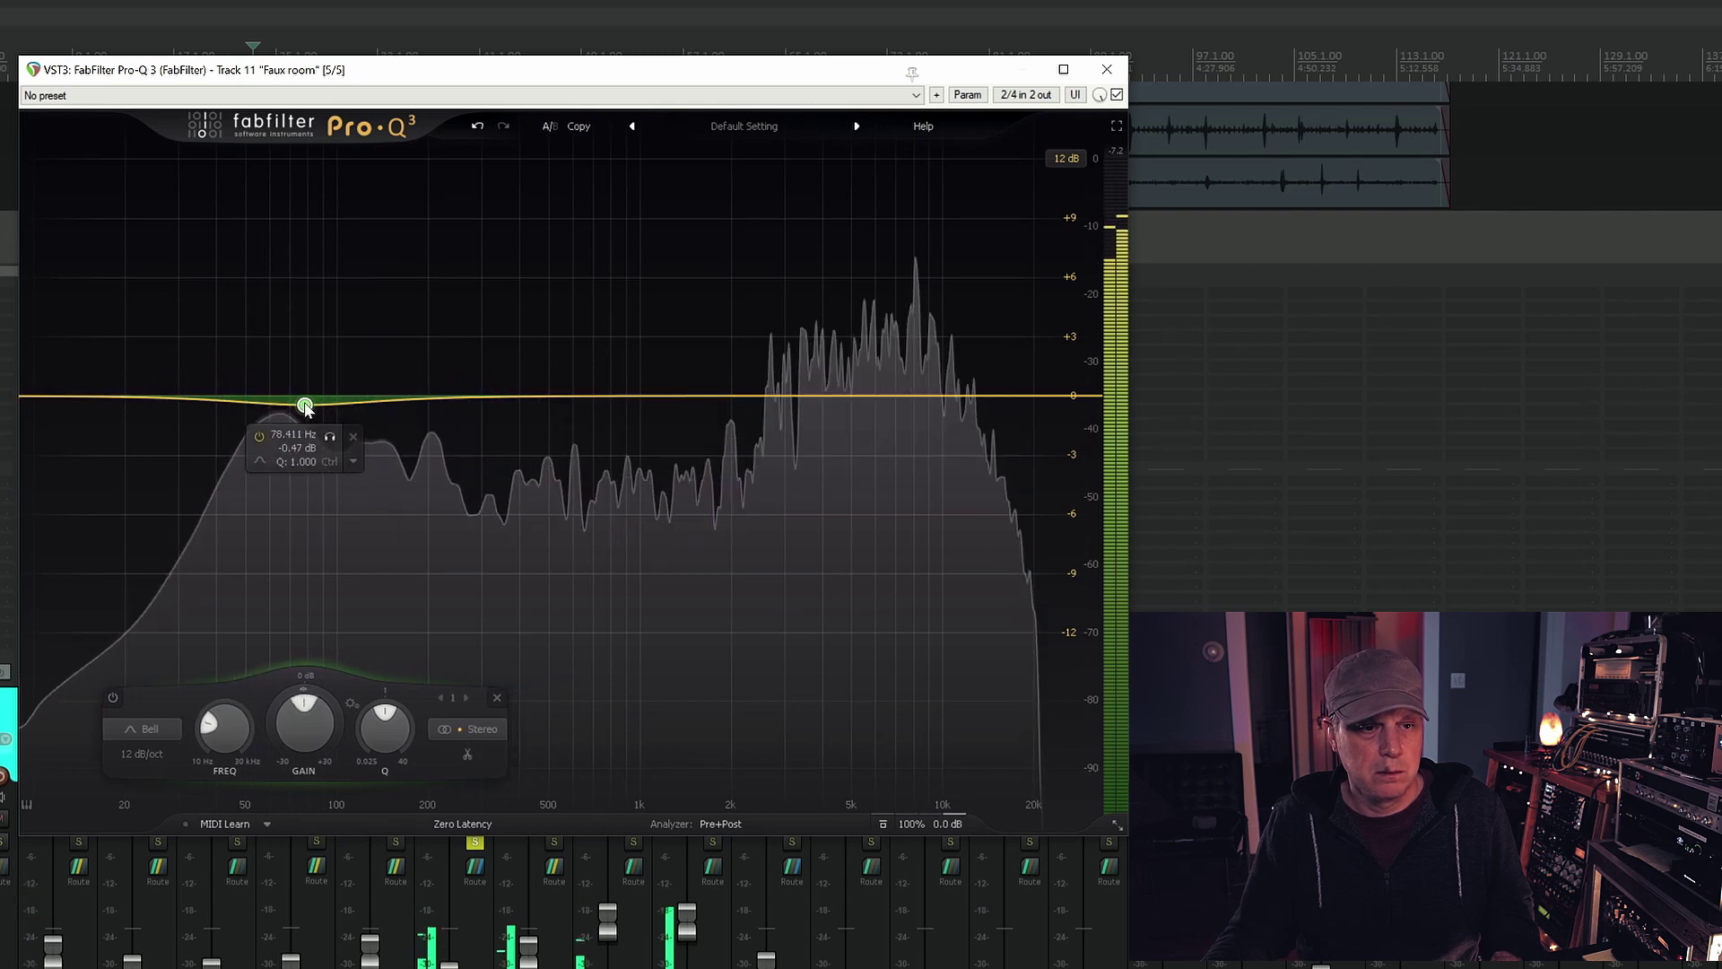
pyautogui.click(354, 461)
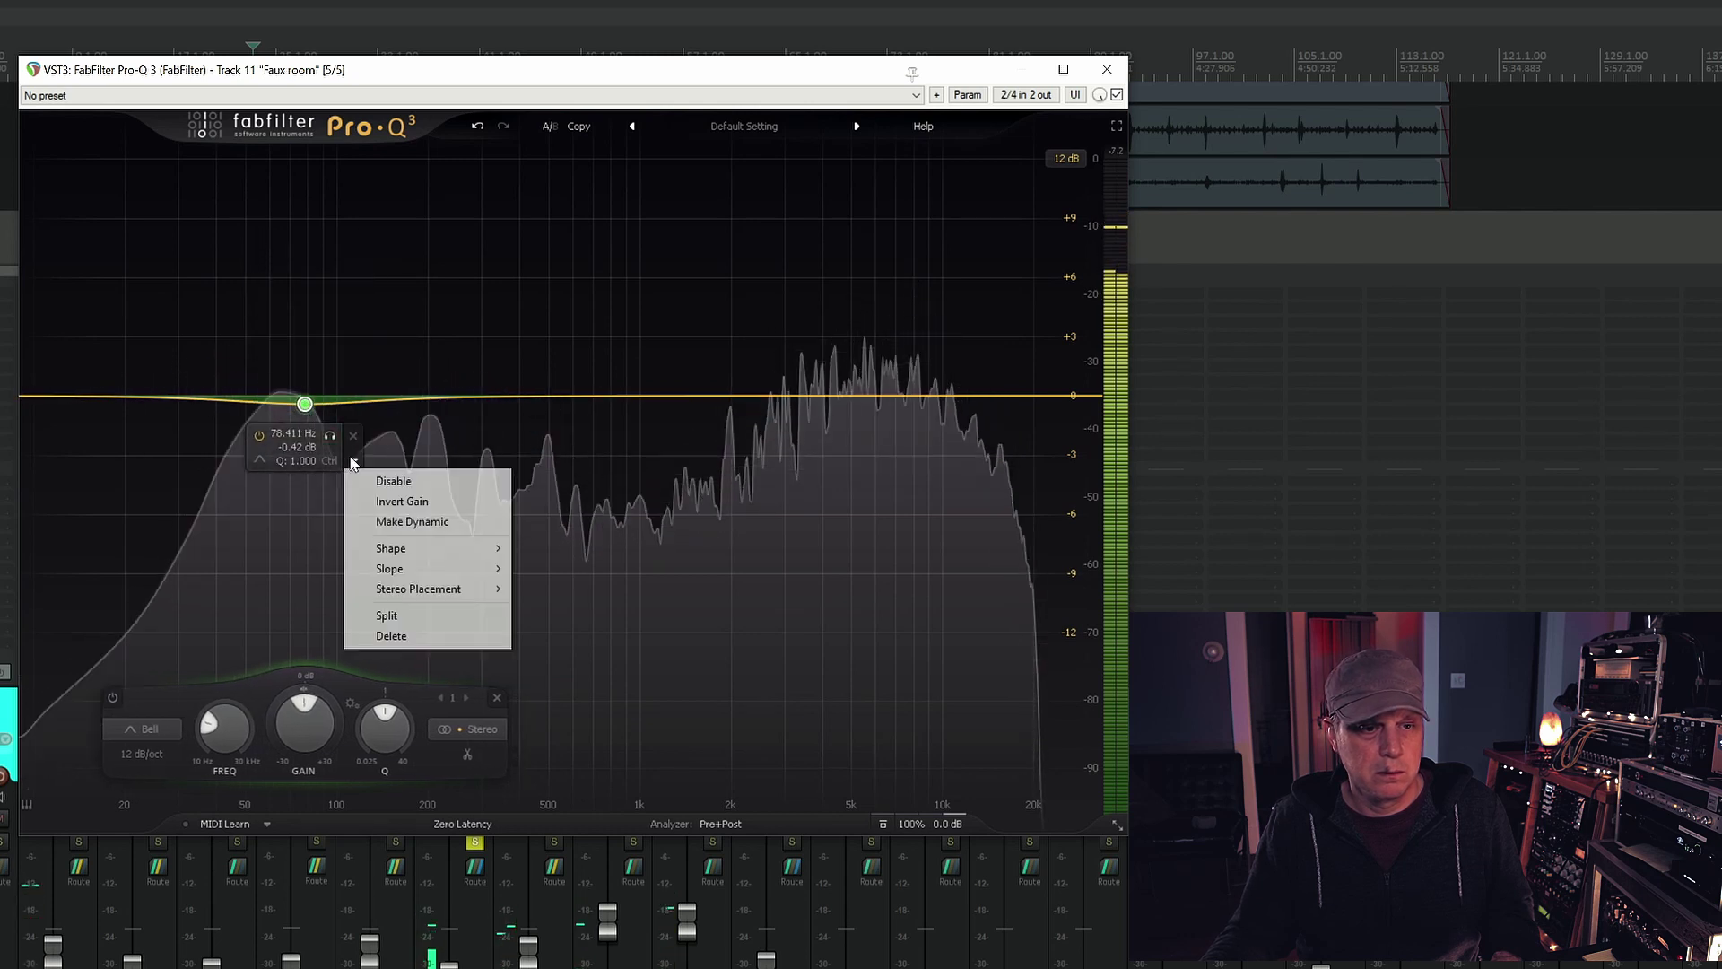
pyautogui.click(363, 521)
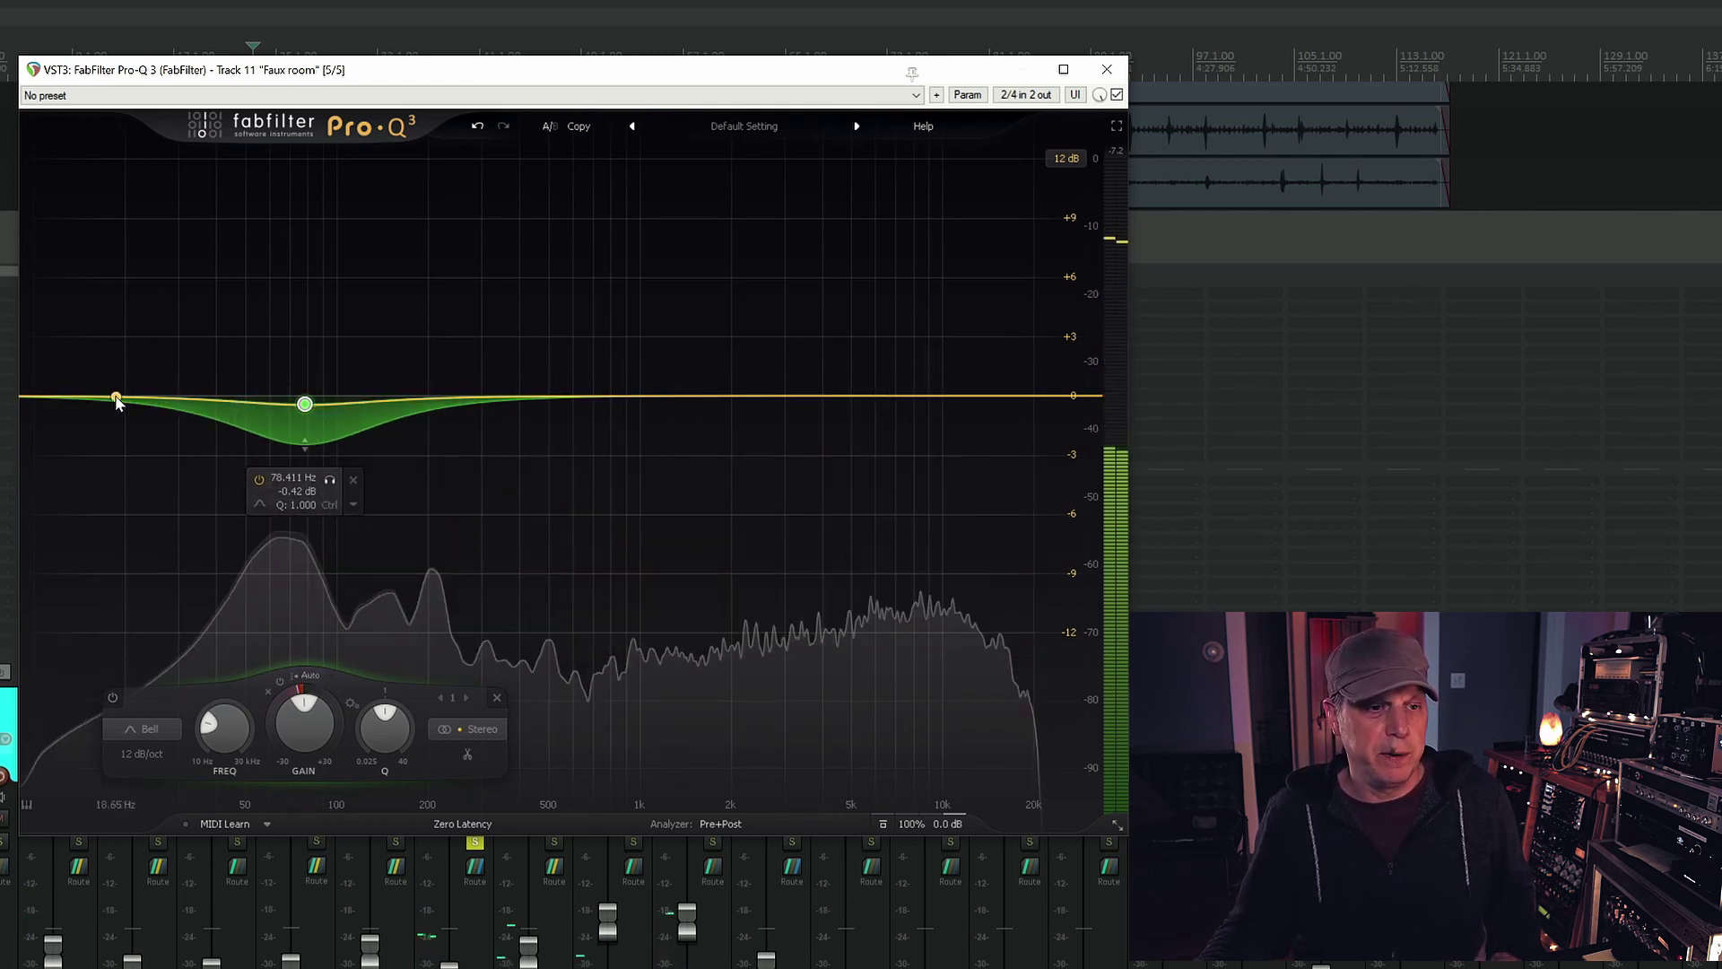
pyautogui.doubleClick(152, 398)
pyautogui.moveTo(152, 400); pyautogui.dragTo(208, 400)
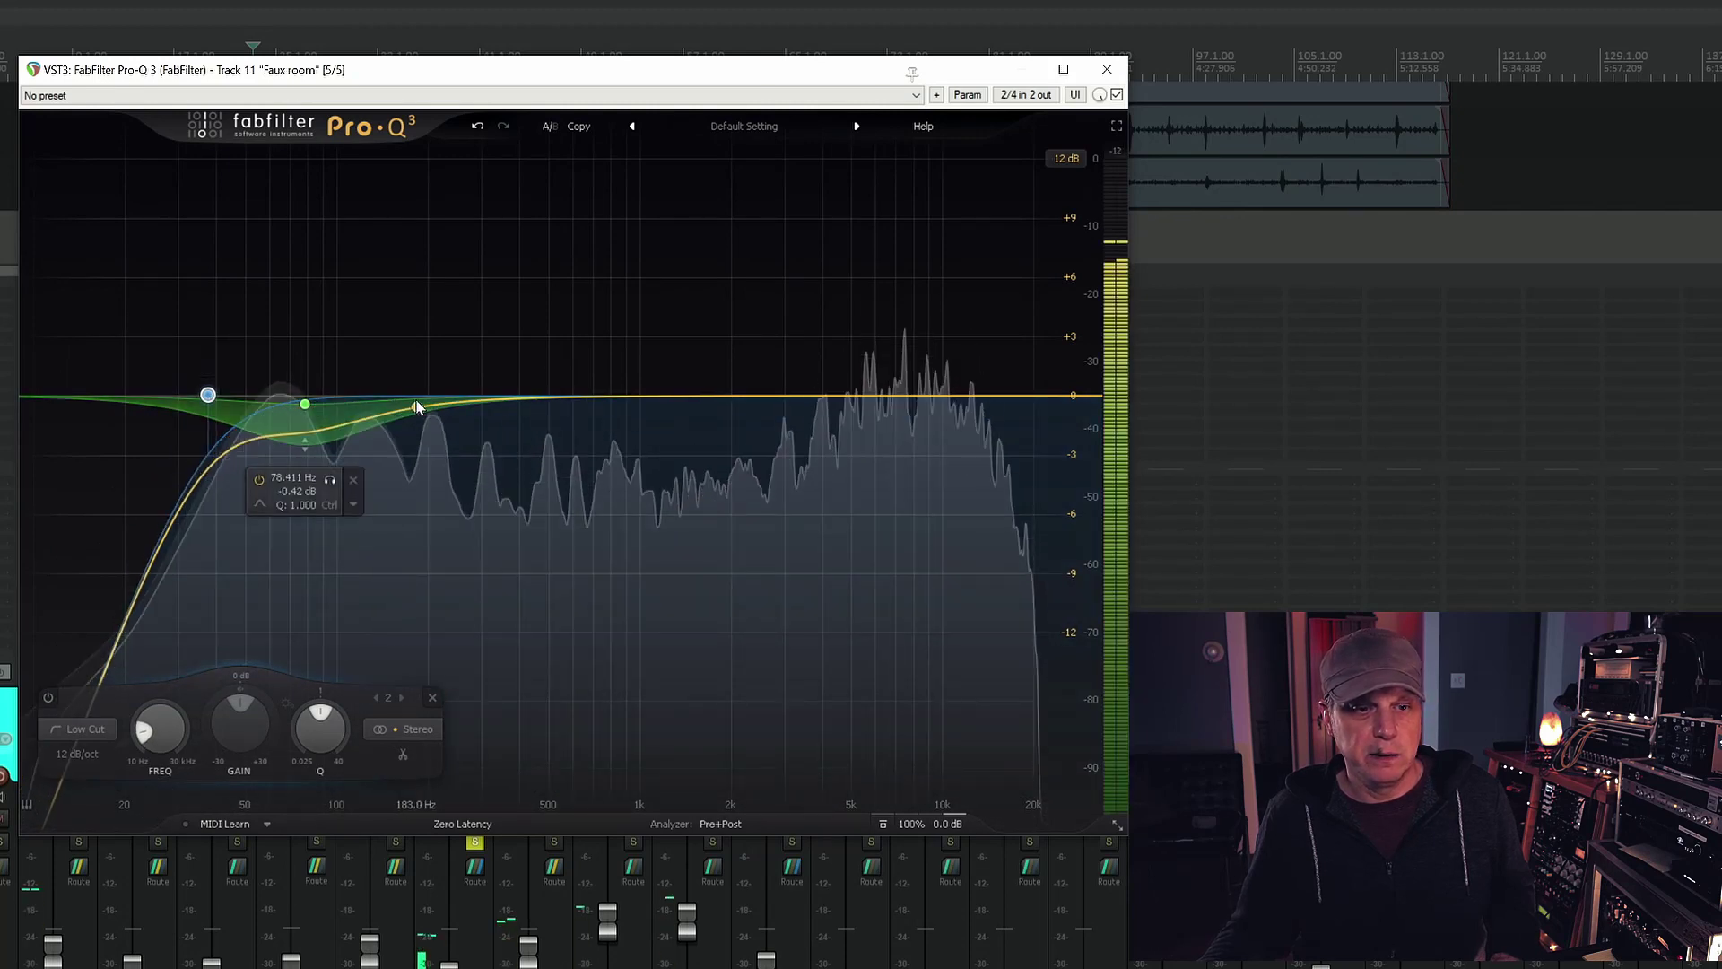
# Add a low-mid bell boost of +2.52 dB at 197.67 Hz with a Q of 1.501
pyautogui.moveTo(424, 401); pyautogui.dragTo(426, 367)
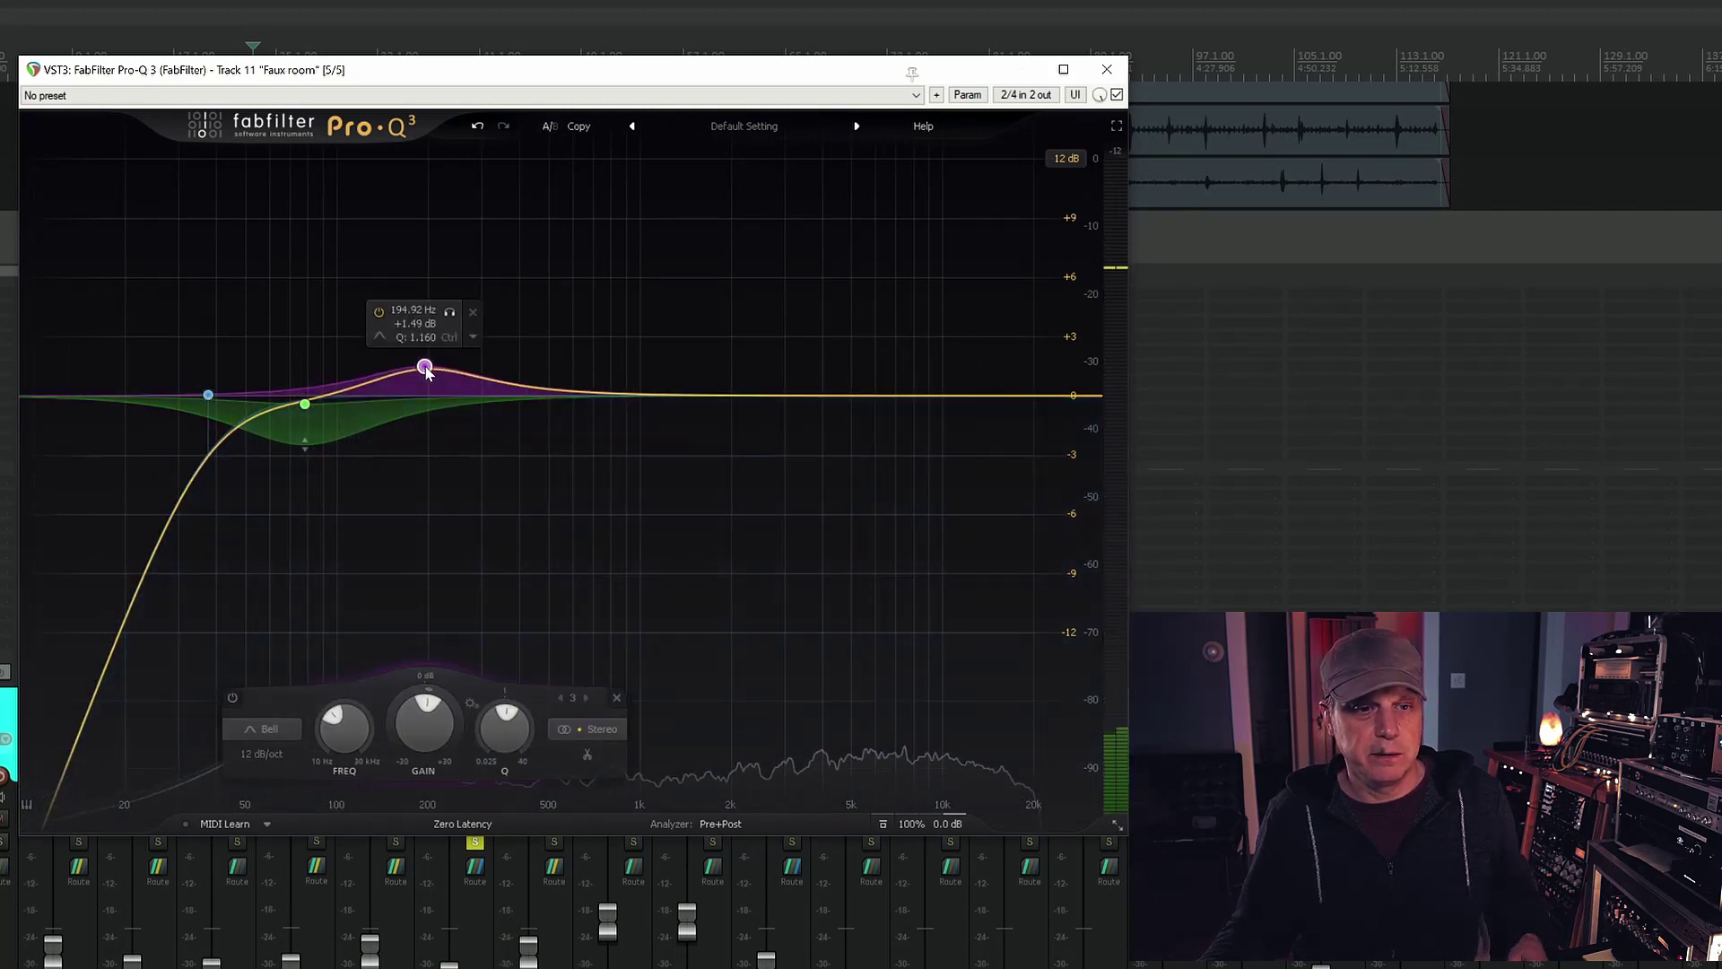
pyautogui.scroll(4, 426, 375)
pyautogui.moveTo(426, 375); pyautogui.dragTo(428, 348)
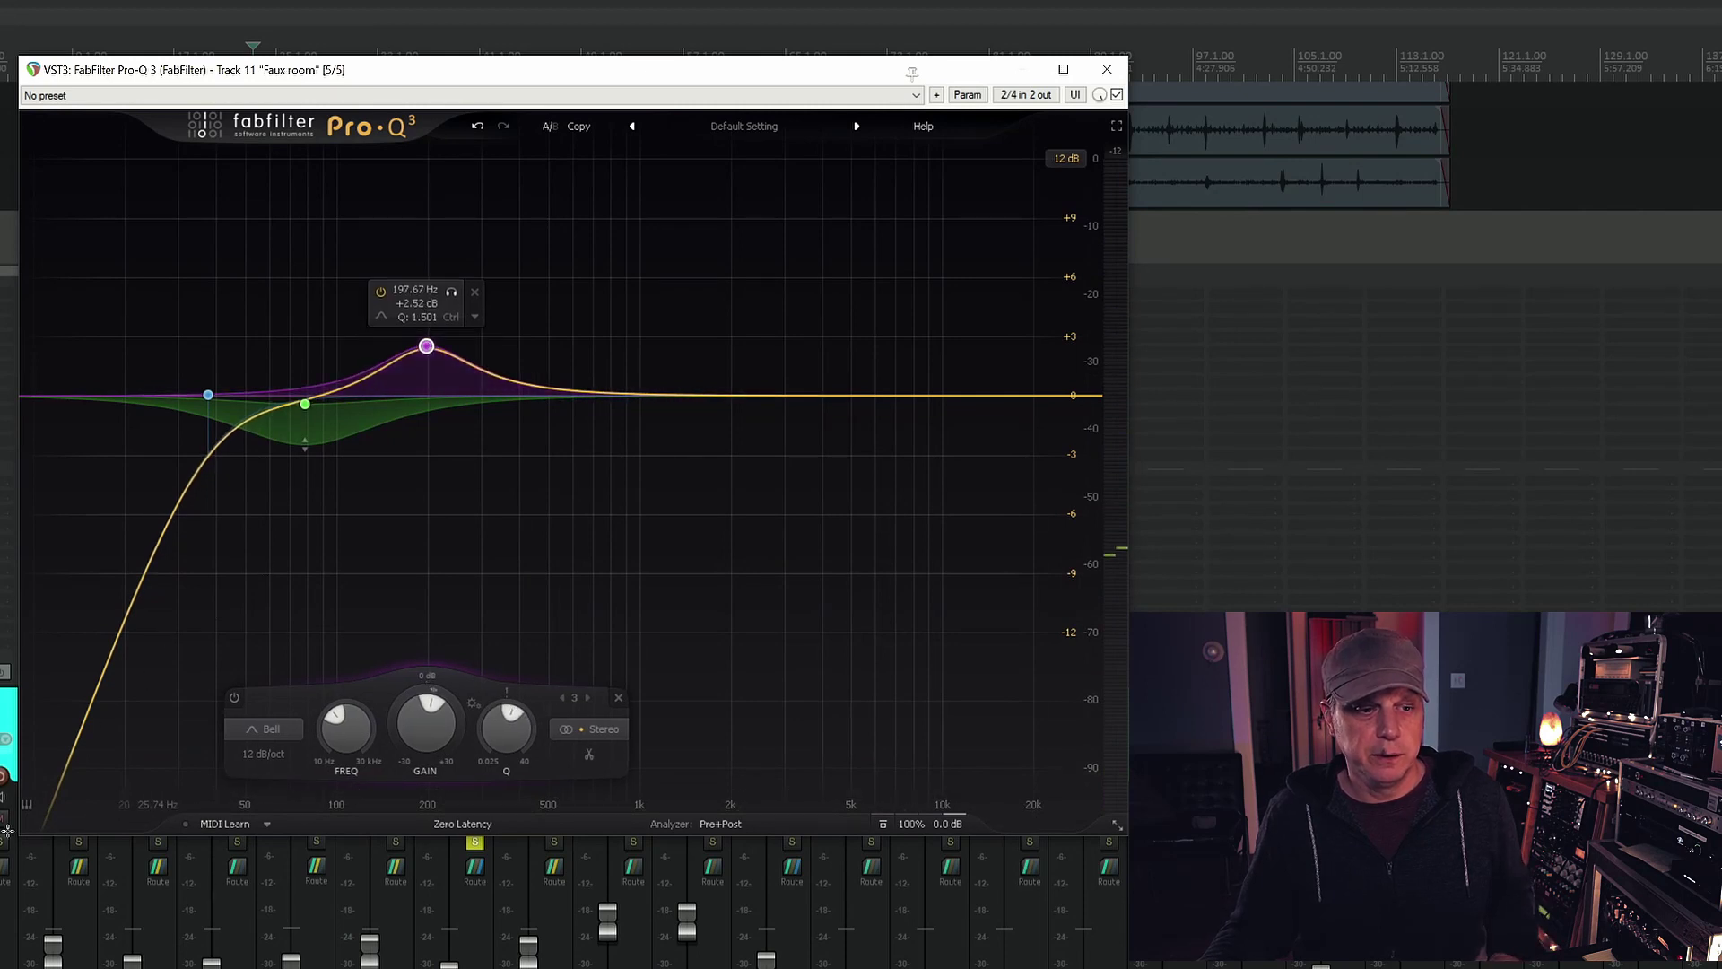
# Play back with the Faux room track unsoloed to hear the EQ within the full drums, briefly toggling the mixer
pyautogui.press('space')
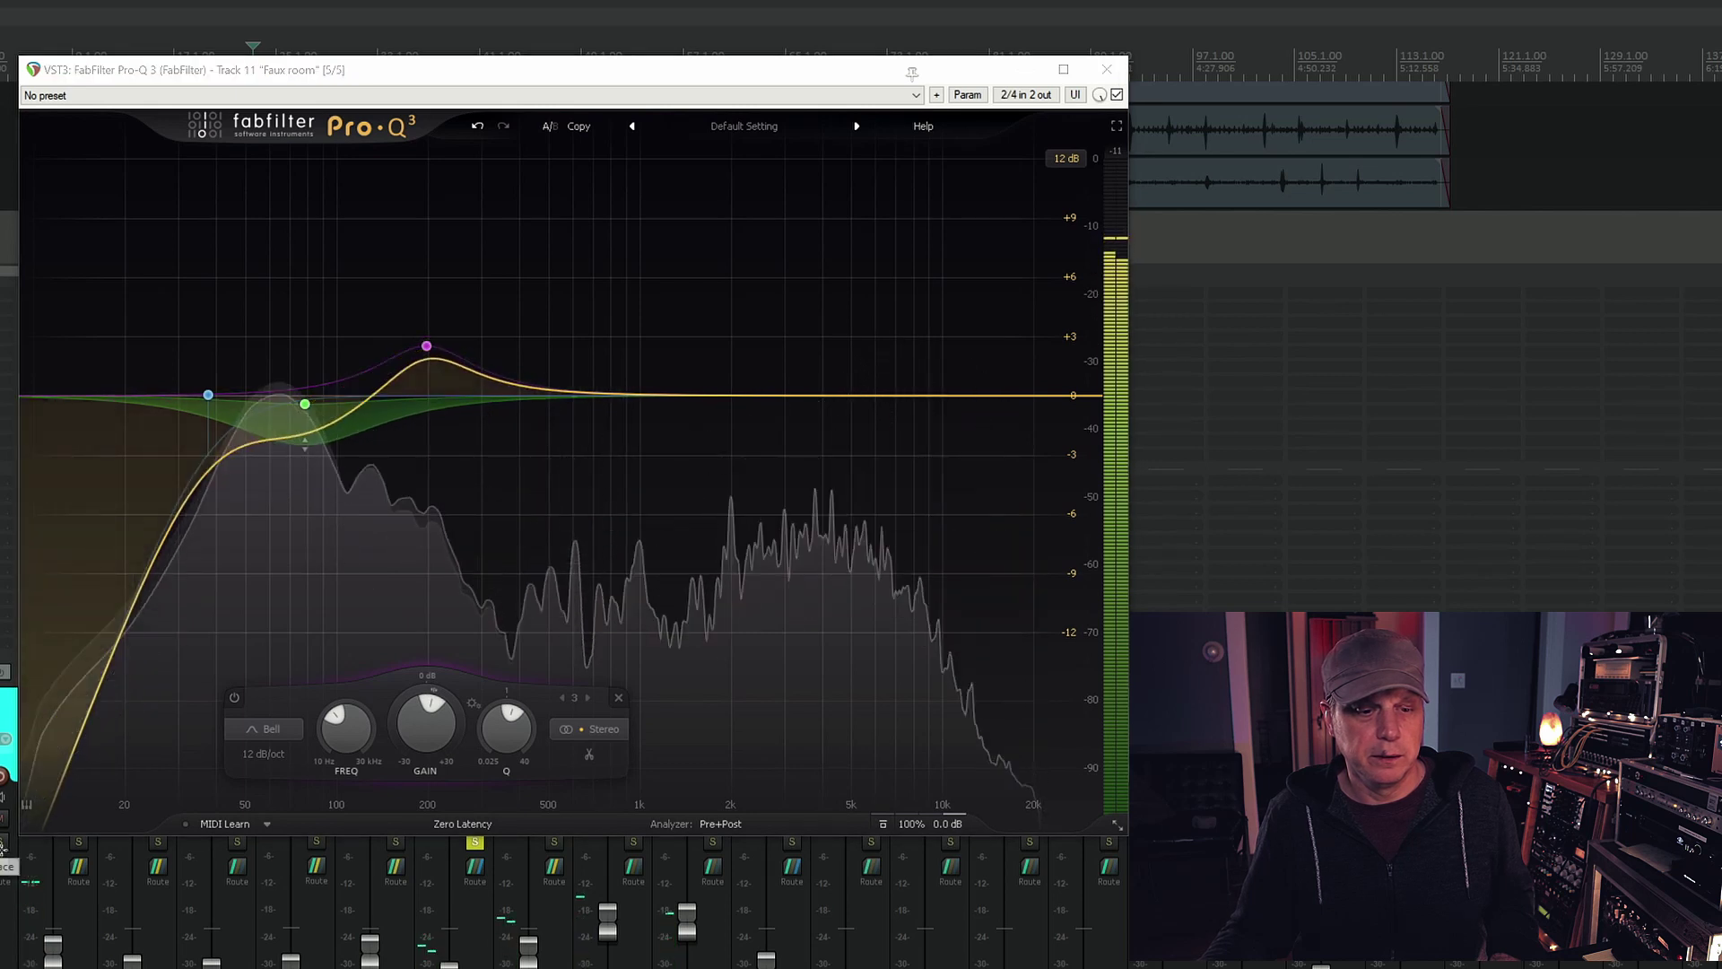
pyautogui.click(475, 842)
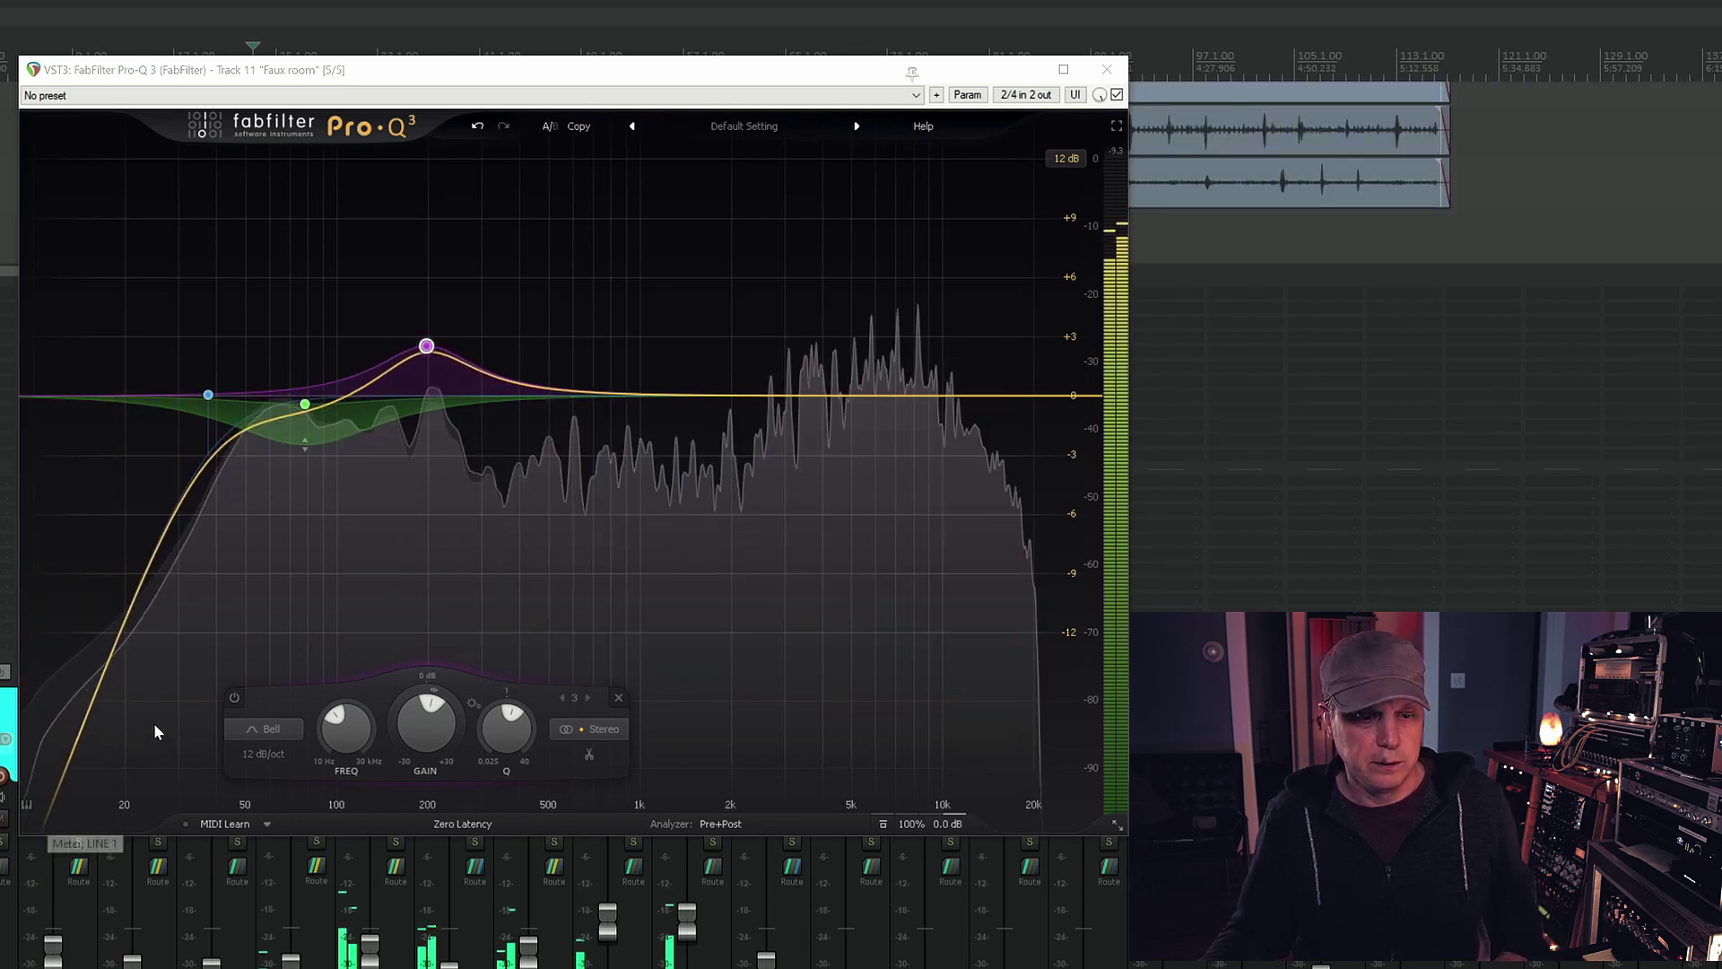
pyautogui.hotkey('ctrl', 'm')
pyautogui.moveTo(318, 407)
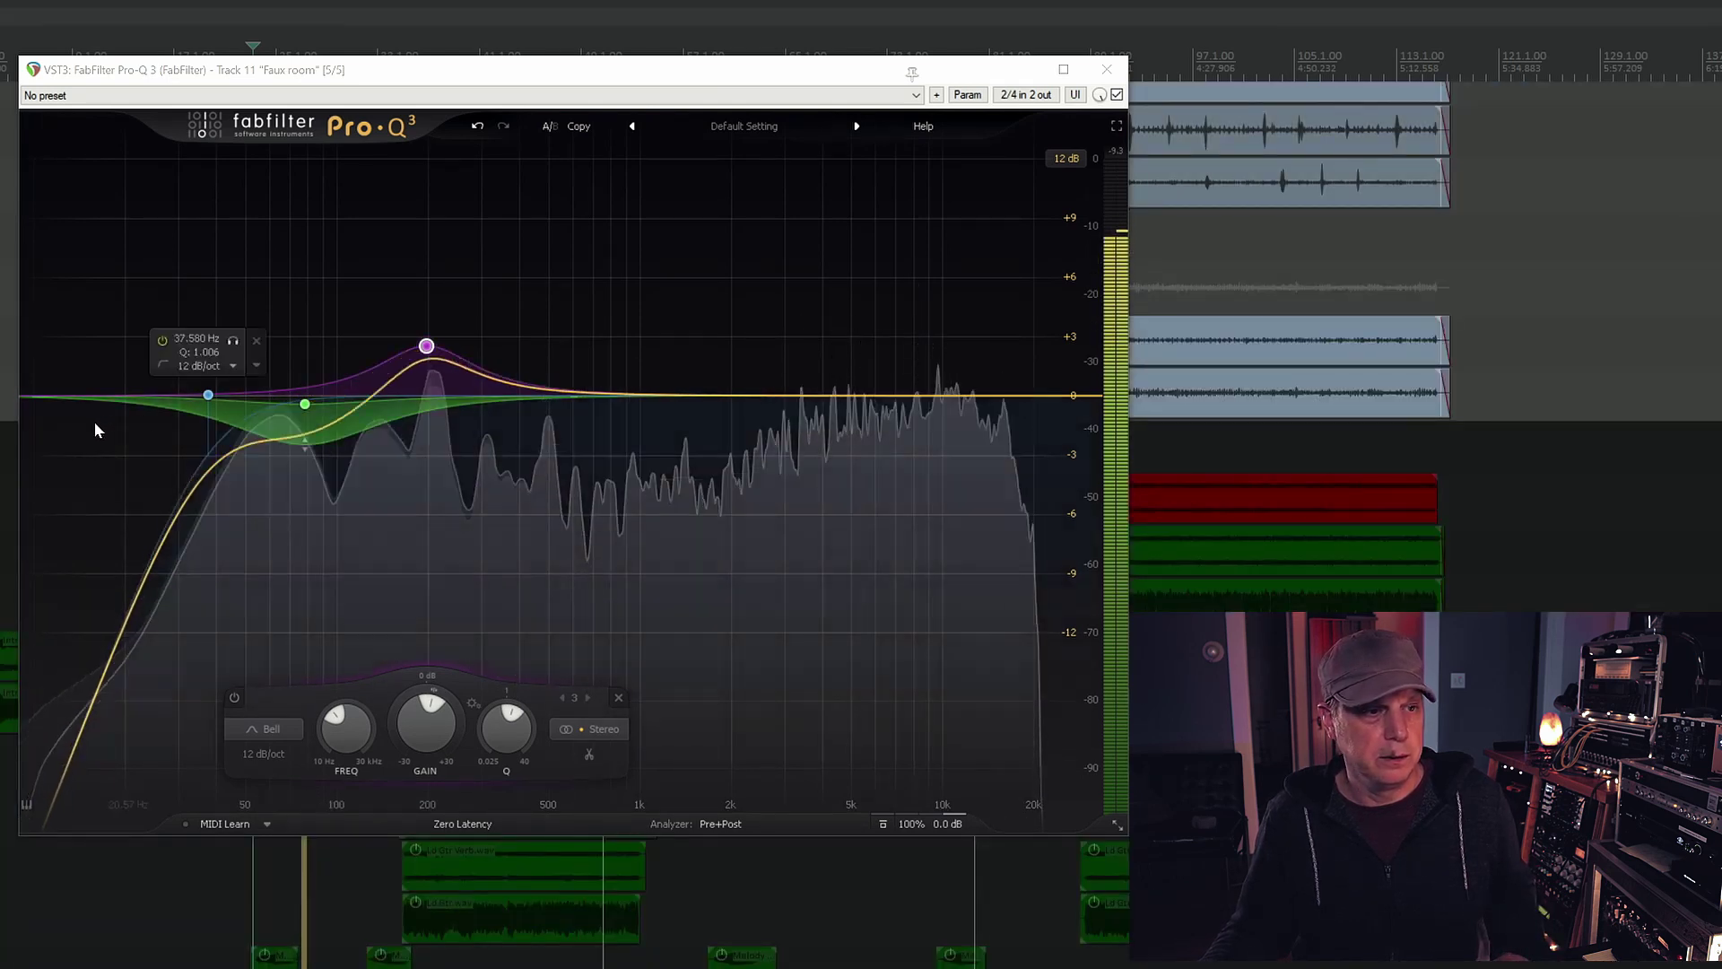
pyautogui.hotkey('ctrl', 'm')
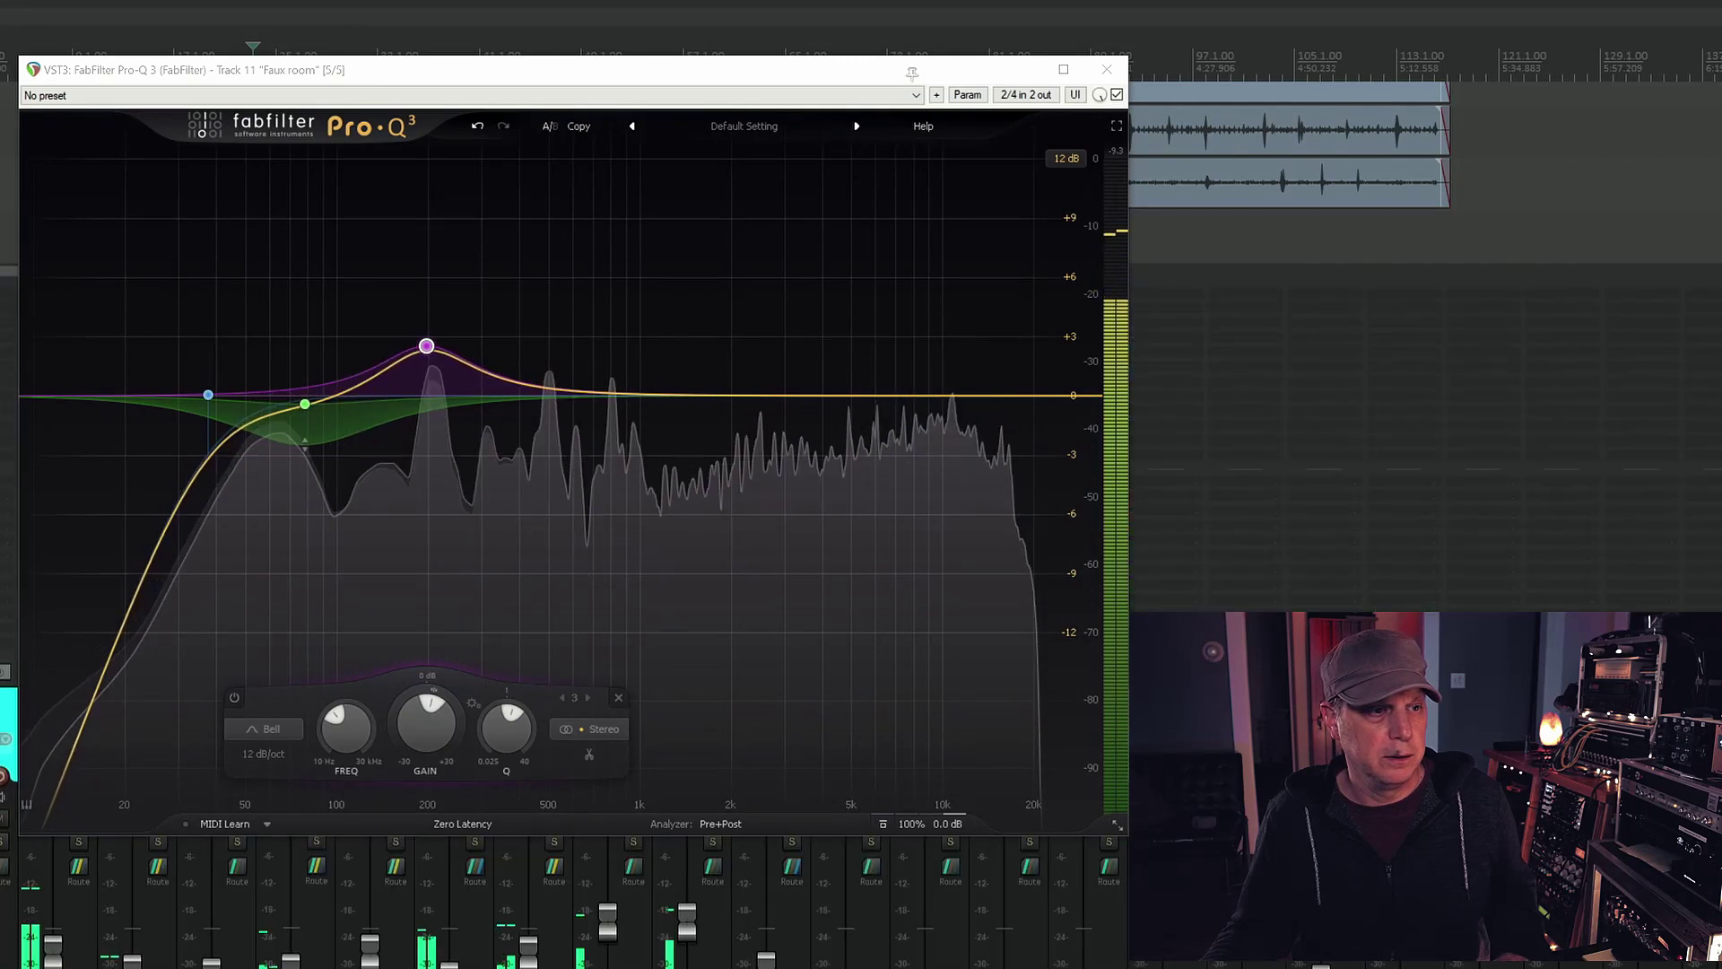
# Turn the low-mid boost into a dynamic cut of -0.89 dB at 209.06 Hz with a Q of 3.776
pyautogui.moveTo(427, 350)
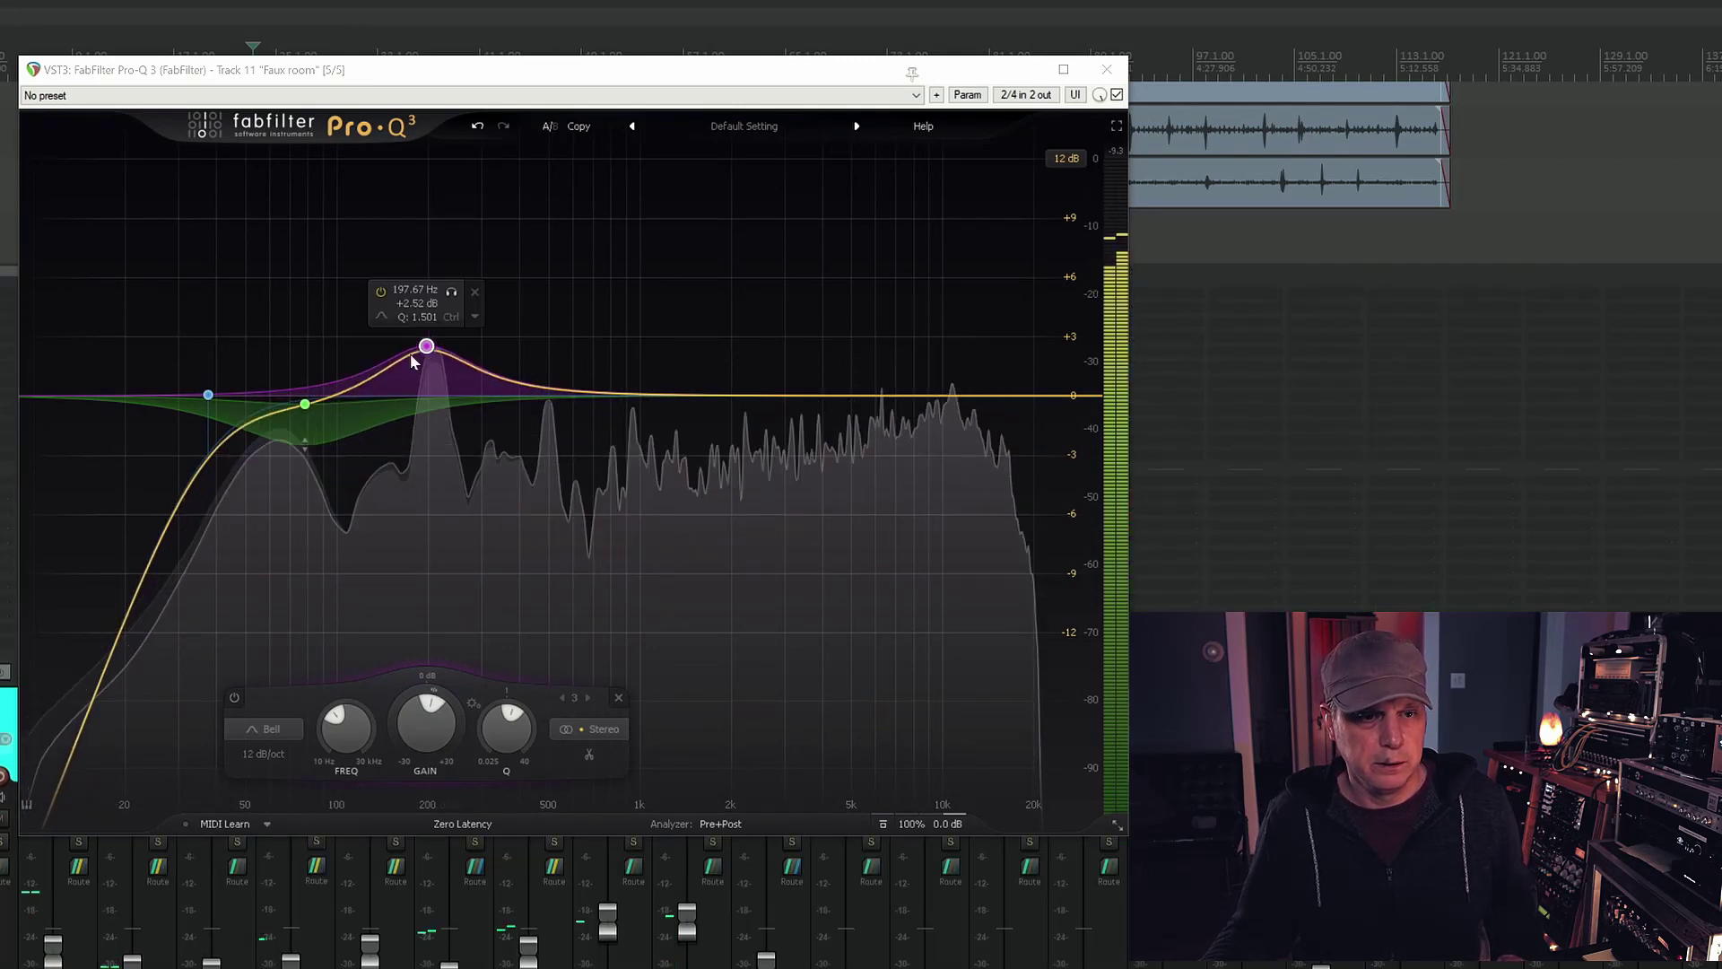
pyautogui.moveTo(428, 348); pyautogui.dragTo(440, 439)
pyautogui.scroll(3, 450, 328)
pyautogui.click(490, 478)
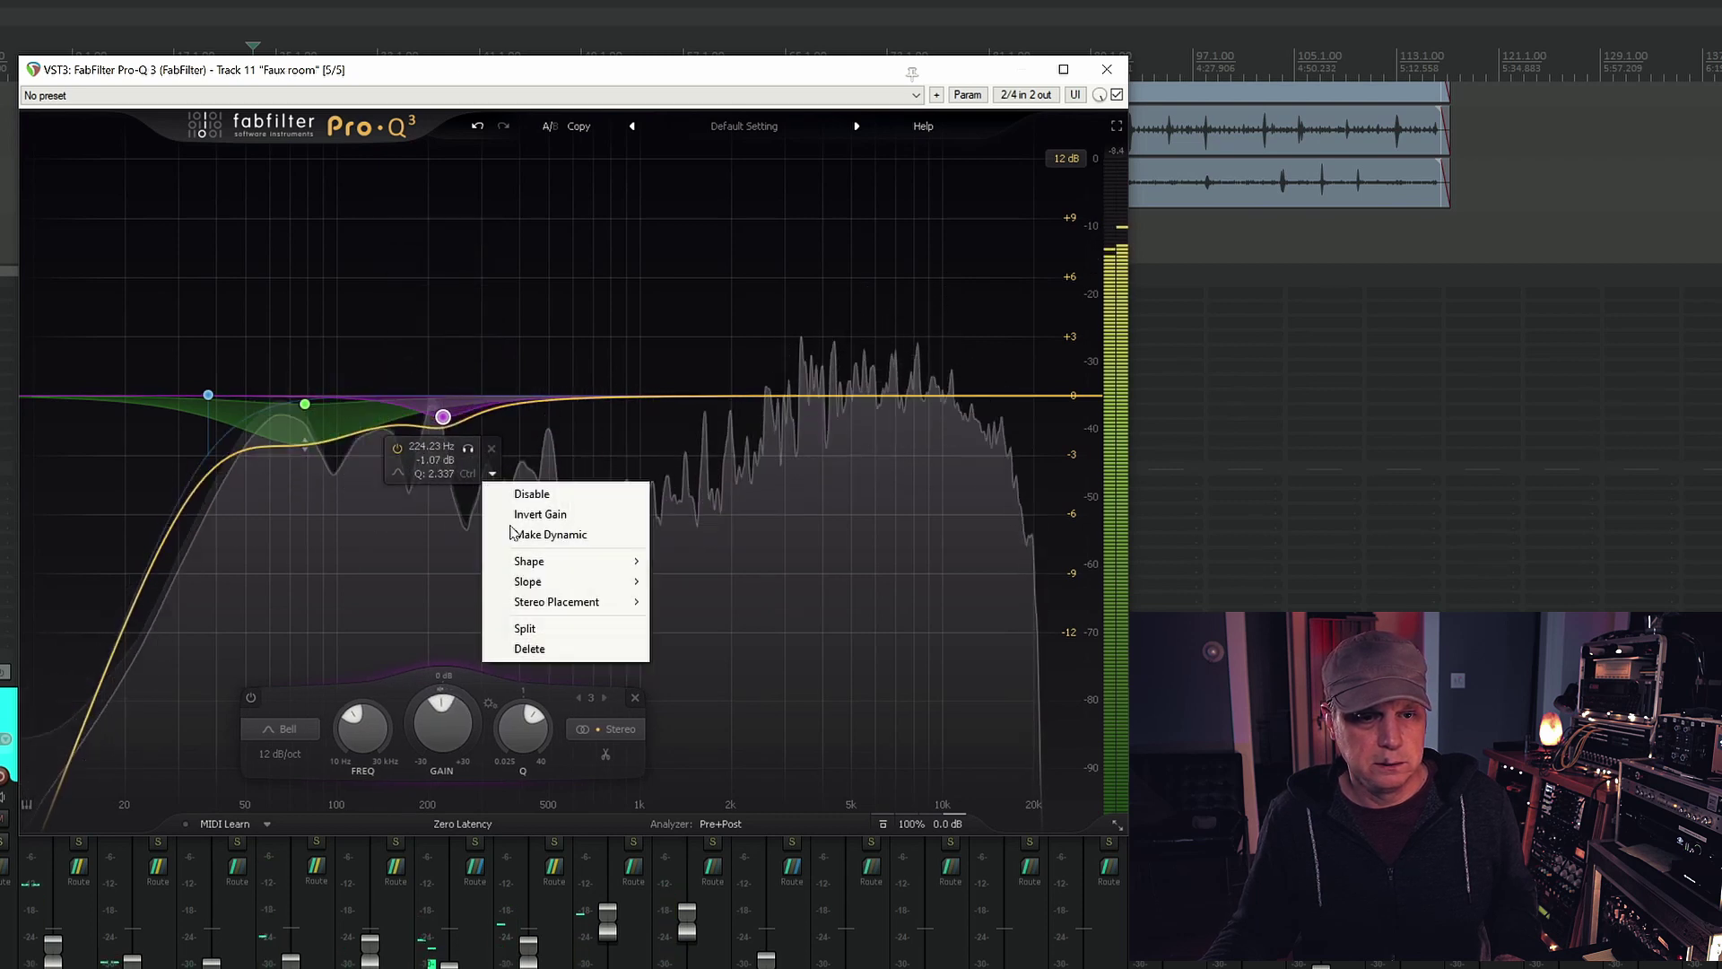
pyautogui.click(538, 535)
pyautogui.scroll(-2, 440, 448)
pyautogui.moveTo(437, 440)
pyautogui.mouseDown()
pyautogui.moveTo(435, 454)
pyautogui.moveTo(439, 433)
pyautogui.mouseUp()
pyautogui.scroll(3, 440, 440)
pyautogui.scroll(3, 435, 425)
pyautogui.scroll(-3, 438, 433)
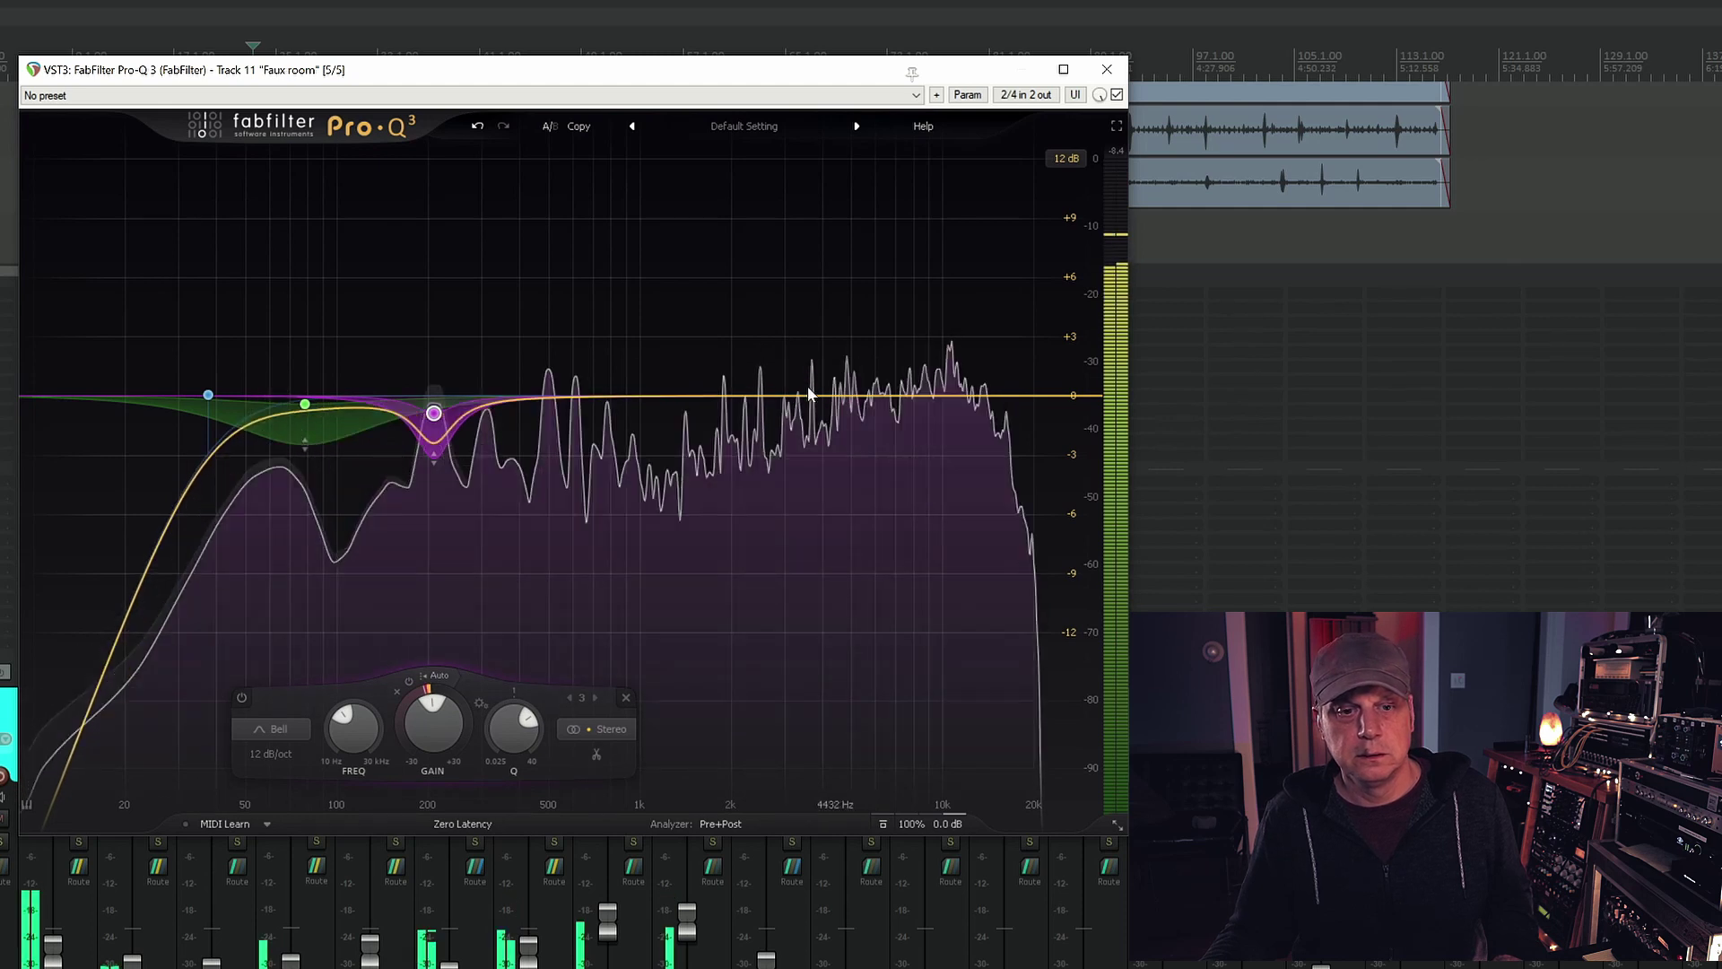
# Sweep a narrow boosted bell through the upper mids and settle it at 4046.5 Hz, +1.45 dB, with a Q of 1.038
pyautogui.moveTo(759, 396); pyautogui.dragTo(762, 345)
pyautogui.scroll(10, 762, 346)
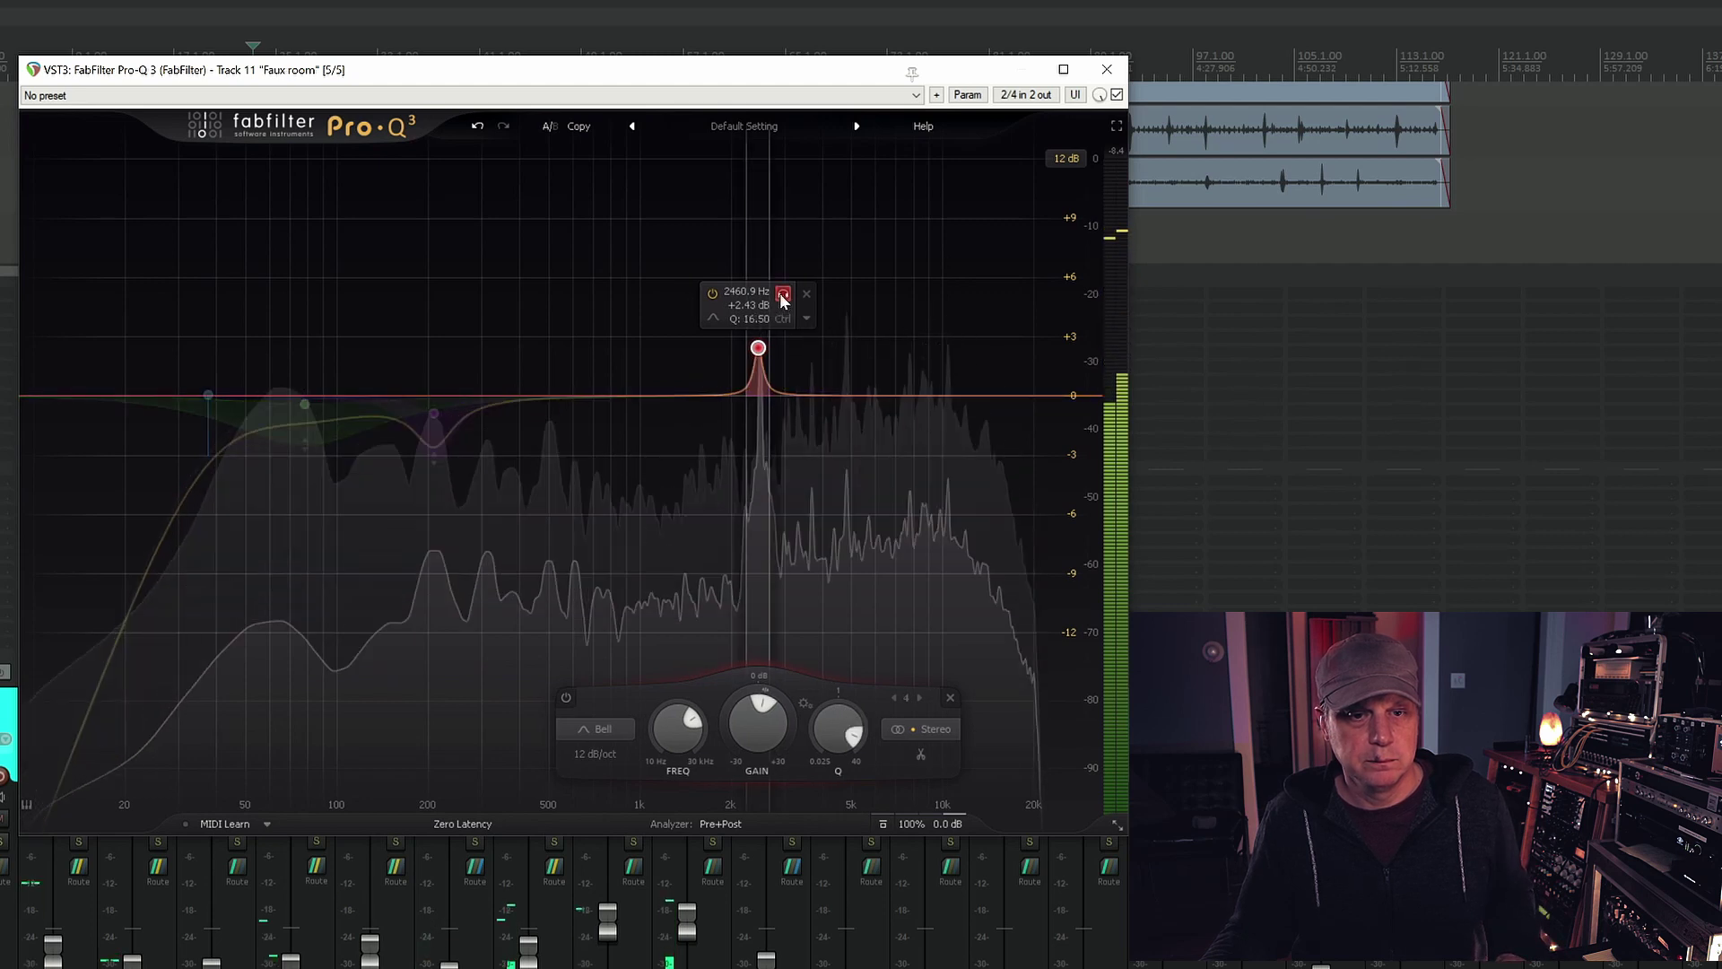
pyautogui.moveTo(759, 350); pyautogui.dragTo(767, 253)
pyautogui.moveTo(790, 192); pyautogui.dragTo(809, 367)
pyautogui.scroll(-8, 780, 254)
pyautogui.scroll(1, 810, 367)
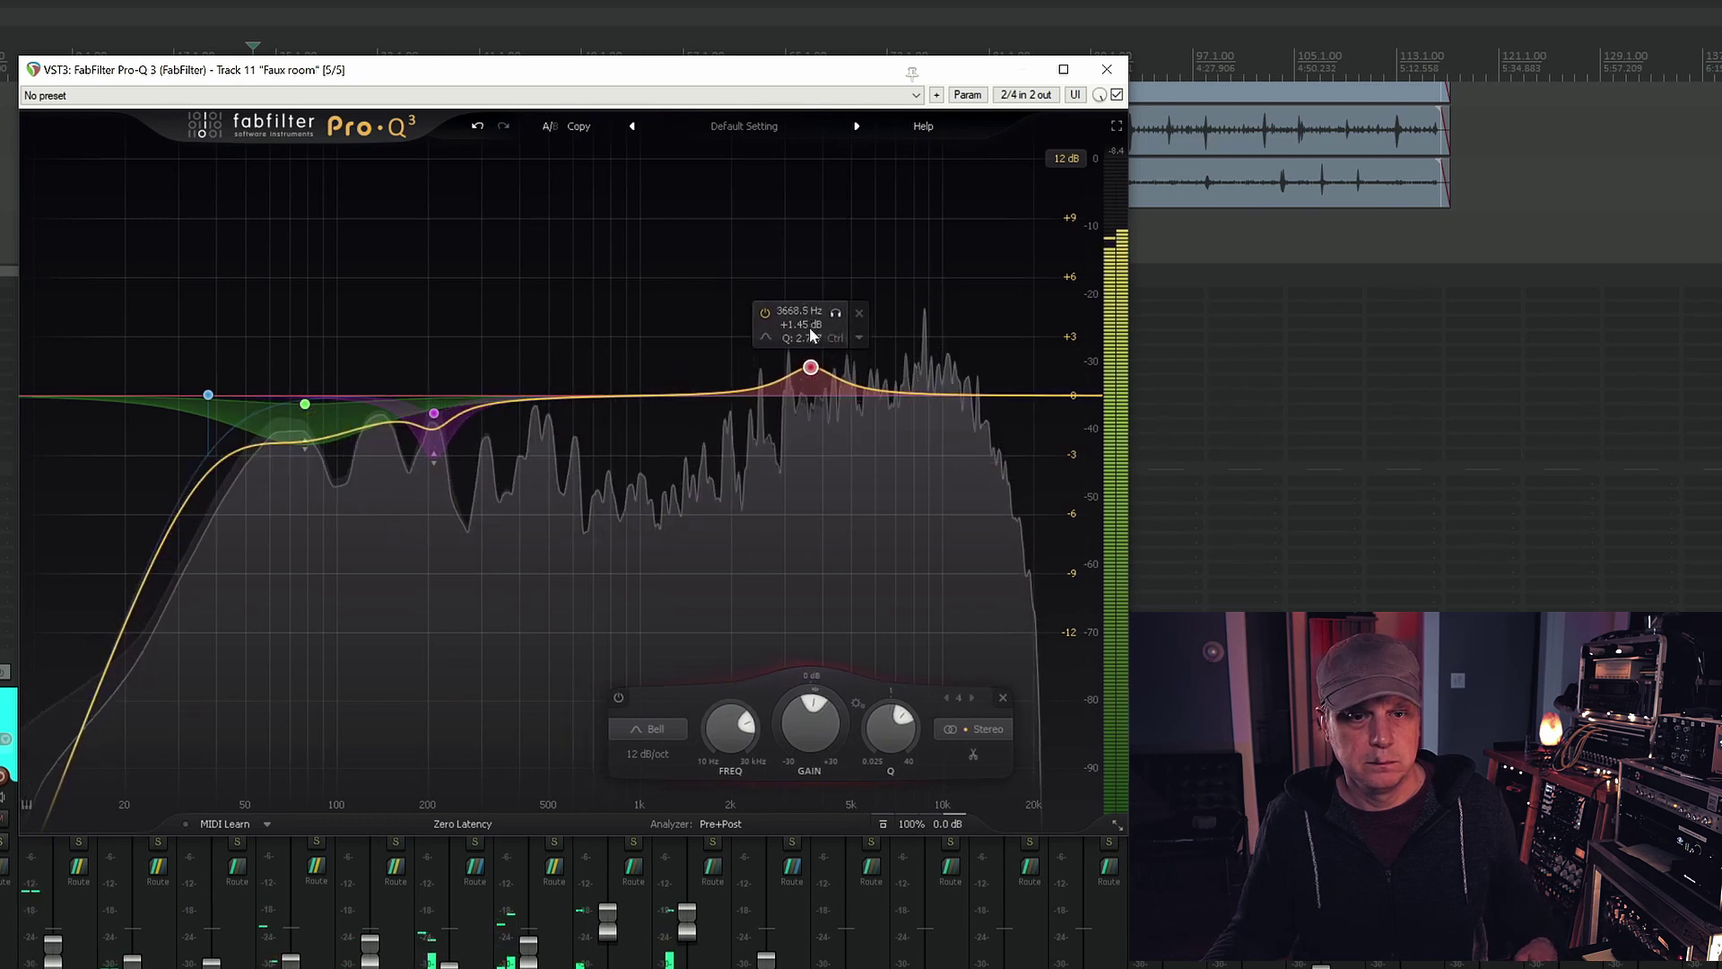
pyautogui.scroll(-2, 810, 324)
pyautogui.moveTo(810, 323); pyautogui.dragTo(823, 298)
pyautogui.scroll(-3, 823, 297)
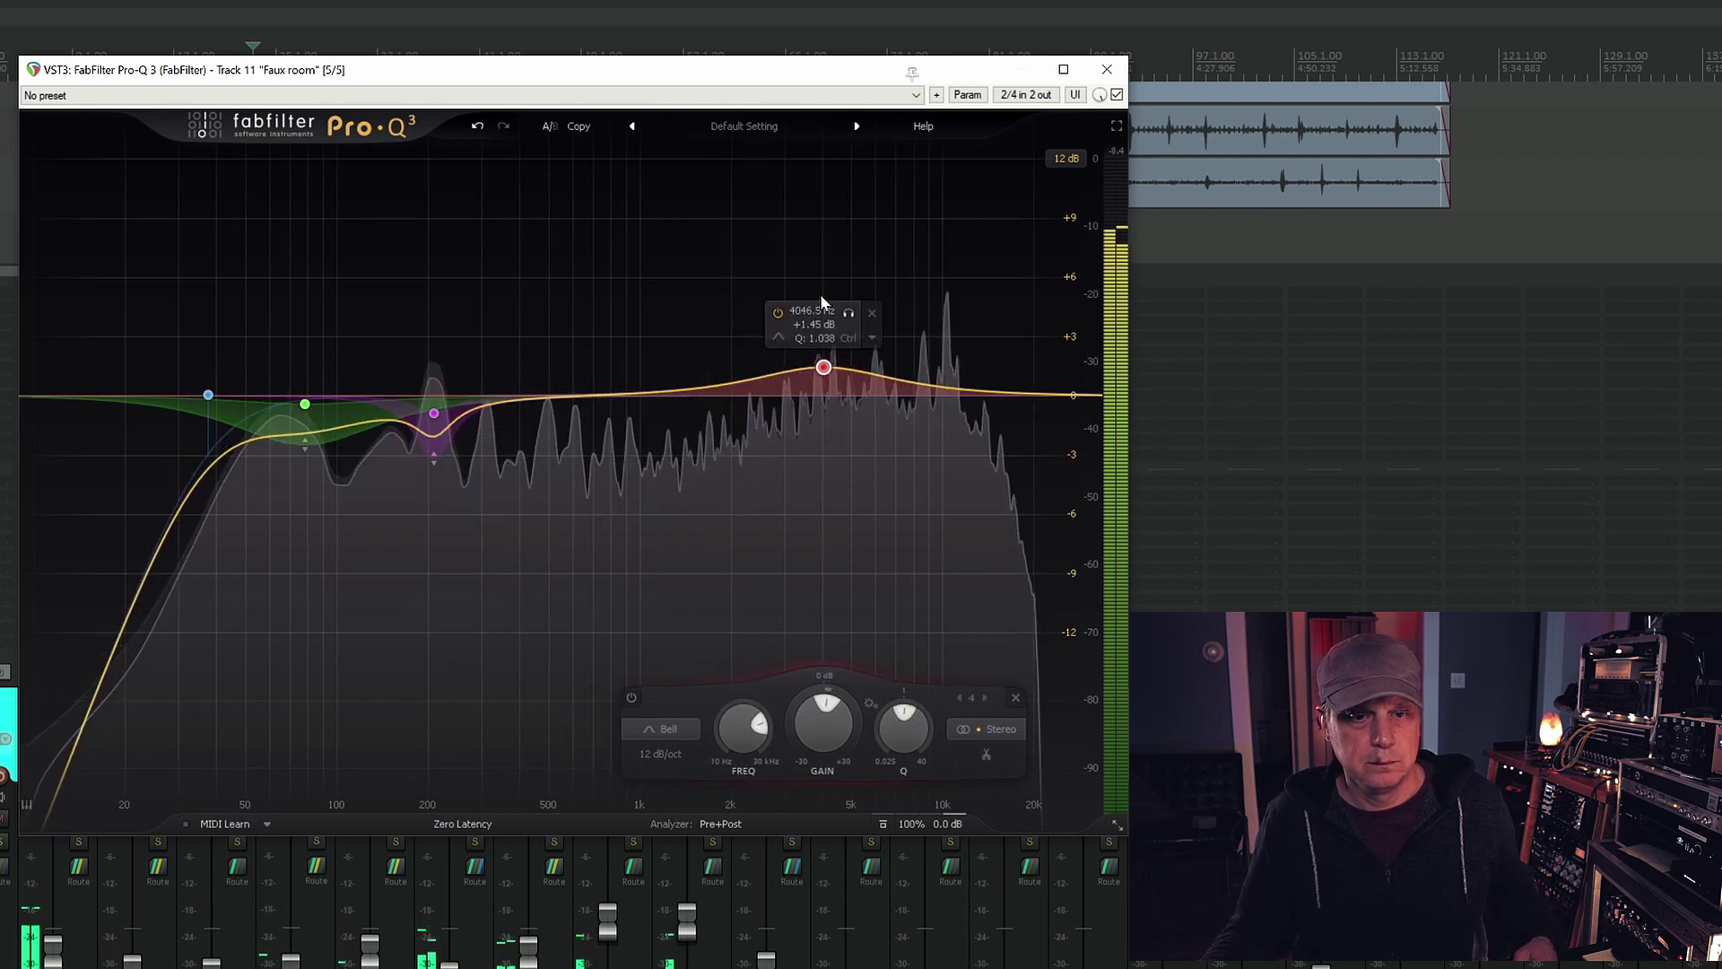
# Make the 4046.5 Hz band dynamic and adjust its downward dynamic range
pyautogui.click(870, 341)
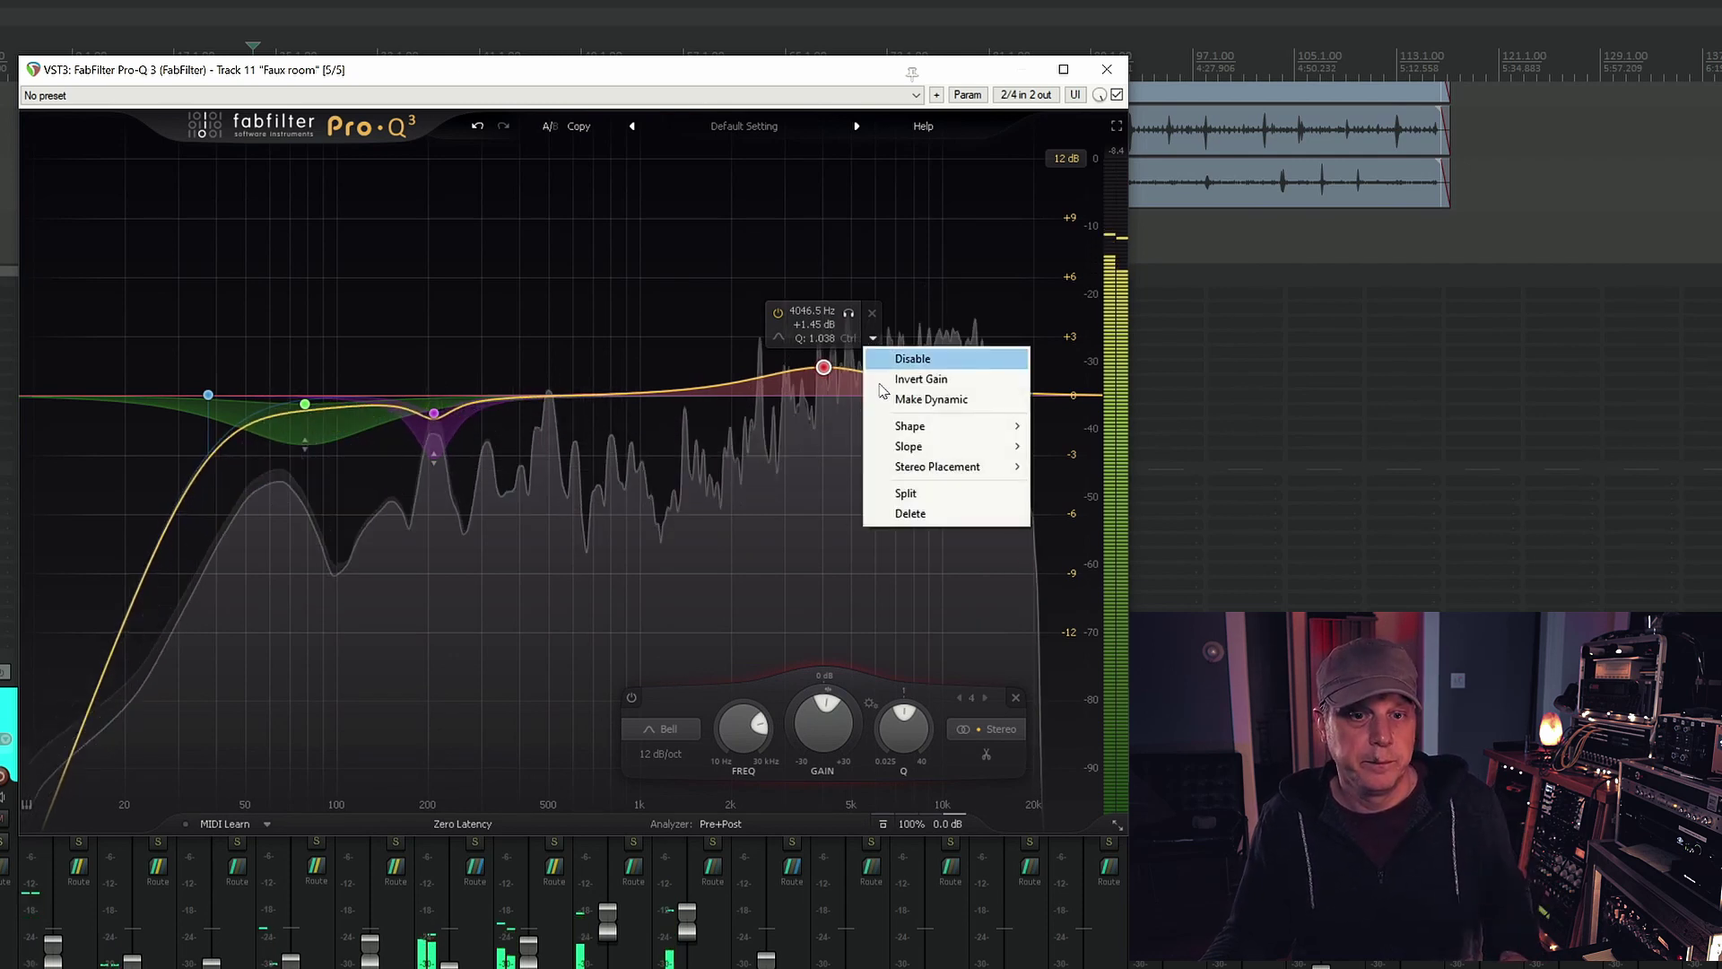
pyautogui.click(924, 396)
pyautogui.moveTo(823, 343); pyautogui.dragTo(827, 434)
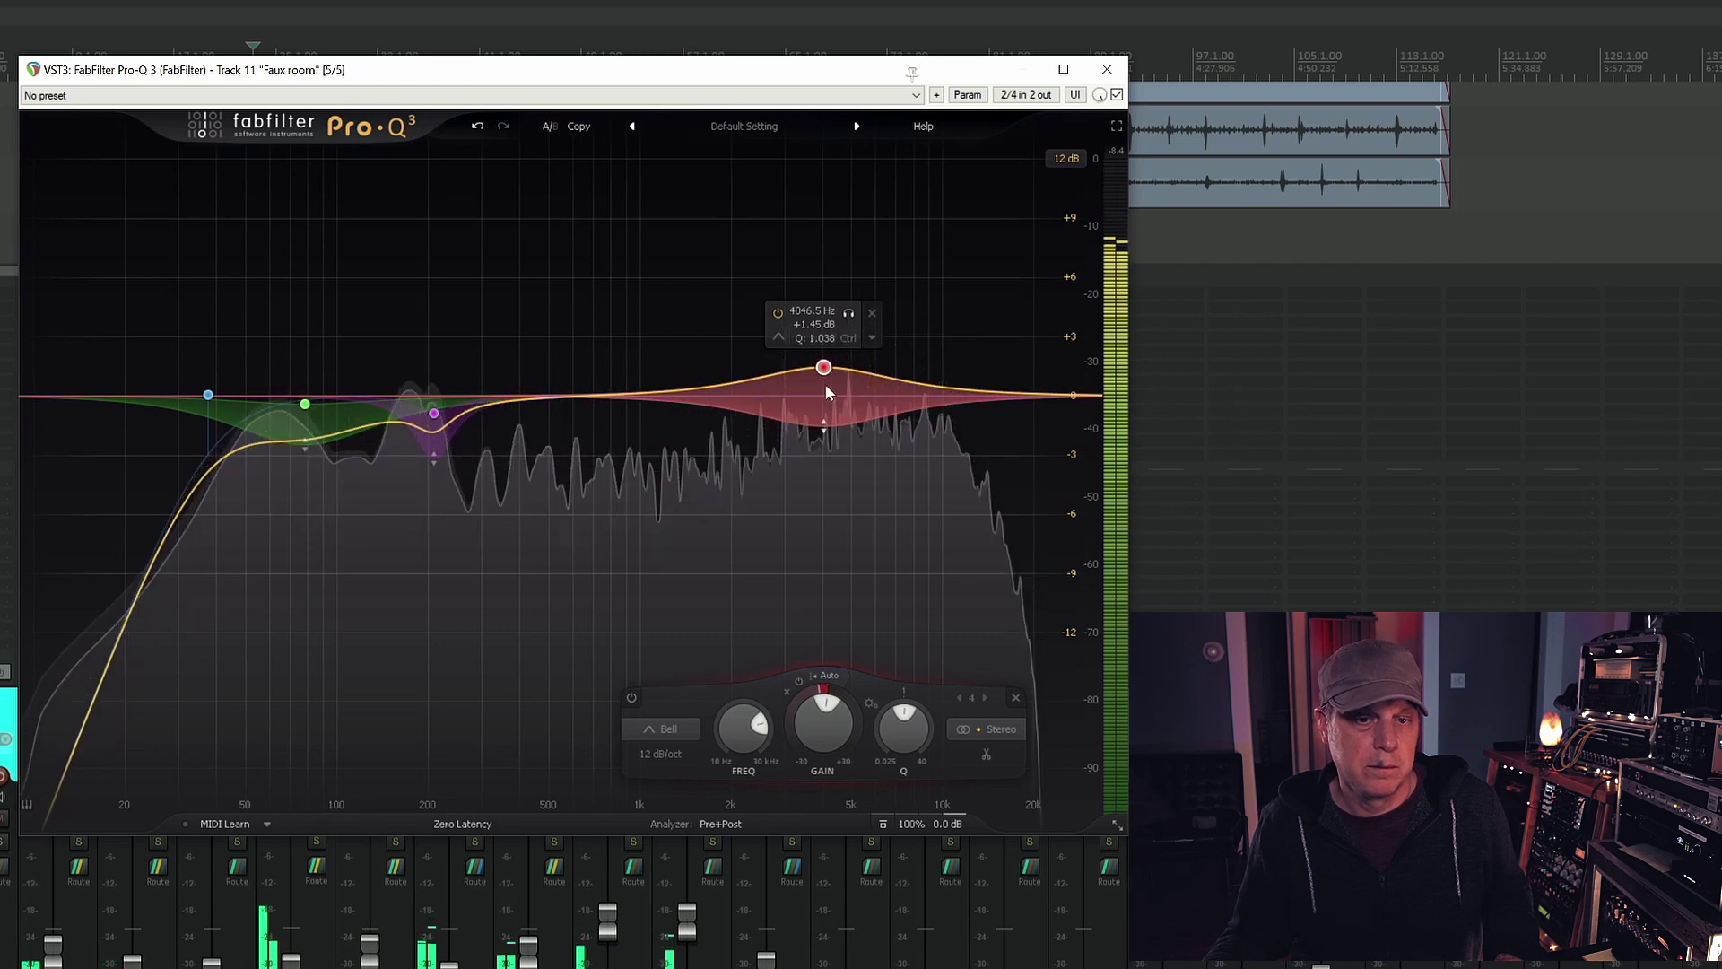
# Compare the EQ bypassed and active, move the upper-mid band slightly higher in frequency with less boost, and close the plug-in
pyautogui.click(1117, 94)
pyautogui.click(1117, 94)
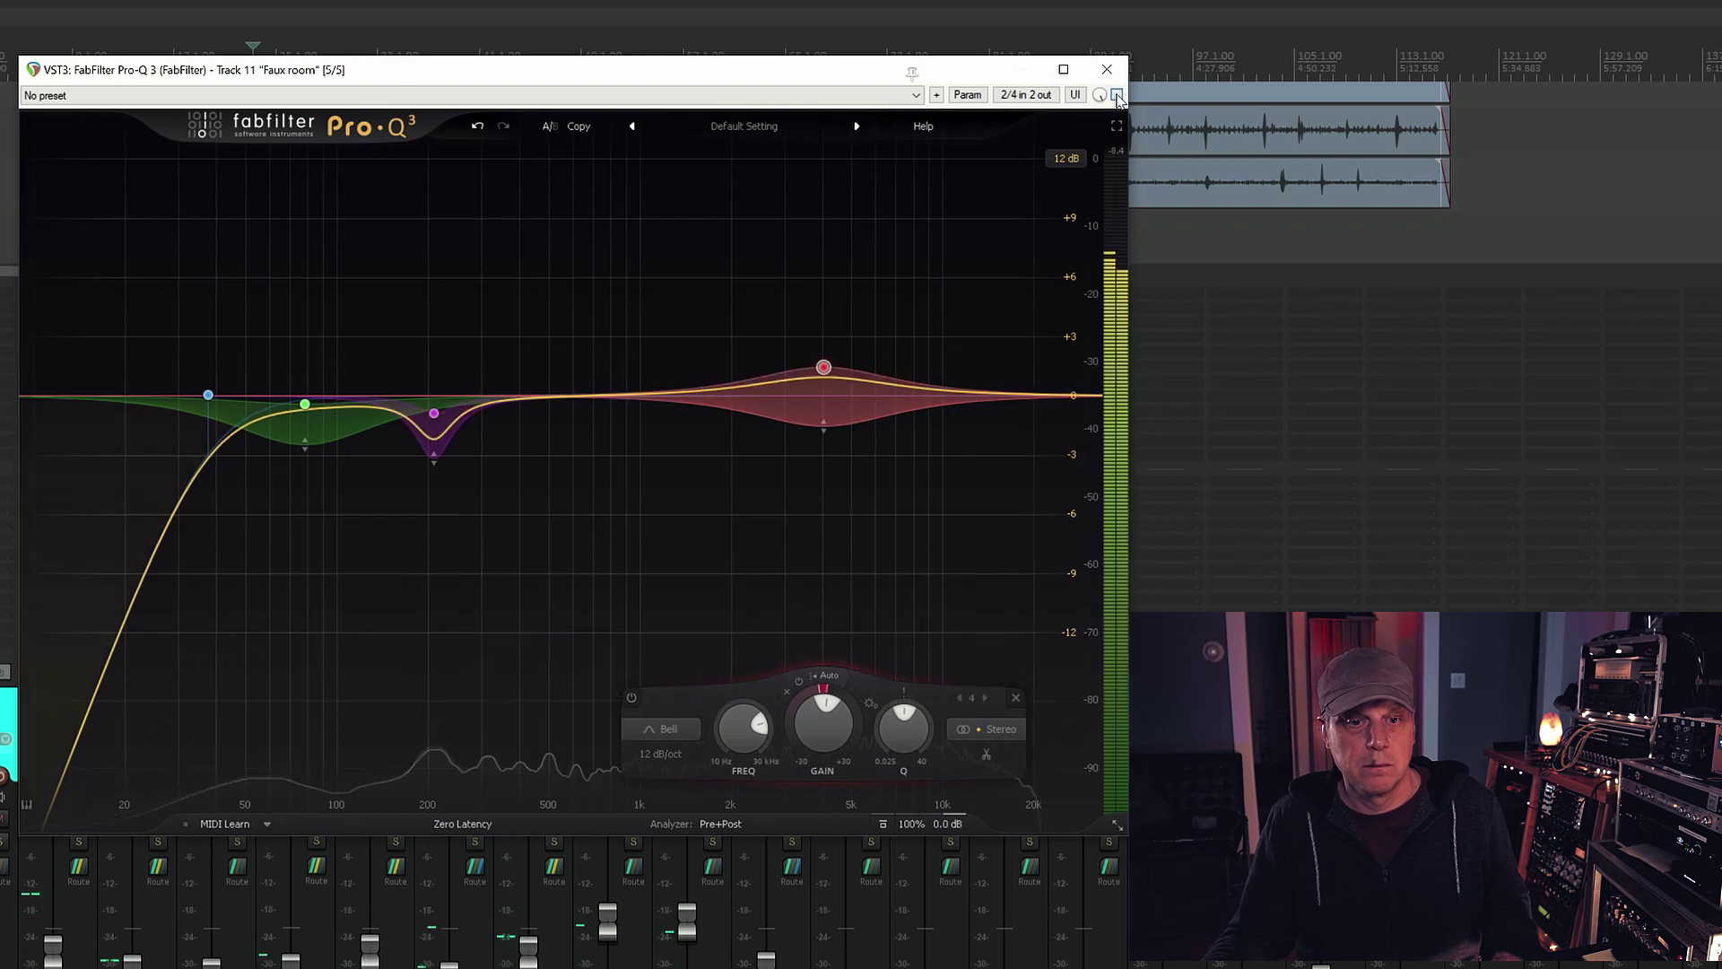
pyautogui.moveTo(823, 368); pyautogui.dragTo(839, 384)
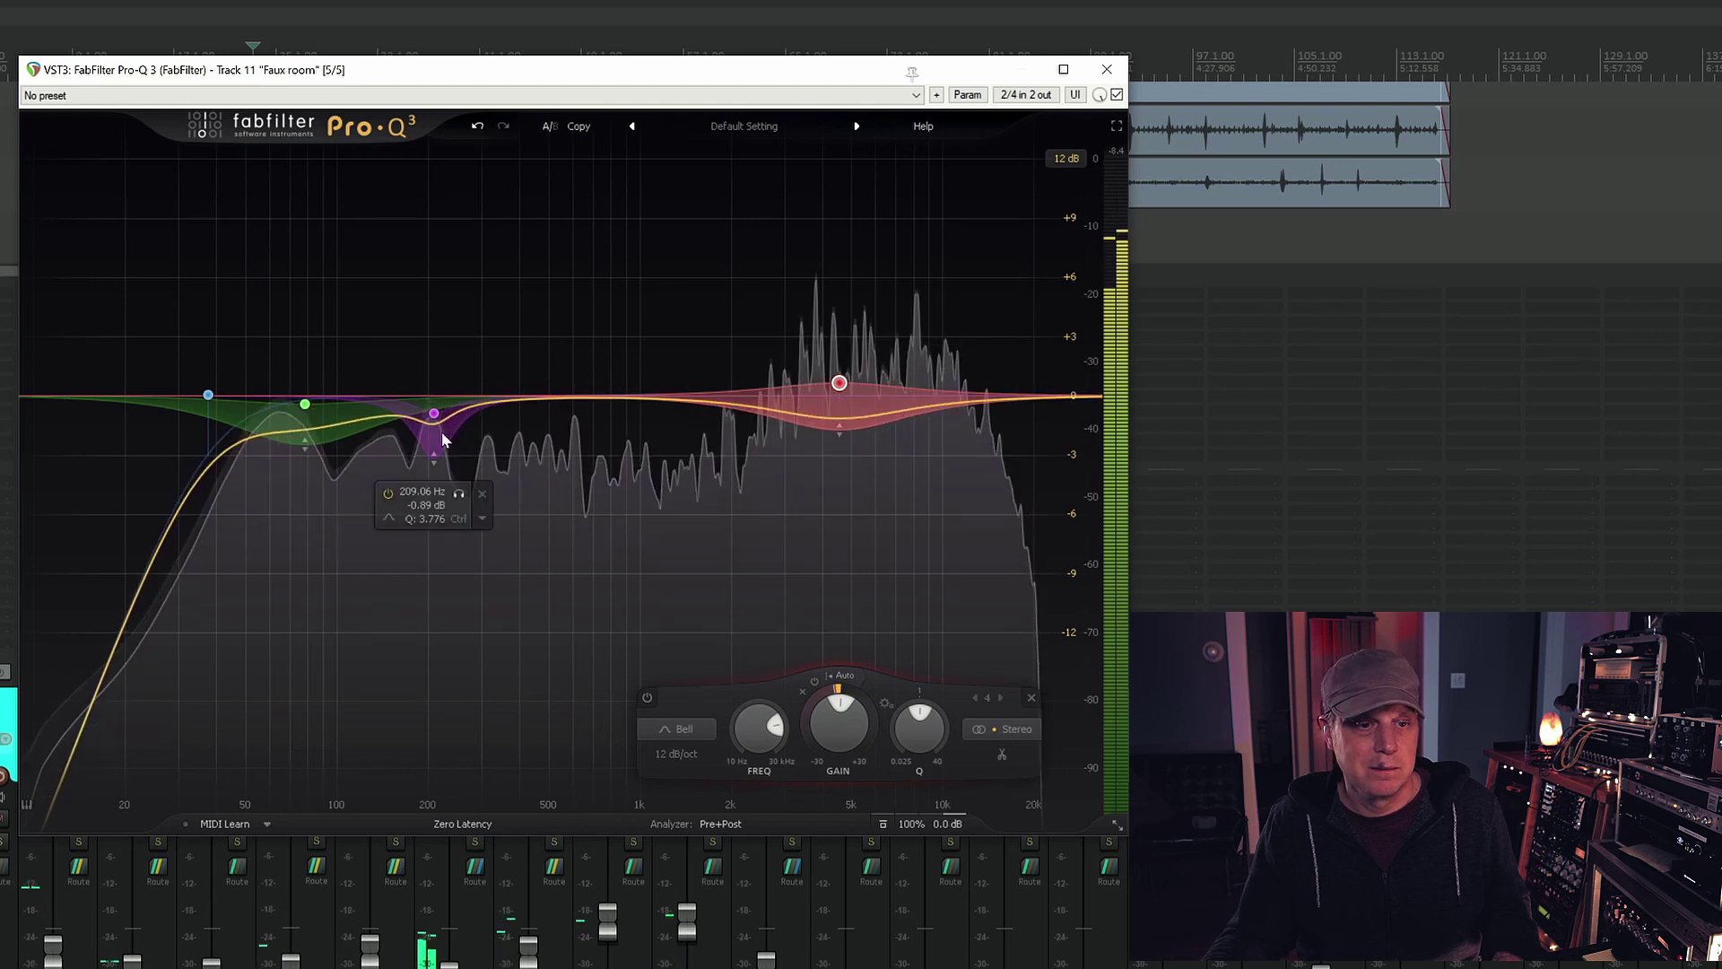
pyautogui.click(1109, 71)
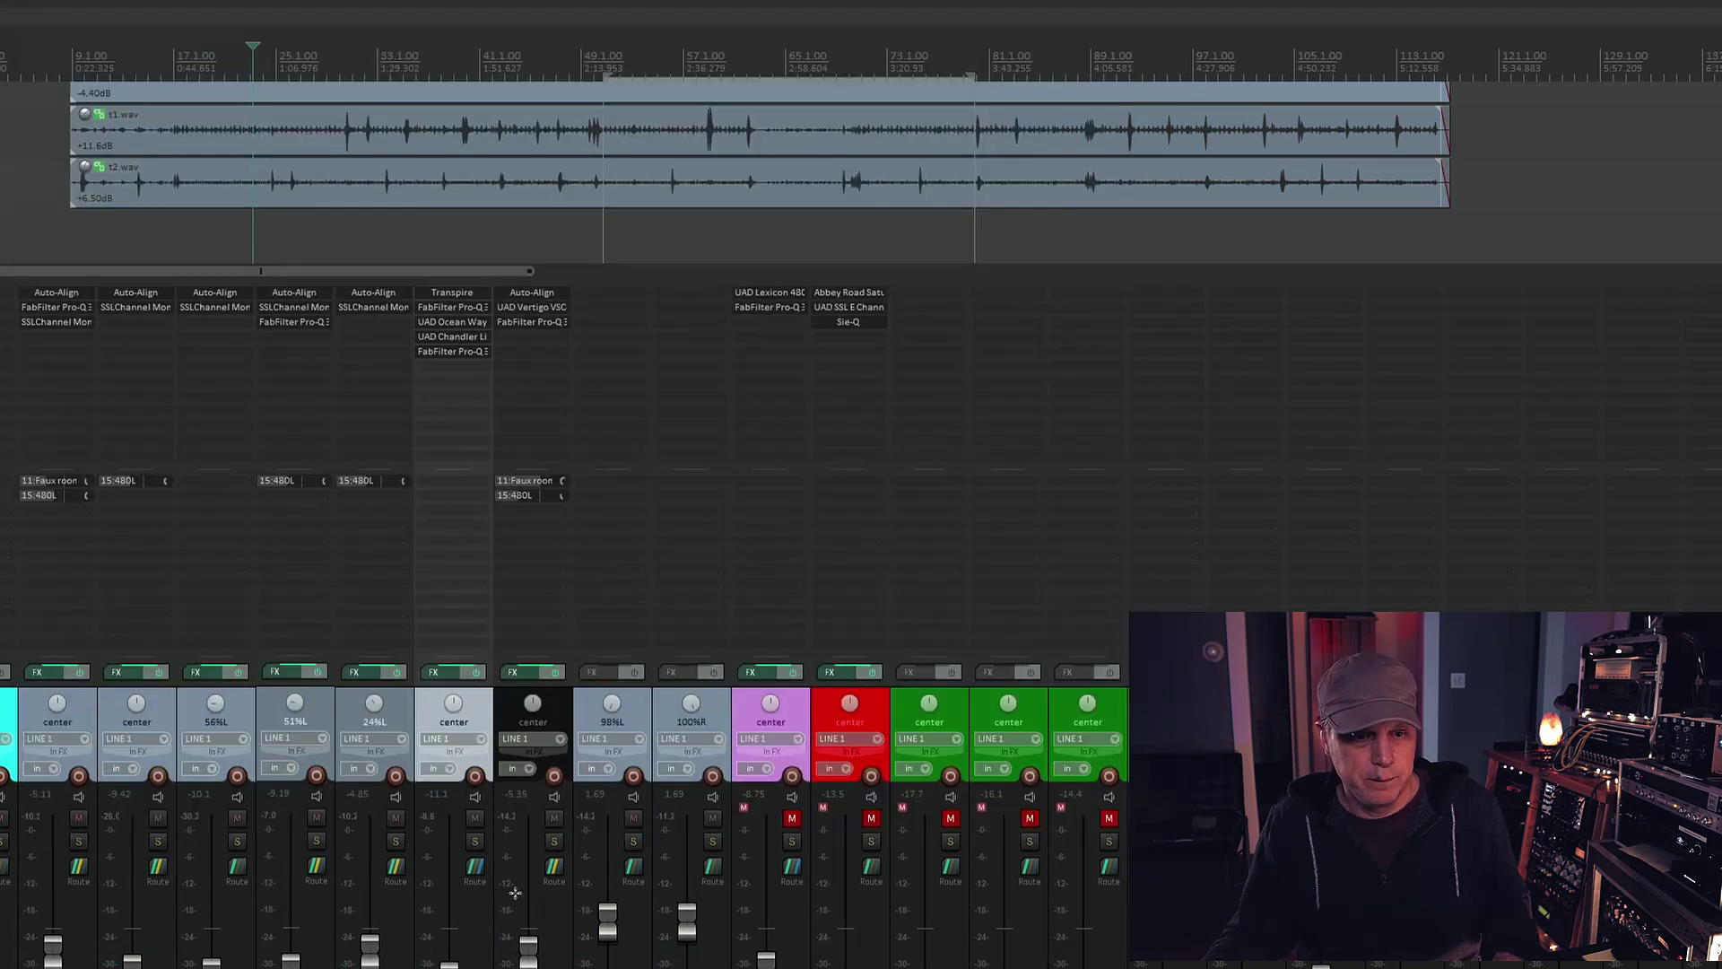
# During playback, raise the Faux room track's volume from silence to -11.33 dB, and stop playback
pyautogui.press('space')
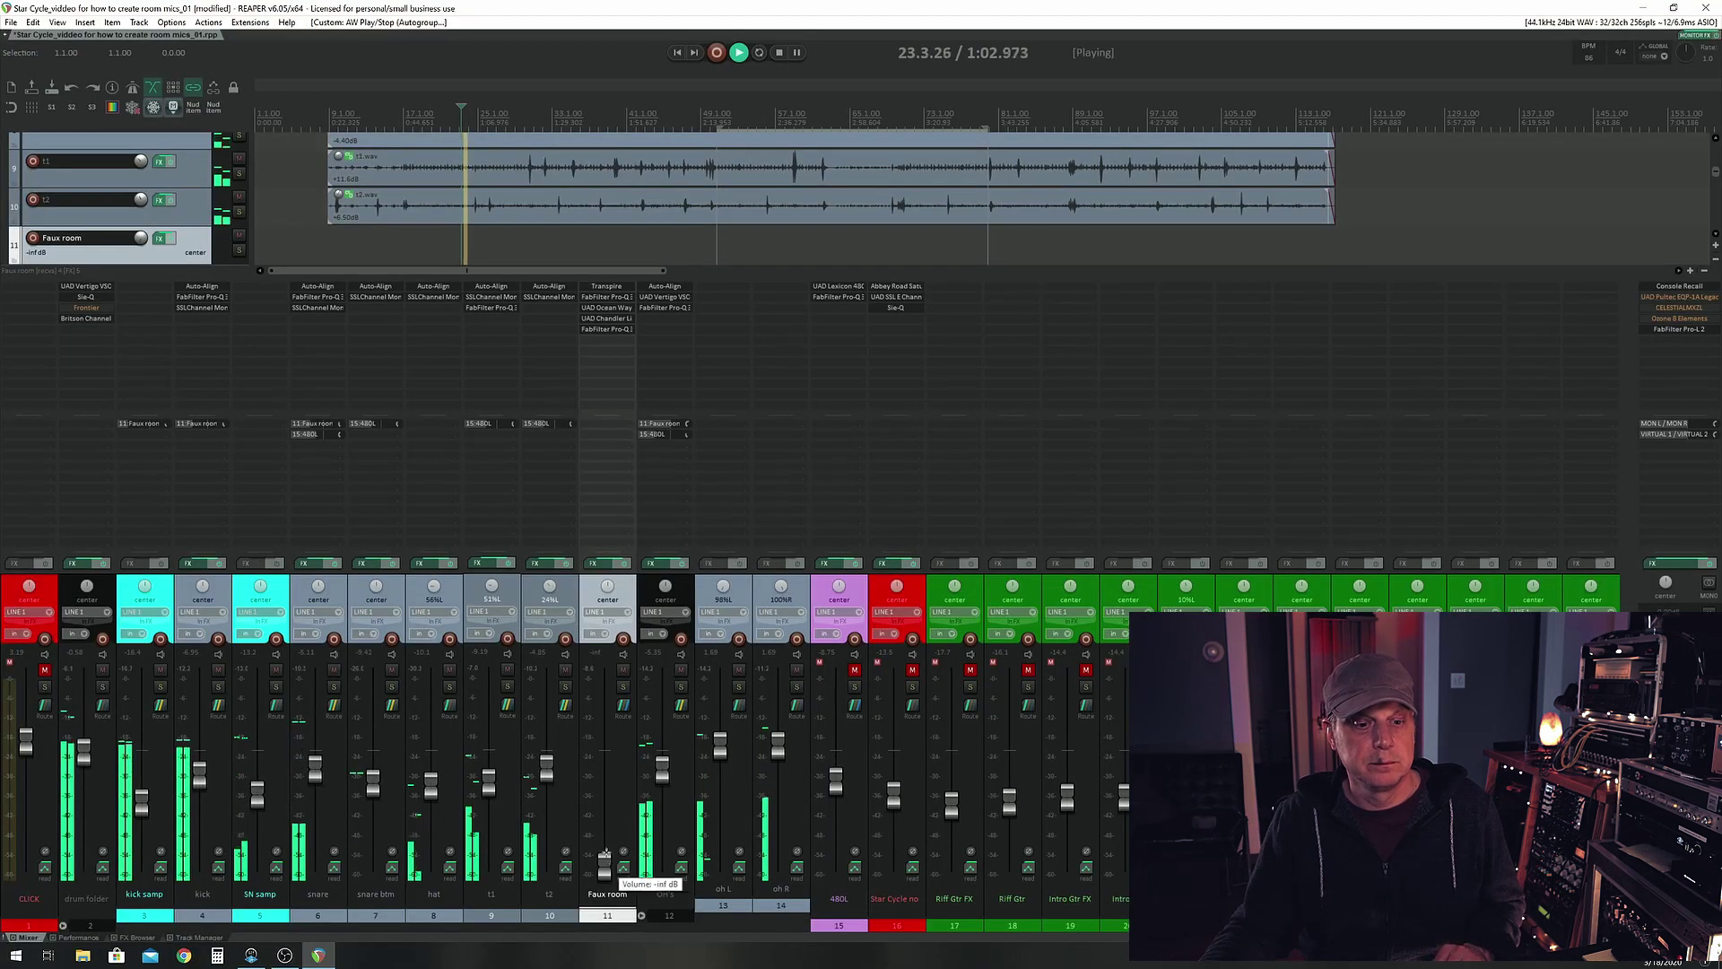
pyautogui.moveTo(605, 853); pyautogui.dragTo(606, 787)
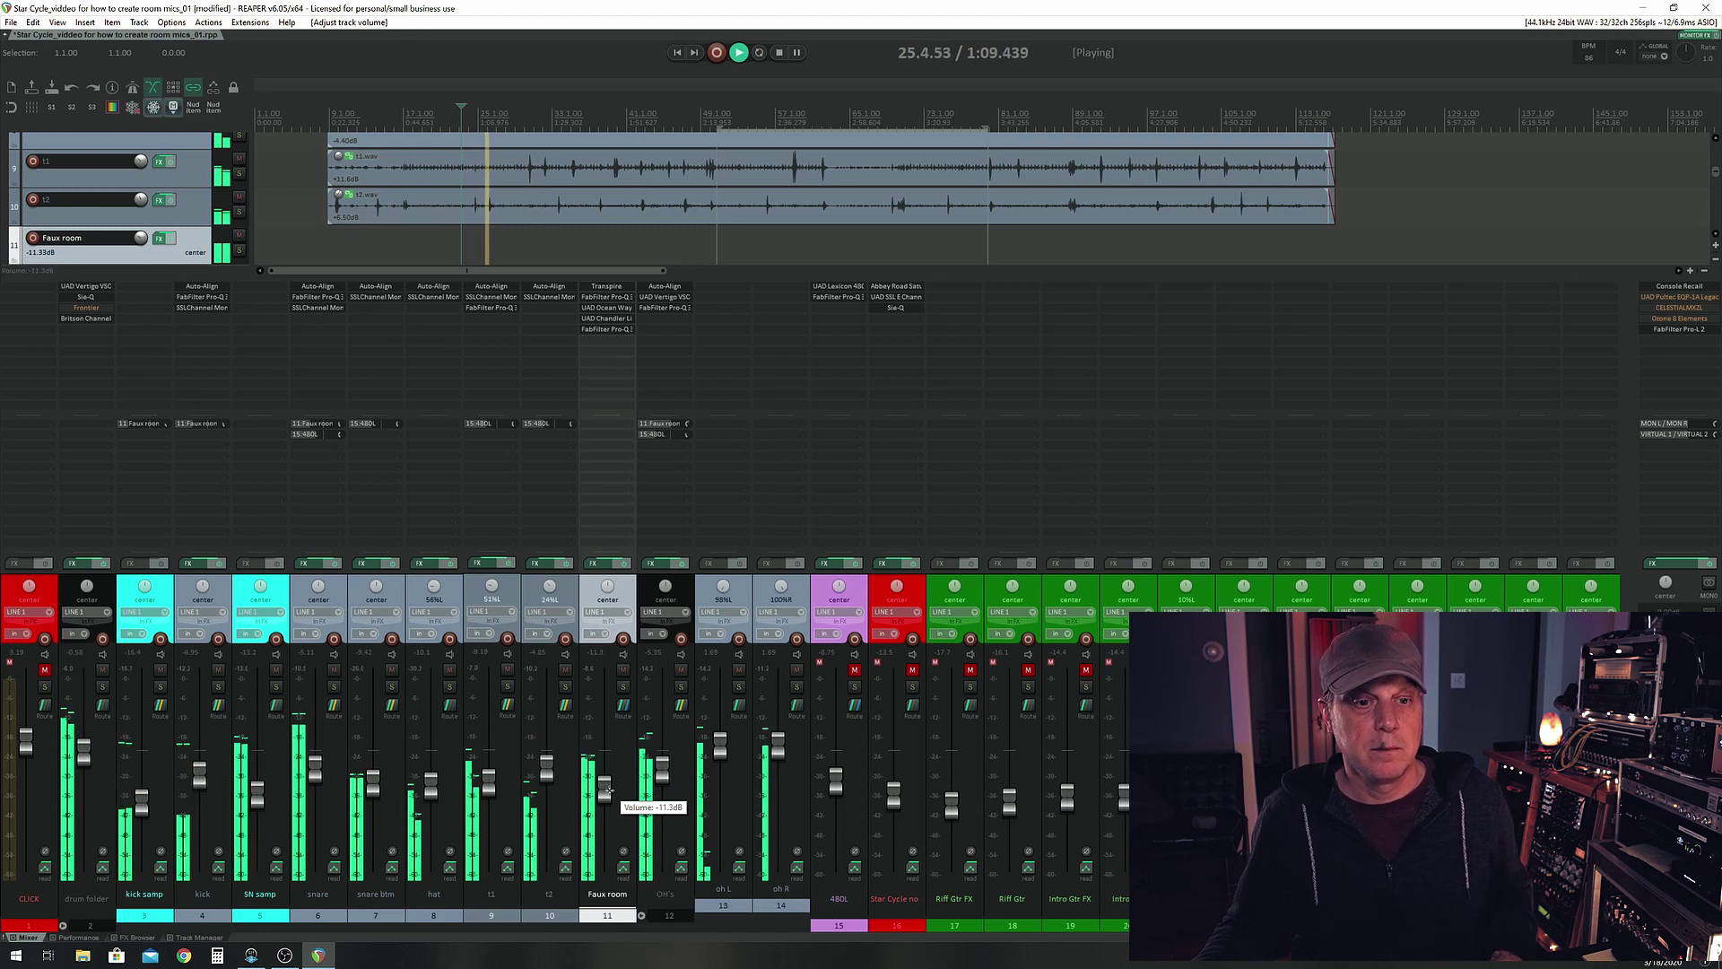
pyautogui.press('space')
# Insert Impulse Record's Convology XT at the end of the Faux room track's effects chain
pyautogui.moveTo(617, 701)
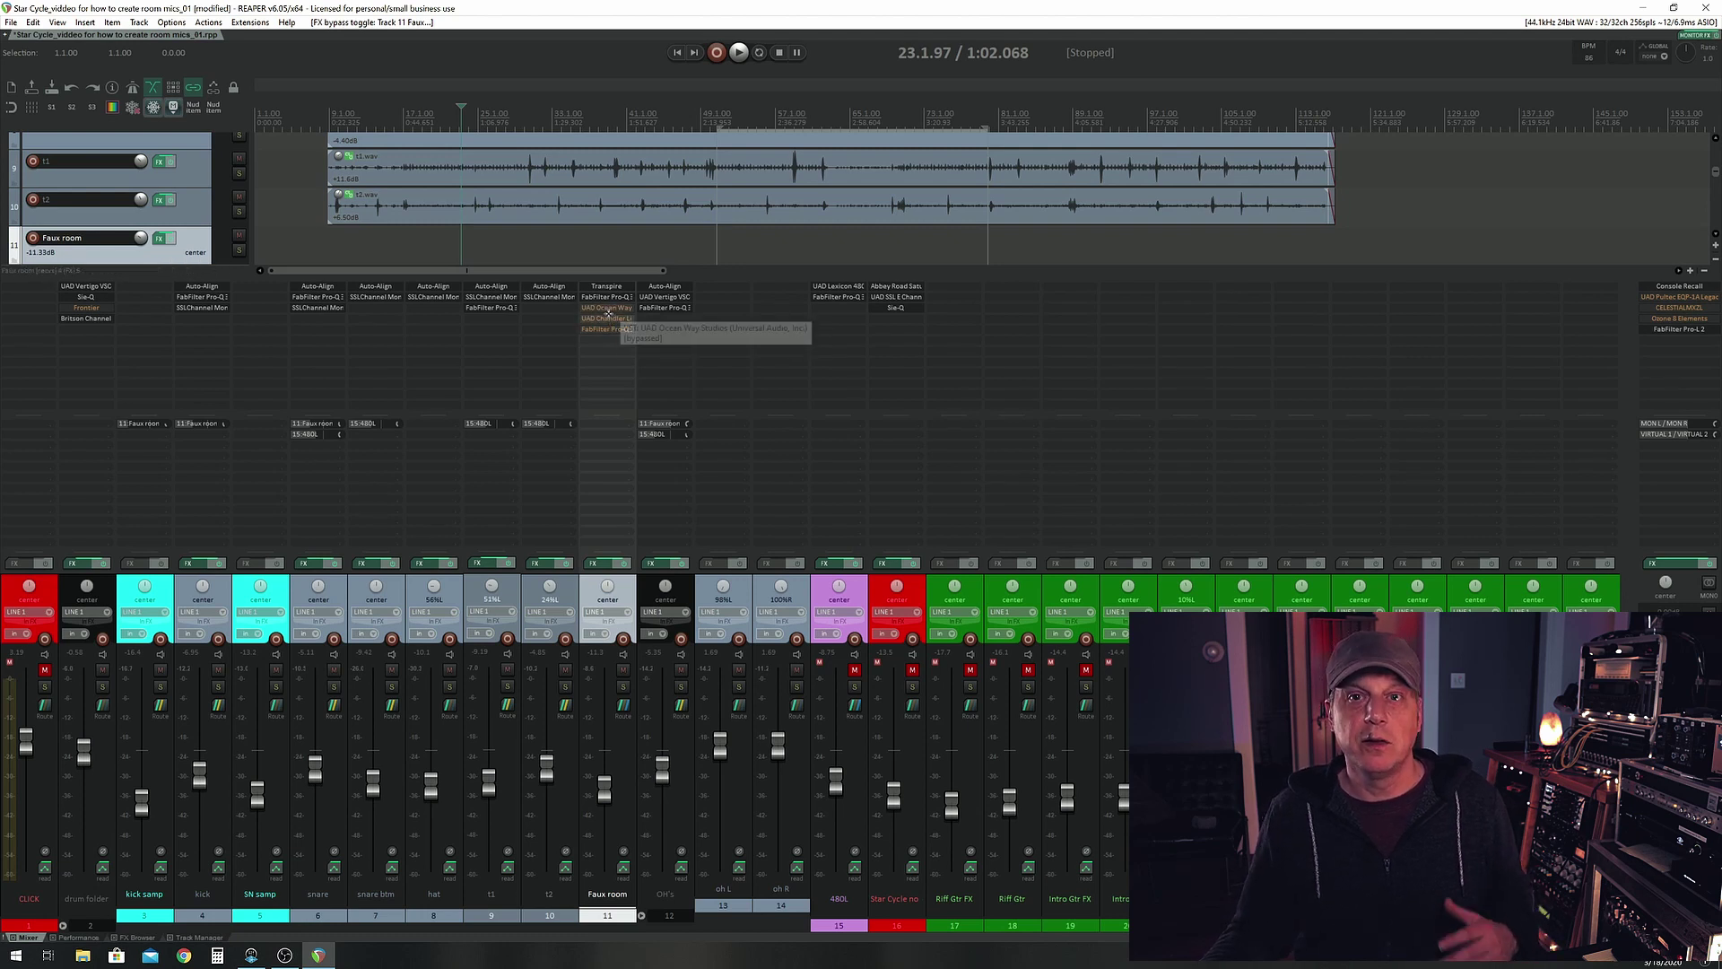
pyautogui.doubleClick(601, 361)
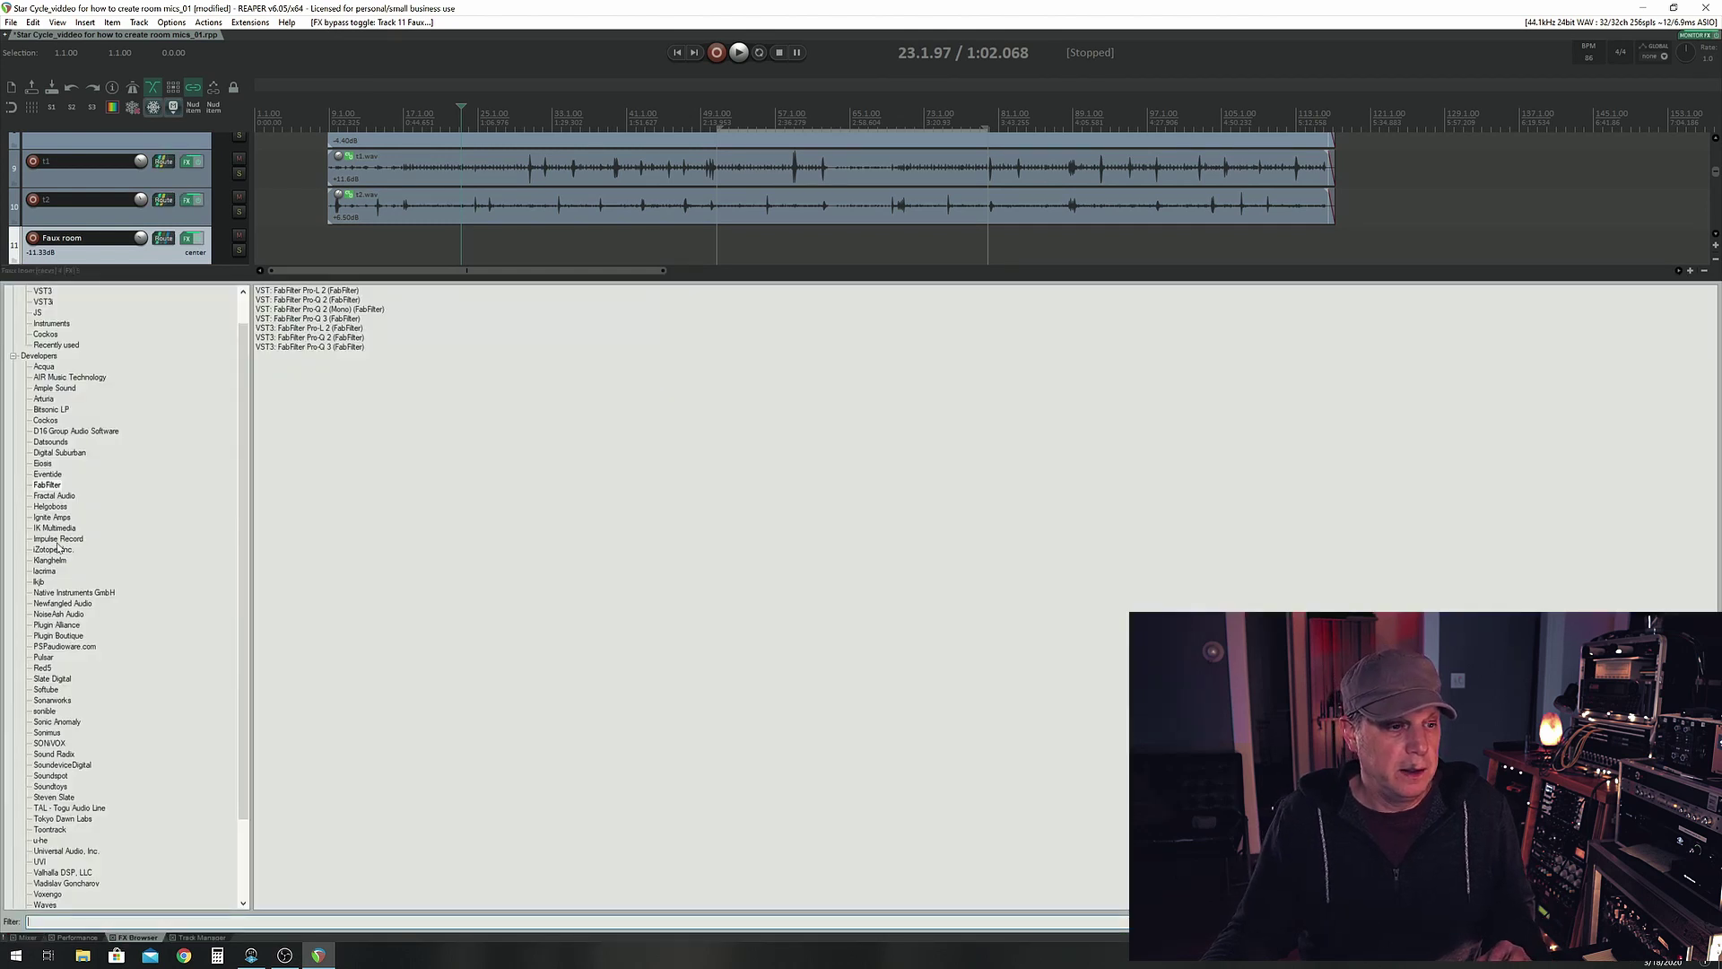
pyautogui.click(75, 540)
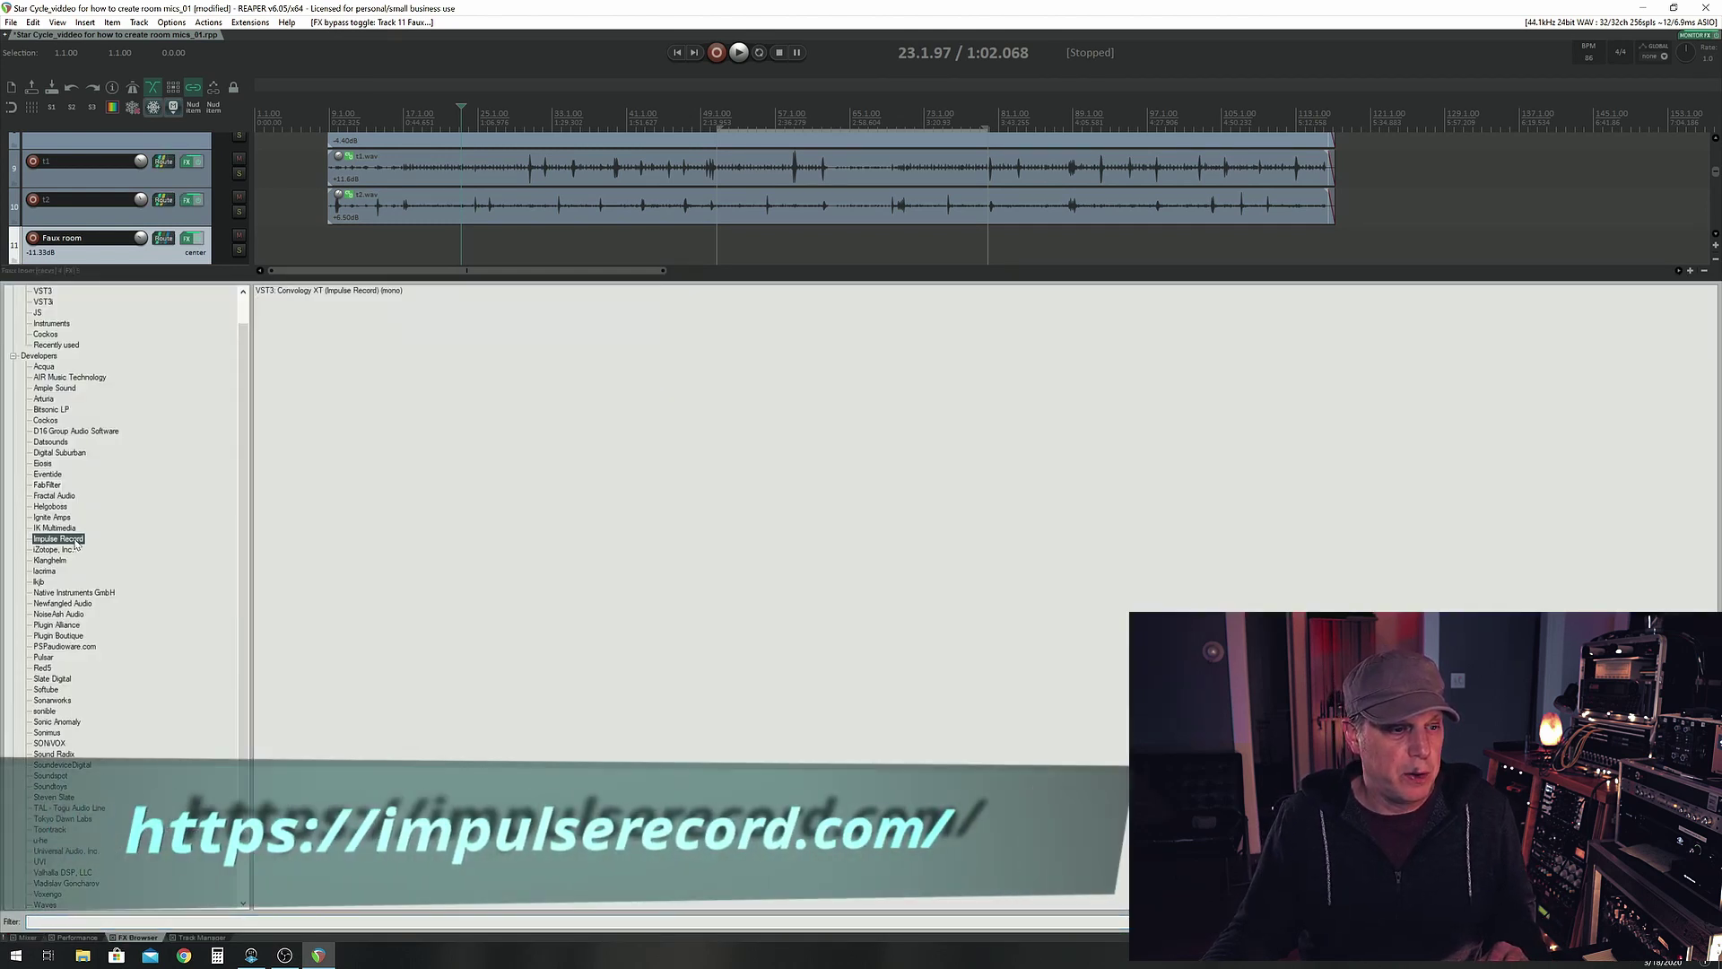
pyautogui.doubleClick(318, 291)
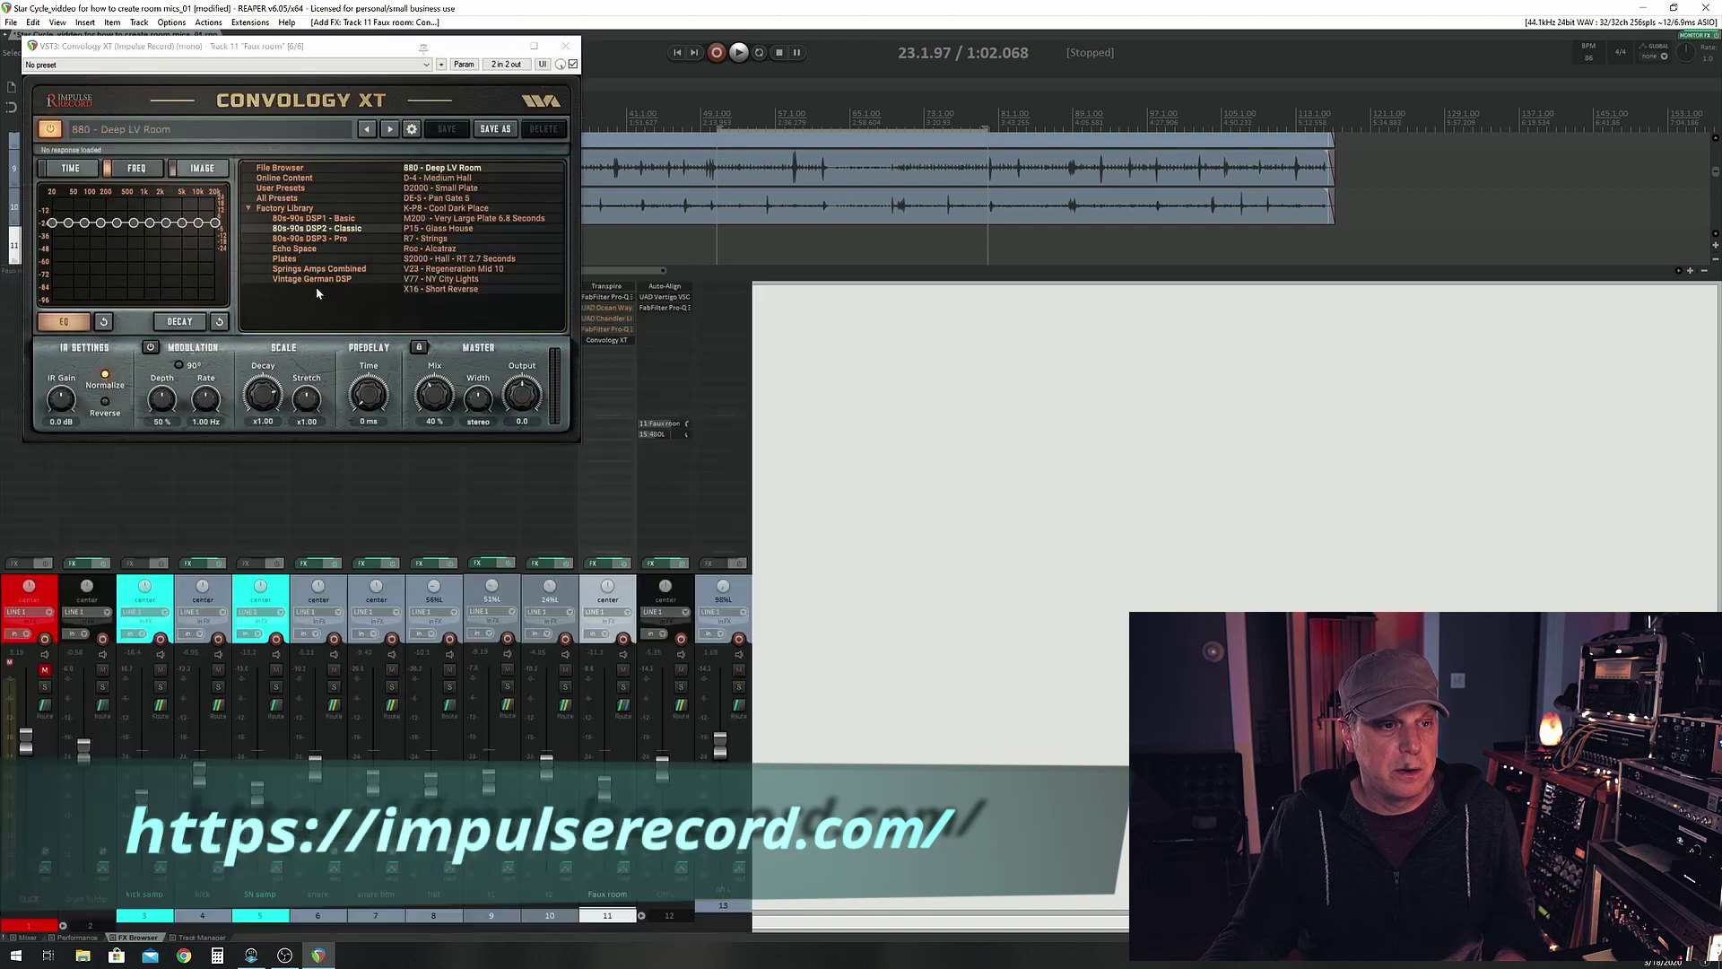
# Audition presets from Convology XT's 80s-90s DSP3 - Pro factory category, including 68 - Building and 224 - Medium Chamber
pyautogui.moveTo(290, 52); pyautogui.dragTo(599, 312)
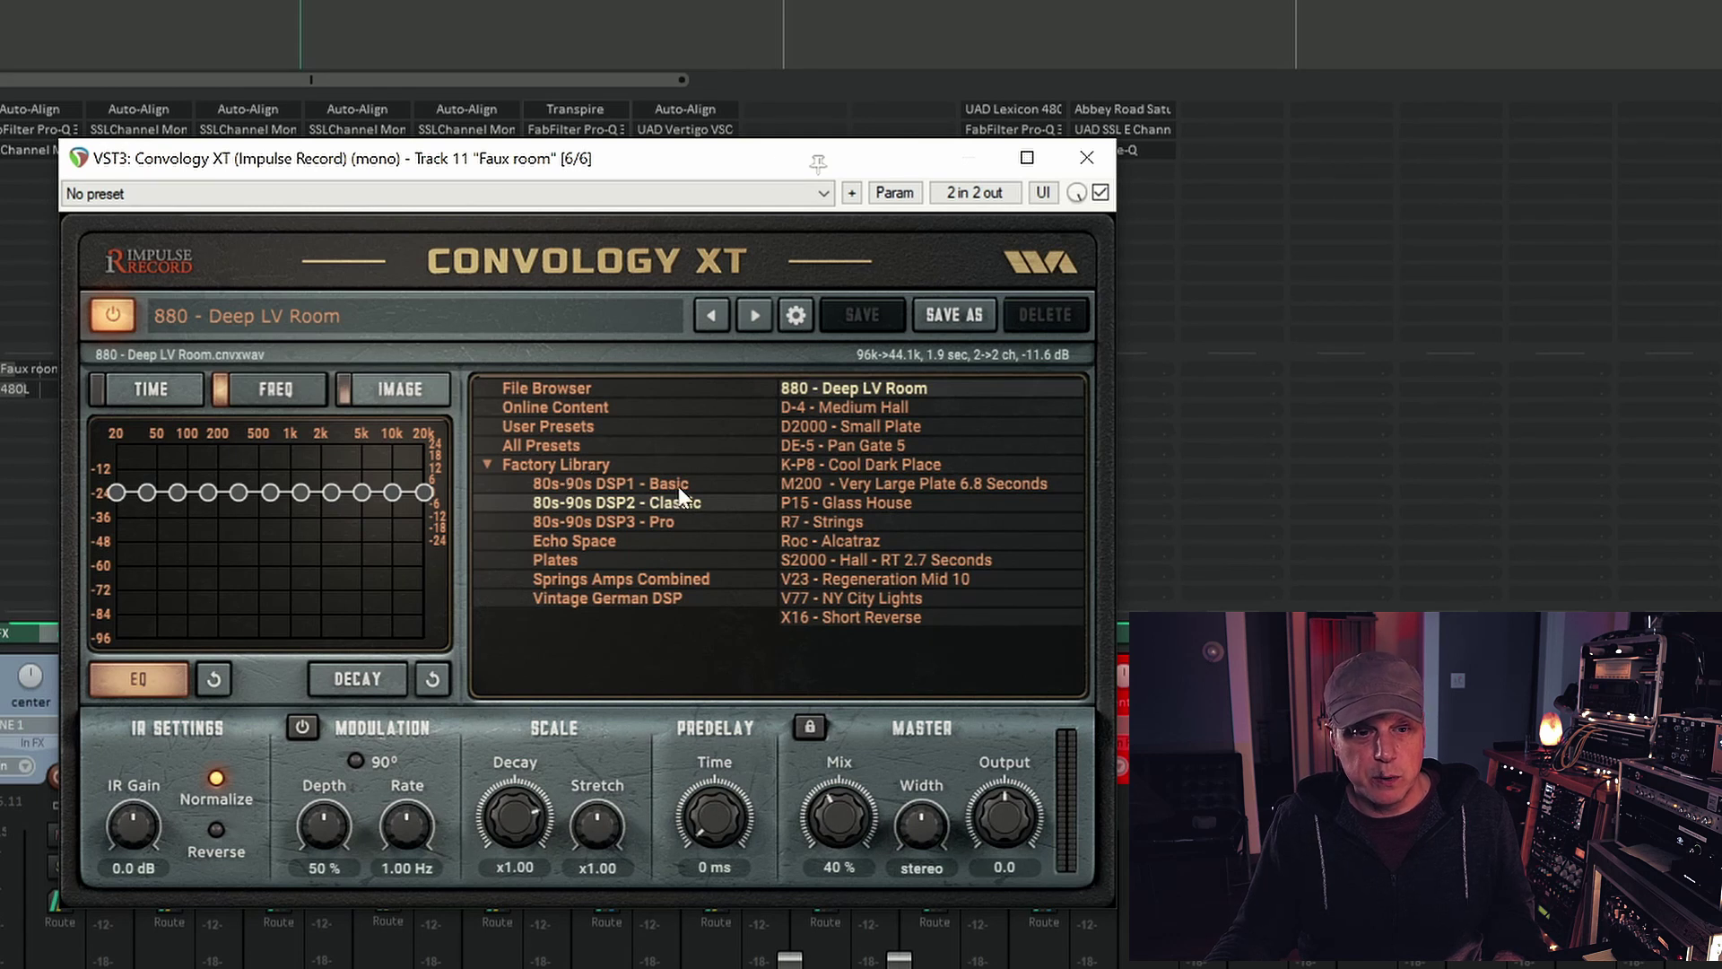
pyautogui.click(565, 522)
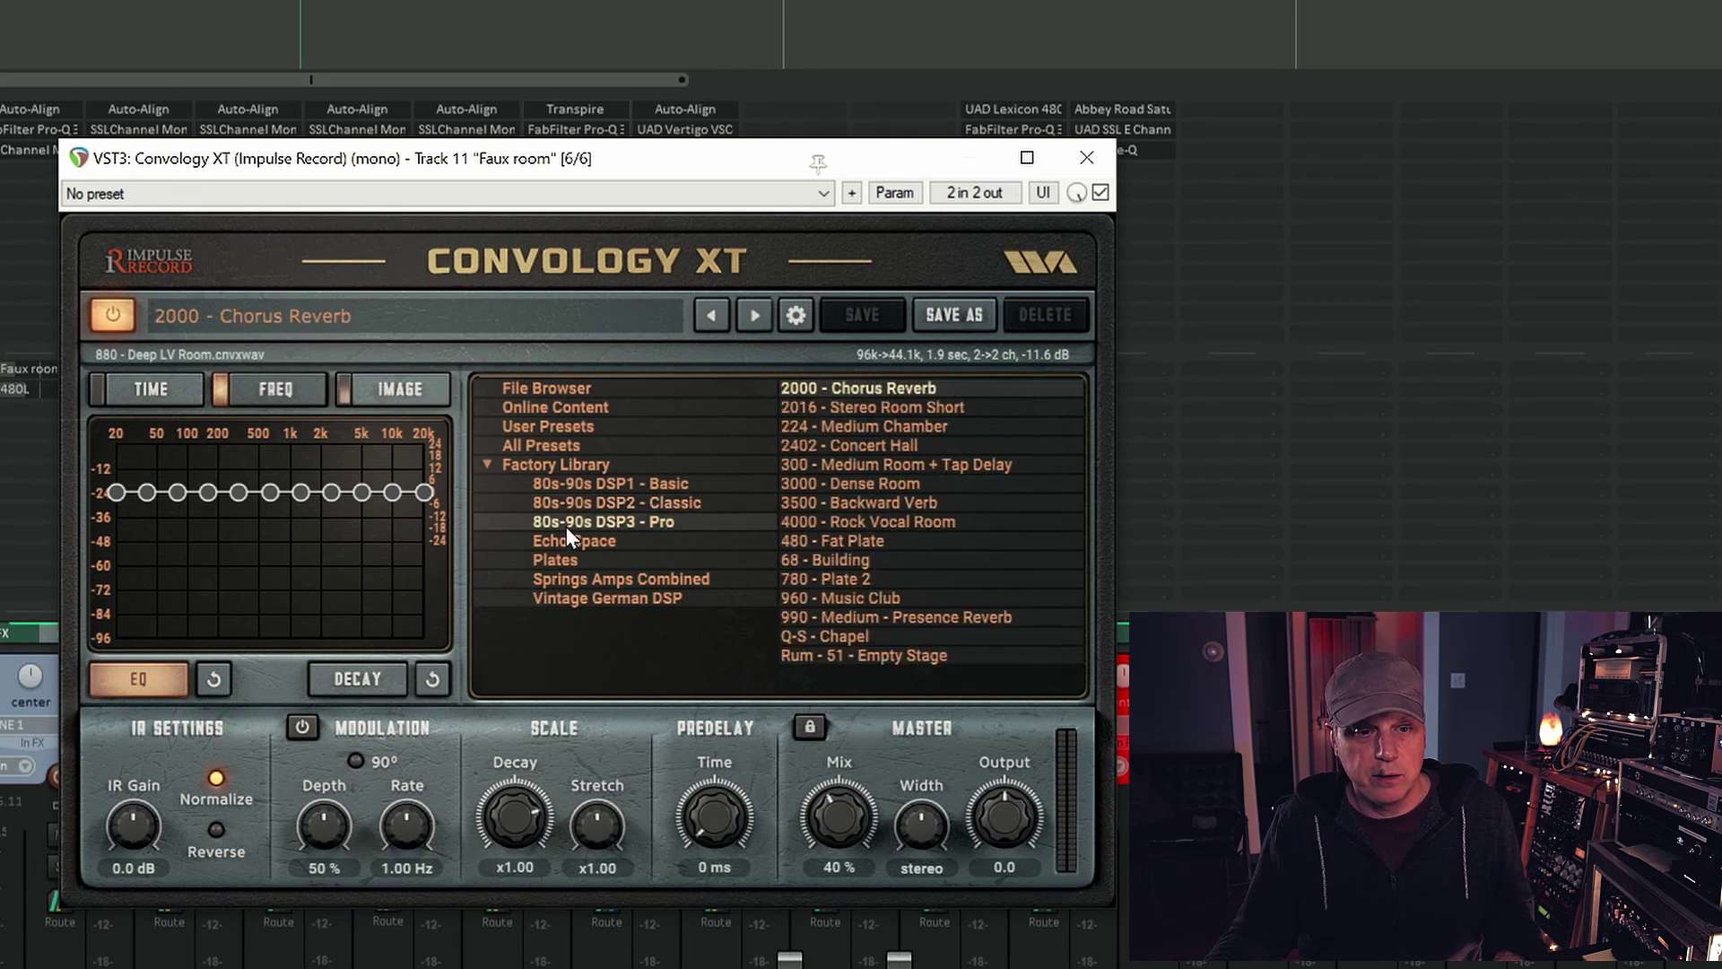
pyautogui.click(818, 503)
pyautogui.click(843, 455)
pyautogui.click(841, 501)
pyautogui.click(839, 556)
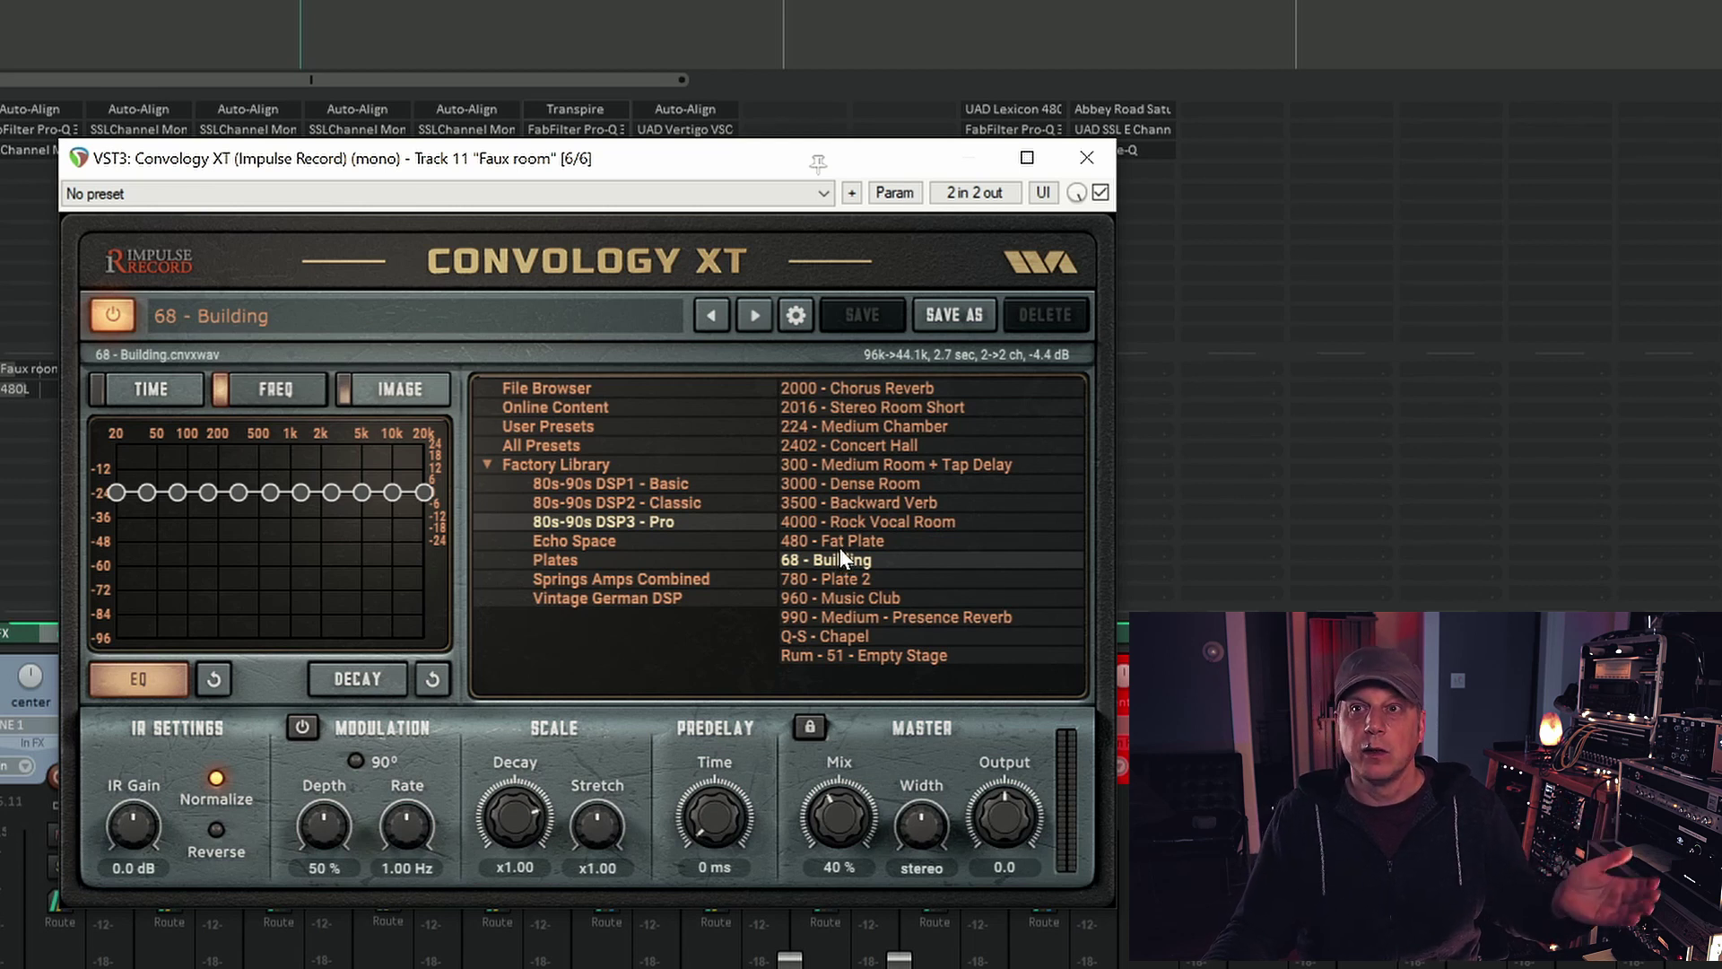
pyautogui.click(834, 481)
pyautogui.click(850, 432)
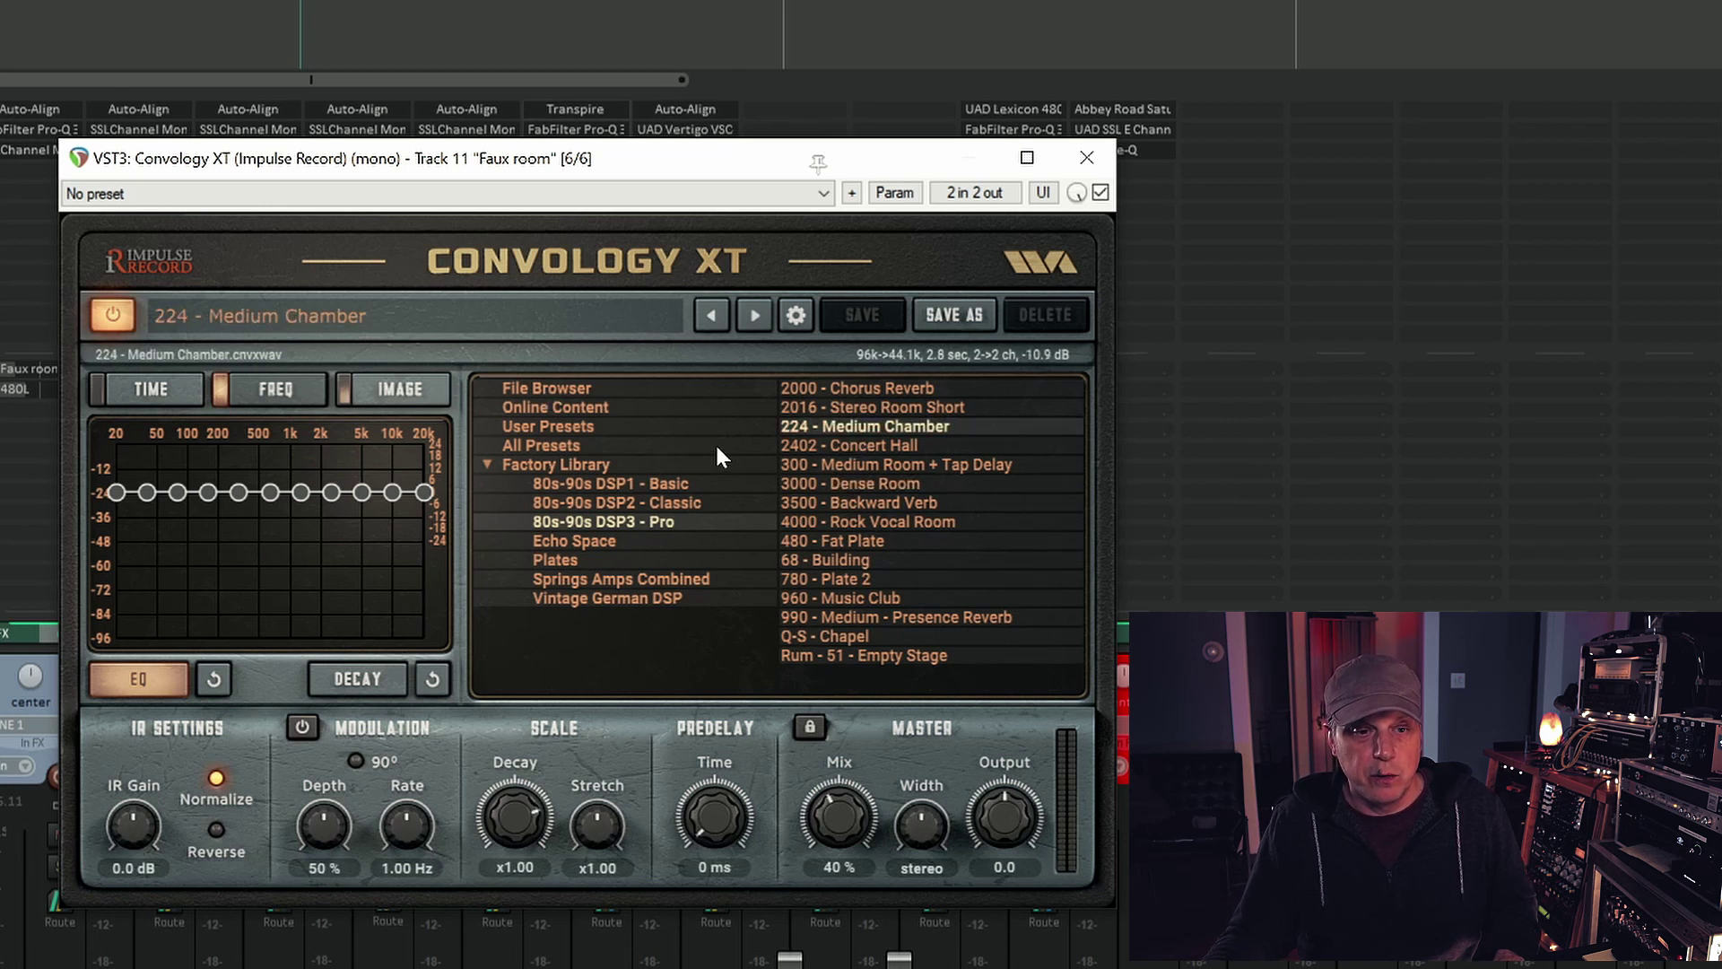
# Load the impulse "3 Rooms 03 Studio B Far M-to-S.wav" from the file browser's M7 - 3 Rooms 03 Studio B Far folder
pyautogui.click(574, 389)
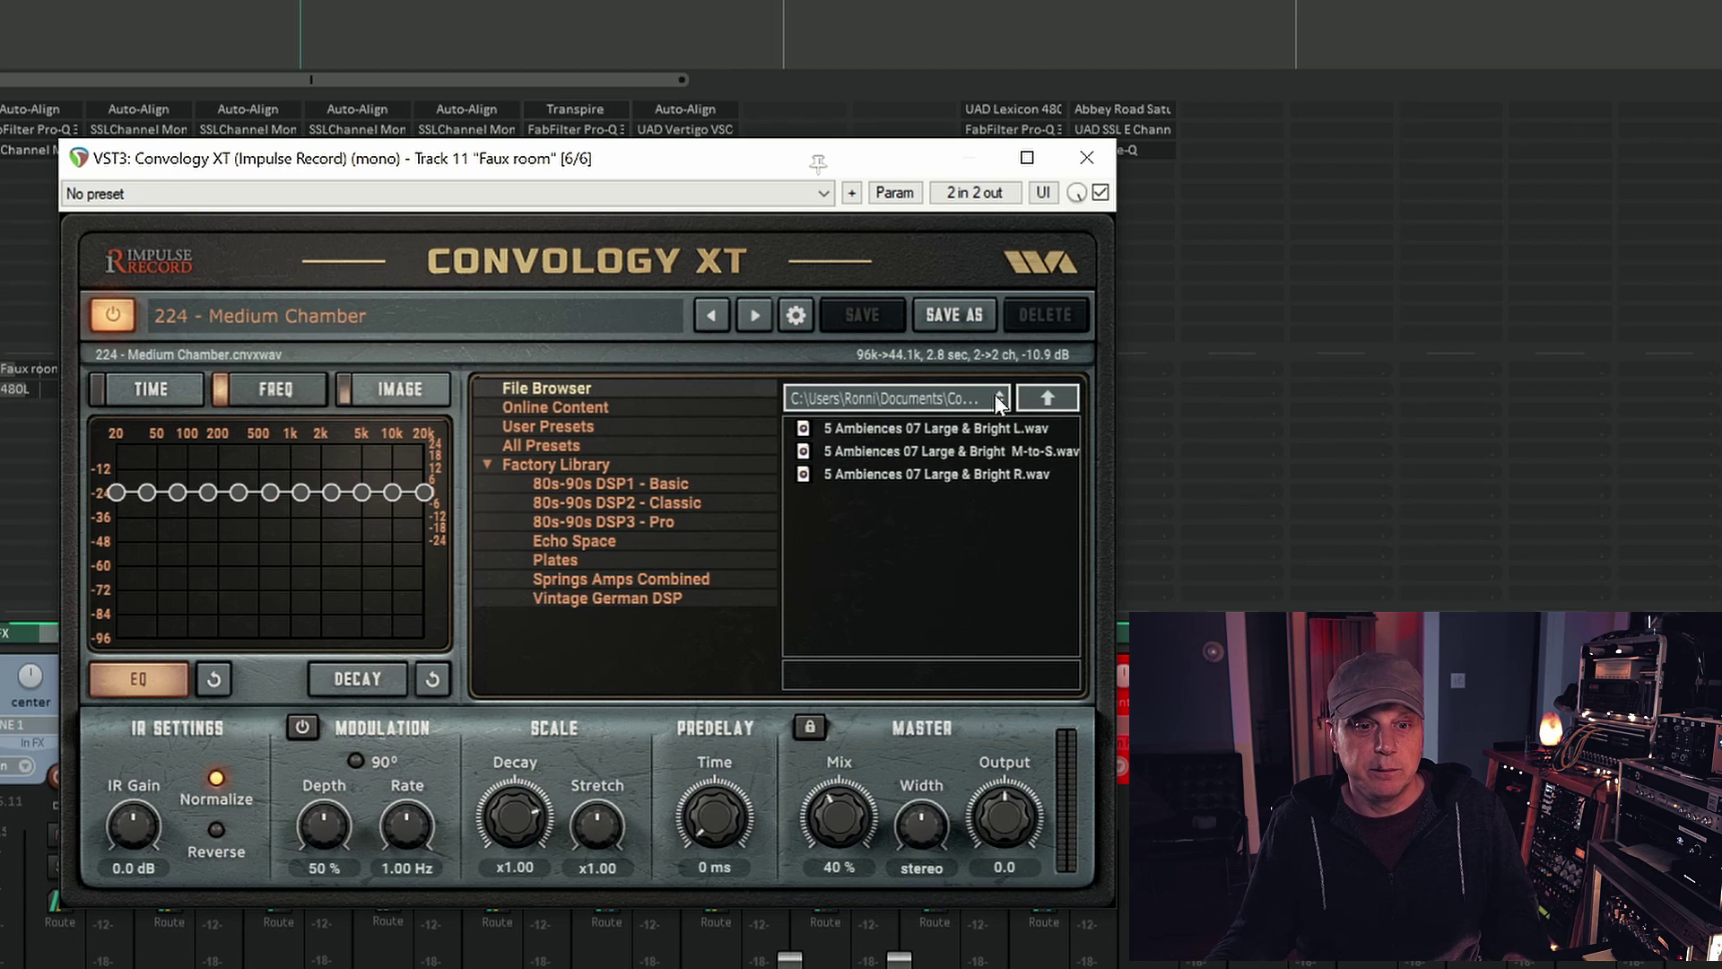
pyautogui.click(1055, 399)
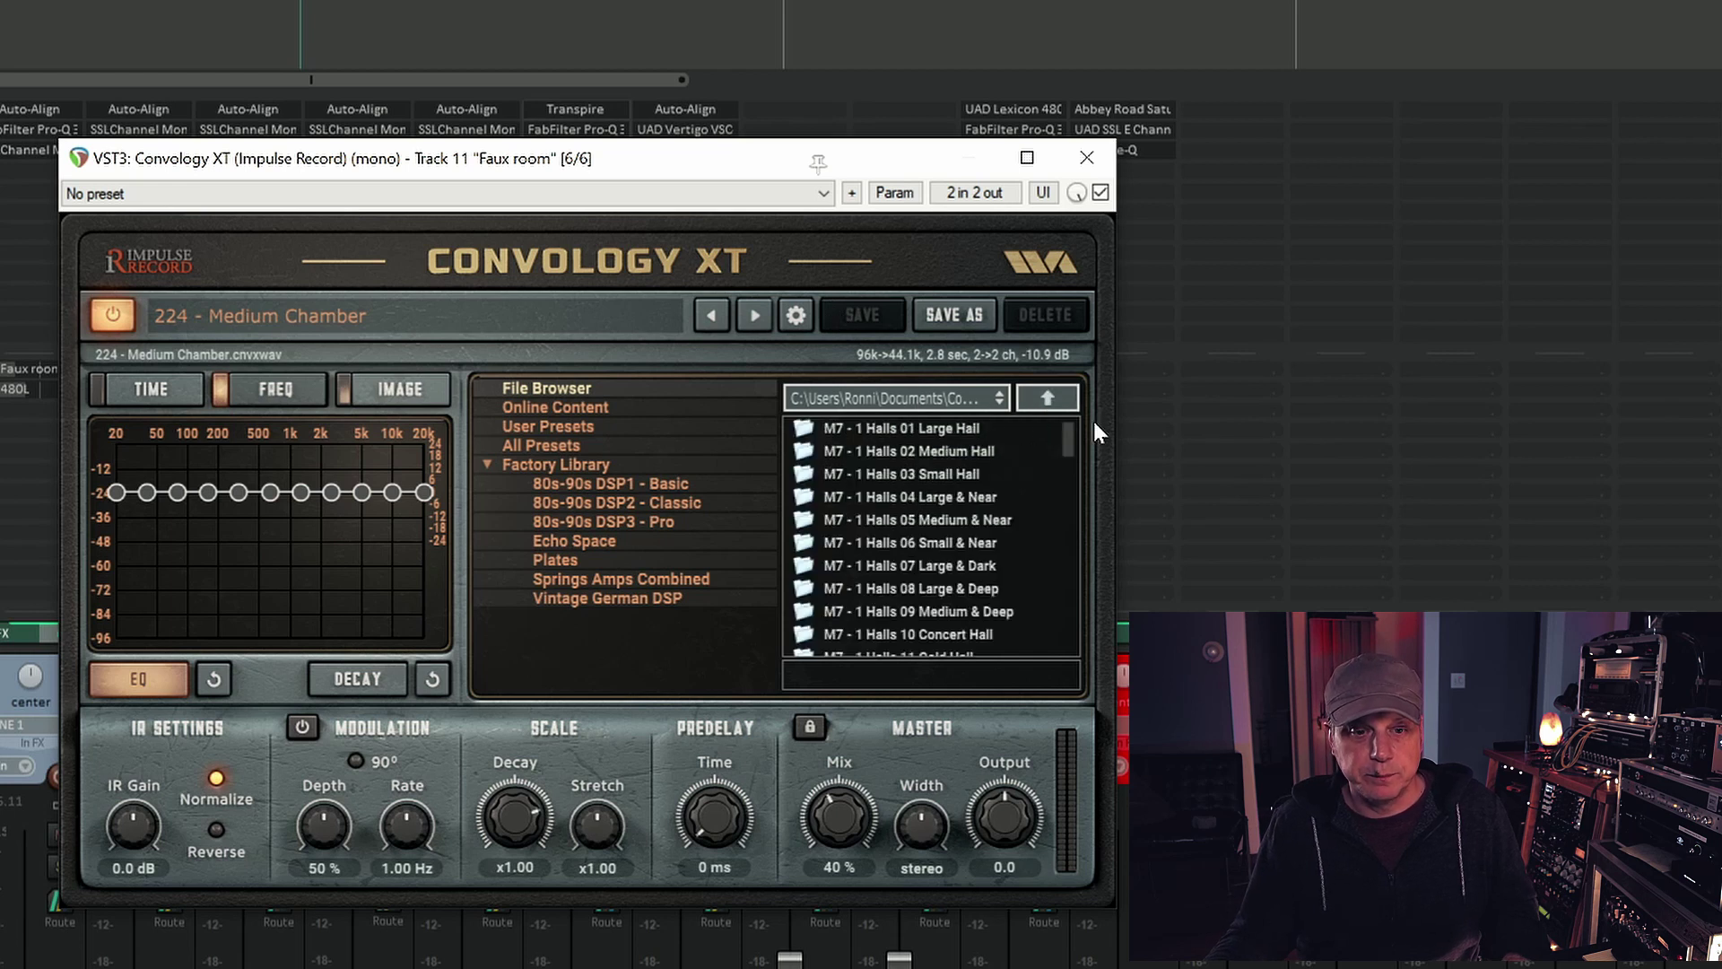
pyautogui.moveTo(1068, 438); pyautogui.dragTo(1078, 594)
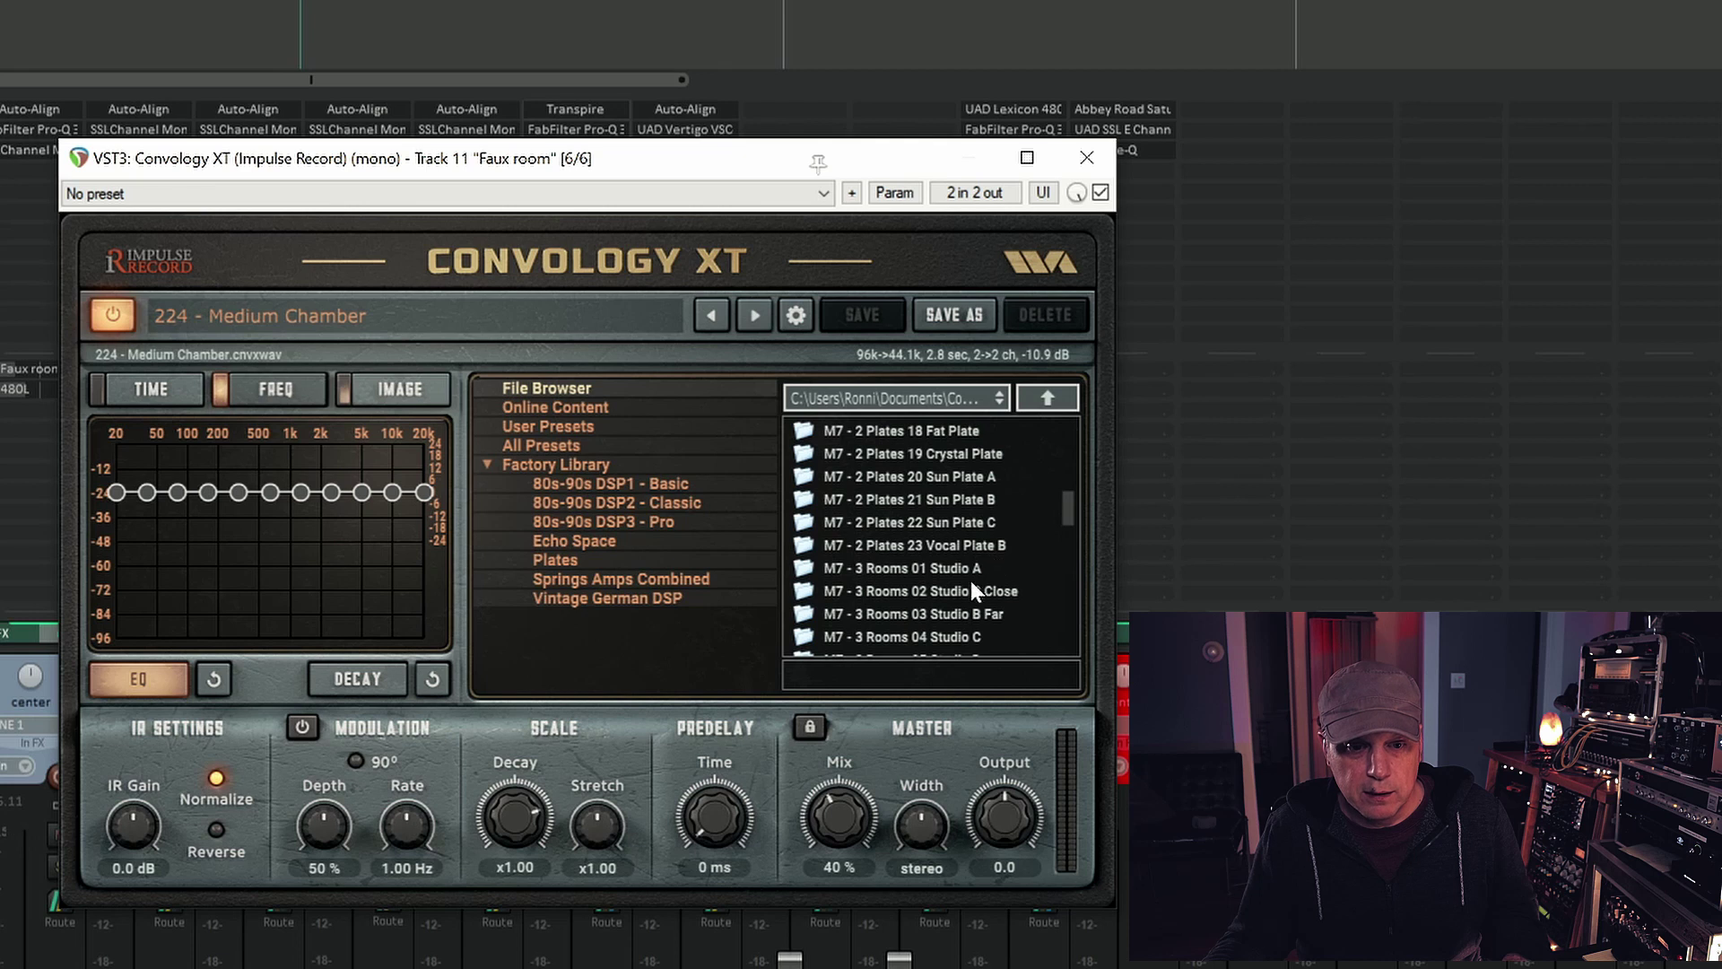
pyautogui.doubleClick(910, 616)
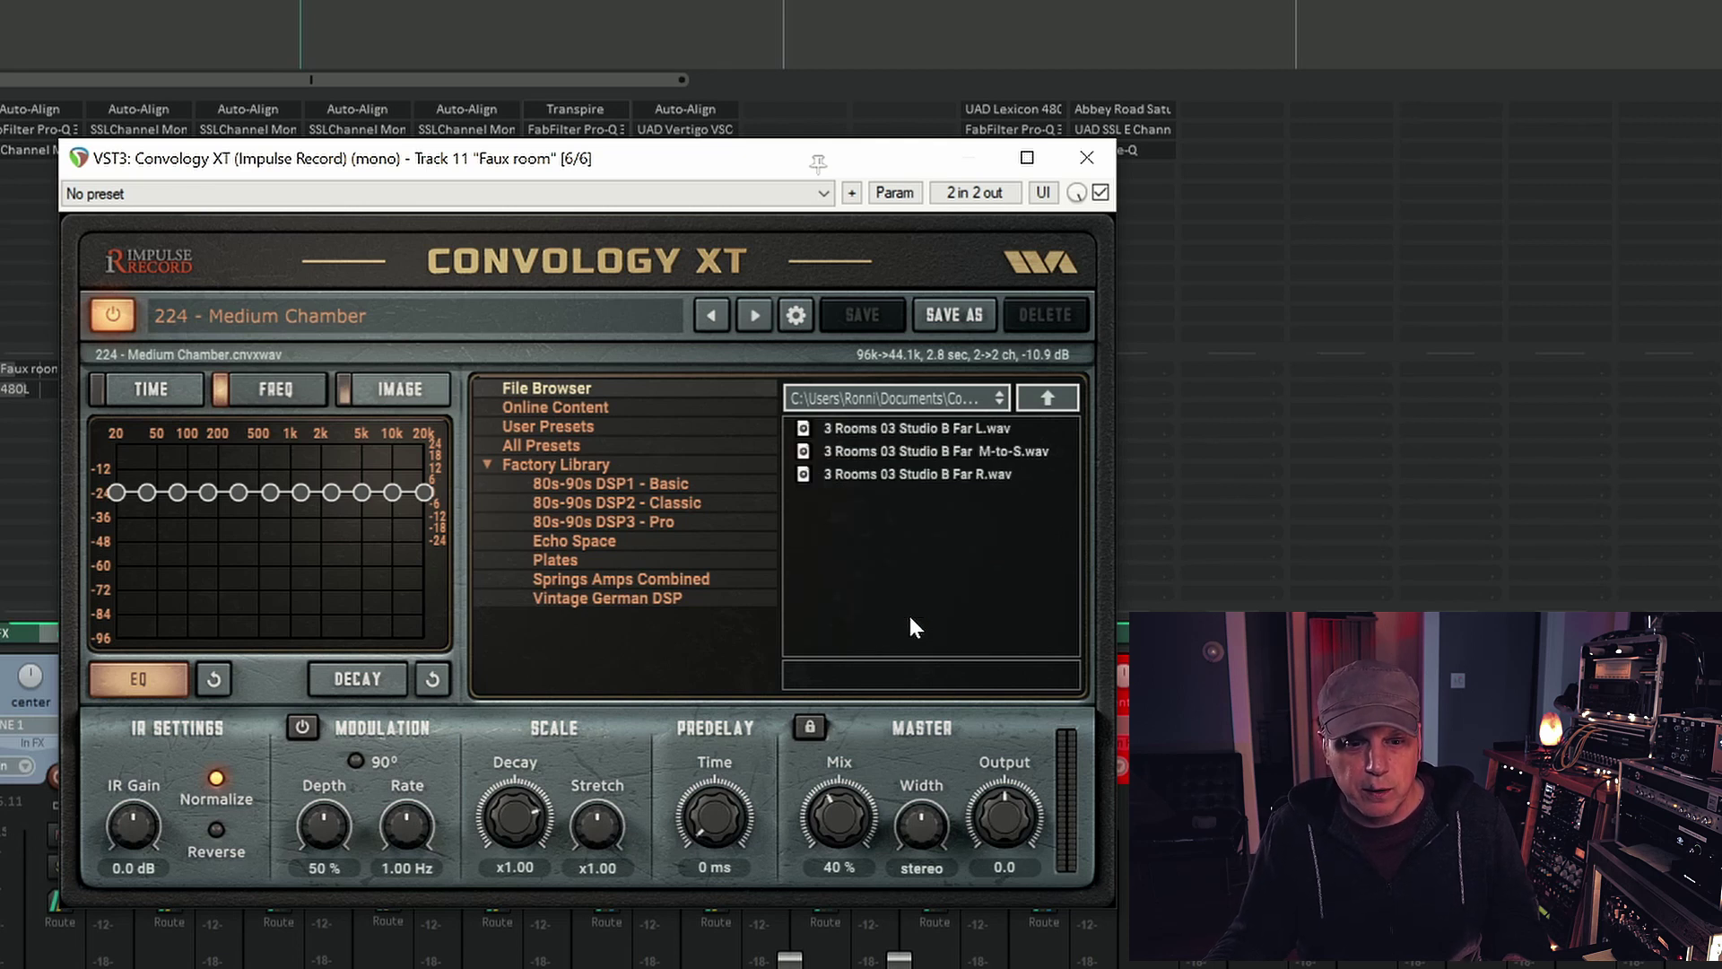
pyautogui.doubleClick(934, 450)
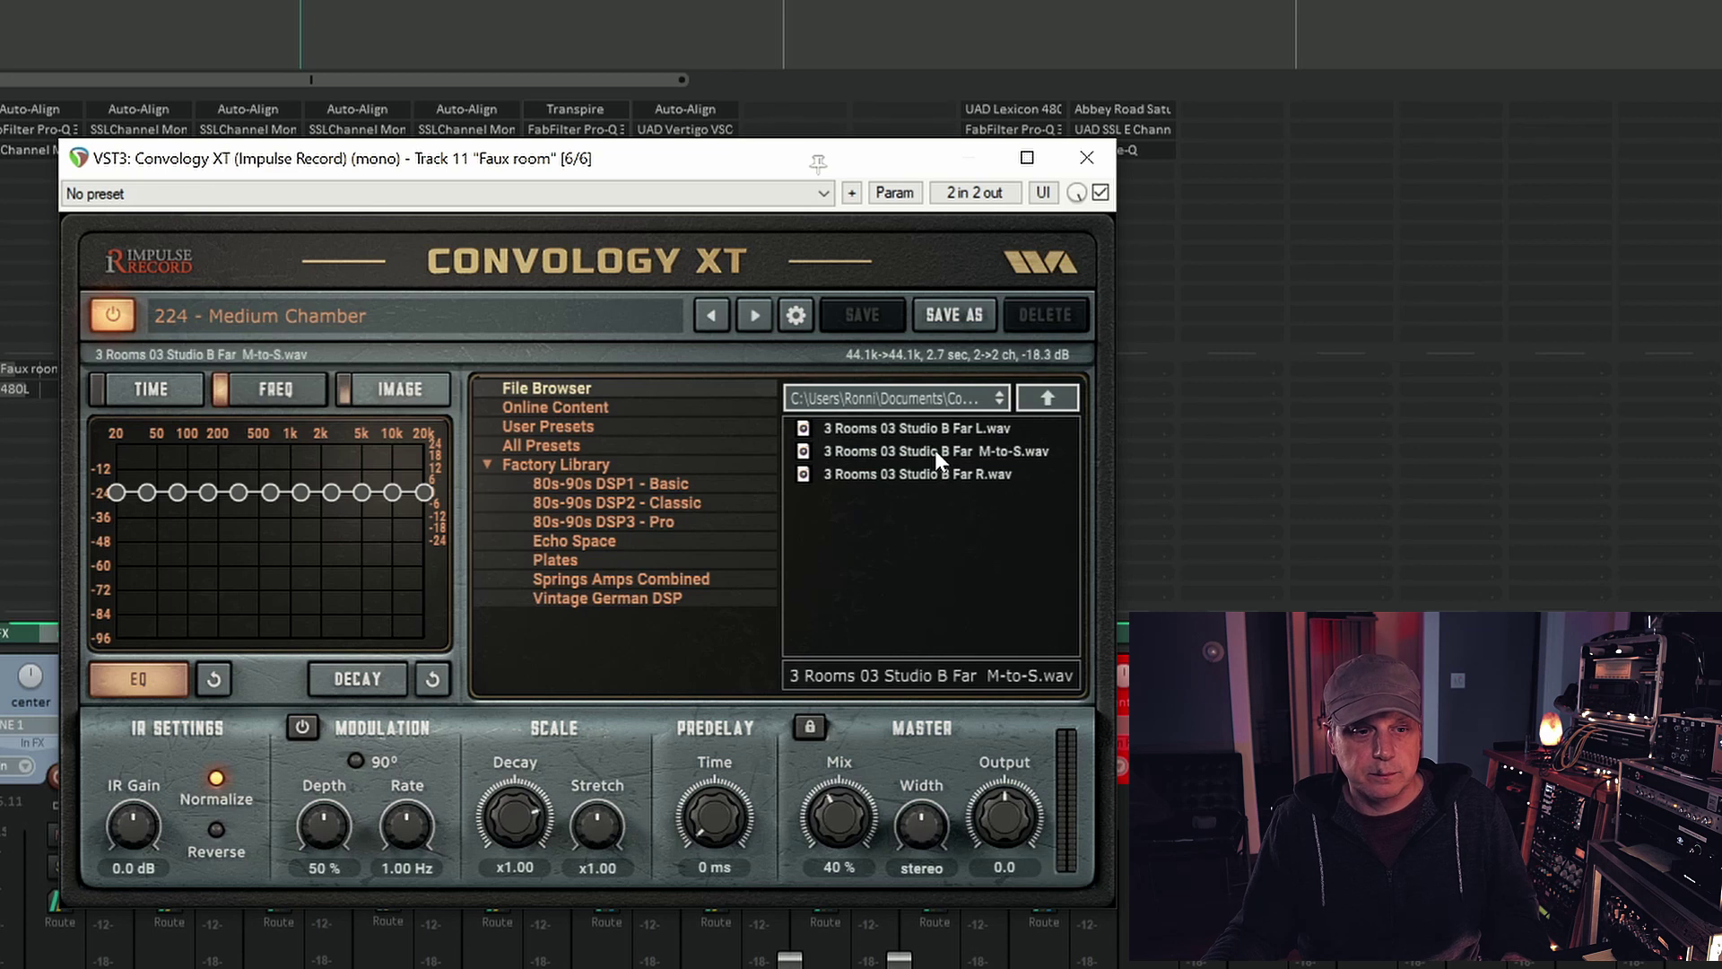
# Listen to the impulse with its time view shown, and place Convology XT ahead of the Chandler limiter in the Faux room chain
pyautogui.click(174, 398)
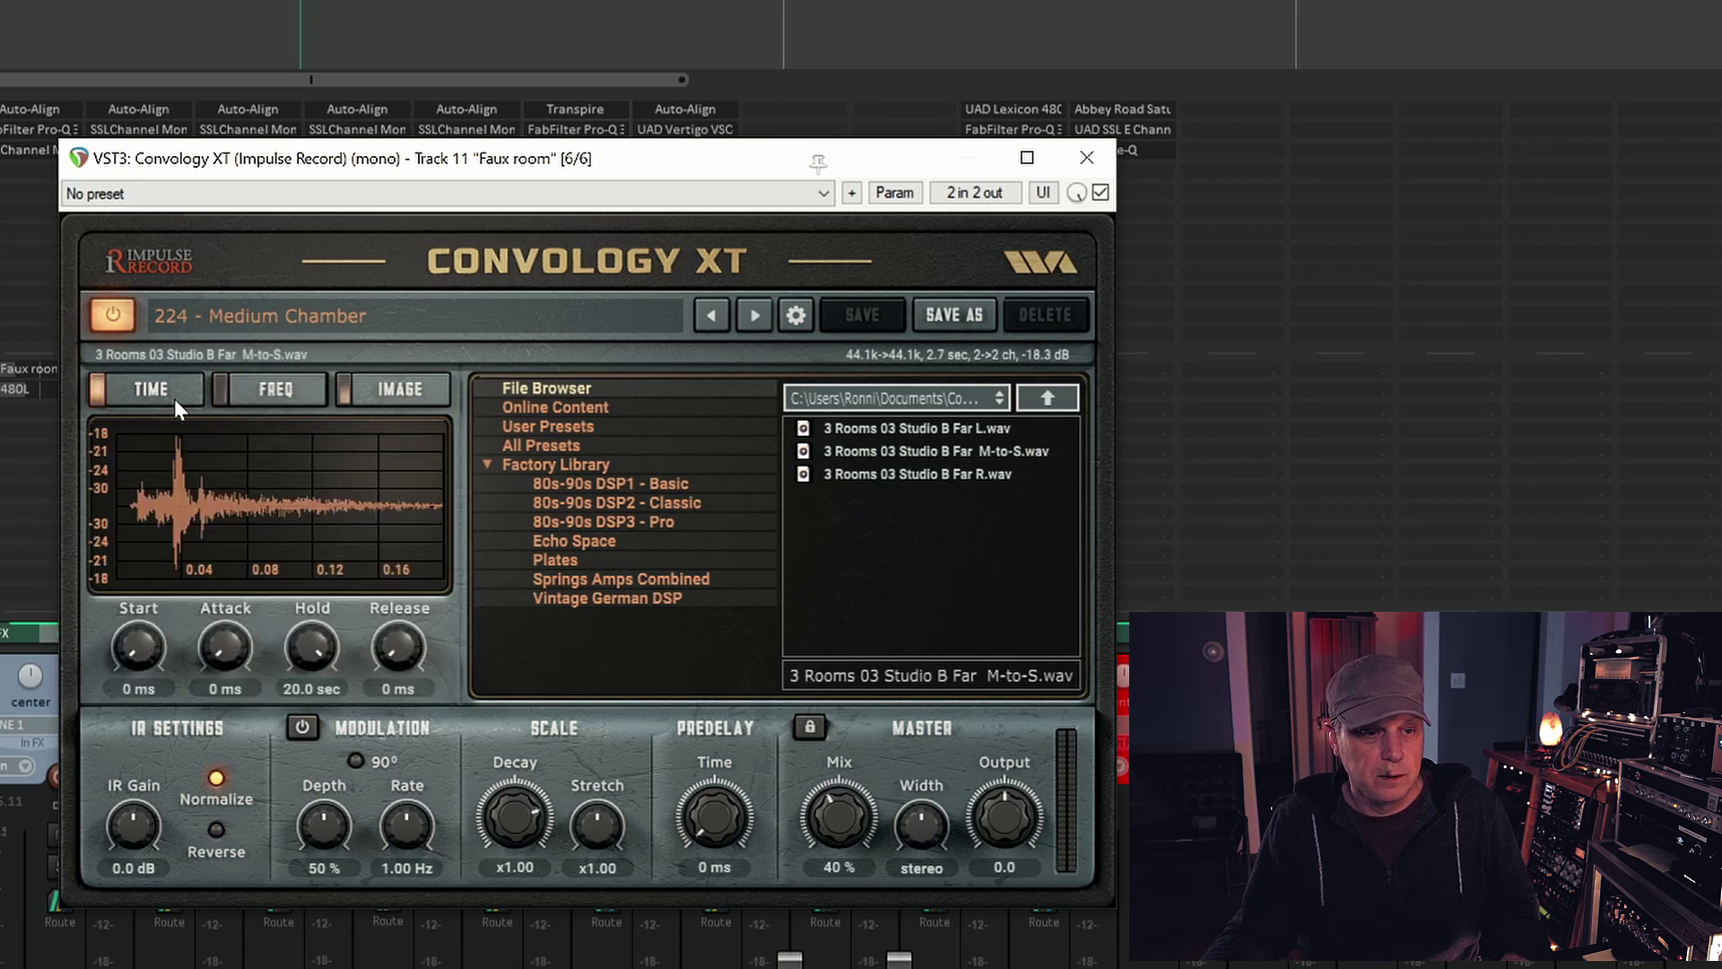
pyautogui.press('space')
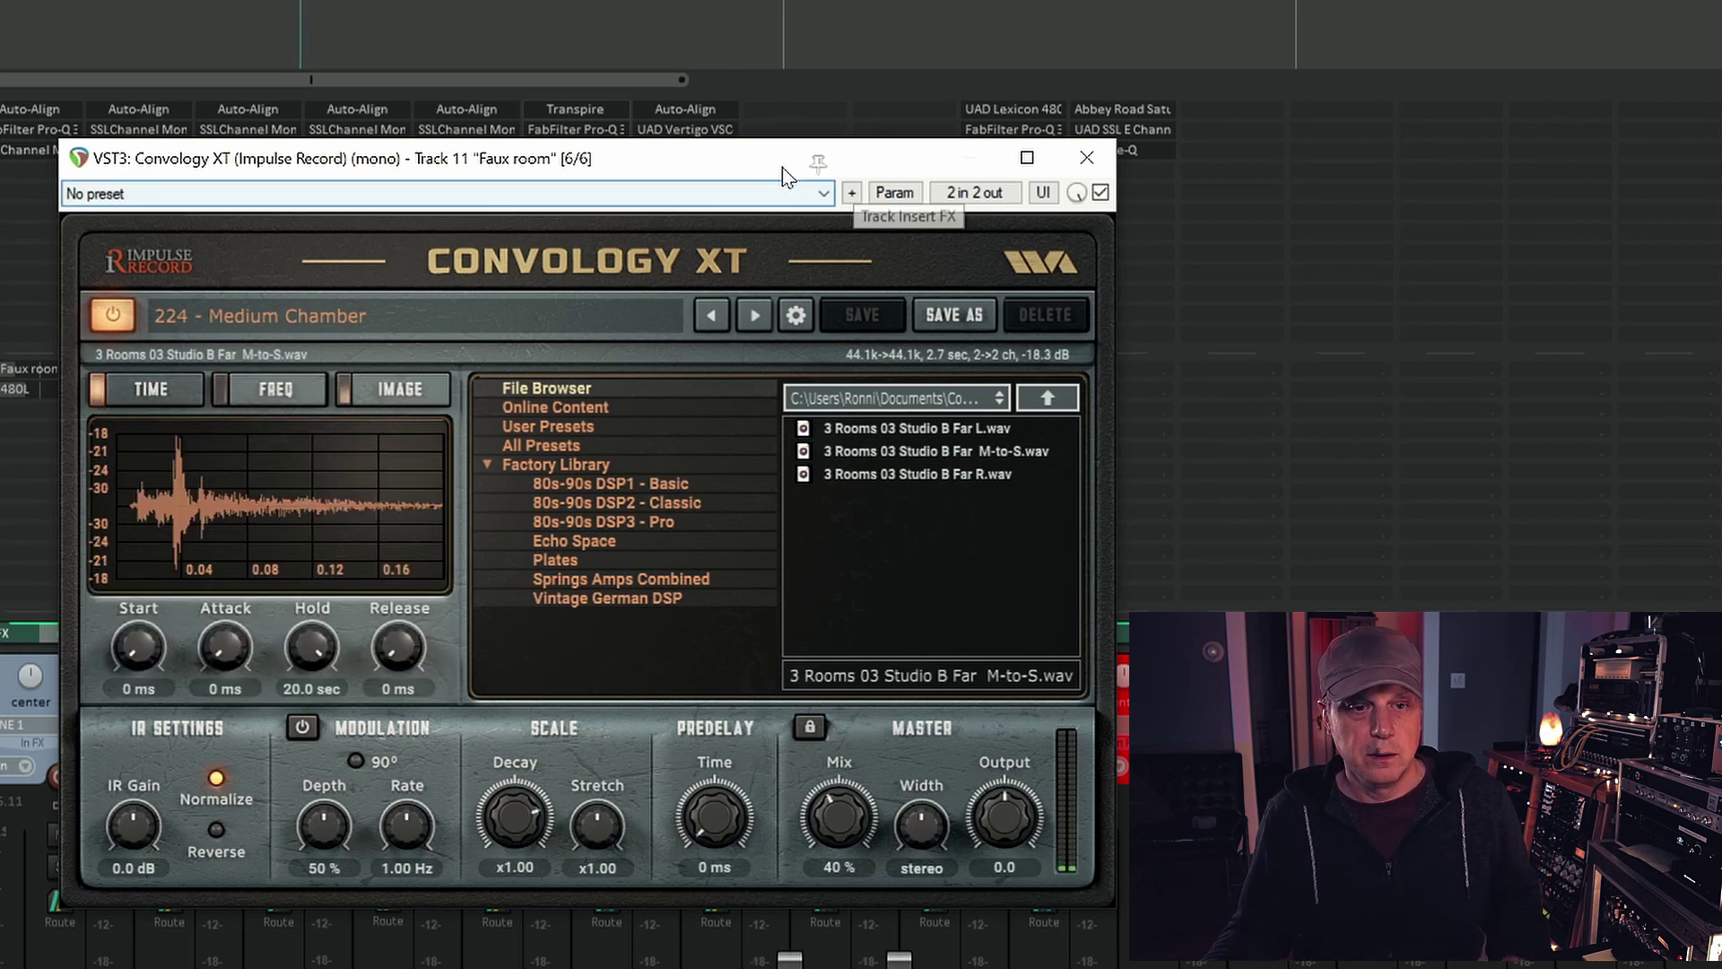
pyautogui.click(1088, 159)
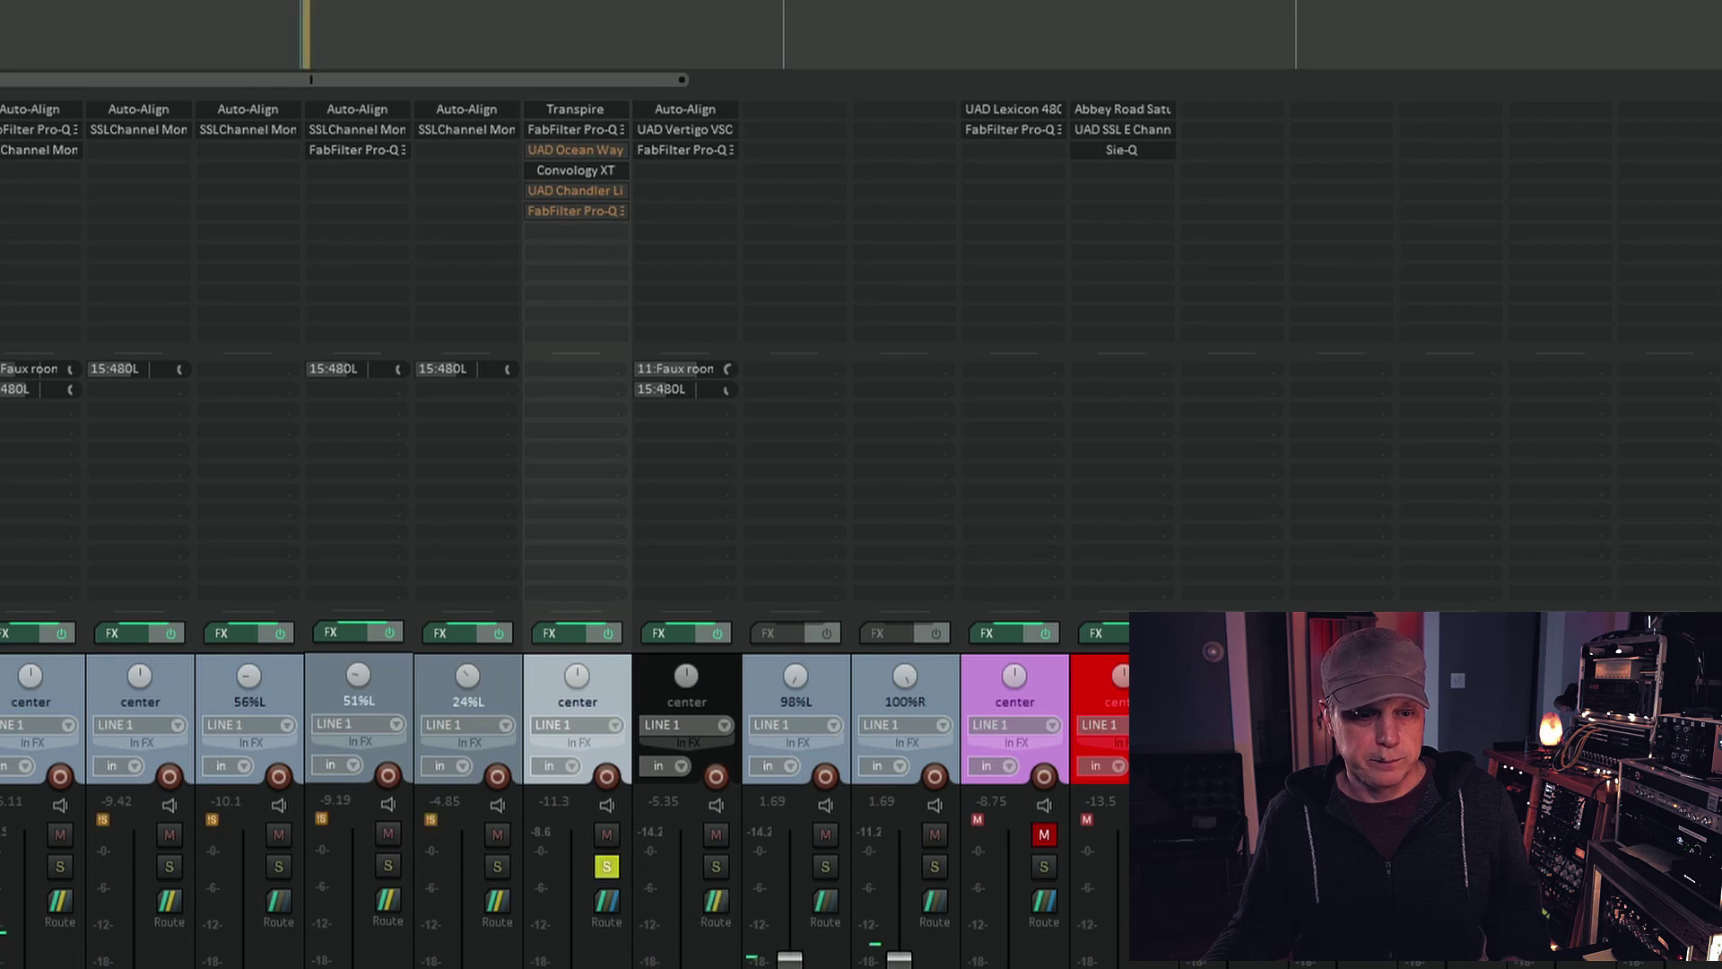
# Raise Convology XT's mix and, in its frequency view, slightly lower the EQ band between 200 and 500 Hz
pyautogui.click(585, 172)
pyautogui.moveTo(825, 789); pyautogui.dragTo(916, 779)
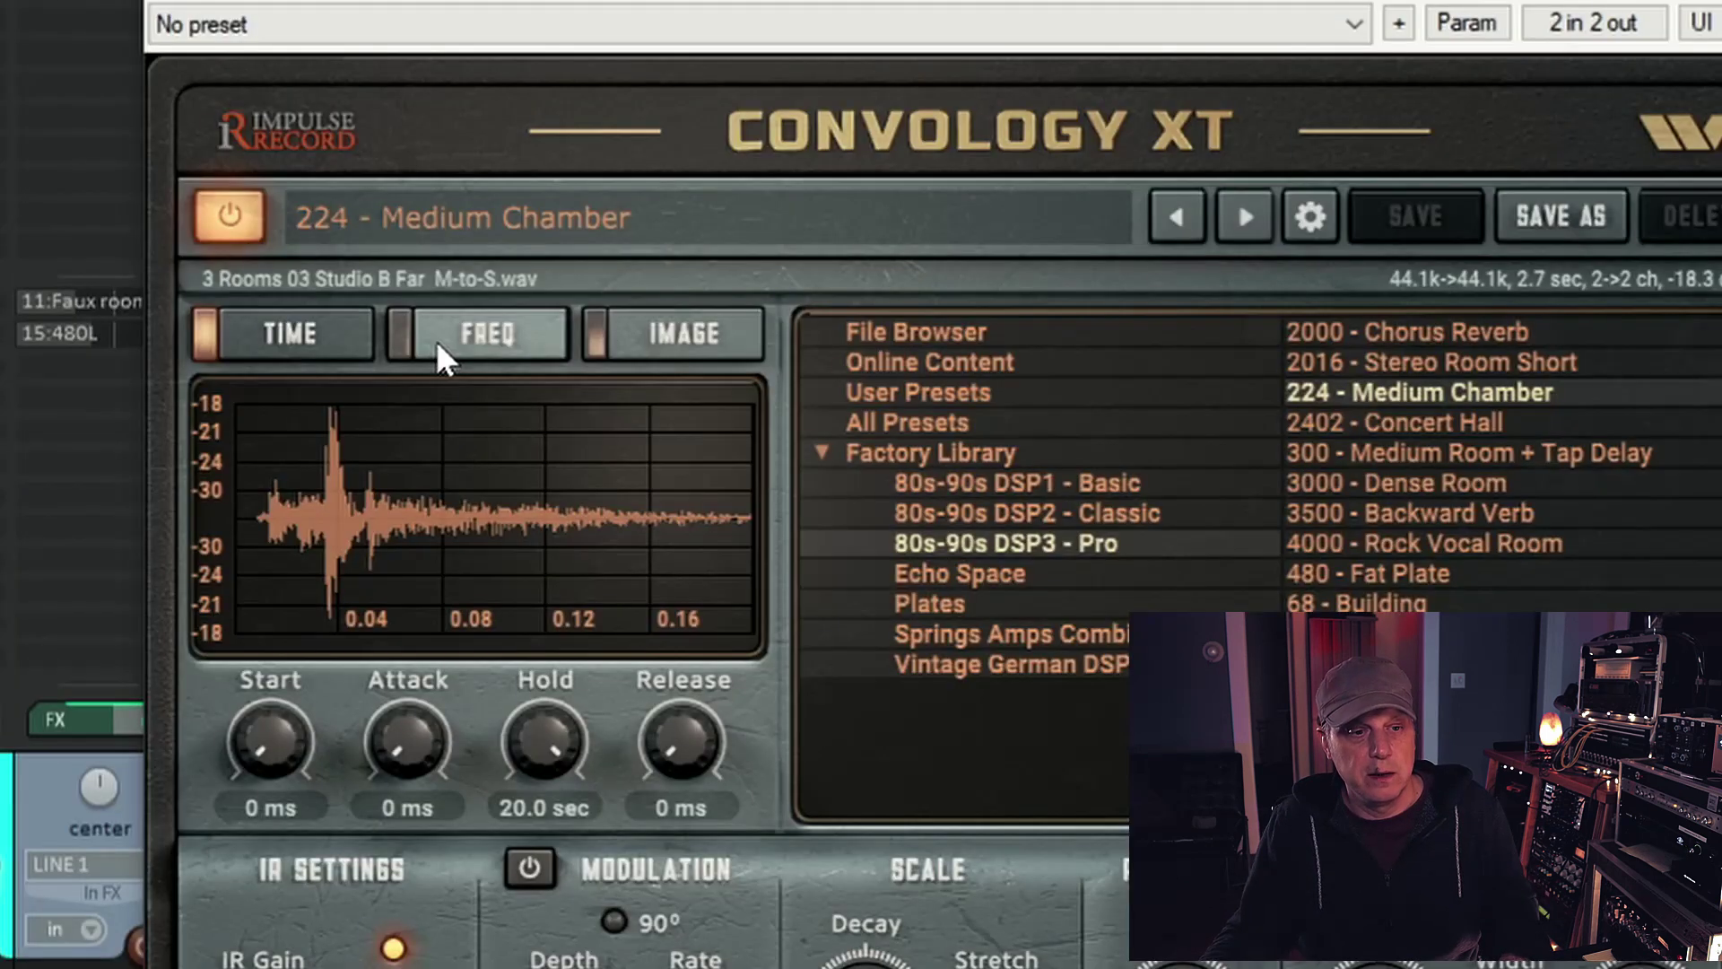
pyautogui.click(275, 388)
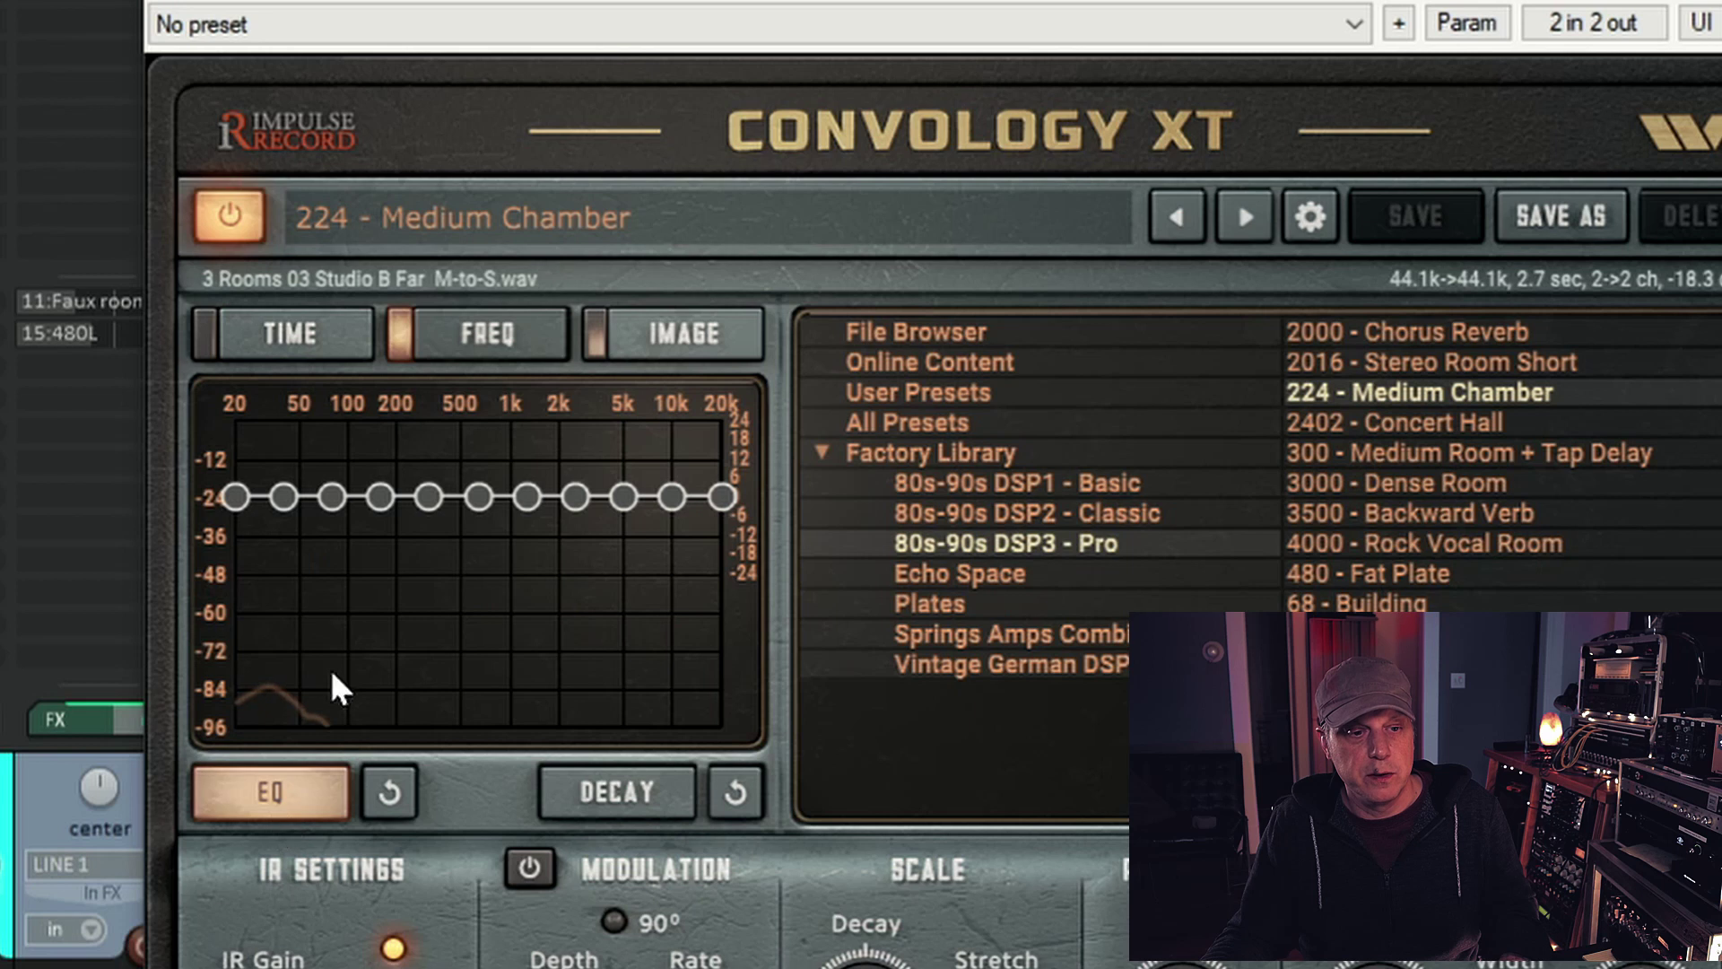
pyautogui.moveTo(429, 508)
pyautogui.mouseDown()
pyautogui.moveTo(434, 565)
pyautogui.moveTo(436, 503)
pyautogui.mouseUp()
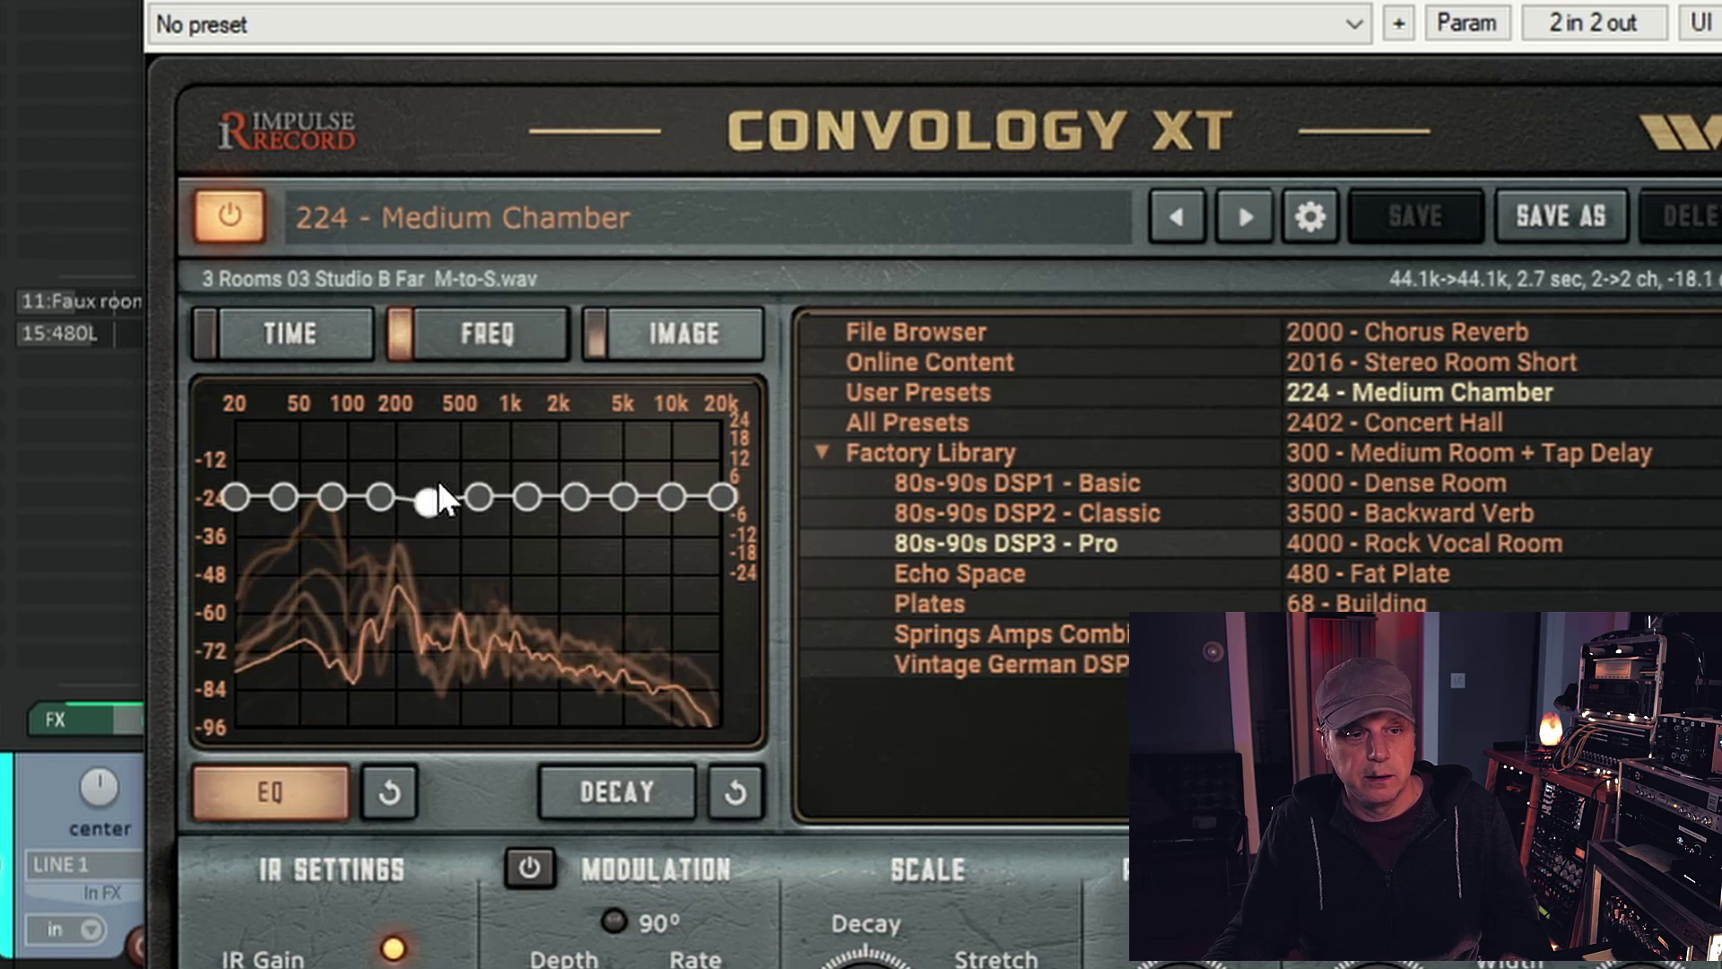
pyautogui.click(309, 797)
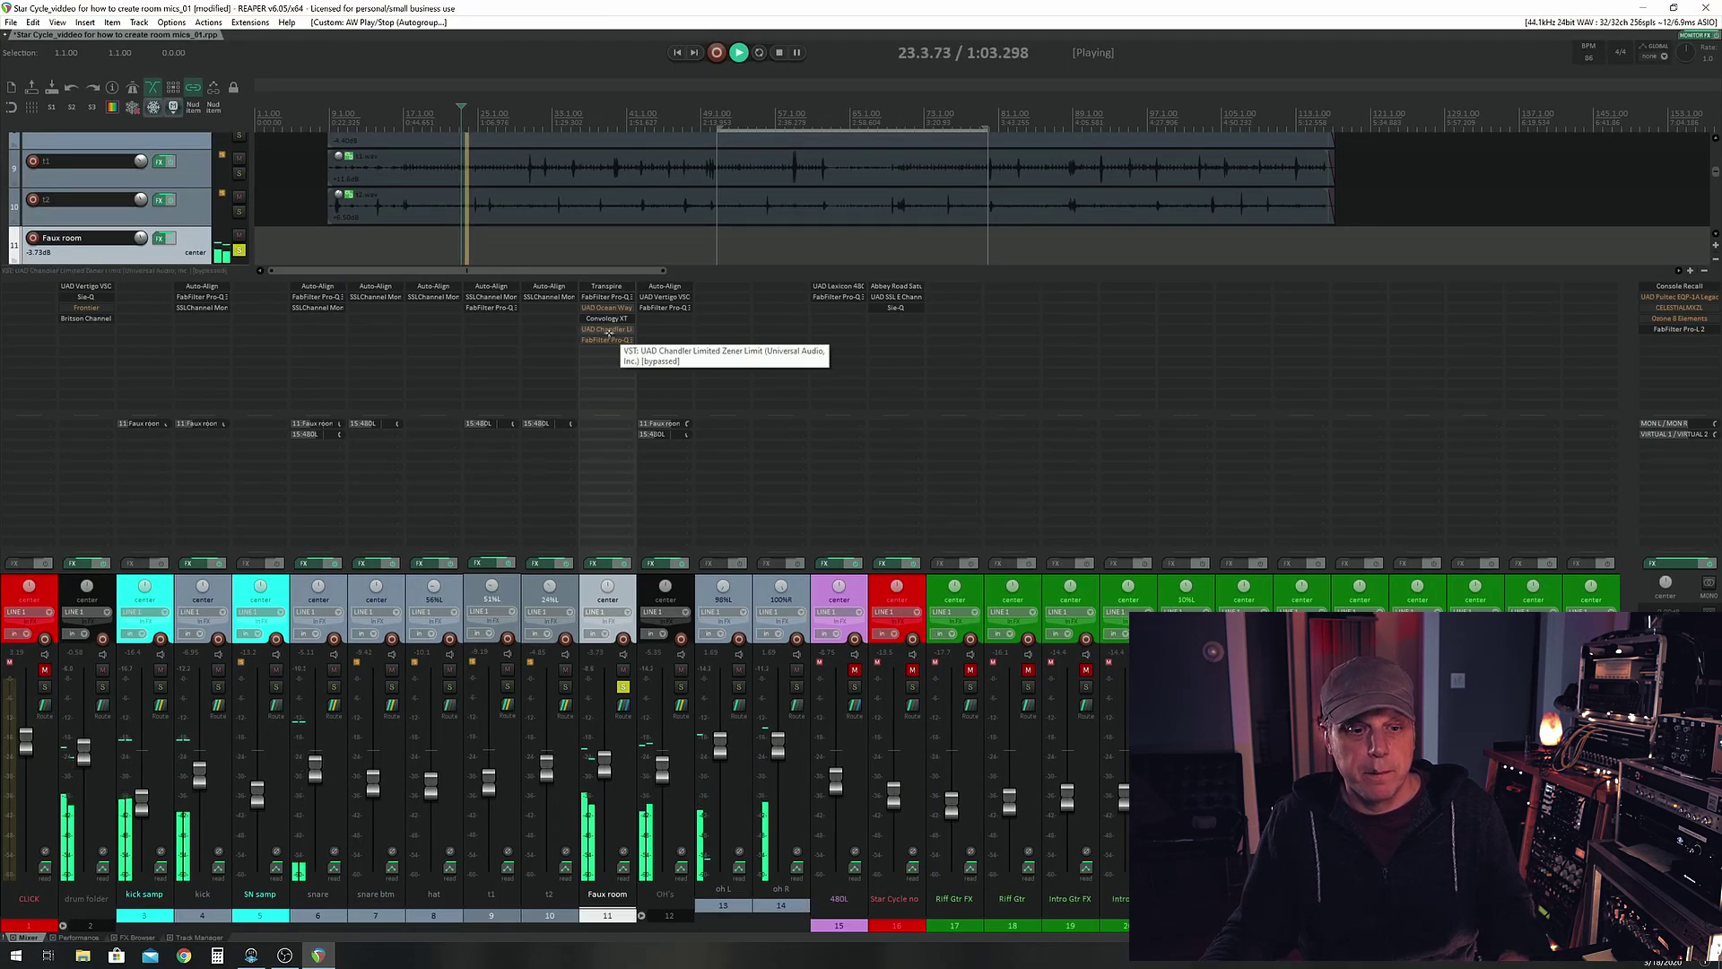
# Unsolo the Faux room track, lower its volume to -37.44 dB, and review the first Pro-Q 3 in its chain
pyautogui.click(623, 687)
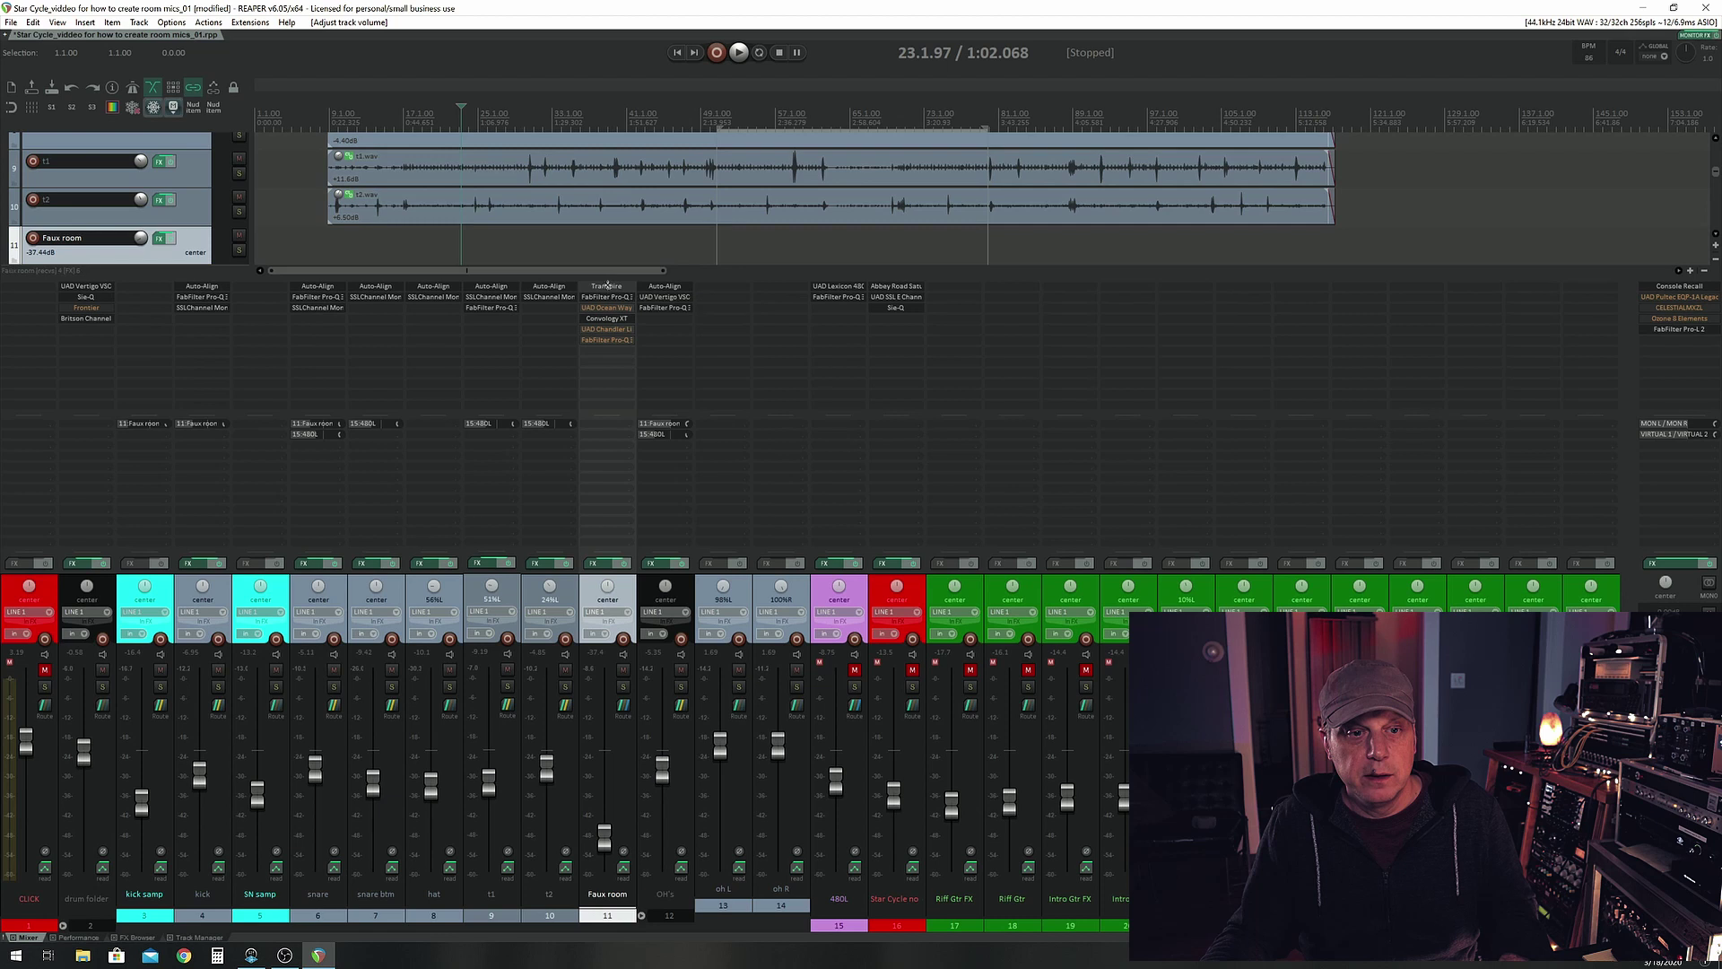
pyautogui.click(599, 297)
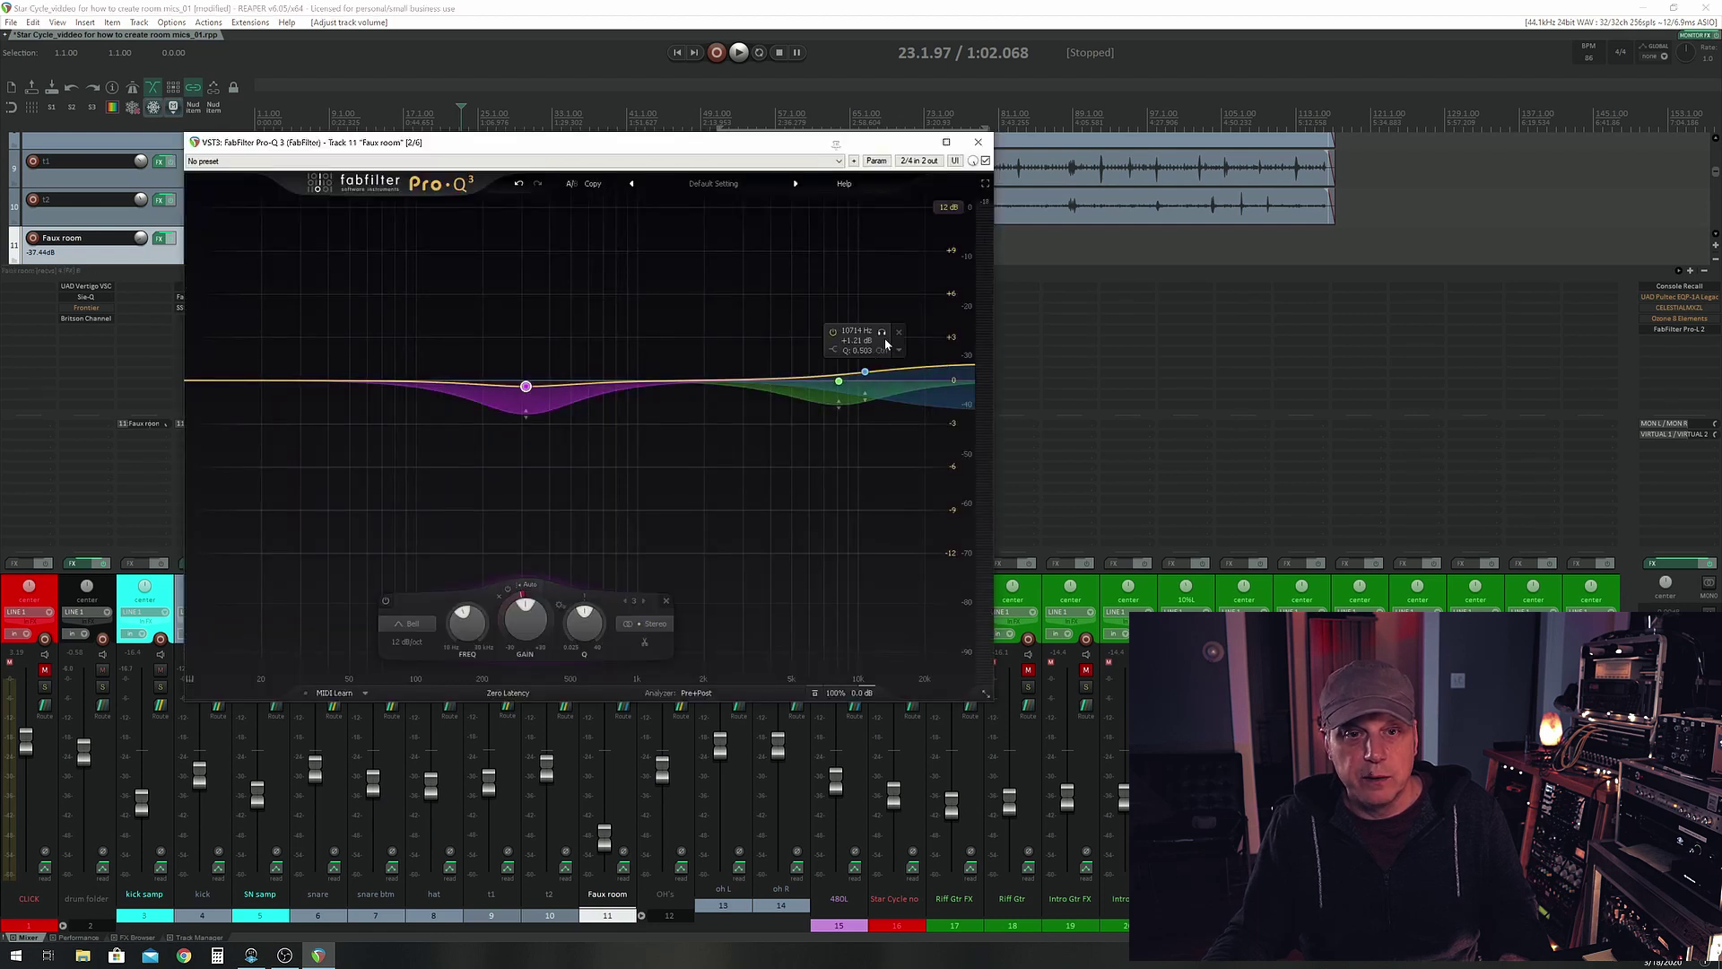
pyautogui.click(977, 141)
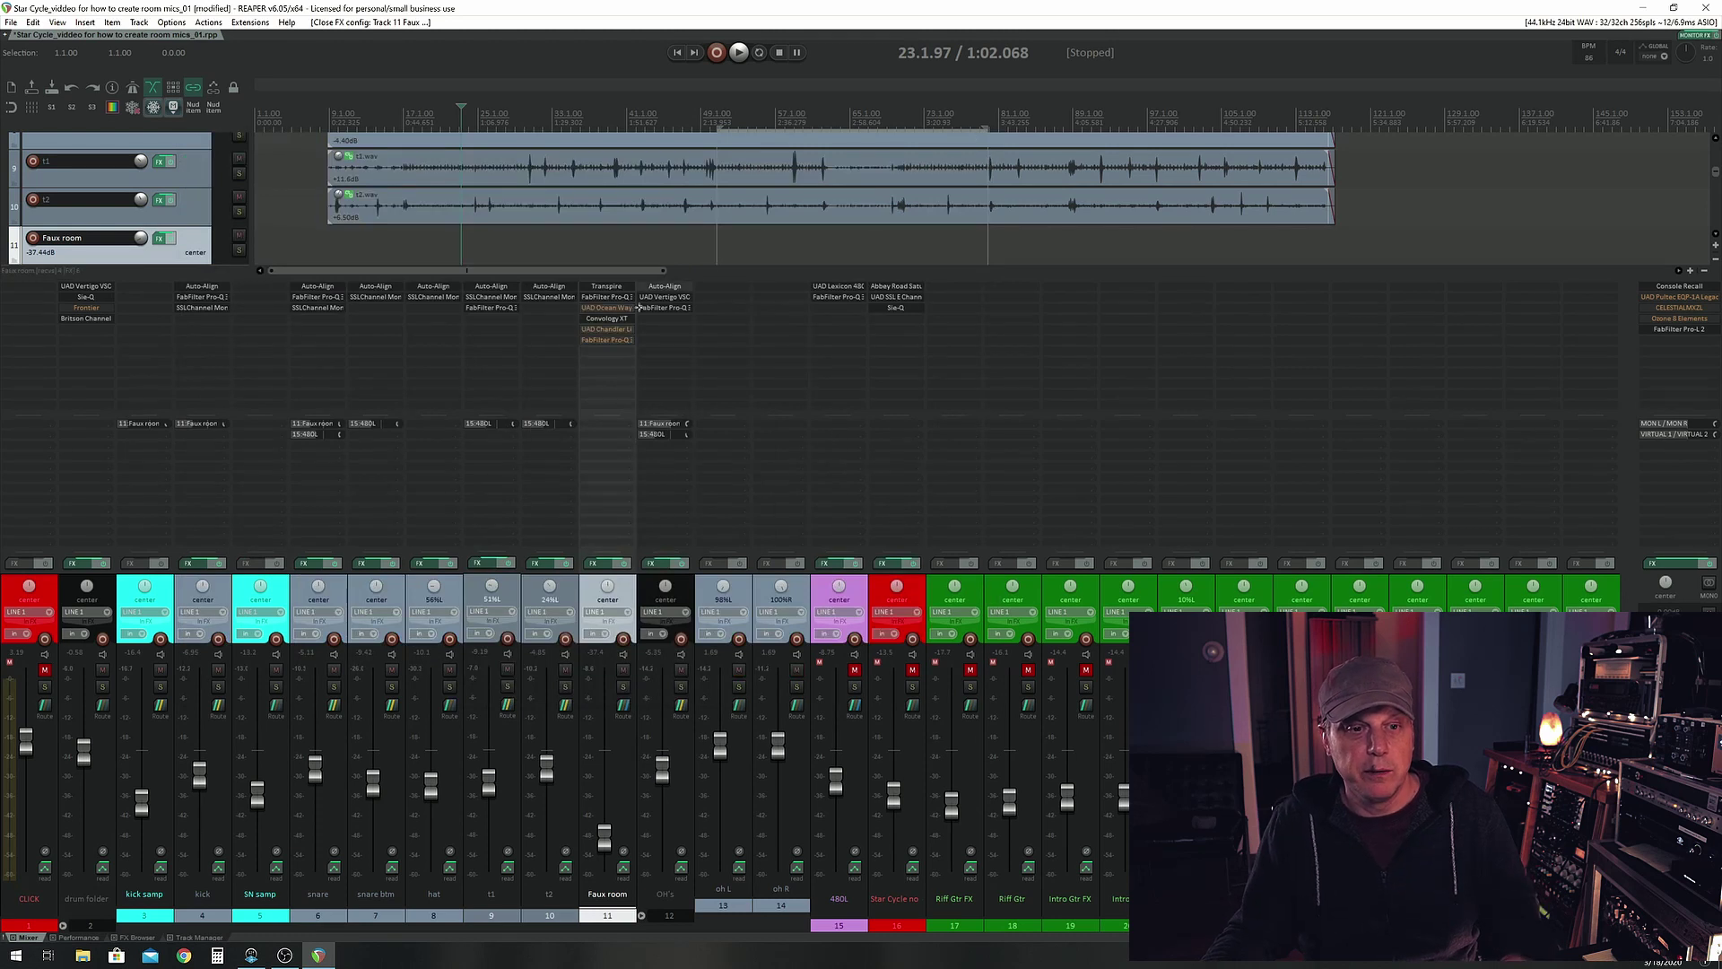
# During playback of the full drums, gradually raise the Faux room track's volume to hear the Convology XT room in the mix
pyautogui.press('space')
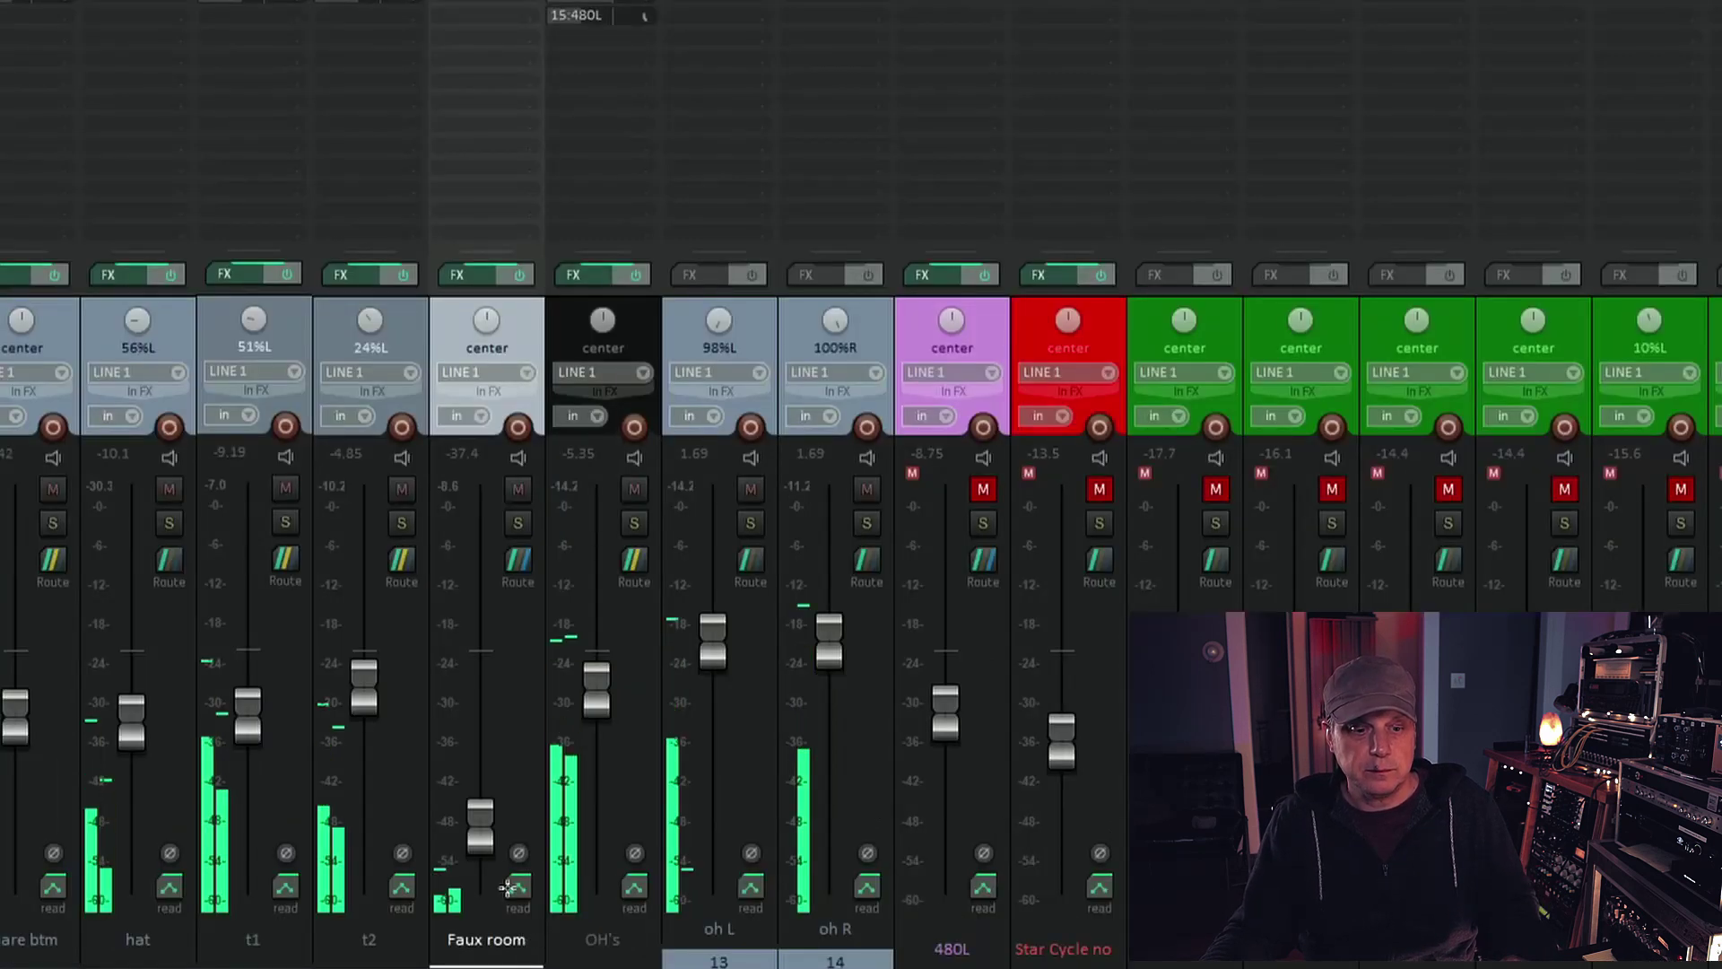
pyautogui.moveTo(603, 833); pyautogui.dragTo(605, 794)
pyautogui.moveTo(480, 737); pyautogui.dragTo(480, 675)
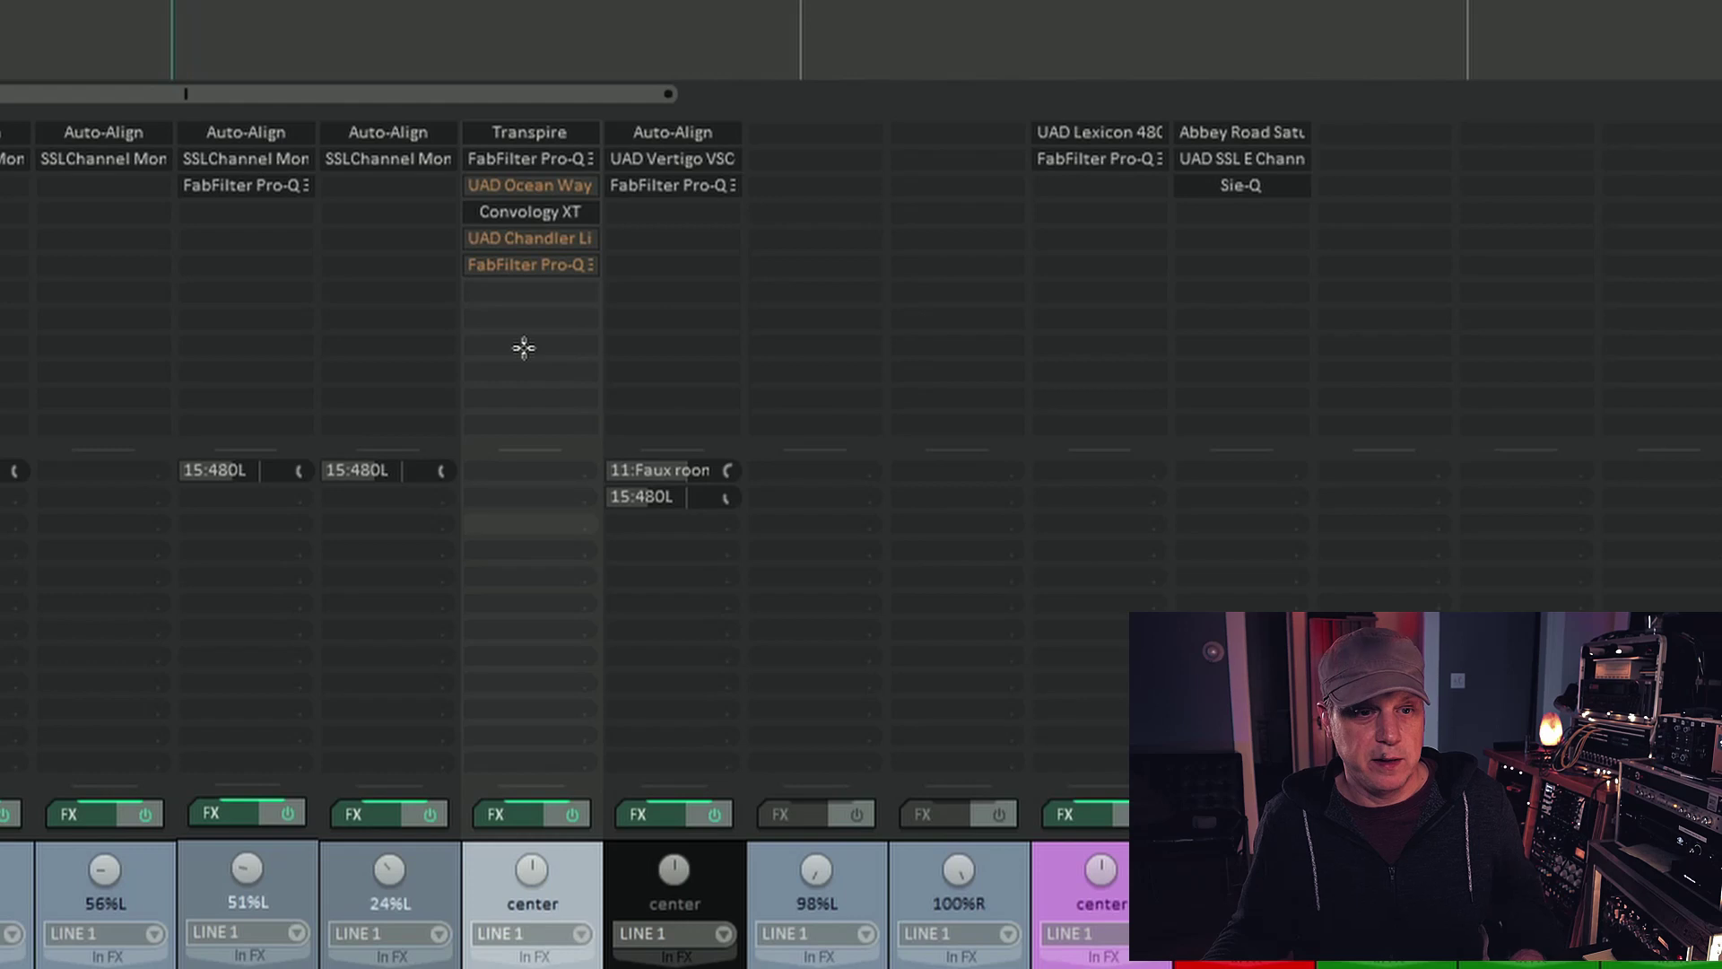
# Re-enable the Chandler Zener limiter and, during playback, raise the Faux room track's volume from silence to -6.60 dB
pyautogui.keyDown('shift'); pyautogui.click(538, 248); pyautogui.keyUp('shift')
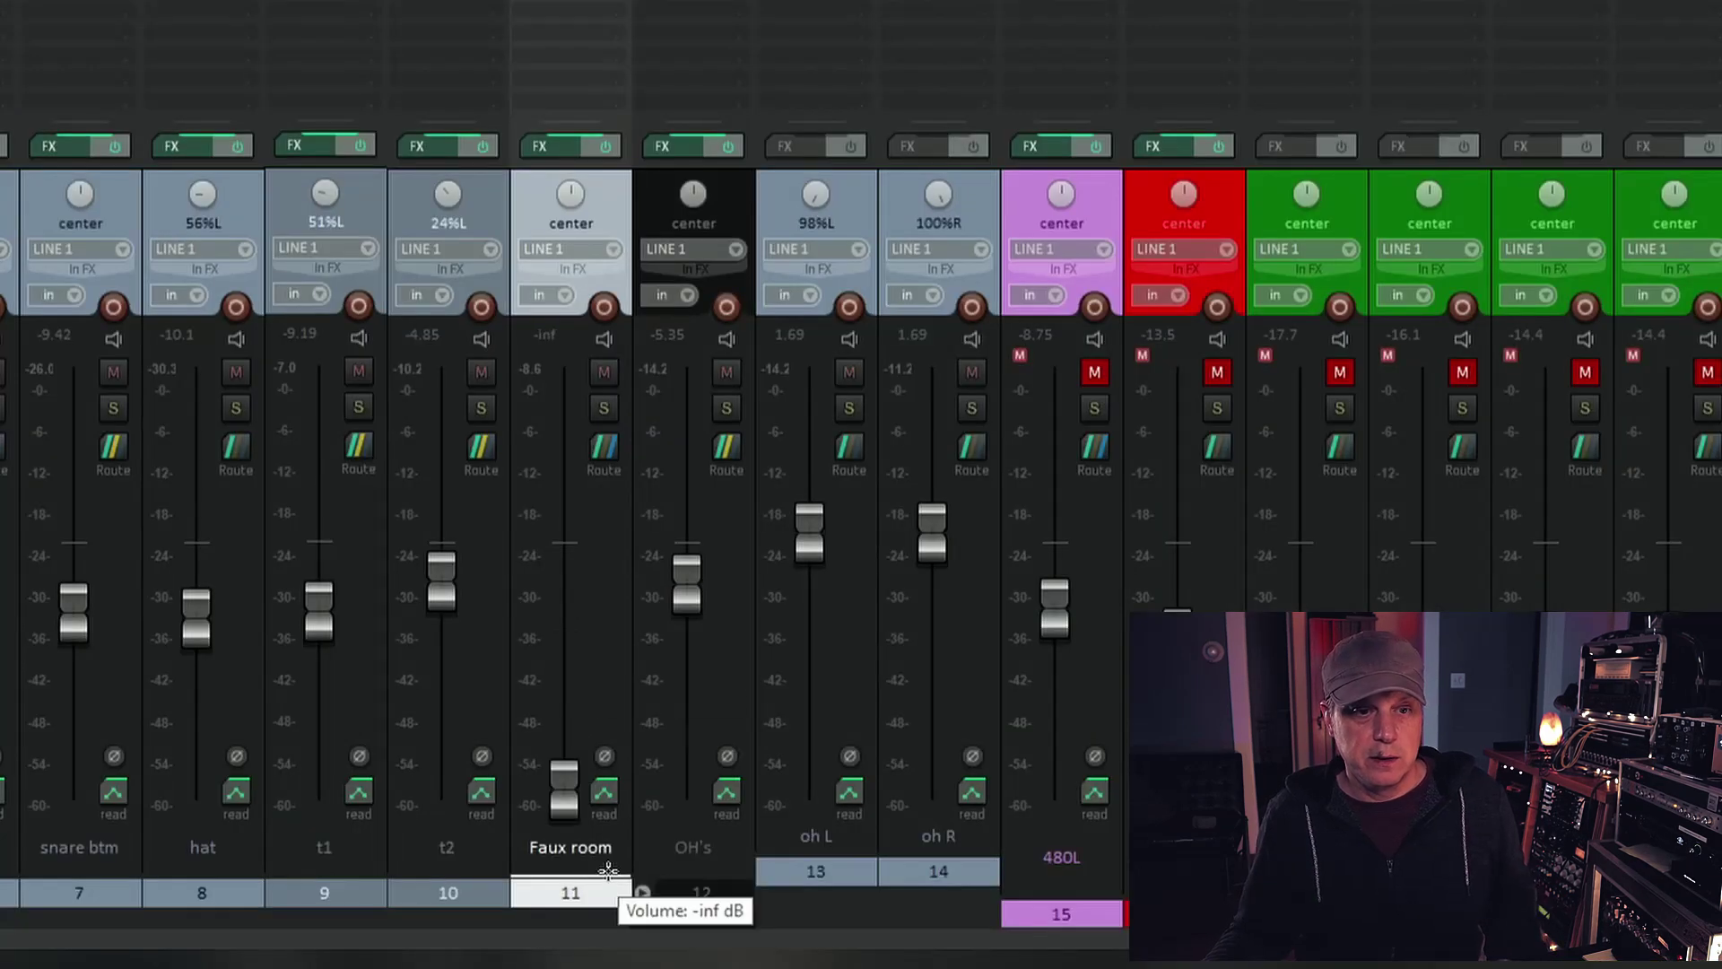
pyautogui.press('space')
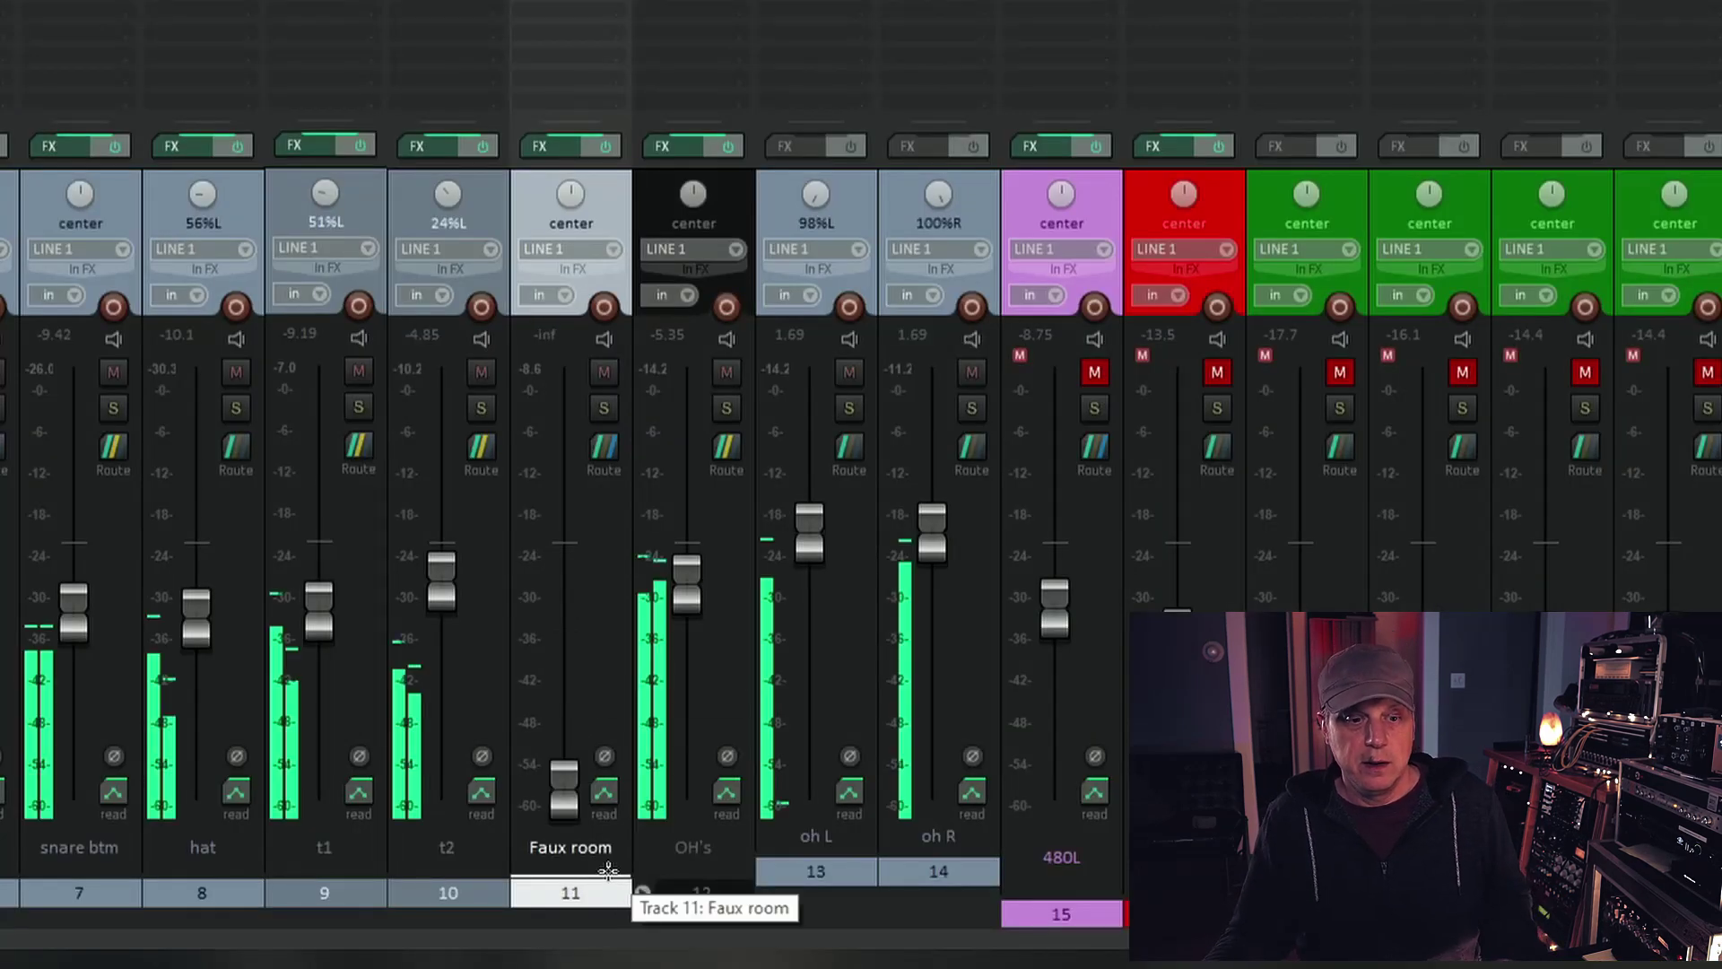
pyautogui.press('space')
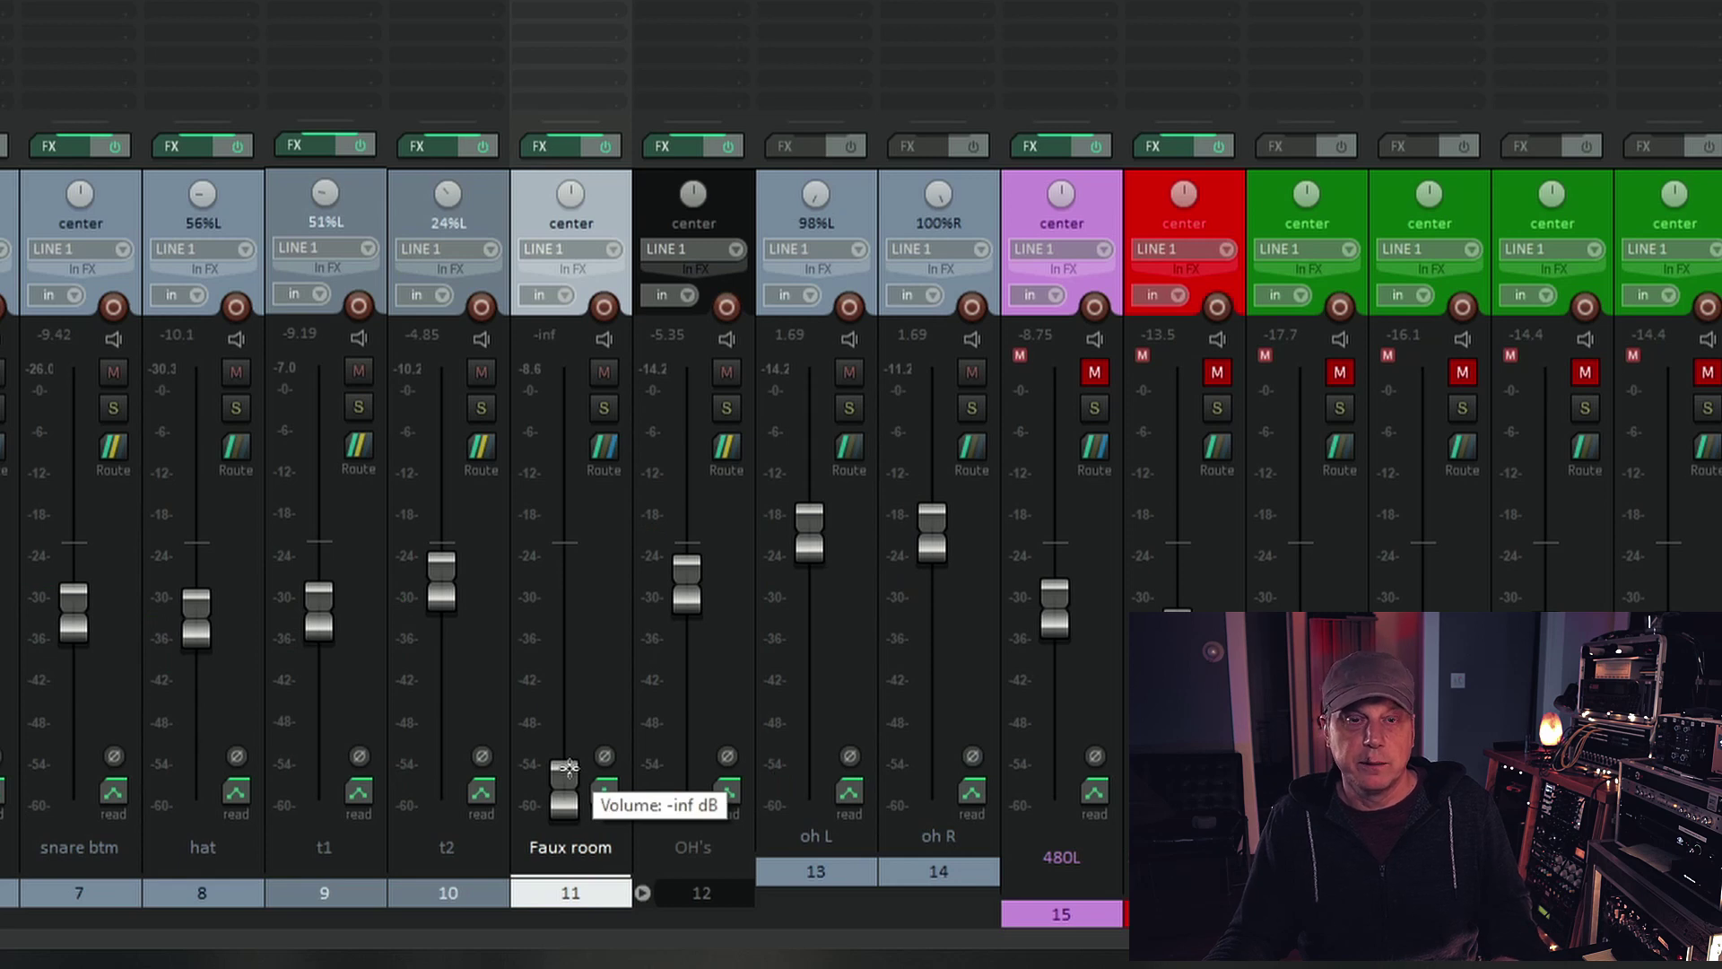
pyautogui.press('space')
pyautogui.moveTo(567, 768); pyautogui.dragTo(570, 621)
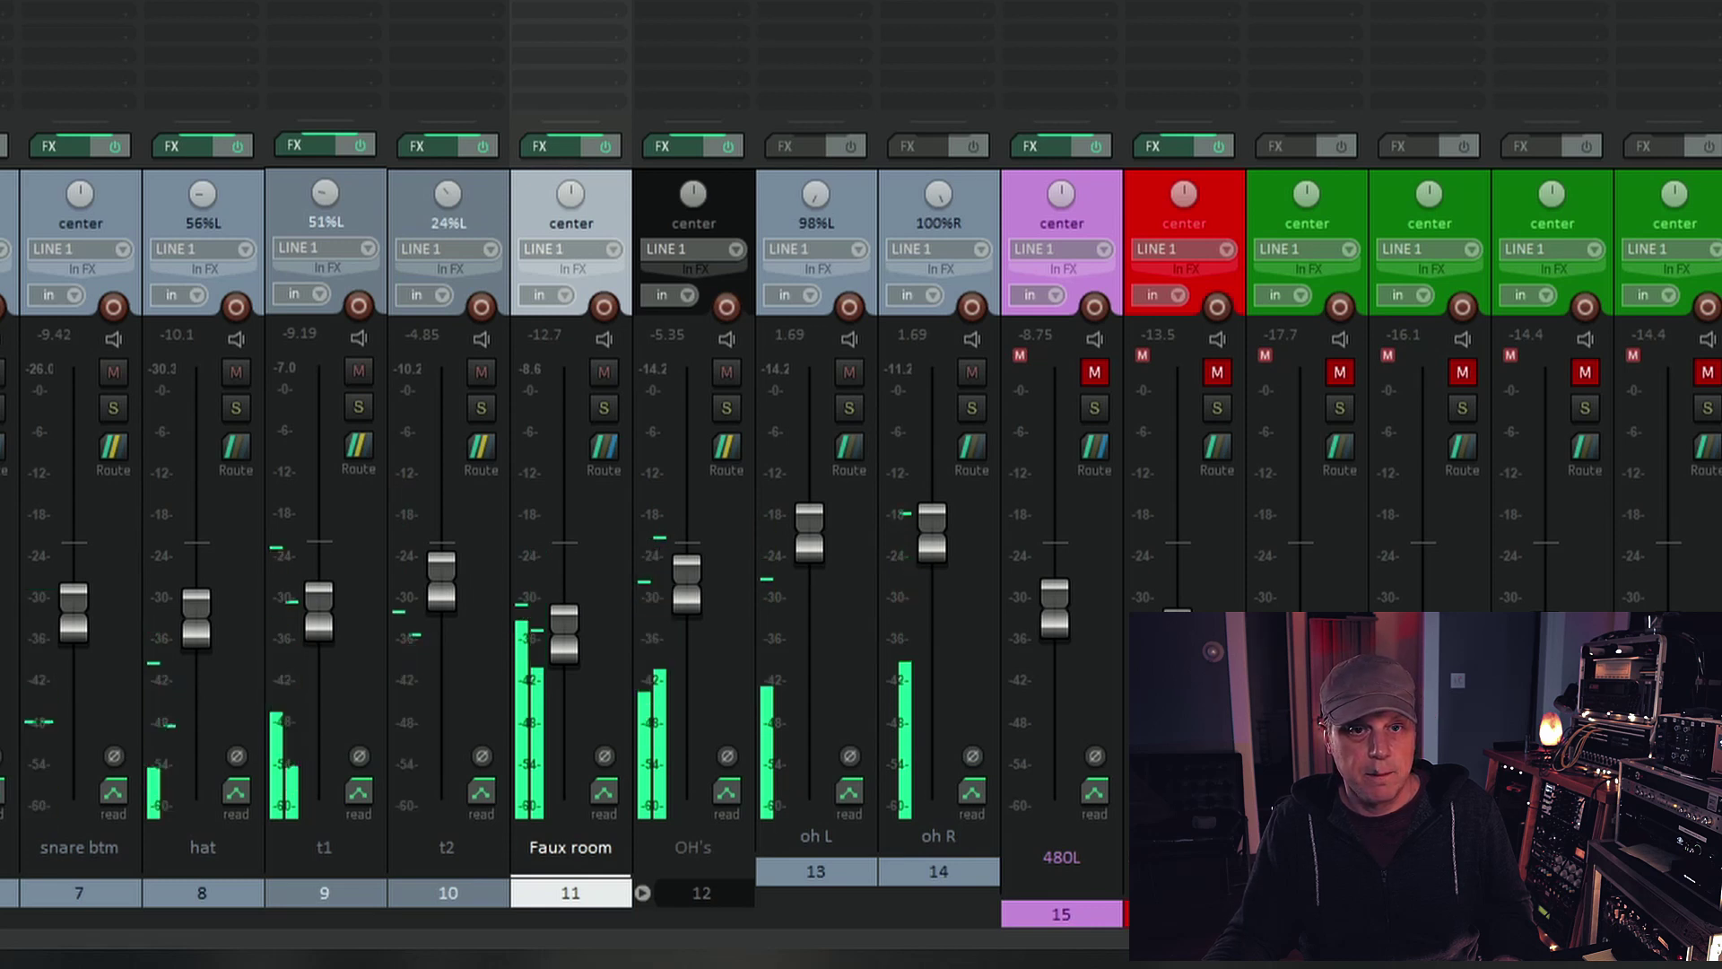
pyautogui.moveTo(554, 621); pyautogui.dragTo(551, 589)
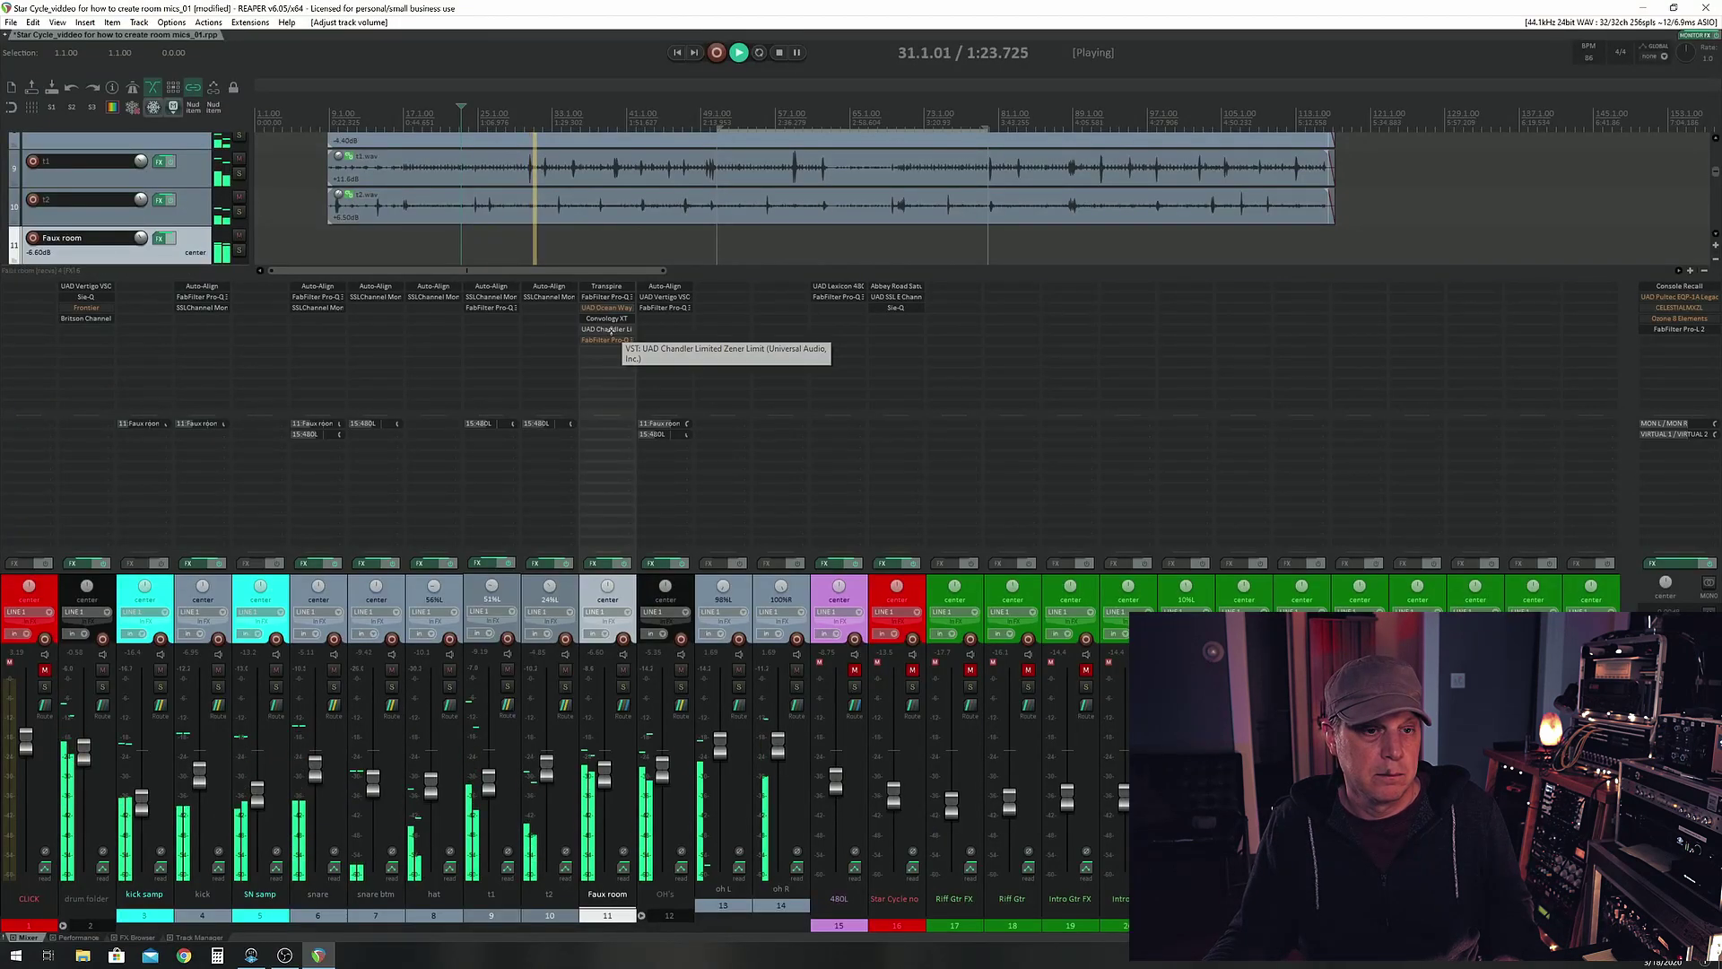
# Stop playback, bypass the Chandler Zener limiter, and insert Pulsar Smasher at the end of the Faux room track's effects chain
pyautogui.press('space')
pyautogui.keyDown('shift'); pyautogui.click(610, 330); pyautogui.keyUp('shift')
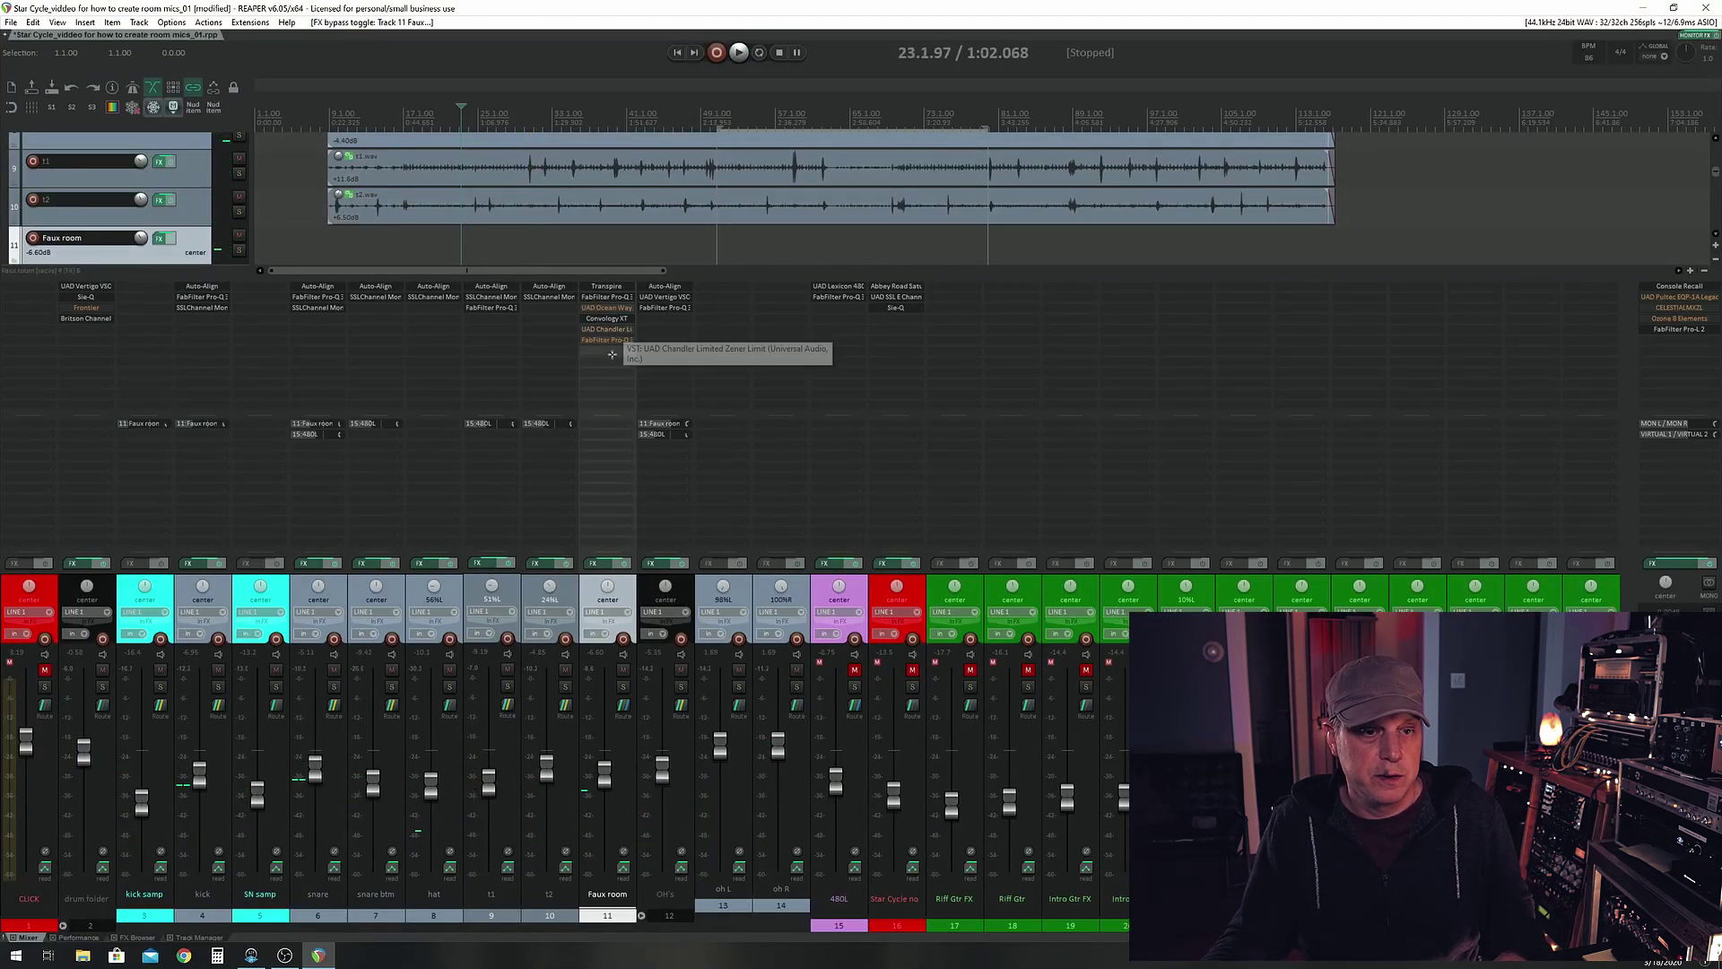
pyautogui.hotkey('ctrl', 'shift', 'f')
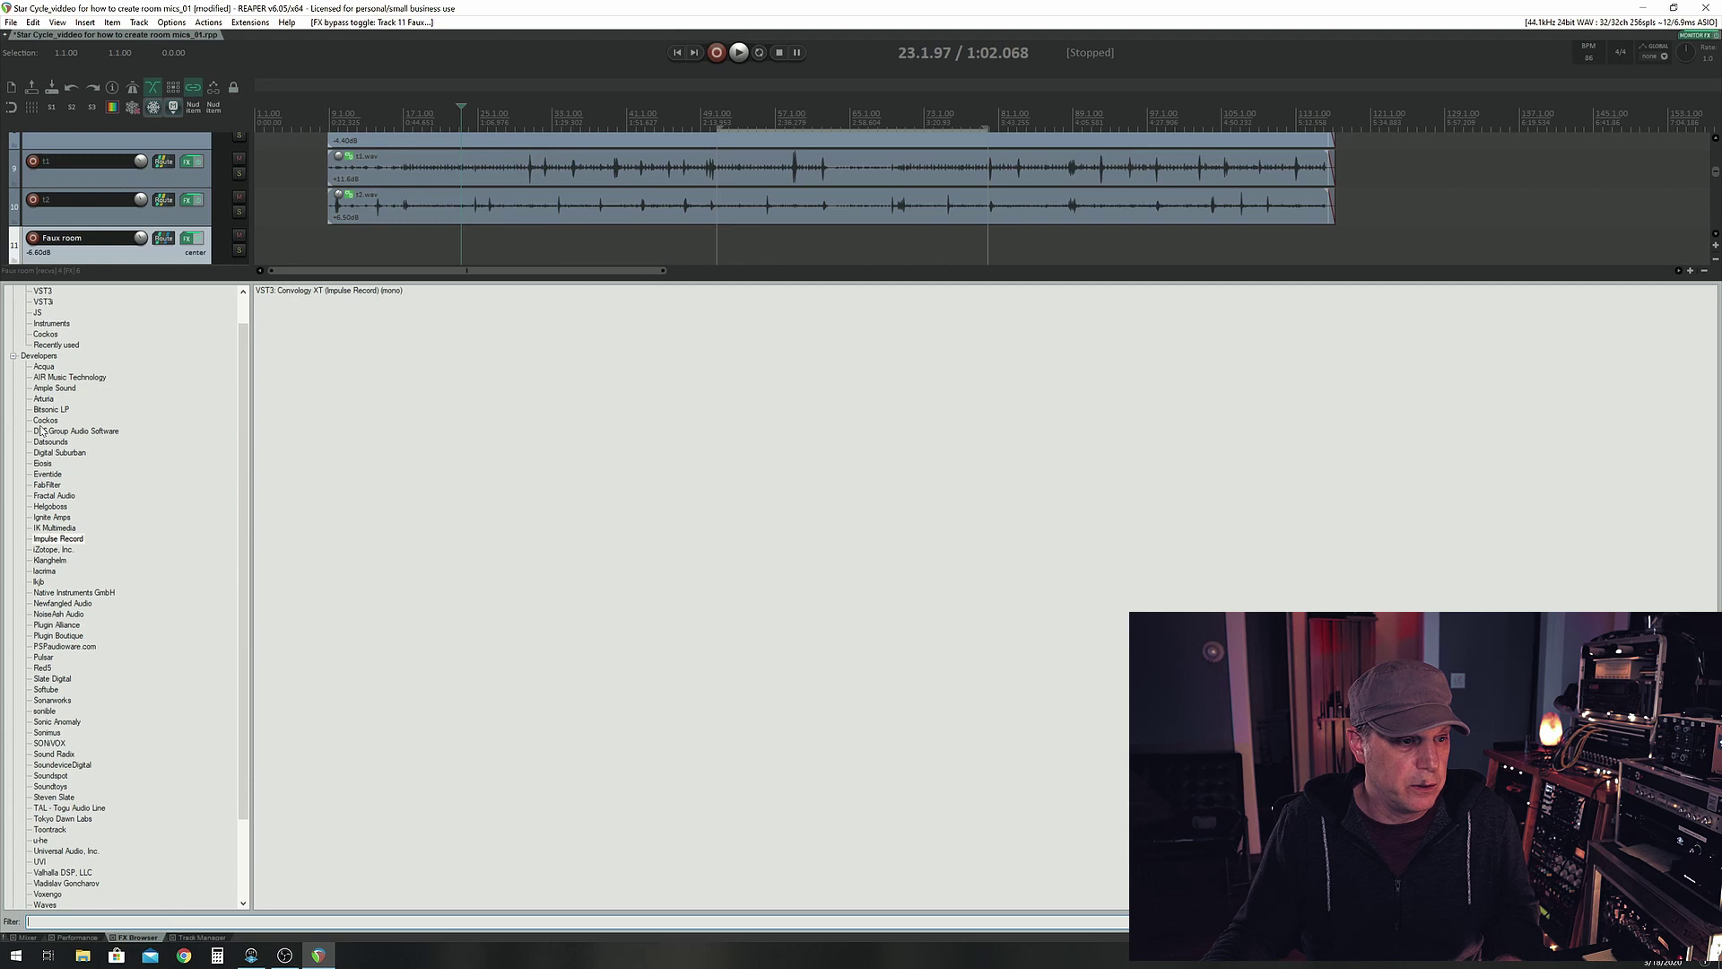
pyautogui.doubleClick(304, 299)
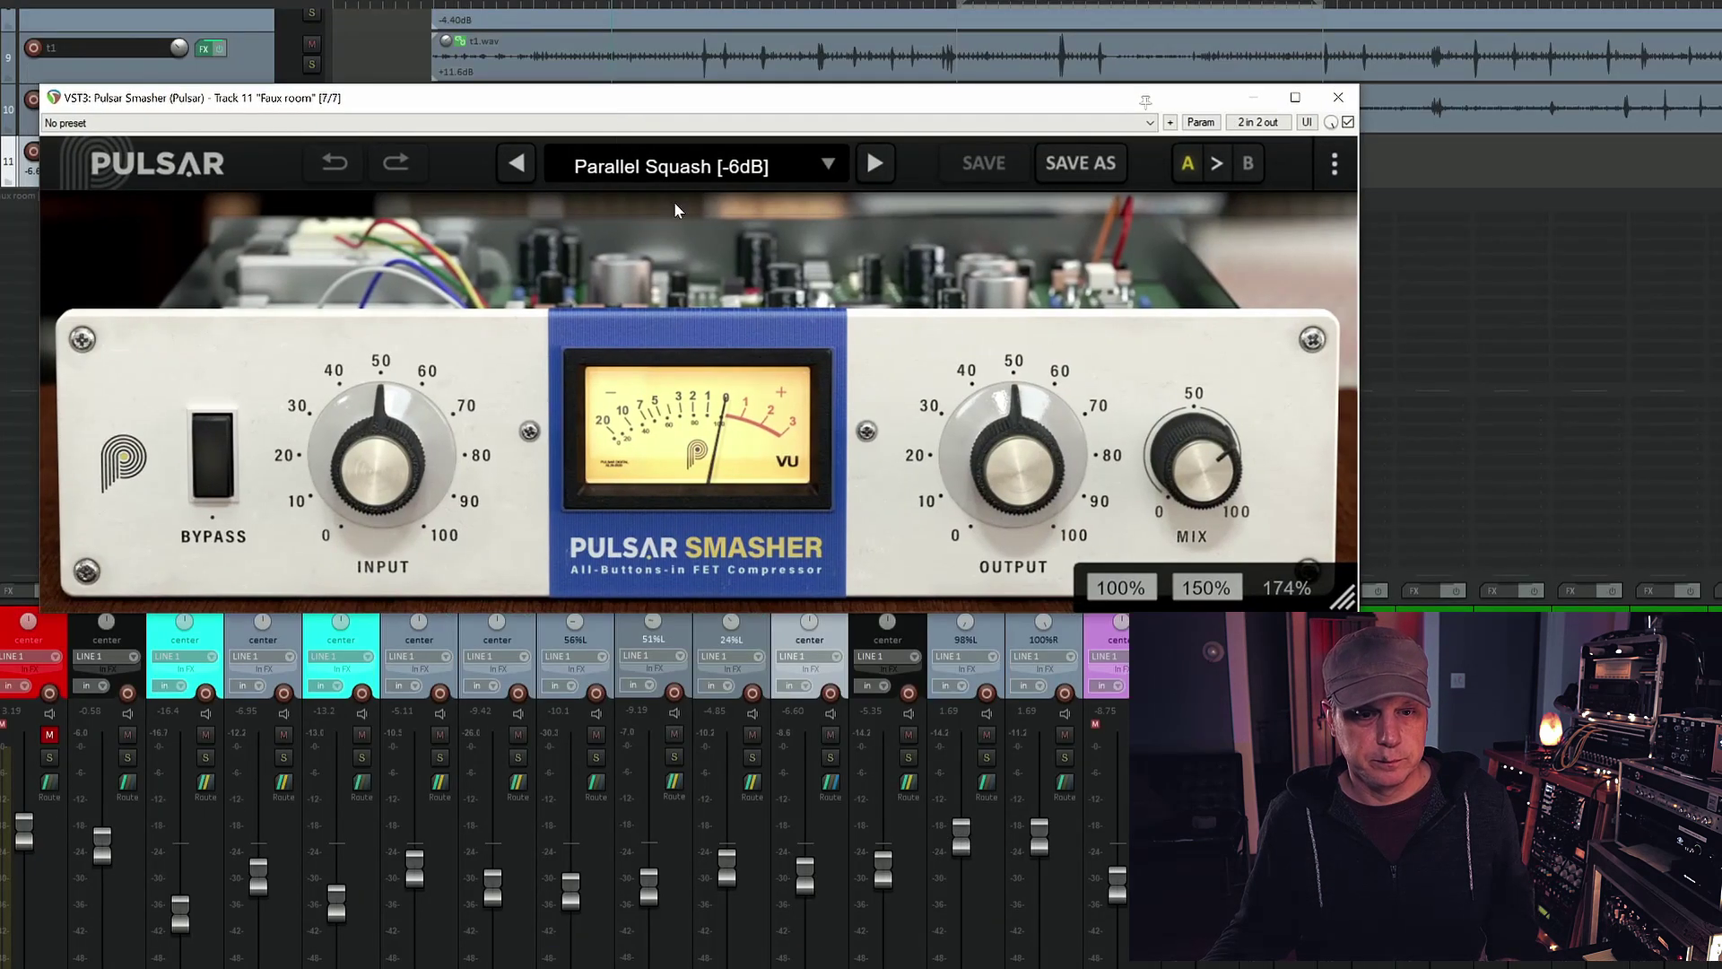
# During playback, set Pulsar Smasher's input between 60 and 70, its mix to 100 % and its output to -2.16 dB
pyautogui.press('space')
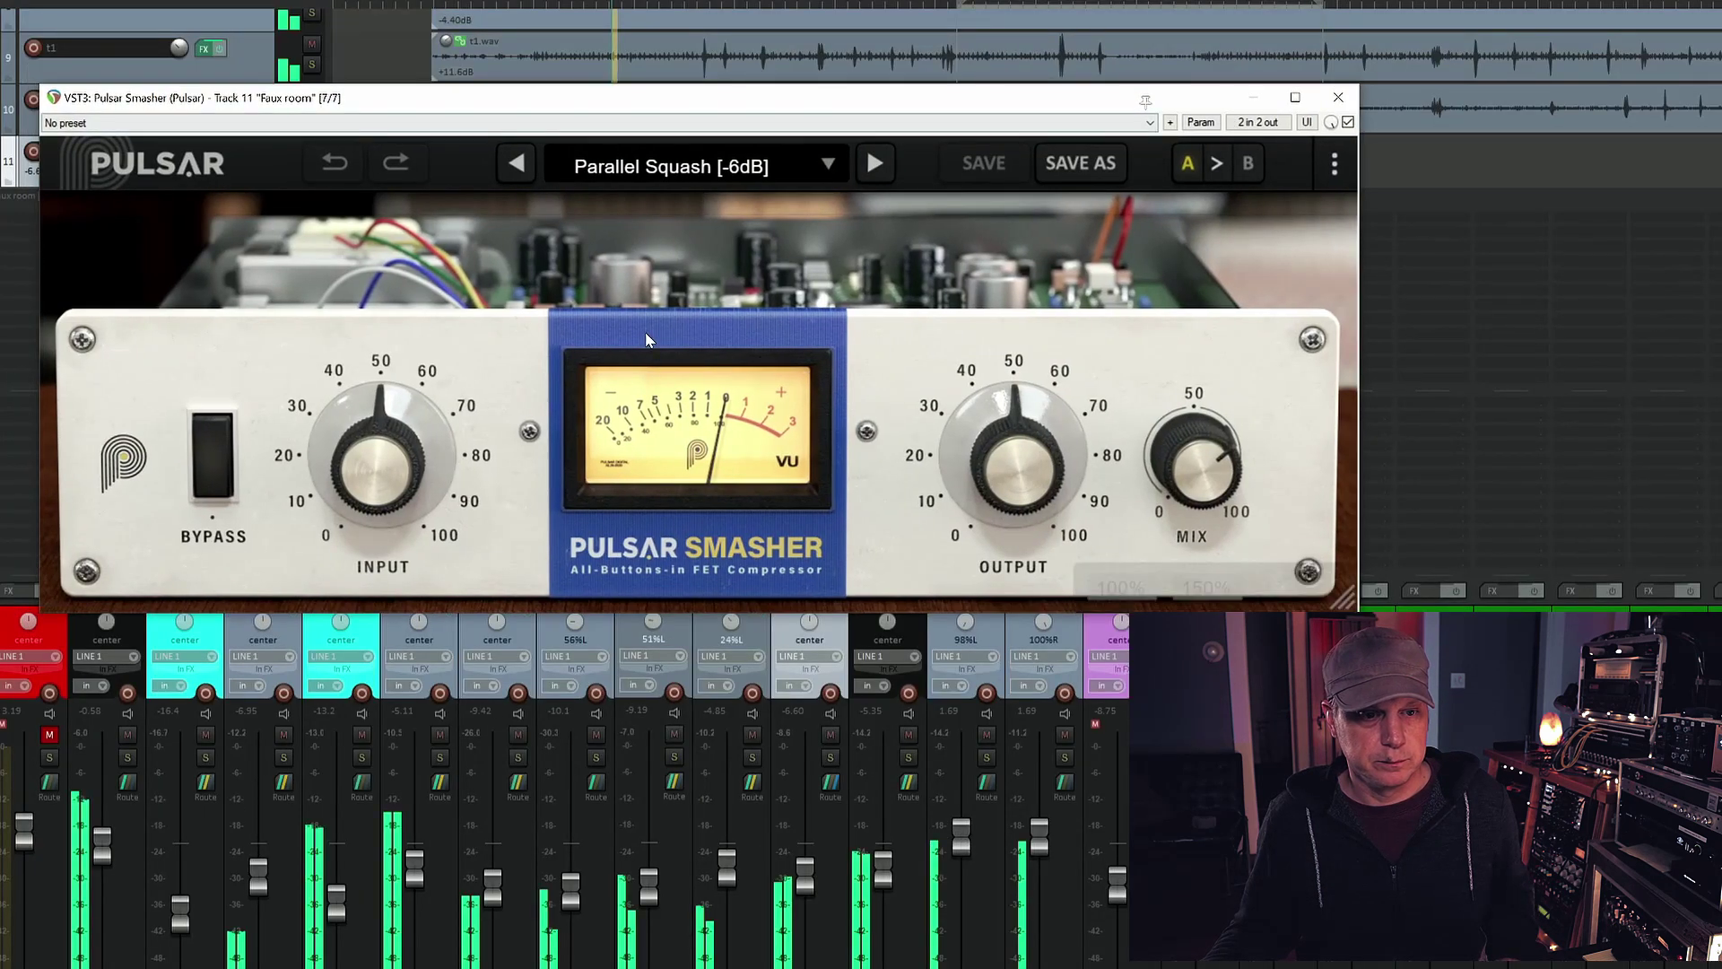
pyautogui.moveTo(387, 532); pyautogui.dragTo(556, 416)
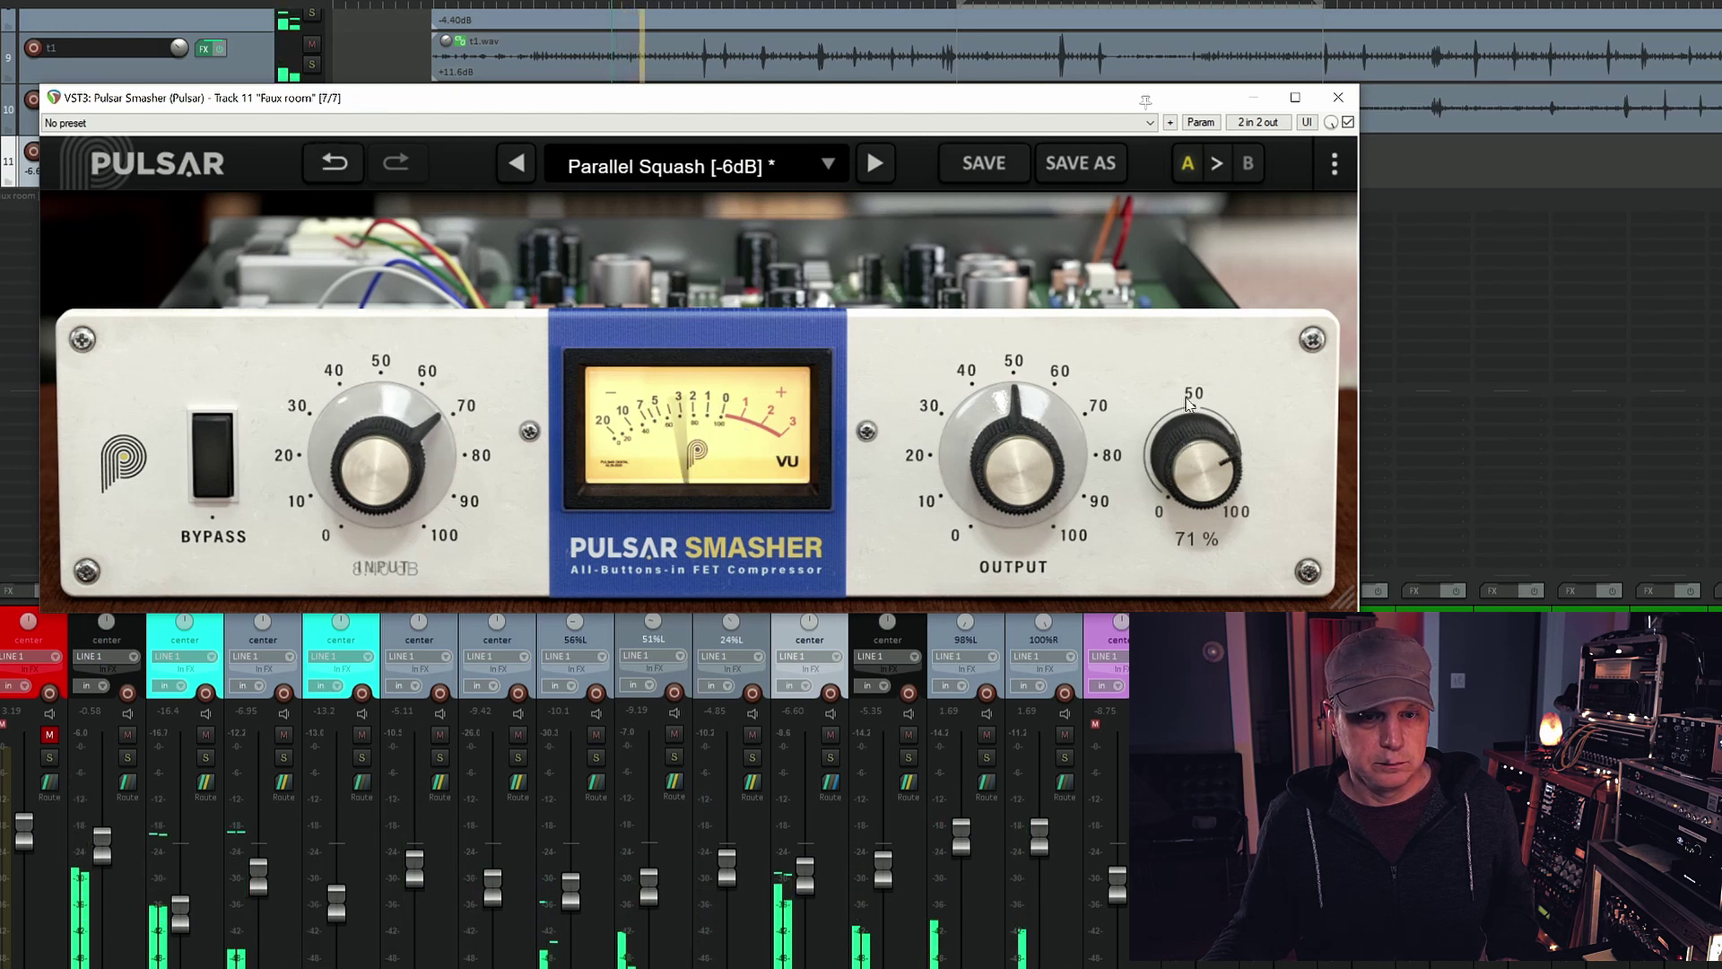
pyautogui.moveTo(1189, 404); pyautogui.dragTo(1246, 404)
pyautogui.moveTo(1022, 418); pyautogui.dragTo(1004, 422)
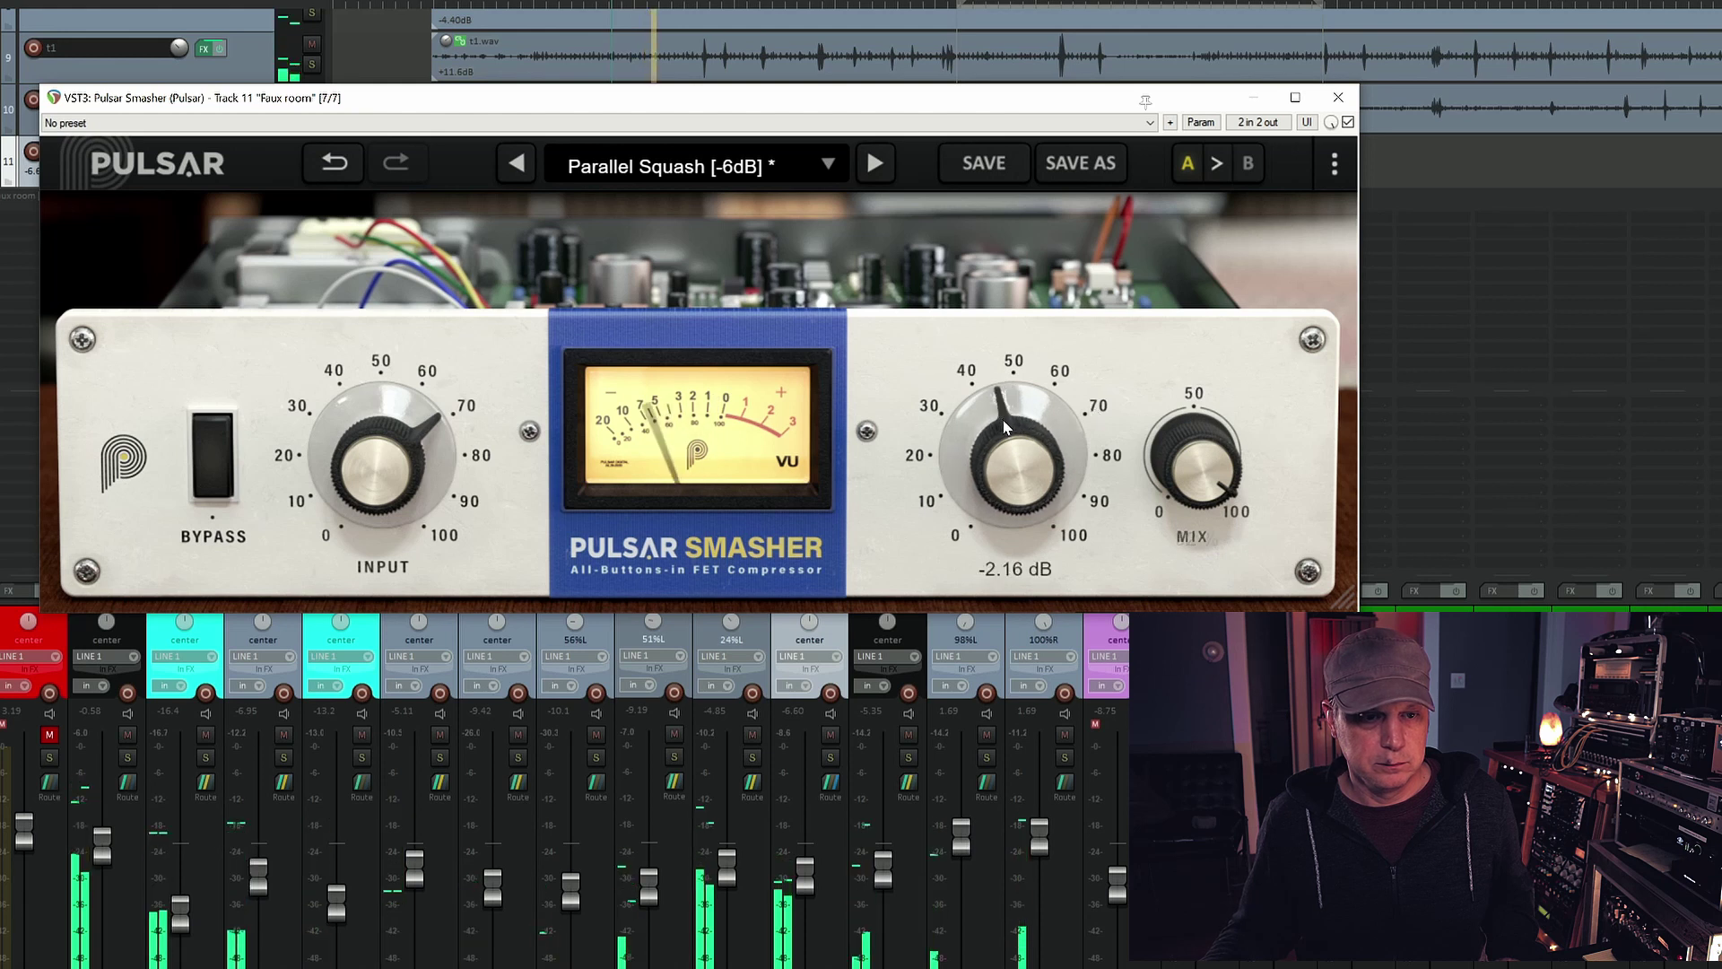
# Compare Pulsar Smasher bypassed and active, close it, and raise the Faux room track's volume to -4.69 dB
pyautogui.click(205, 454)
pyautogui.click(207, 462)
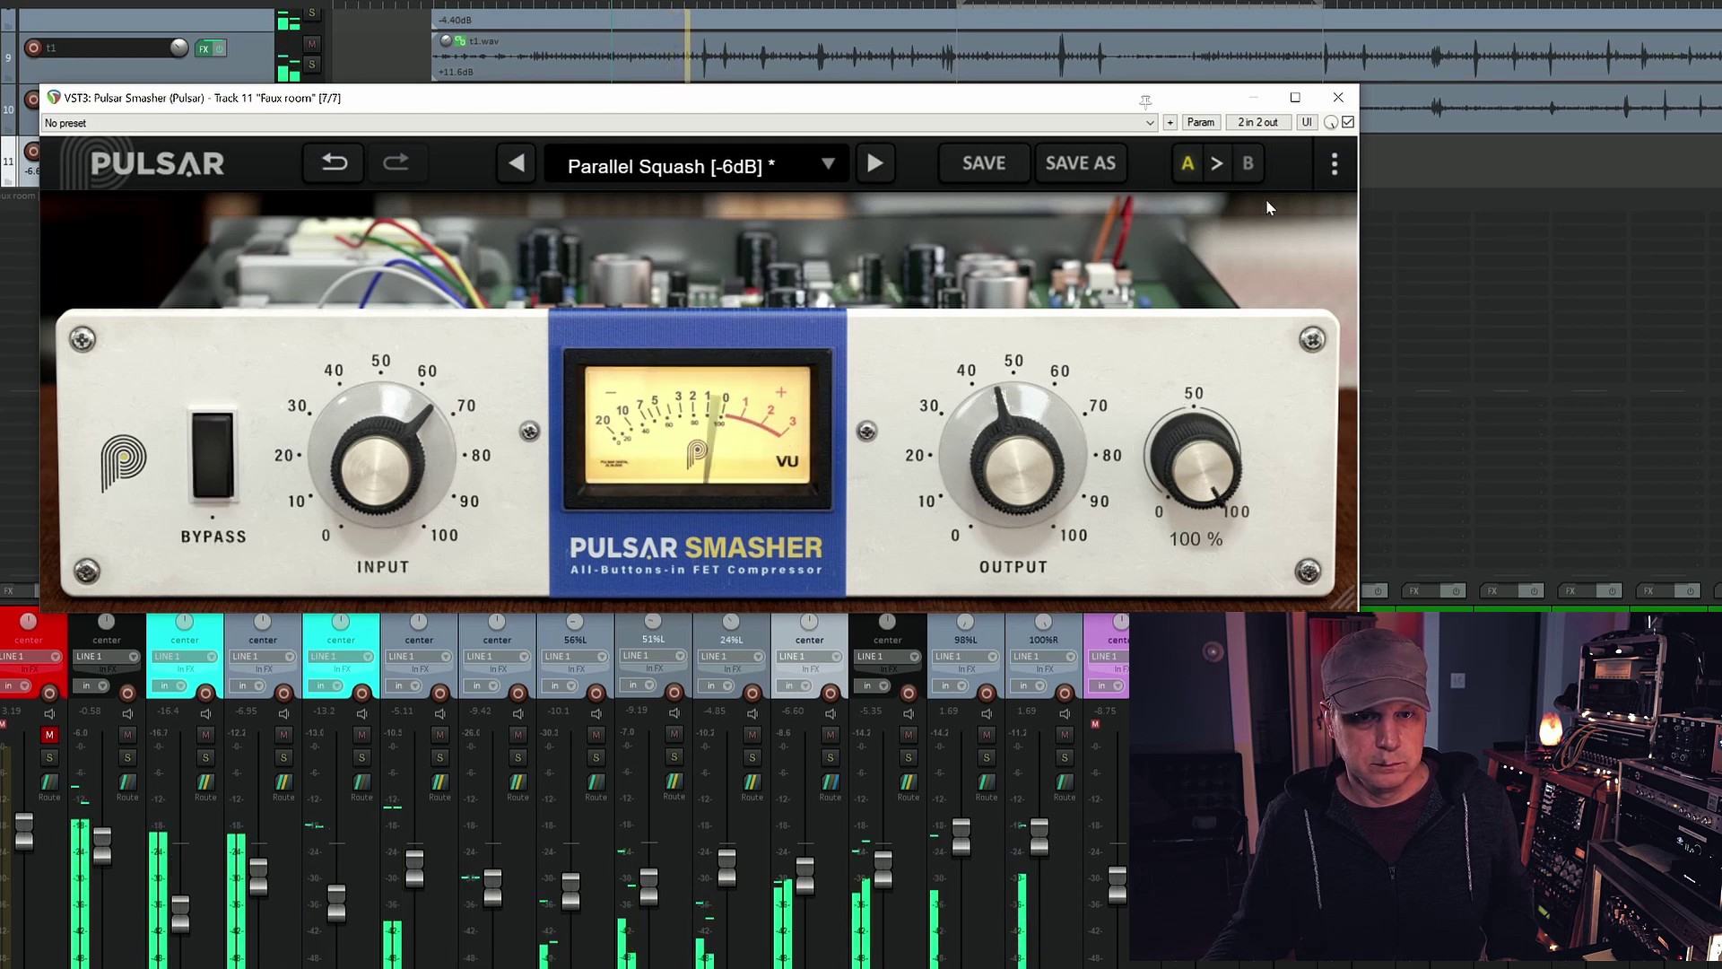
pyautogui.click(1337, 99)
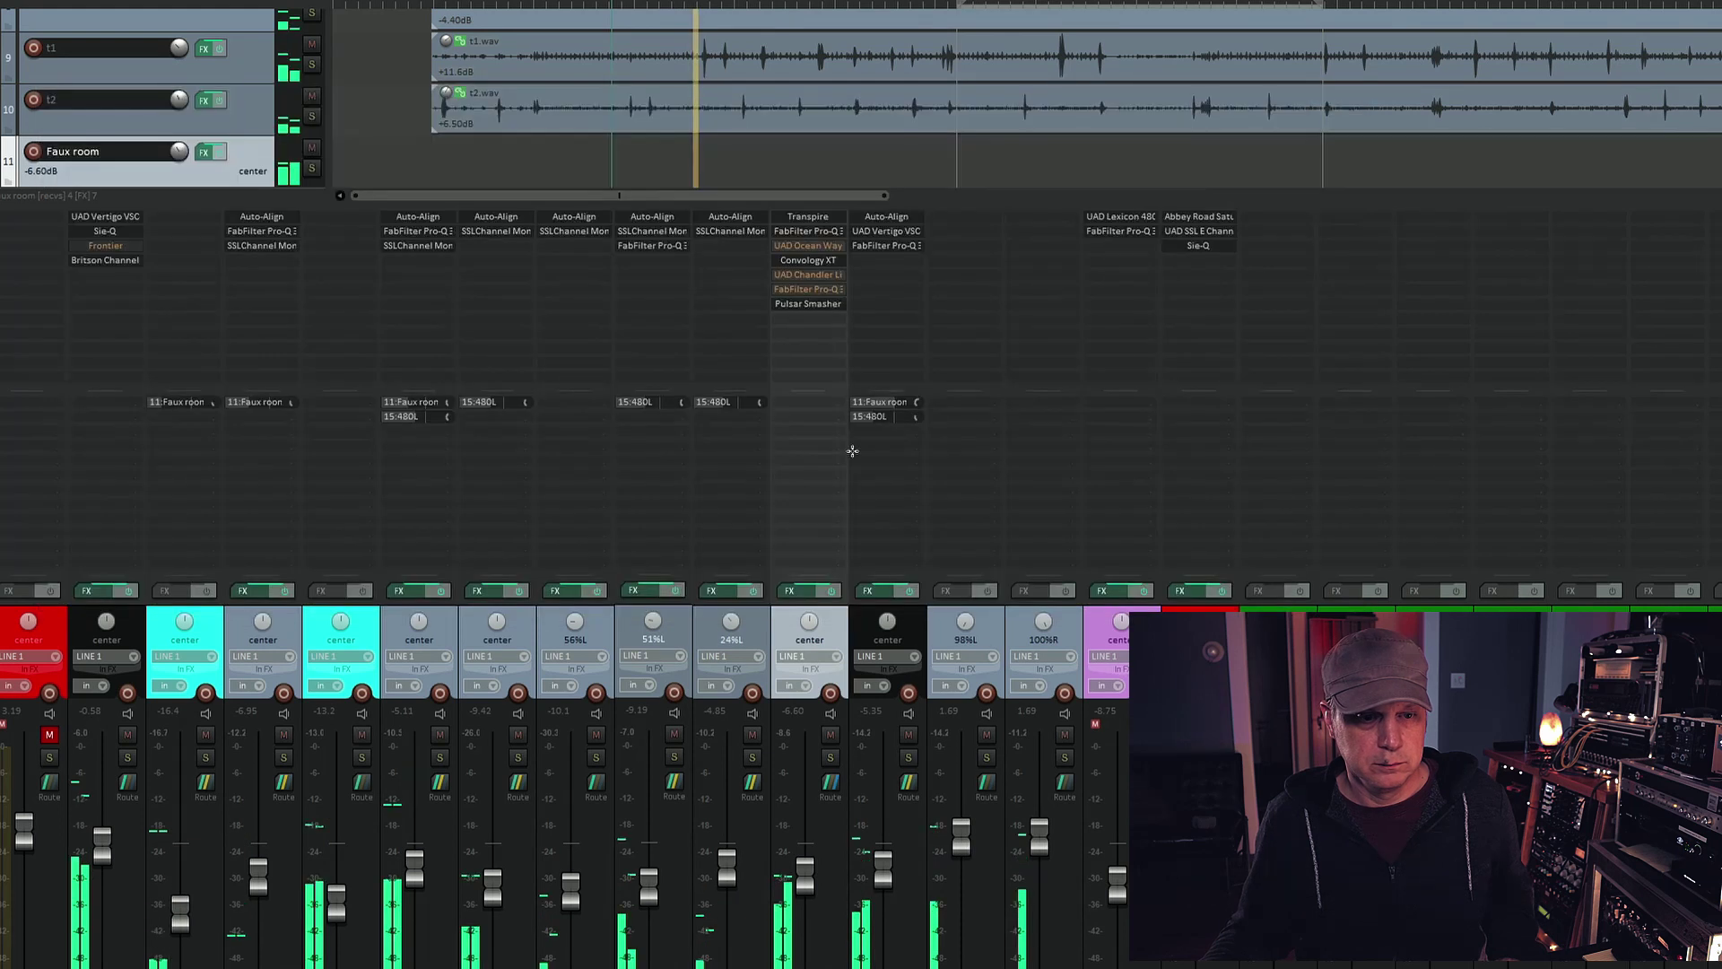
pyautogui.moveTo(806, 903); pyautogui.dragTo(806, 890)
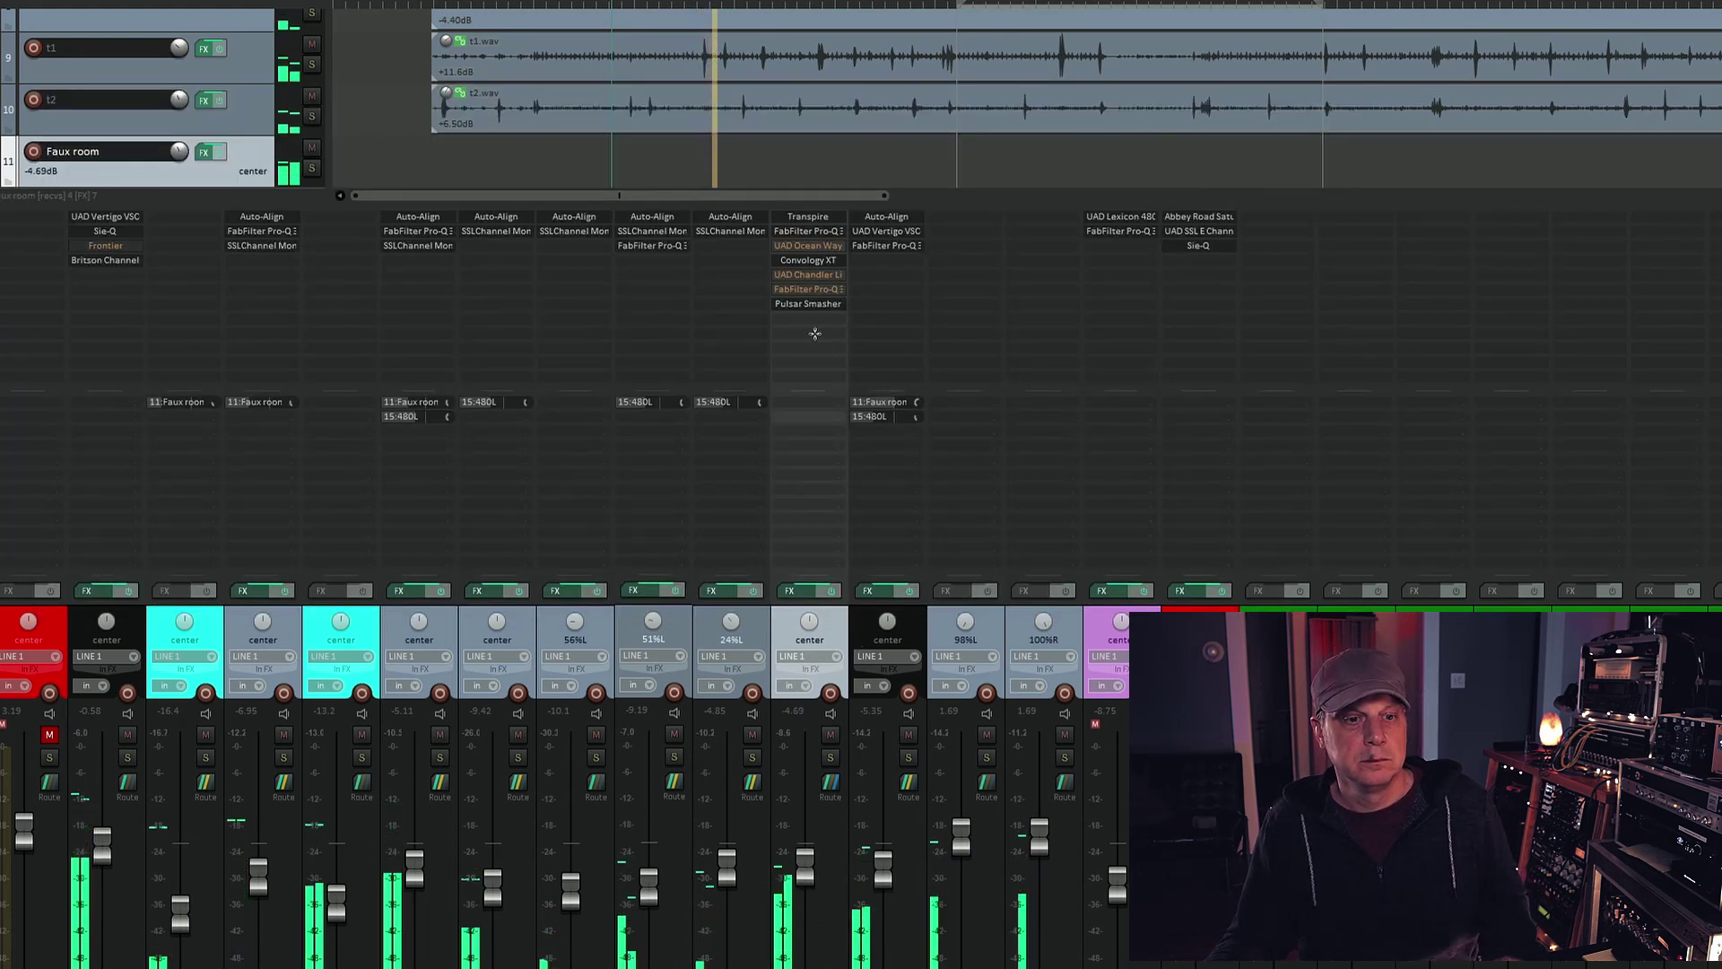
# Move the bypassed FabFilter Pro-Q 3 after Pulsar Smasher in the Faux room track's effects chain and enable it
pyautogui.moveTo(806, 298); pyautogui.dragTo(805, 290)
pyautogui.click(800, 304)
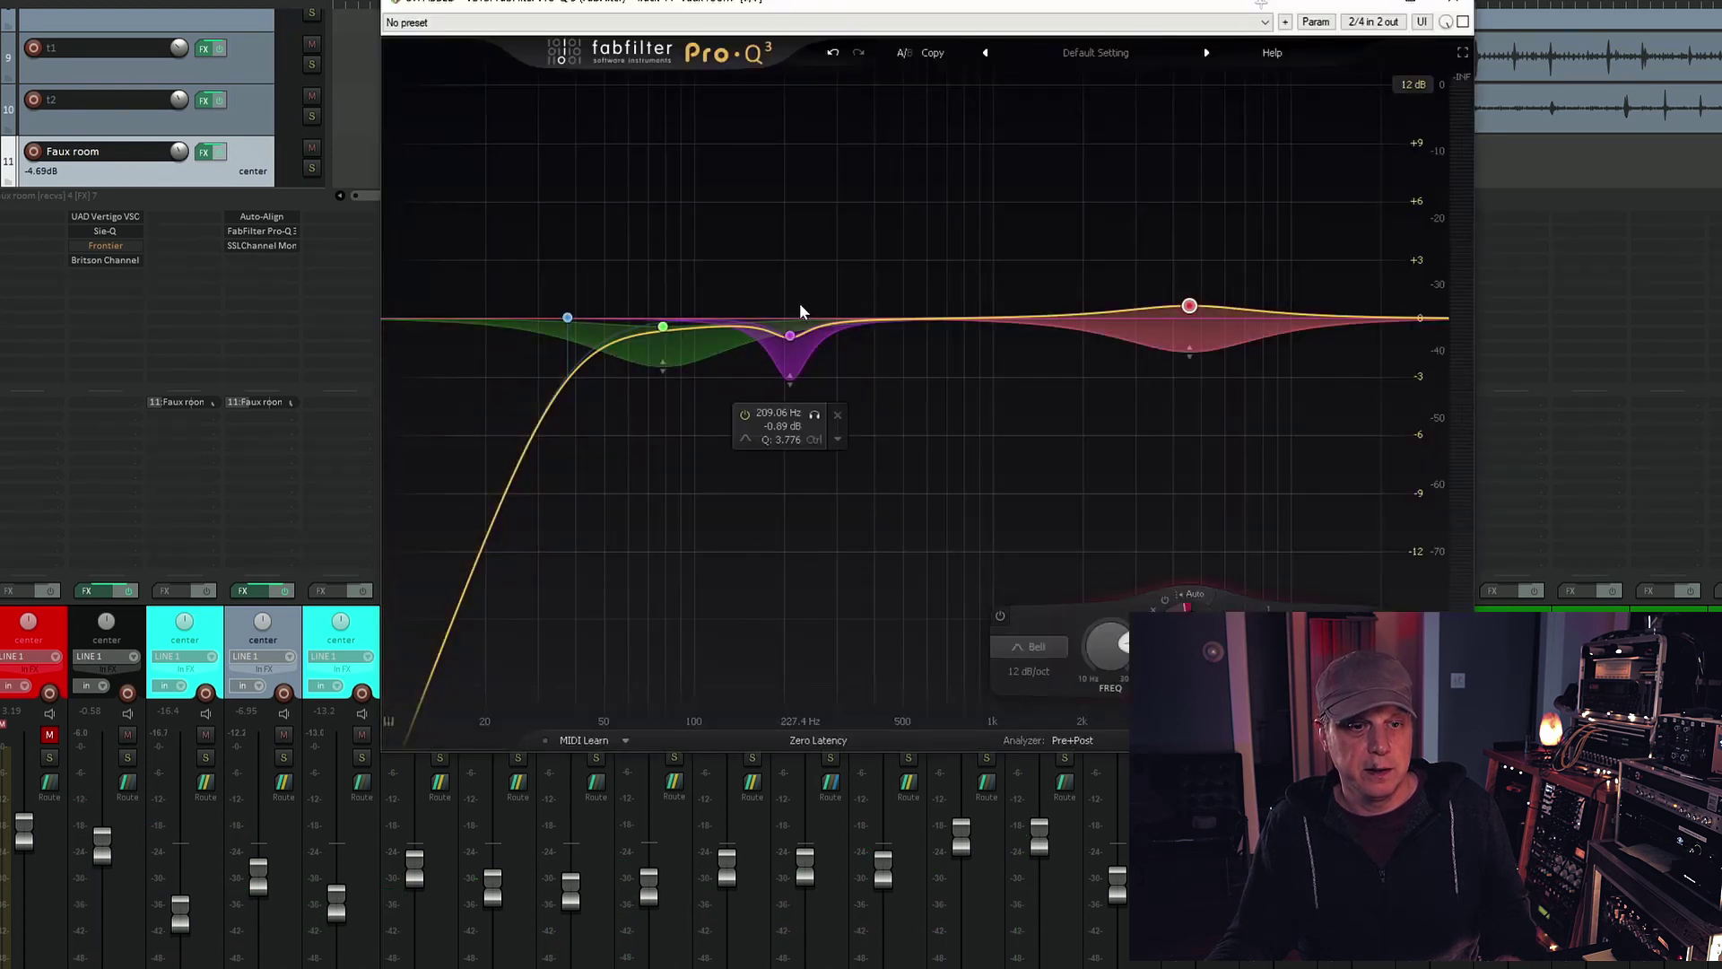
pyautogui.click(1463, 22)
# Set the highest Pro-Q 3 band to 7288.2 Hz at +1.17 dB during playback and close the equalizer
pyautogui.moveTo(1189, 306); pyautogui.dragTo(1250, 295)
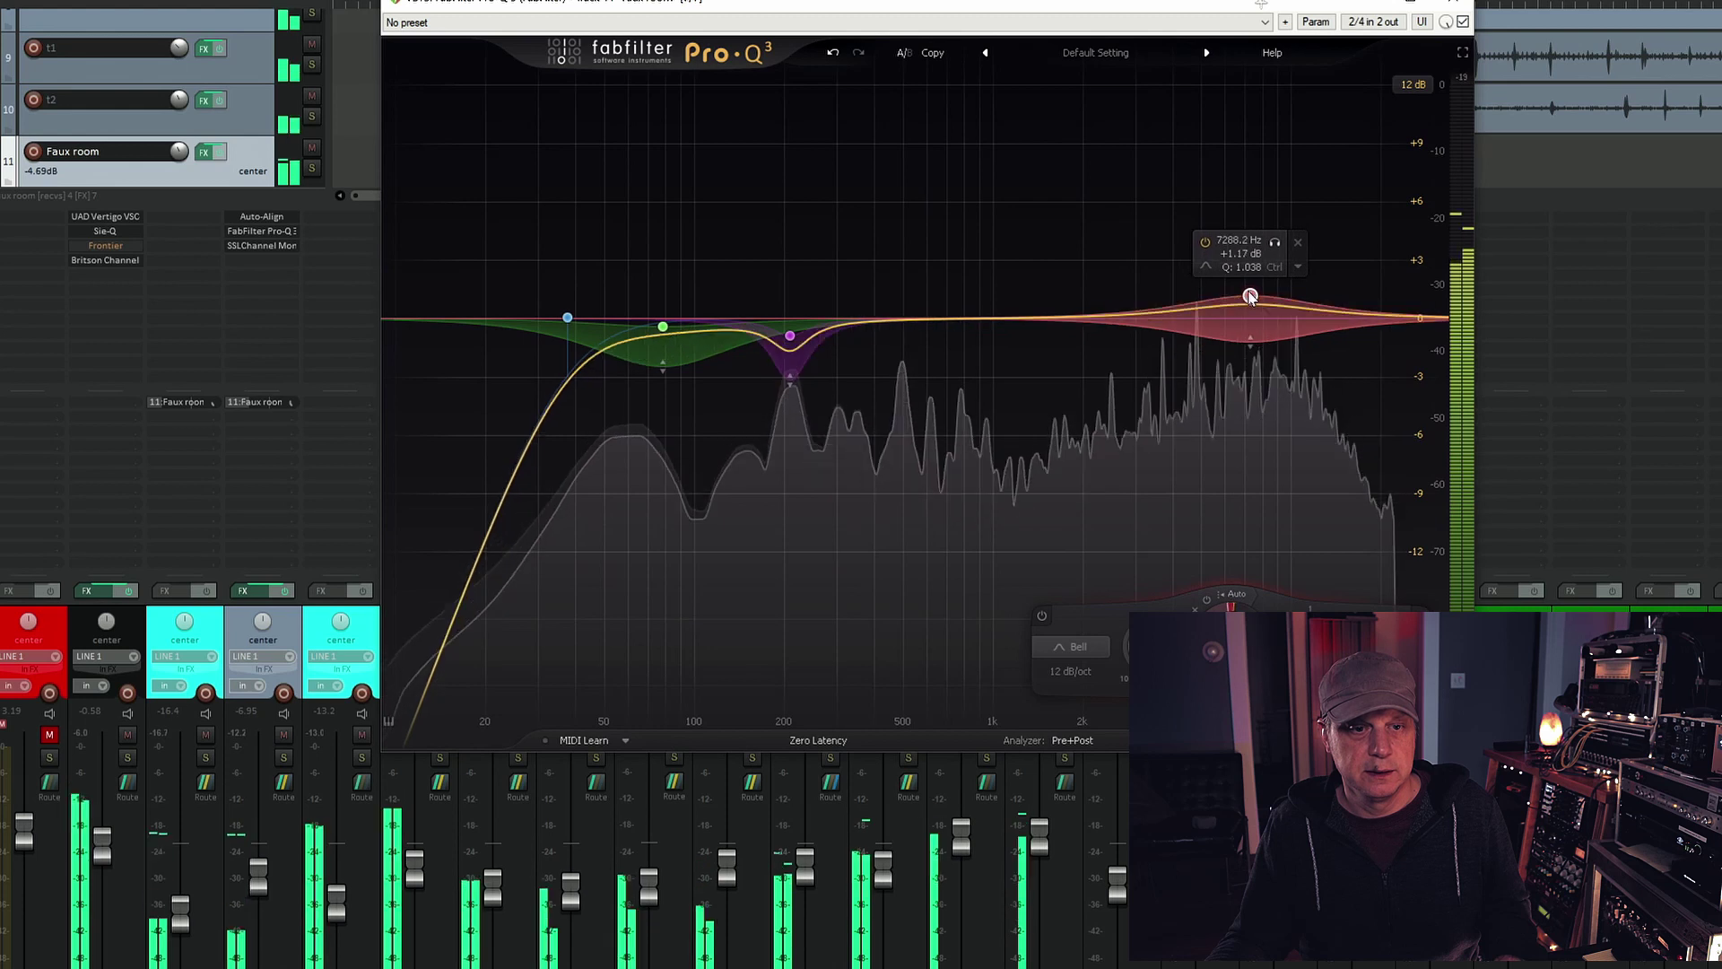
pyautogui.click(789, 335)
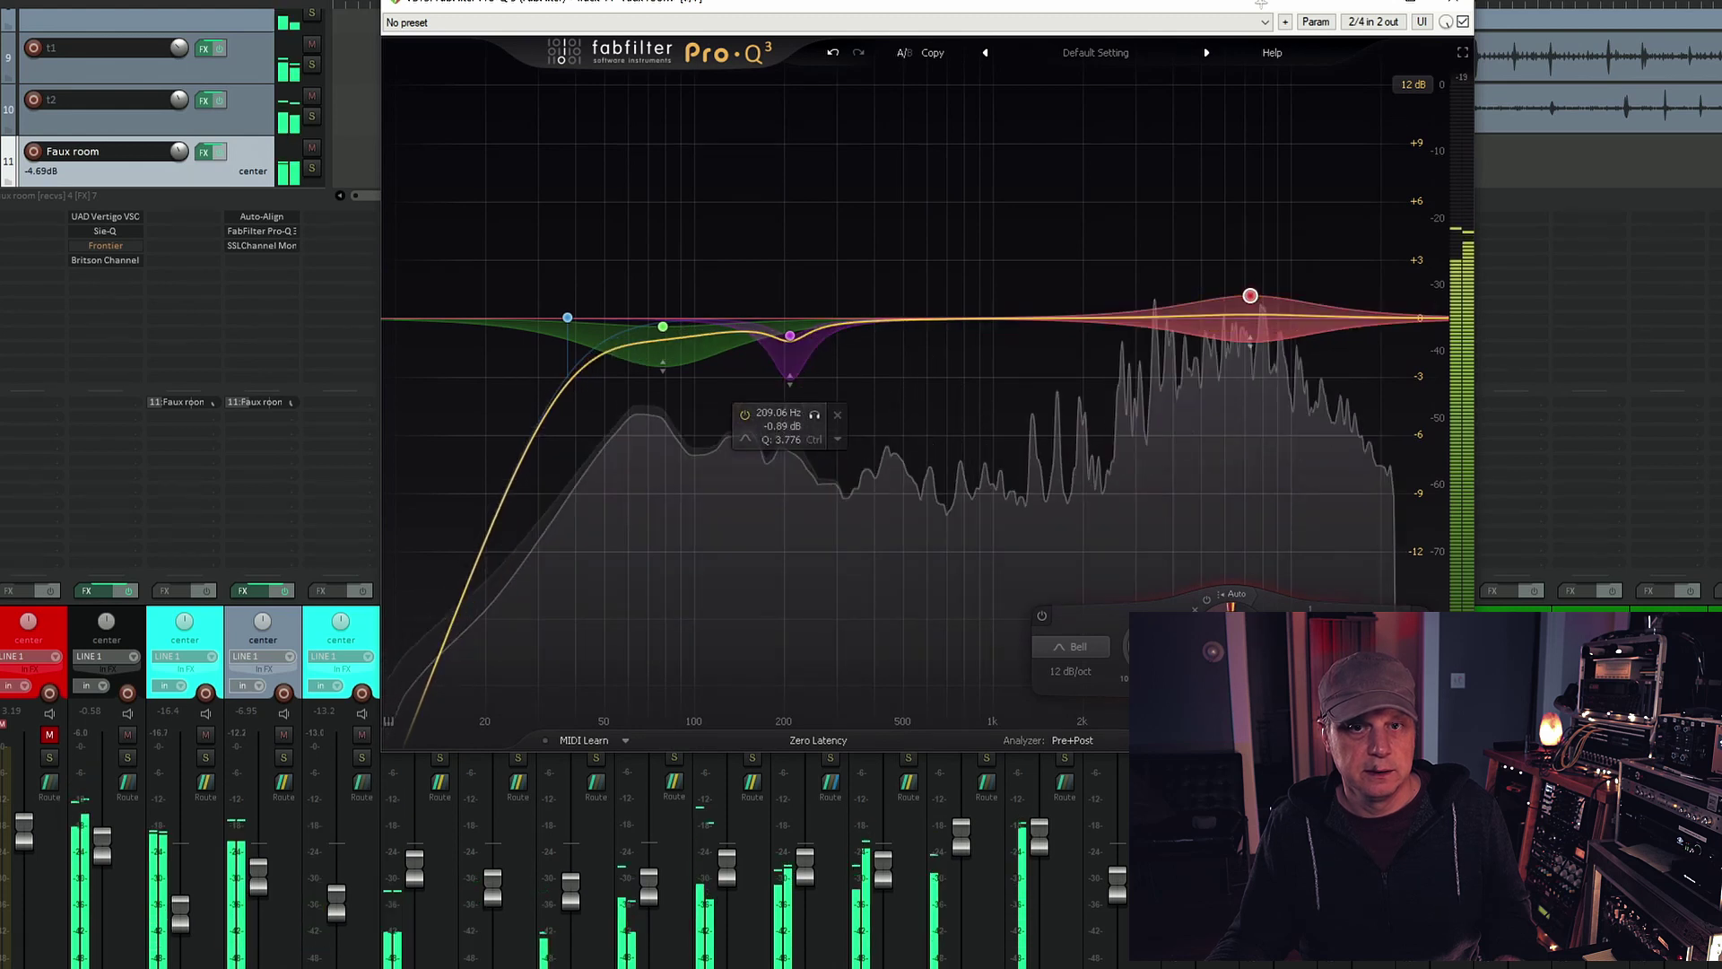
pyautogui.click(1461, 4)
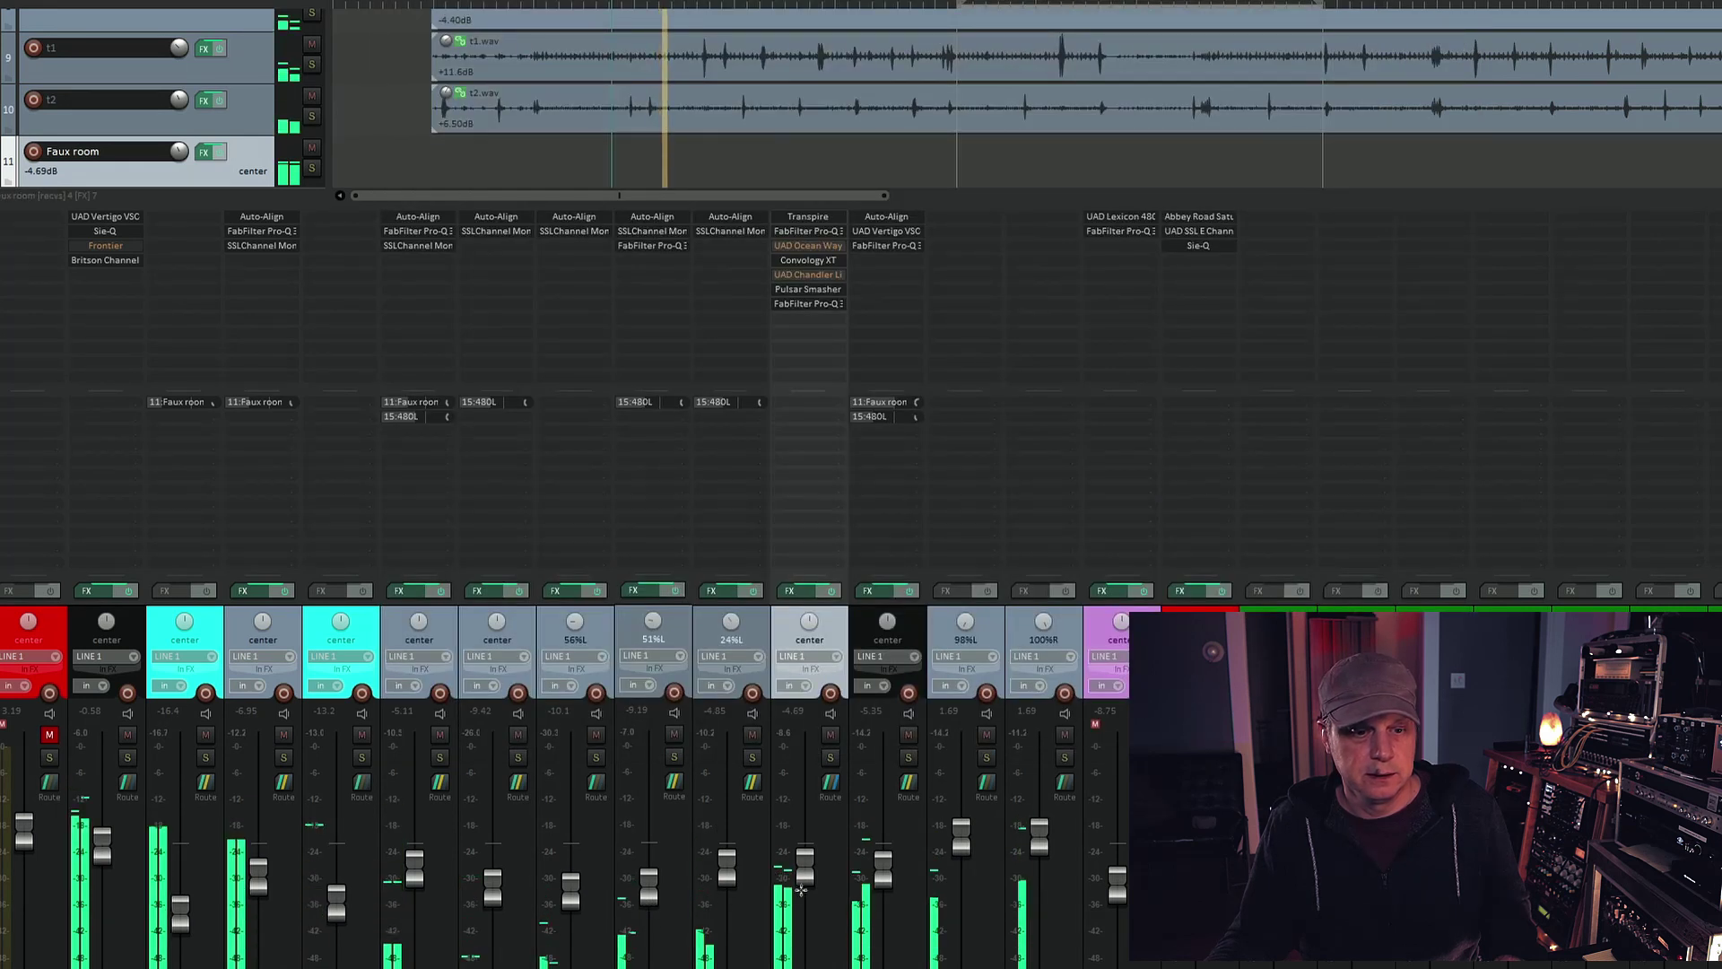
# Lower the Faux room track's volume to -10.66 dB and fine-tune Pulsar Smasher's input to 6.96 dB
pyautogui.moveTo(799, 863); pyautogui.dragTo(804, 886)
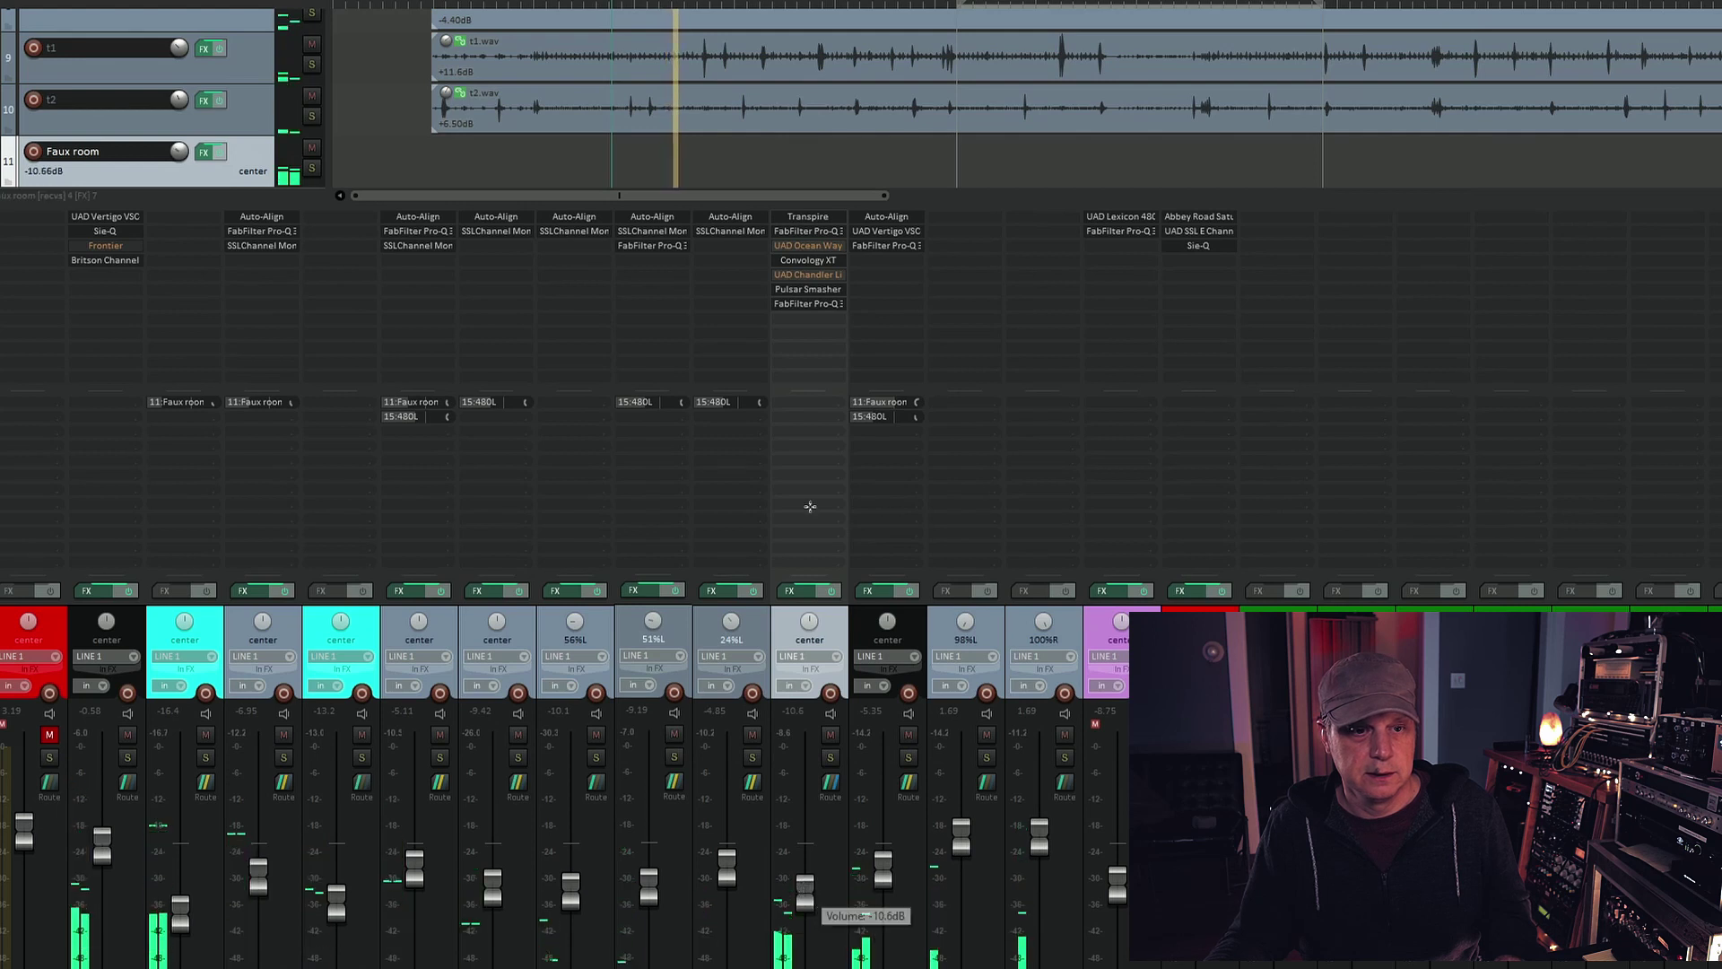
pyautogui.click(806, 289)
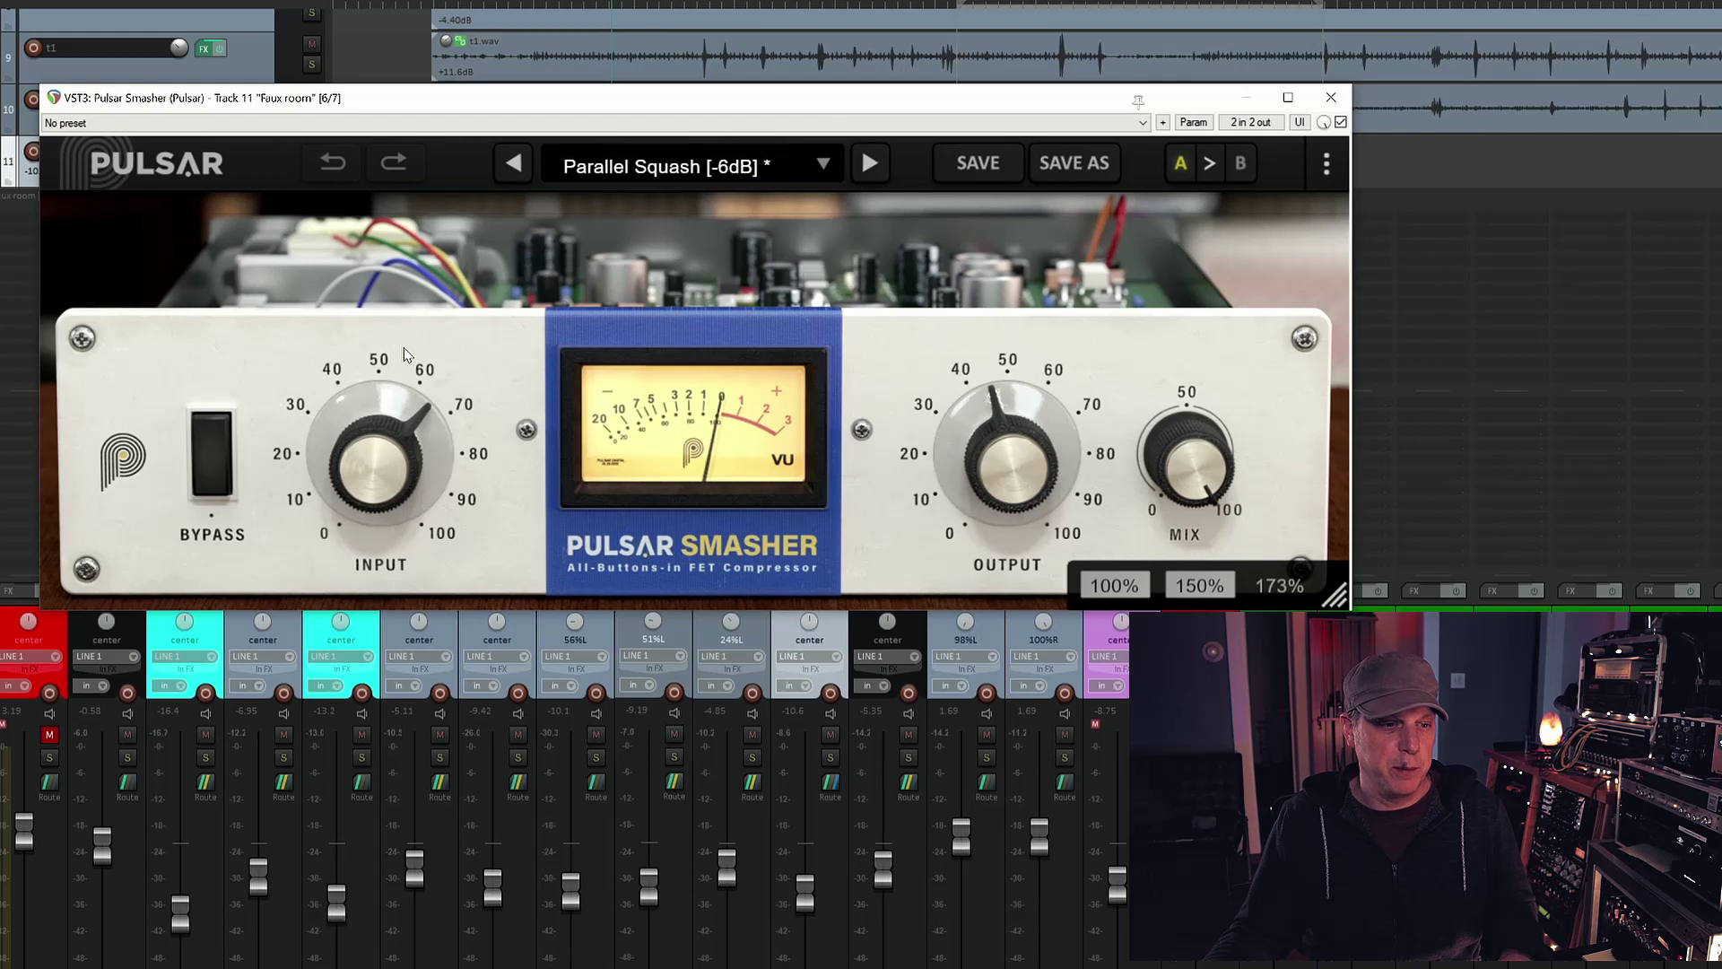
pyautogui.scroll(-1, 400, 412)
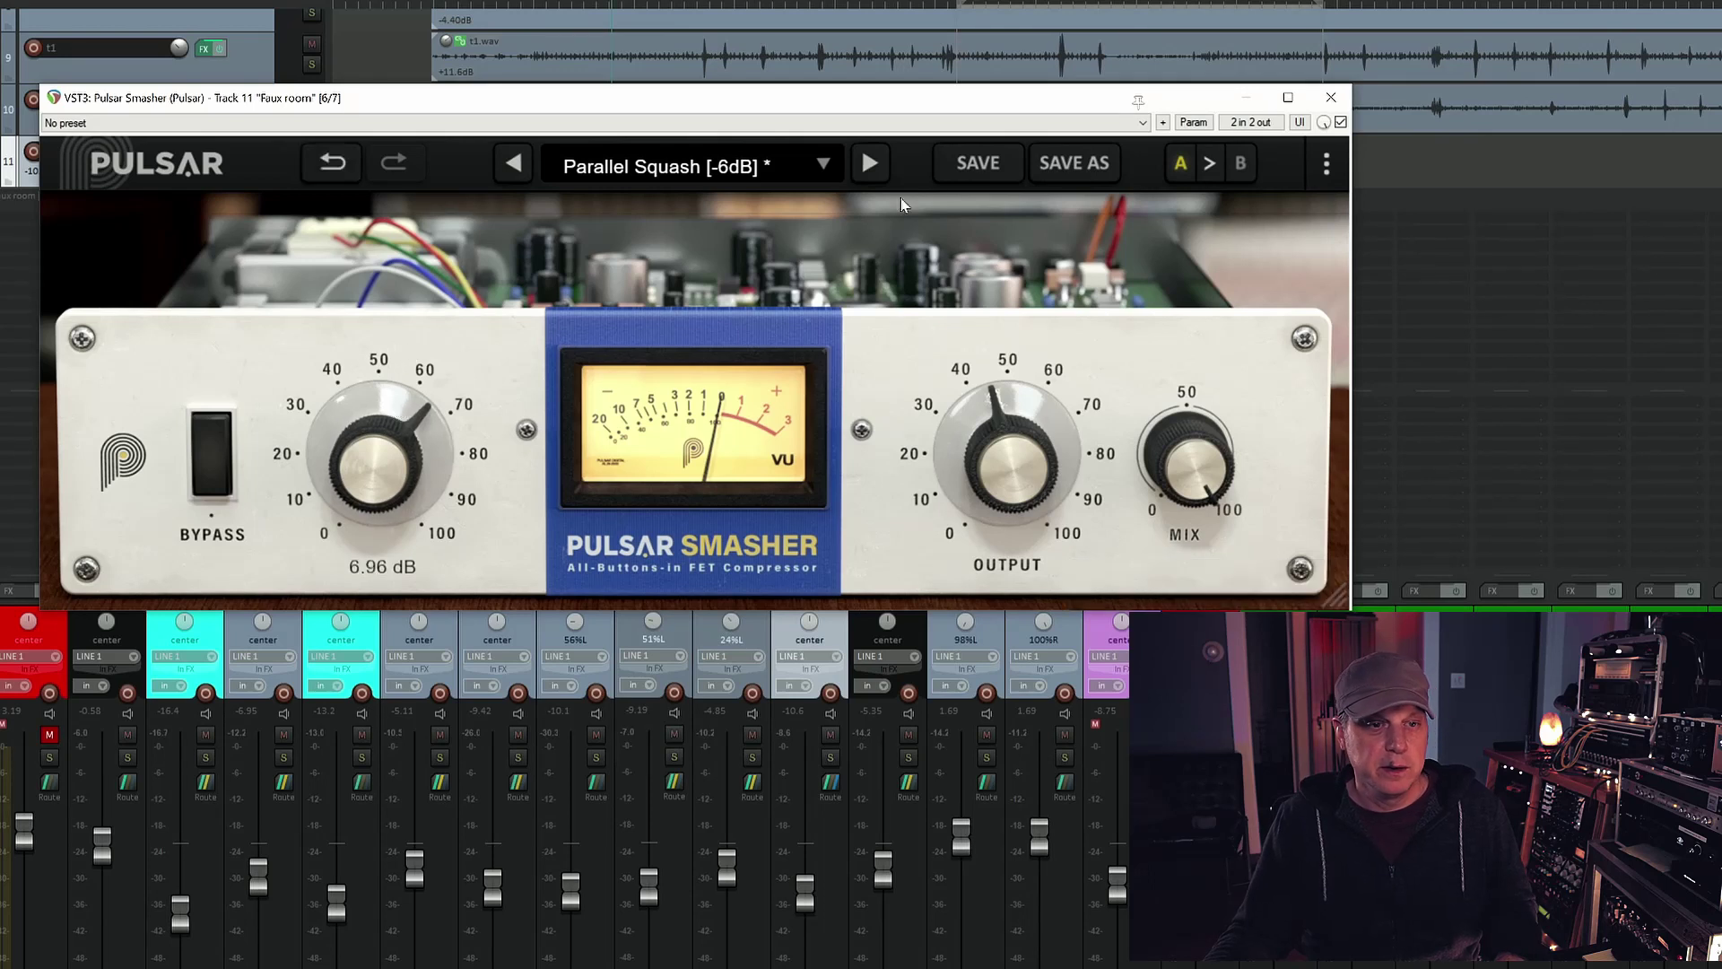
pyautogui.click(1331, 98)
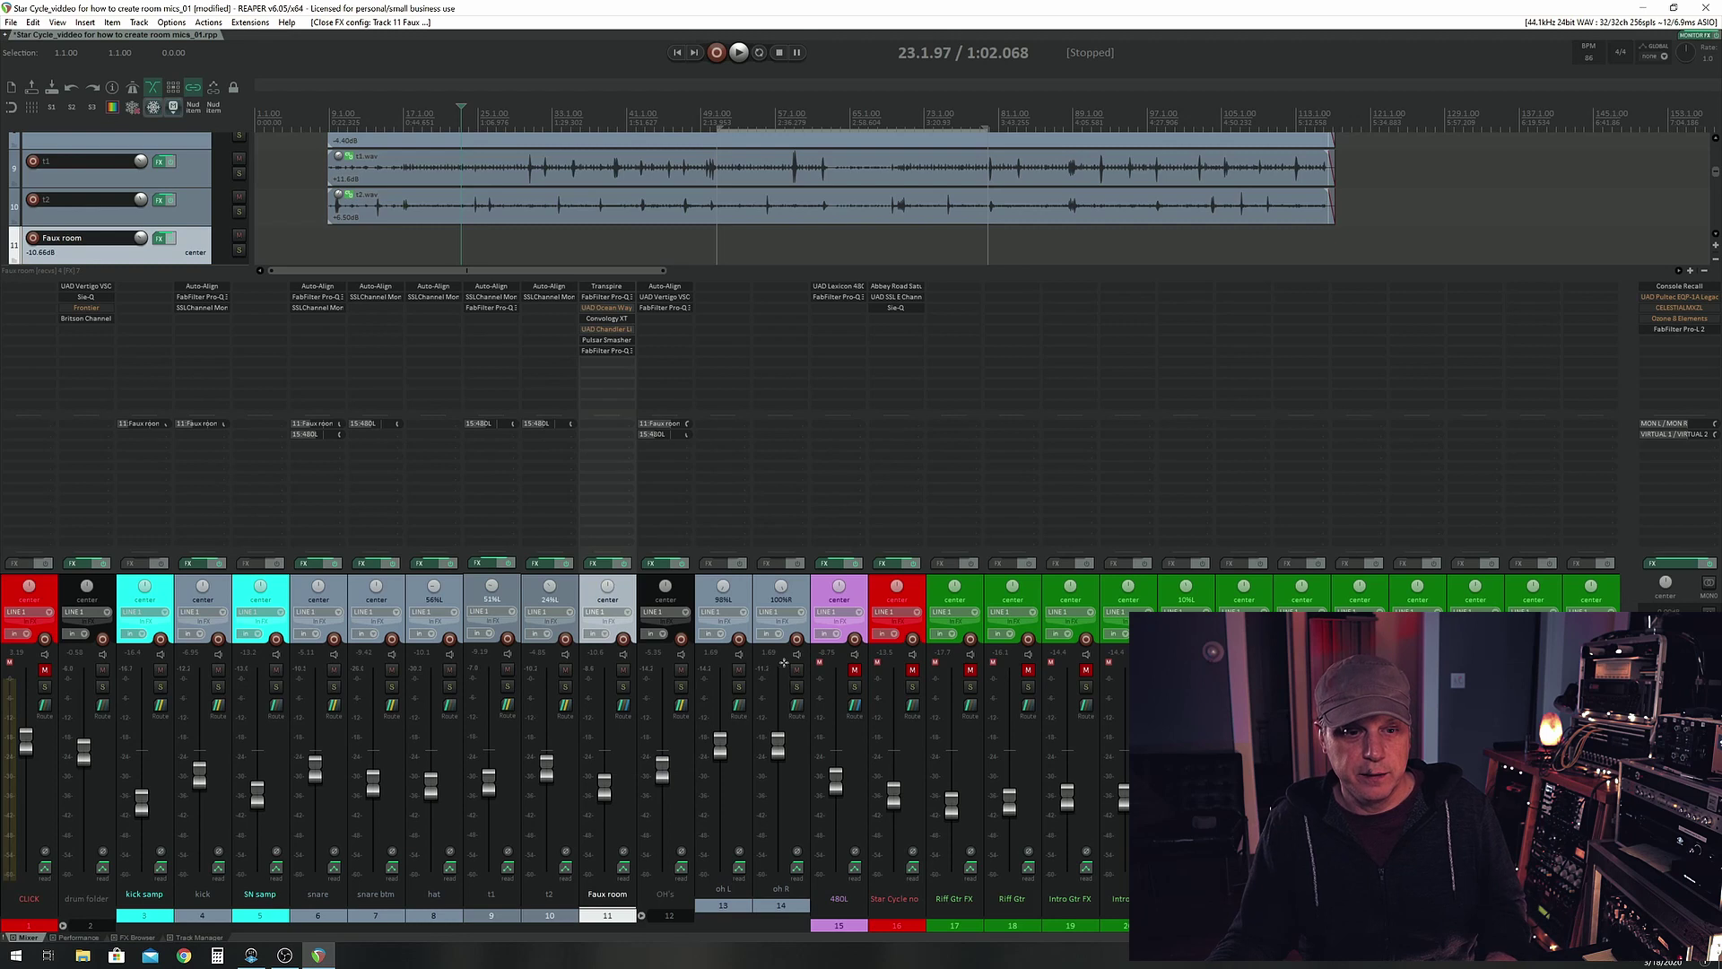
# Play back the drum mix and inspect the Convology XT settings on the Faux room track
pyautogui.press('space')
pyautogui.press('space')
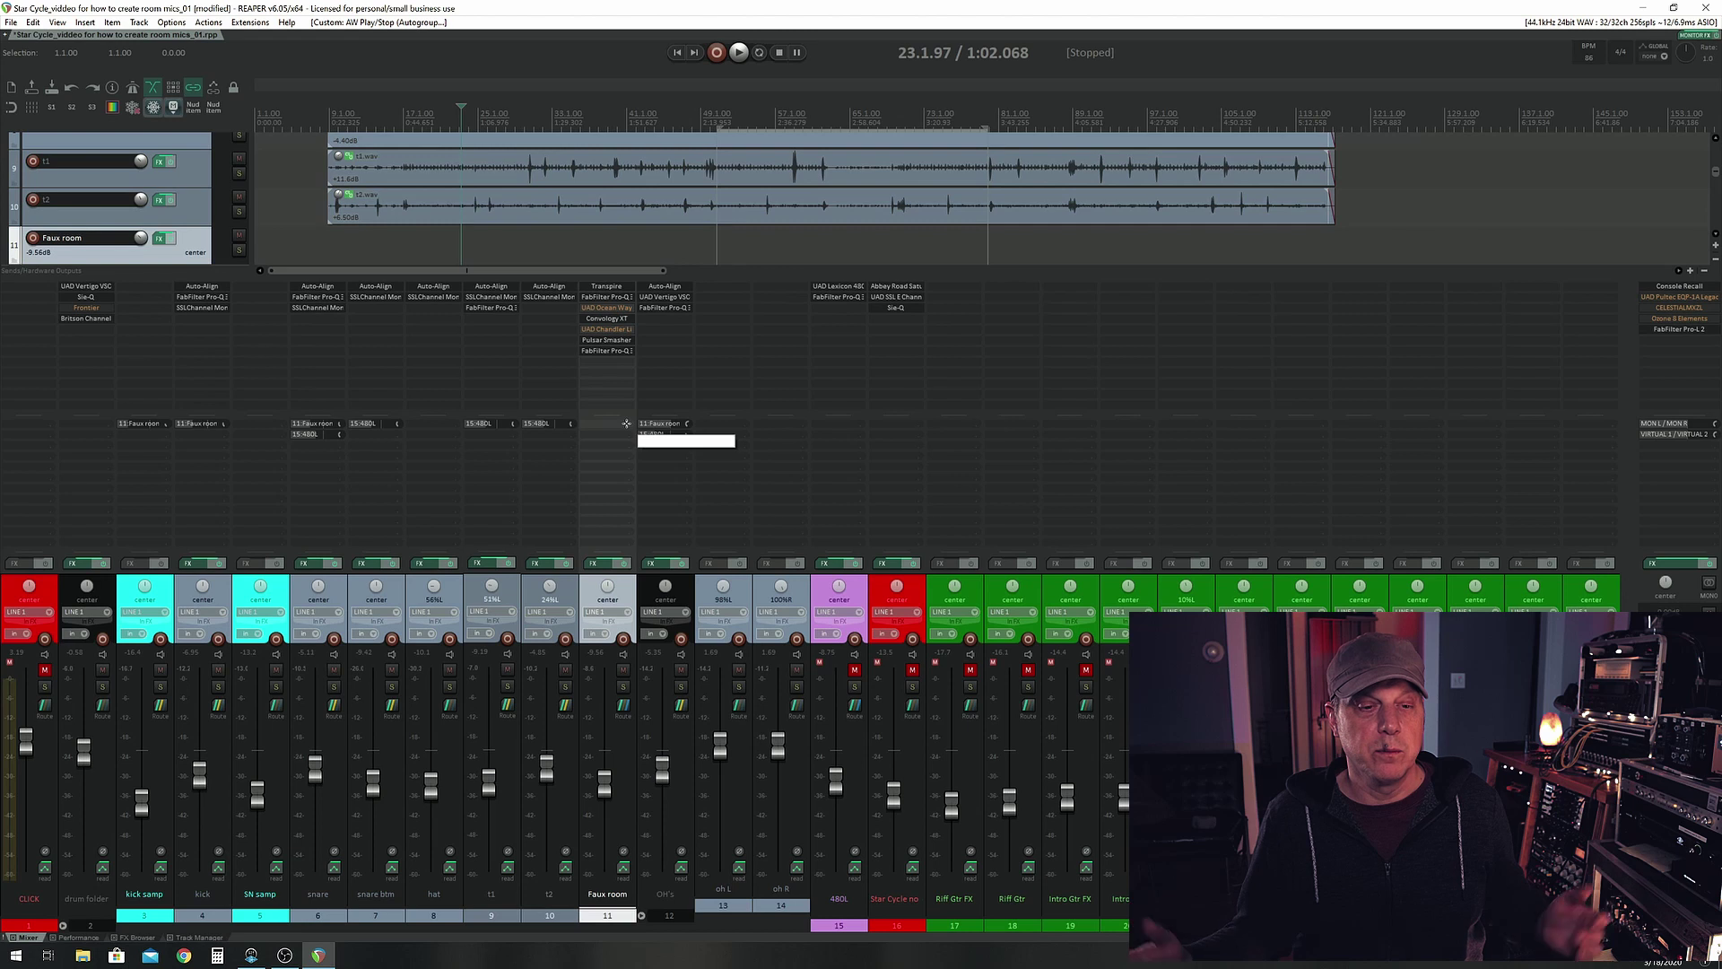
pyautogui.click(606, 318)
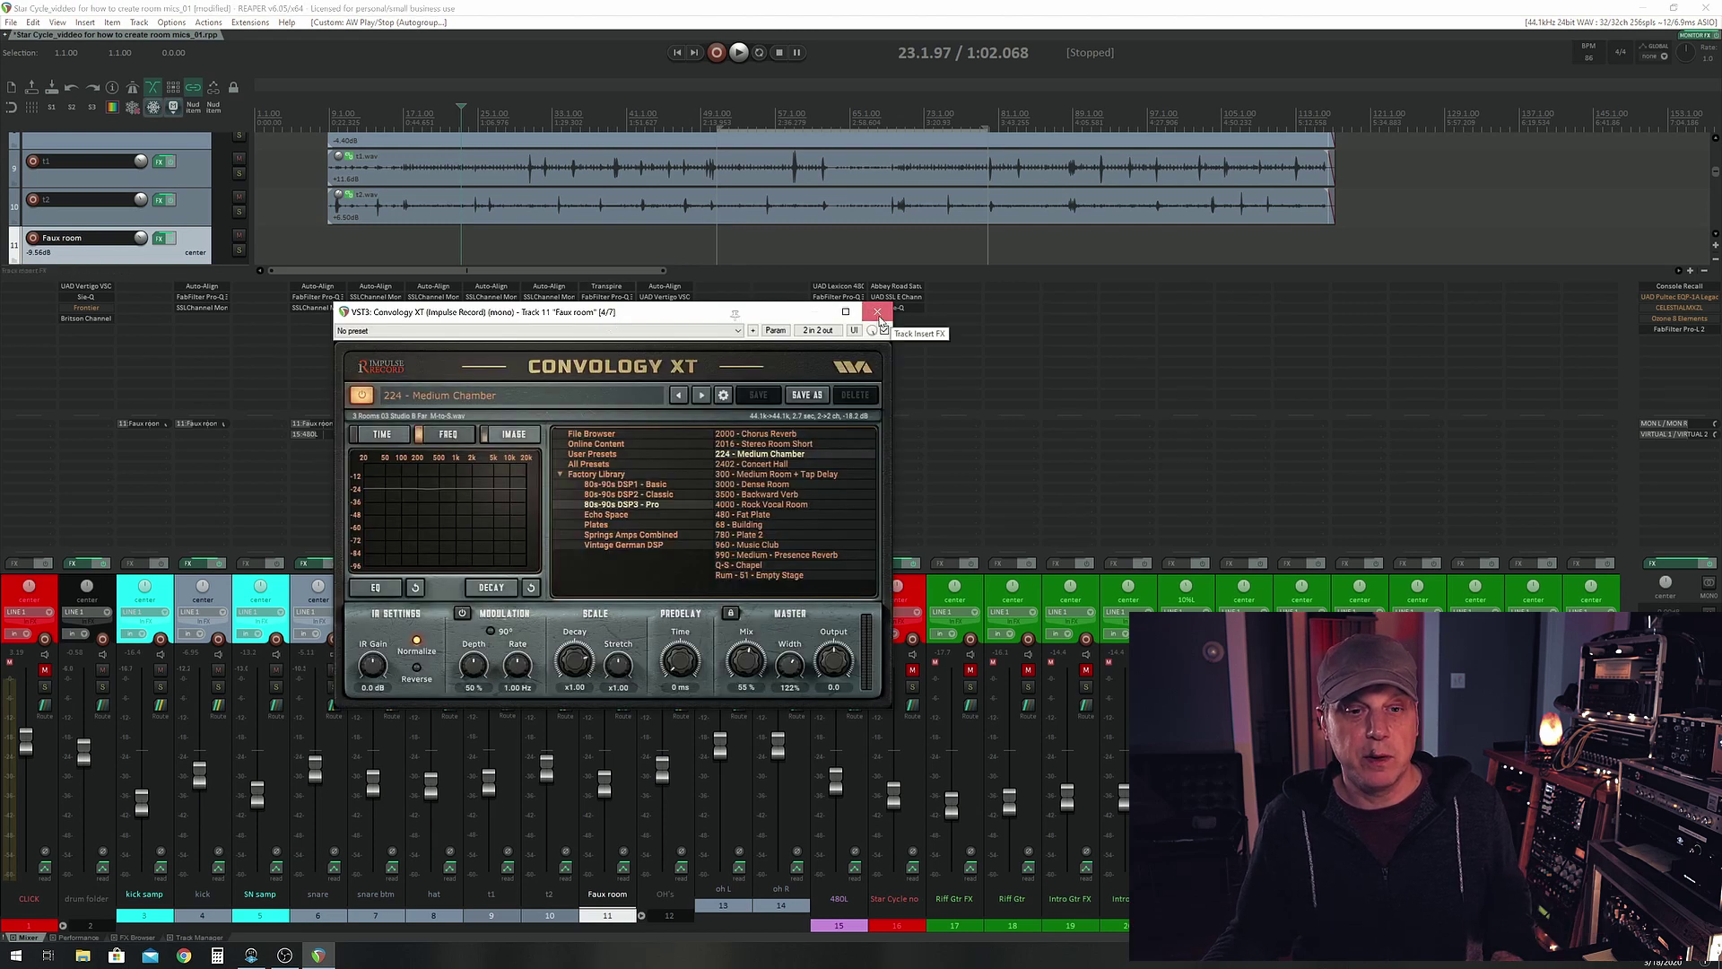
pyautogui.click(877, 313)
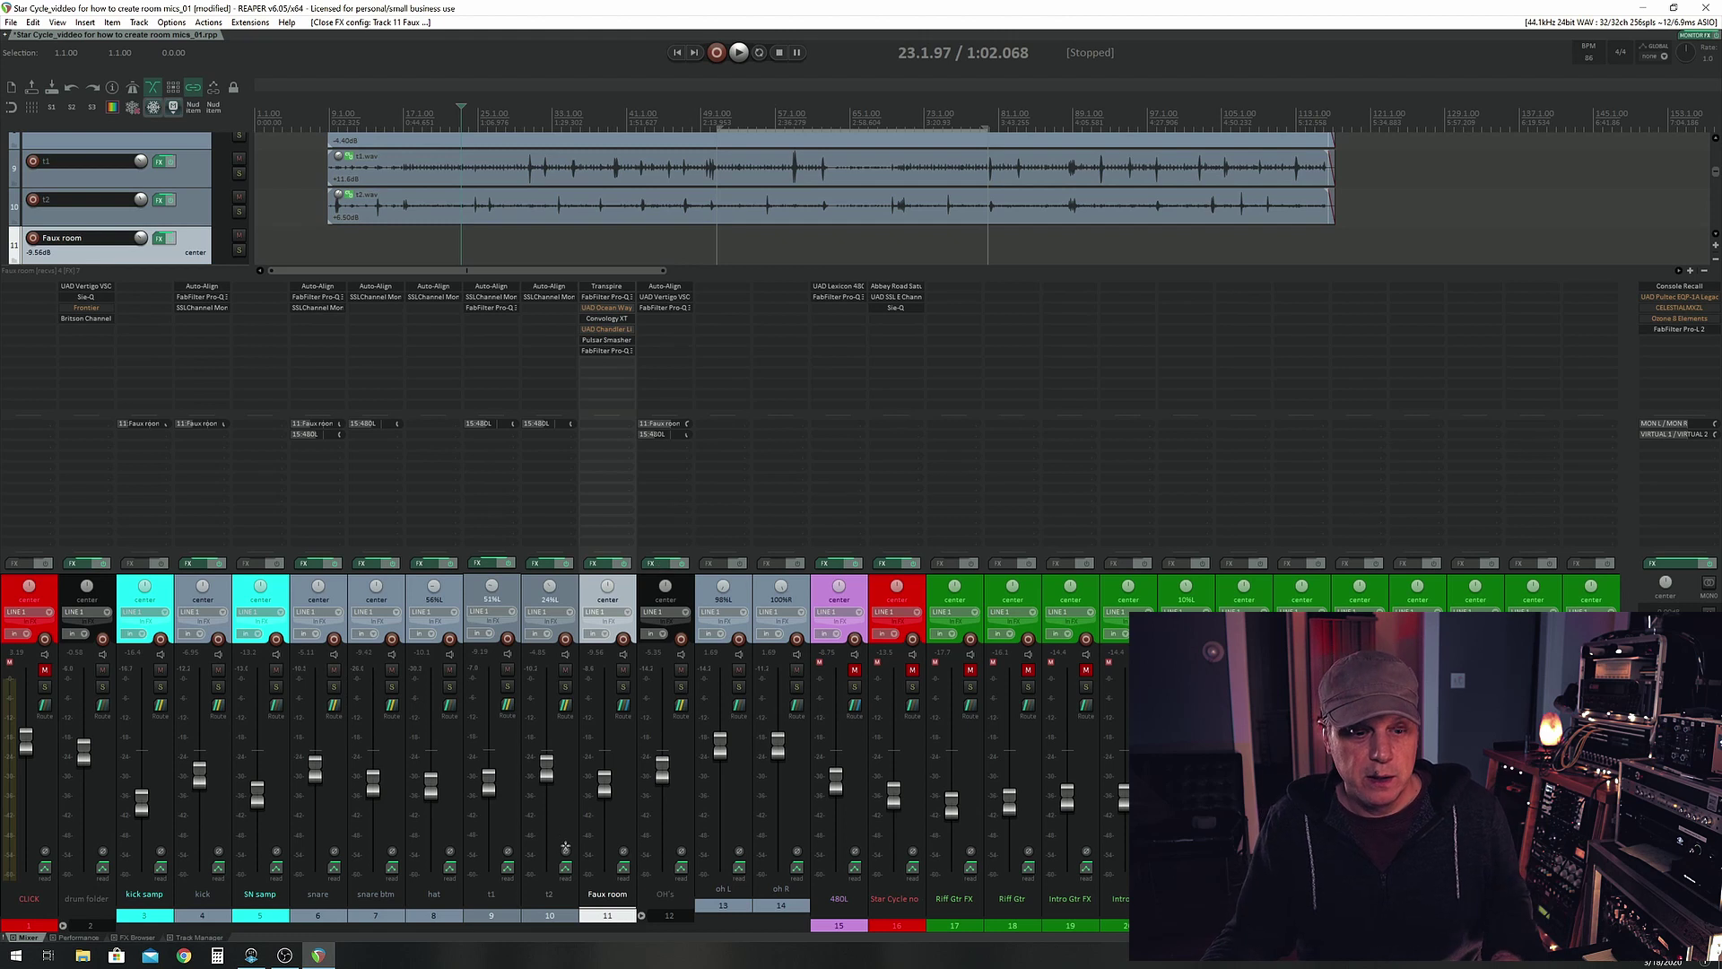
pyautogui.press('space')
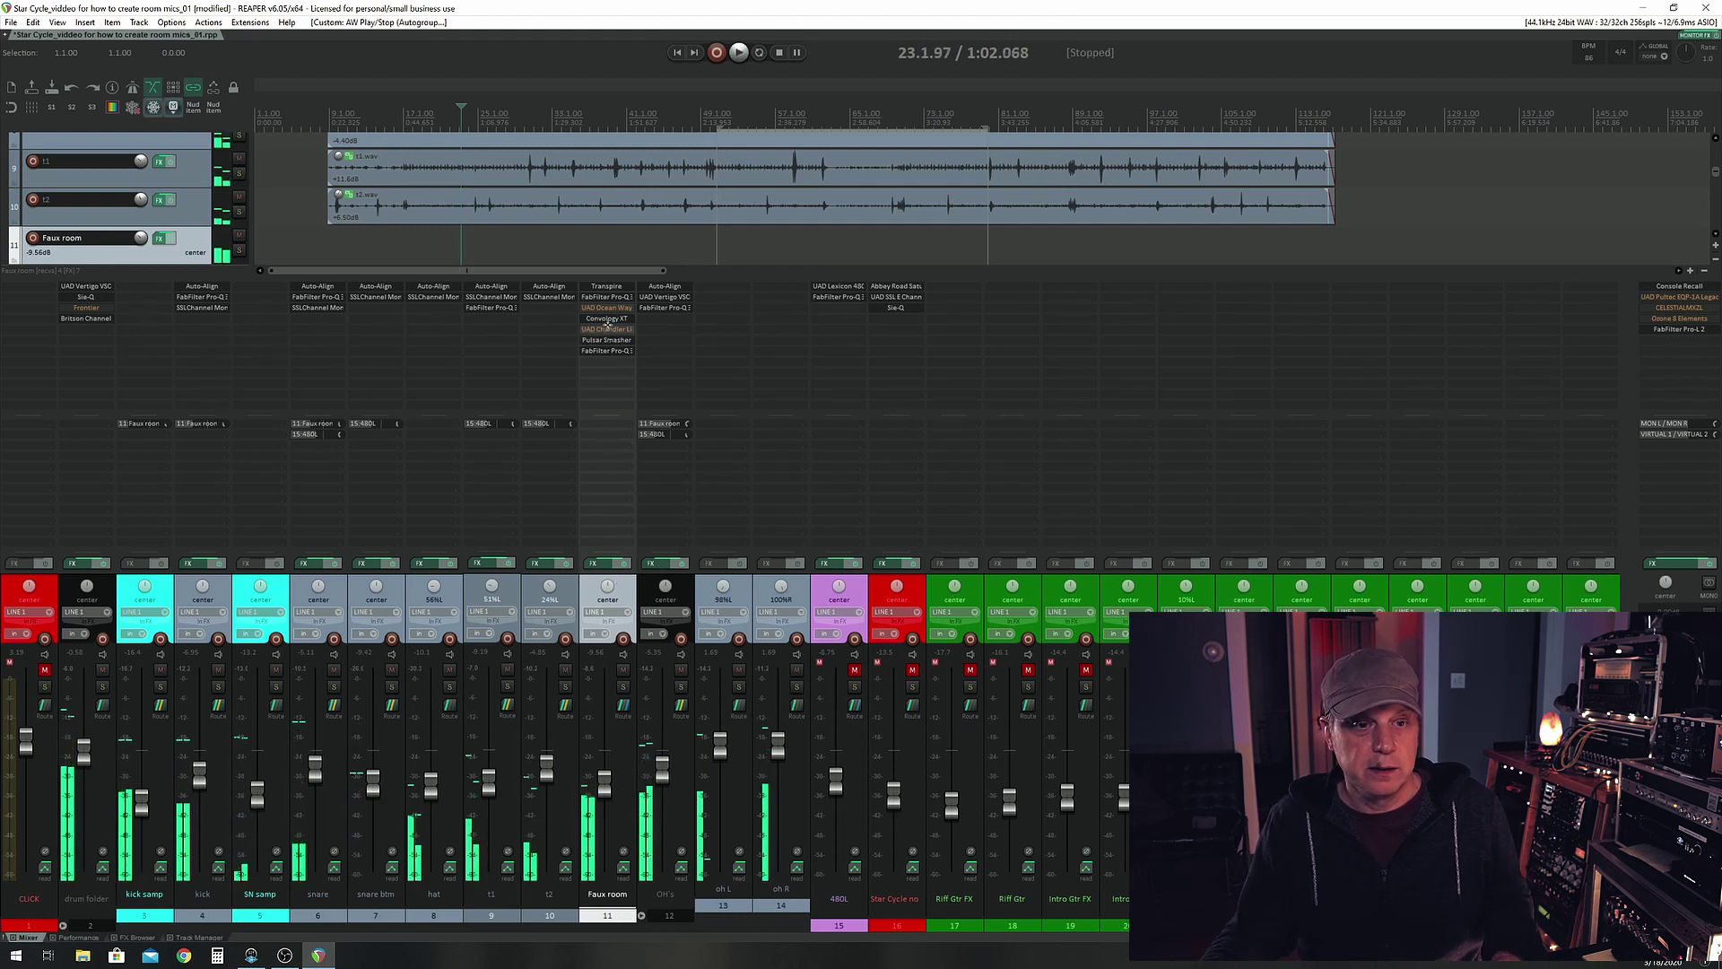
# Load the impulse "3 Rooms 15 Drum & Chamber M-to-S.wav" into the Faux room track's Convology XT and audition it
pyautogui.click(608, 319)
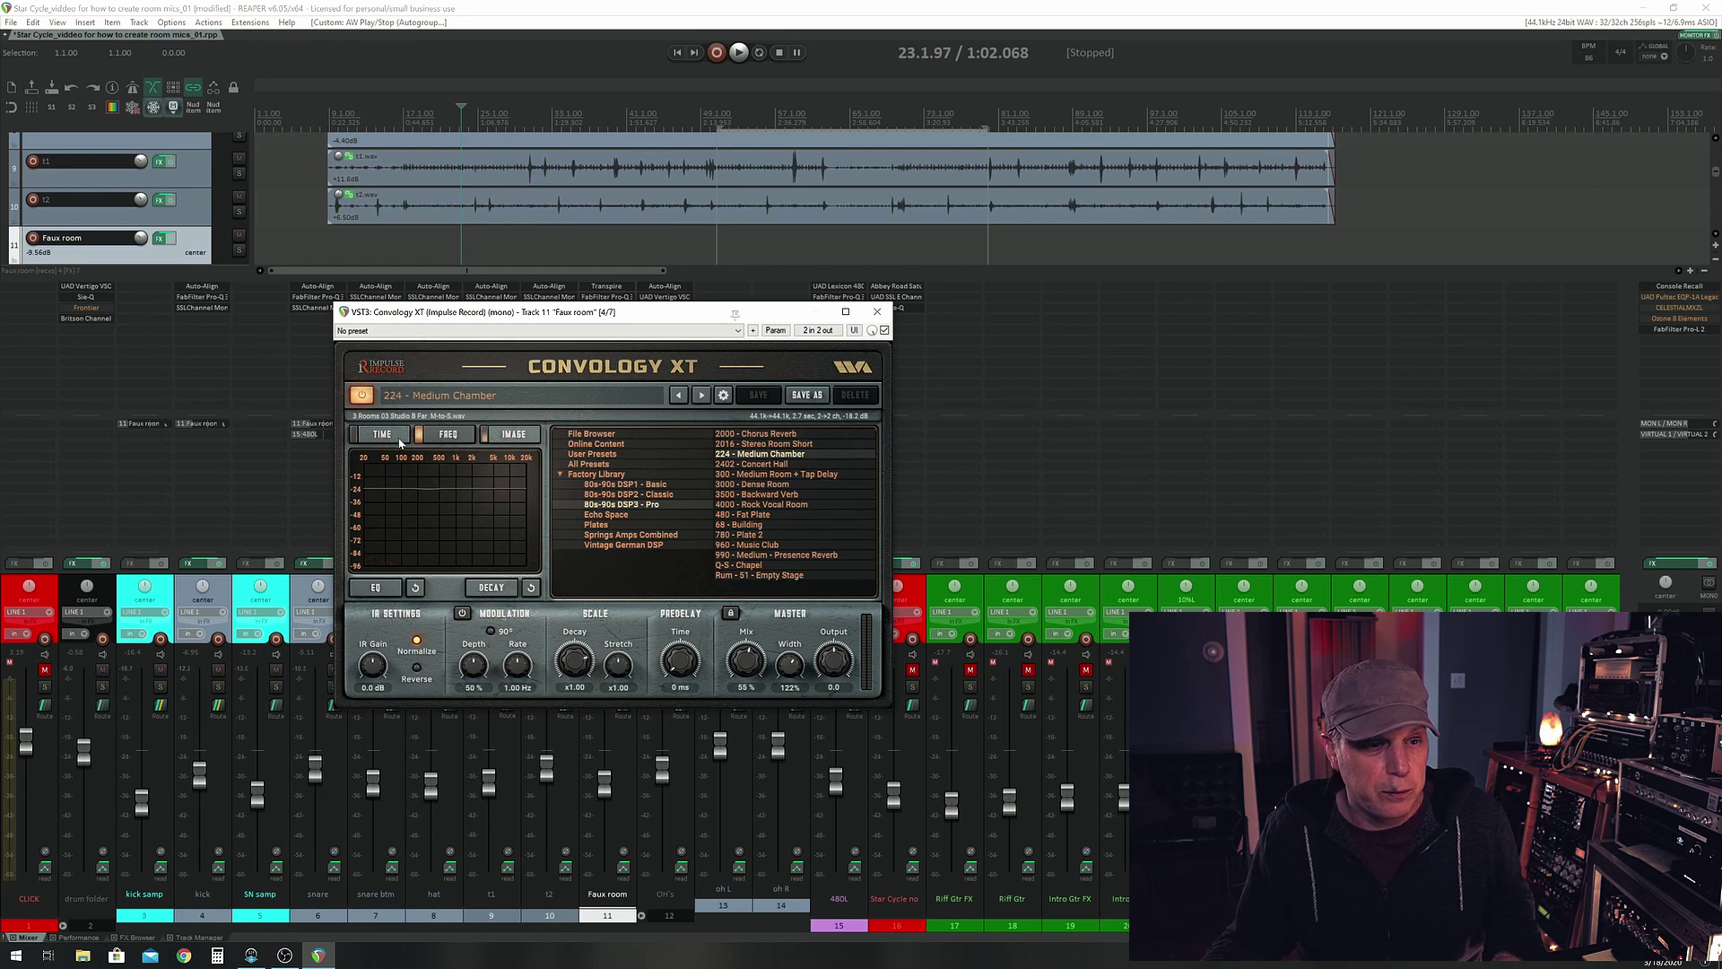
pyautogui.click(582, 434)
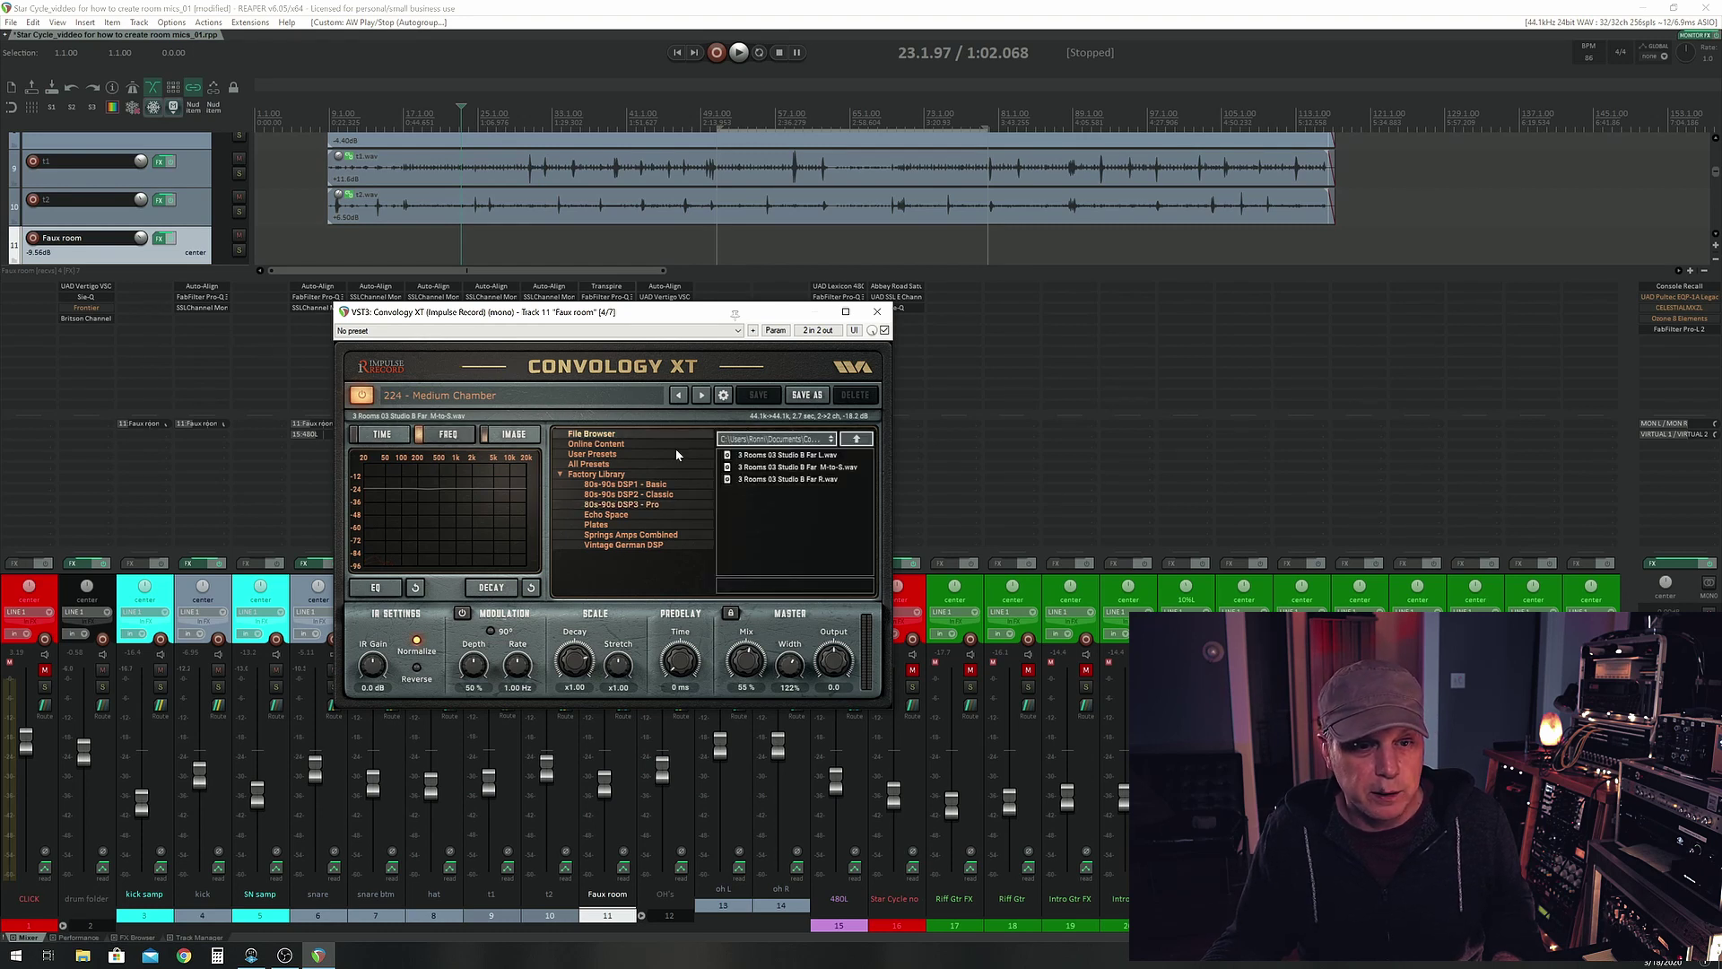
pyautogui.click(857, 439)
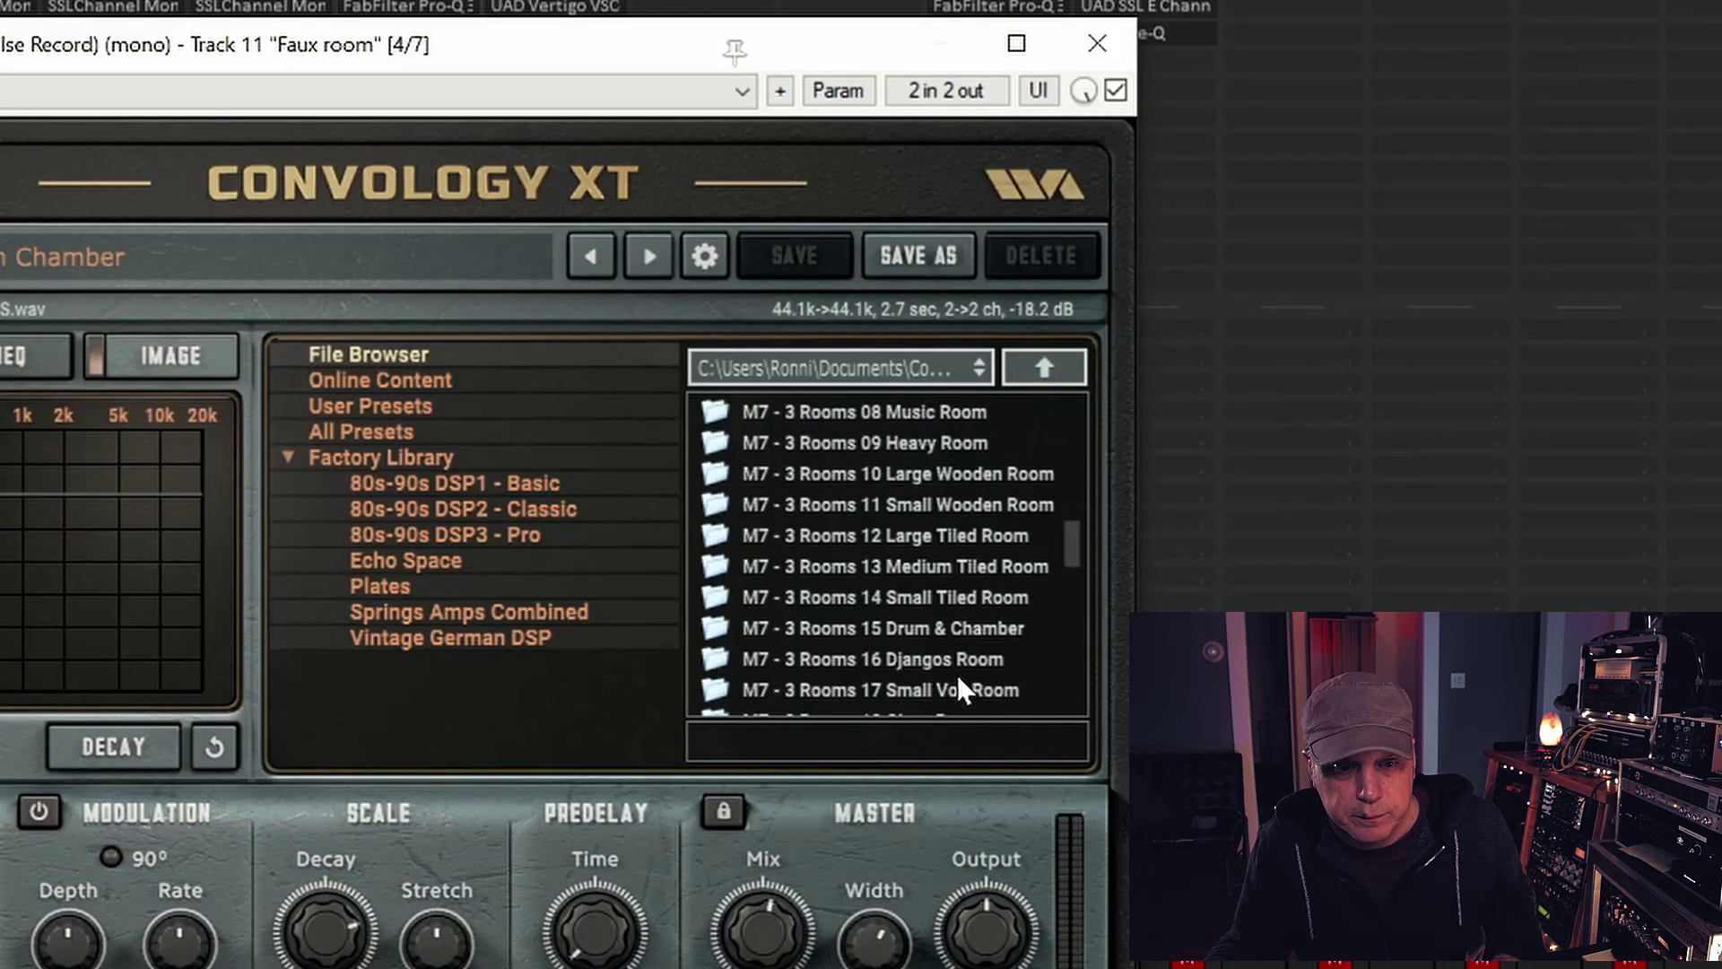
pyautogui.click(957, 629)
pyautogui.click(950, 440)
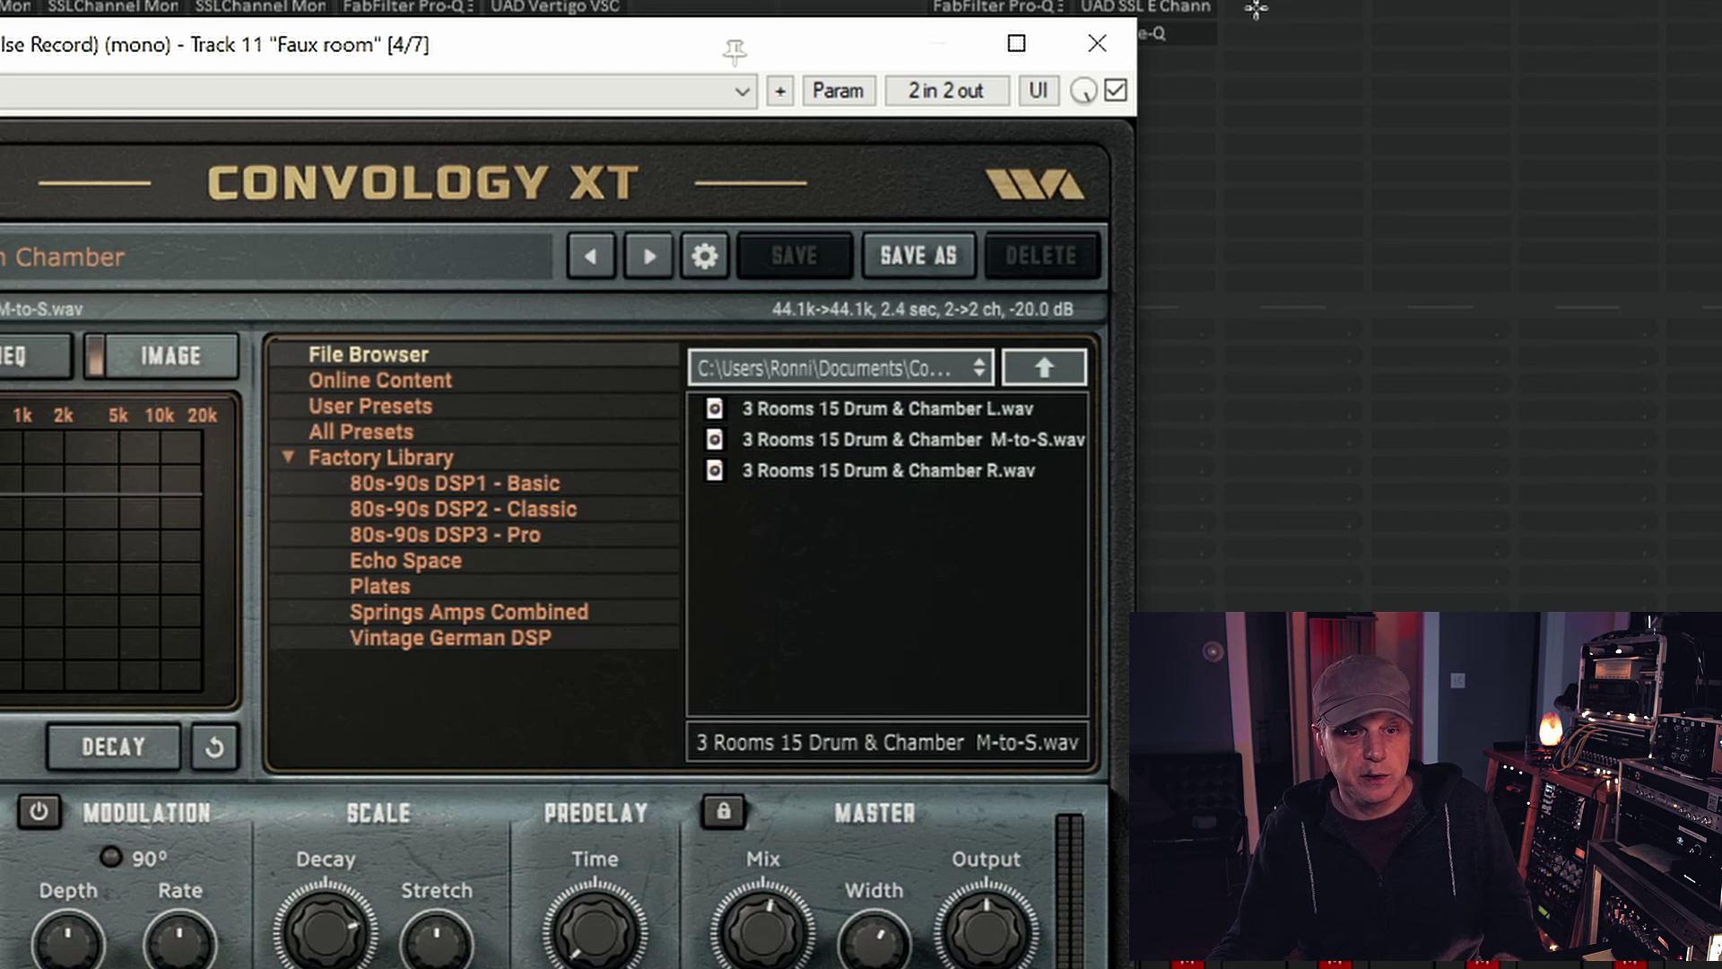
pyautogui.press('space')
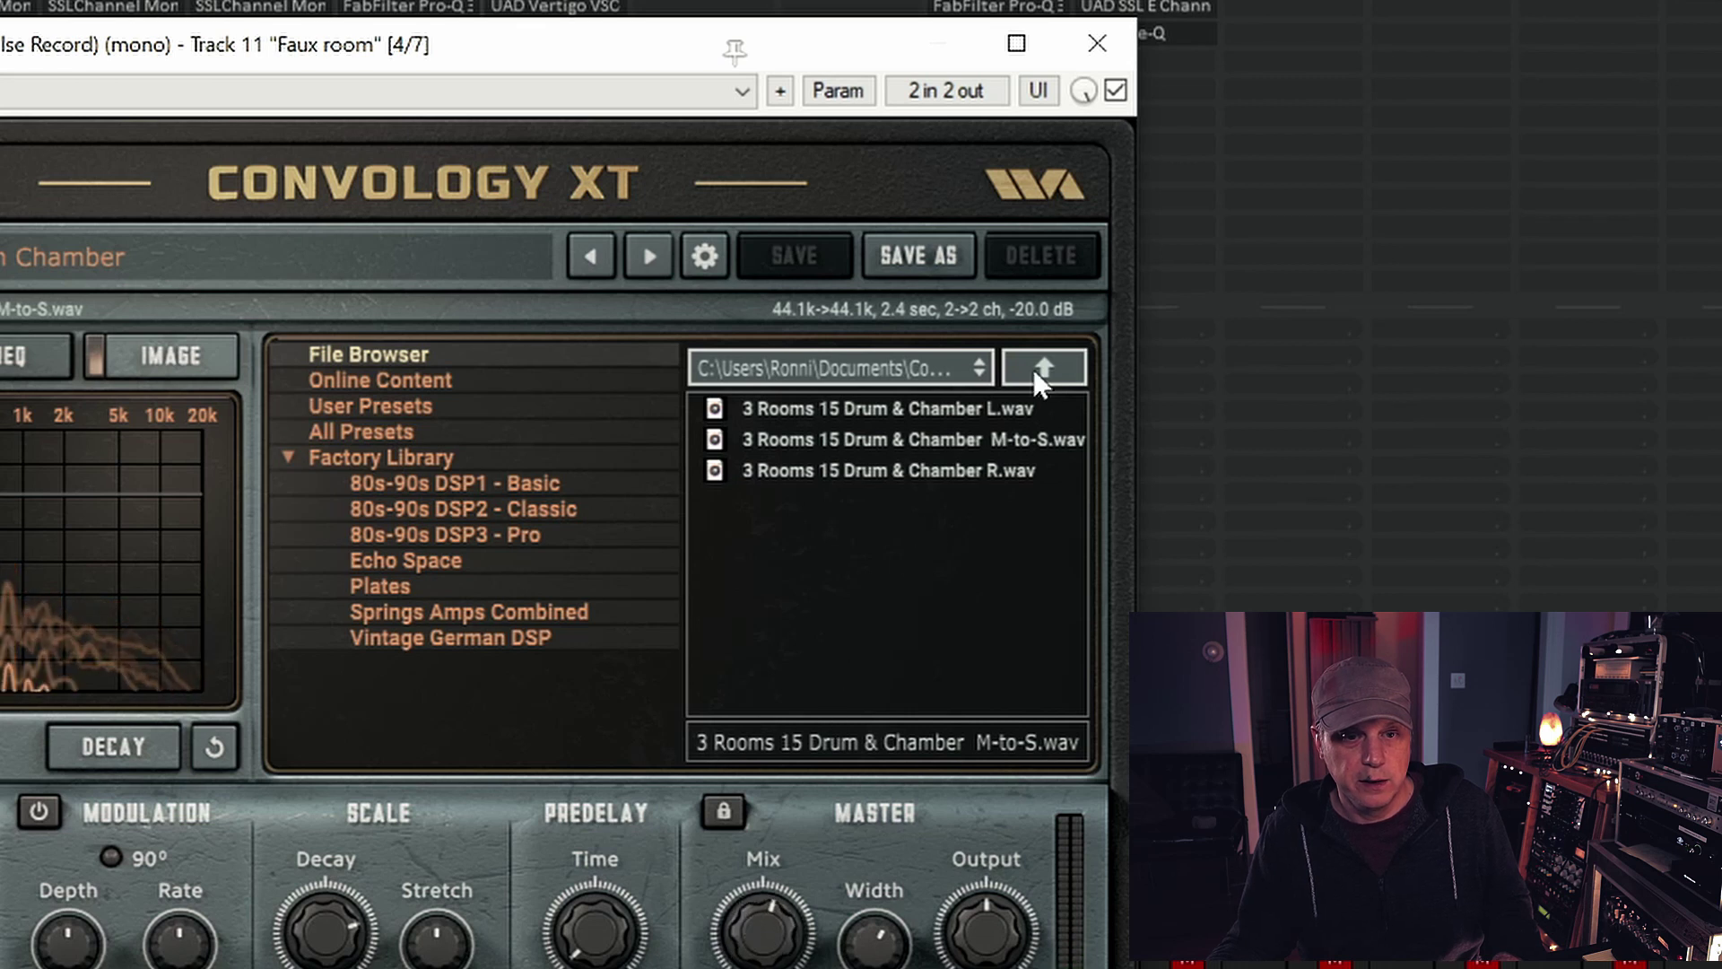
# Load "5 Ambiences 07 Large & Bright M-to-S.wav" from the M7 impulse folders into Convology XT and close the plug-in
pyautogui.click(1056, 362)
pyautogui.moveTo(1073, 431); pyautogui.dragTo(1032, 660)
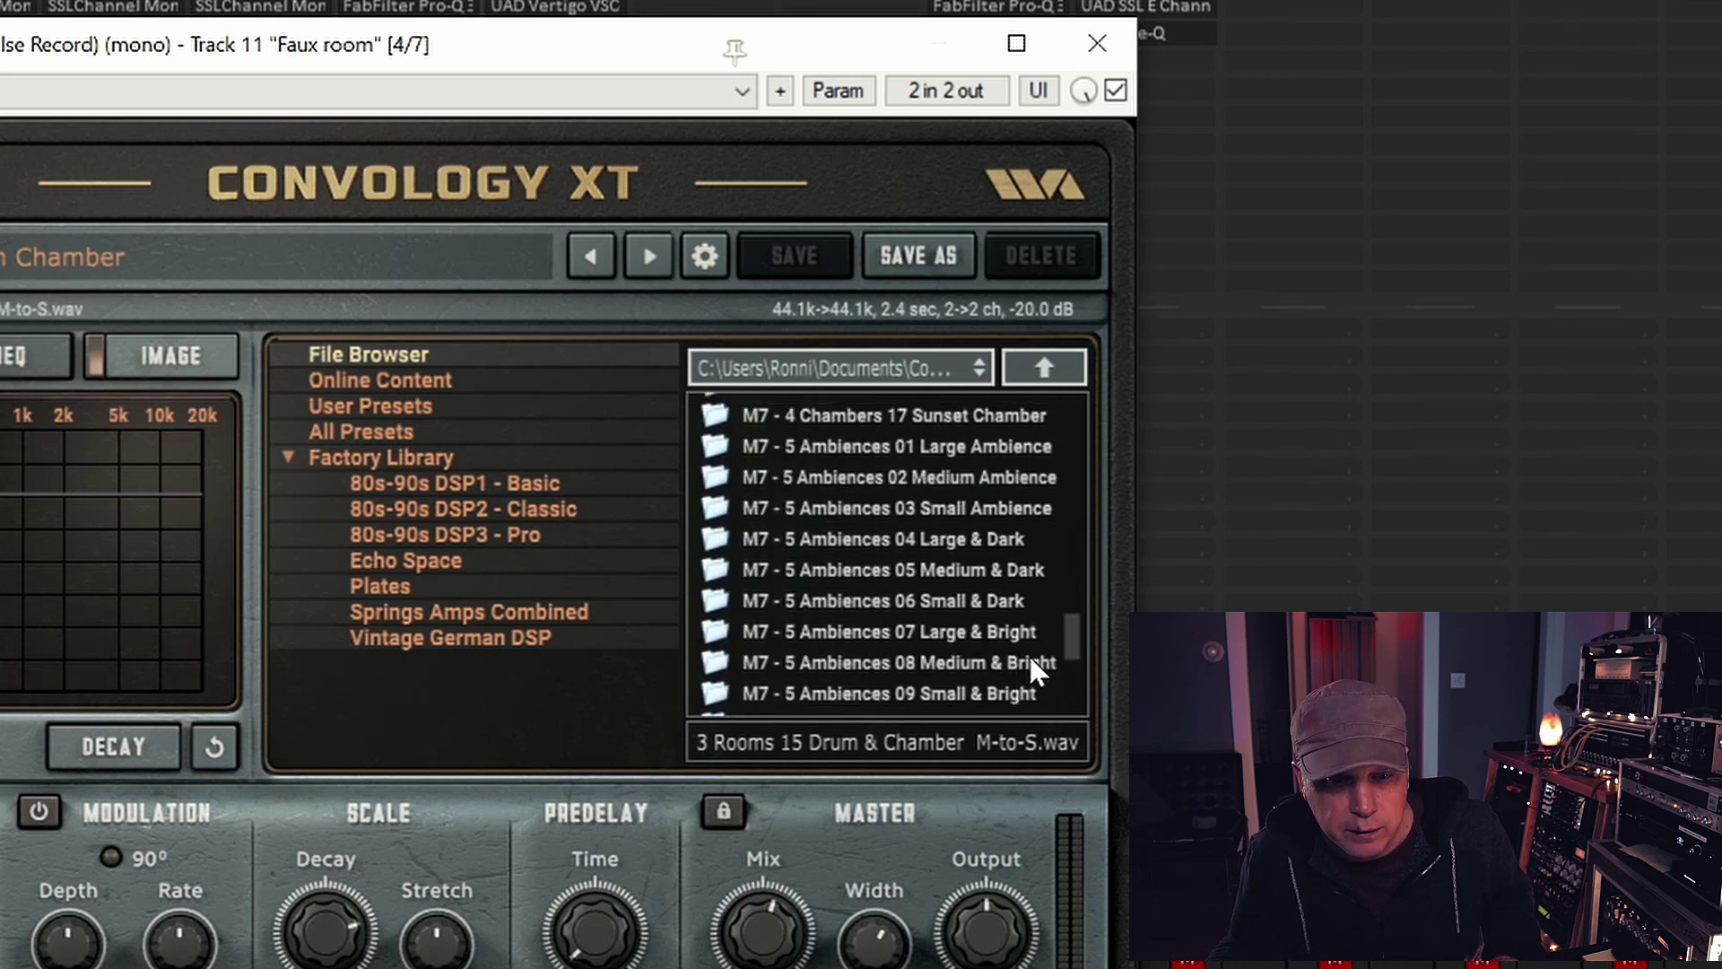
pyautogui.doubleClick(972, 631)
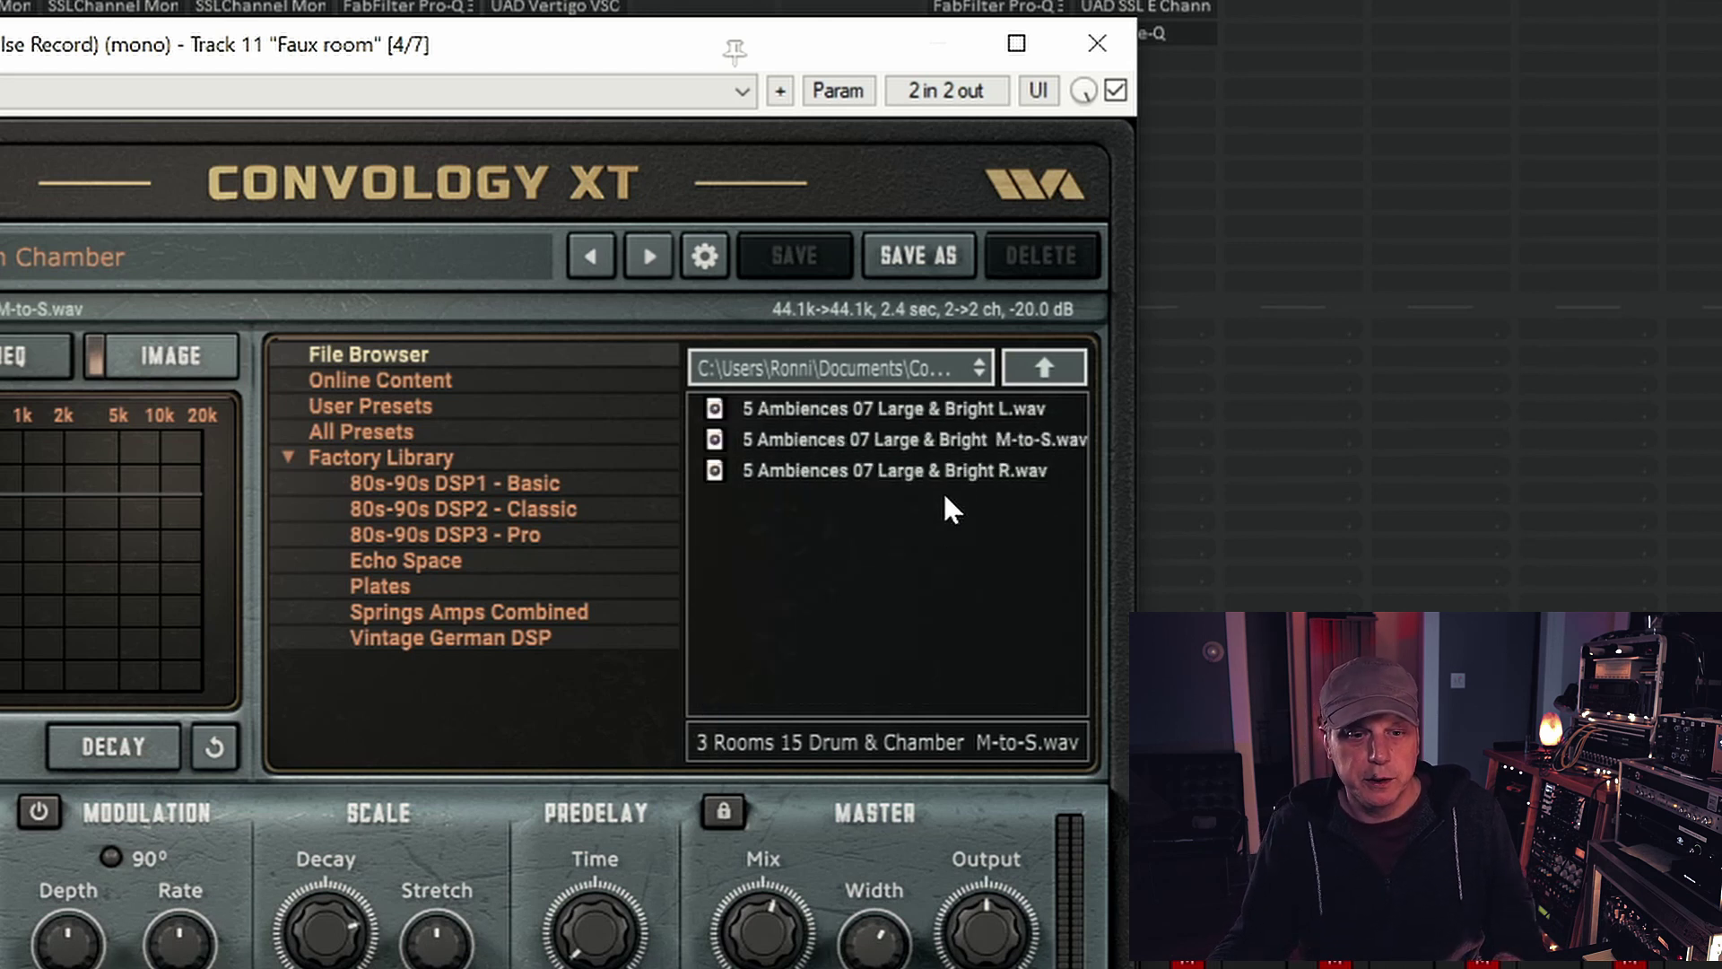
pyautogui.doubleClick(956, 439)
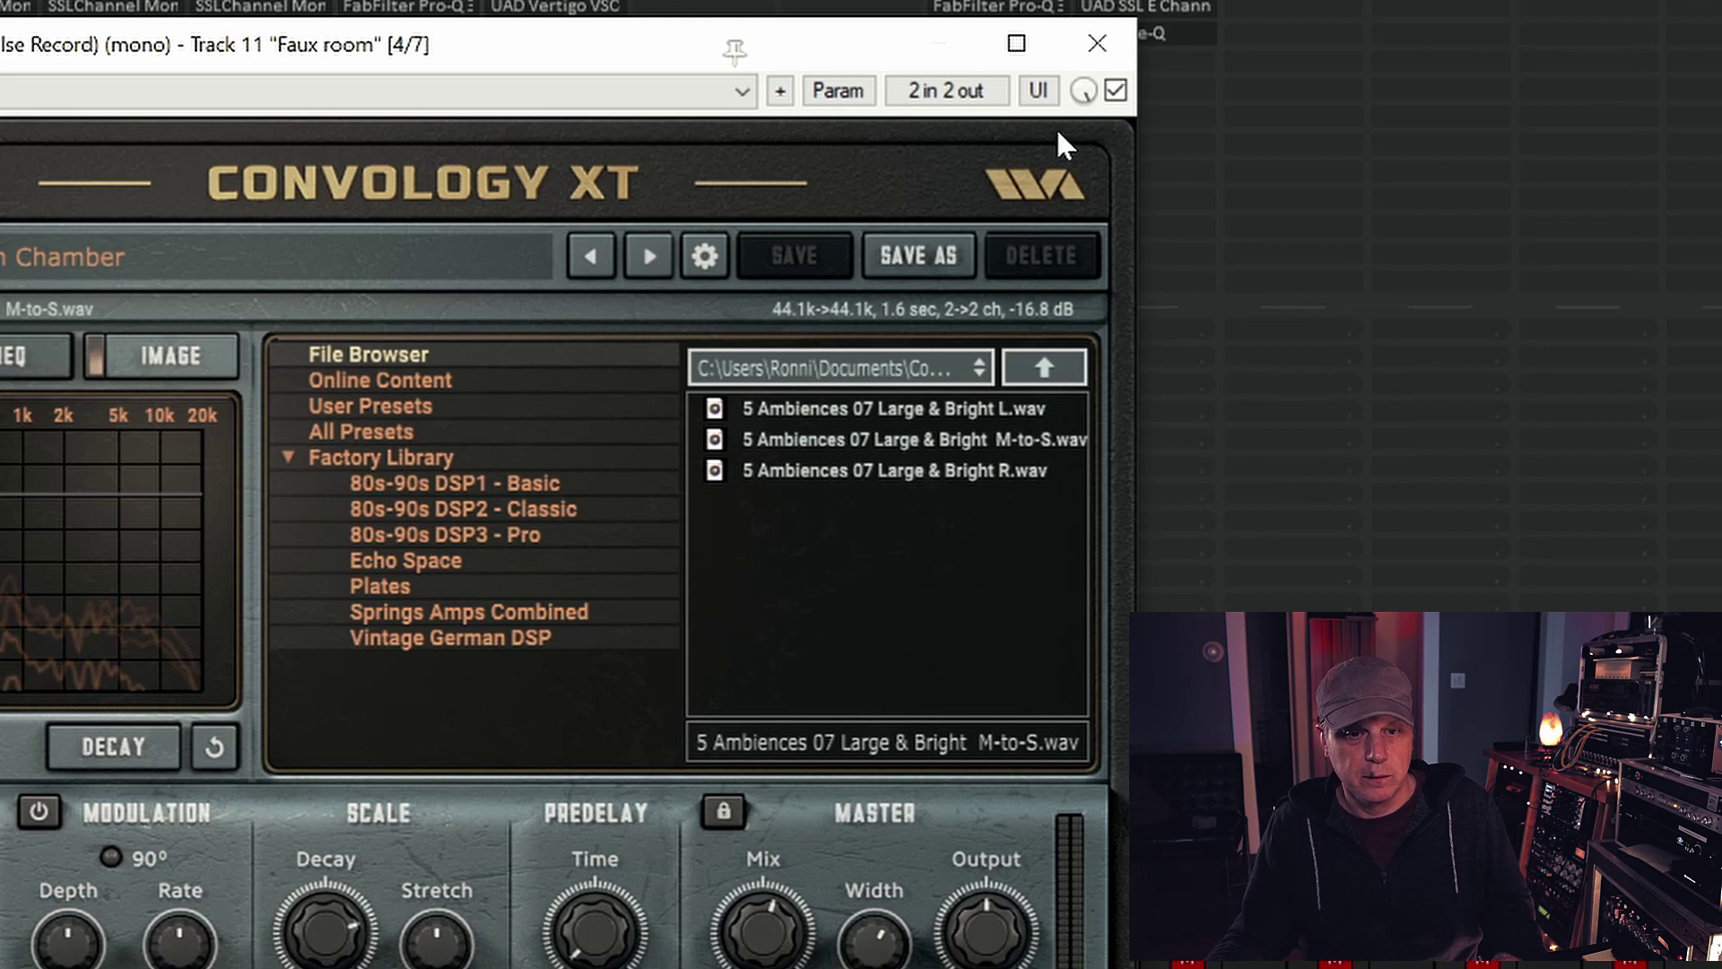
pyautogui.click(1095, 43)
# Raise the Faux room track's volume to -5.69 dB and audition the track soloed
pyautogui.moveTo(606, 789); pyautogui.dragTo(607, 775)
pyautogui.click(622, 686)
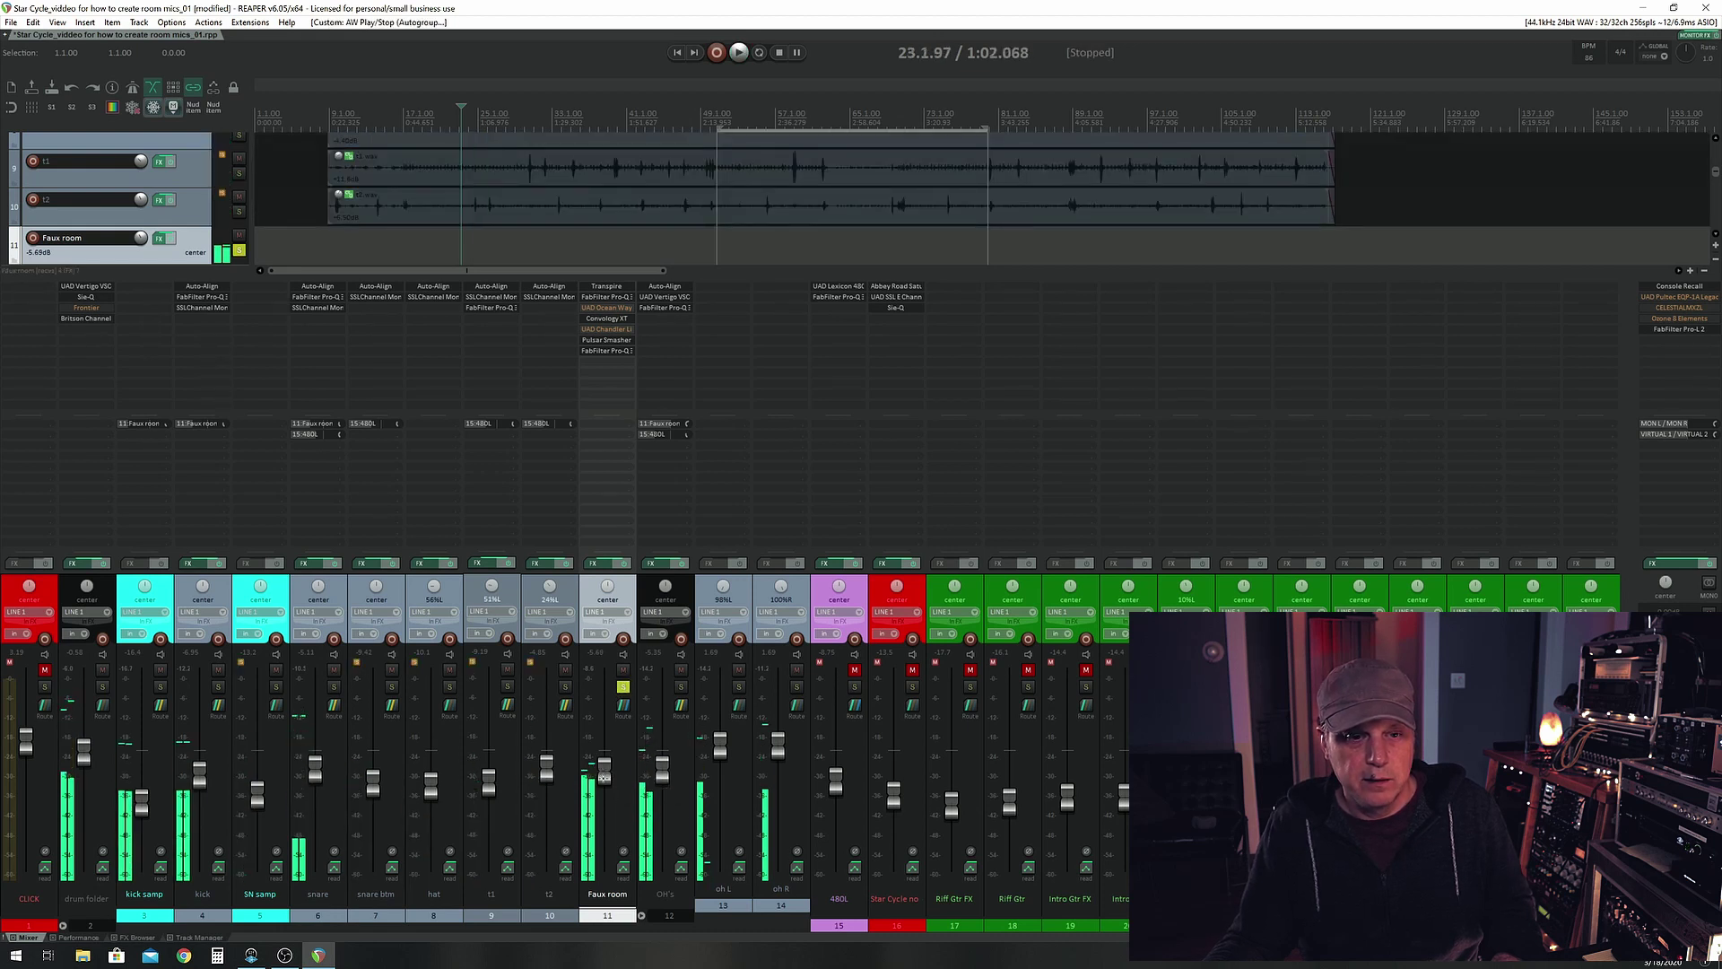
pyautogui.press('space')
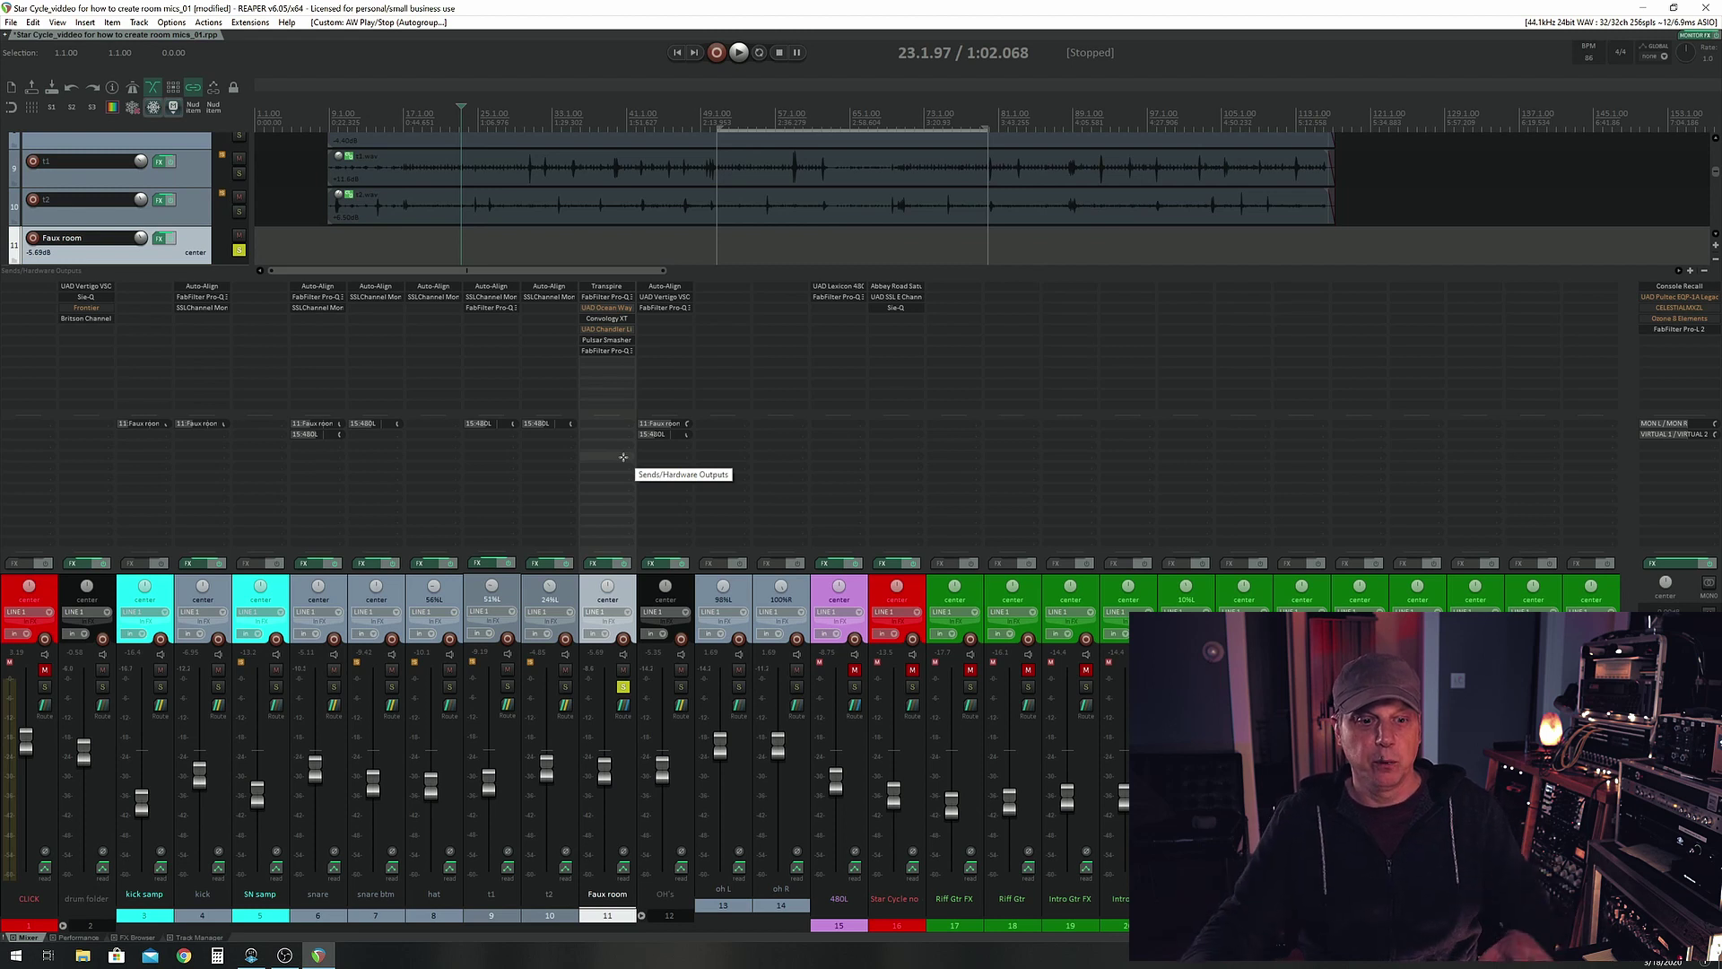
# Bypass Pulsar Smasher on the Faux room track and set the final Pro-Q 3's high band to 7391.0 Hz at +0.51 dB
pyautogui.click(597, 341)
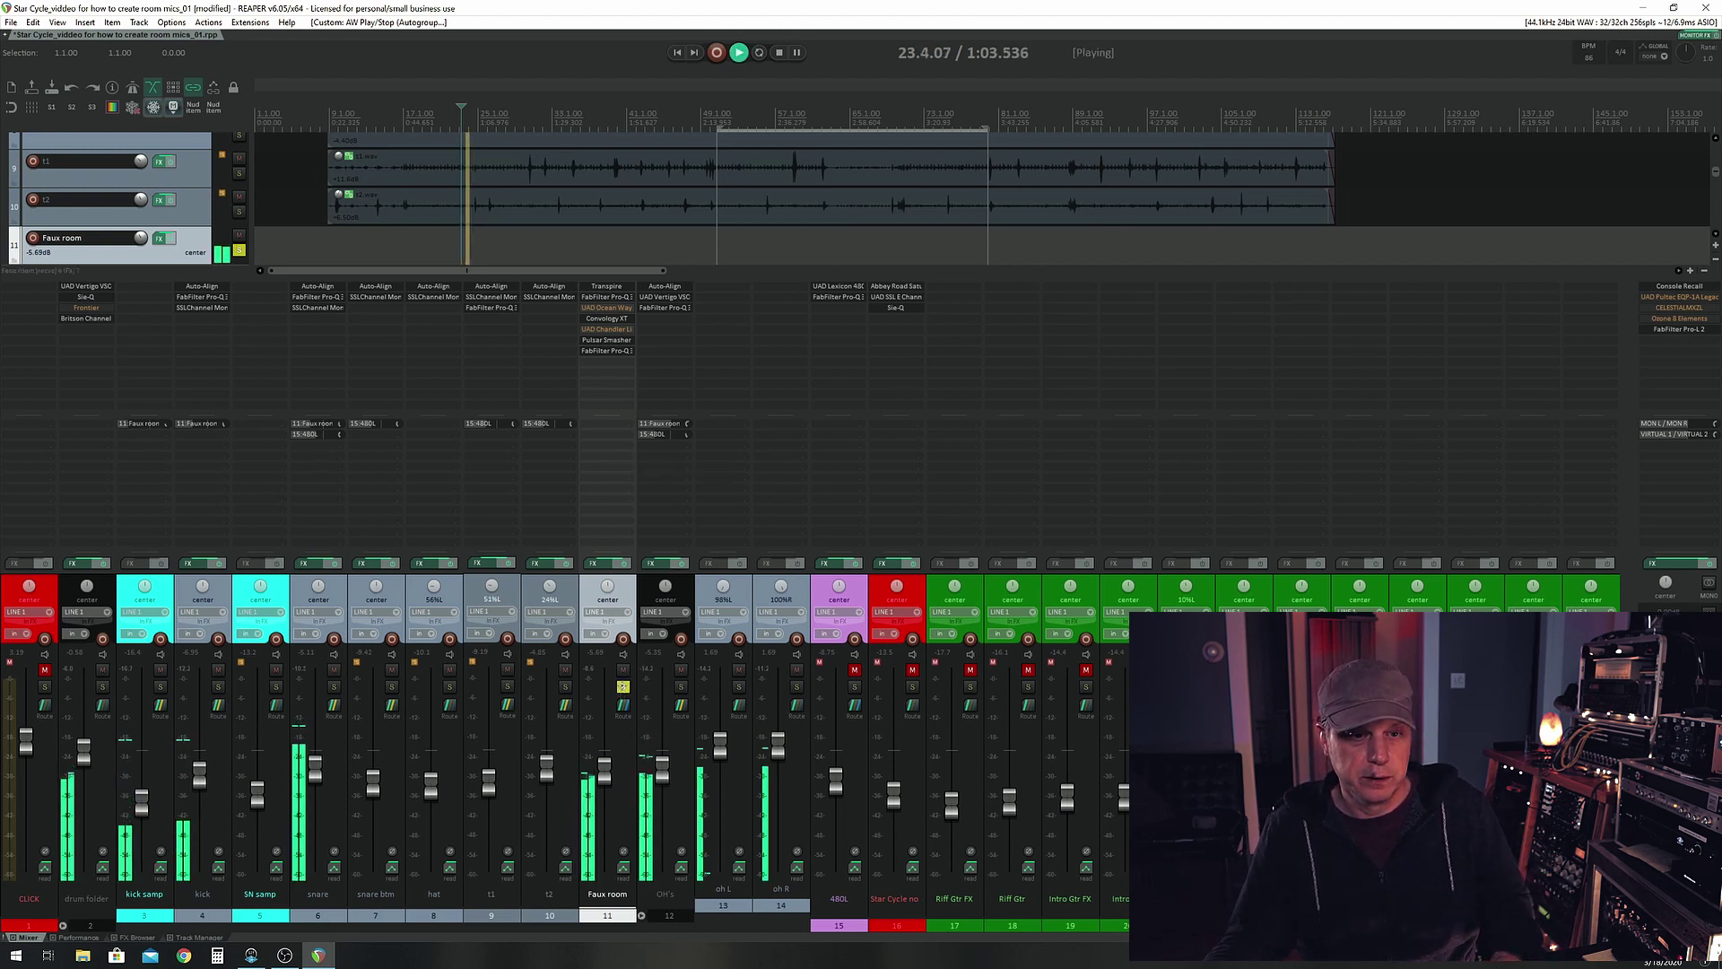
pyautogui.click(599, 351)
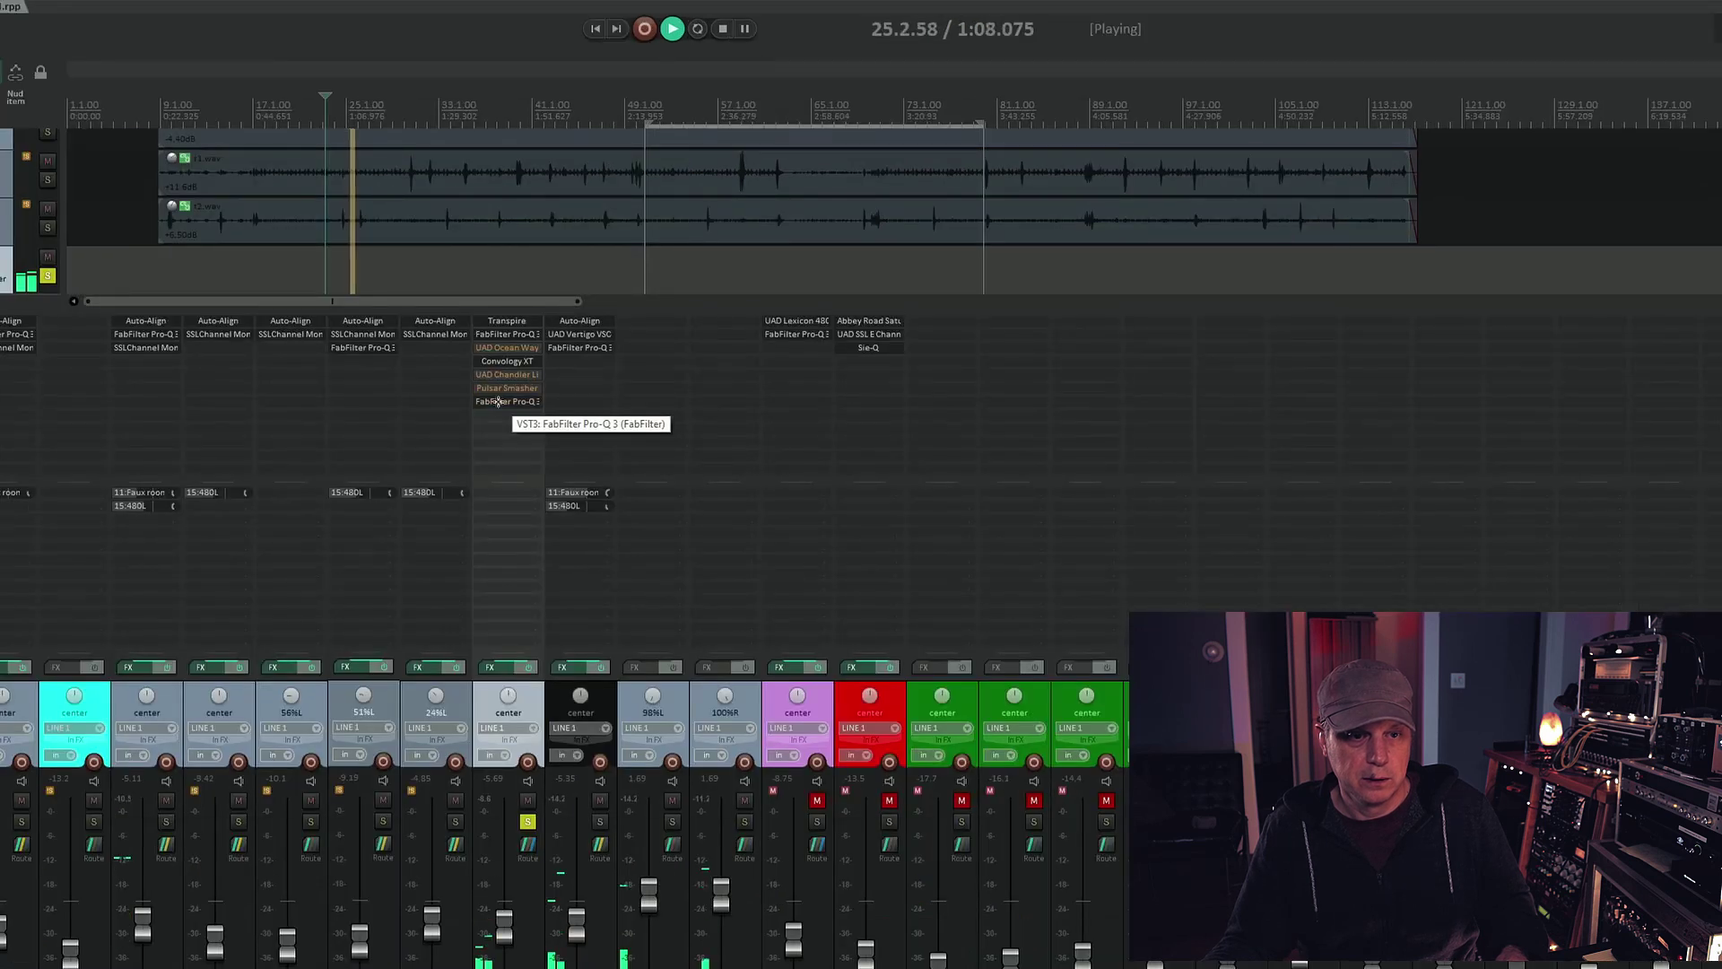
pyautogui.click(599, 351)
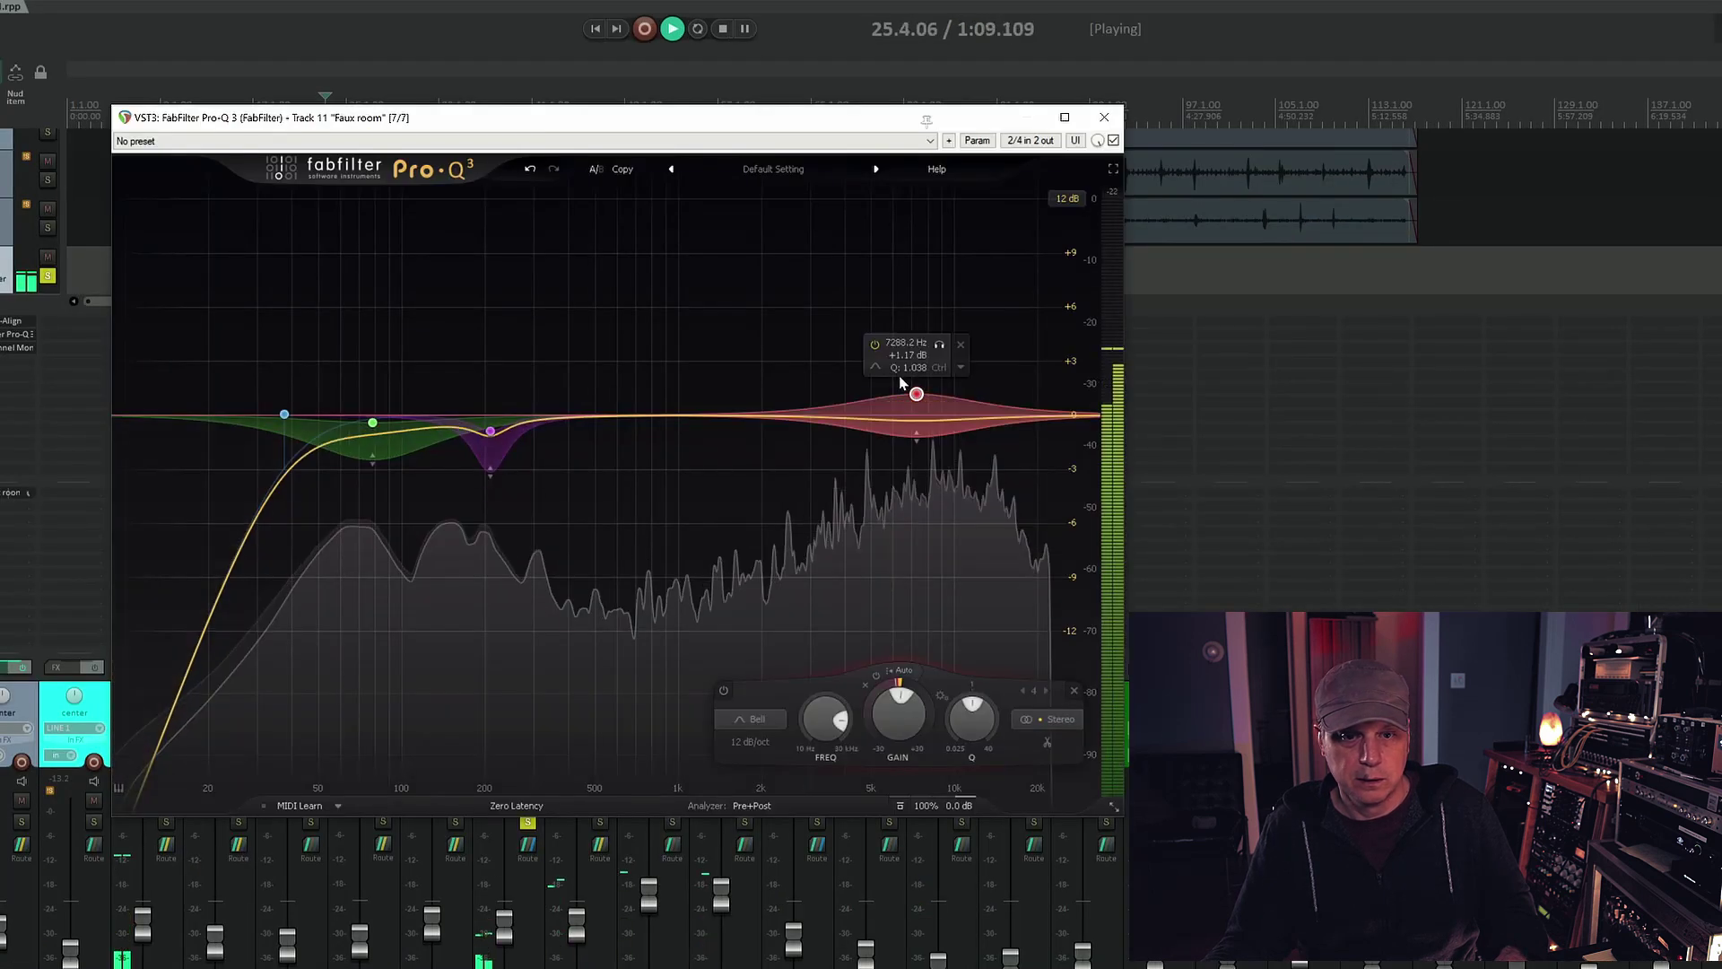
pyautogui.moveTo(916, 394); pyautogui.dragTo(921, 407)
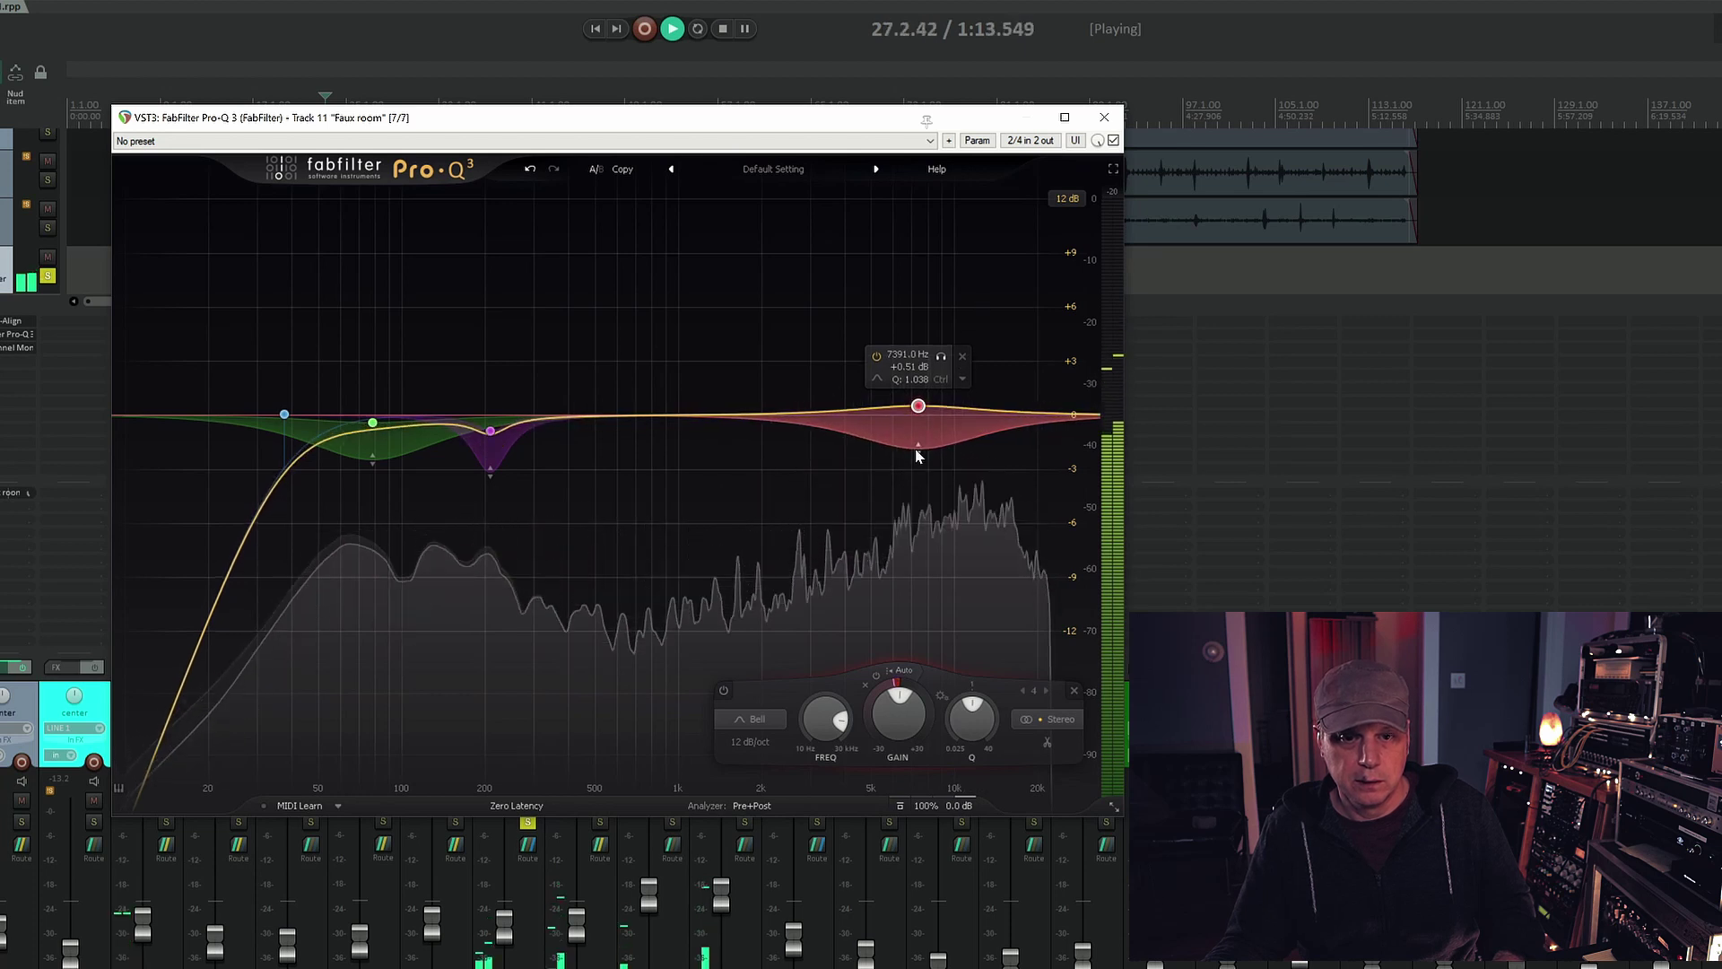
pyautogui.click(1104, 117)
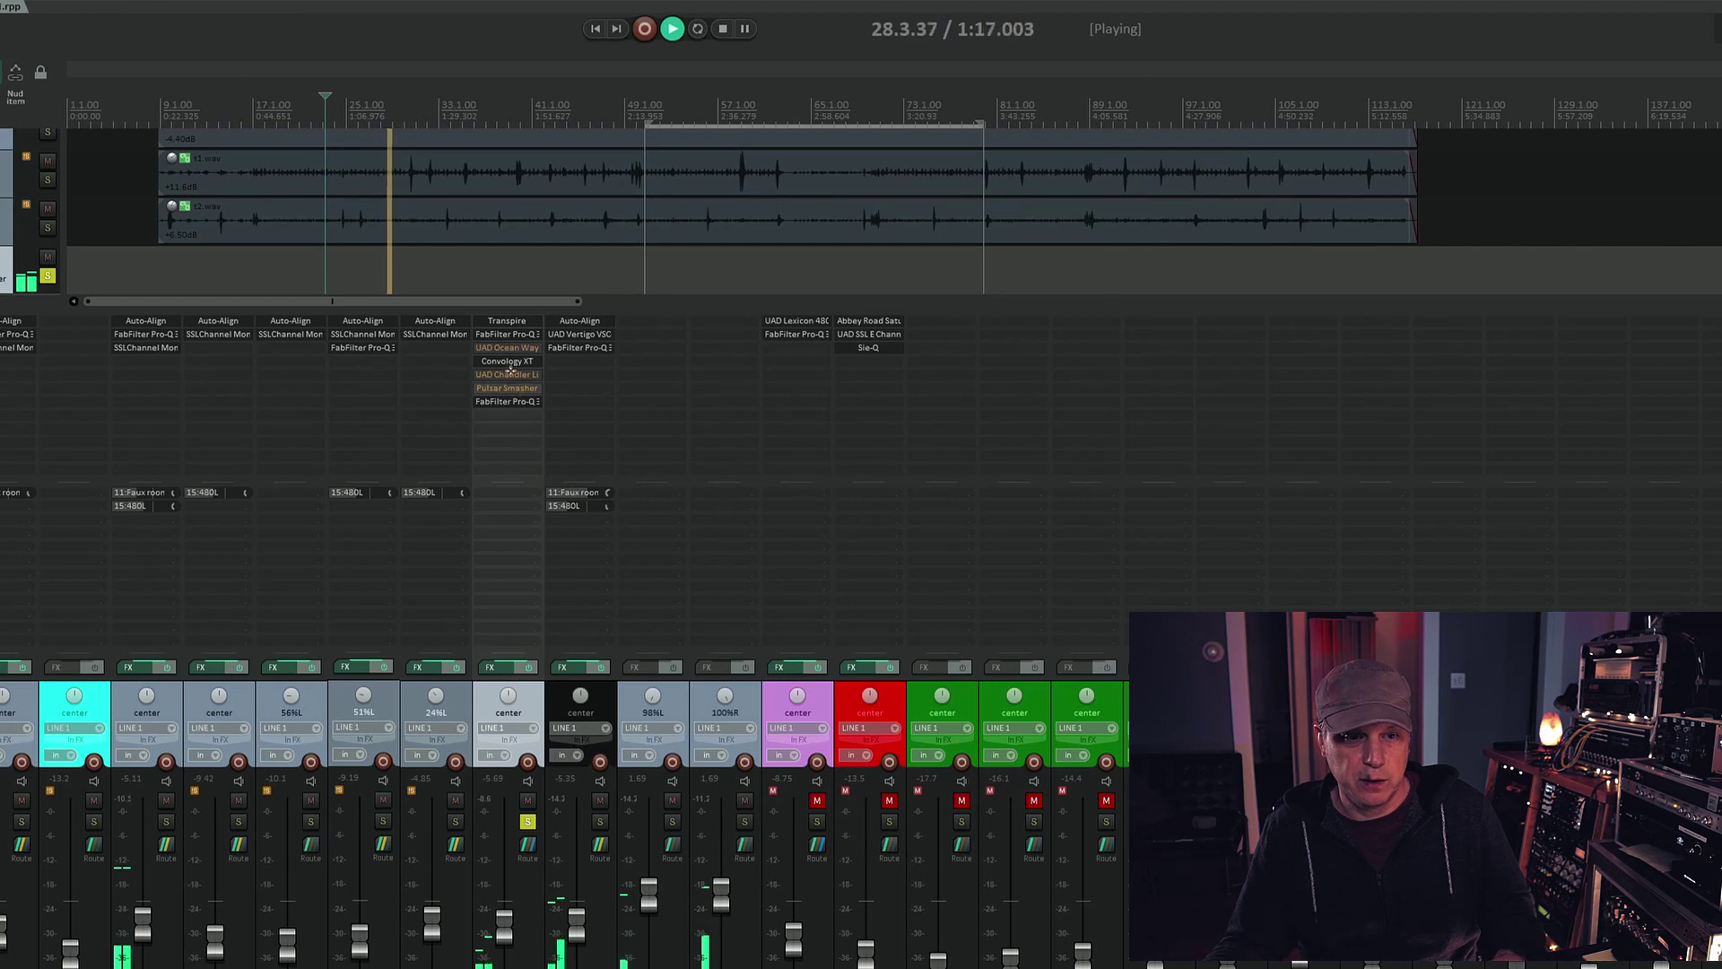
# Unsolo the Faux room track and, while it is temporarily muted, unmute the 480L track and set its volume to -6.71 dB
pyautogui.click(527, 821)
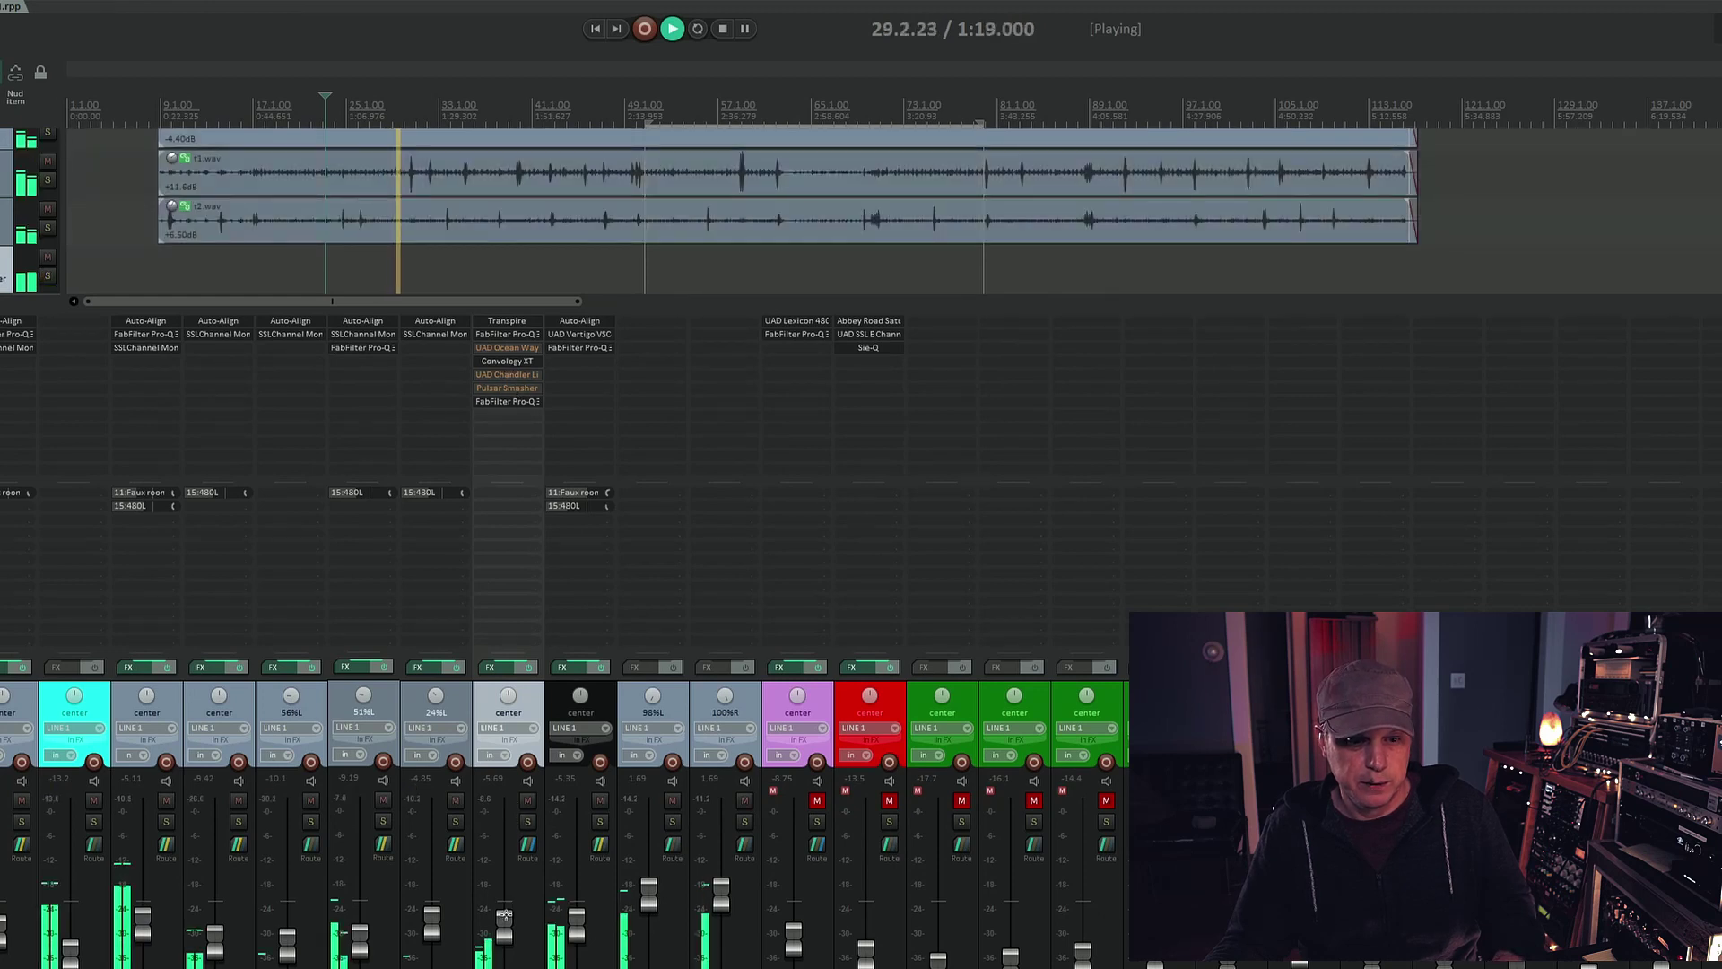
pyautogui.click(527, 800)
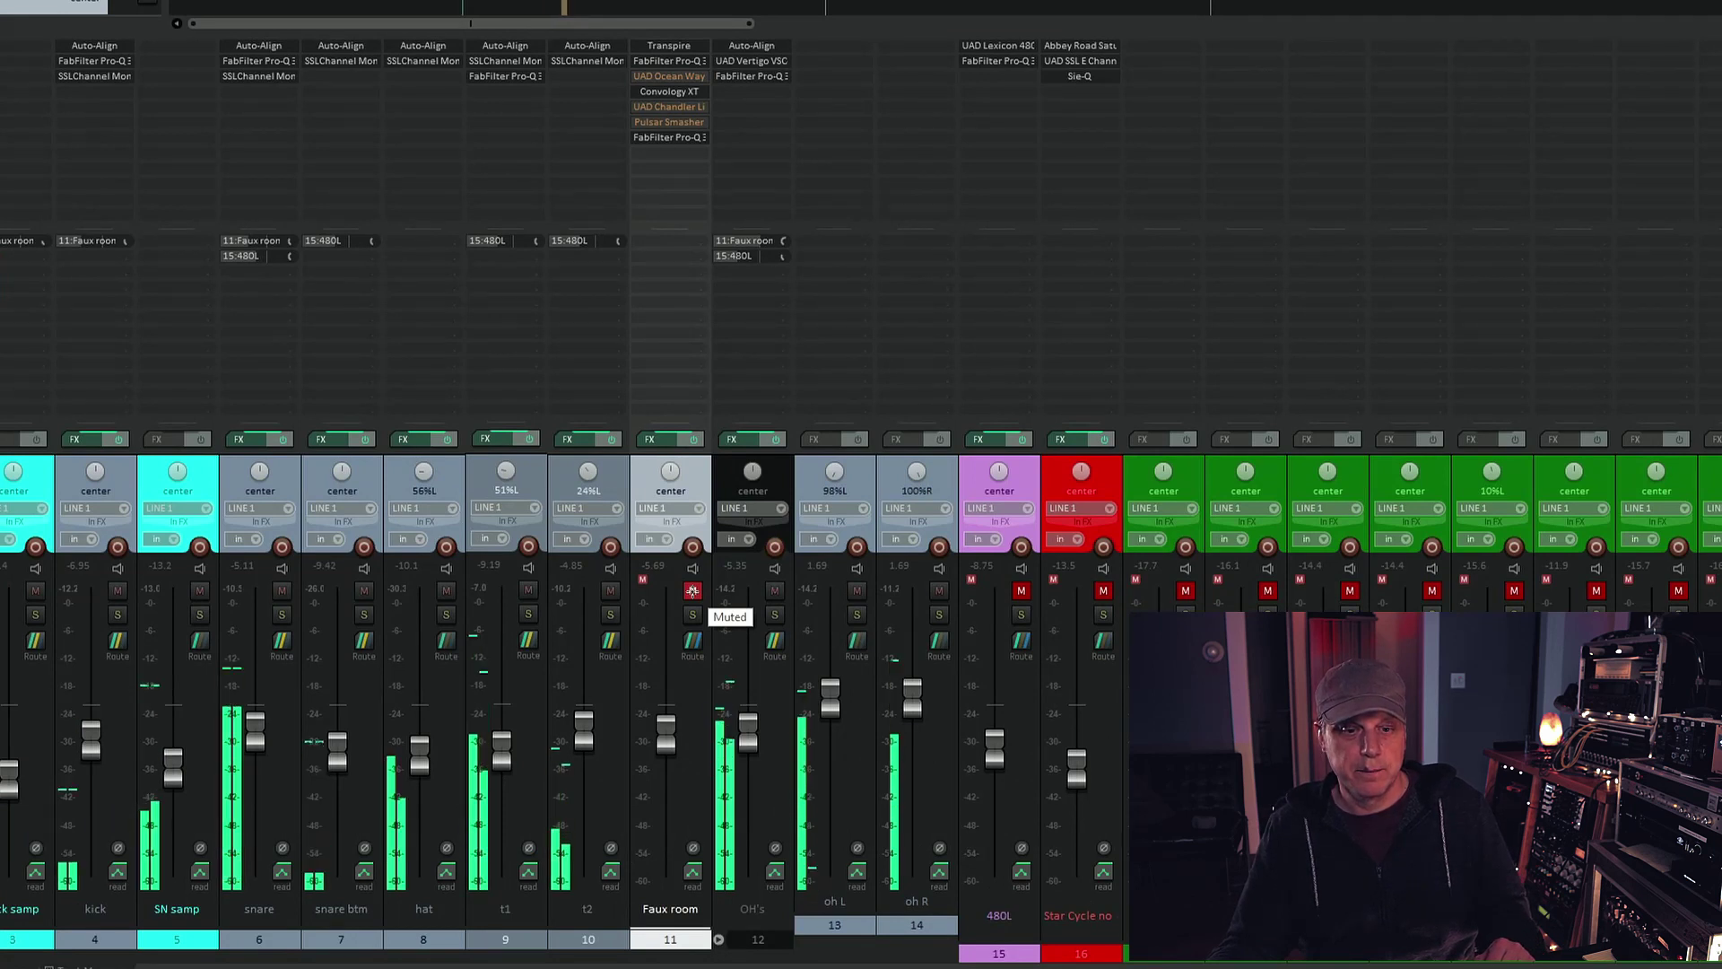
pyautogui.click(1020, 591)
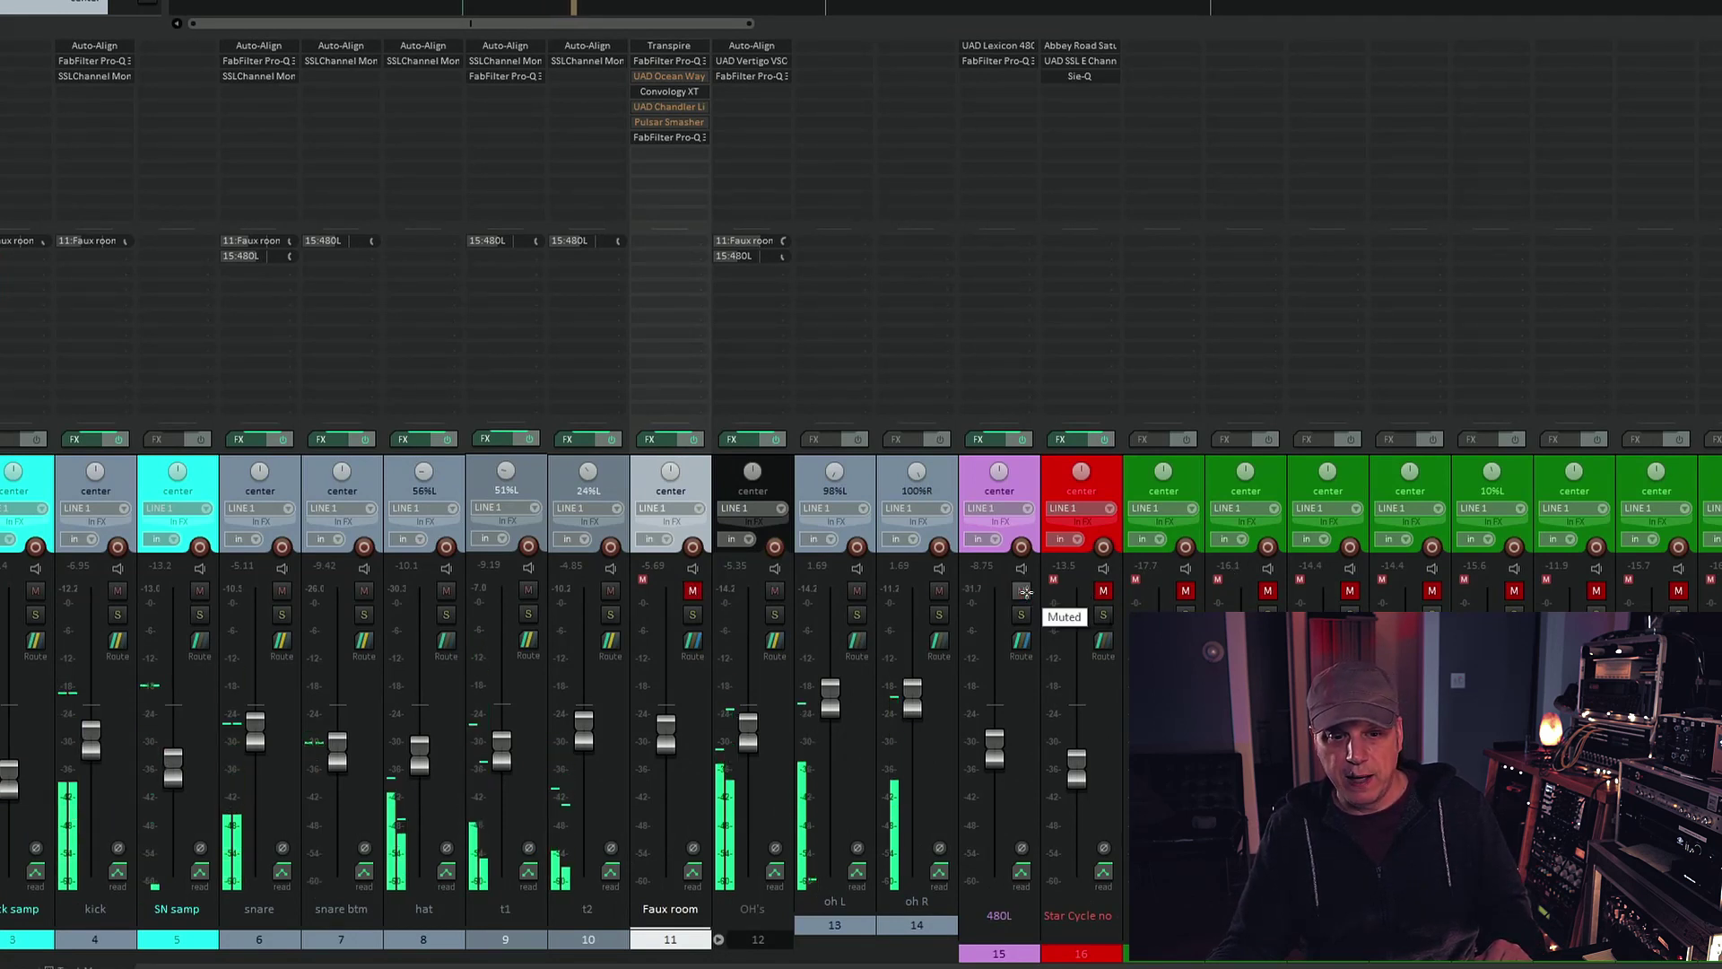
pyautogui.moveTo(995, 736)
pyautogui.mouseDown()
pyautogui.moveTo(990, 660)
pyautogui.moveTo(995, 724)
pyautogui.mouseUp()
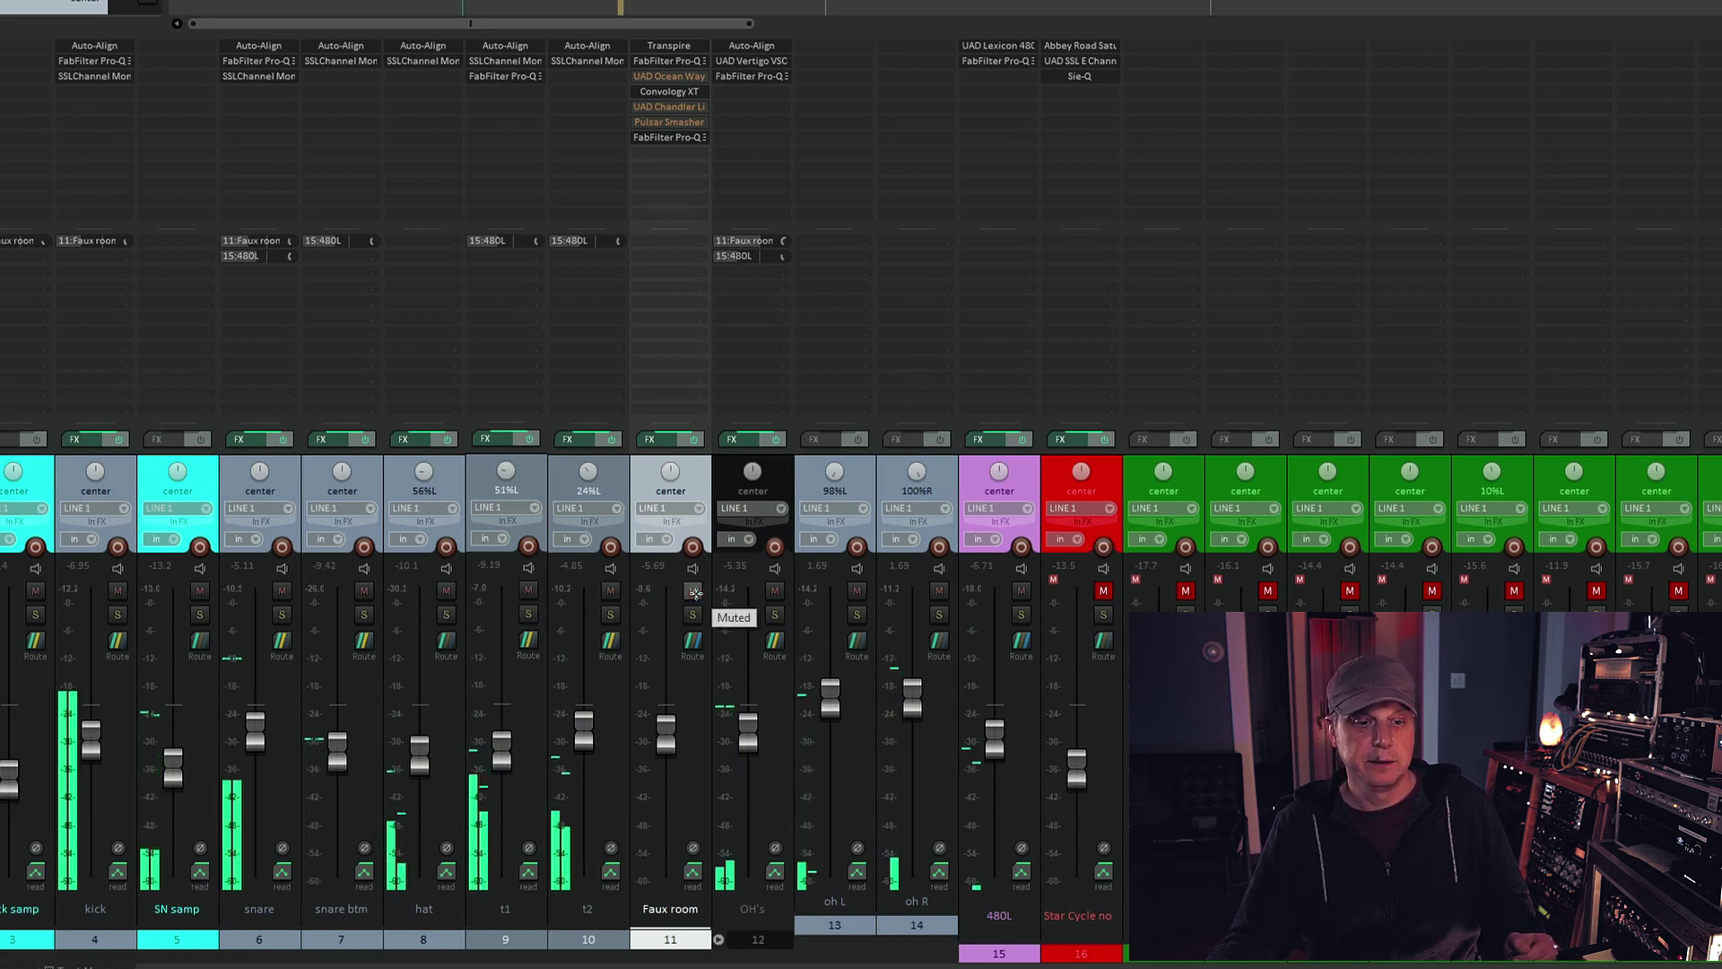
pyautogui.click(693, 591)
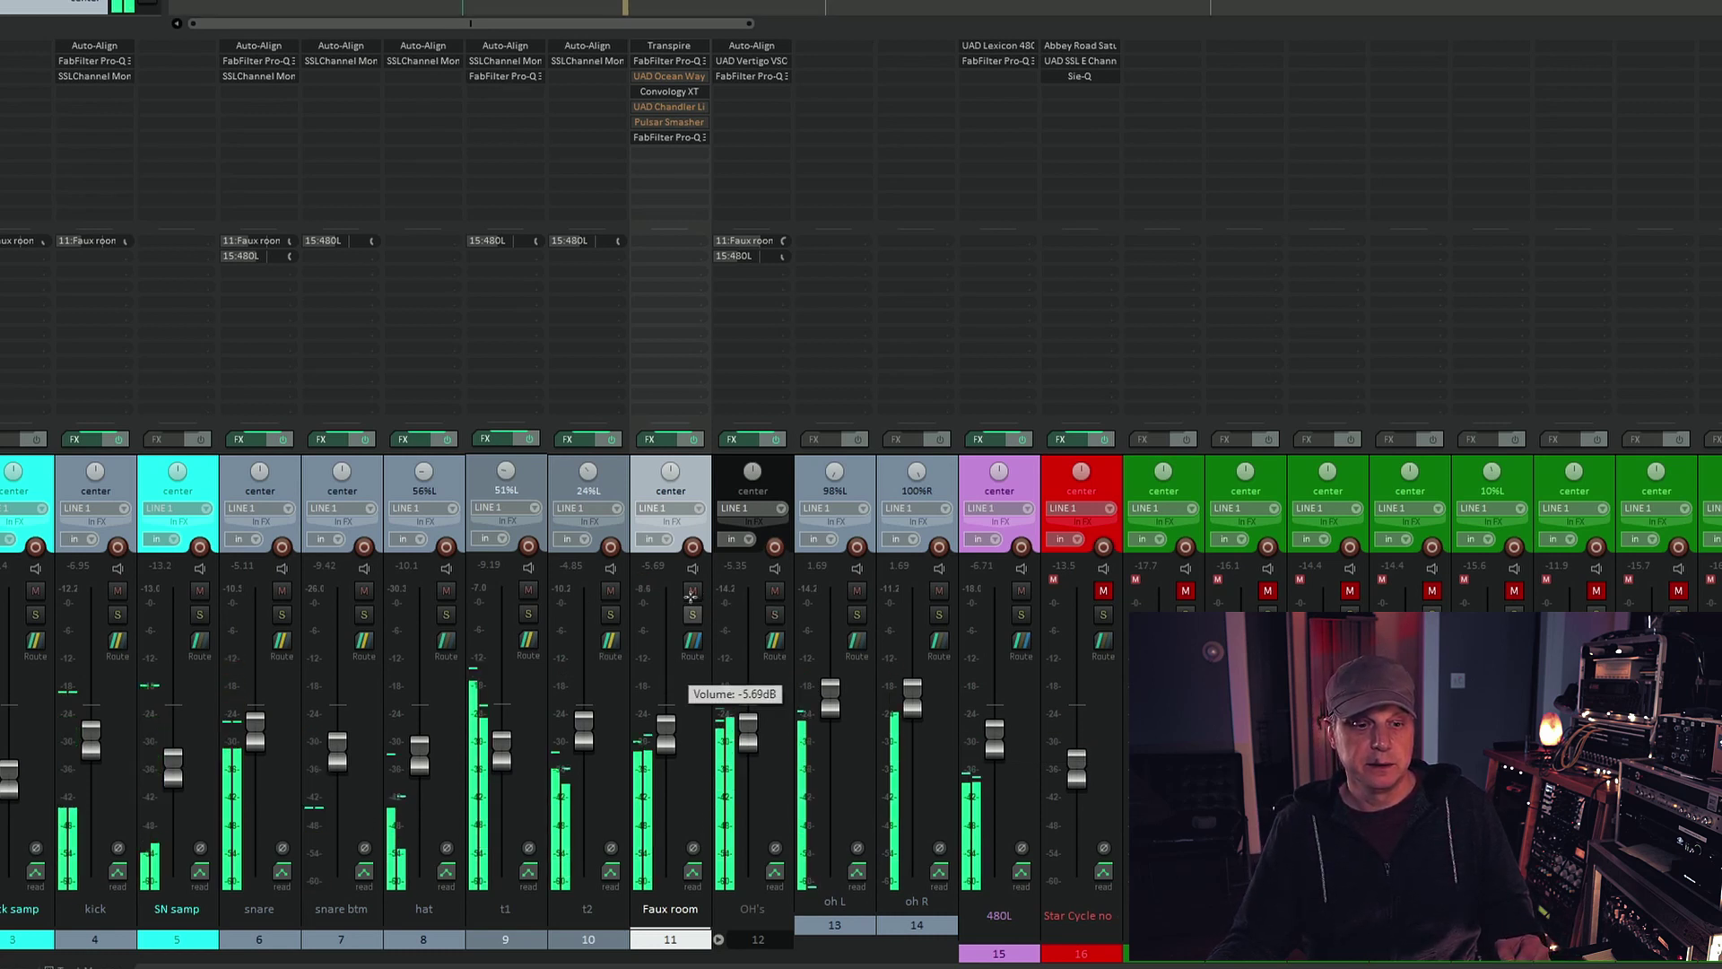
# Compare the drum mix with the red Star Cycle track by briefly unmuting it, and stop playback
pyautogui.click(1103, 590)
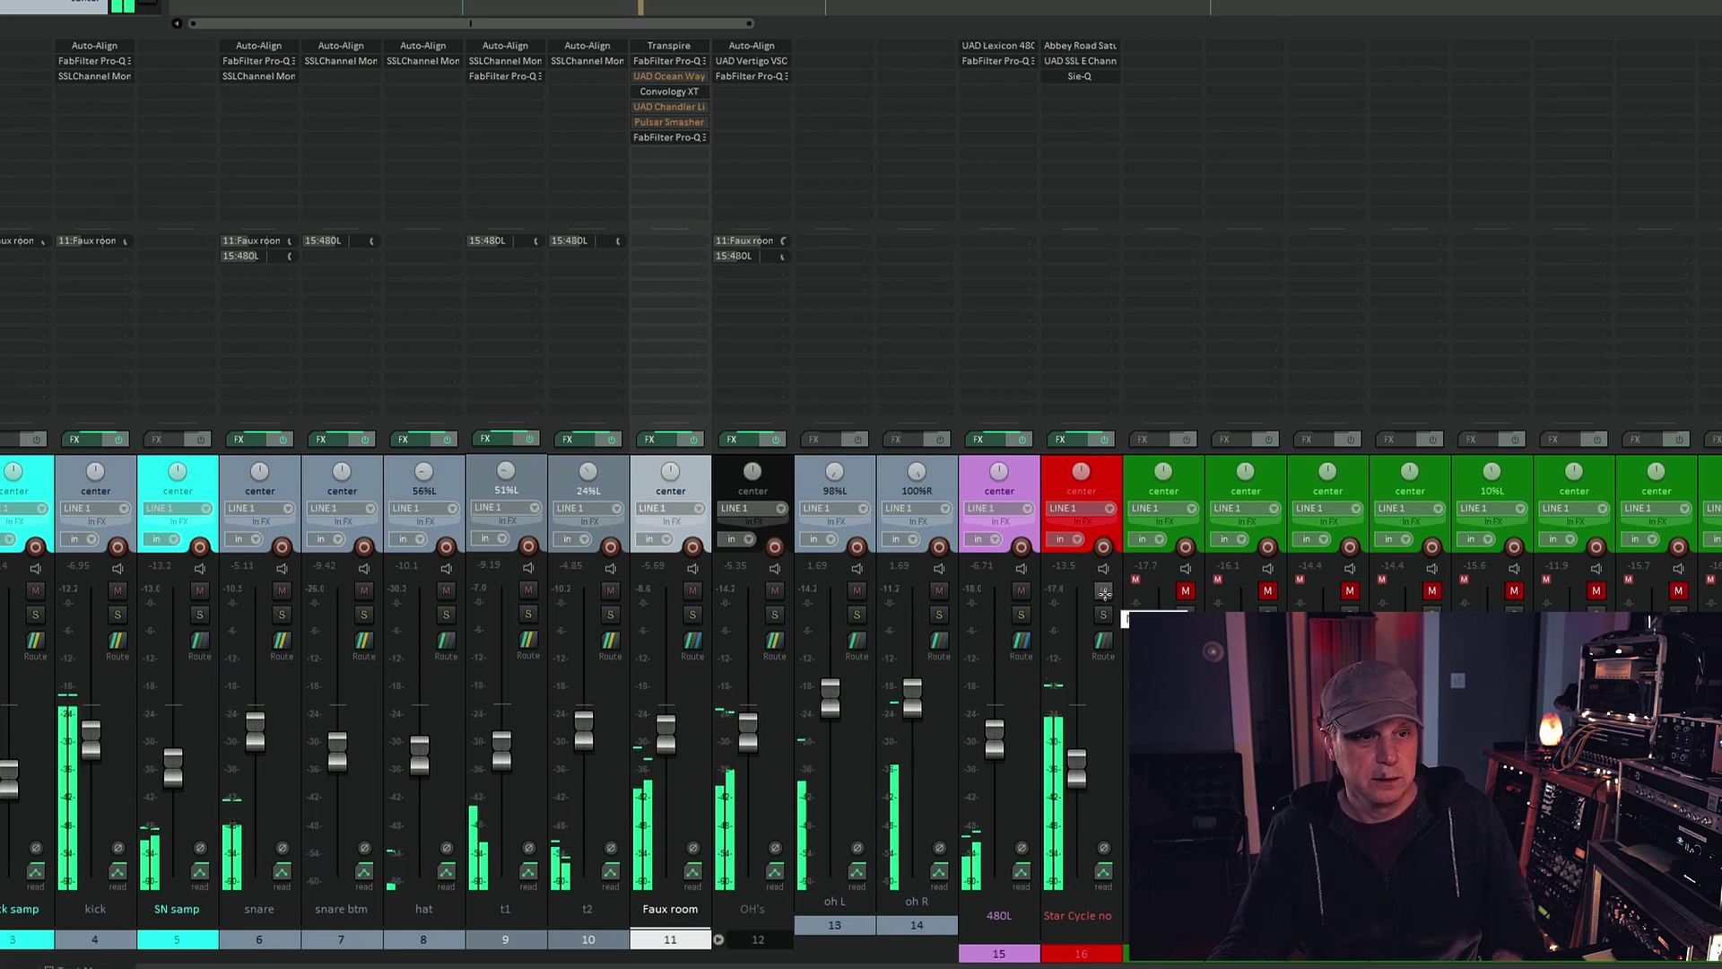
pyautogui.click(1103, 591)
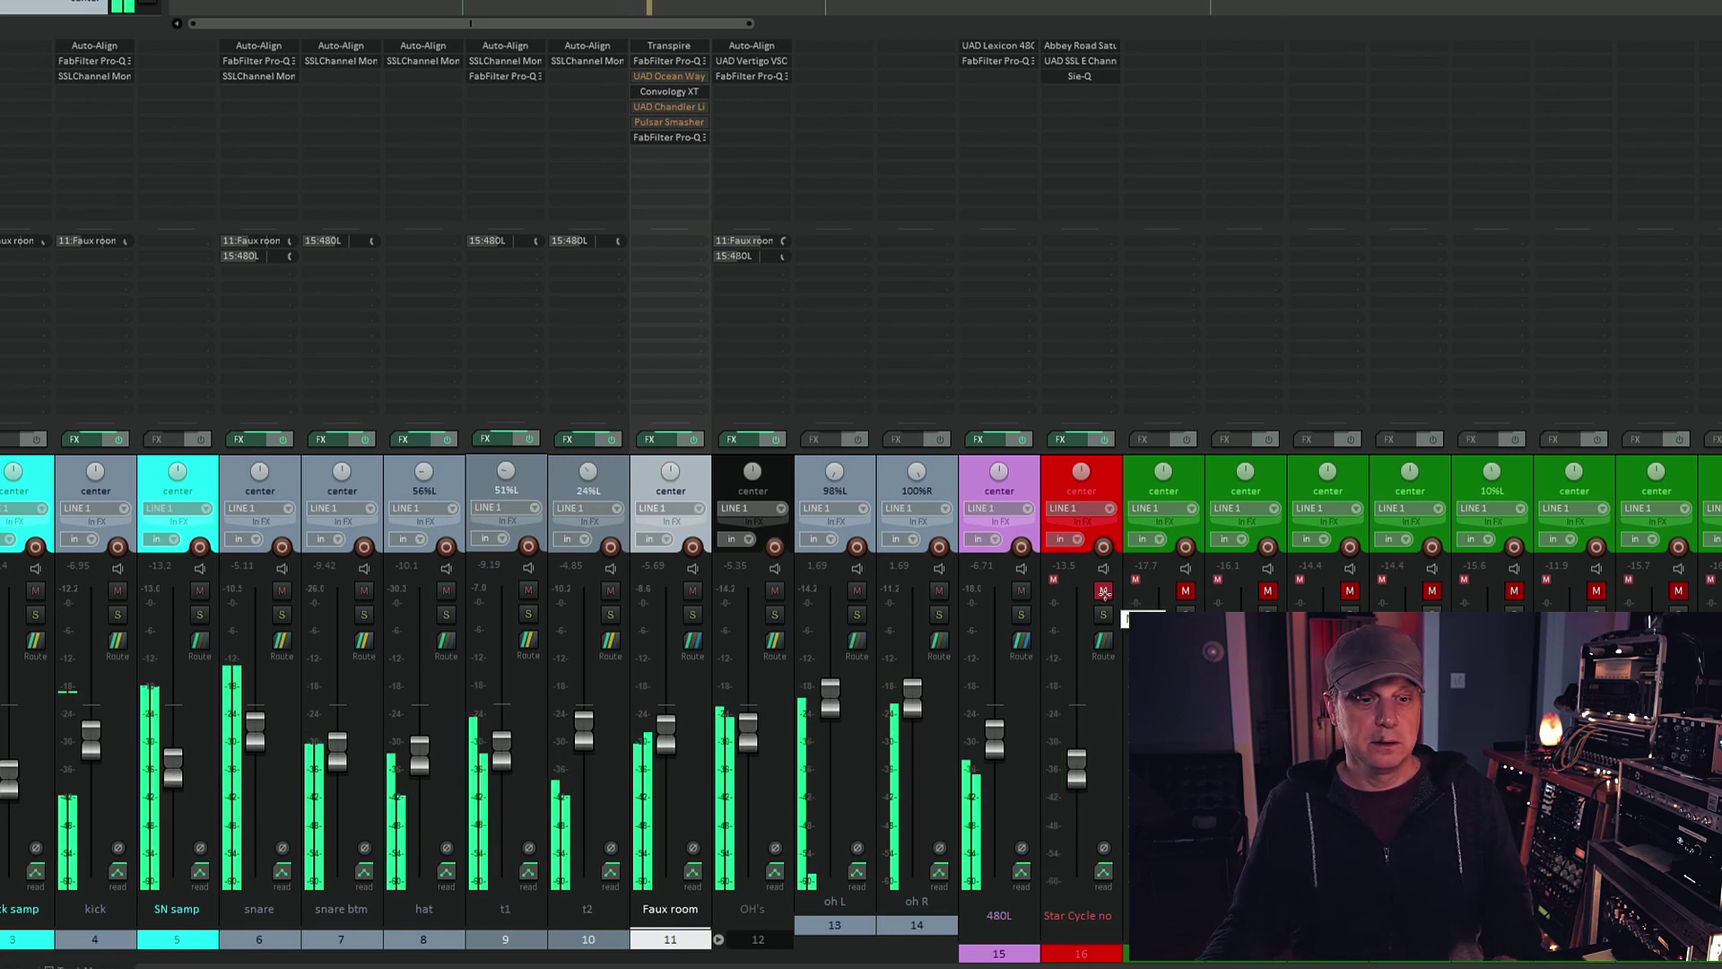
pyautogui.moveTo(846, 695)
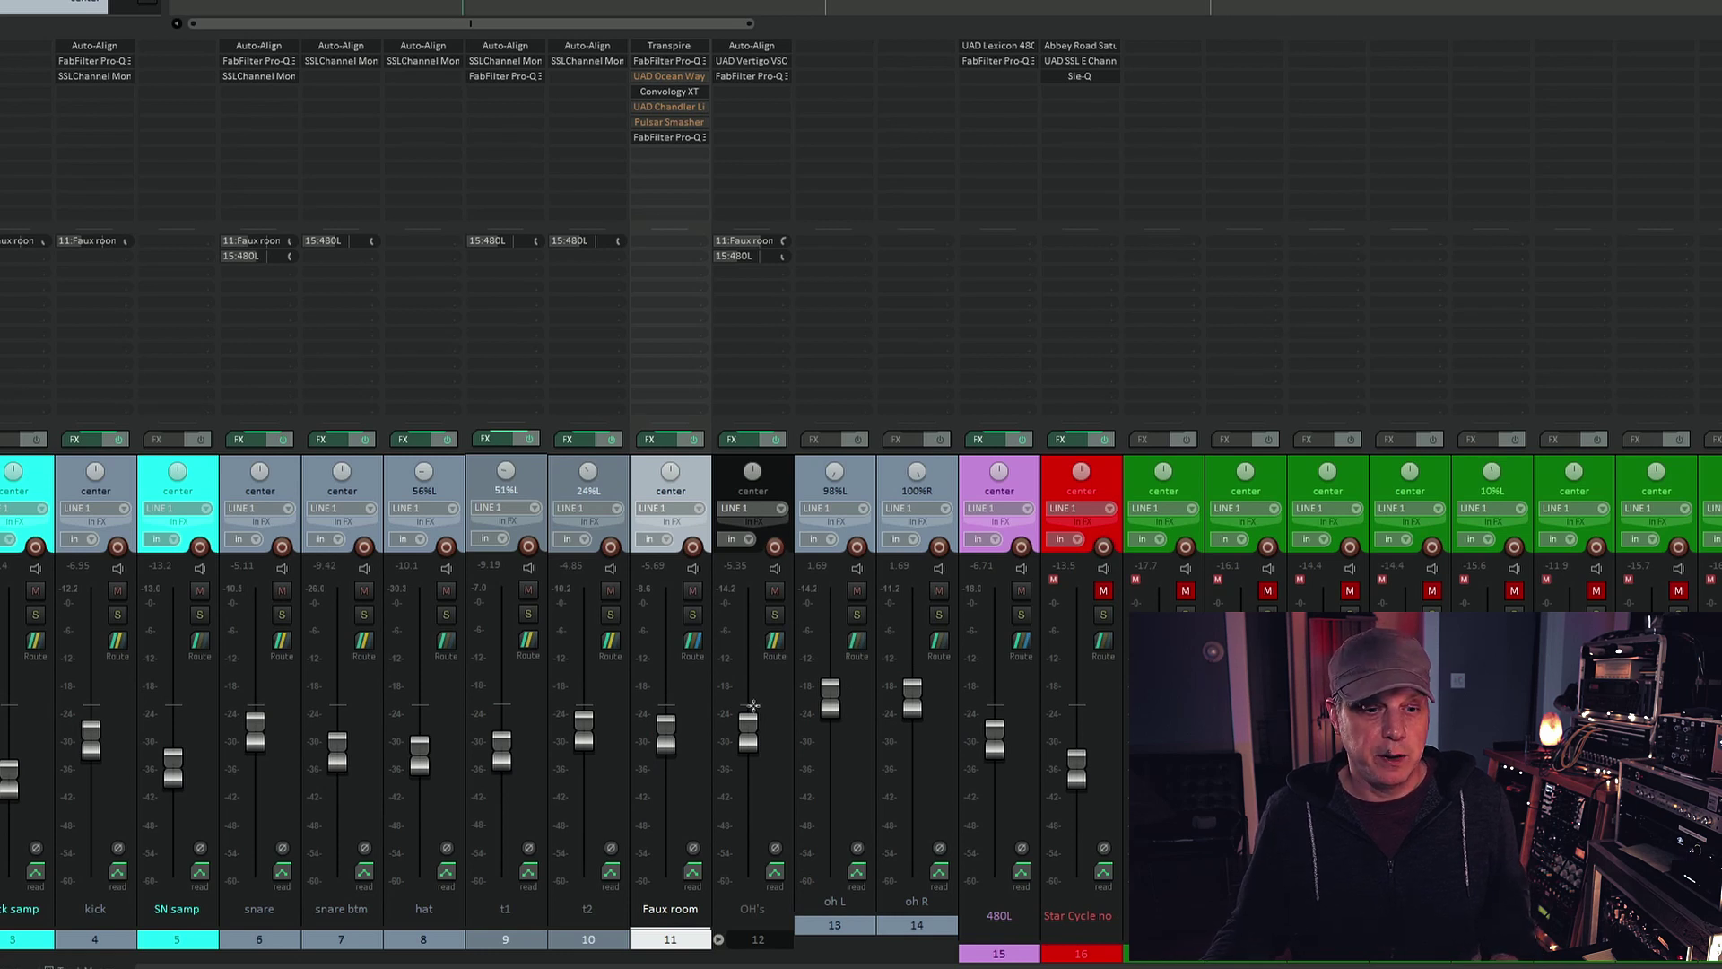
pyautogui.moveTo(260, 678)
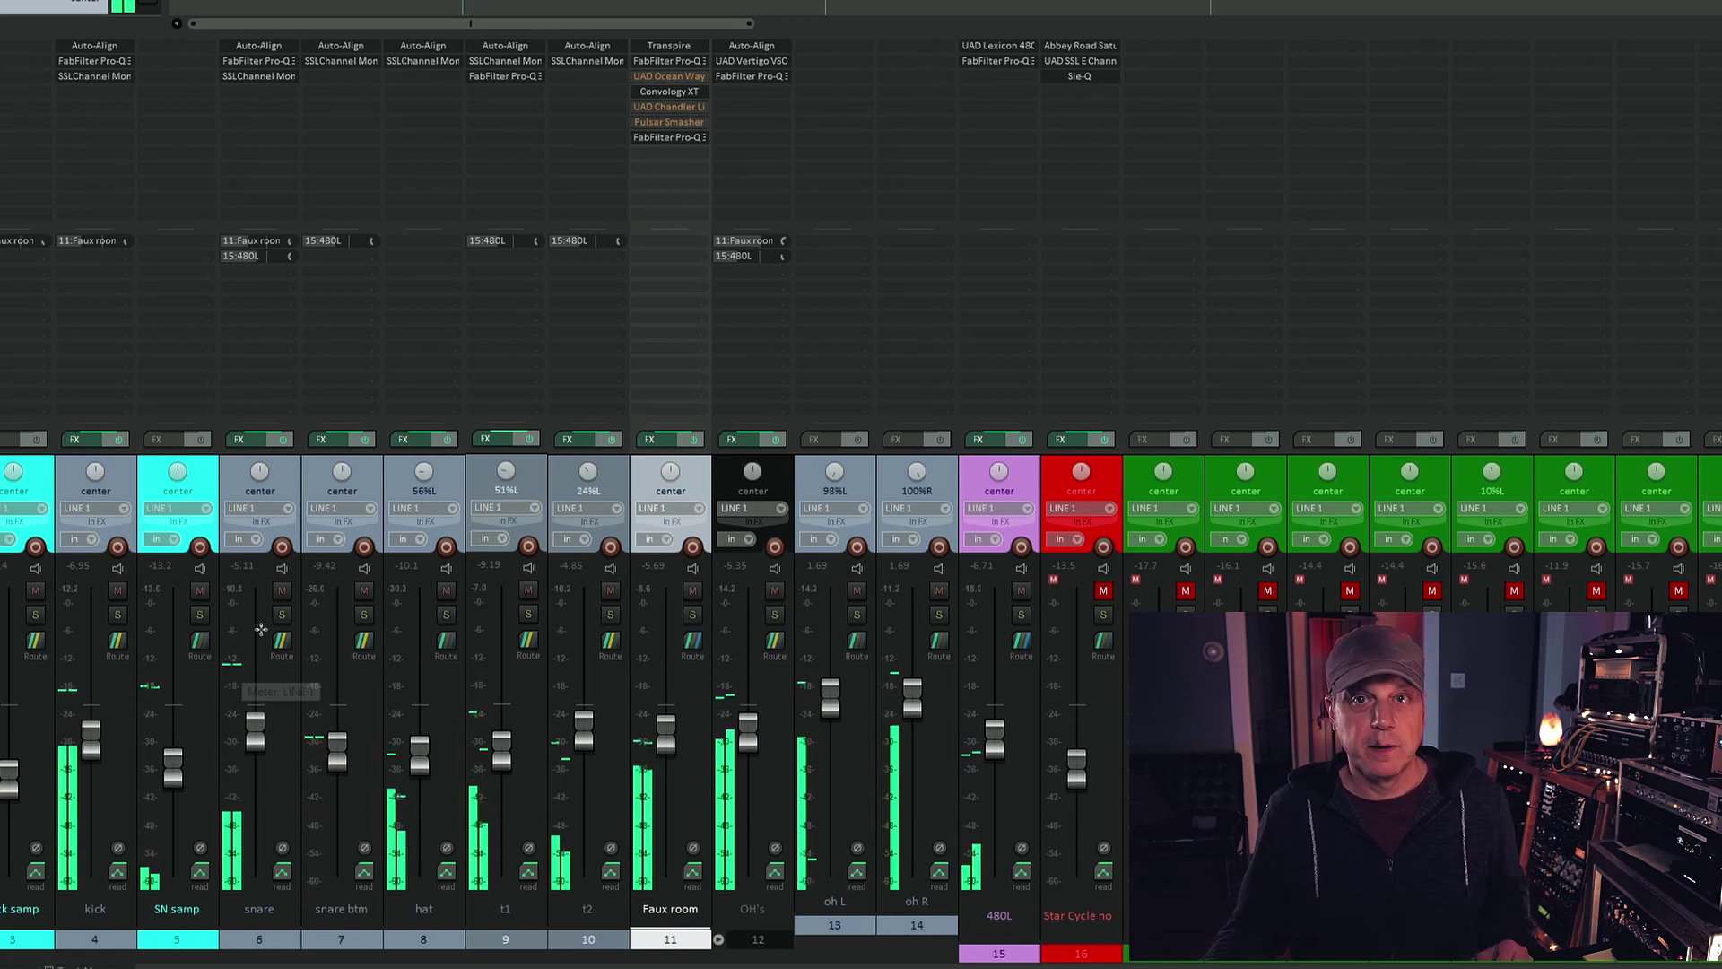
pyautogui.press('space')
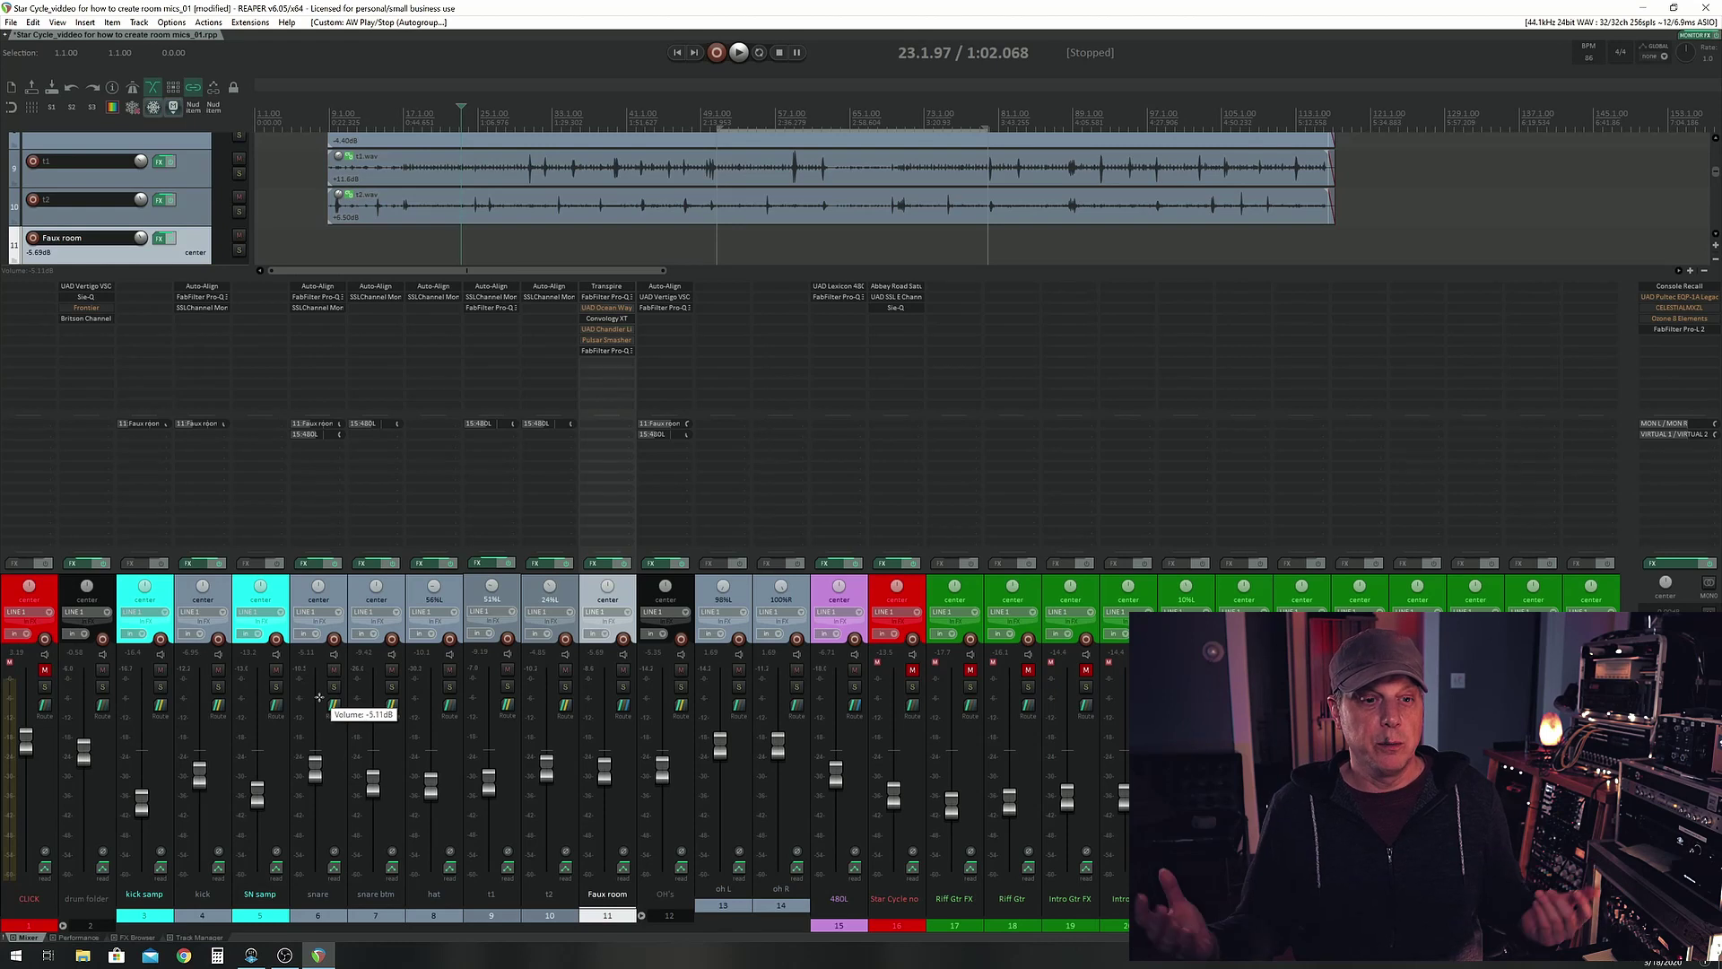